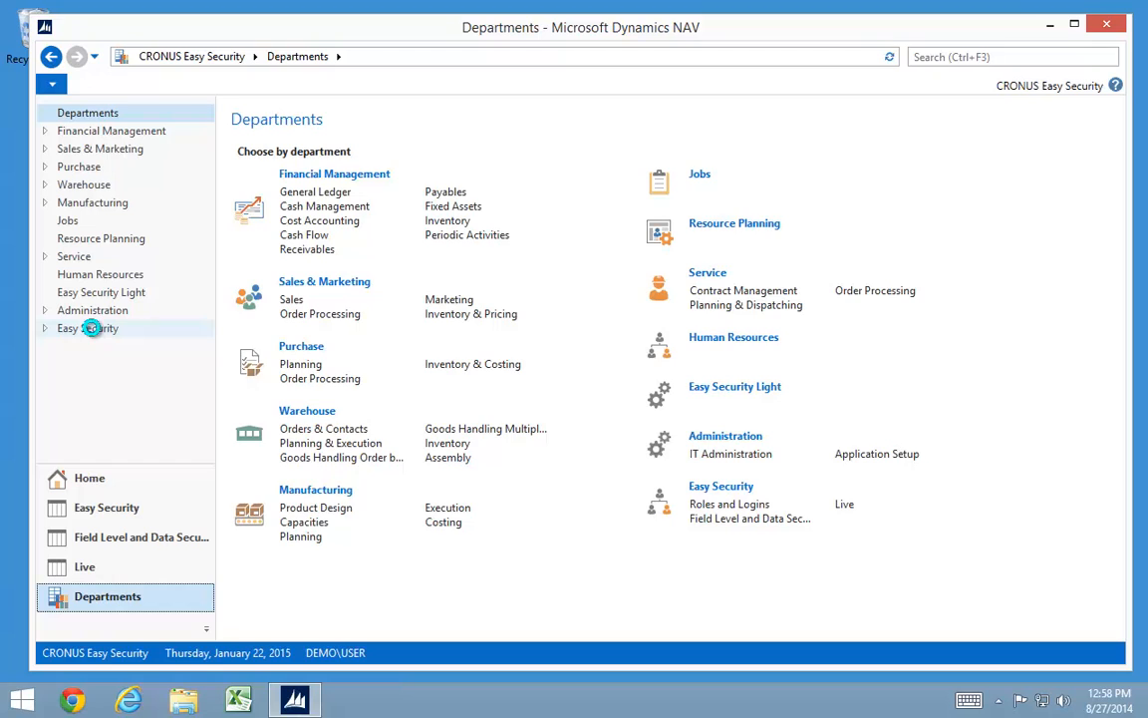
Step: Review the Field Level Security Codes and Data Security Codes lists in Easy Security's Field Level and Data Security area
left_click(95, 364)
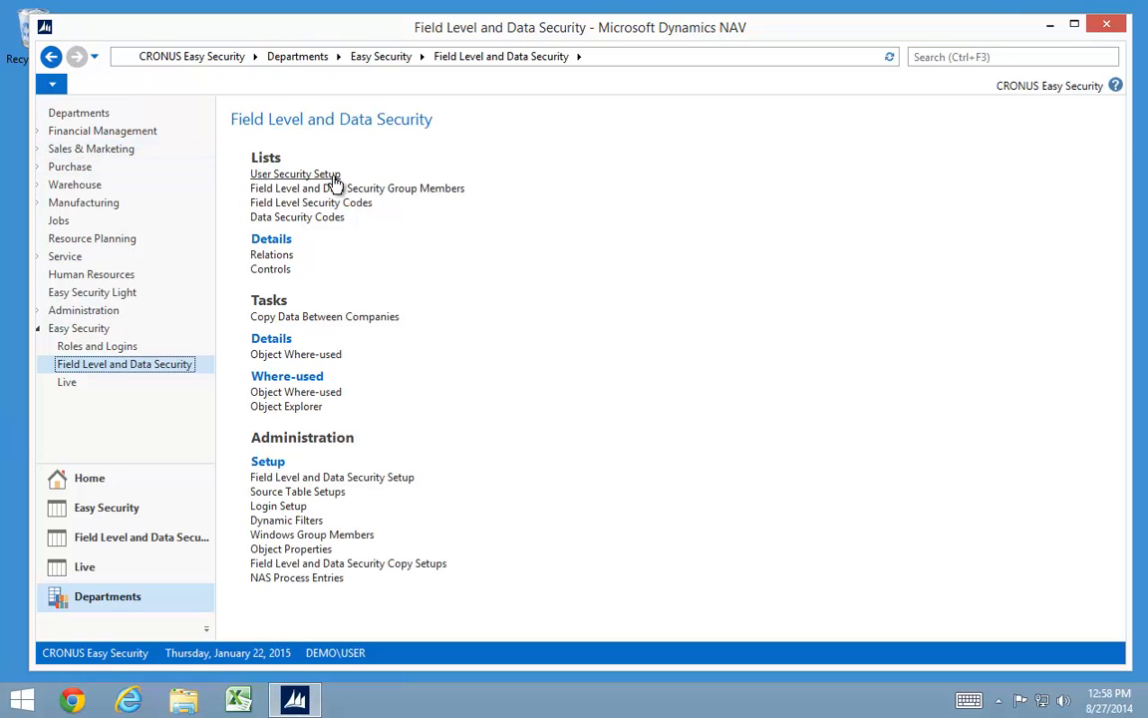
left_click(287, 204)
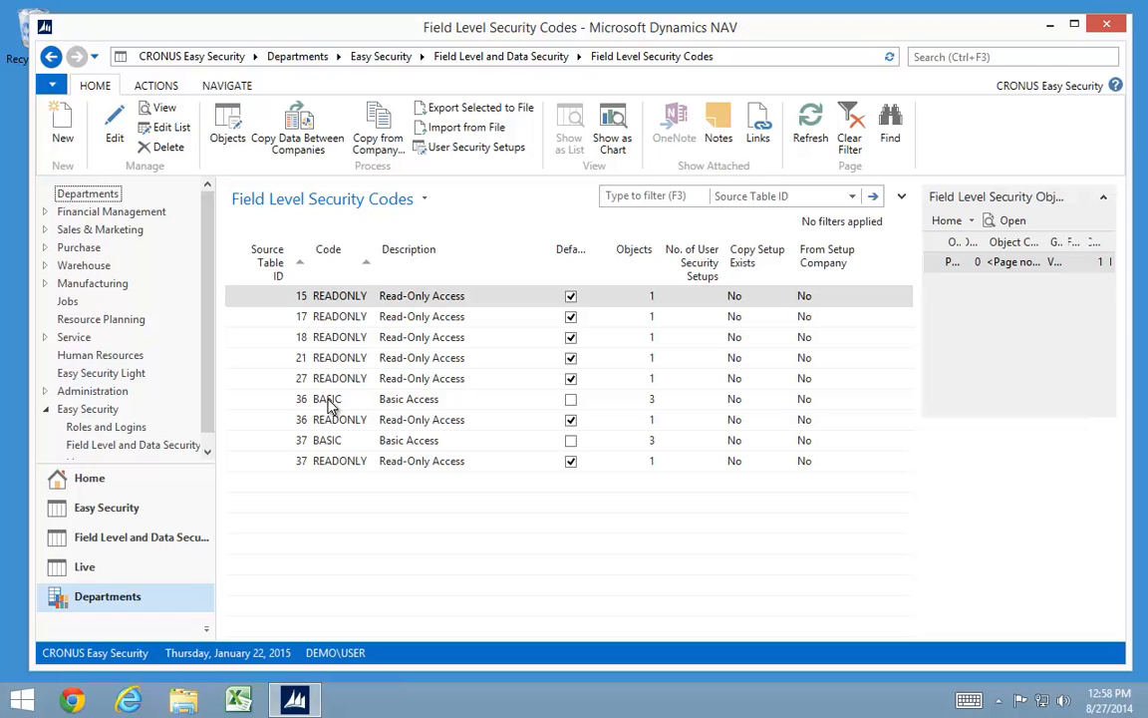
left_click(140, 446)
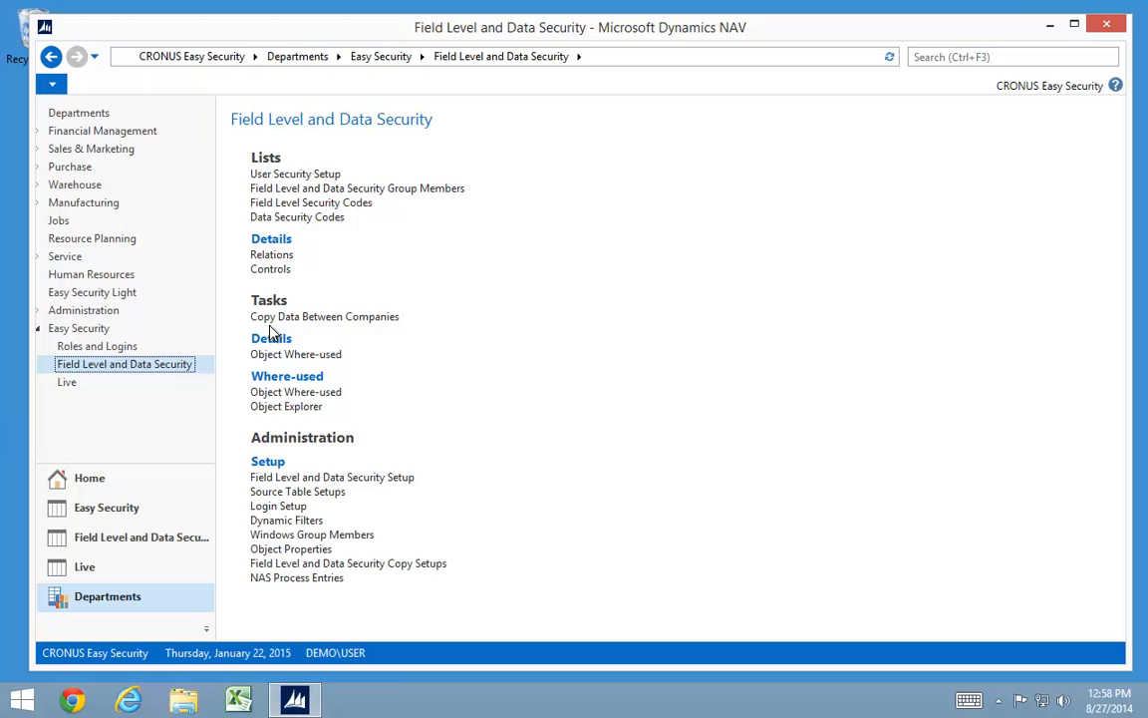
left_click(312, 213)
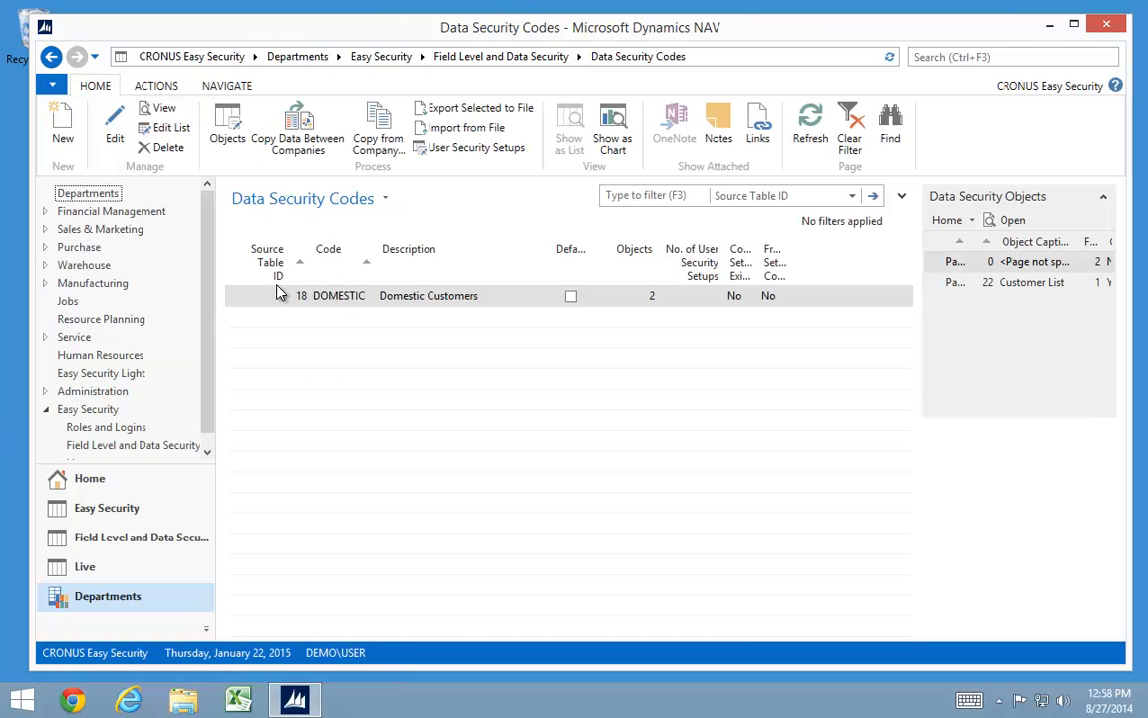
left_click(85, 448)
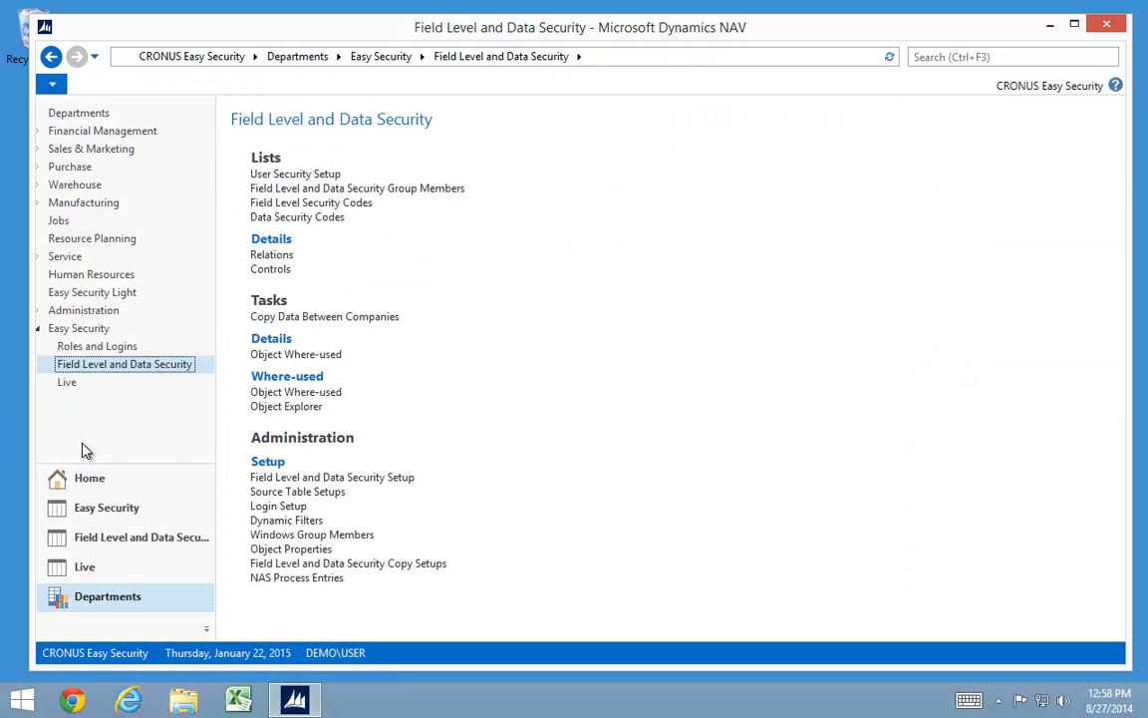
Step: Open the released sales order for The Cannon Group PLC from Order Processing, examine its available fields and actions, and close it
left_click(79, 151)
left_click(85, 185)
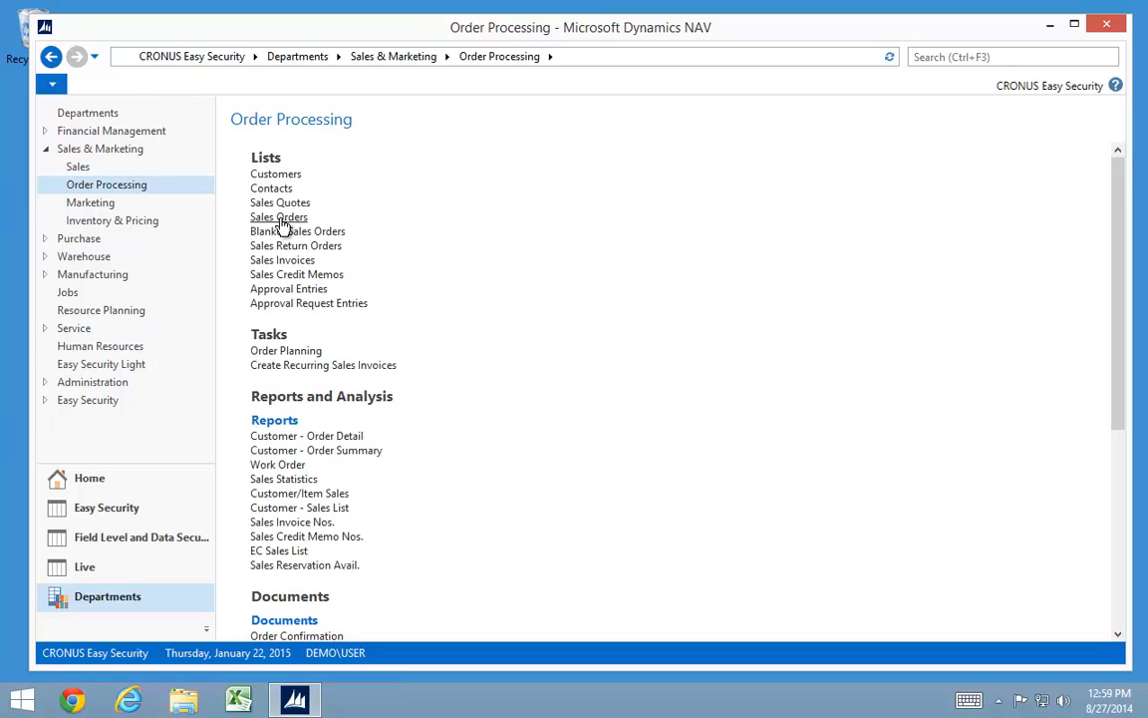
left_click(281, 218)
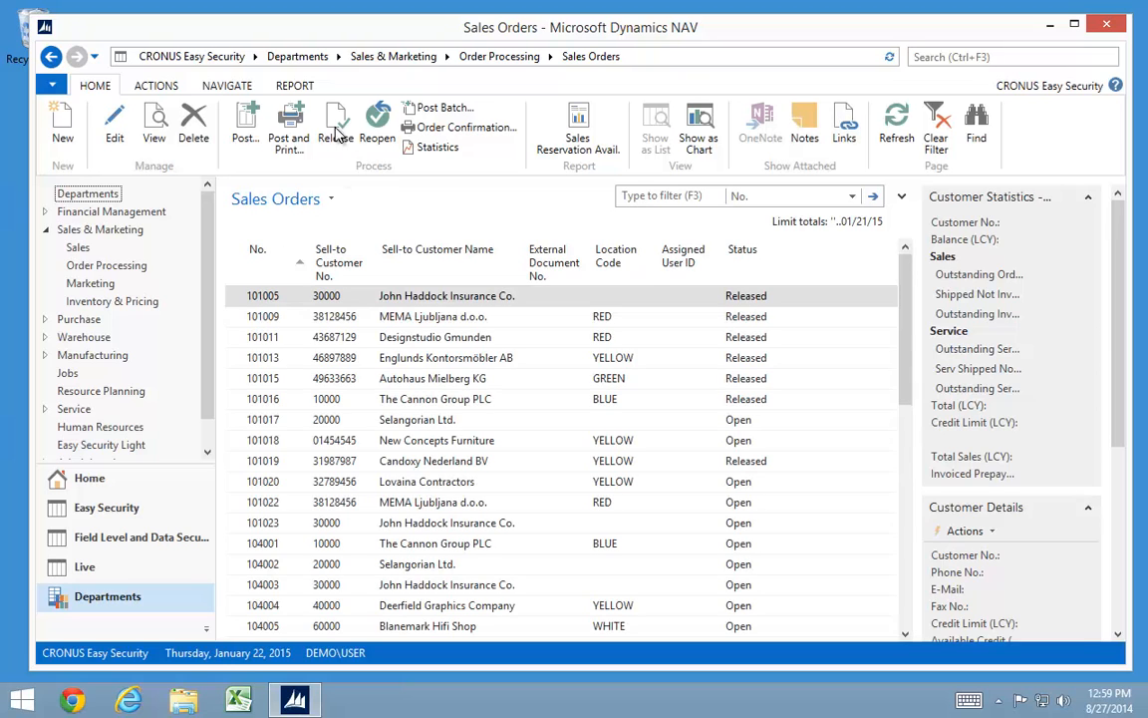
left_click(230, 402)
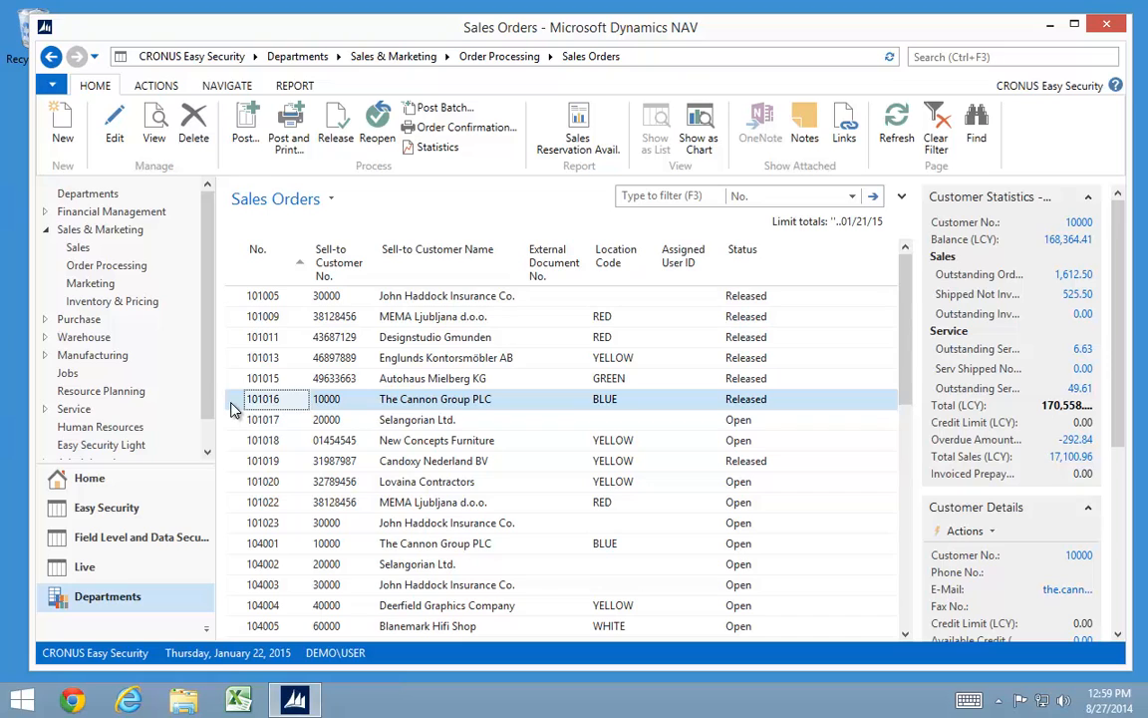
double_click(255, 410)
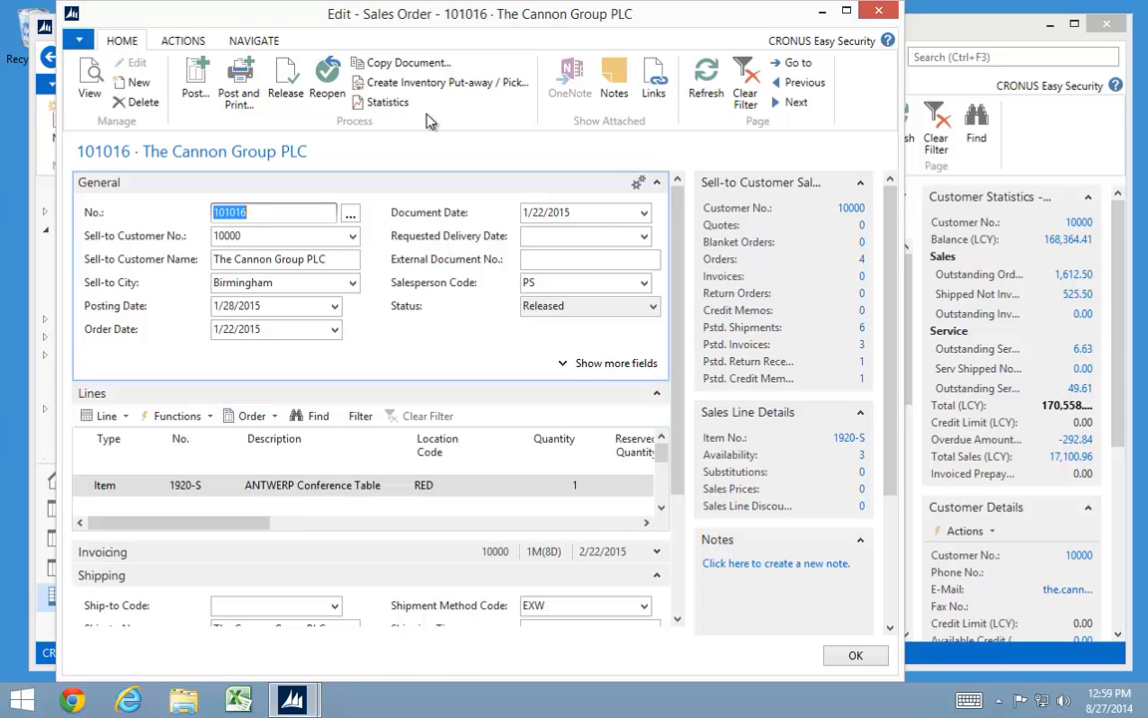
key("Escape")
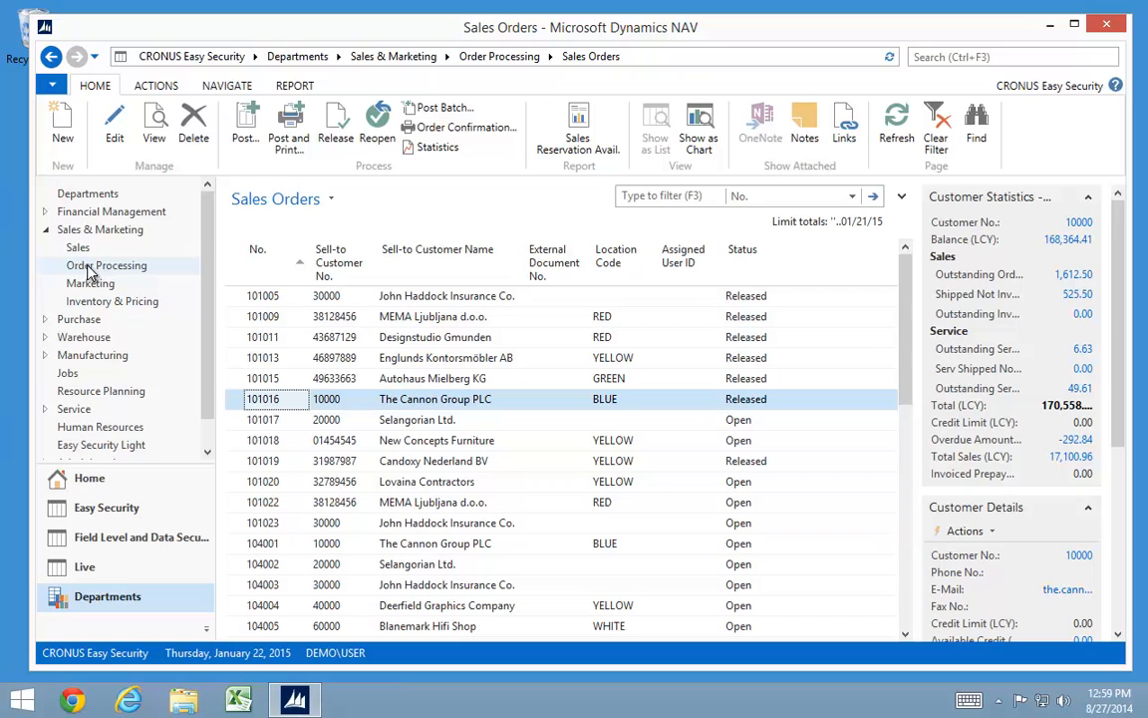
Step: Open the Klubben sales credit memo from Order Processing, examine whether it can be edited, and close it
left_click(86, 265)
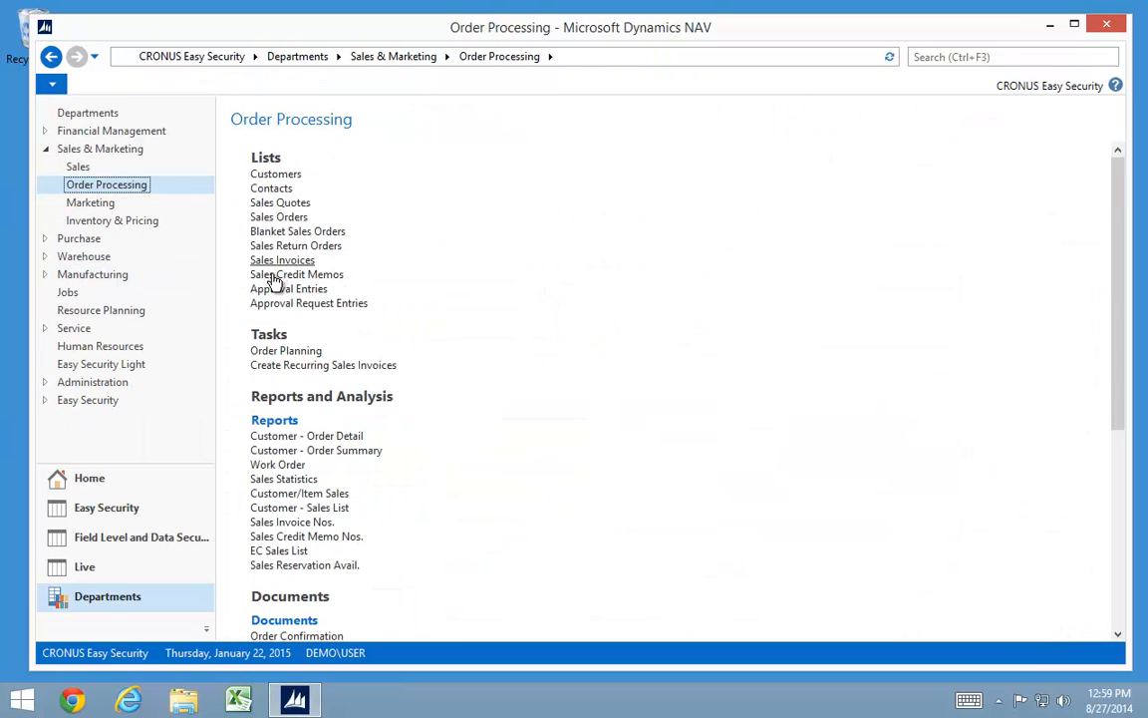
left_click(259, 274)
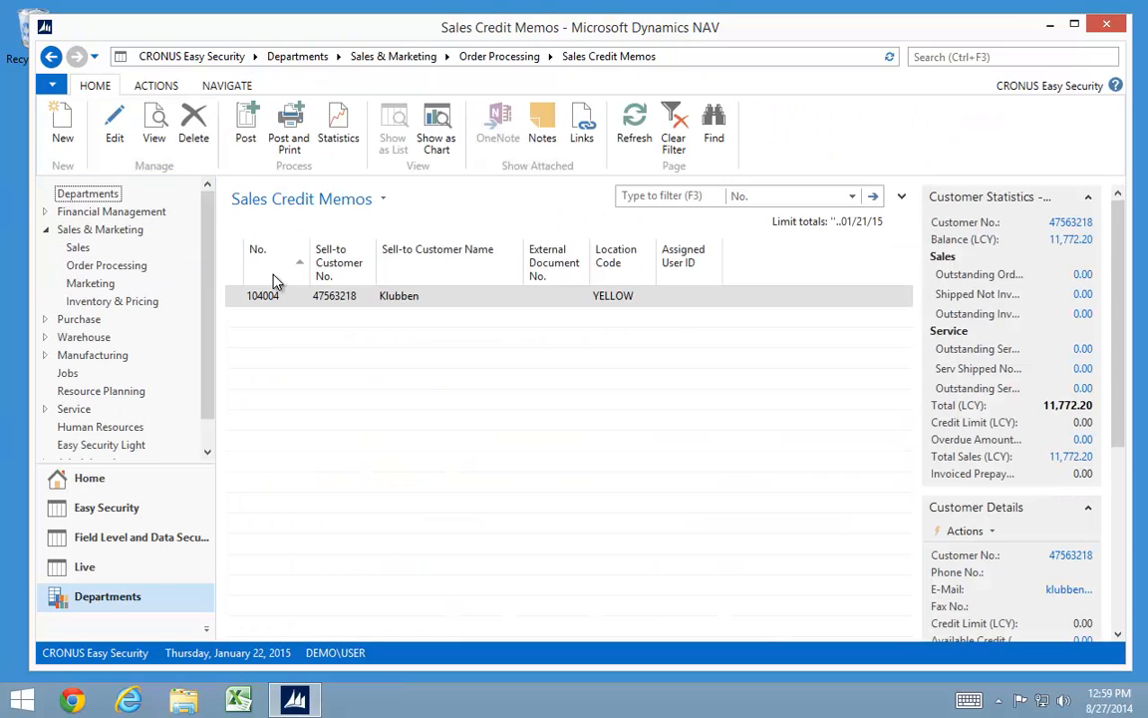
left_click(239, 299)
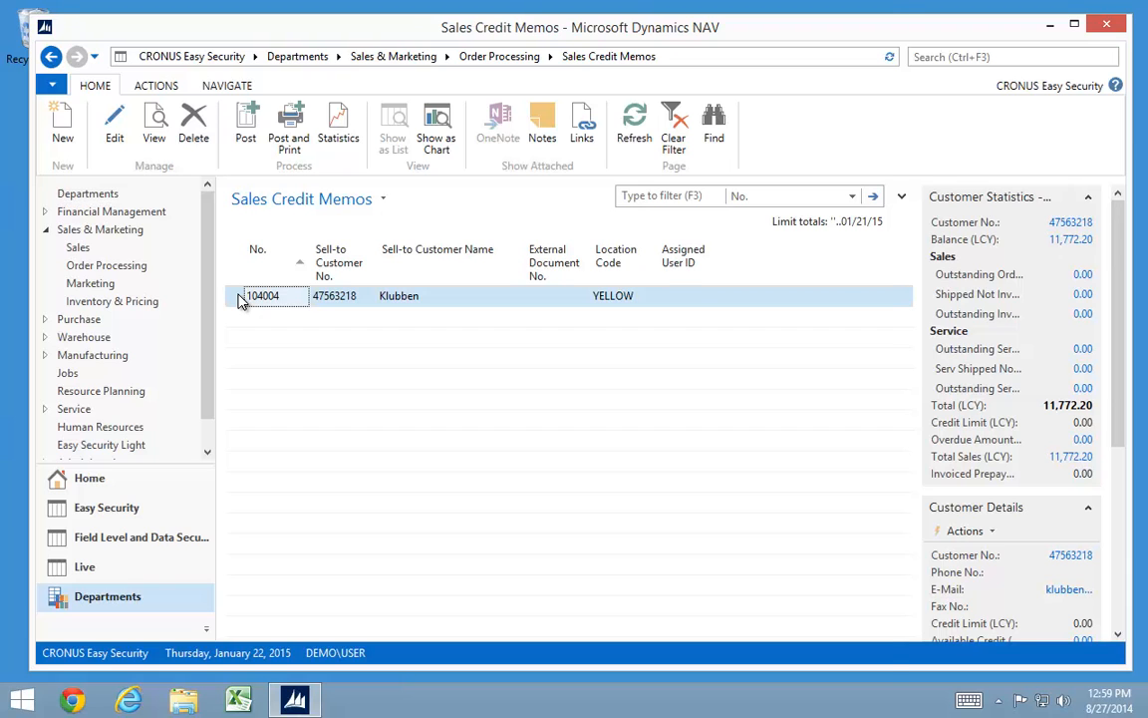
double_click(240, 299)
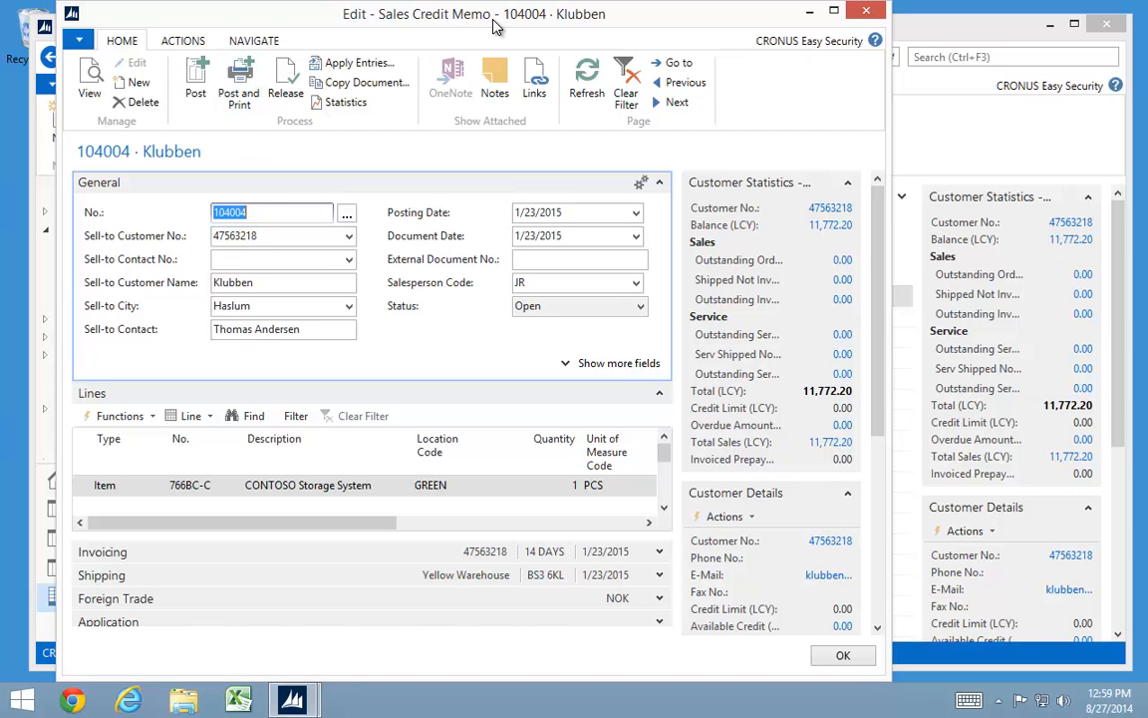
key("Escape")
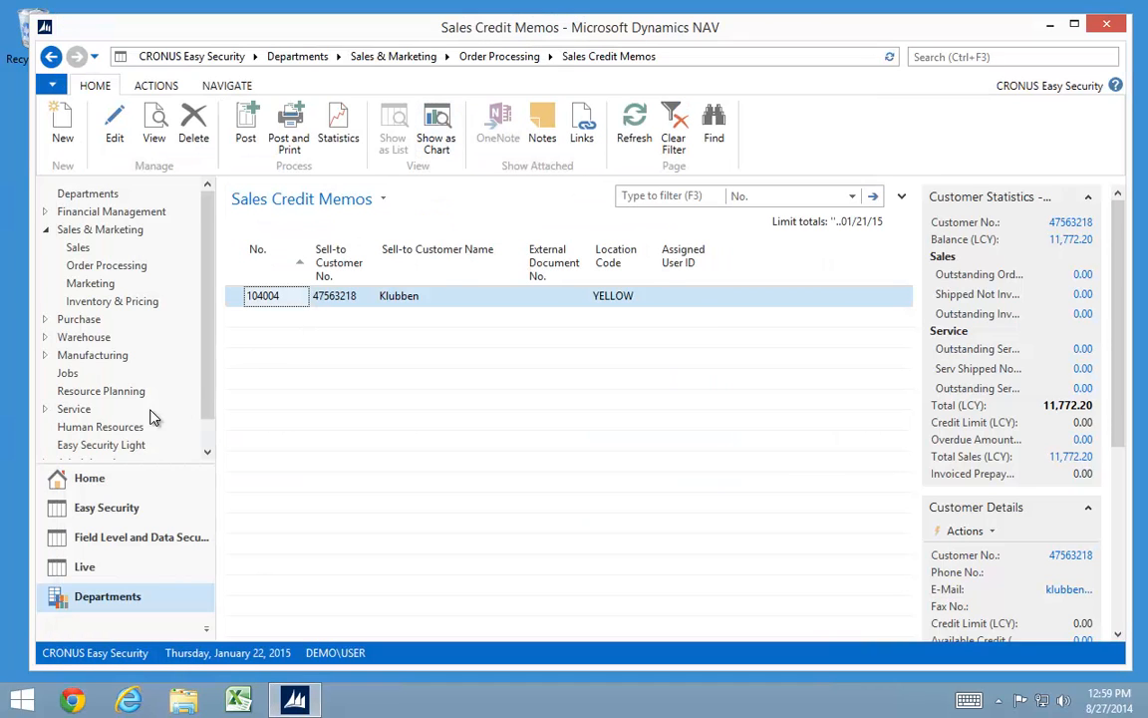
Step: Create a User Security Setup entry in Field Level and Data Security with a blank user ID and source table 36, Sales Header
left_click(207, 450)
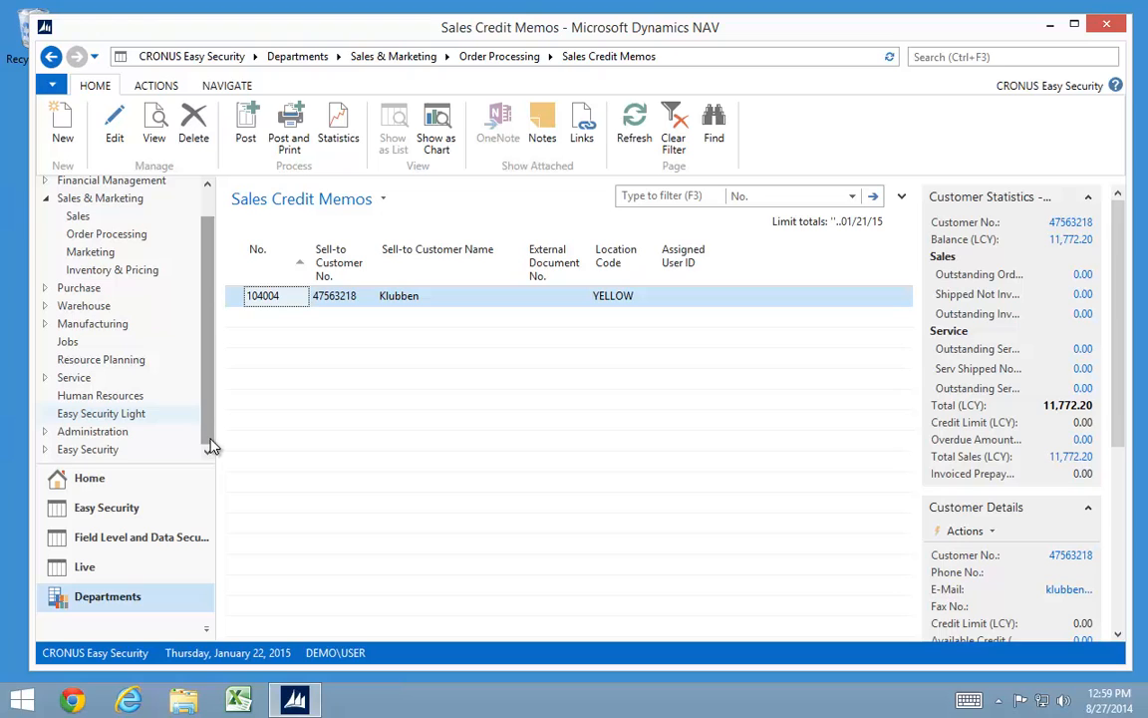
left_click(86, 449)
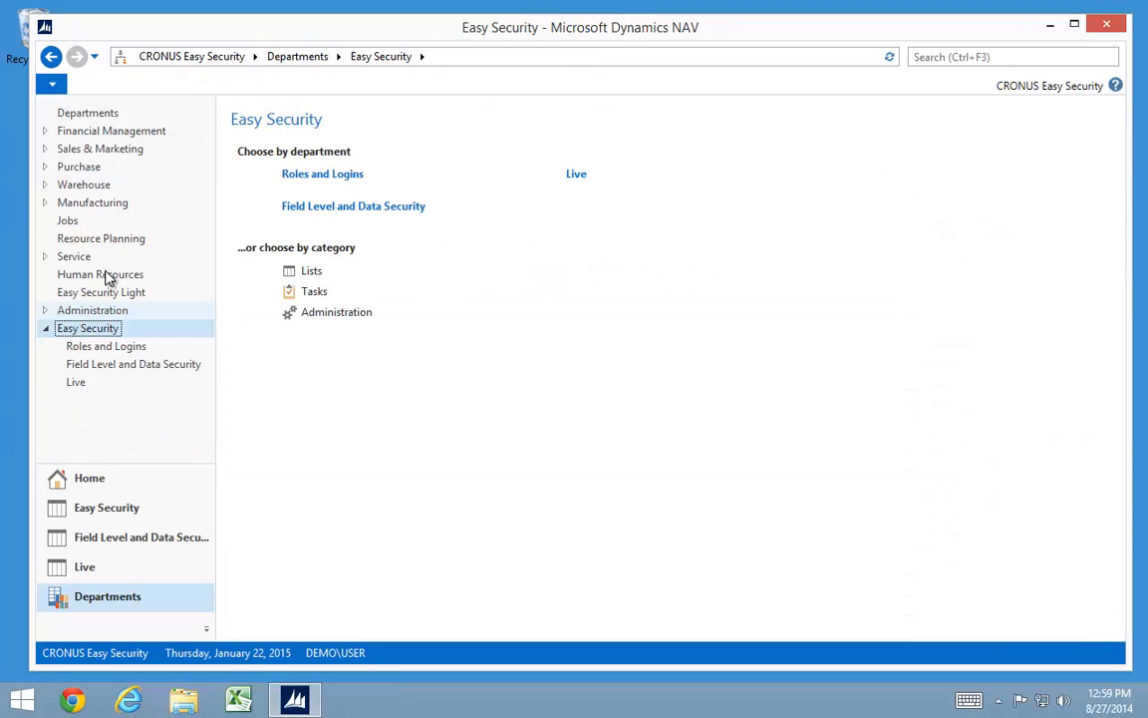
left_click(84, 365)
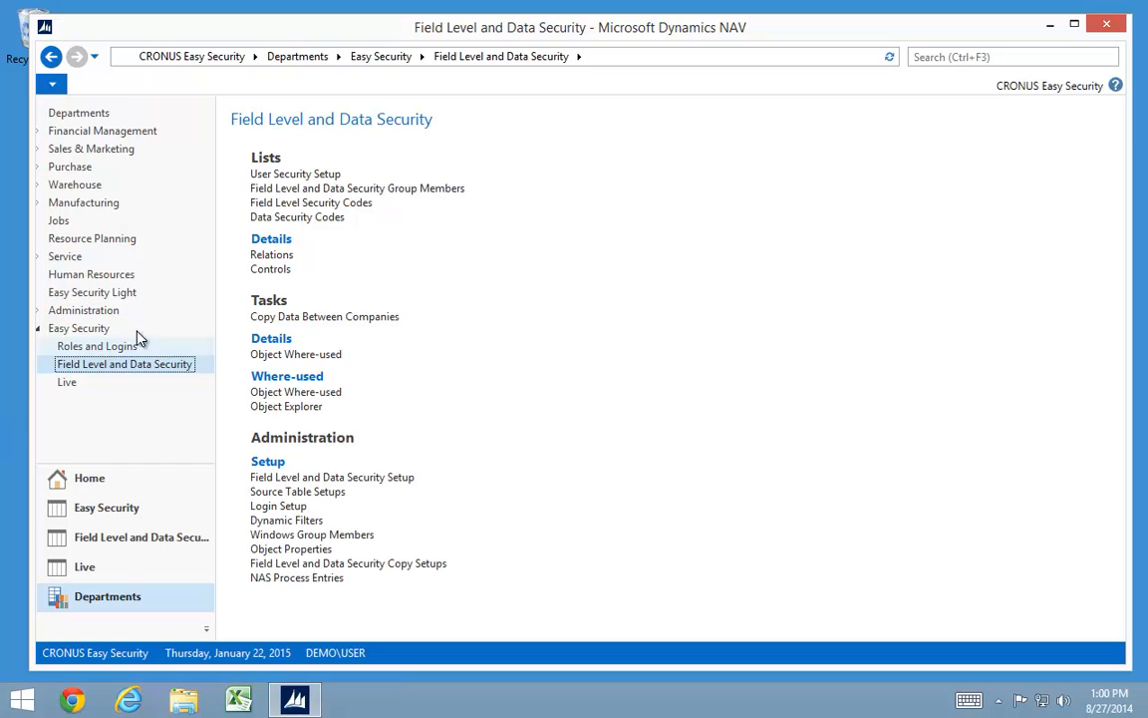
left_click(296, 175)
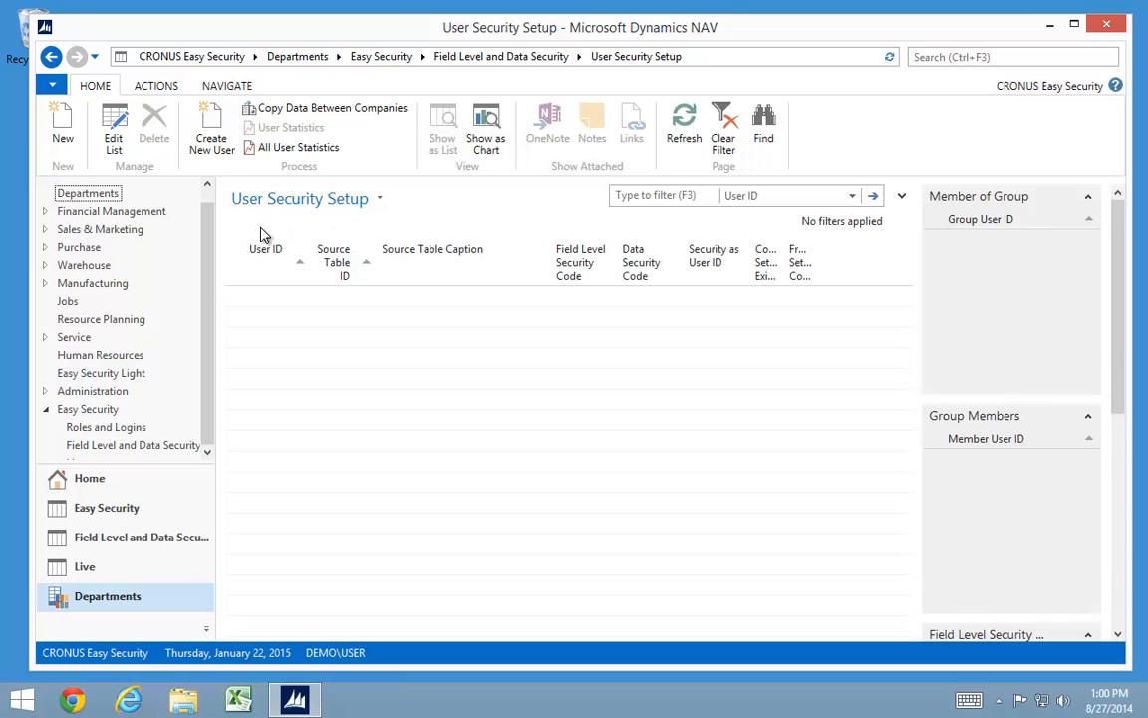
left_click(61, 141)
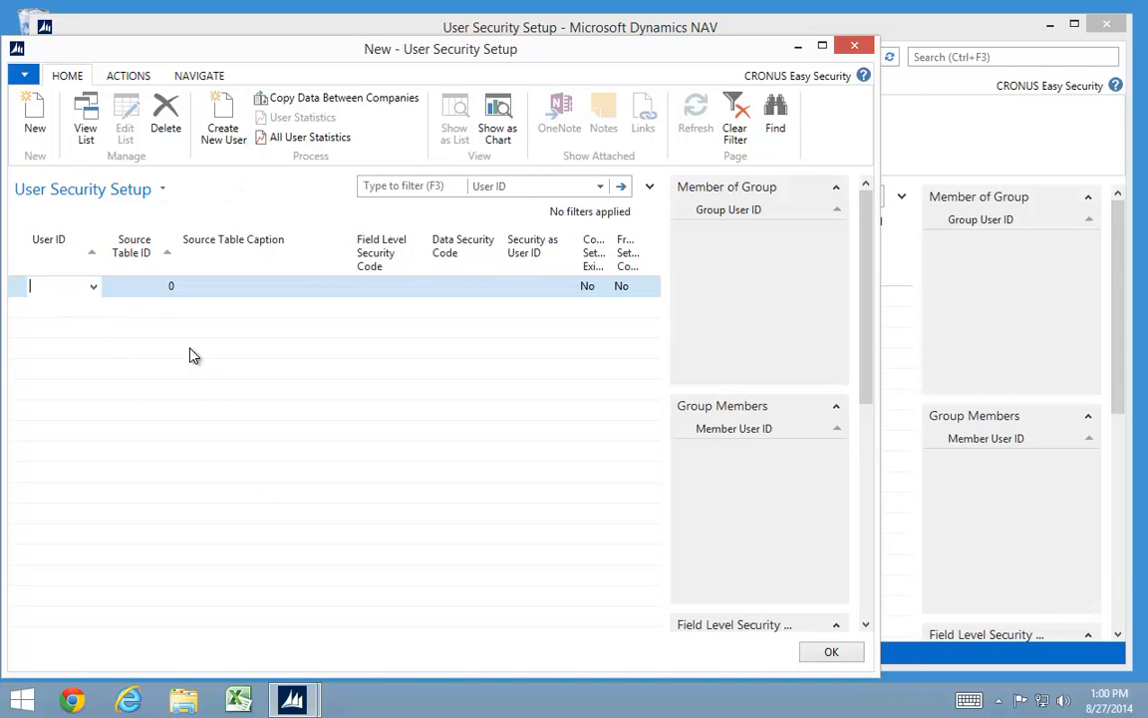
left_click(166, 288)
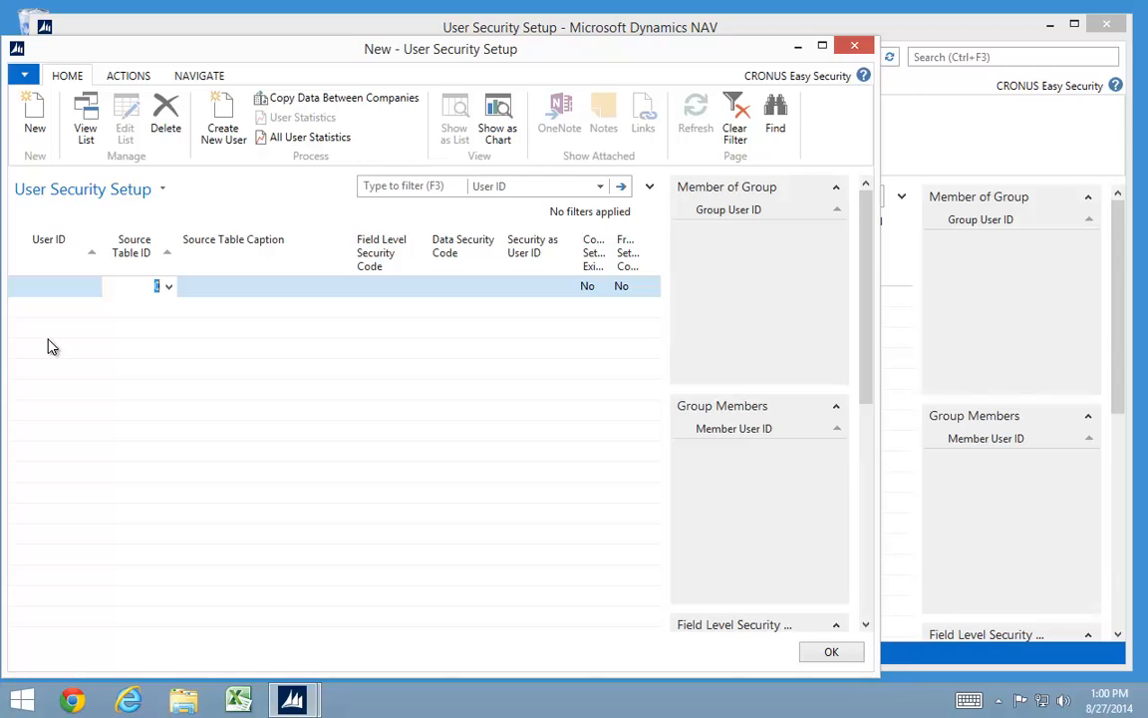
key("Tab")
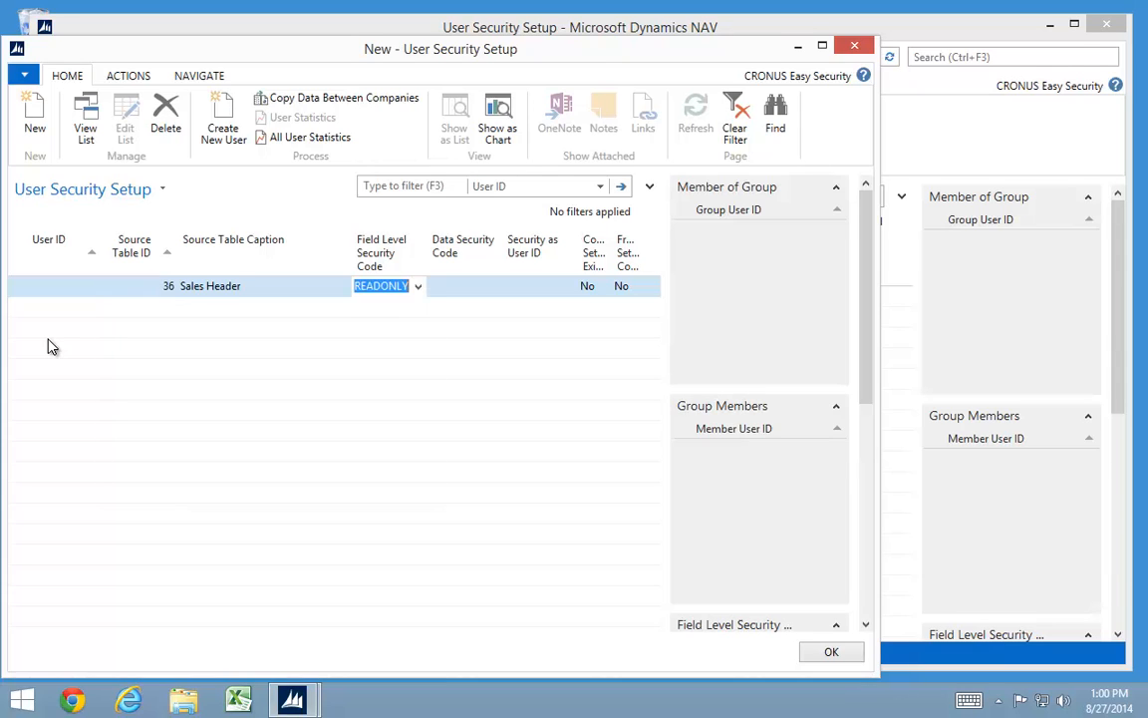
key("Down")
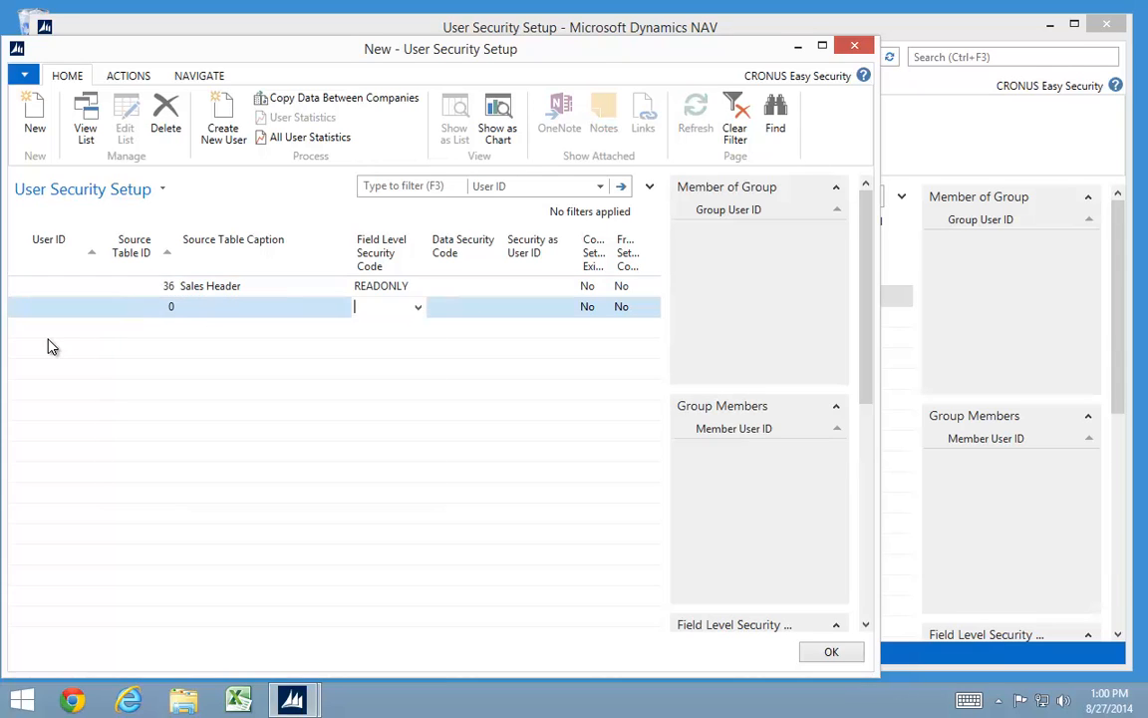
key("Up")
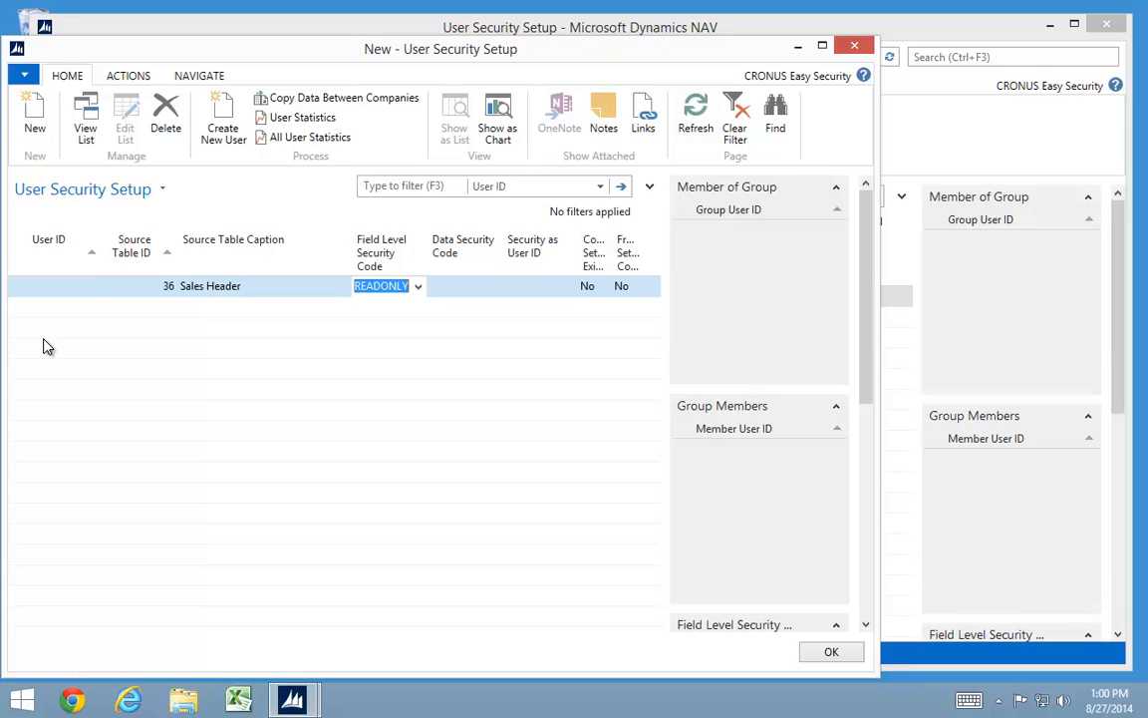
Step: Choose READONLY as the Sales Header entry's field level security code and close the new setup window
left_click(417, 287)
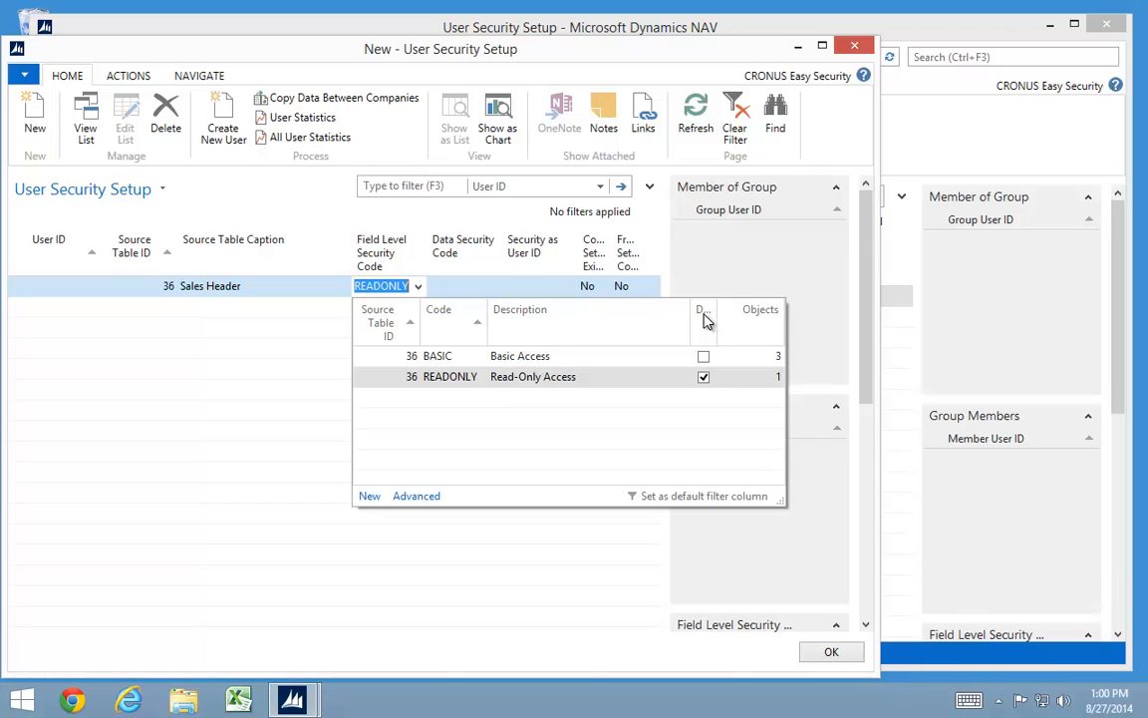
left_click(442, 384)
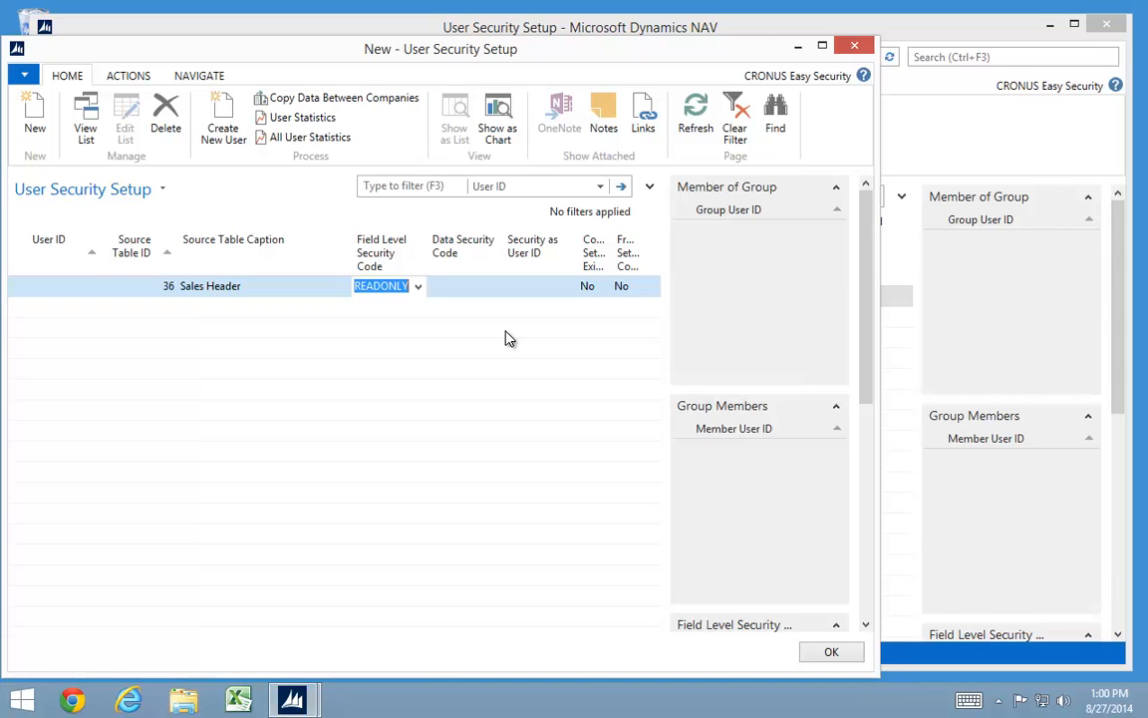
left_click(854, 45)
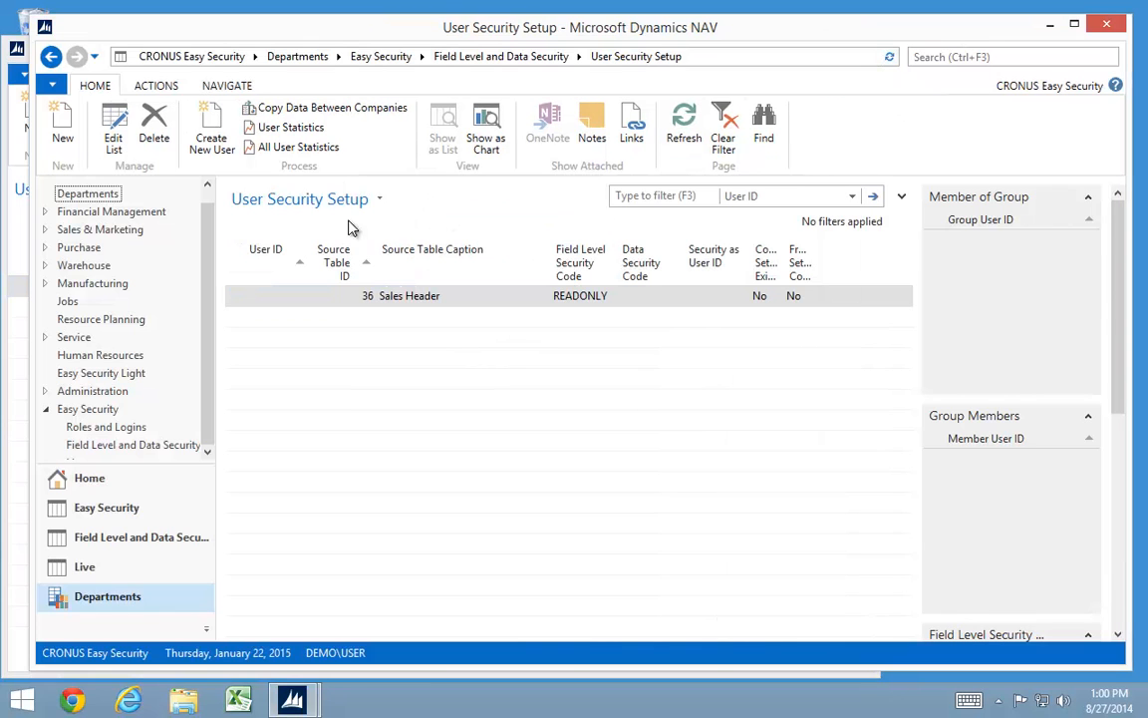
Step: Reopen The Cannon Group PLC's released sales order to check the effect of the read-only security, and close it
left_click(102, 229)
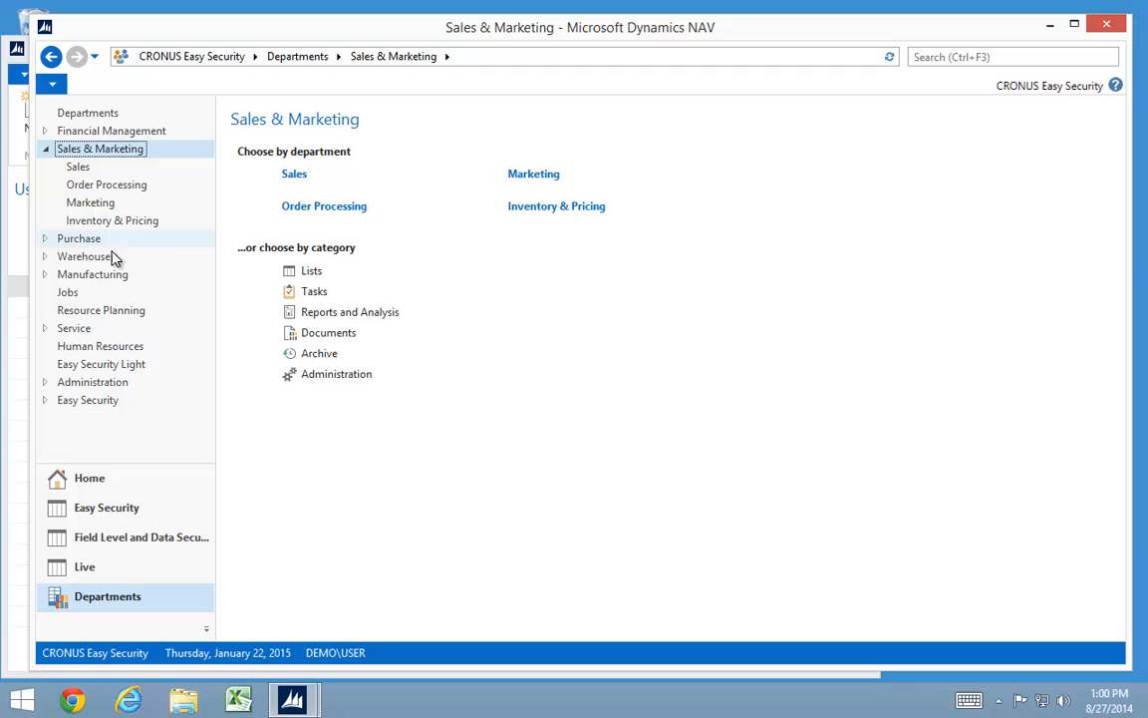
left_click(84, 183)
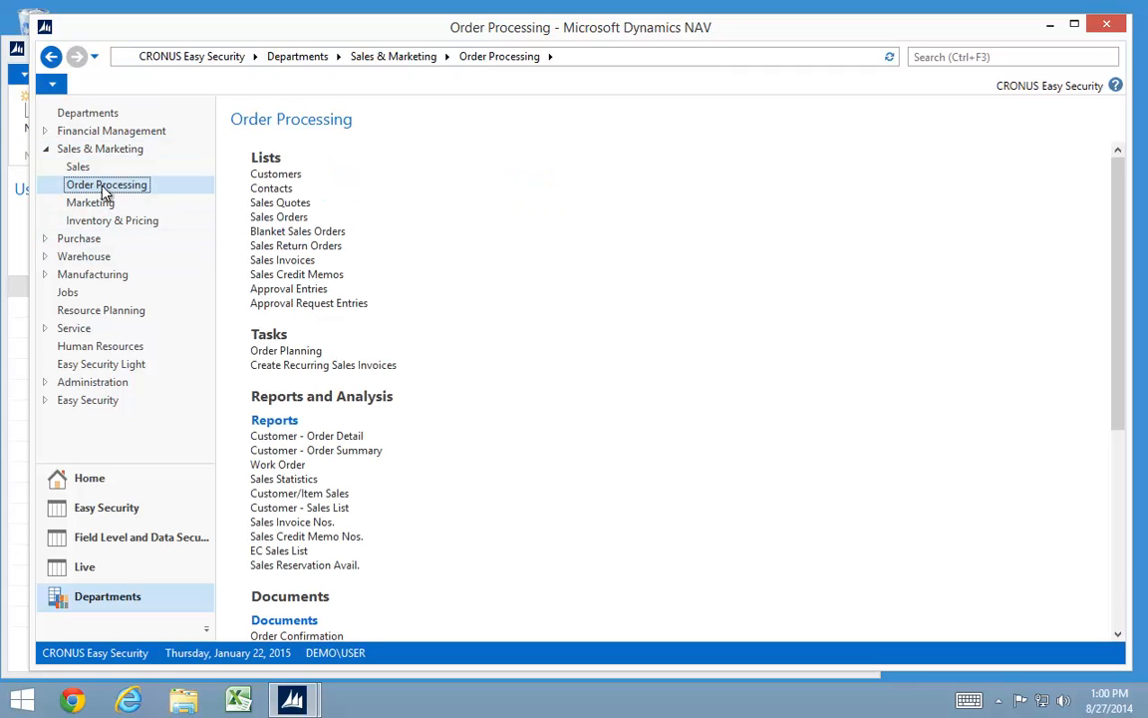
left_click(269, 218)
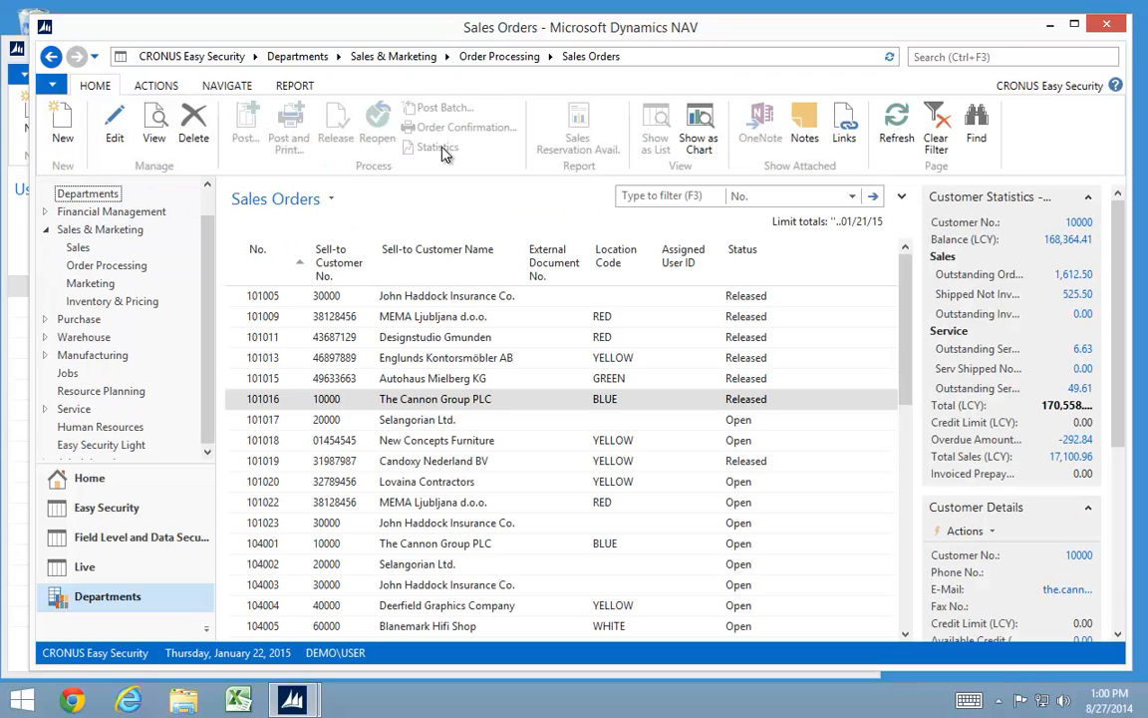
left_click(239, 405)
double_click(239, 404)
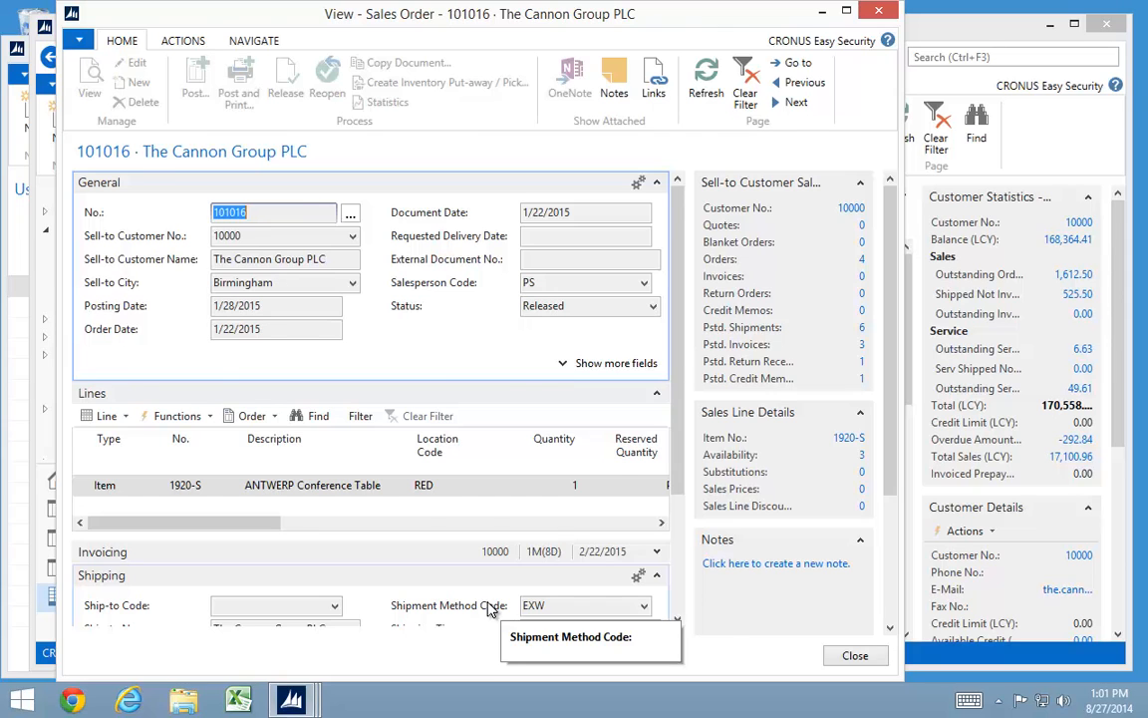
key("Escape")
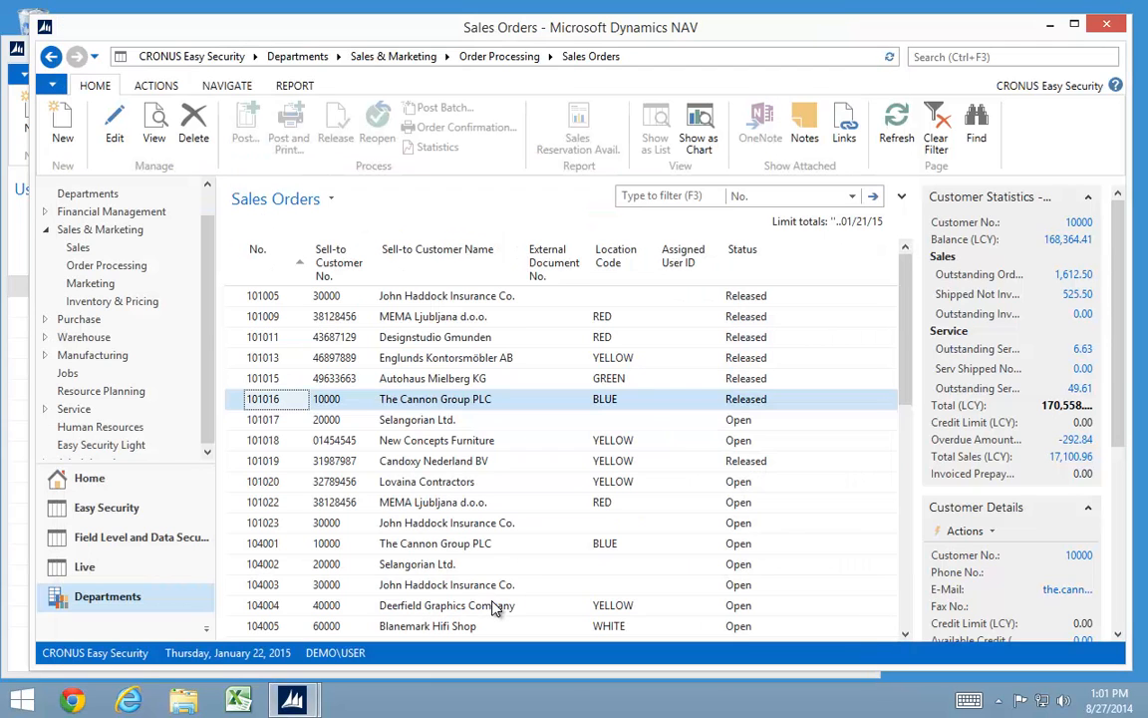
Step: Reopen the Klubben sales credit memo to check whether read-only security also applies to it
left_click(117, 267)
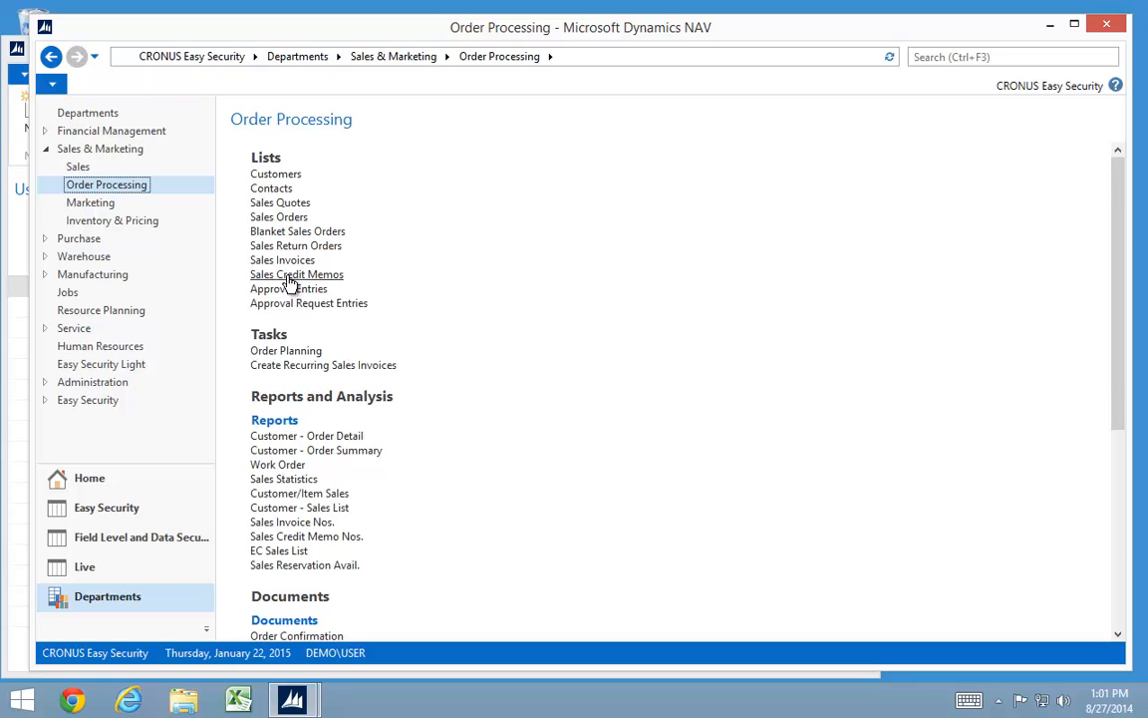
left_click(287, 276)
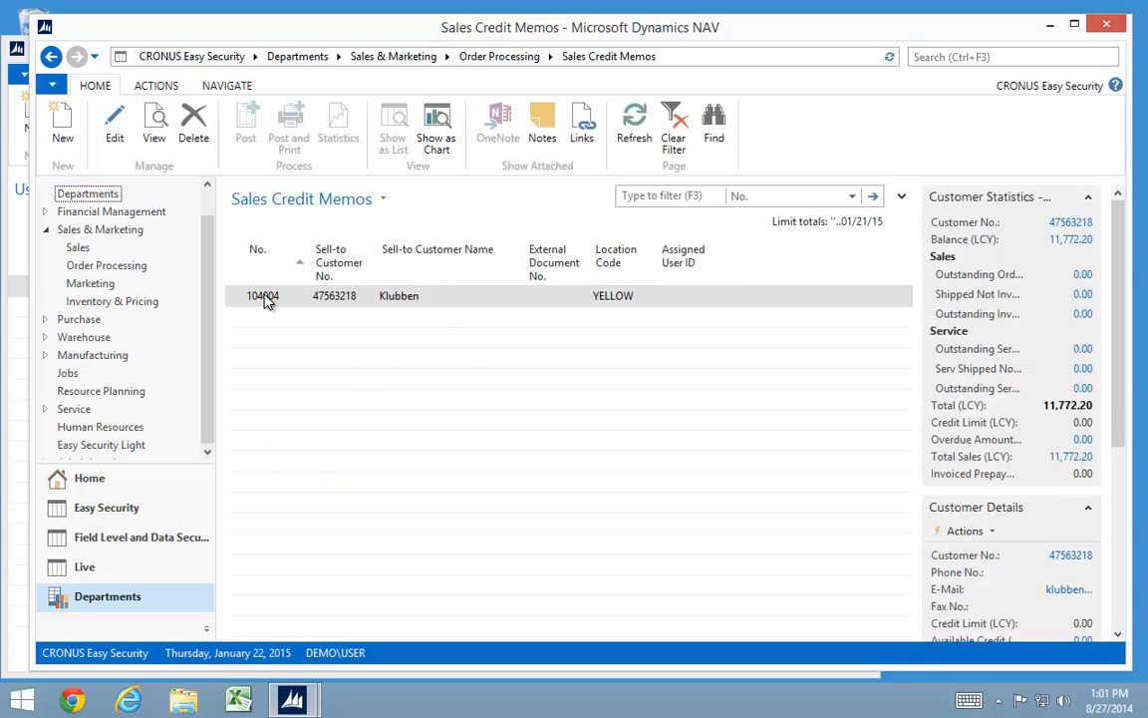
double_click(241, 297)
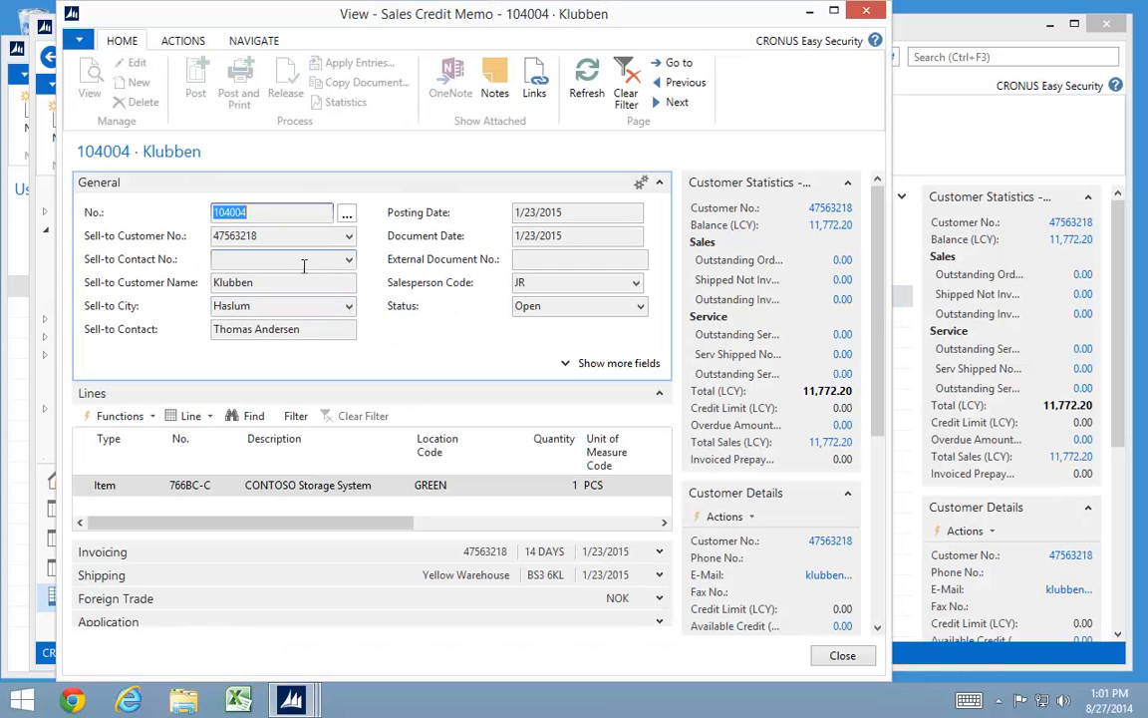
Step: Close the credit memo and add a User Security Setup entry for DEMO\USER with source table 36, Sales Header
key("Escape")
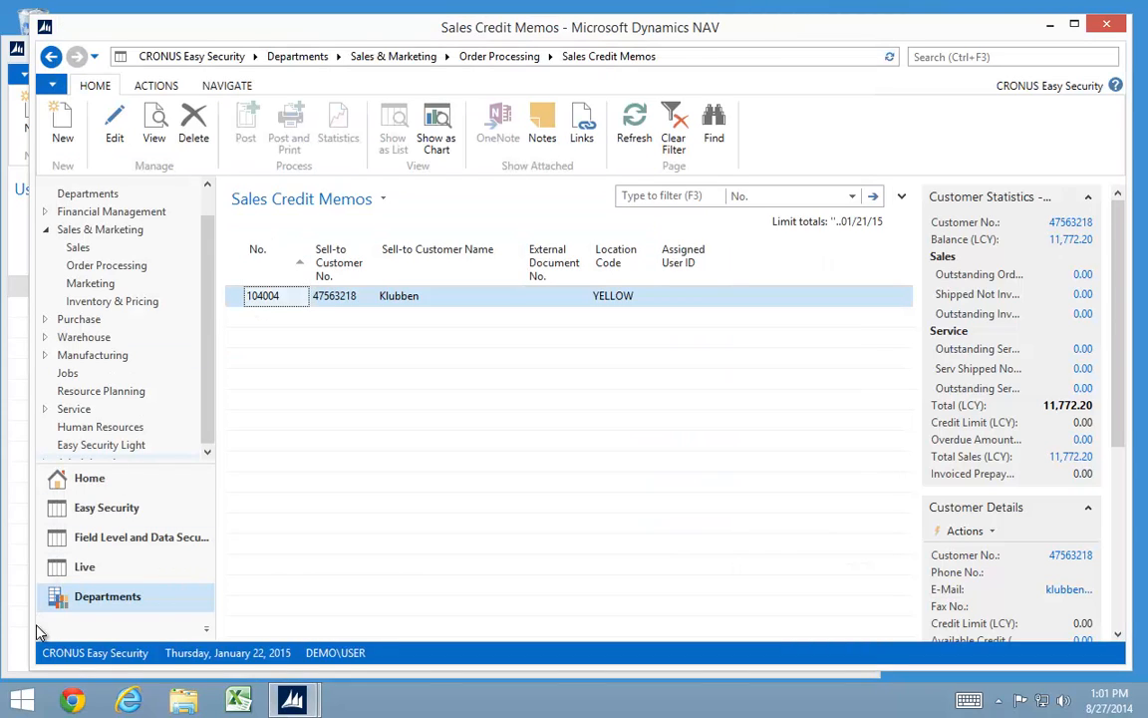
left_click(19, 653)
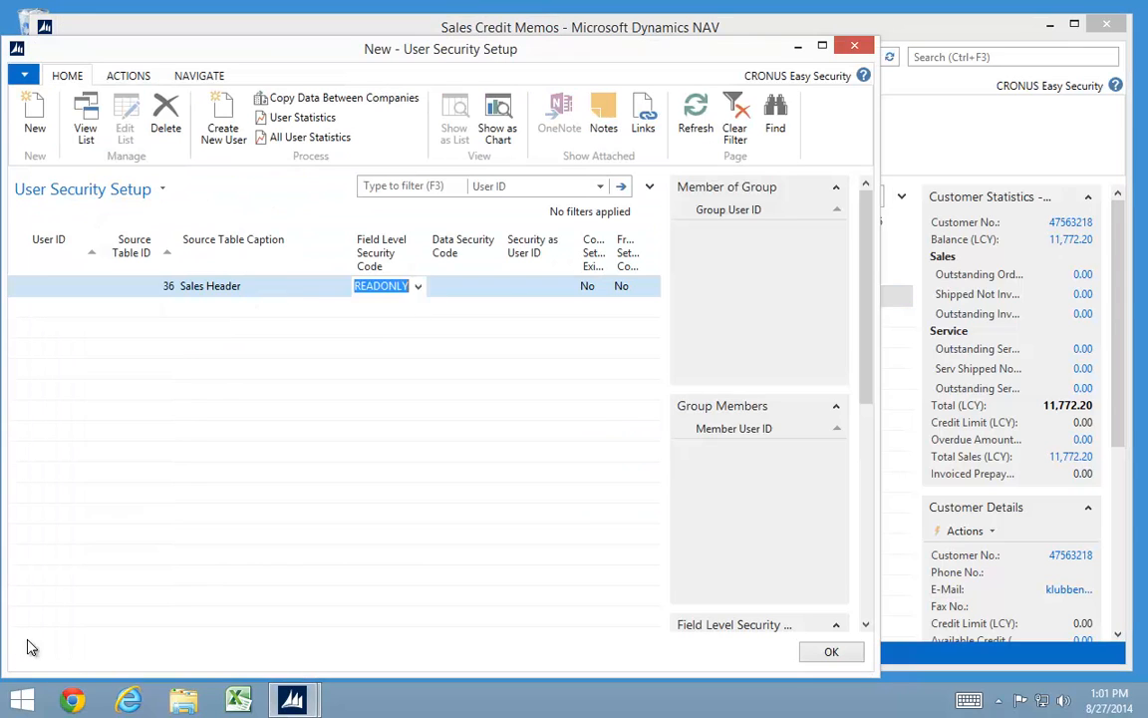
left_click(85, 309)
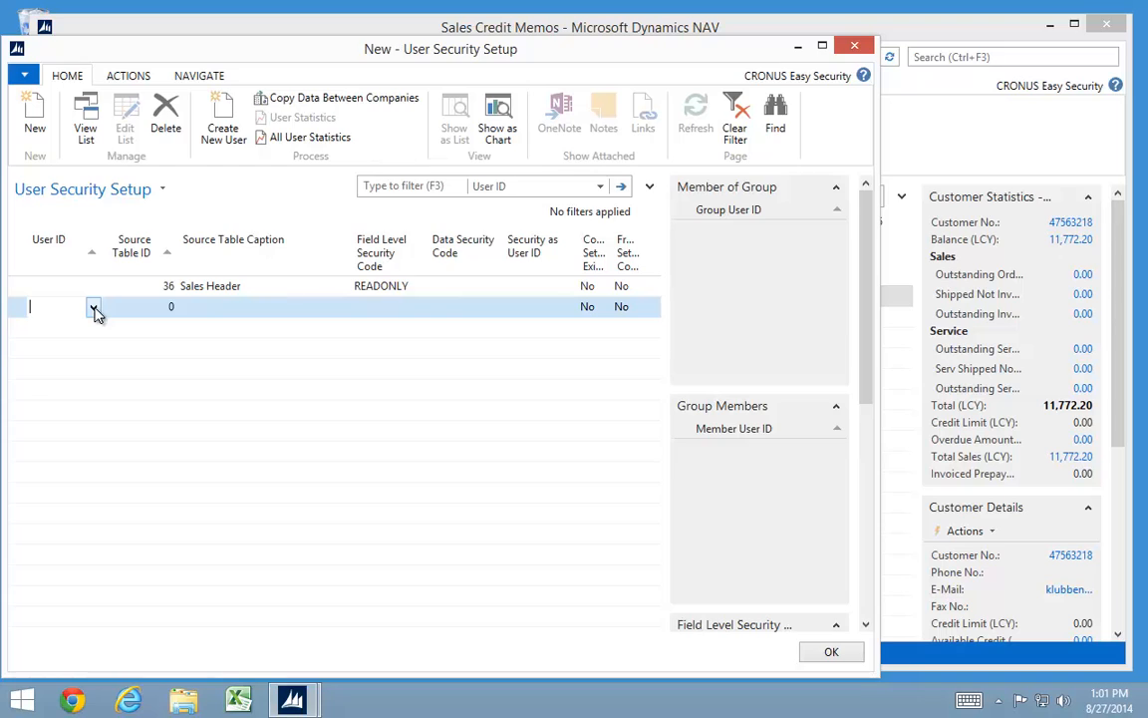
left_click(94, 309)
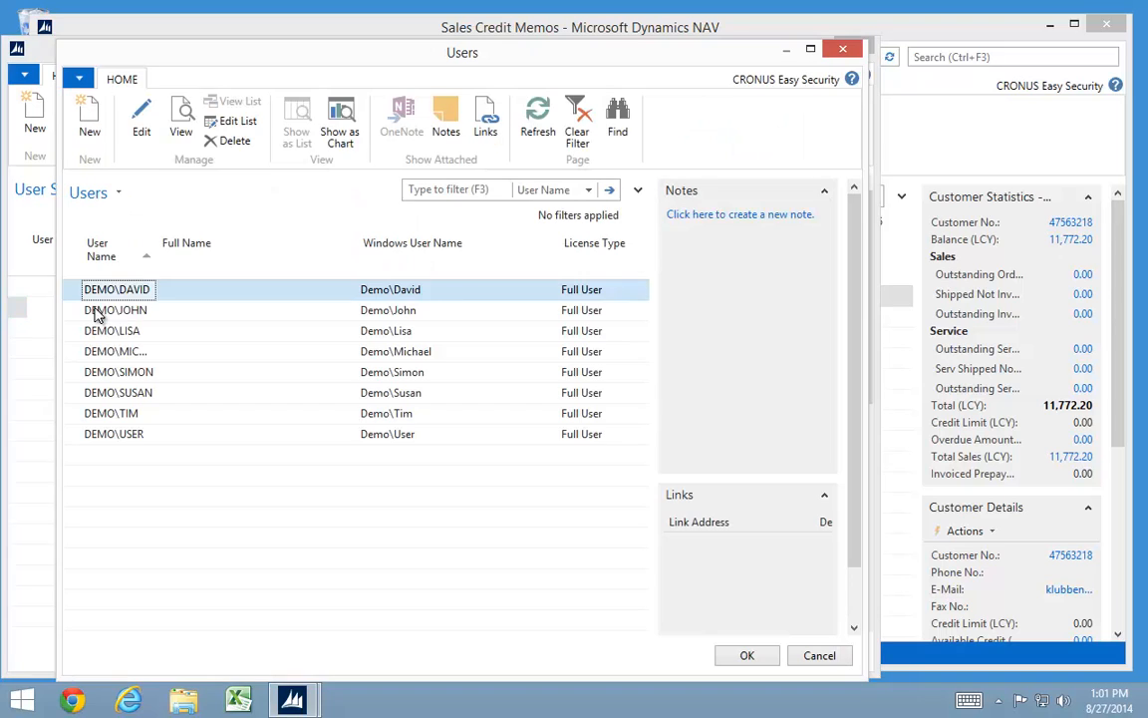
left_click(110, 435)
double_click(110, 442)
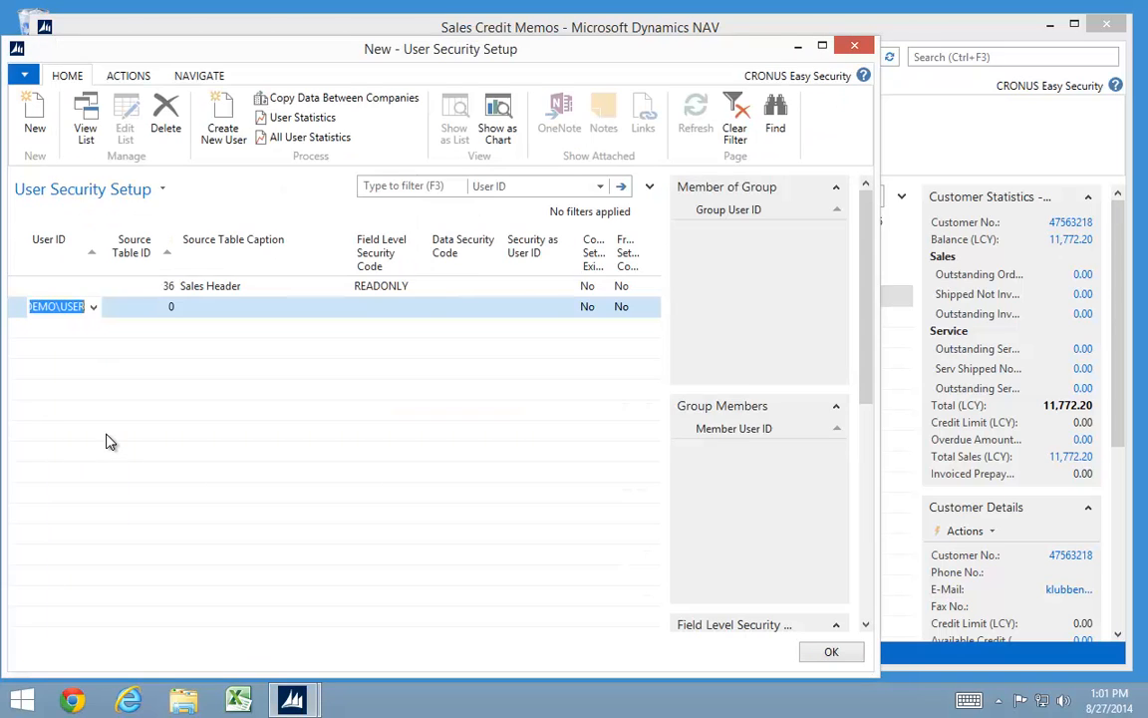
key("Tab")
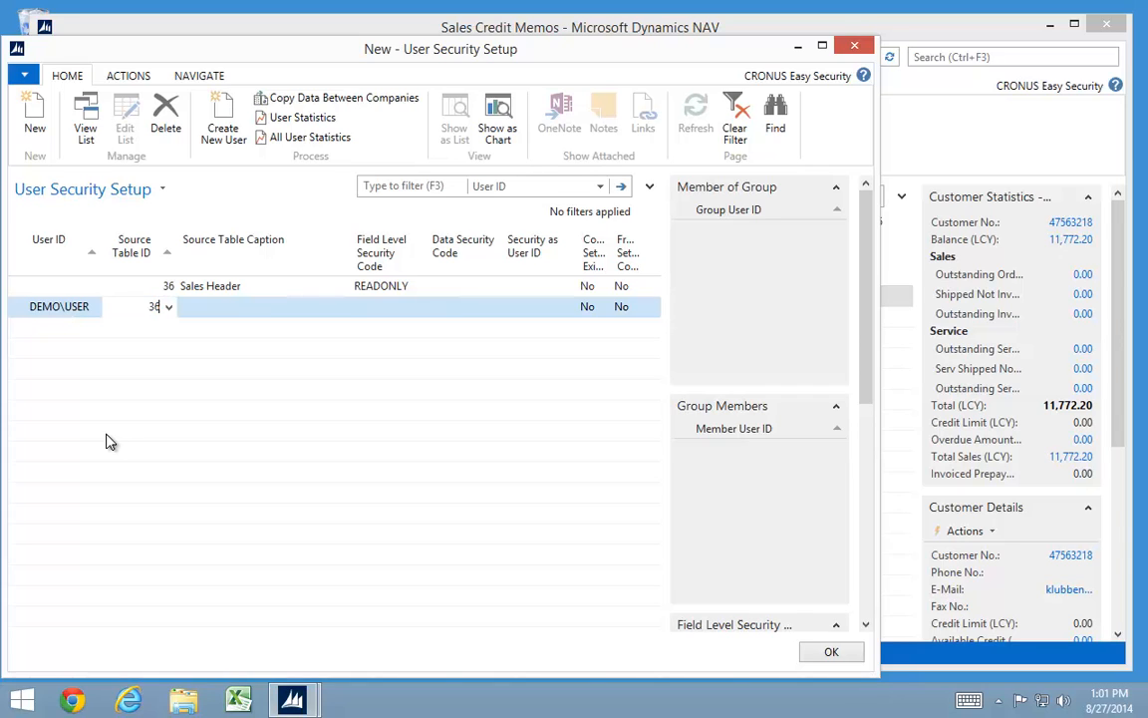
key("Tab")
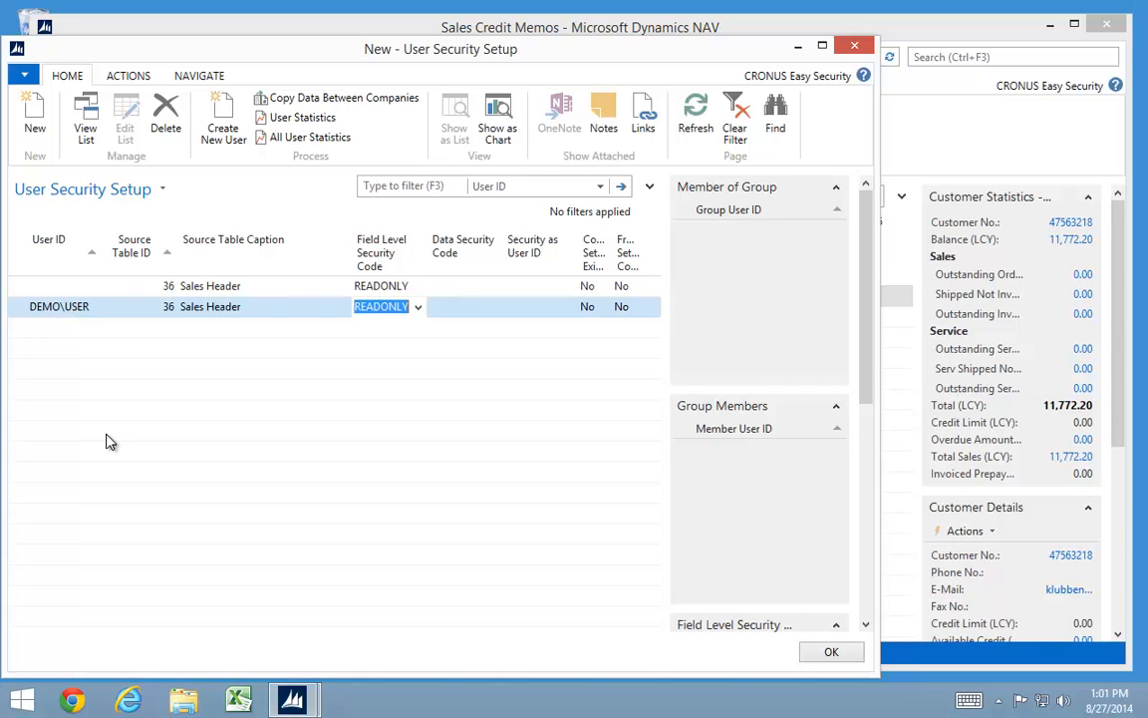
Step: Set the DEMO\USER entry's field level security code to BASIC and save the line
left_click(419, 309)
left_click(439, 377)
key("Up")
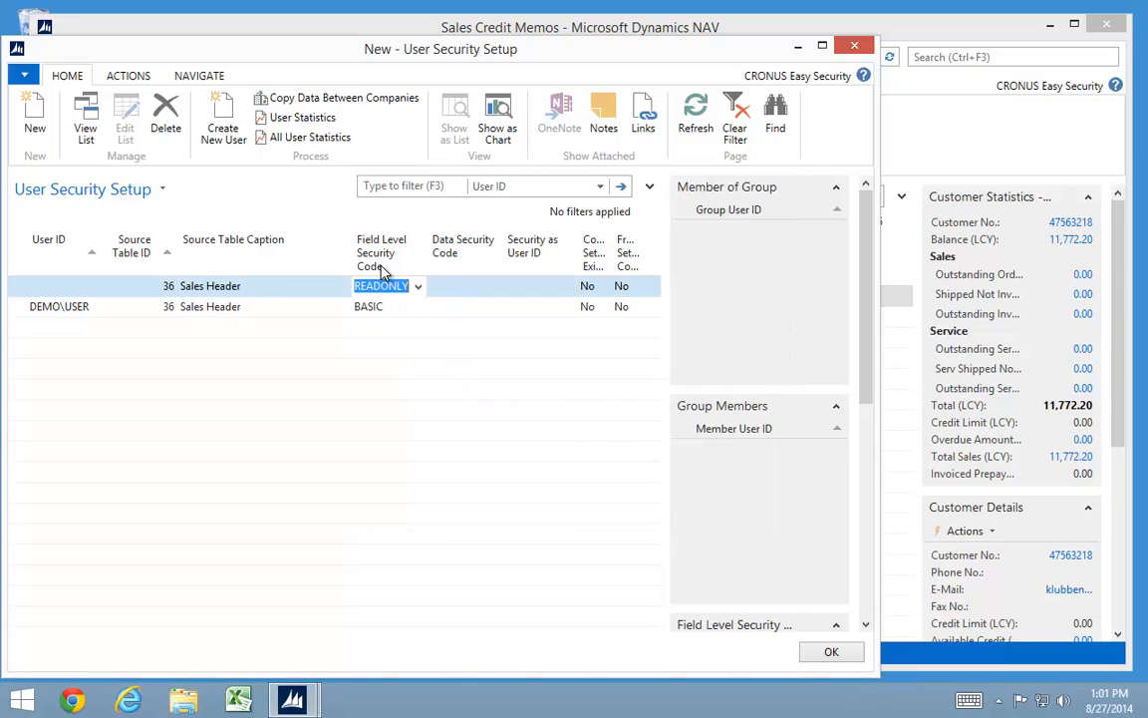
Step: Reopen The Cannon Group PLC's released sales order and check its general and shipping fields and its order statistics under BASIC security
left_click(952, 45)
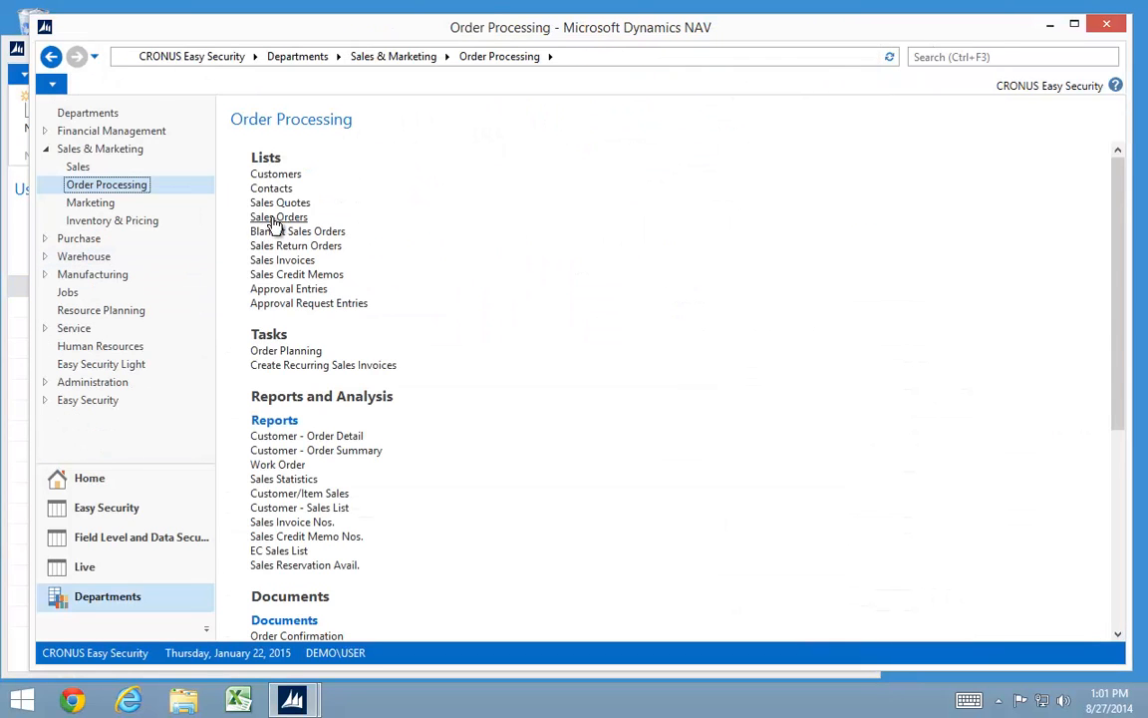
left_click(277, 218)
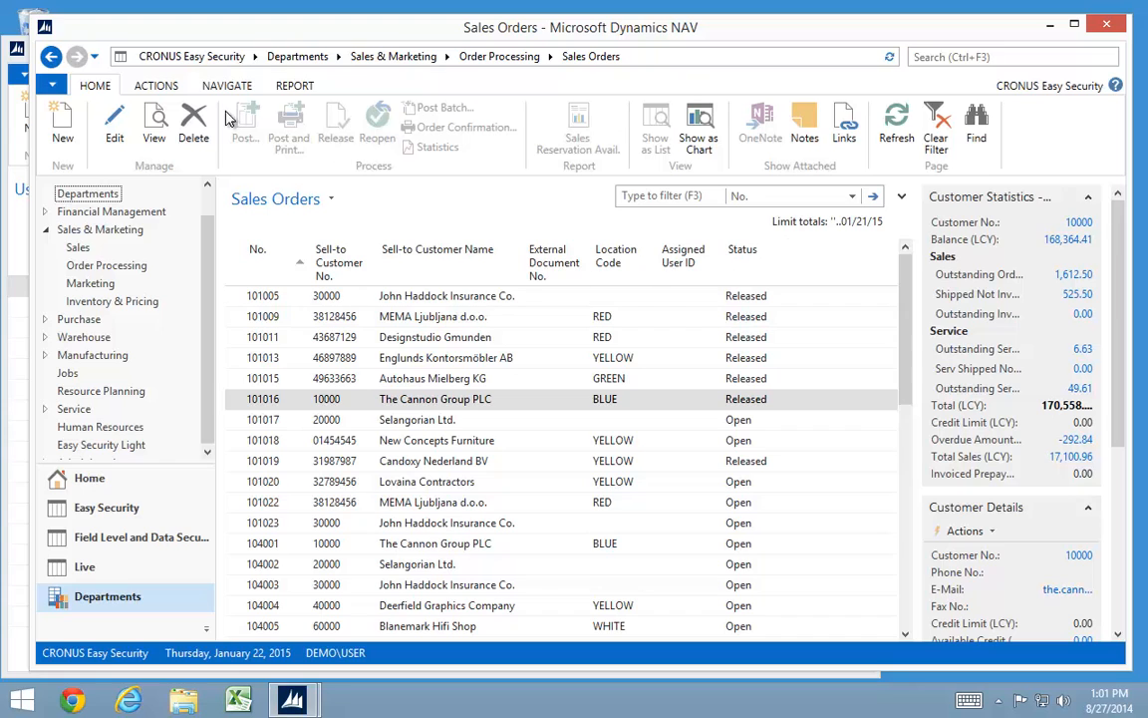
double_click(238, 399)
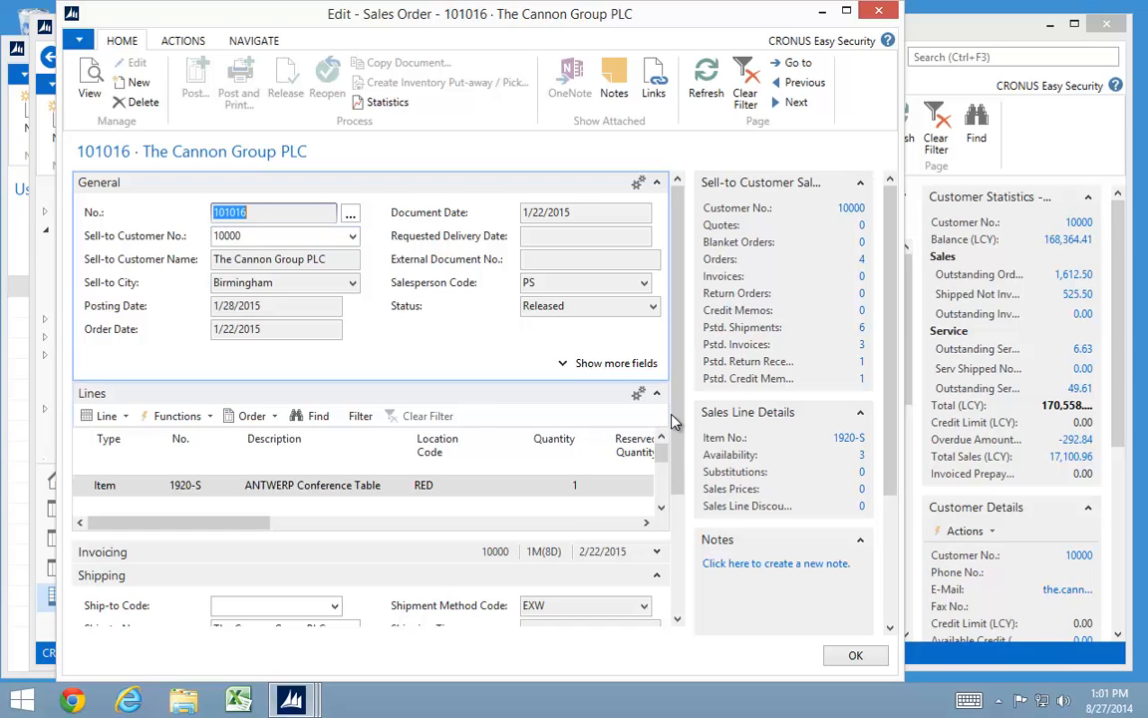
scroll(610, 375, "down", 3)
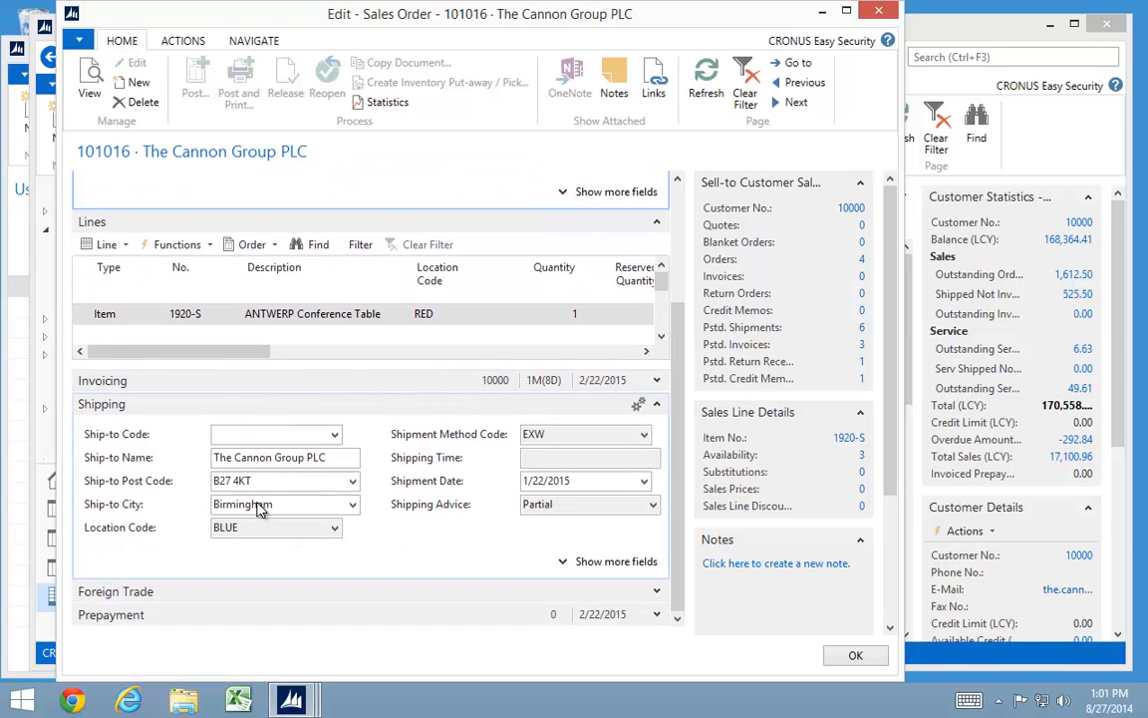
scroll(685, 548, "up", 3)
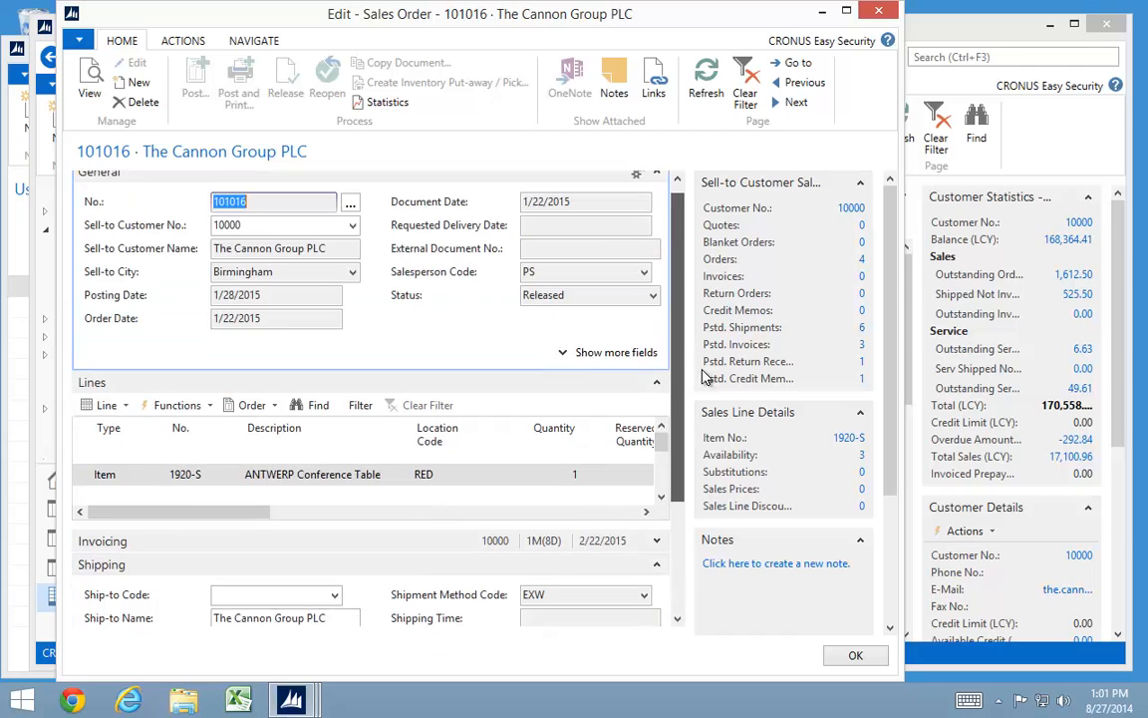
left_click(384, 103)
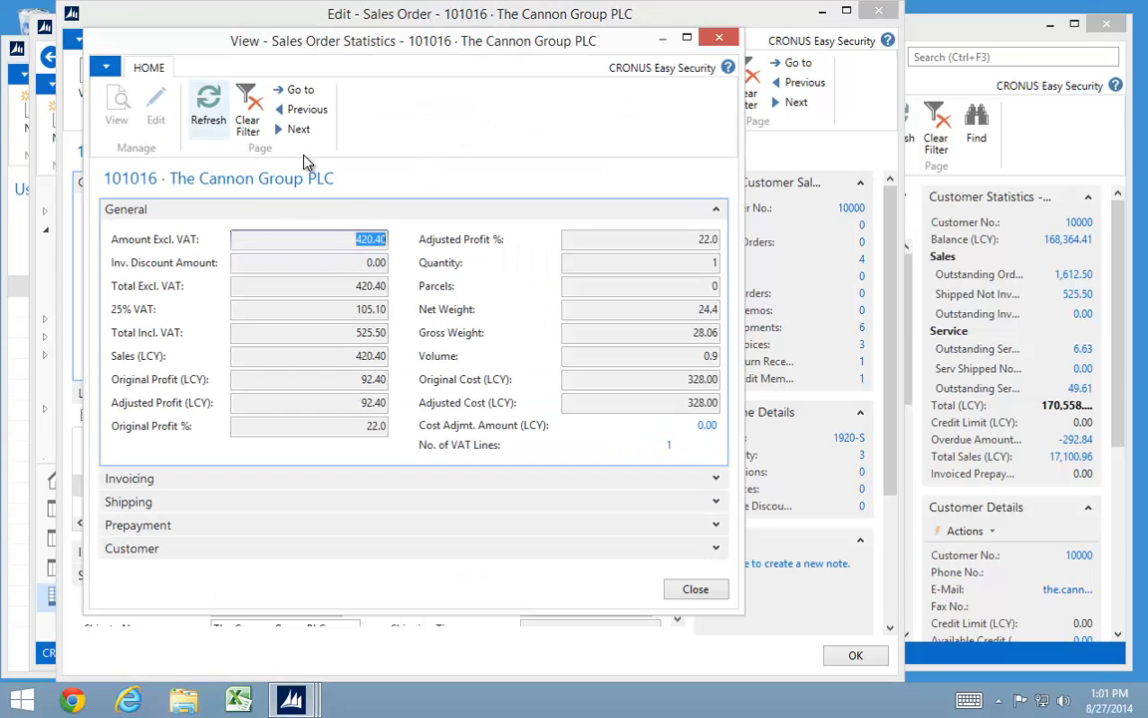
key("Escape")
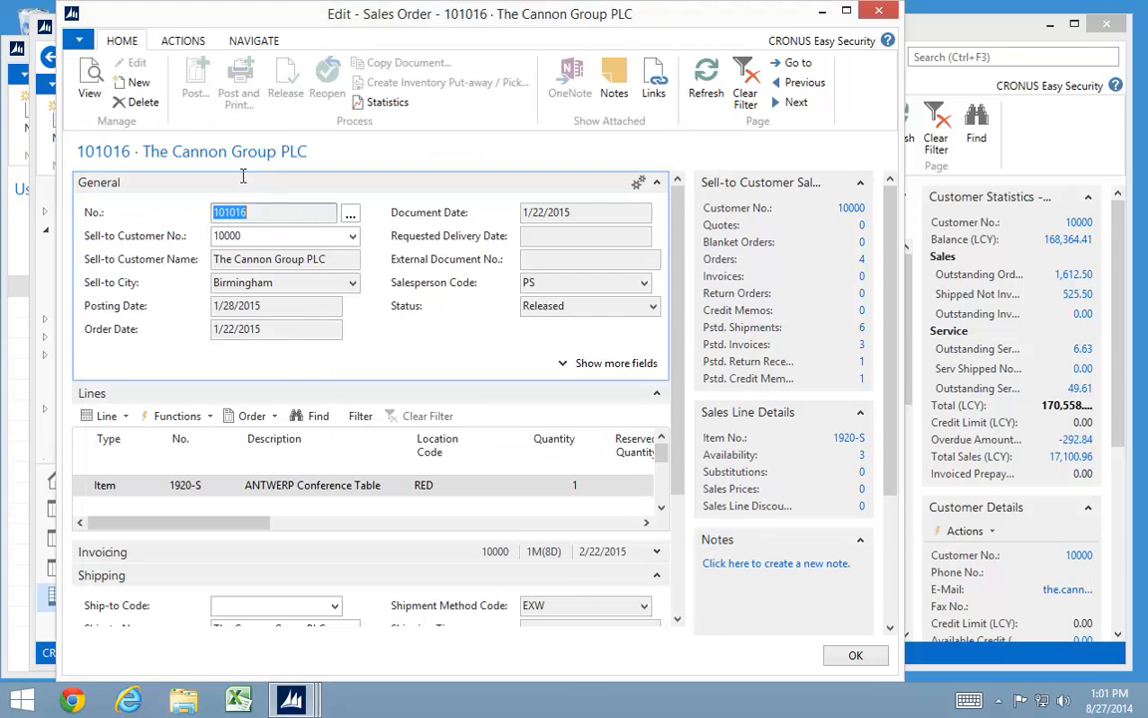
Step: Create a new sales order with The Cannon Group PLC as the sell-to customer
left_click(135, 83)
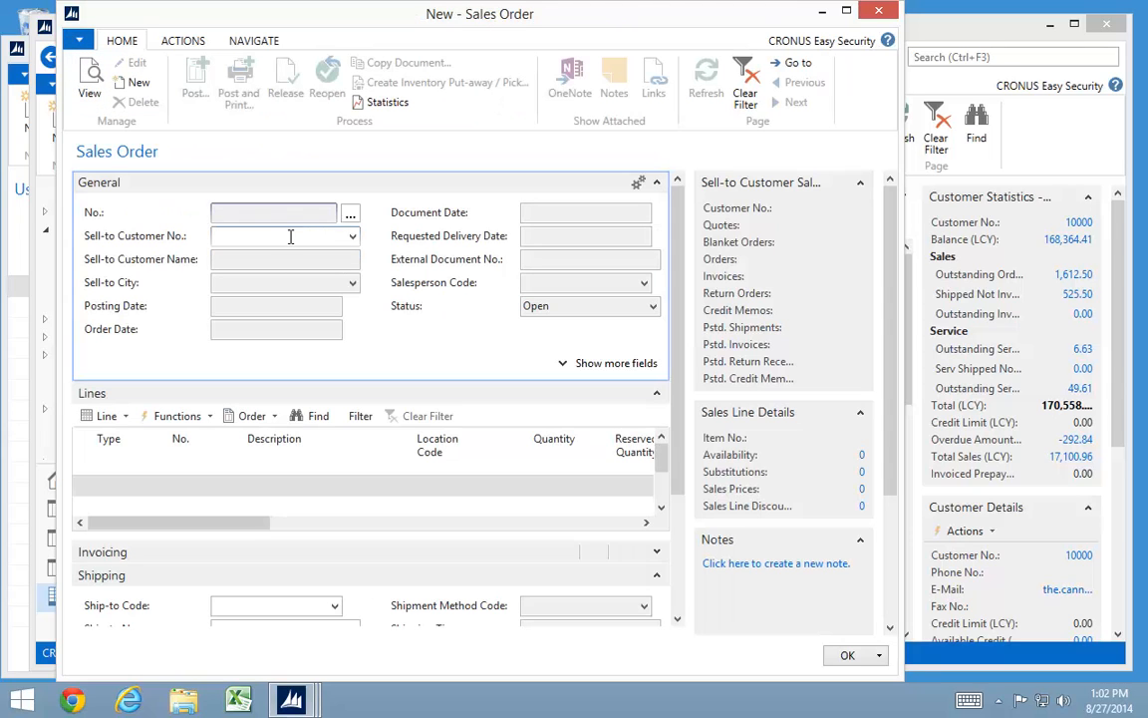
left_click(349, 237)
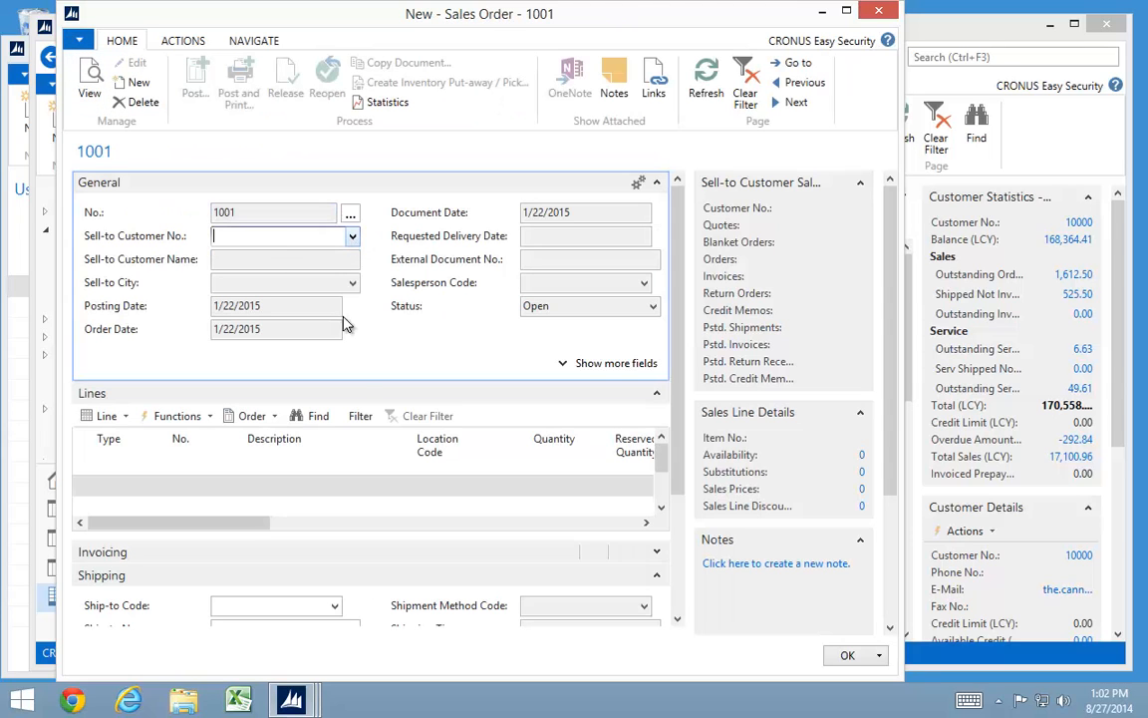
left_click(352, 237)
left_click(238, 428)
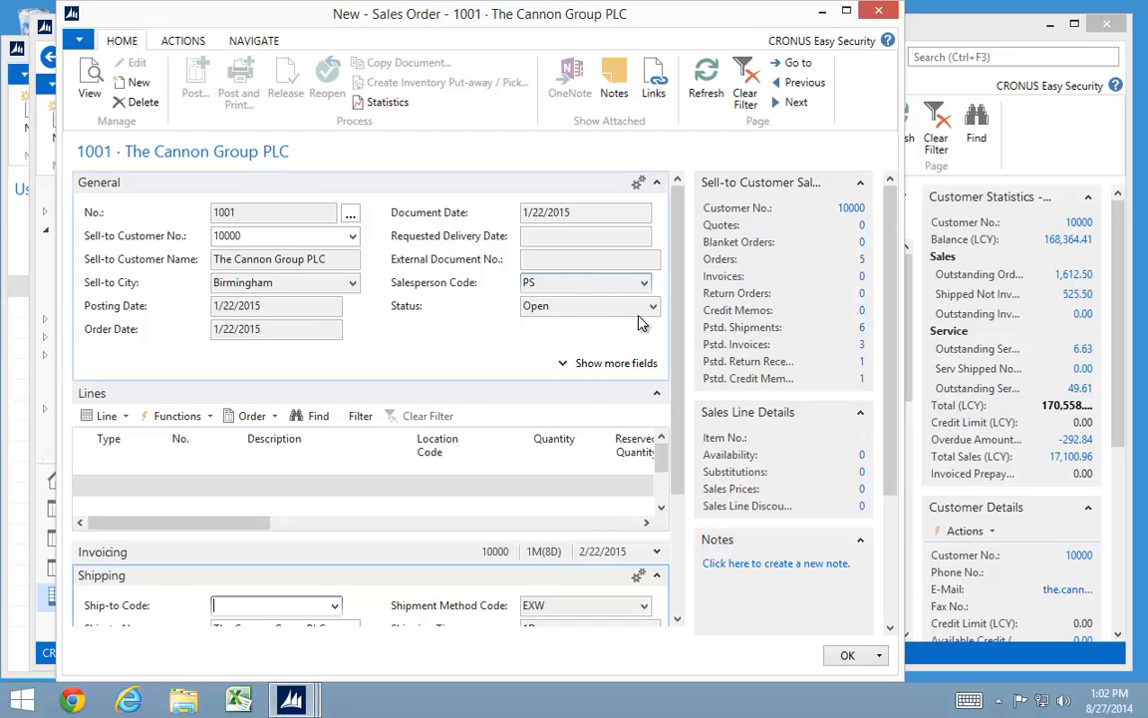
Step: Set the new sales order's ship-to code to PARK ROAD and close back to the sales order list
left_click(336, 607)
left_click(239, 464)
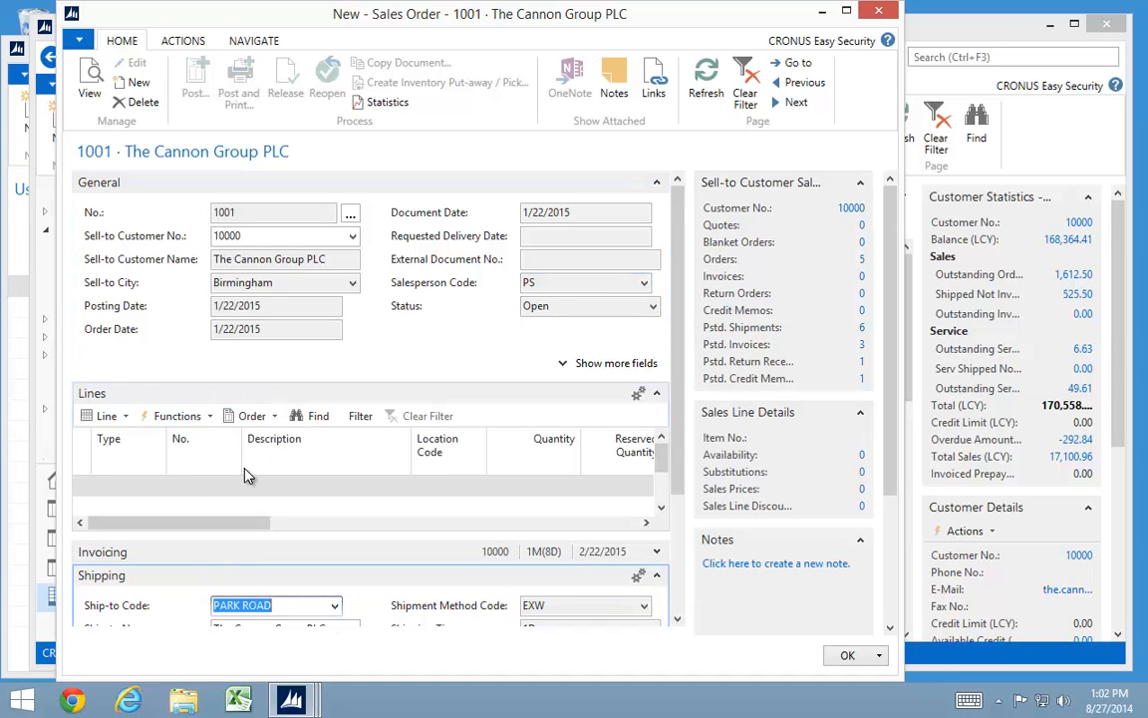
key("Tab")
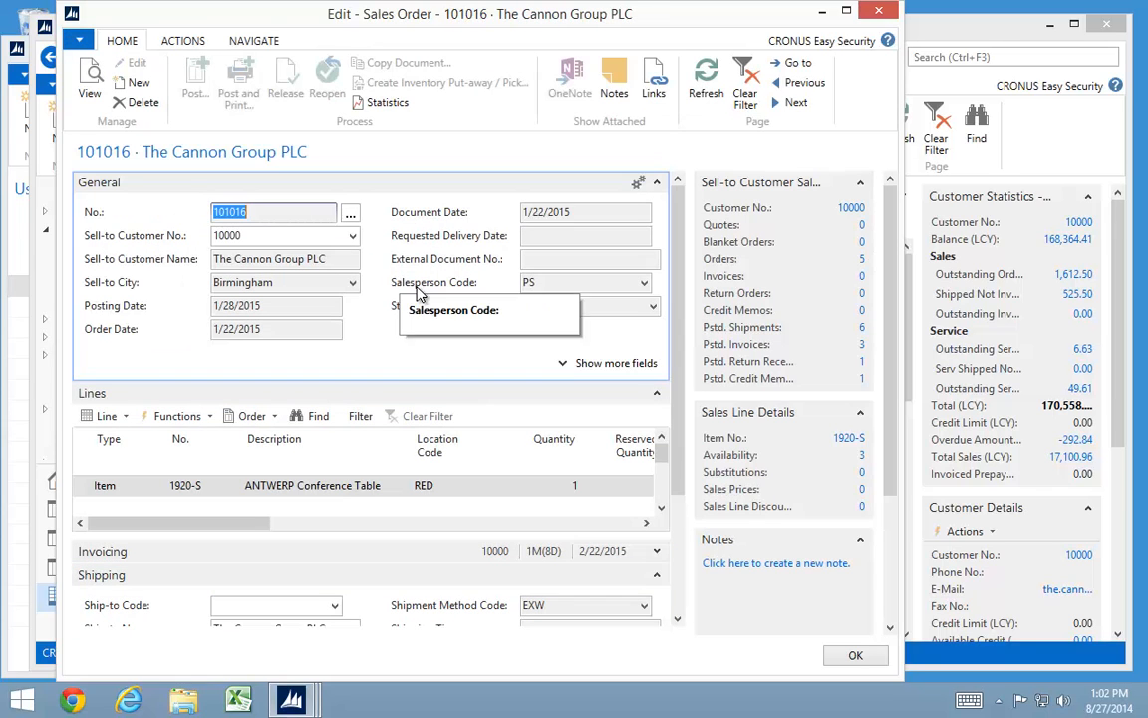
key("Escape")
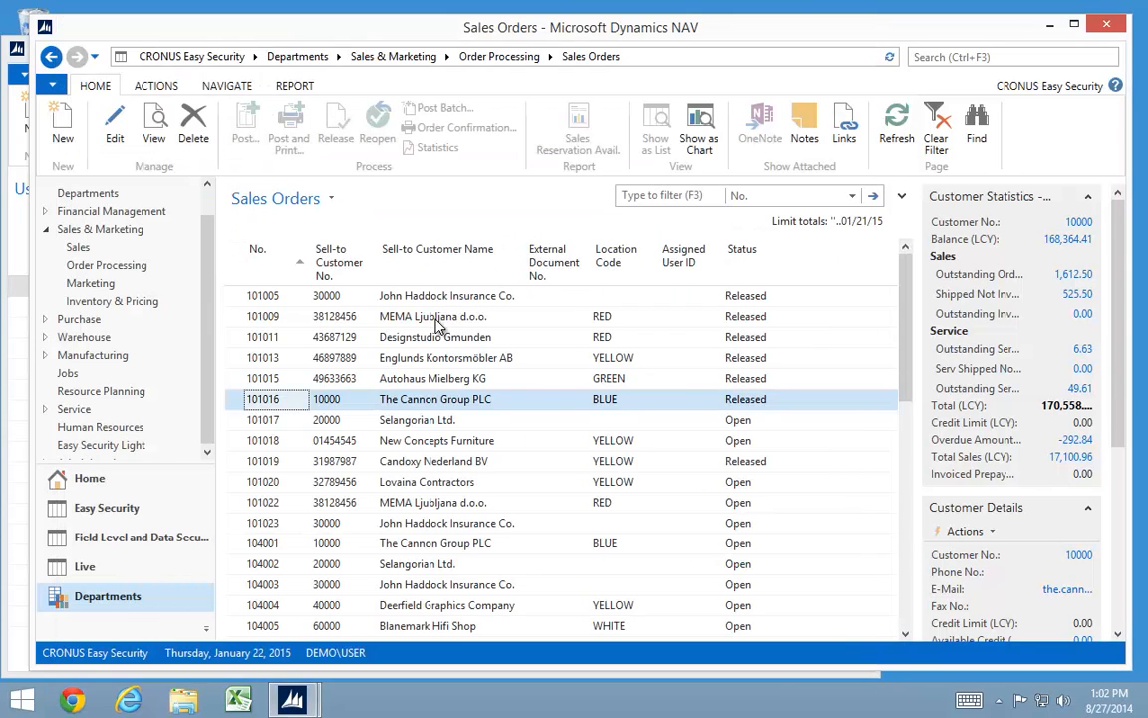
Step: Open the Klubben sales credit memo to check whether it is read-only under BASIC security, and close it
left_click(80, 268)
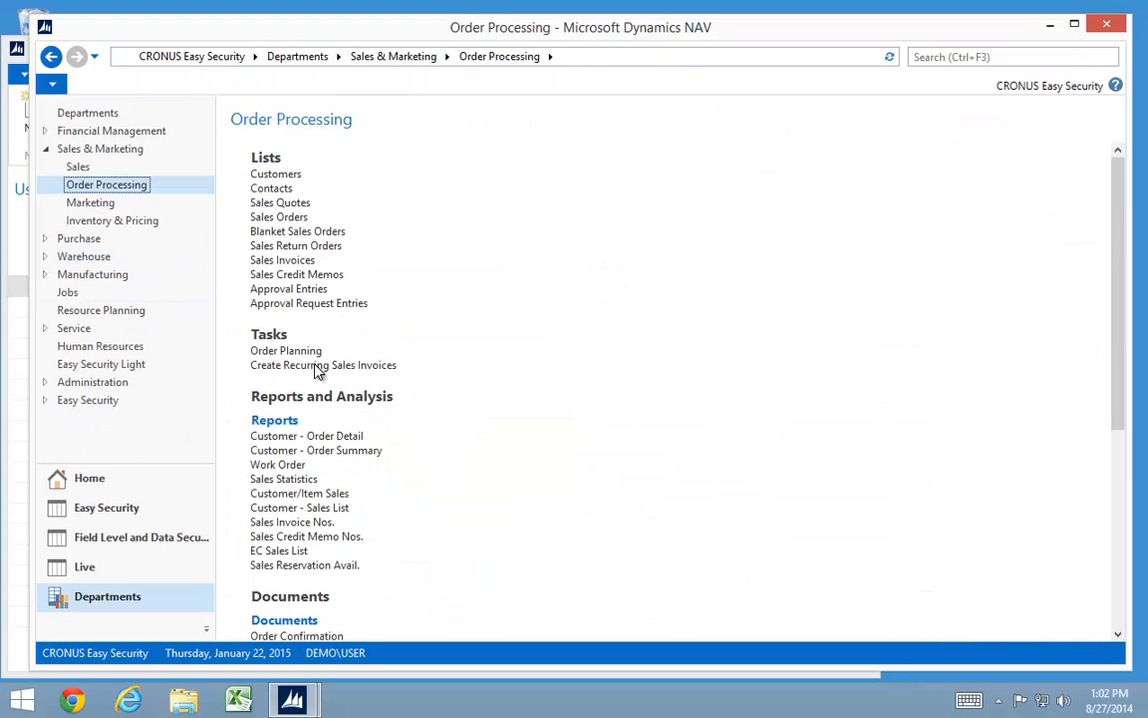
left_click(275, 273)
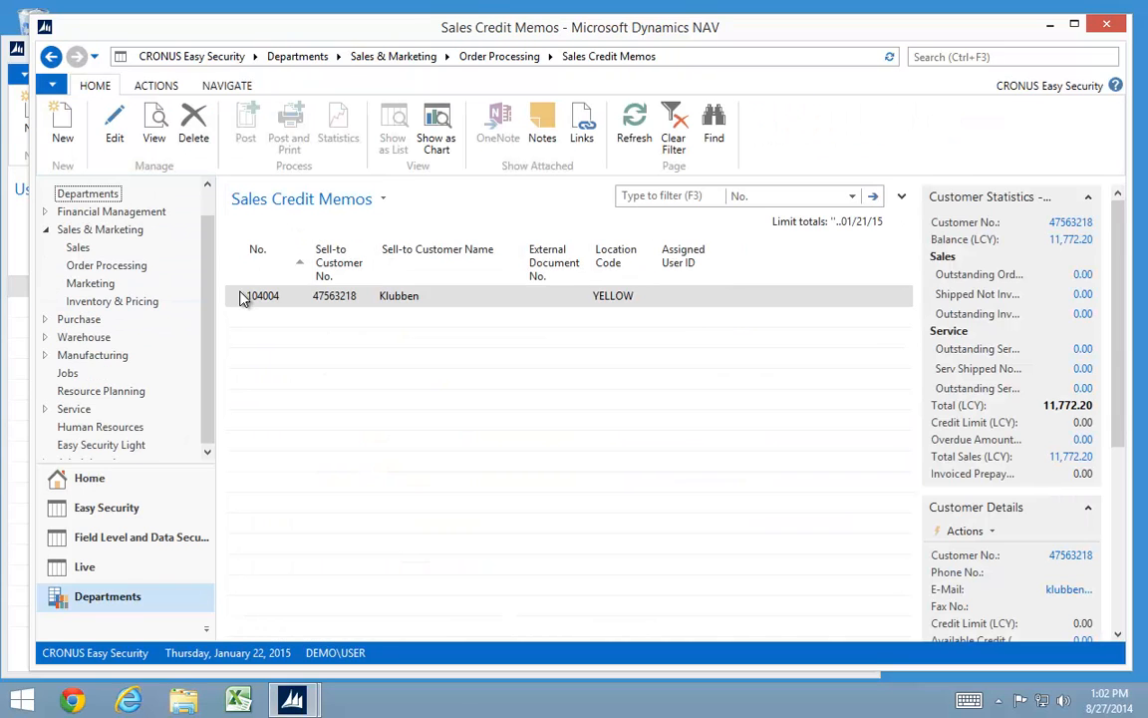
double_click(232, 302)
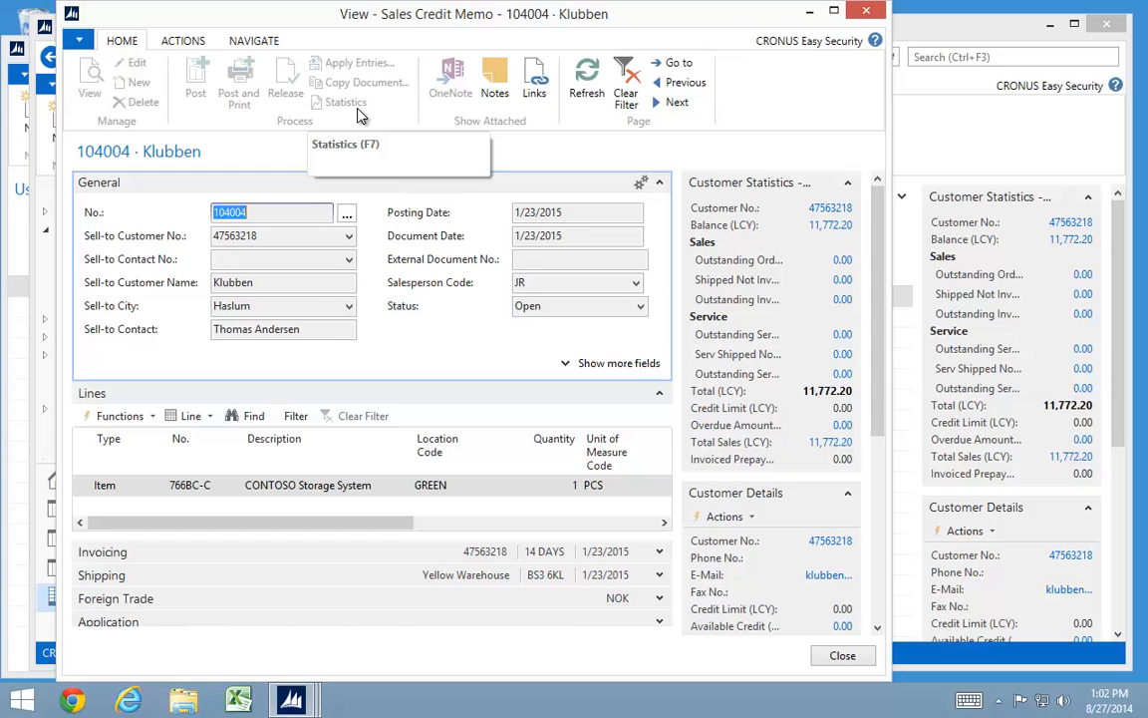
key("Escape")
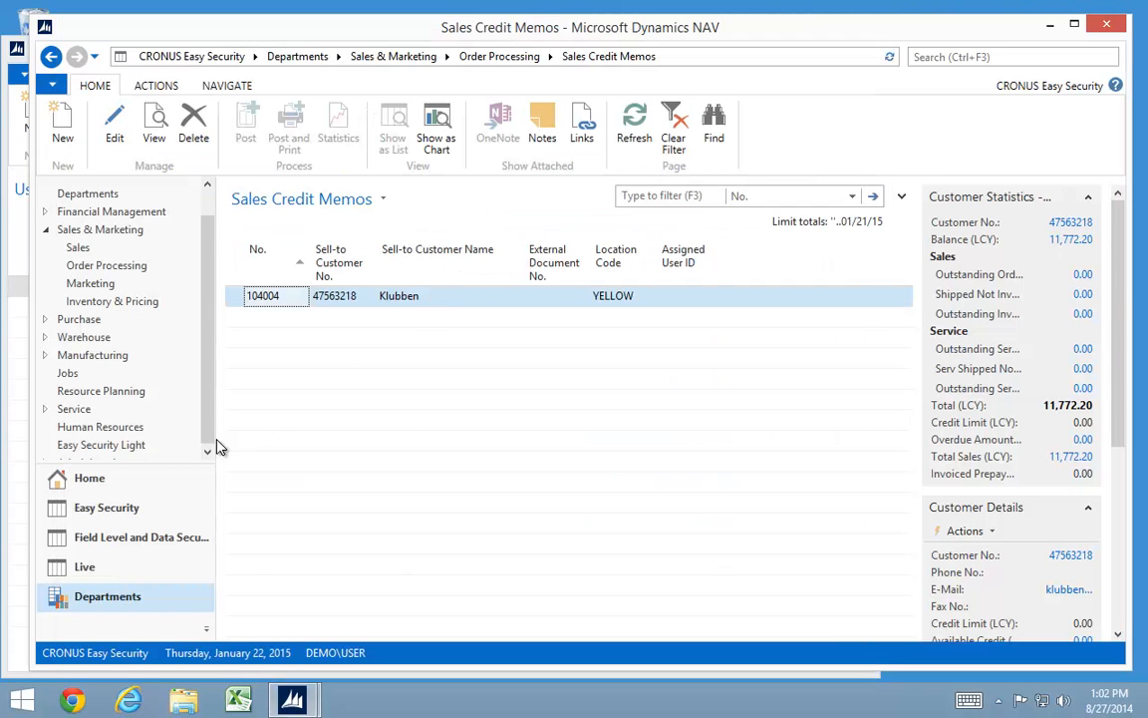
Step: Open the BASIC code's field level security objects from the DEMO\USER setup entry and view the general permission options for page 0
left_click(20, 592)
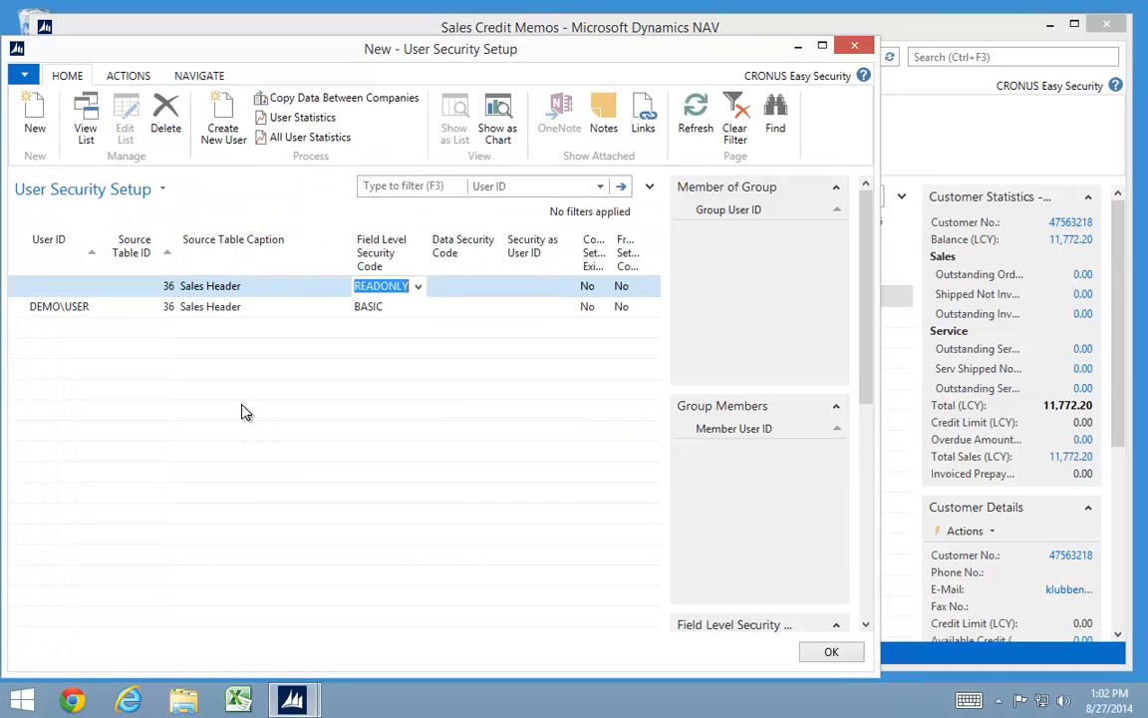
left_click(418, 308)
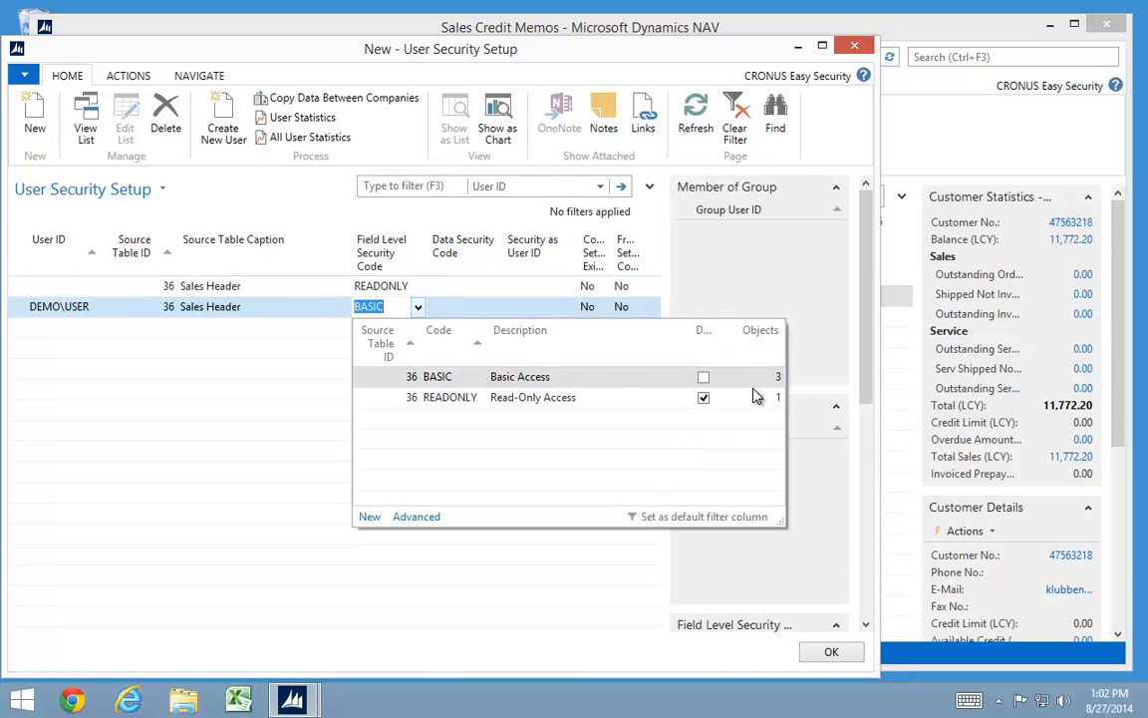
left_click(414, 518)
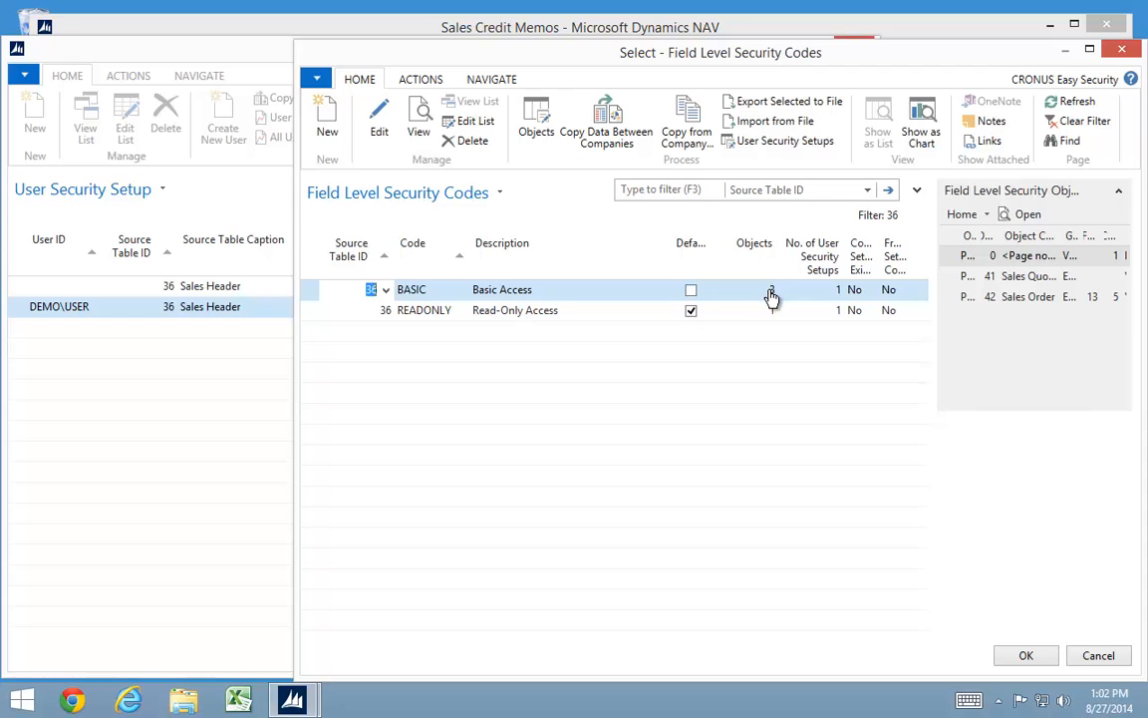
left_click(539, 130)
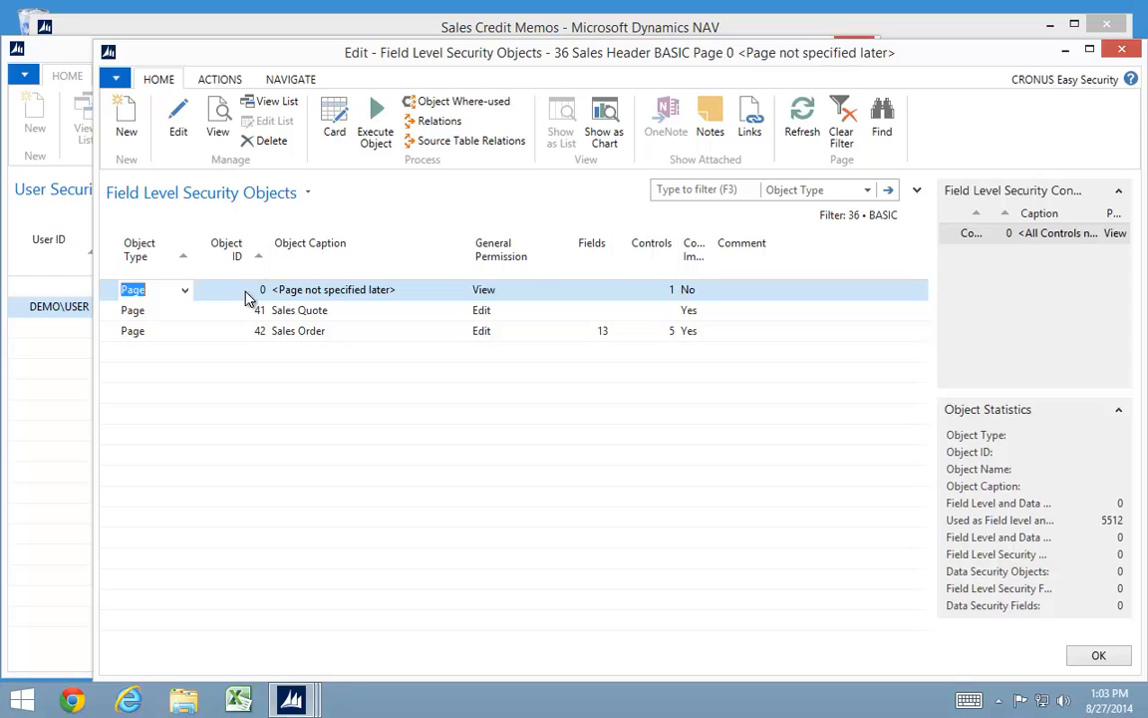
left_click(538, 297)
left_click(539, 293)
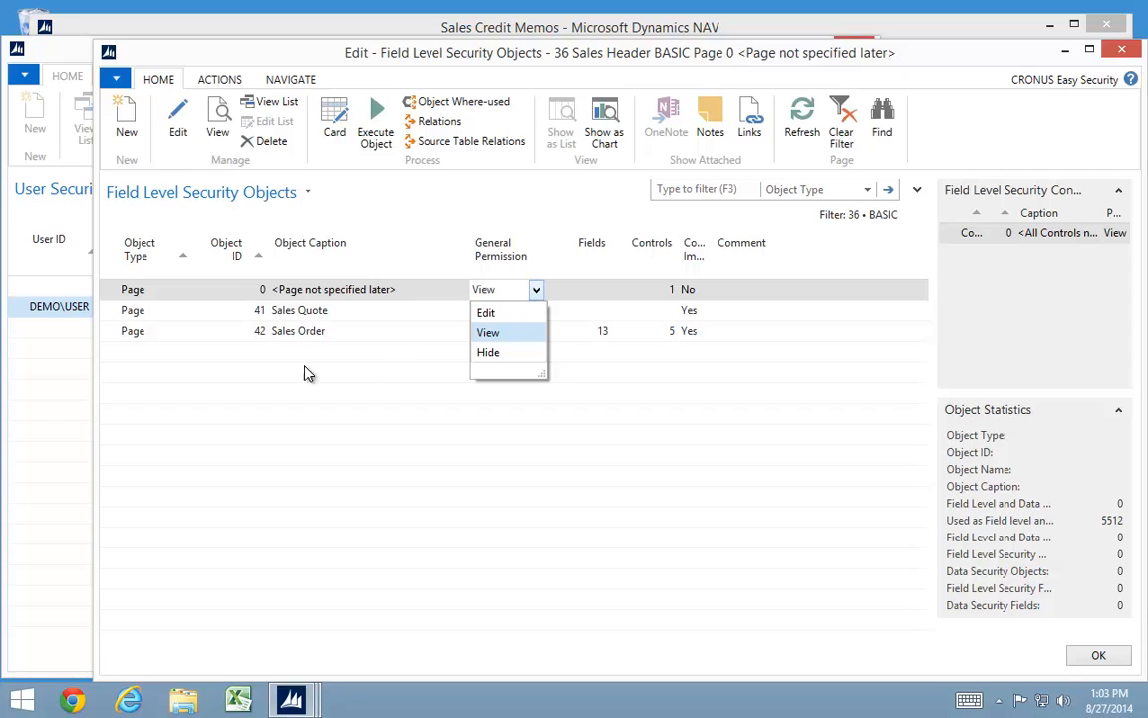
Step: Add page 402, Sales Order Statistics, to the BASIC security objects with general permission Hide
left_click(256, 353)
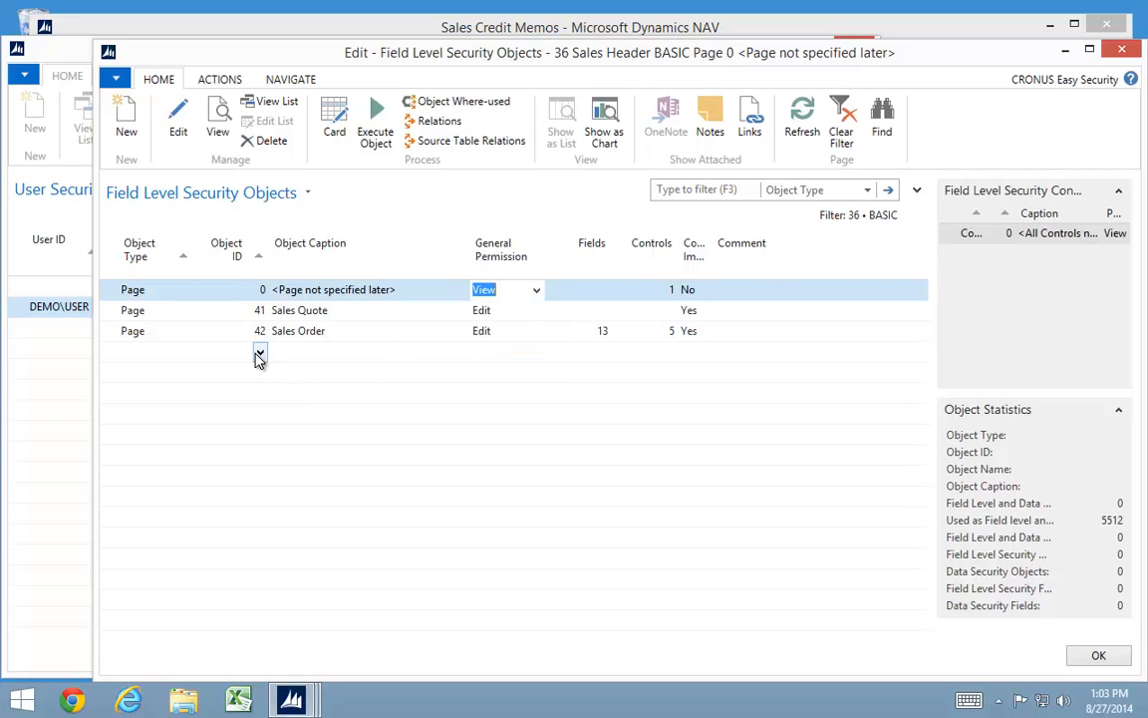
left_click(258, 355)
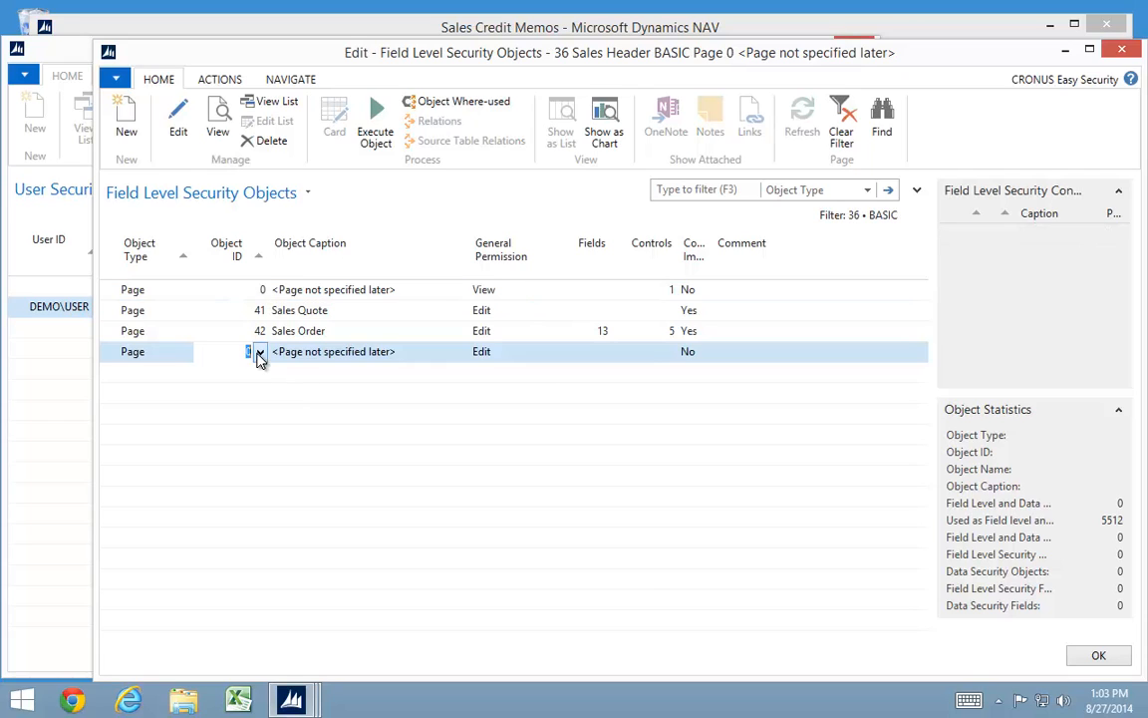
left_click(374, 546)
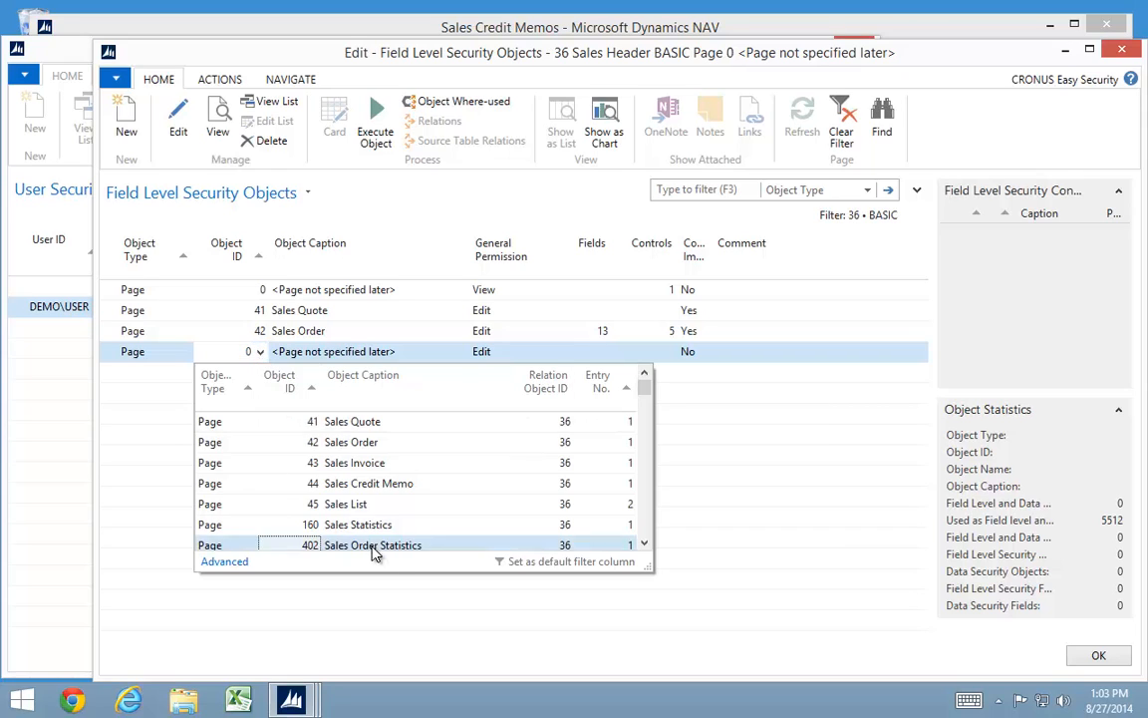
left_click(528, 354)
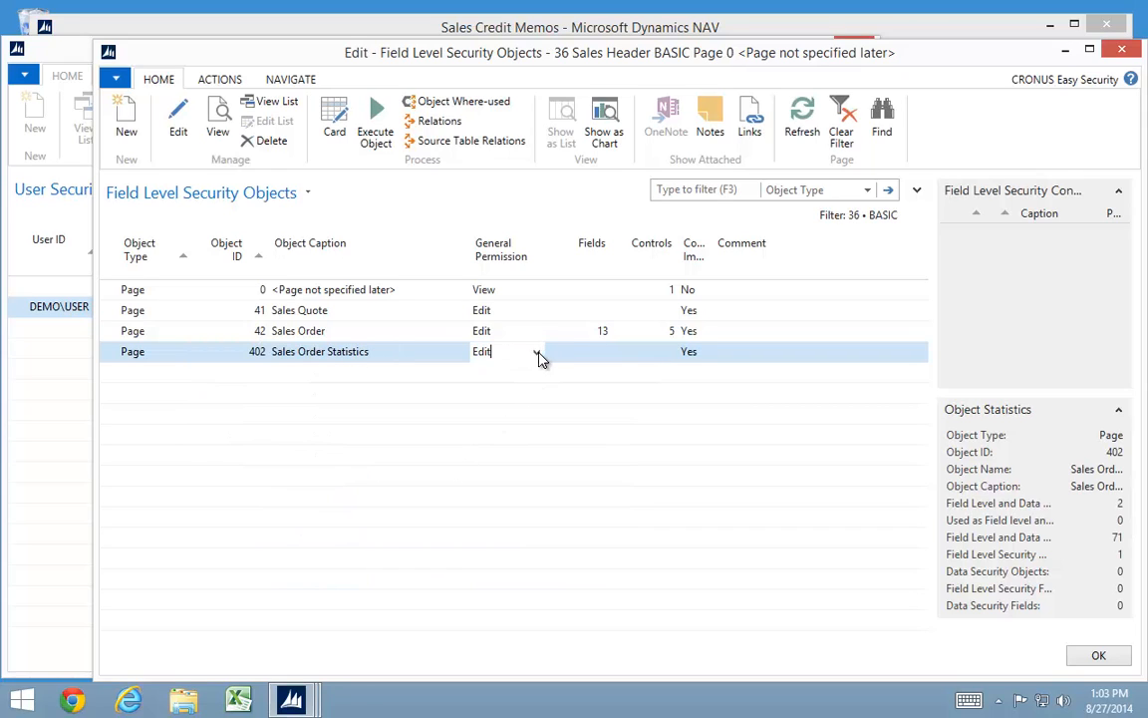
left_click(537, 354)
left_click(489, 415)
key("Up")
key("Up")
key("Up")
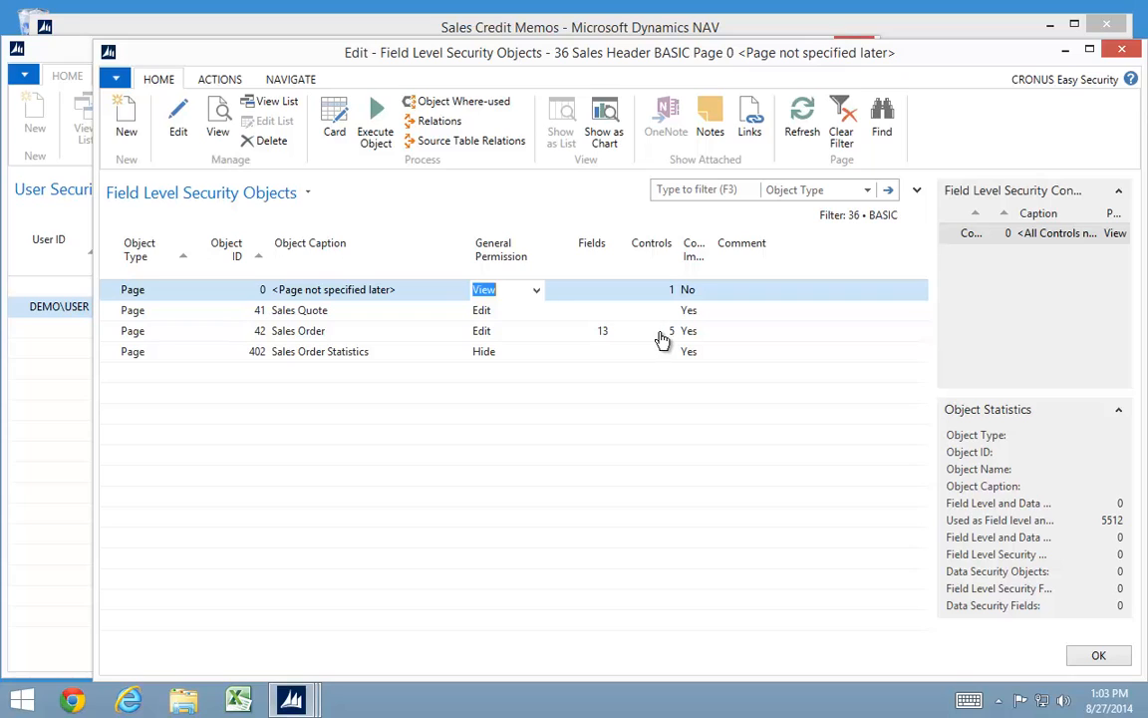
Step: In the BASIC object for page 42 Sales Order, set all fields not specifically controlled to Hide and Sell-to Customer No. to View
left_click(348, 332)
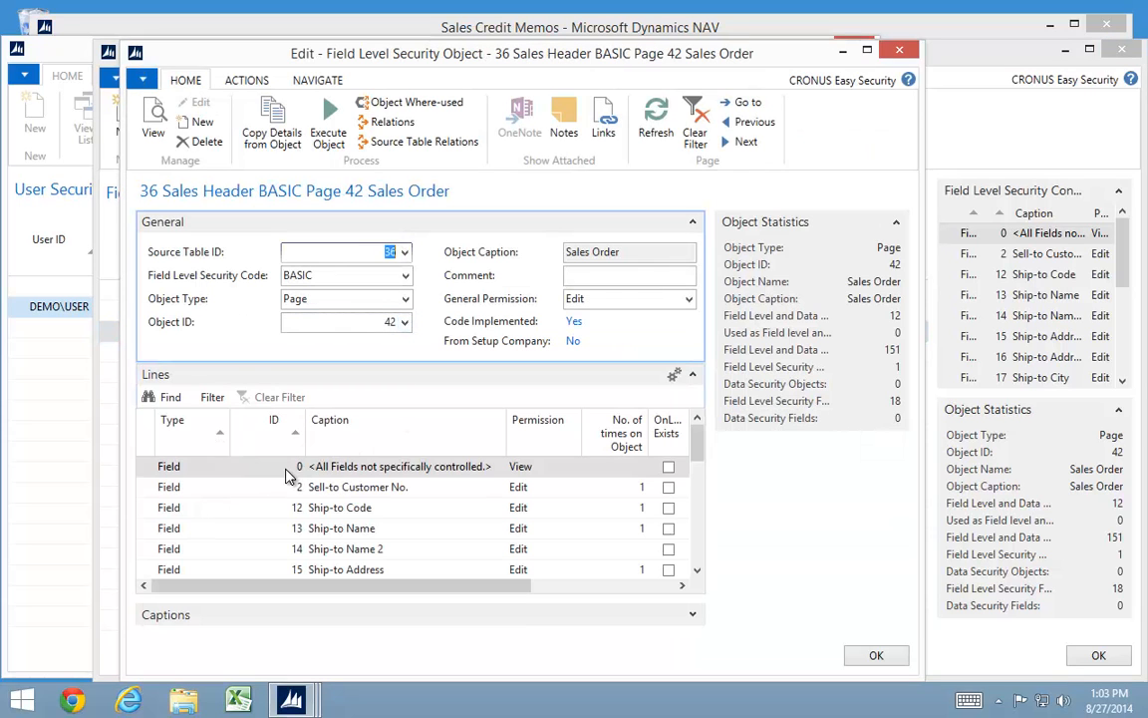
left_click(567, 469)
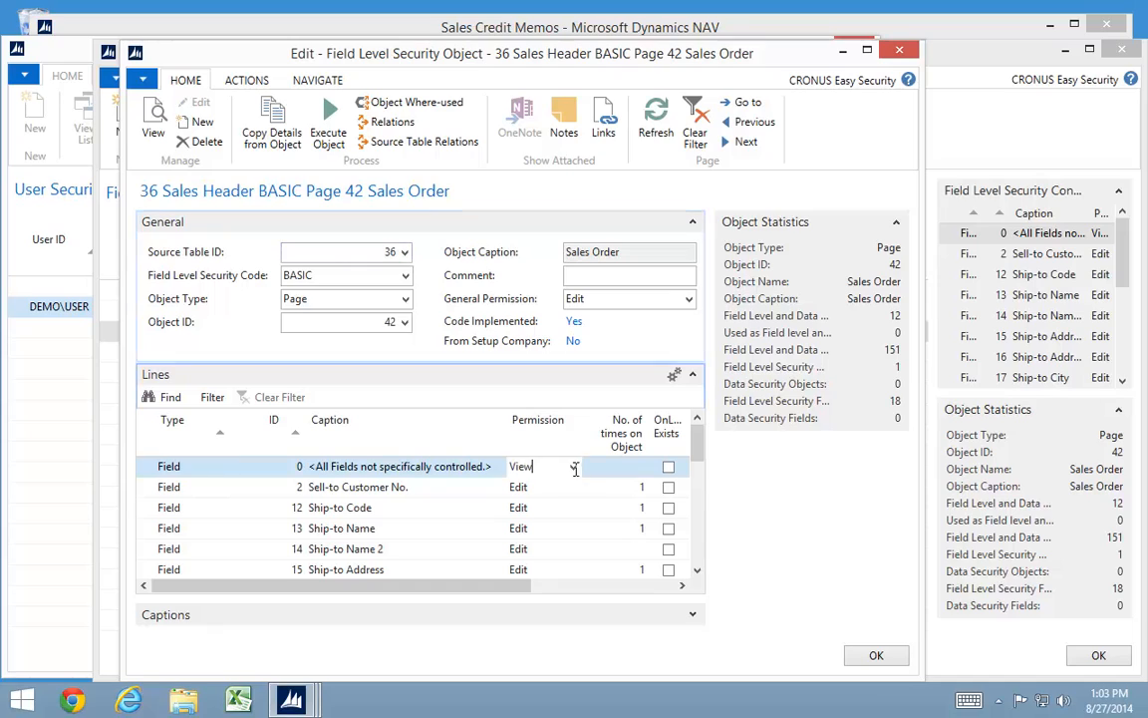
left_click(574, 468)
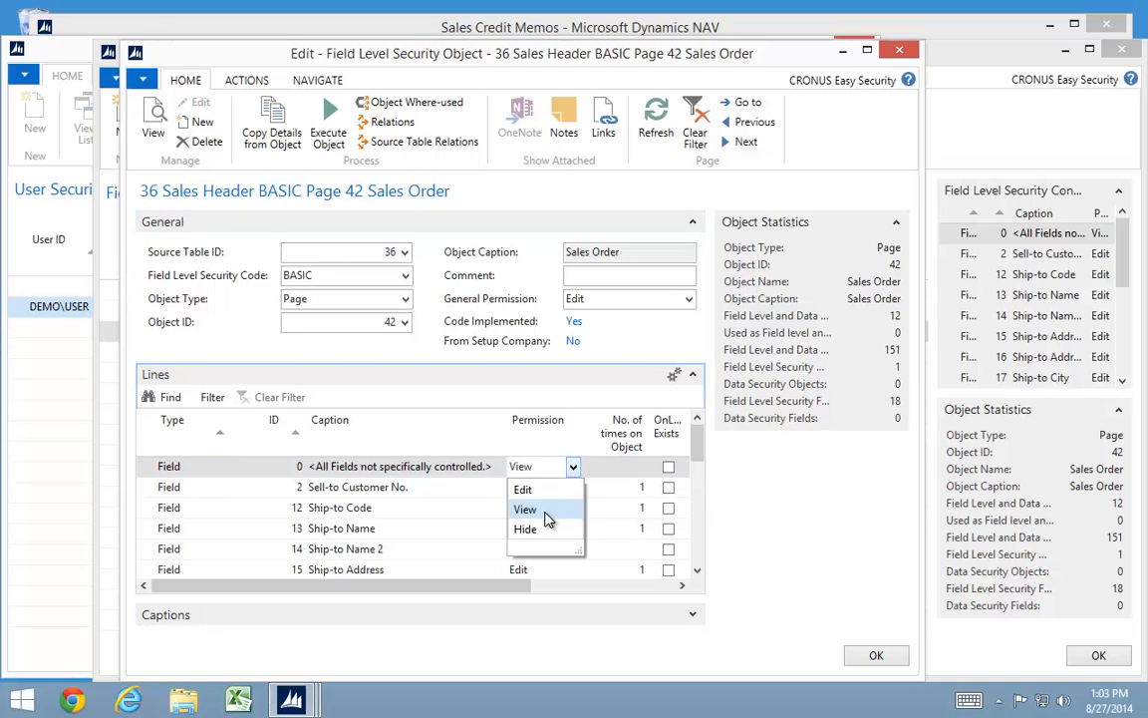
left_click(525, 529)
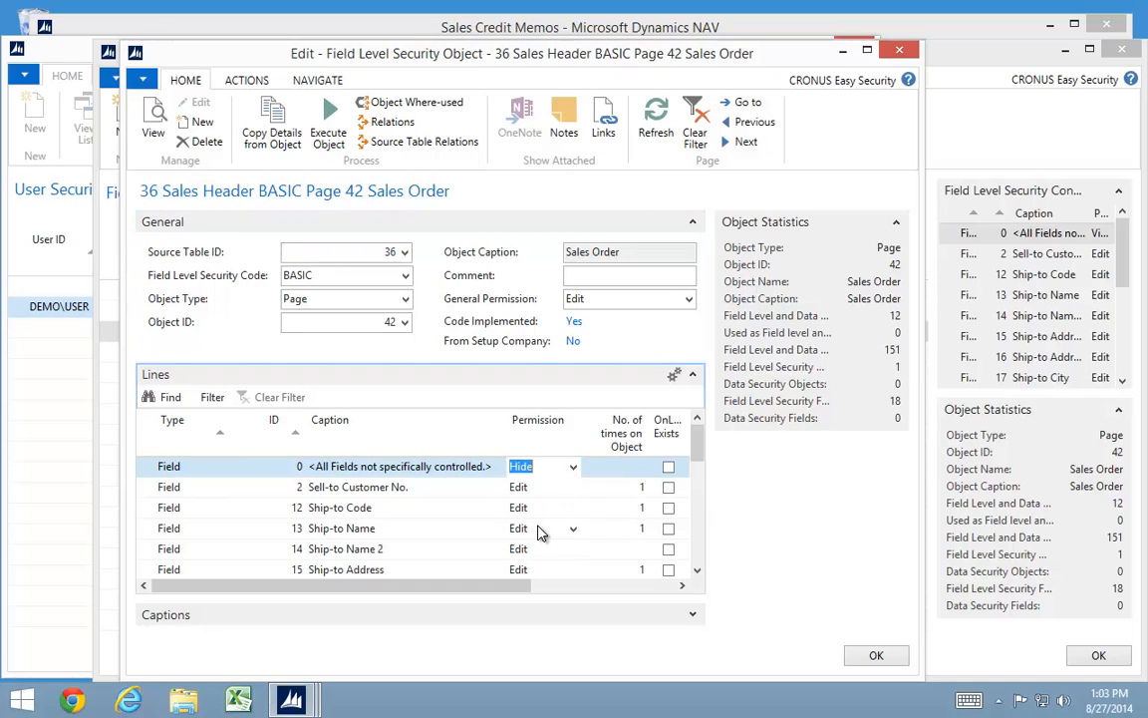
key("Down")
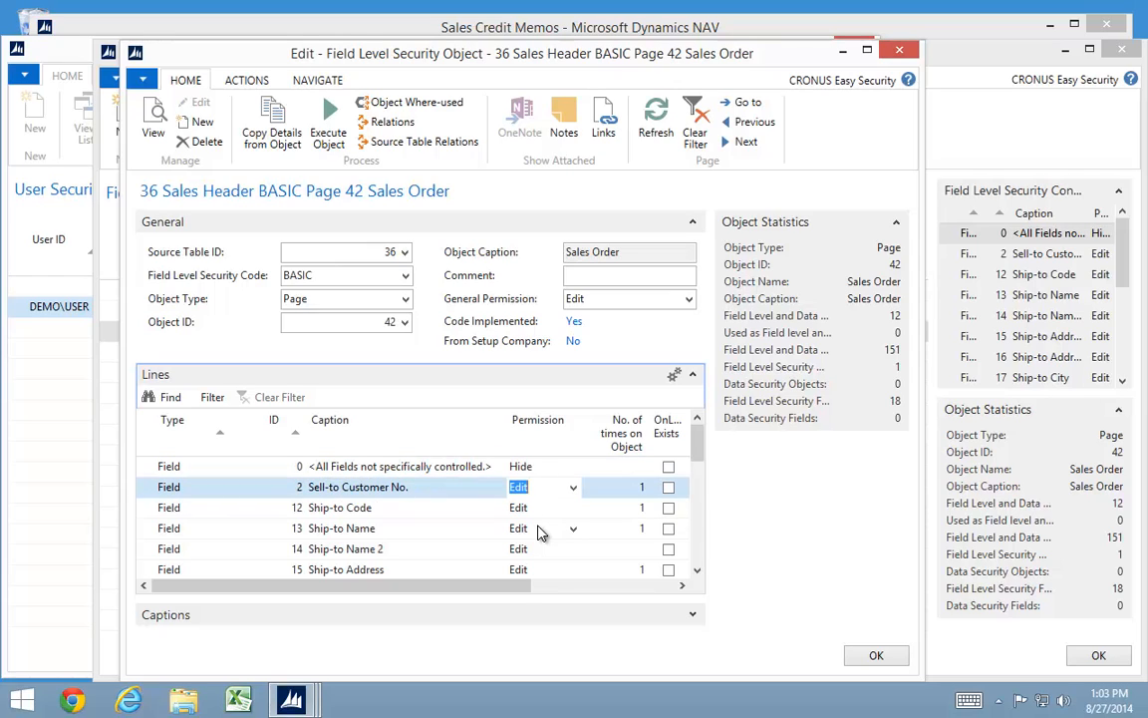
type("v")
key("Down")
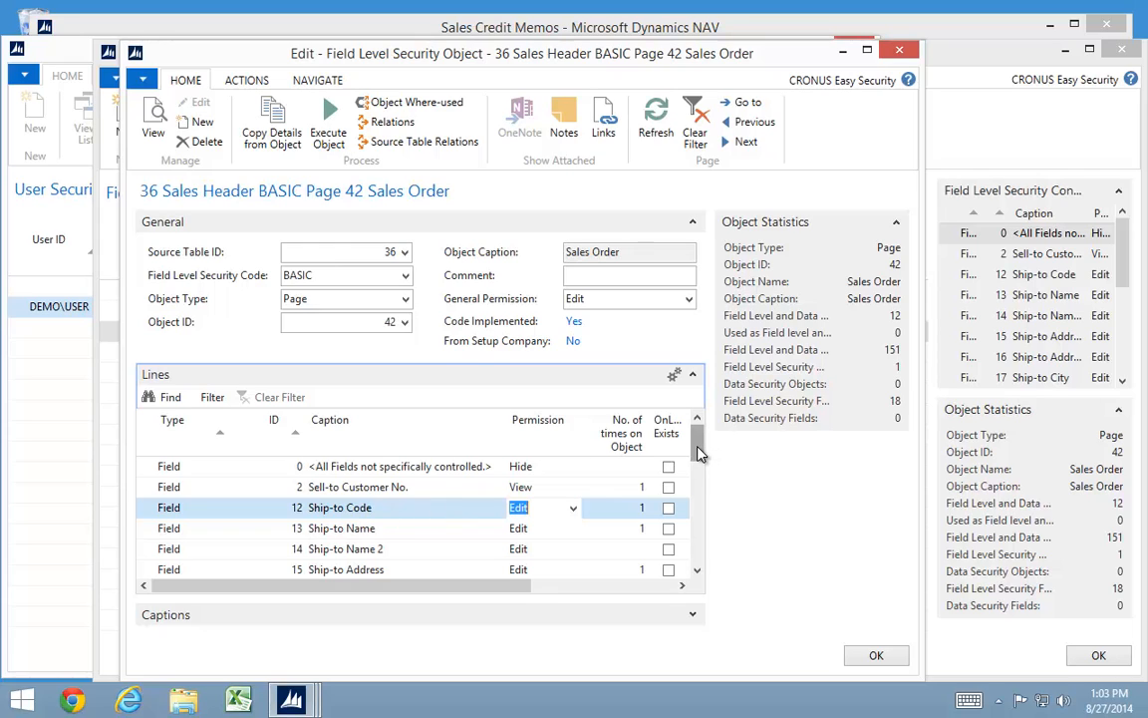
Step: Set the permission for all controls not specifically controlled on the Sales Order page to Hide
left_click_drag(697, 454, 694, 544)
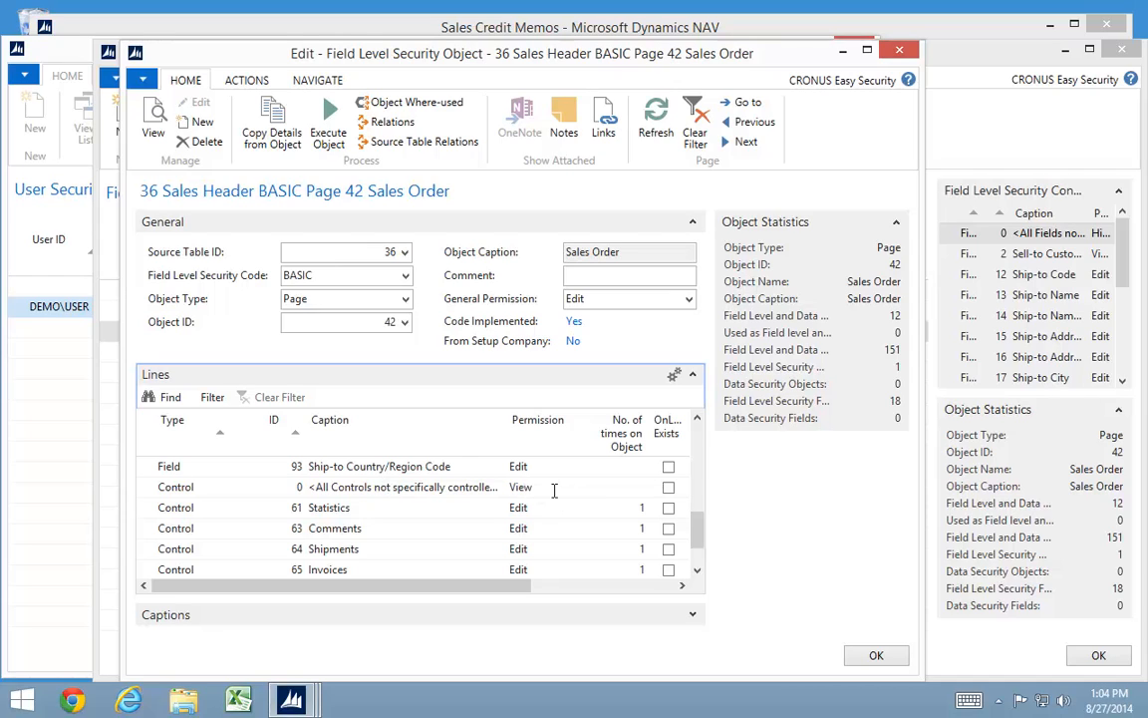
left_click(554, 488)
left_click(574, 488)
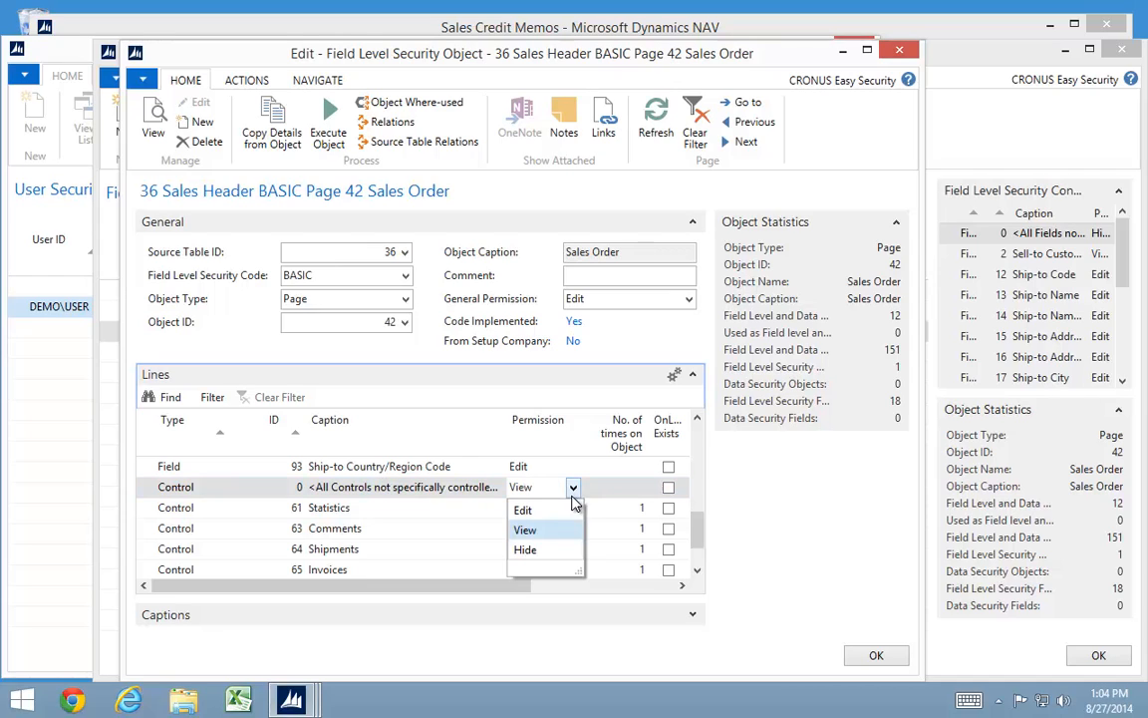
left_click(525, 551)
Step: Add a Control line for control 76, Post and Print, with permission View at the end of the Sales Order lines
key("Down")
key("Down")
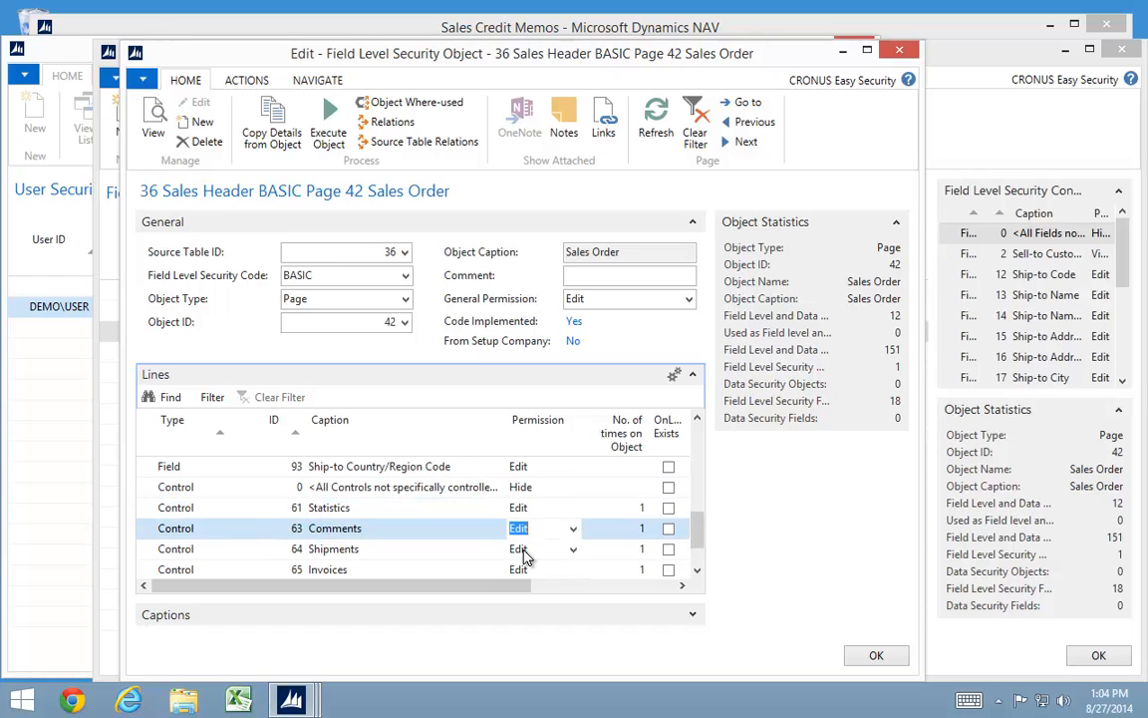
key("Down")
key("Down")
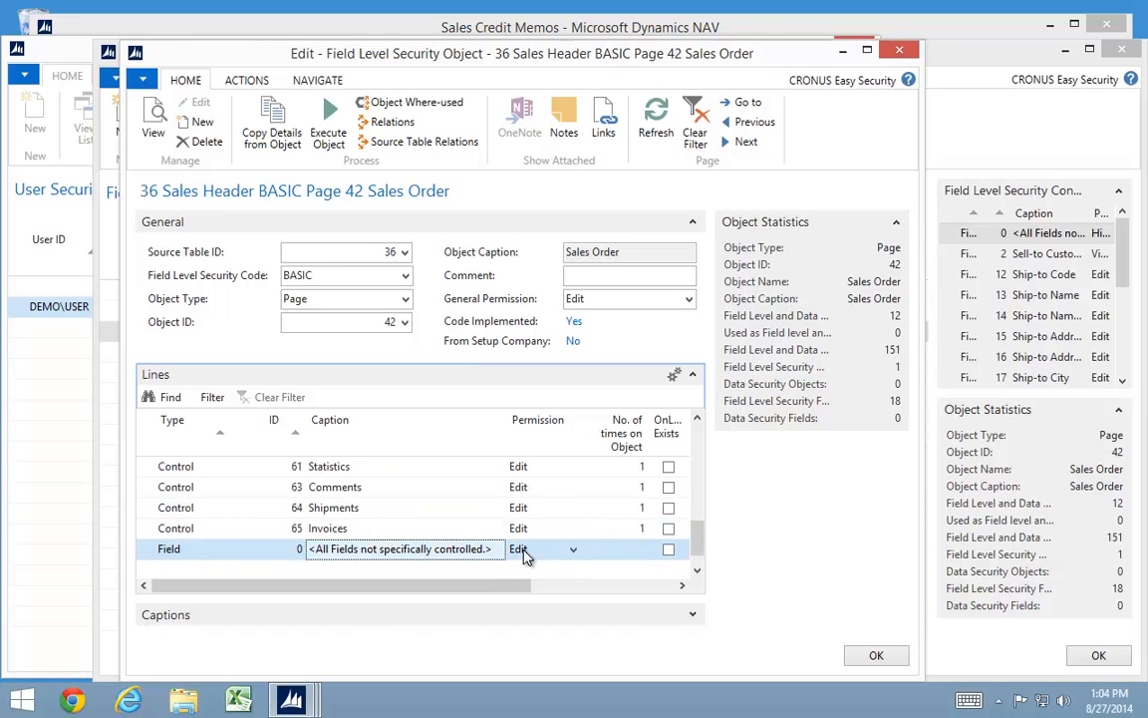
type("Control")
key("Tab")
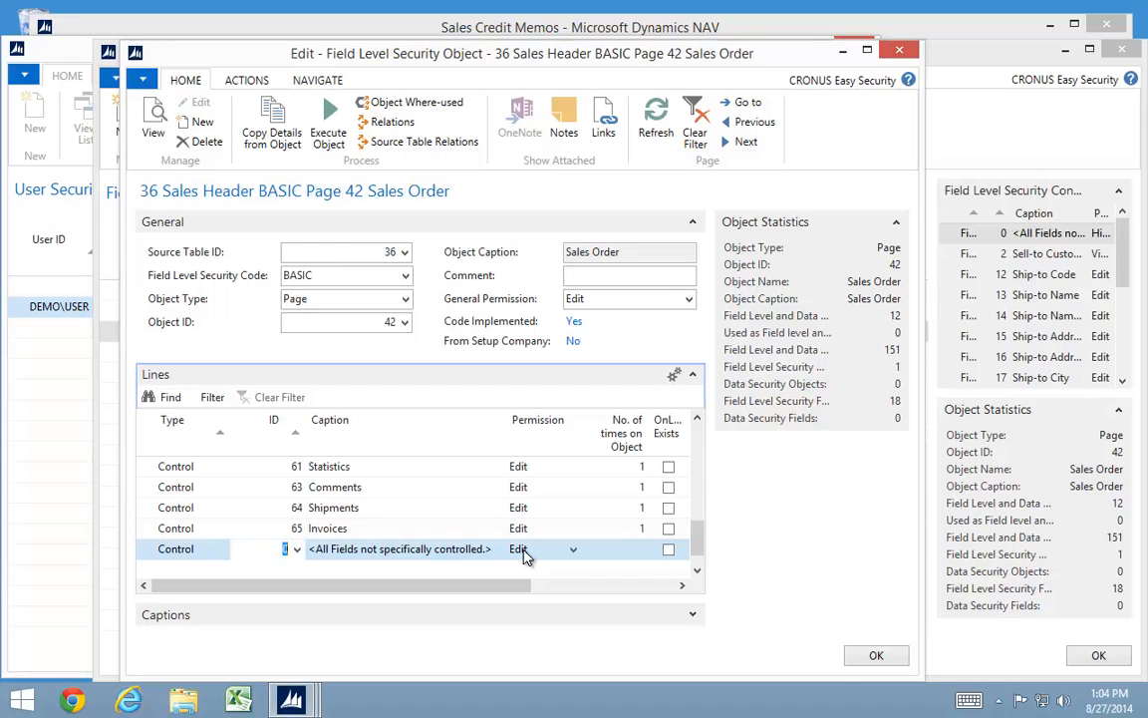
left_click(297, 549)
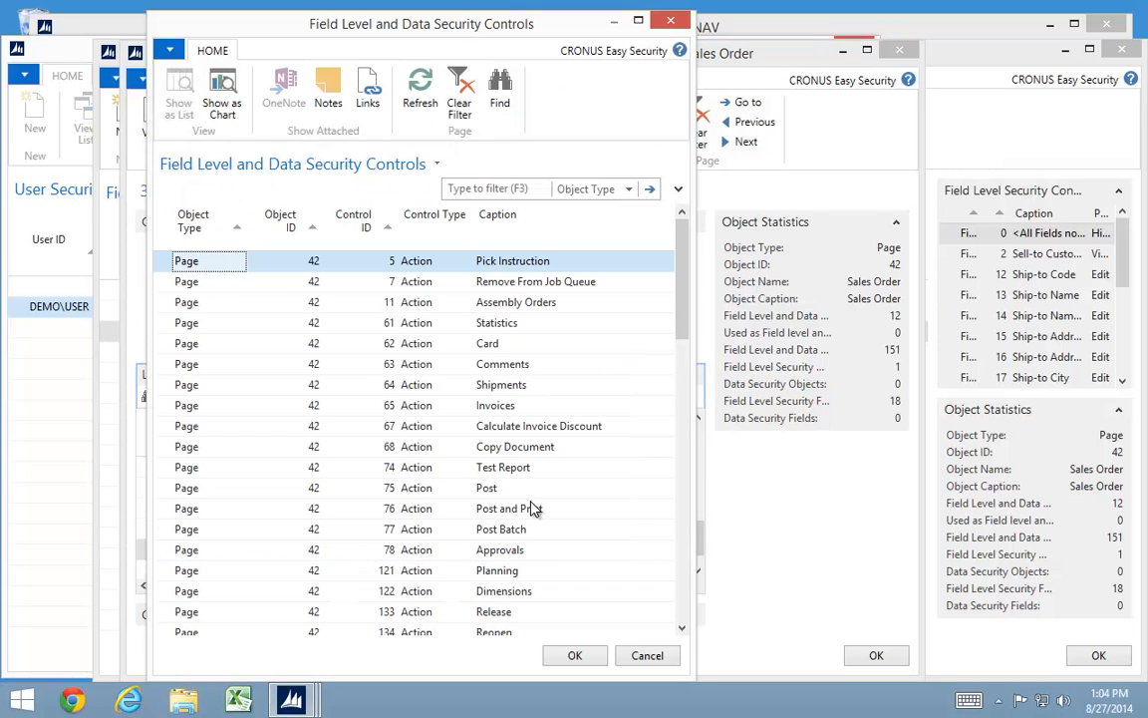
double_click(509, 515)
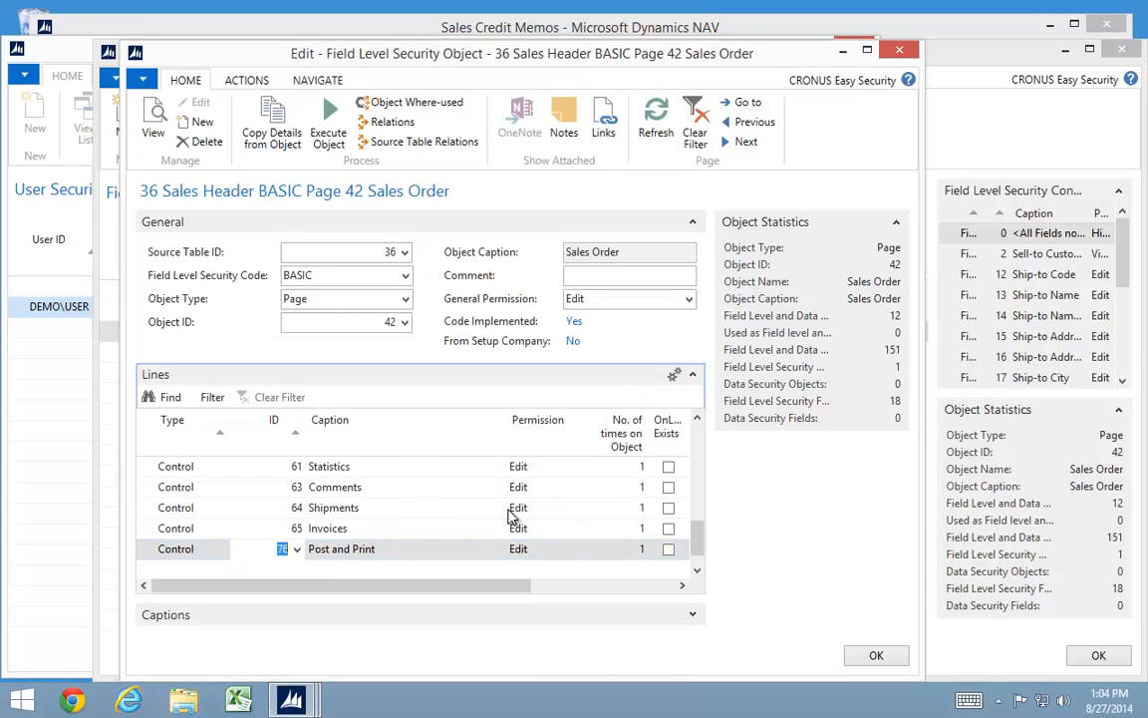
key("Tab")
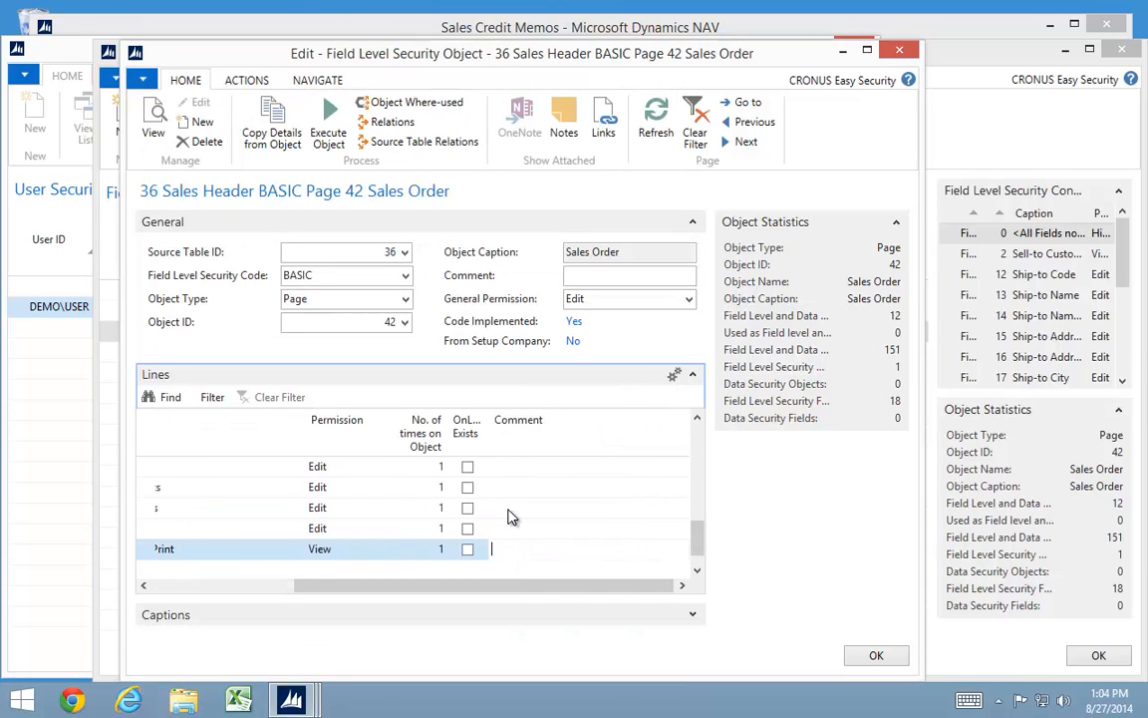
Step: Review the Sales Order object's control permissions, close the security object windows and return to the main window
key("Up")
key("Home")
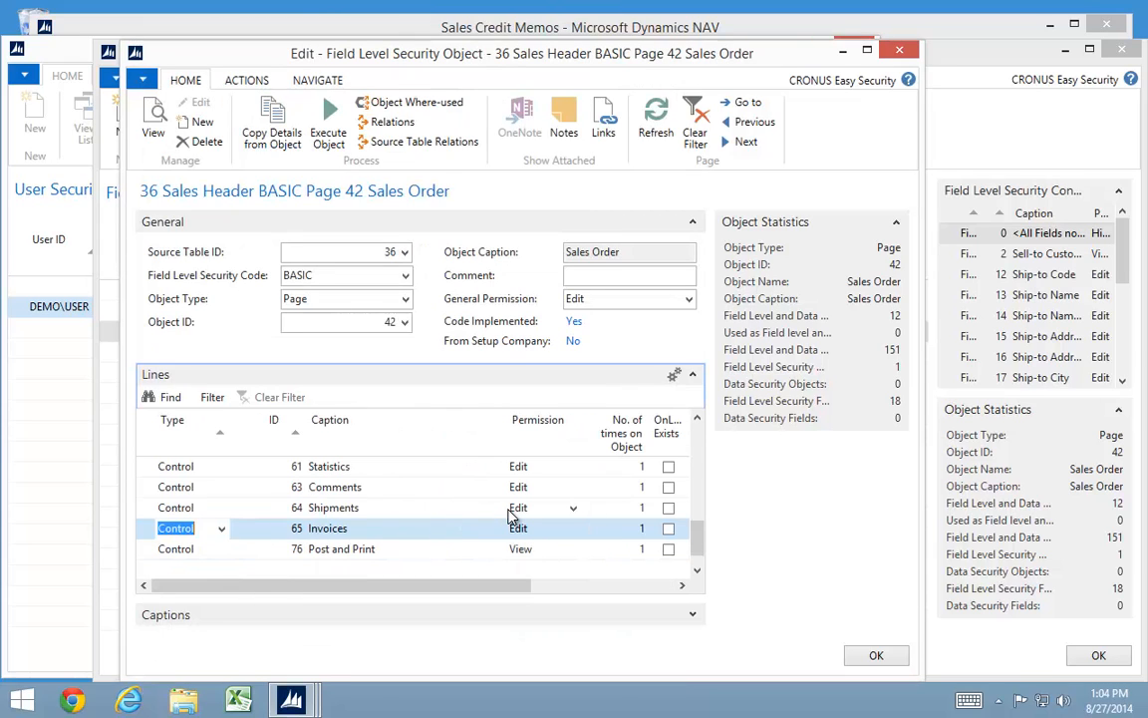
key("Up")
key("Up")
key("Up")
key("Up")
key("Up")
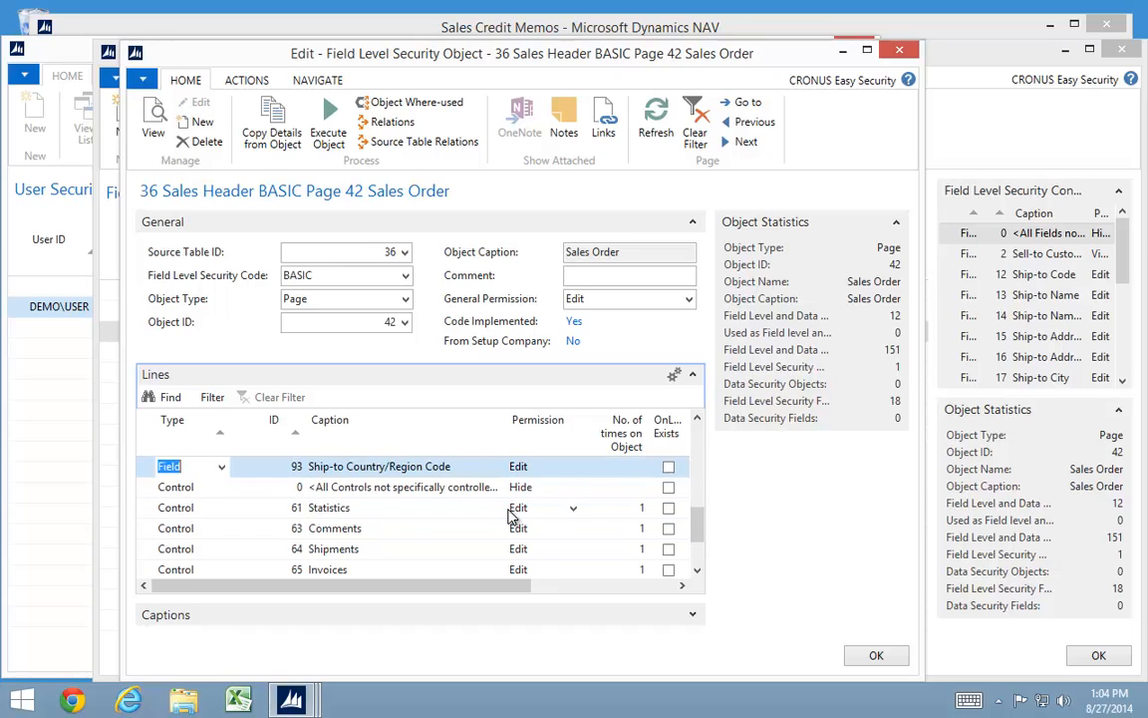
key("Down")
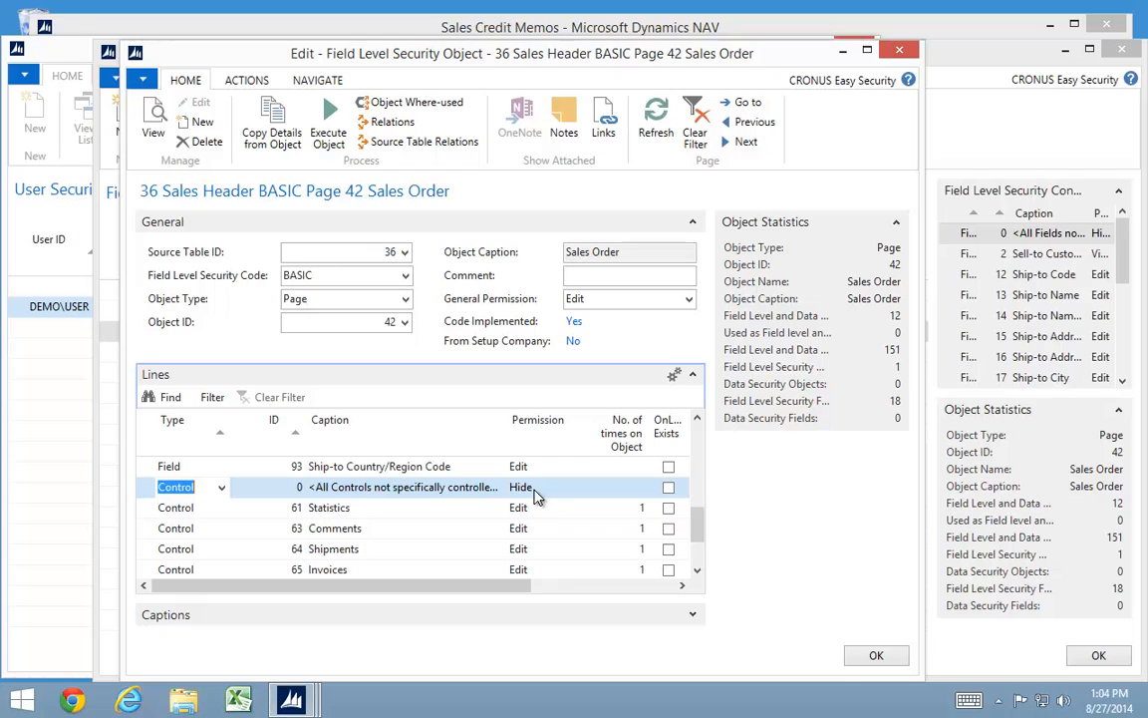
key("Escape")
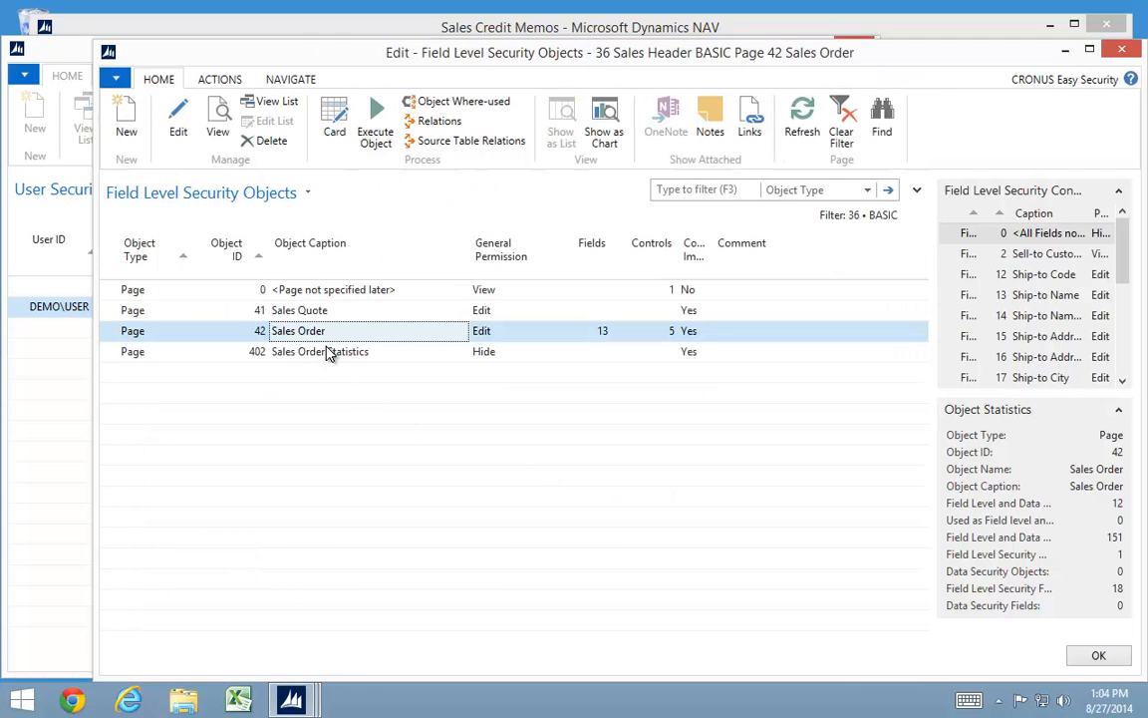
key("Escape")
key("Return")
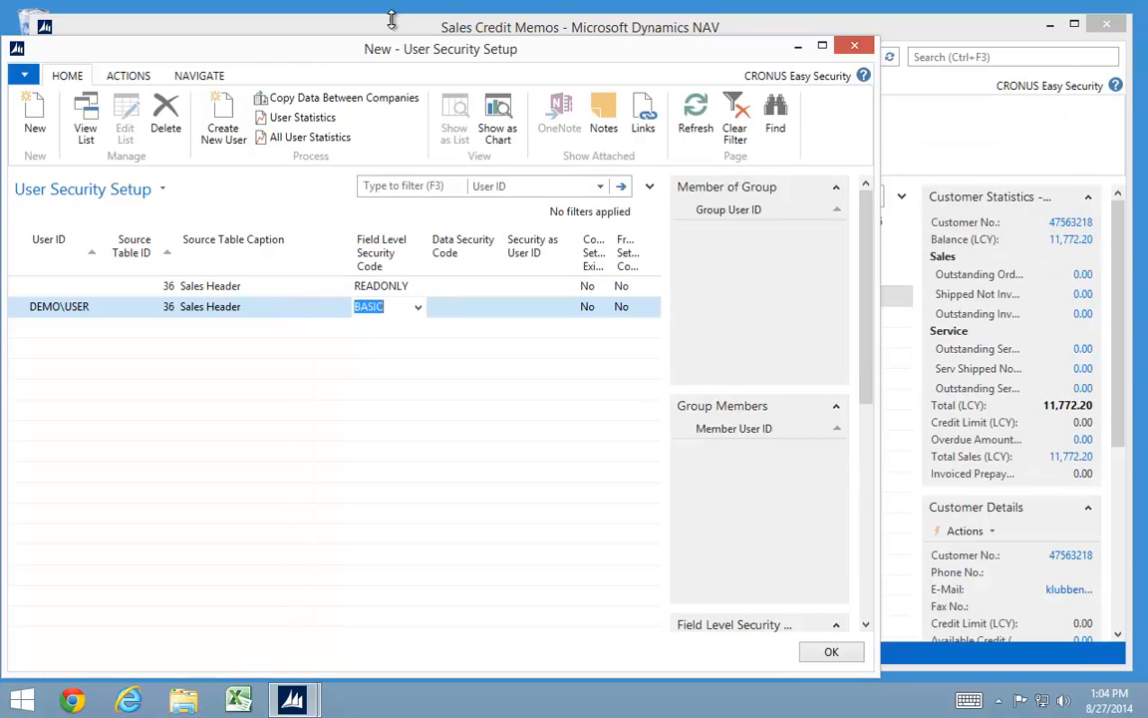
key("Escape")
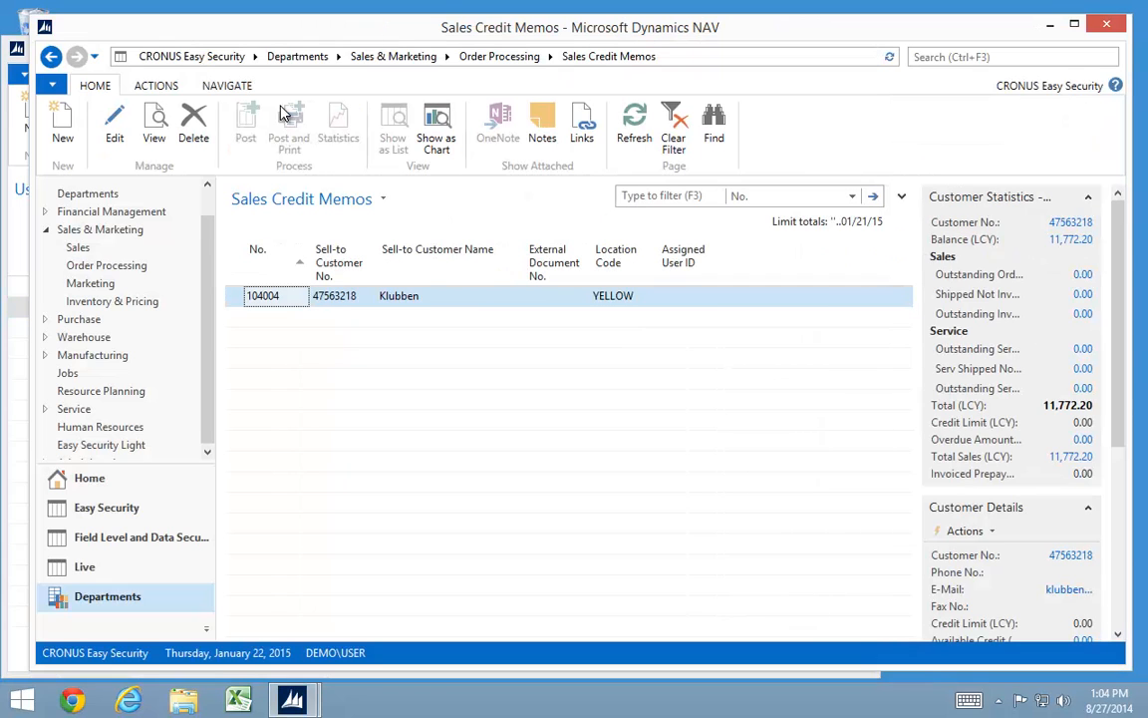
Step: Open The Cannon Group PLC's released sales order with location BLUE from the Order Processing sales orders
left_click(85, 267)
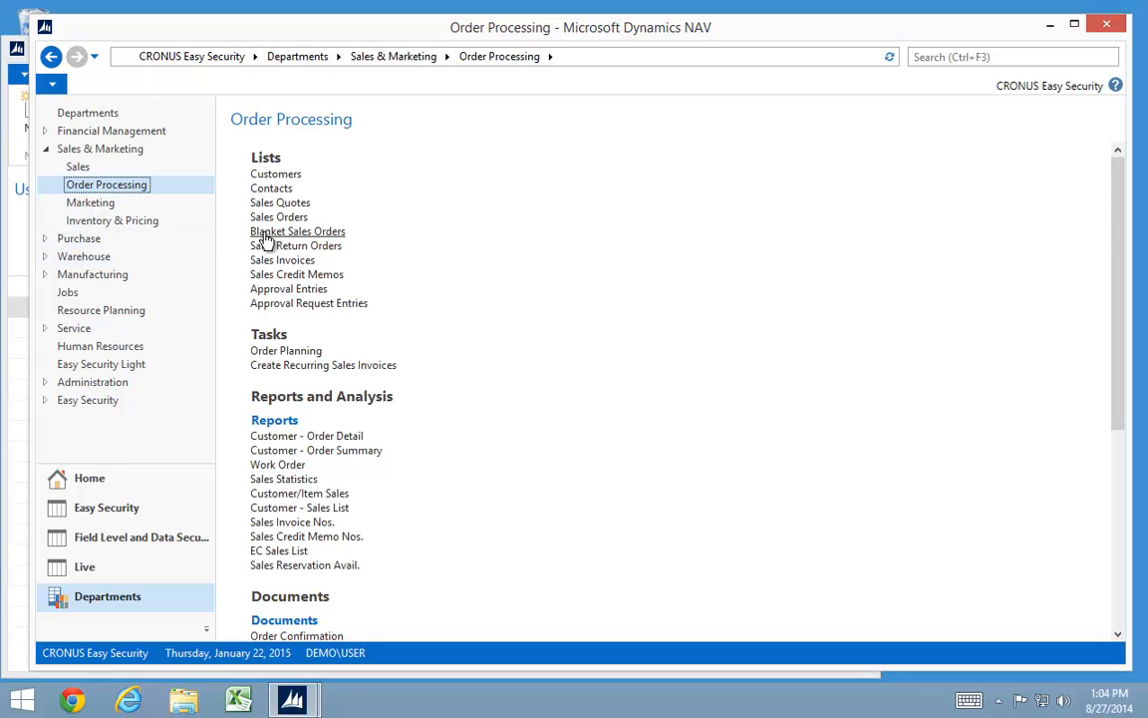
left_click(280, 217)
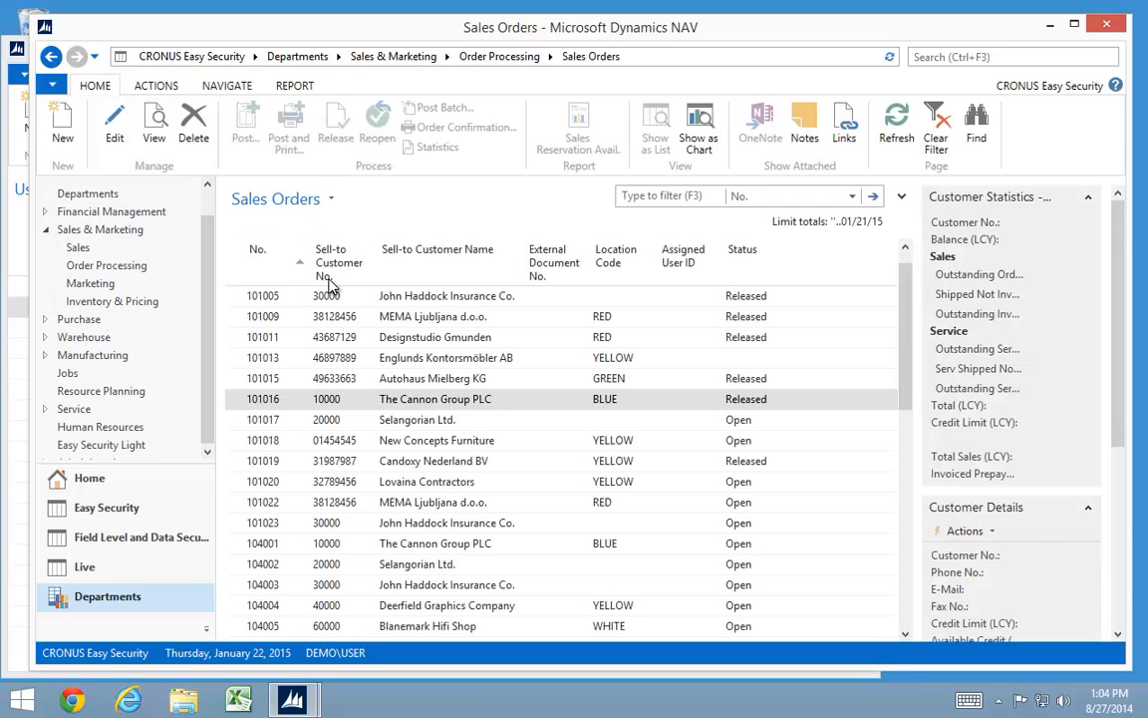
double_click(236, 400)
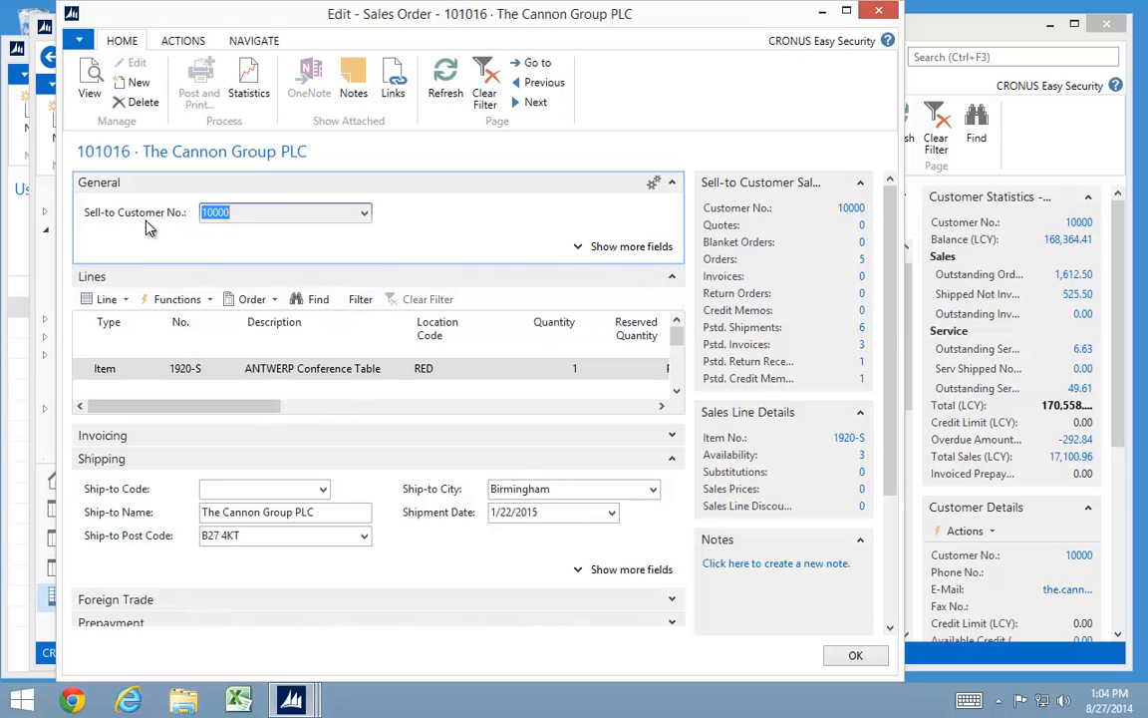
Step: Examine which fields the sales order offers in its General, Foreign Trade and Invoicing sections under BASIC security
left_click(578, 246)
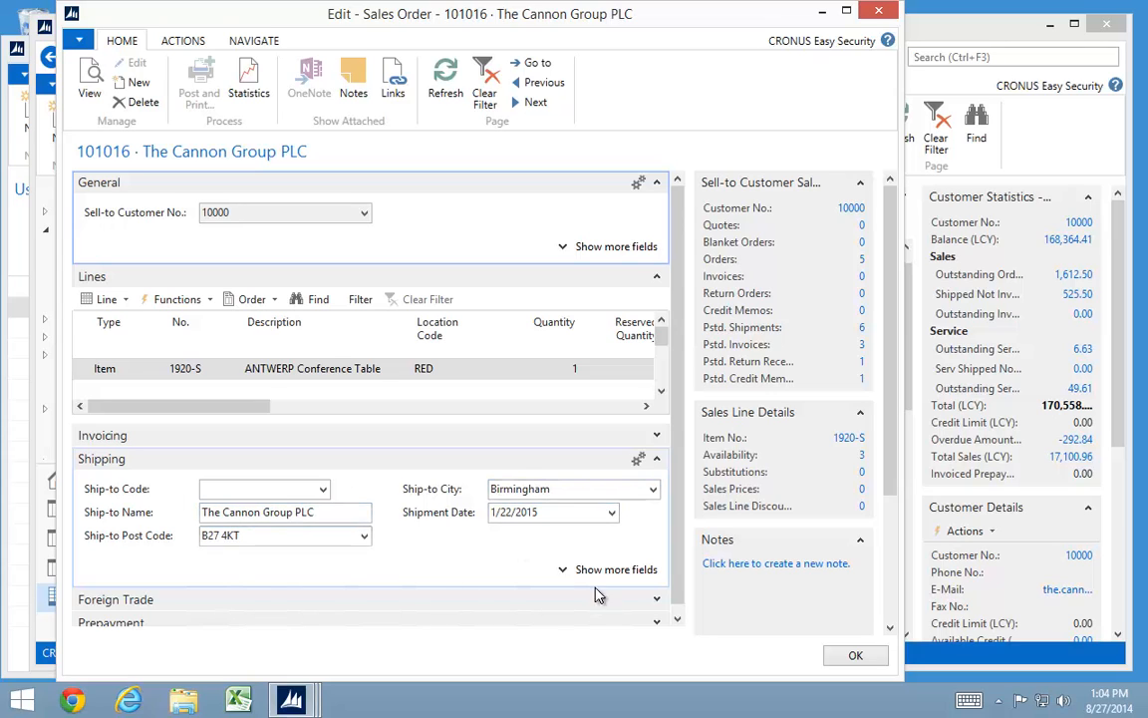
scroll(659, 607, "down", 1)
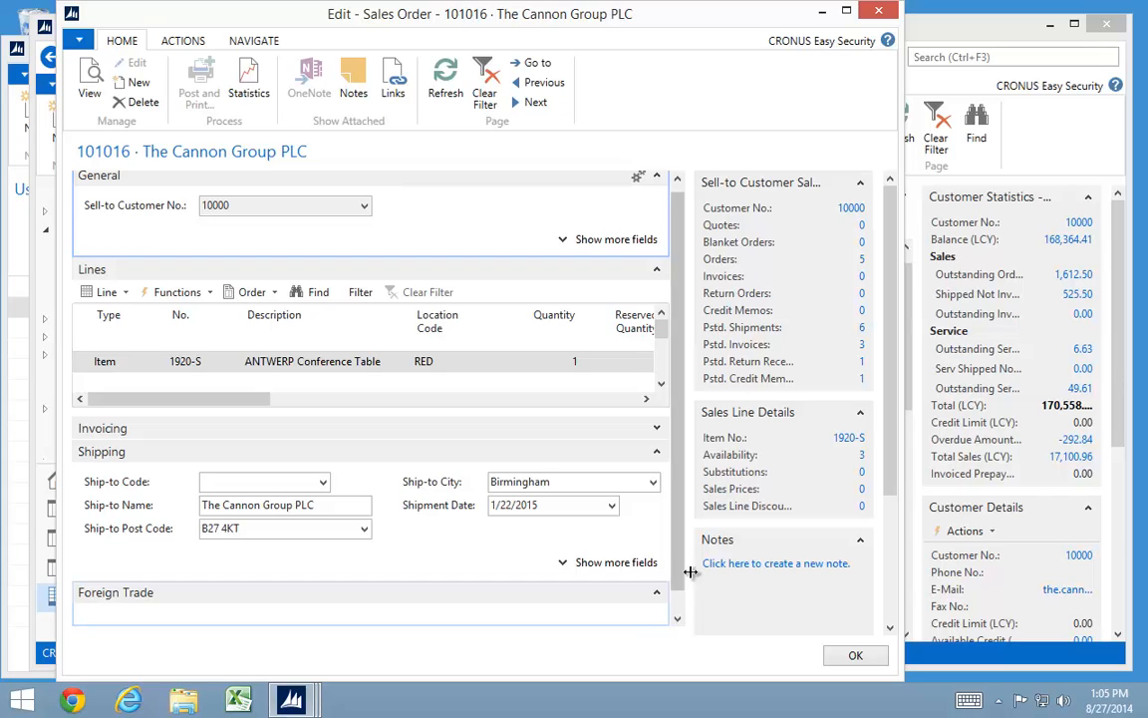
left_click(678, 619)
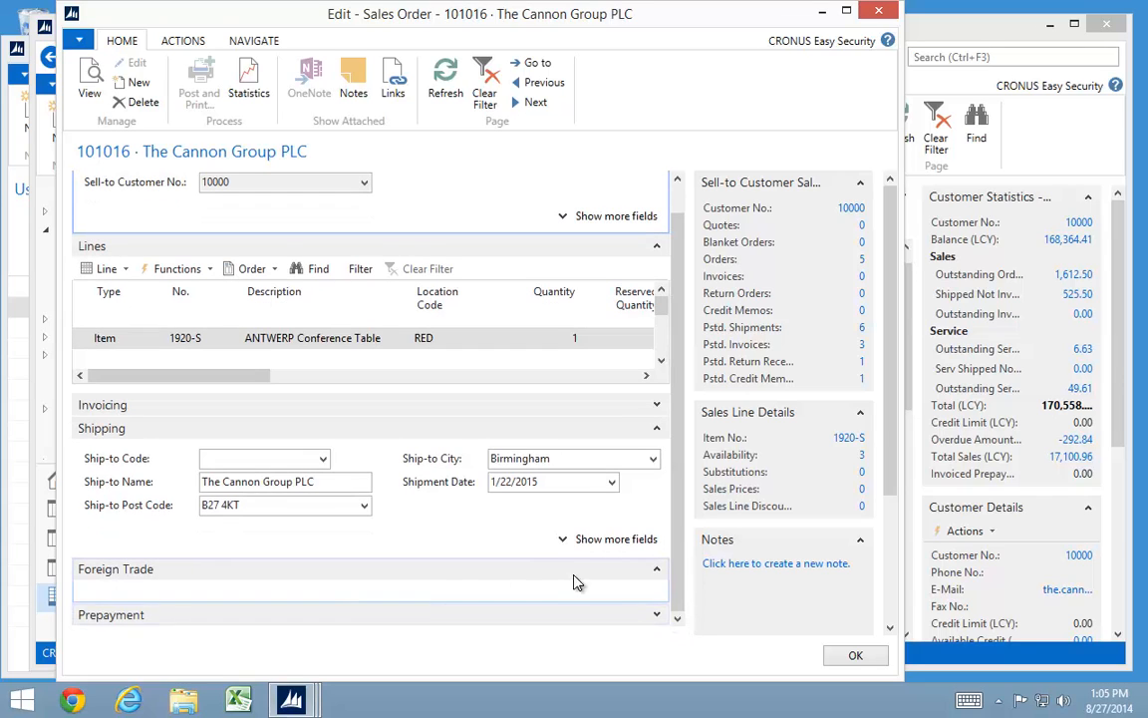
left_click(656, 576)
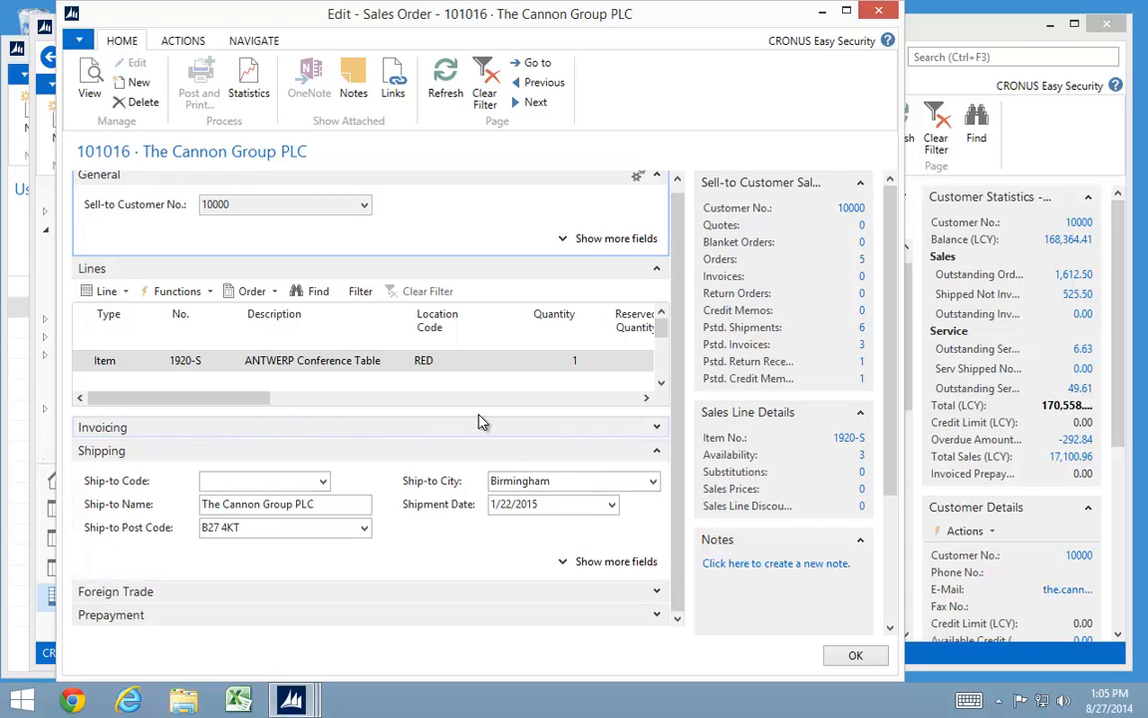
left_click(656, 430)
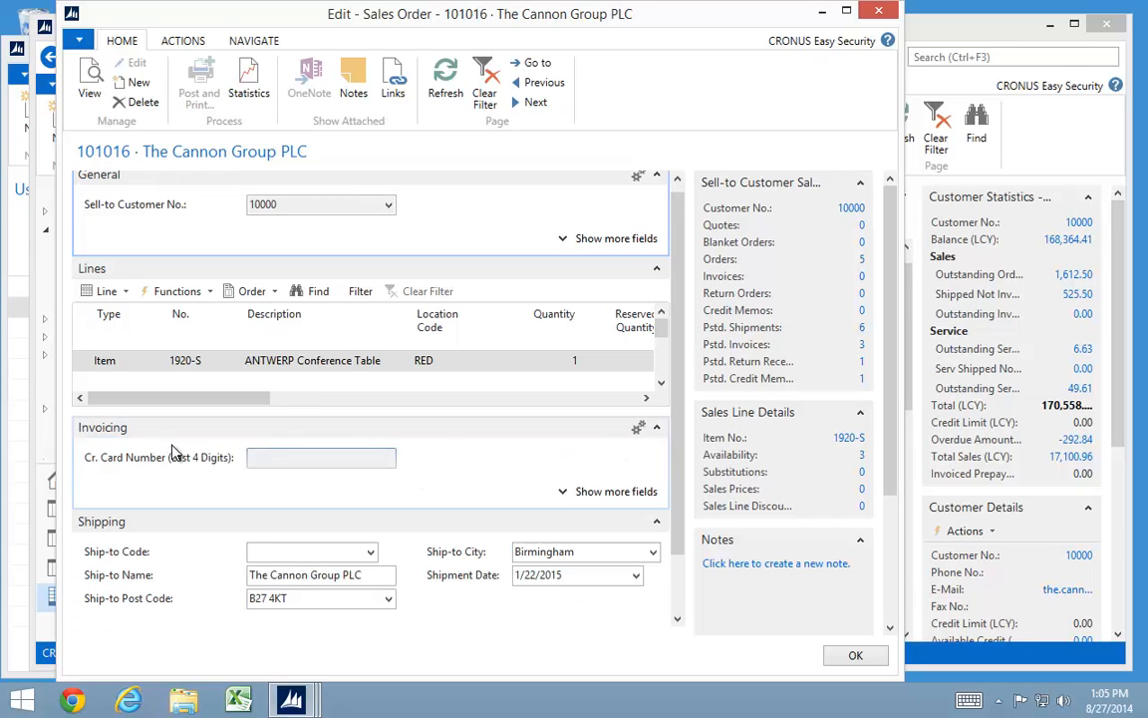
left_click(257, 456)
left_click(657, 428)
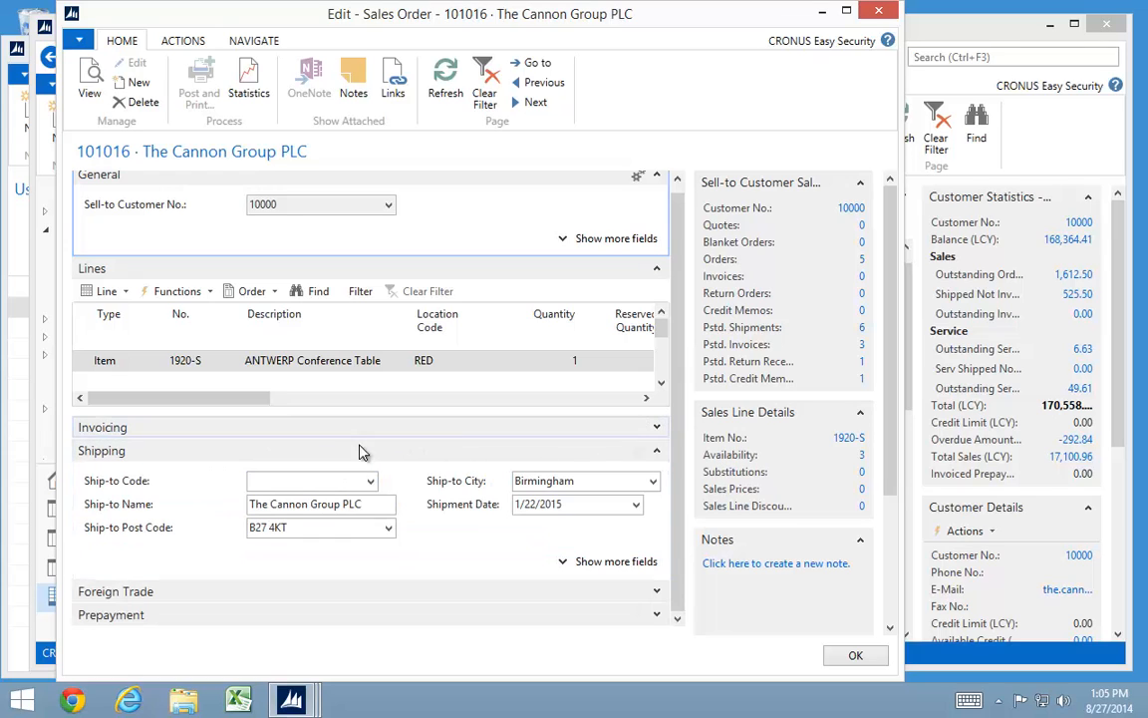
Step: Try to open the sales order's statistics to test the page 402 restriction, and close the order
left_click(249, 90)
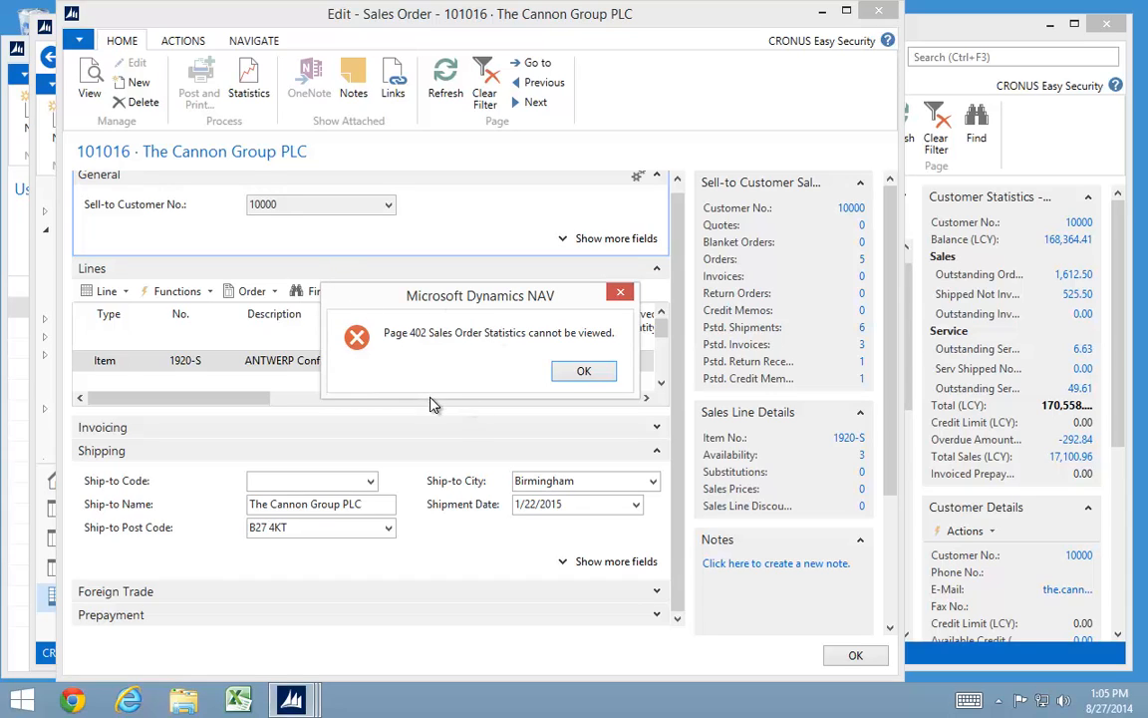
left_click(585, 374)
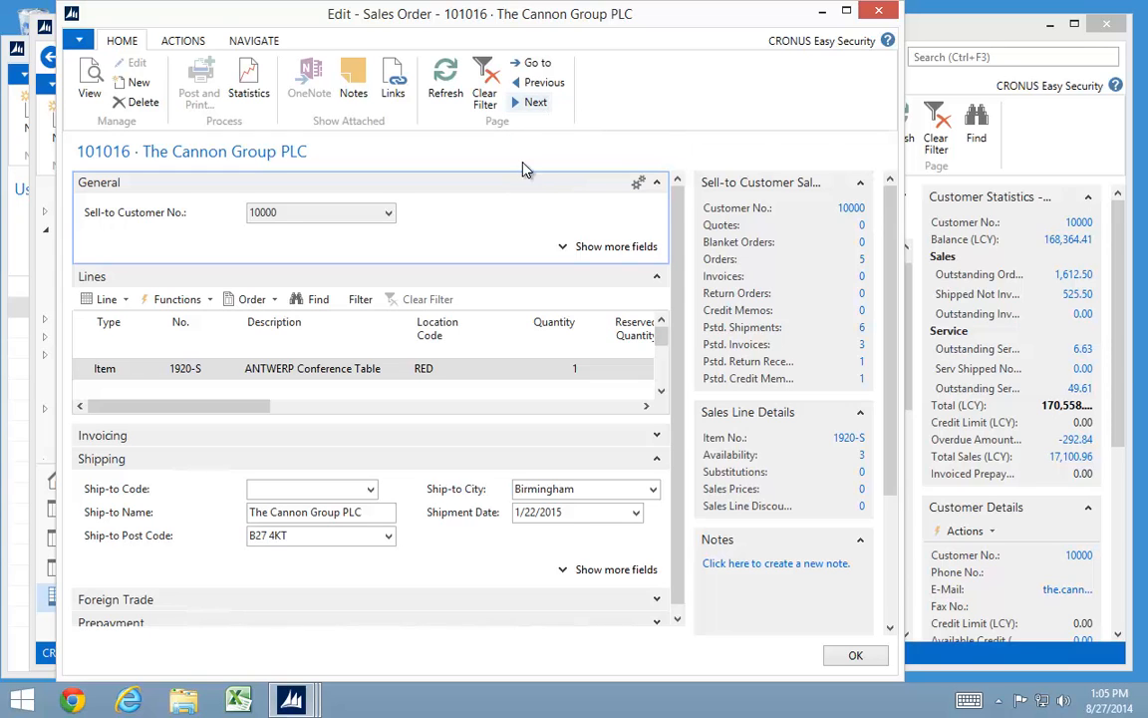
left_click(878, 11)
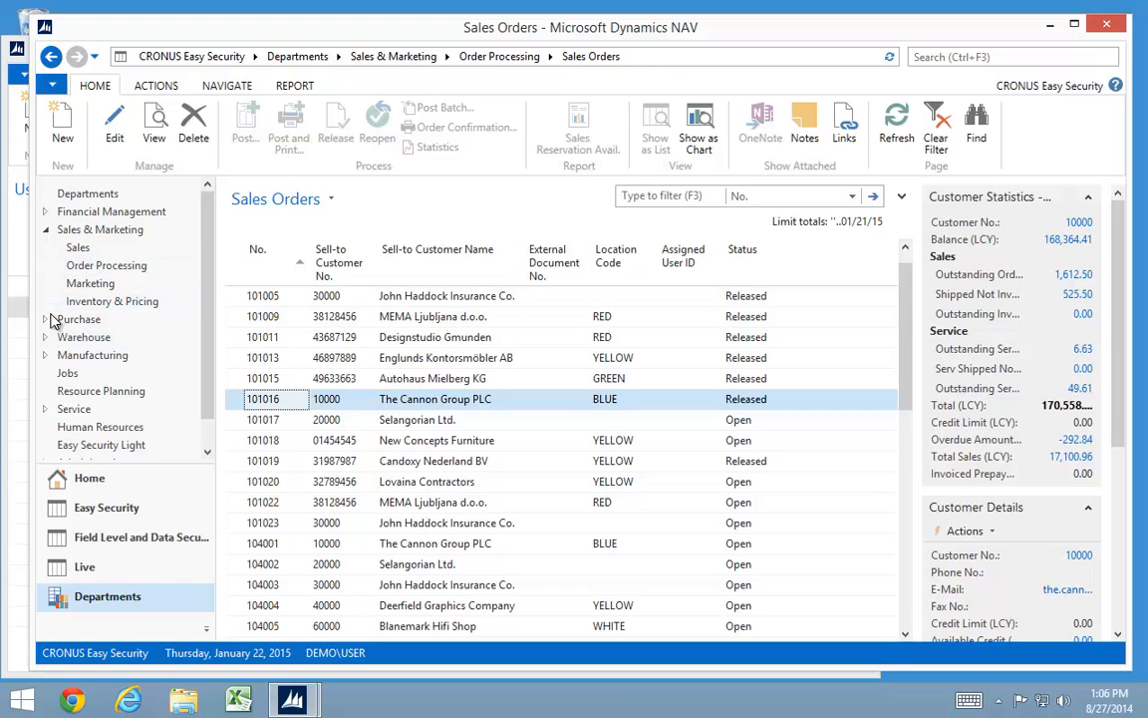
Step: Open The Cannon Group PLC's customer card from the Order Processing customers, review its fields and navigation actions, and close it
left_click(90, 265)
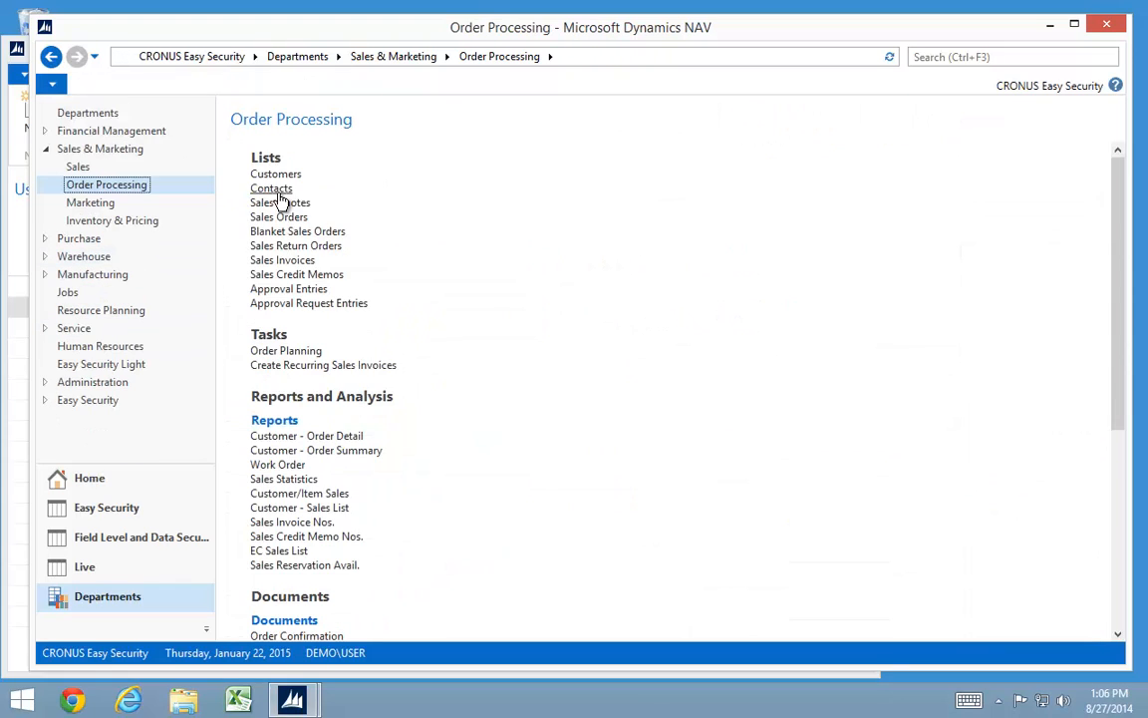
left_click(266, 176)
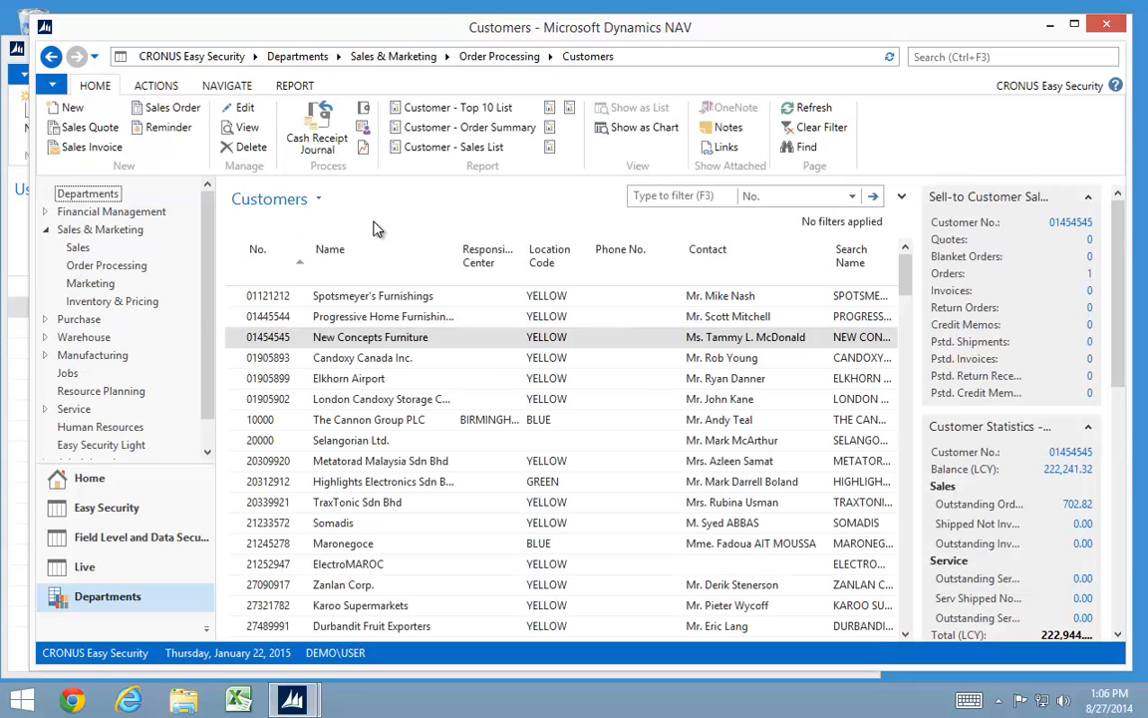
left_click(237, 426)
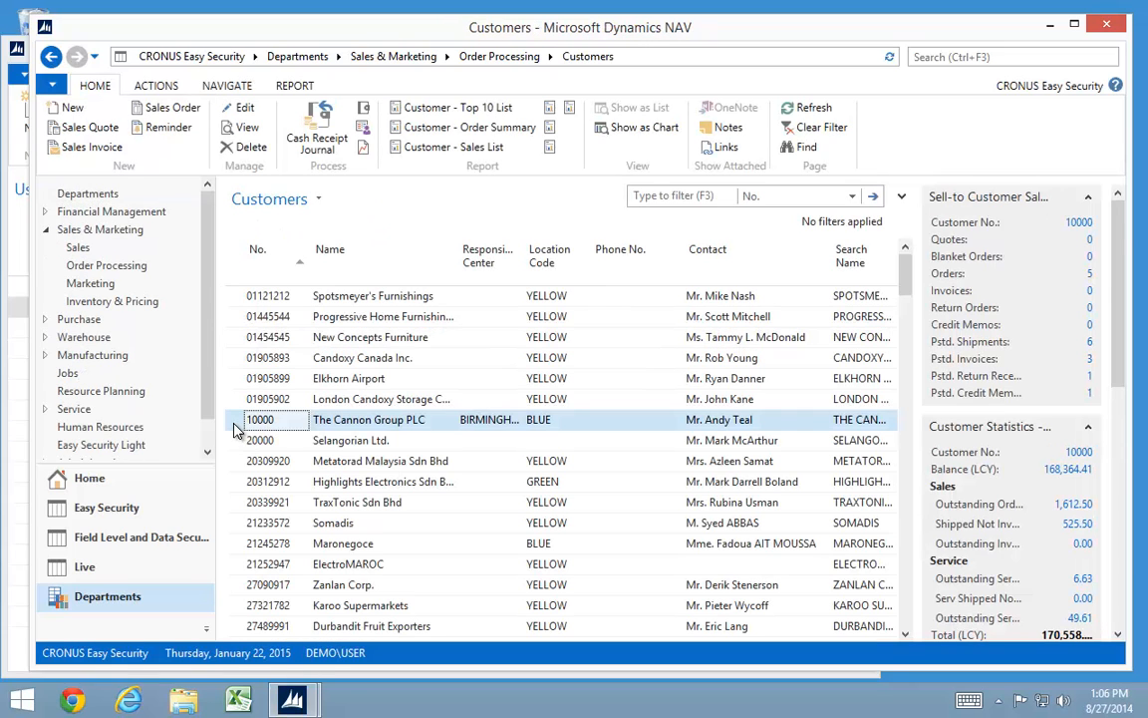
double_click(240, 427)
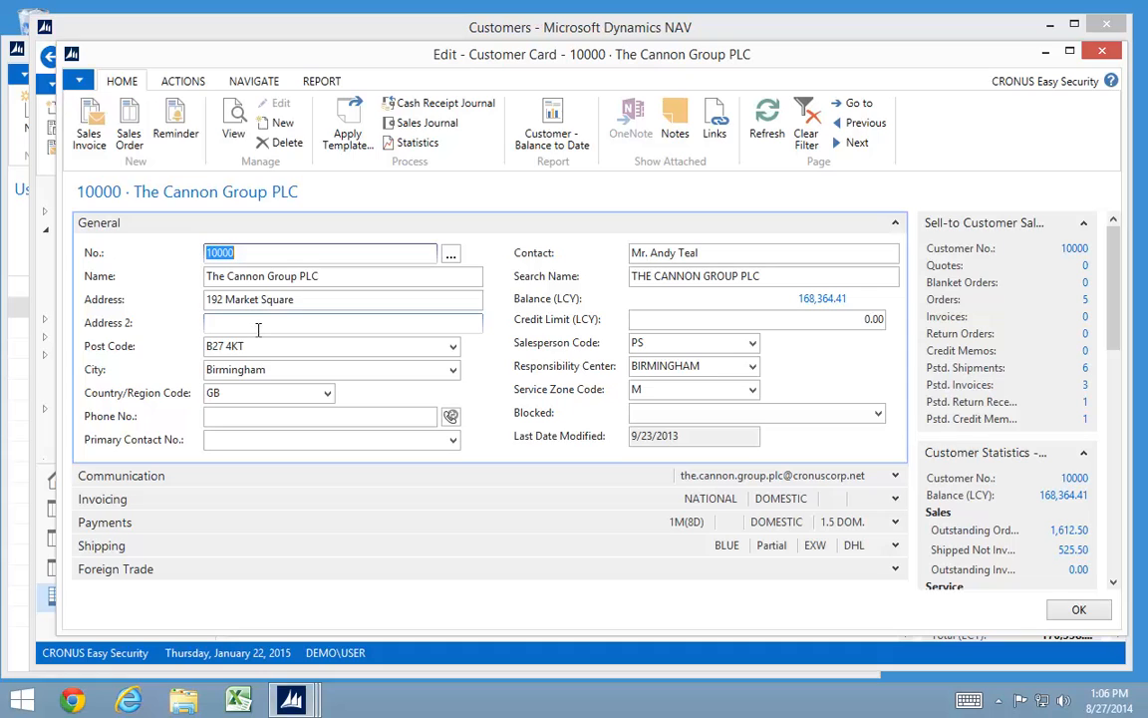
left_click(254, 80)
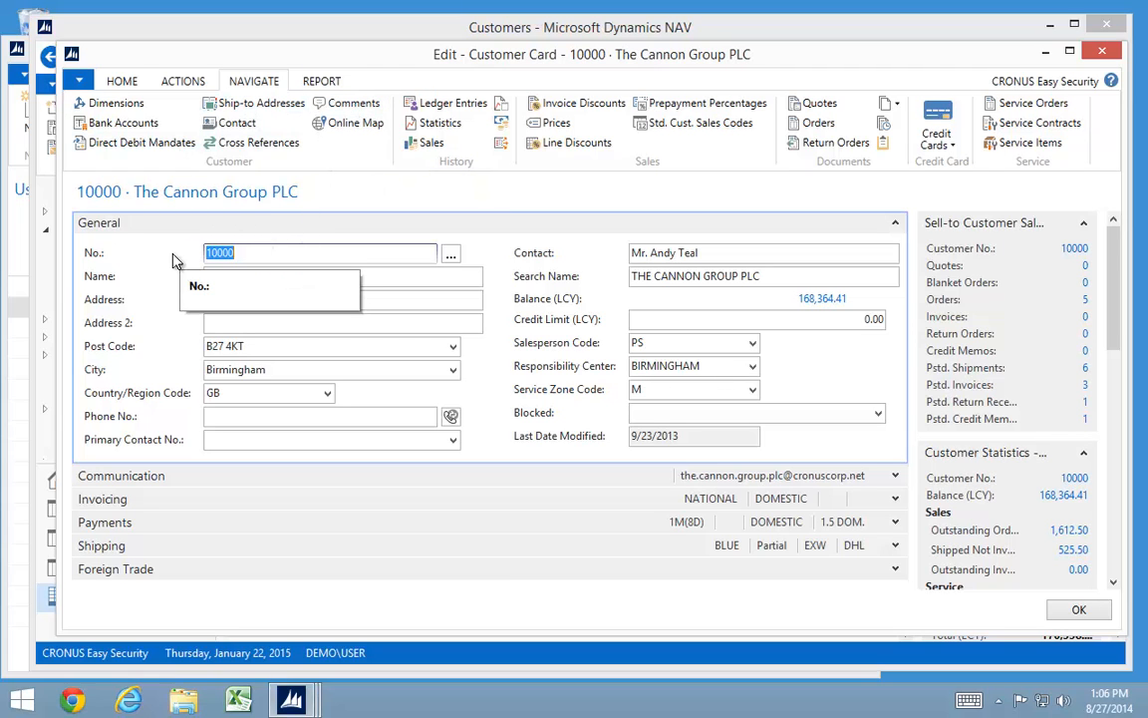
key("Escape")
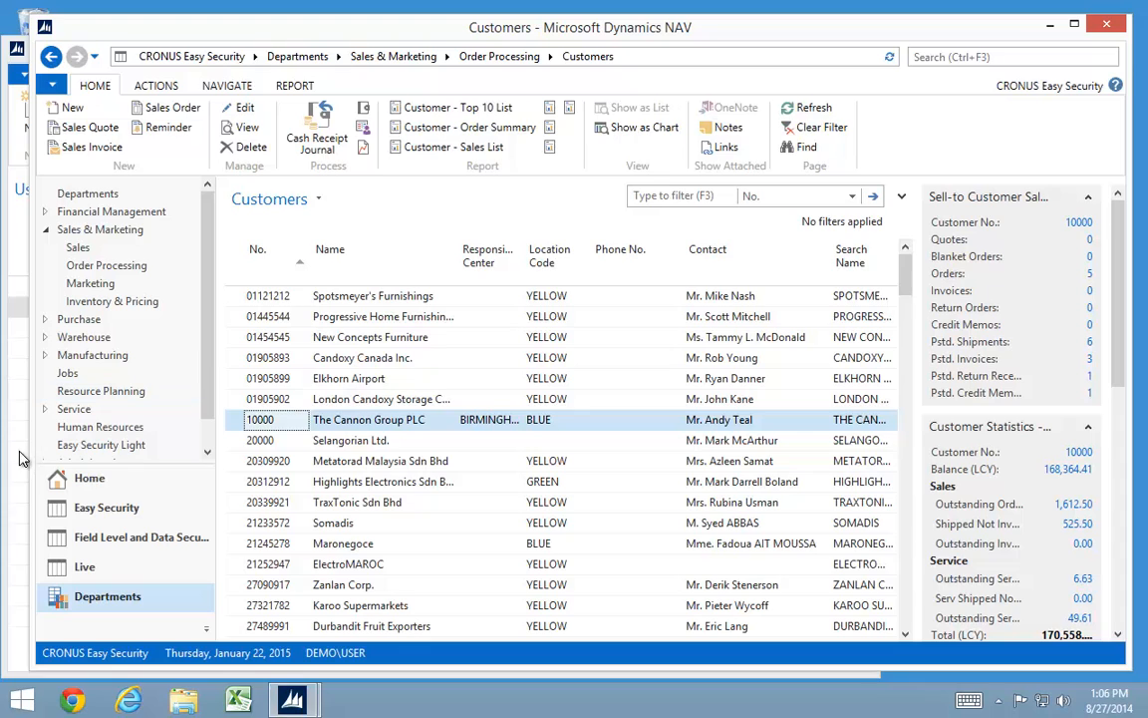
Step: Open the Field Level Security Codes list from Easy Security's Field Level and Data Security department
scroll(205, 439, "down", 1)
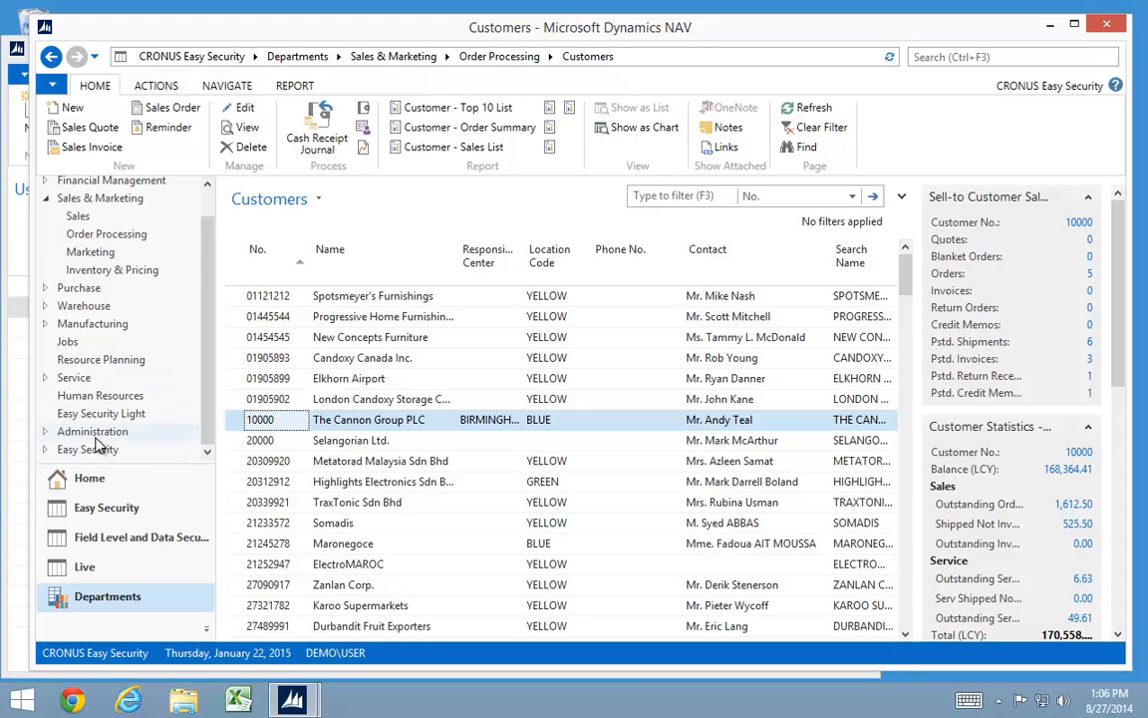
left_click(88, 449)
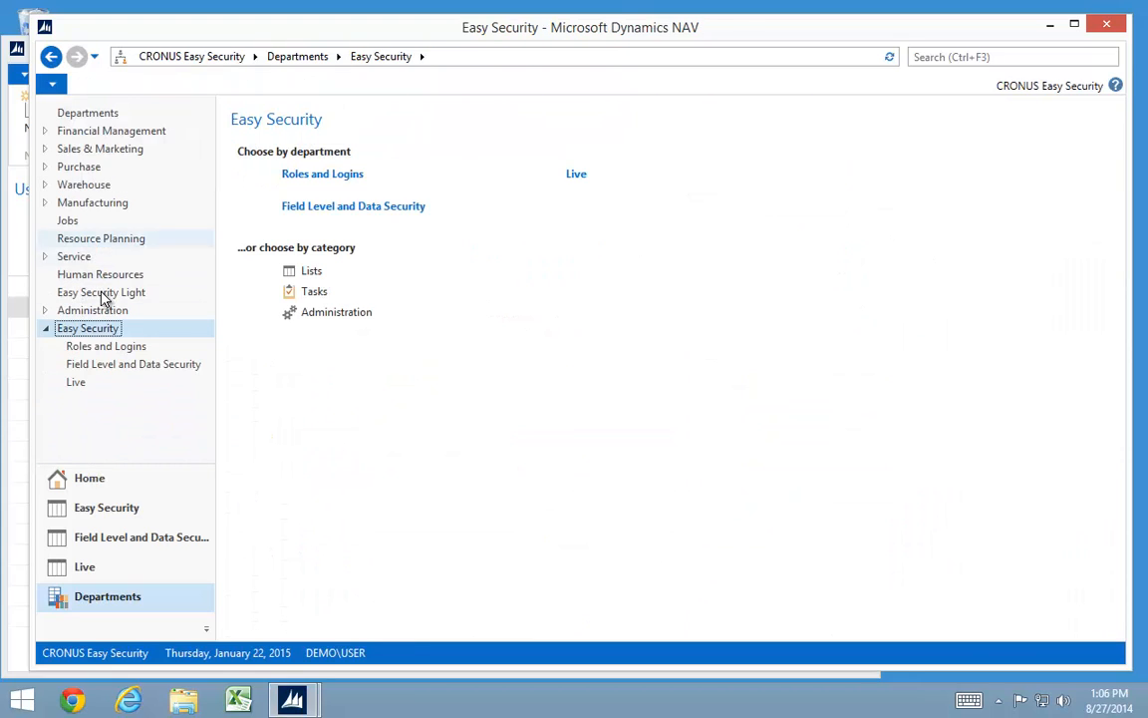
left_click(96, 366)
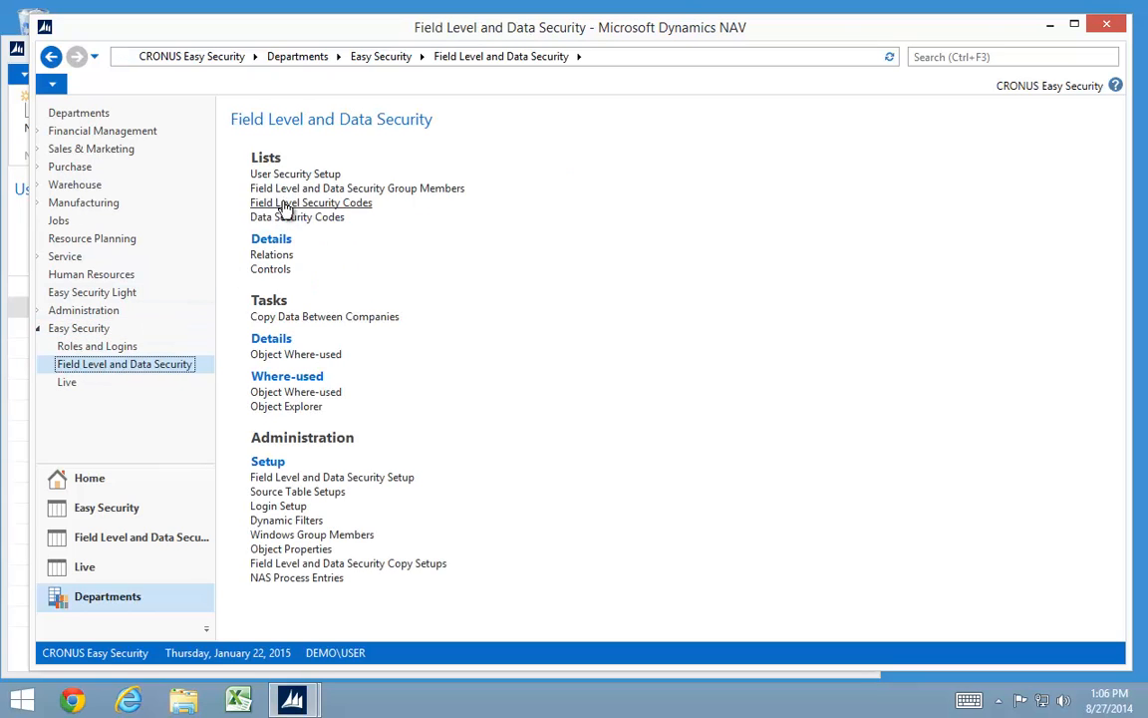
left_click(284, 203)
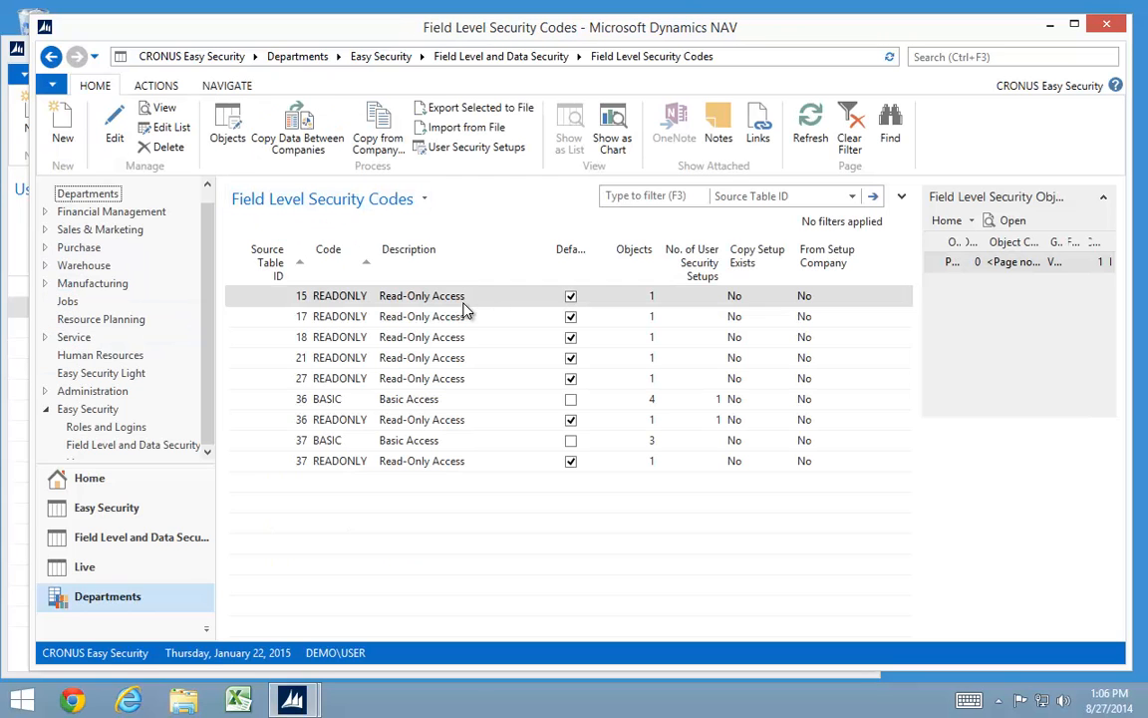
Step: Create the field level security code ADDRESSONLY for source table 18 Customer, copying the permissions from the default code
left_click(60, 128)
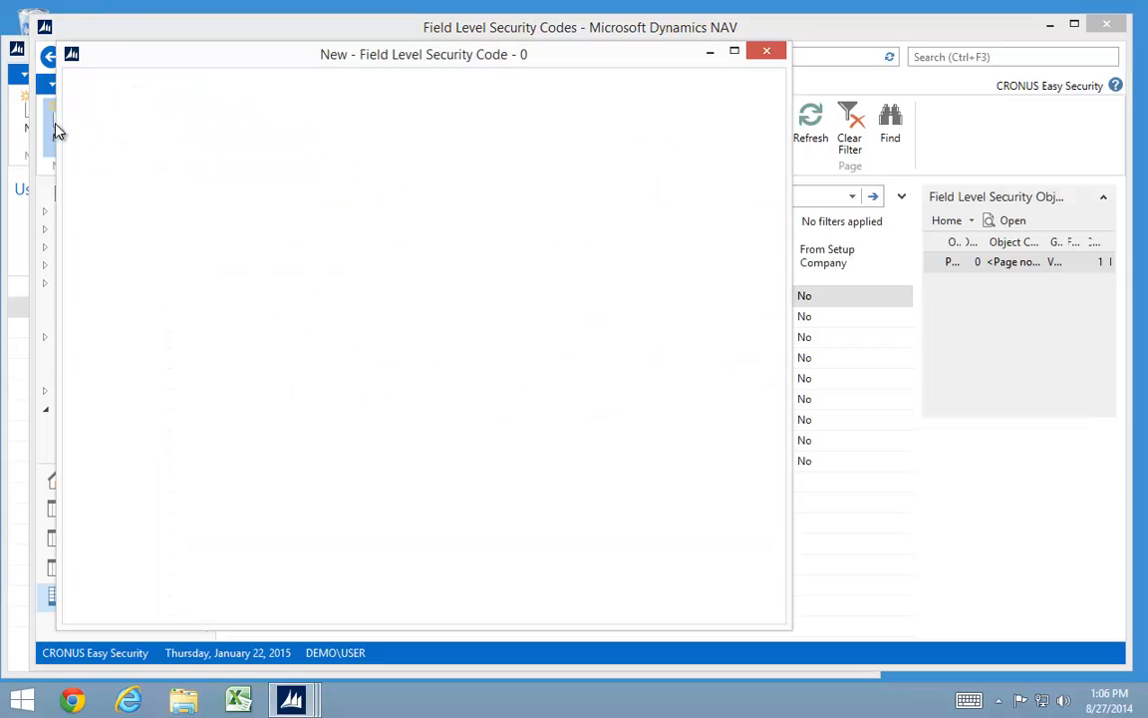
left_click(325, 255)
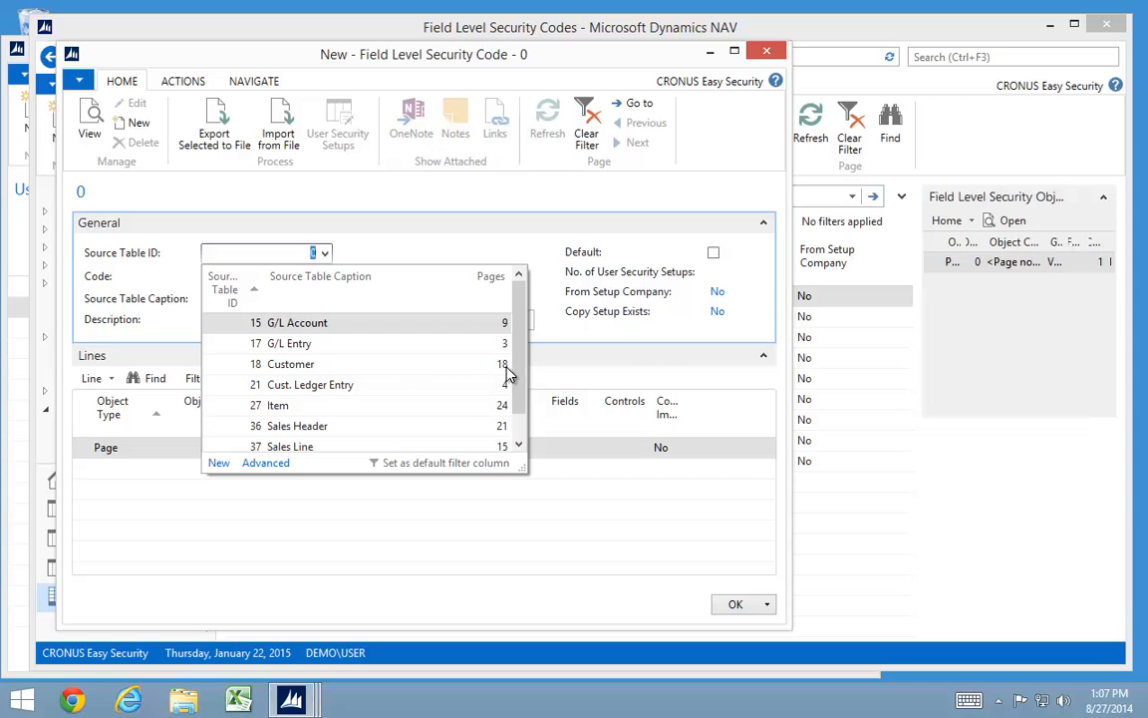
left_click(279, 365)
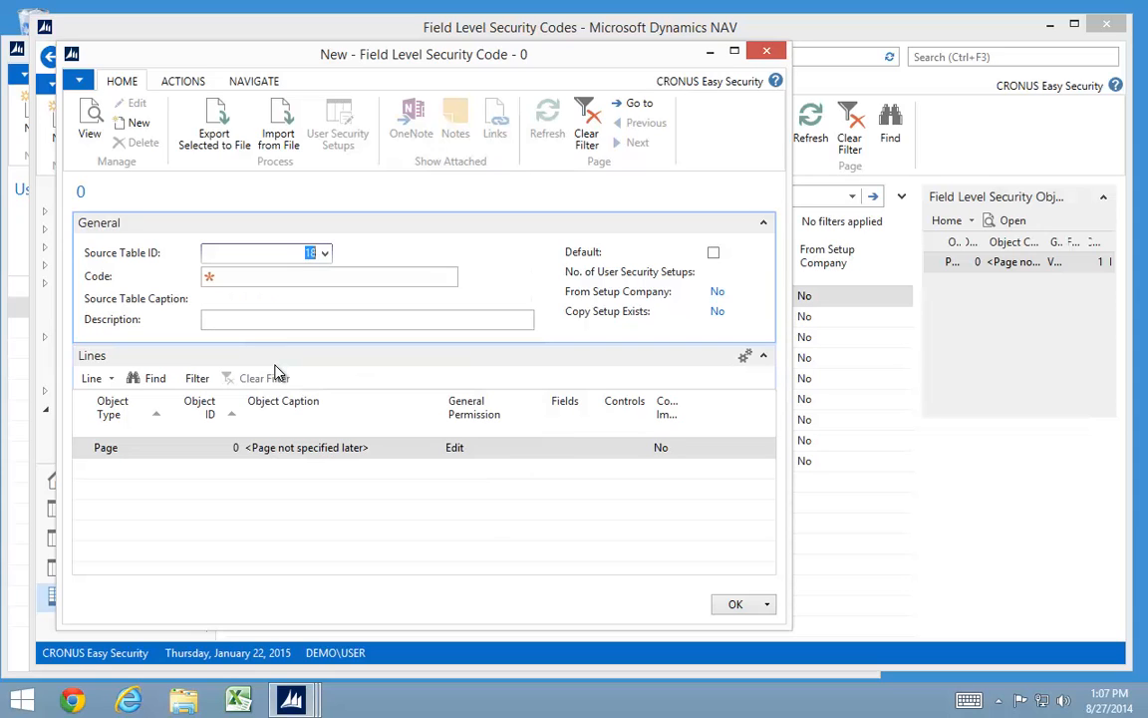
key("Tab")
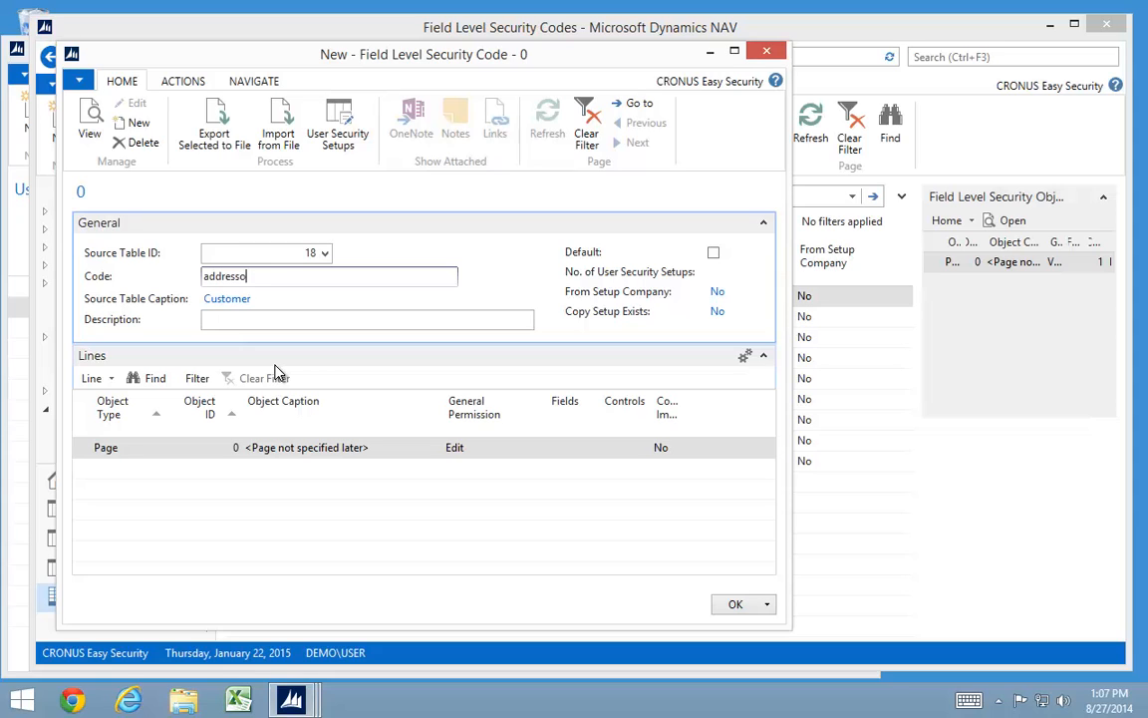
key("Tab")
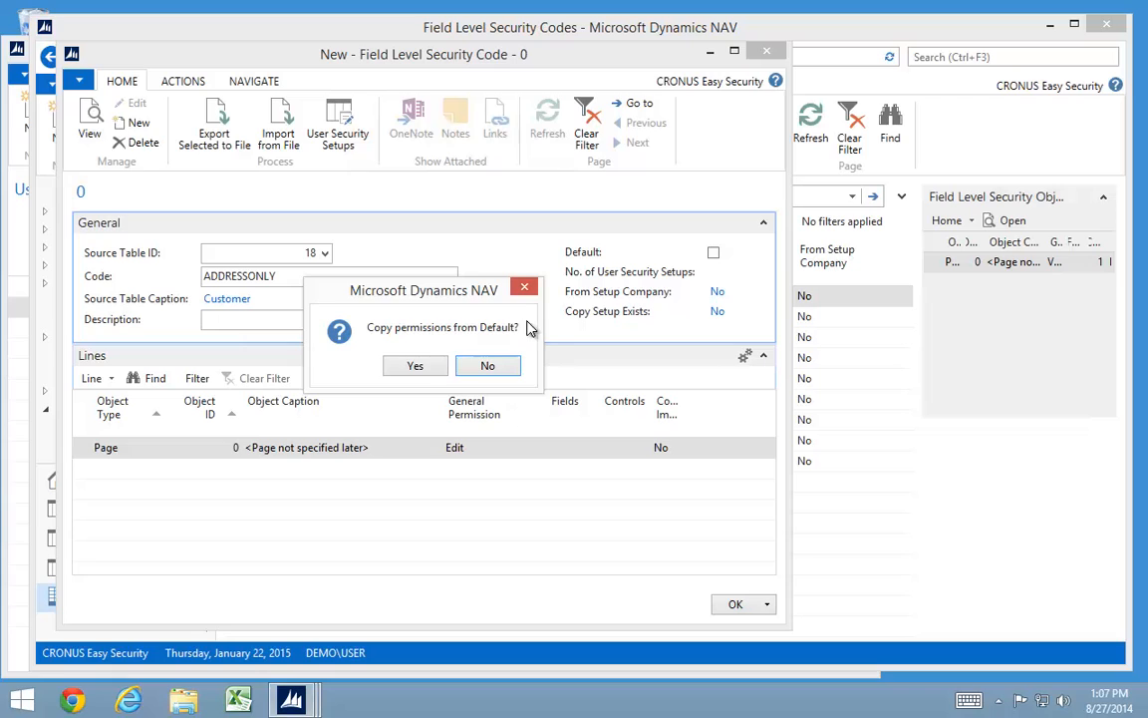
left_click(414, 366)
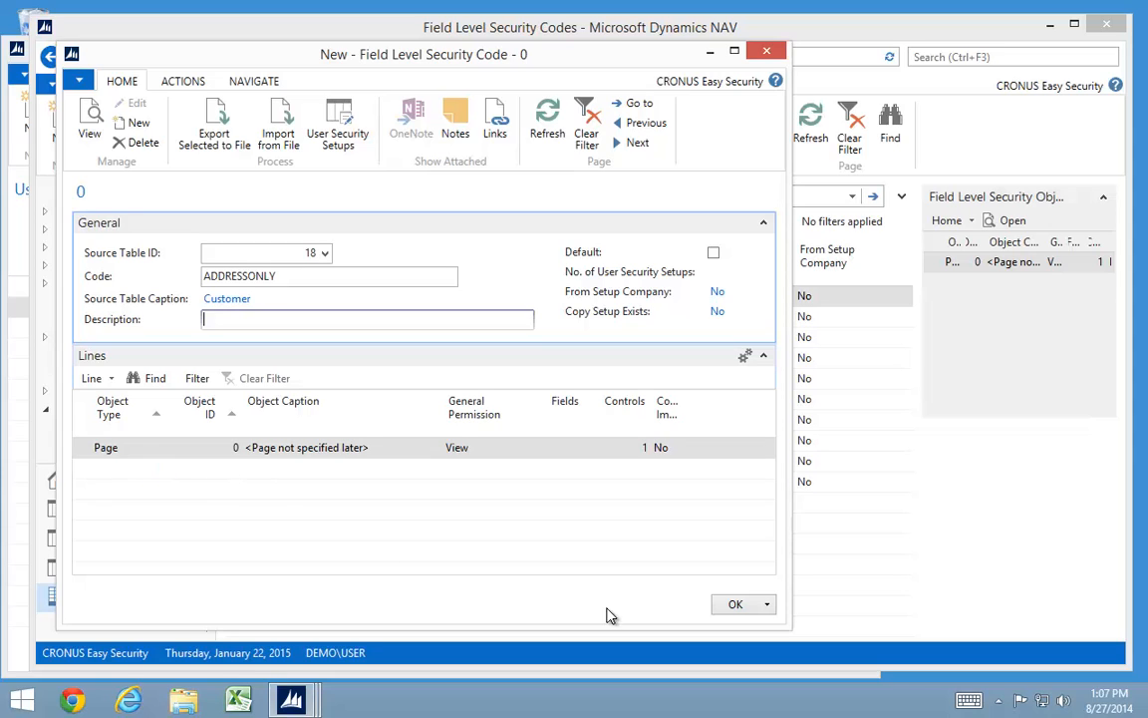
Step: Add page 21 Customer Card as an object line of the ADDRESSONLY code, keeping its general permission at Edit
left_click(110, 482)
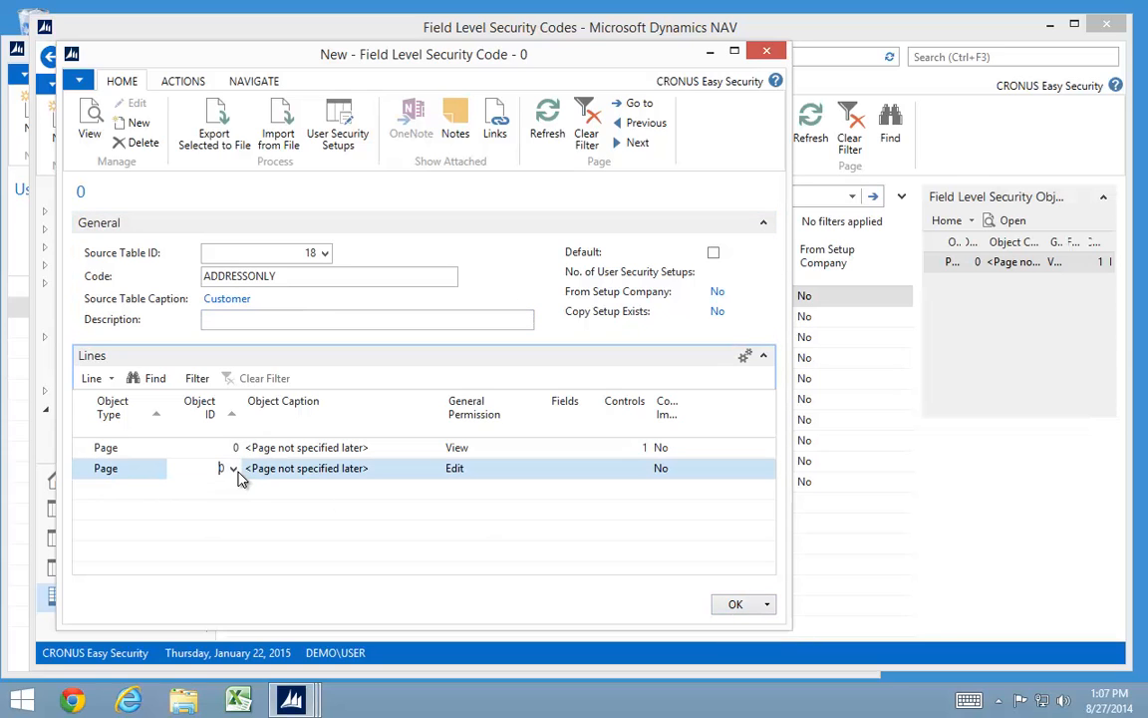
left_click(237, 472)
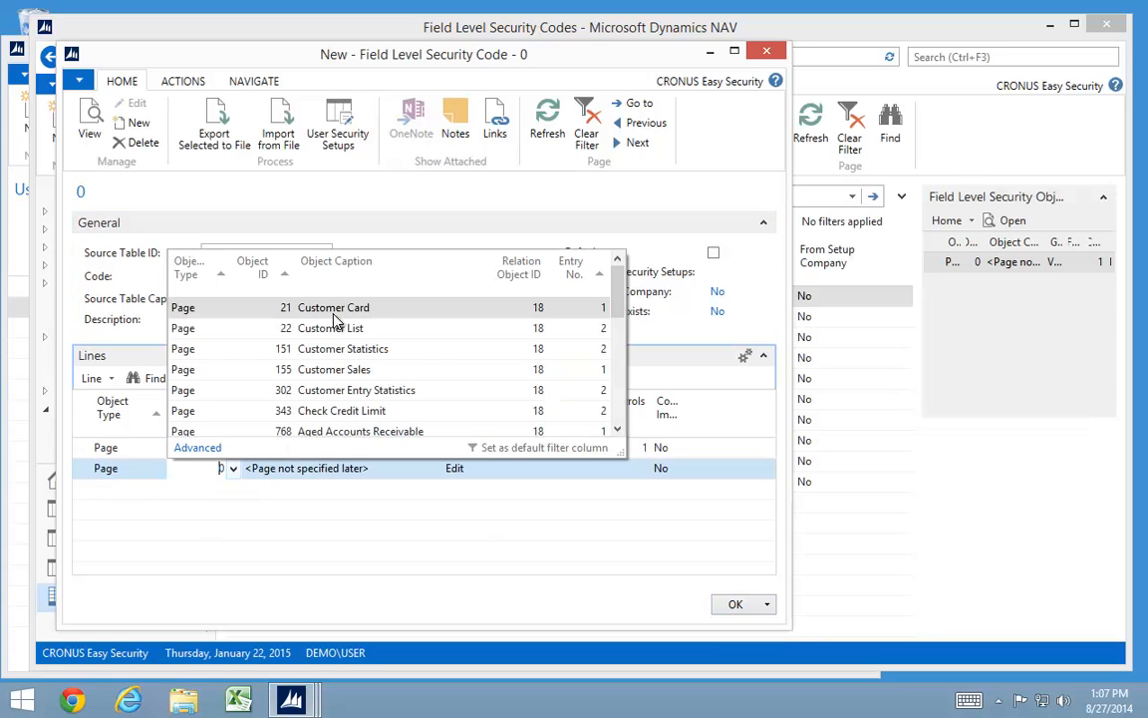
left_click(312, 315)
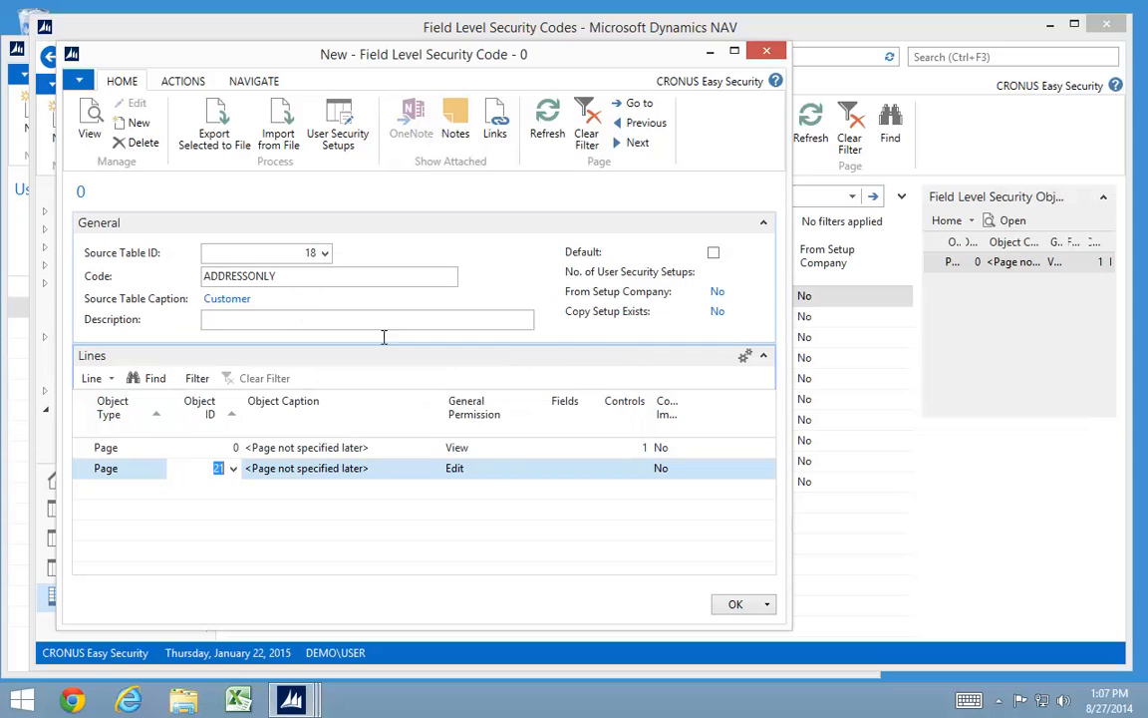
left_click(502, 468)
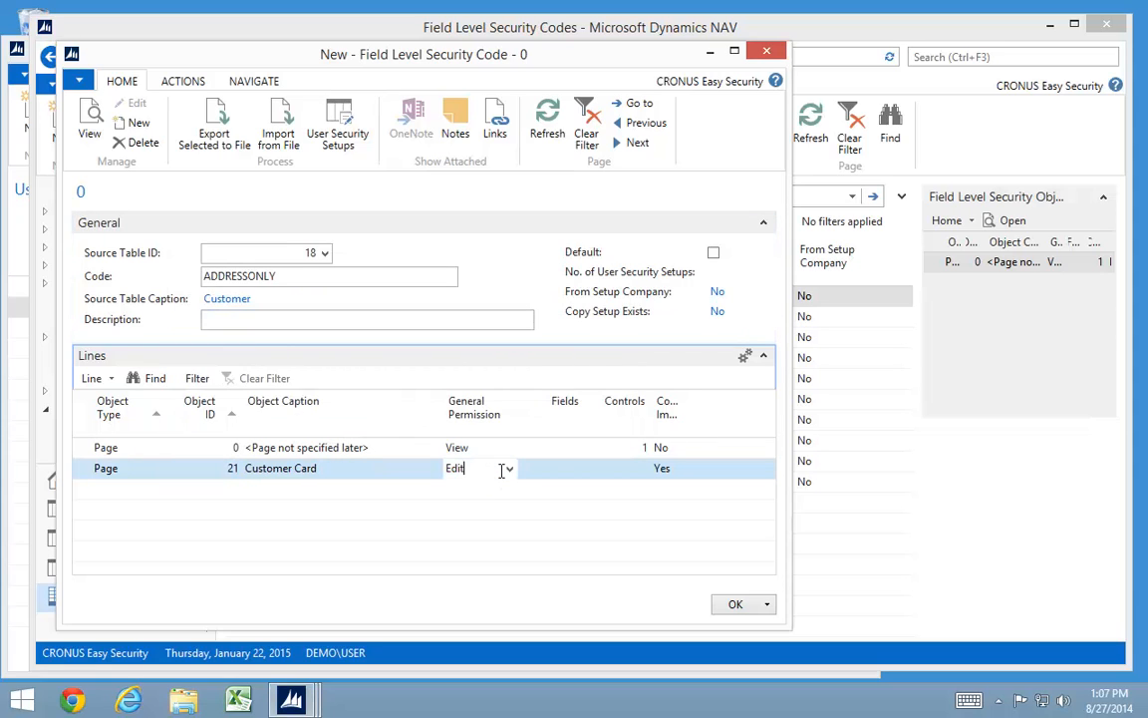
left_click(509, 470)
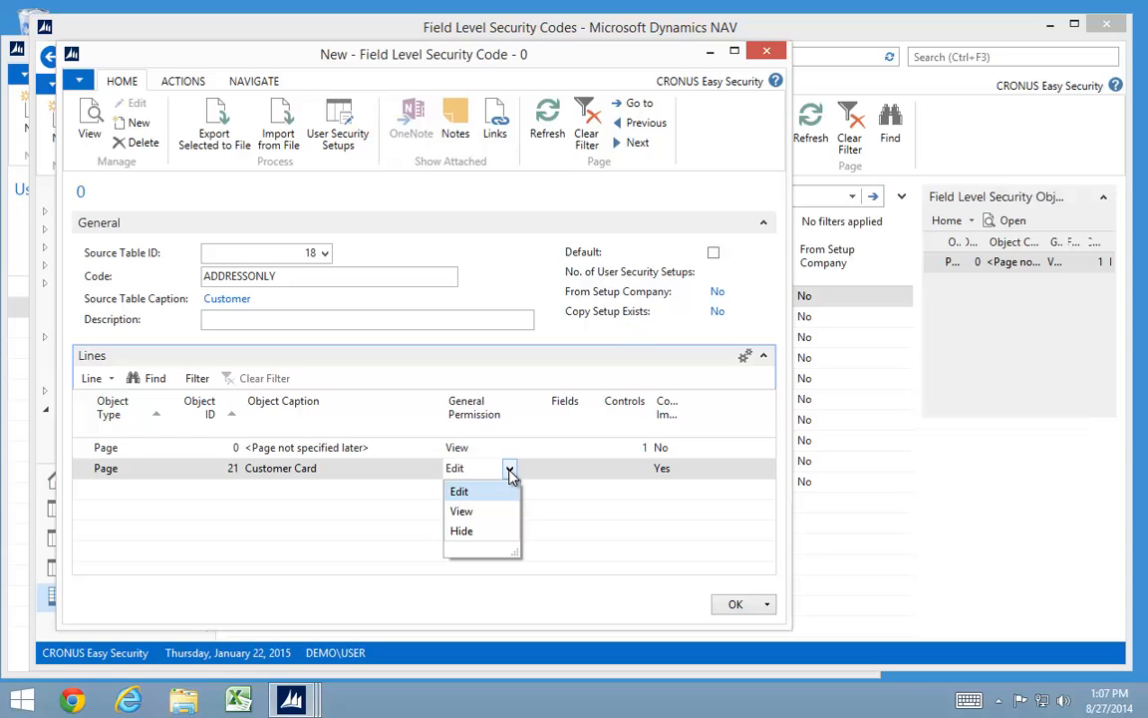
Step: Open the Customer Card line's security object and set the permission for all fields not specifically controlled to Hide
left_click(111, 382)
left_click(112, 382)
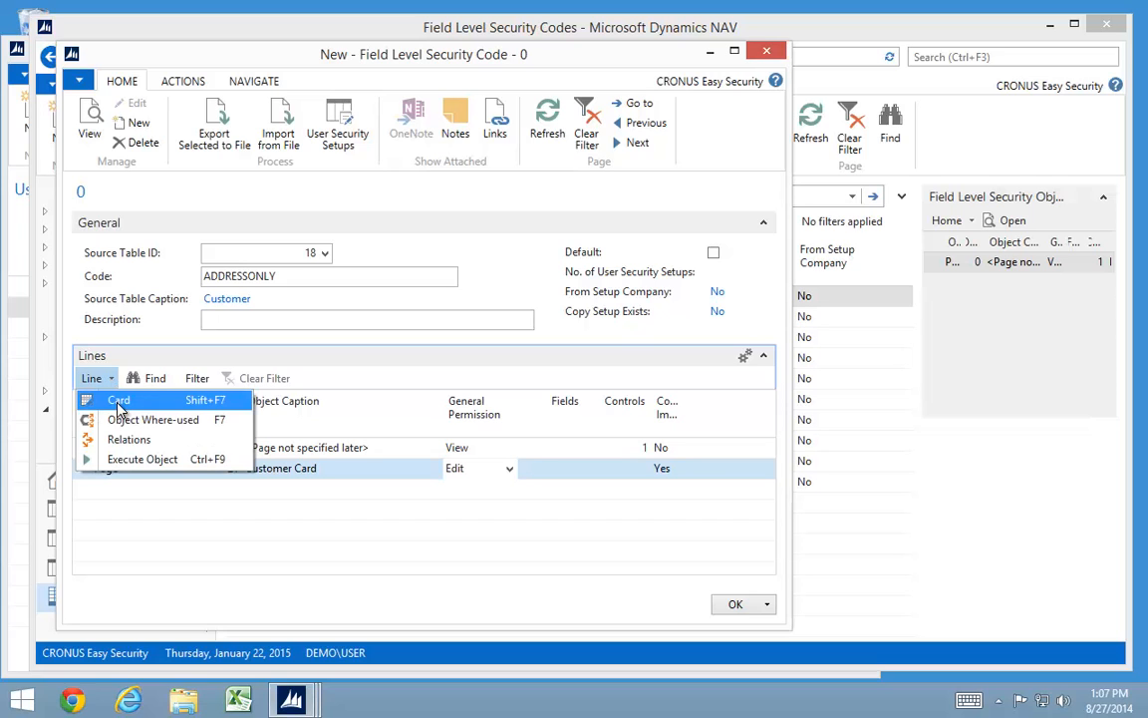
left_click(120, 403)
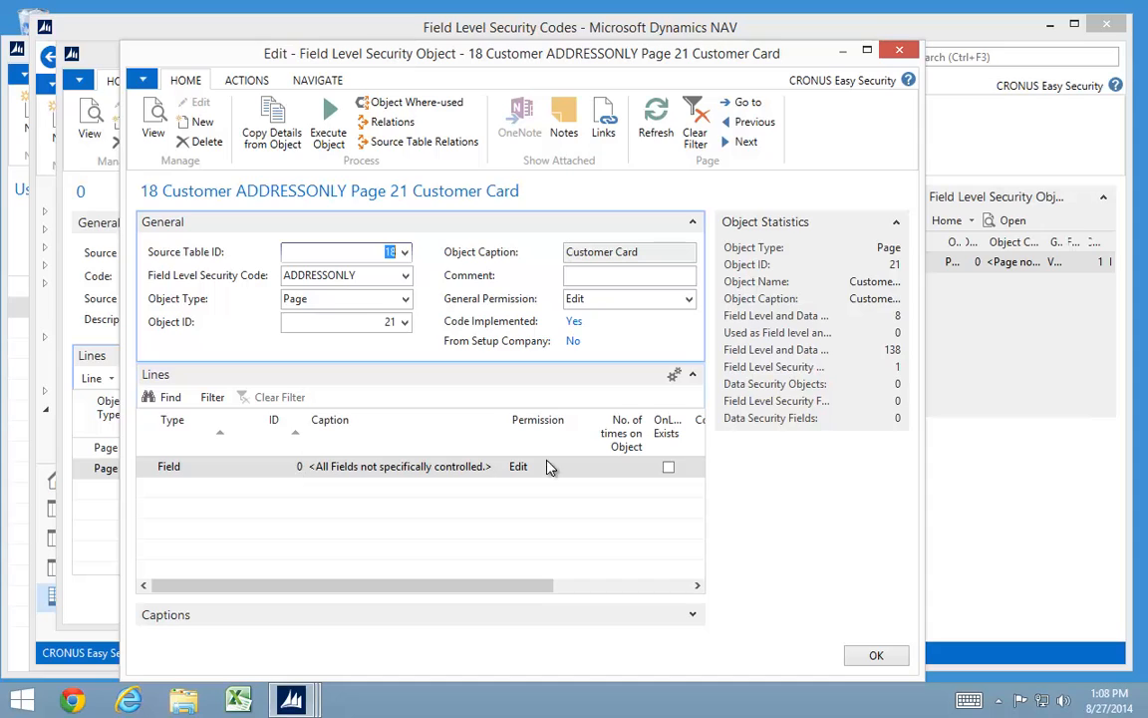
left_click(569, 470)
left_click(573, 467)
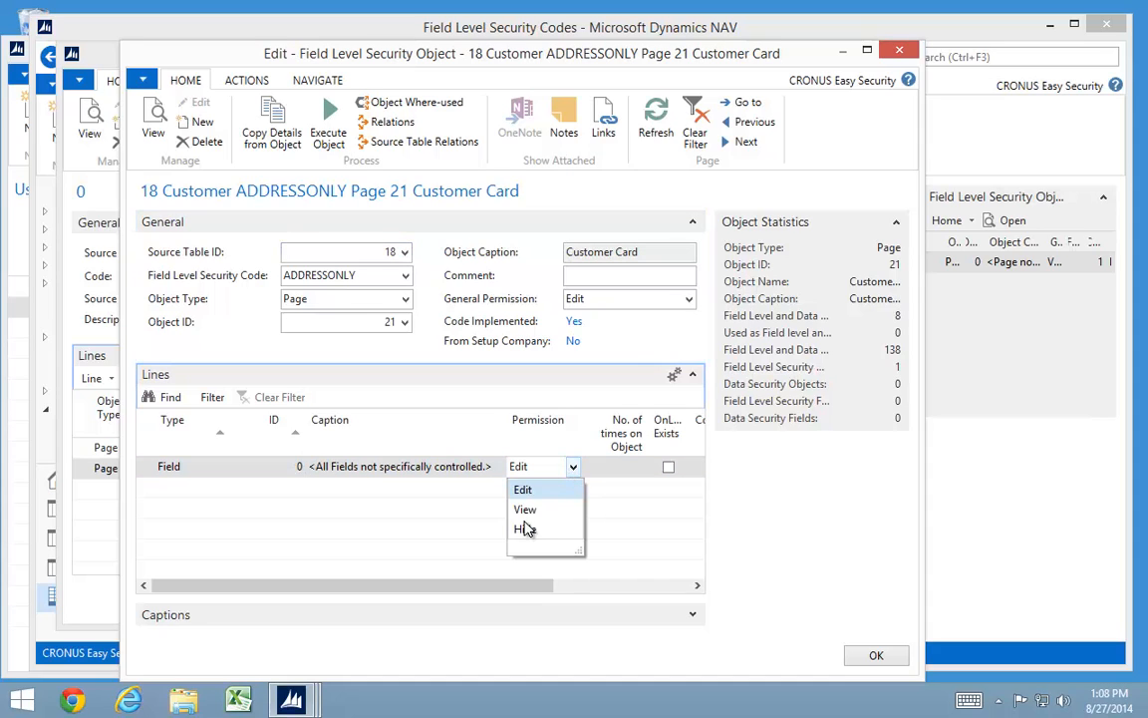
left_click(524, 529)
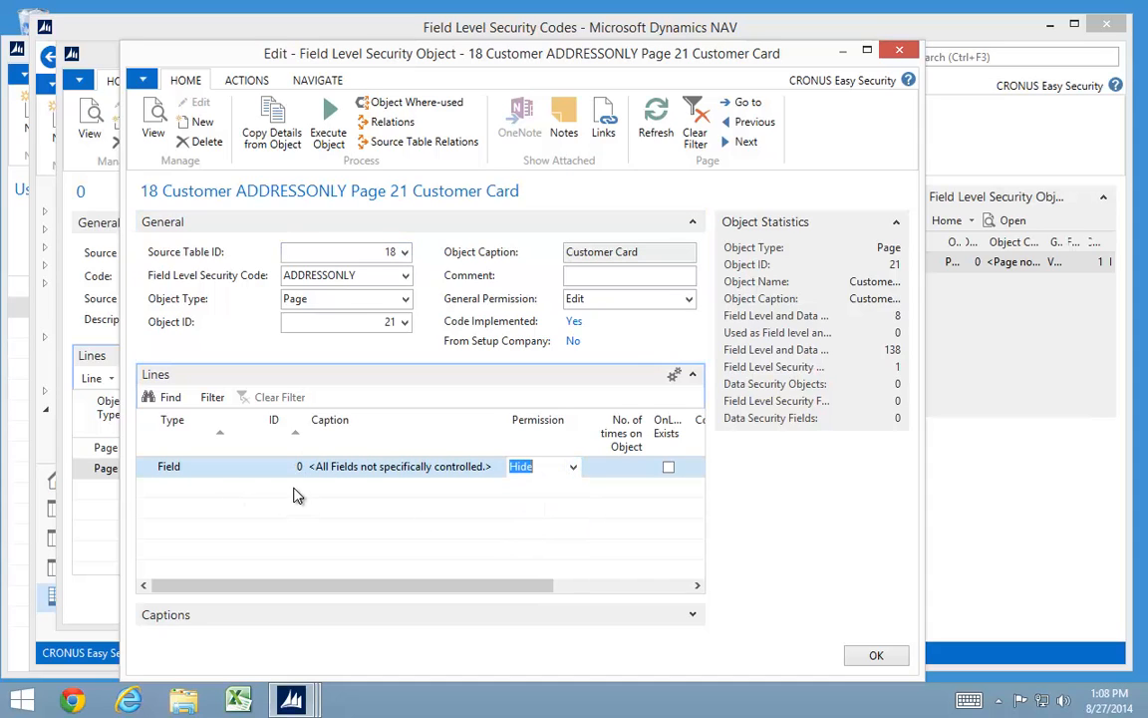
Step: Add lines for customer fields 1 No. and 2 Name with Edit permission to the Customer Card security object
left_click(297, 490)
left_click(303, 488)
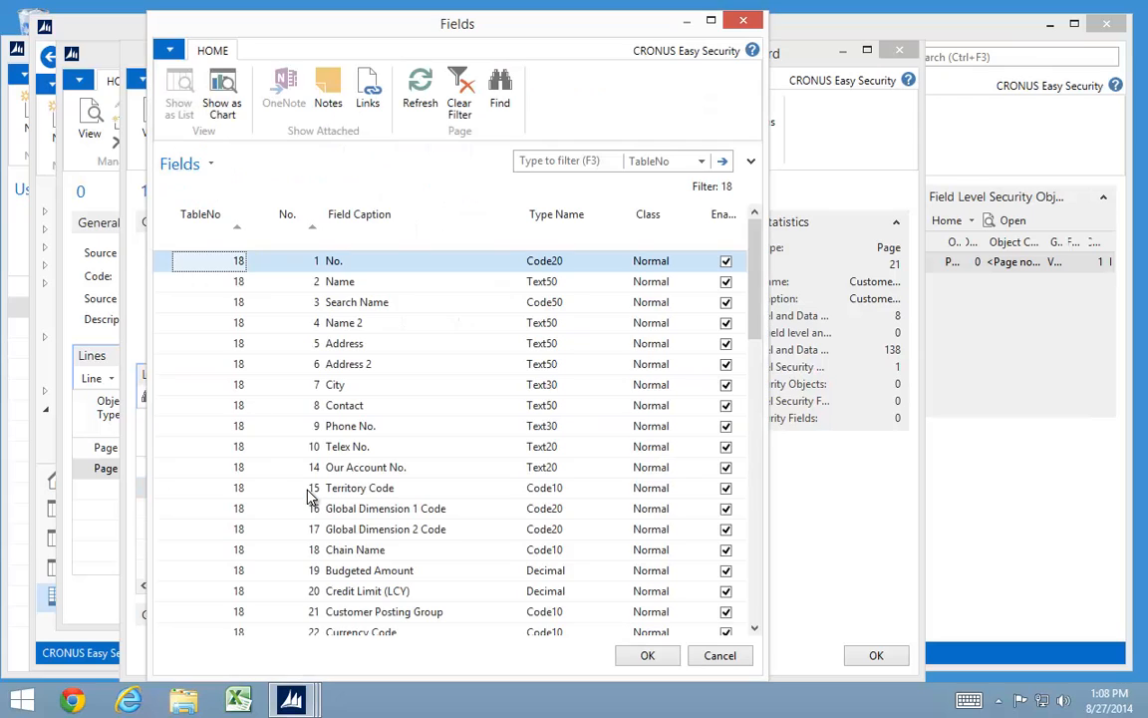
double_click(333, 263)
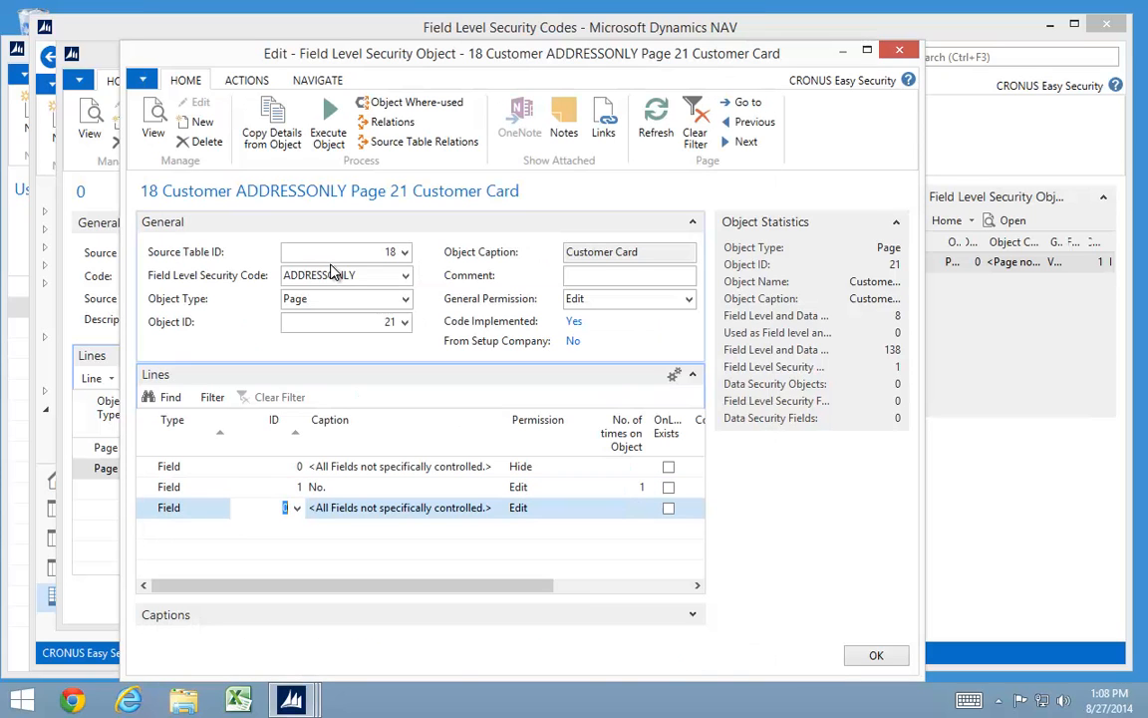
key("F4")
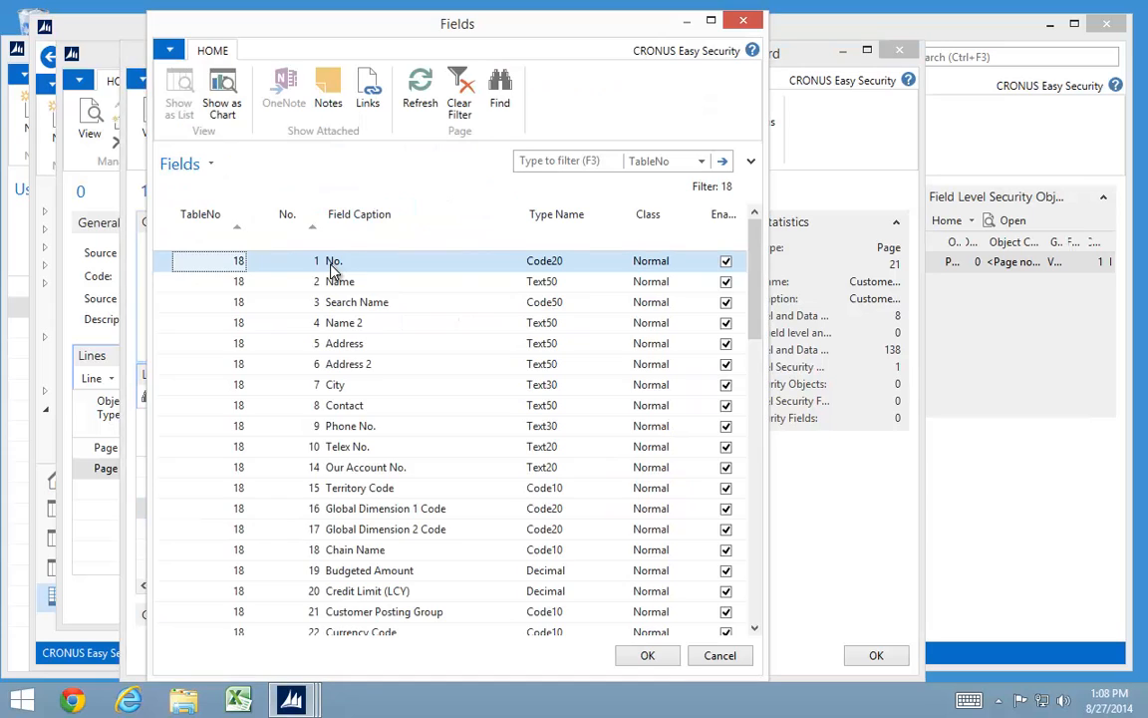
key("Down")
key("Return")
key("Down")
Step: Add a line for customer field 4 Name 2 with Edit permission
key("F4")
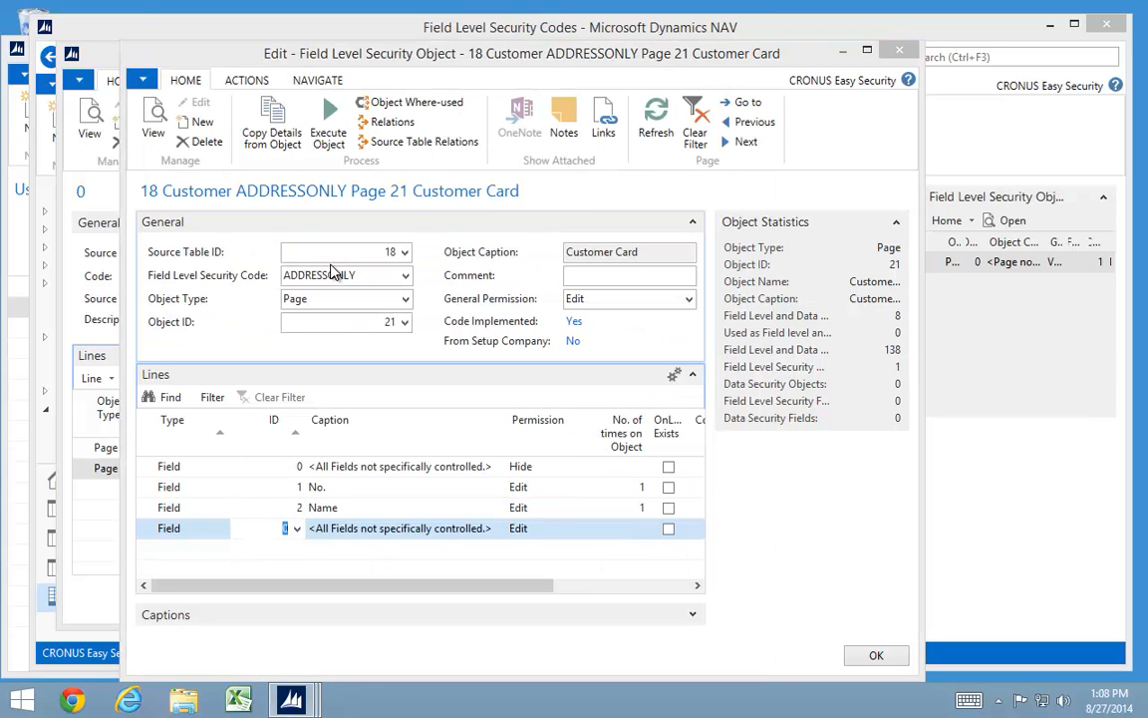
key("Down")
key("Down")
key("Down")
key("Return")
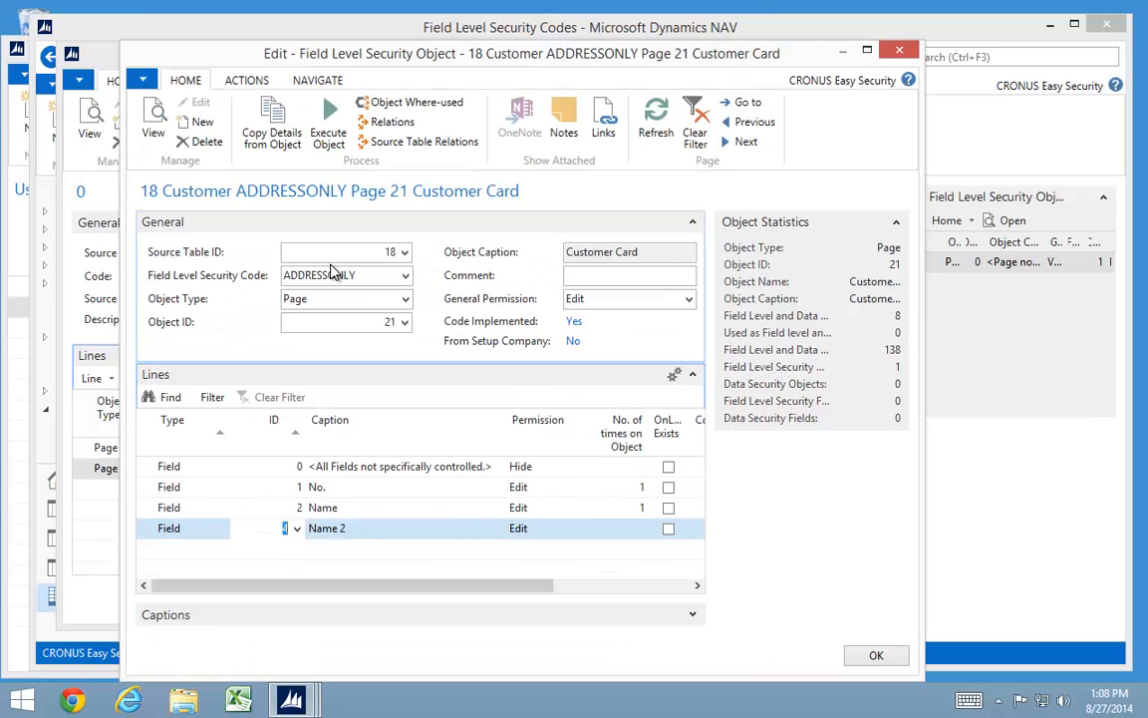
key("F4")
key("Return")
key("Down")
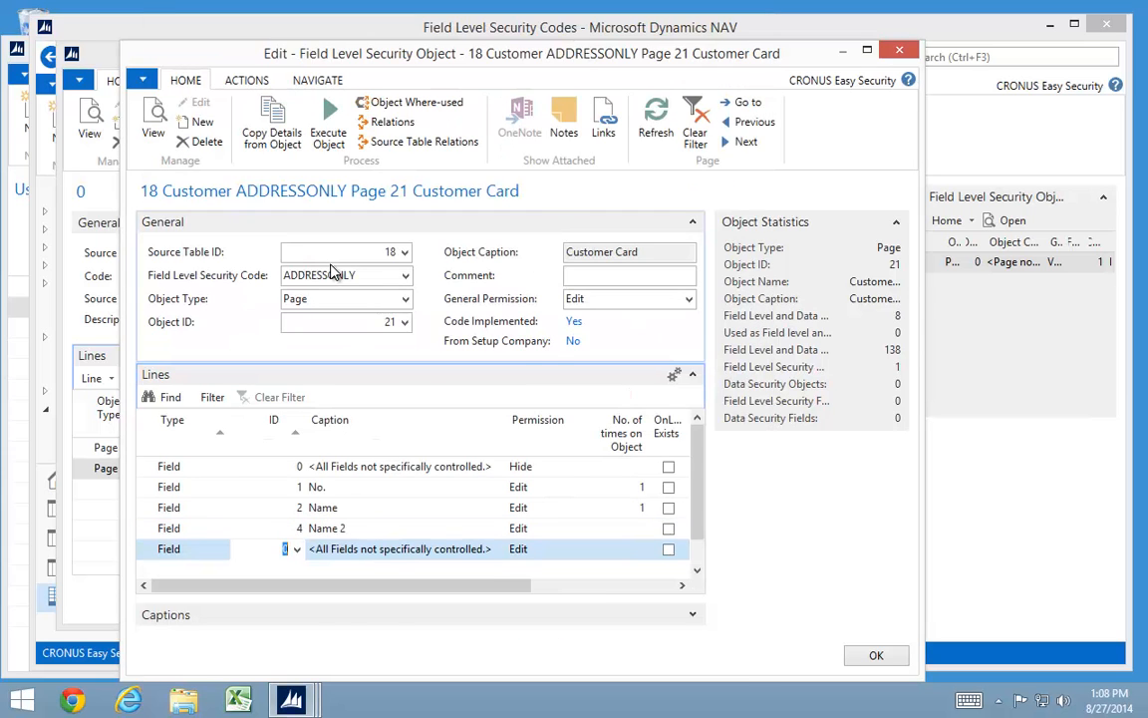
Step: Add a line for customer field 5 Address with Edit permission
key("F4")
key("Down")
key("Down")
key("Down")
key("Down")
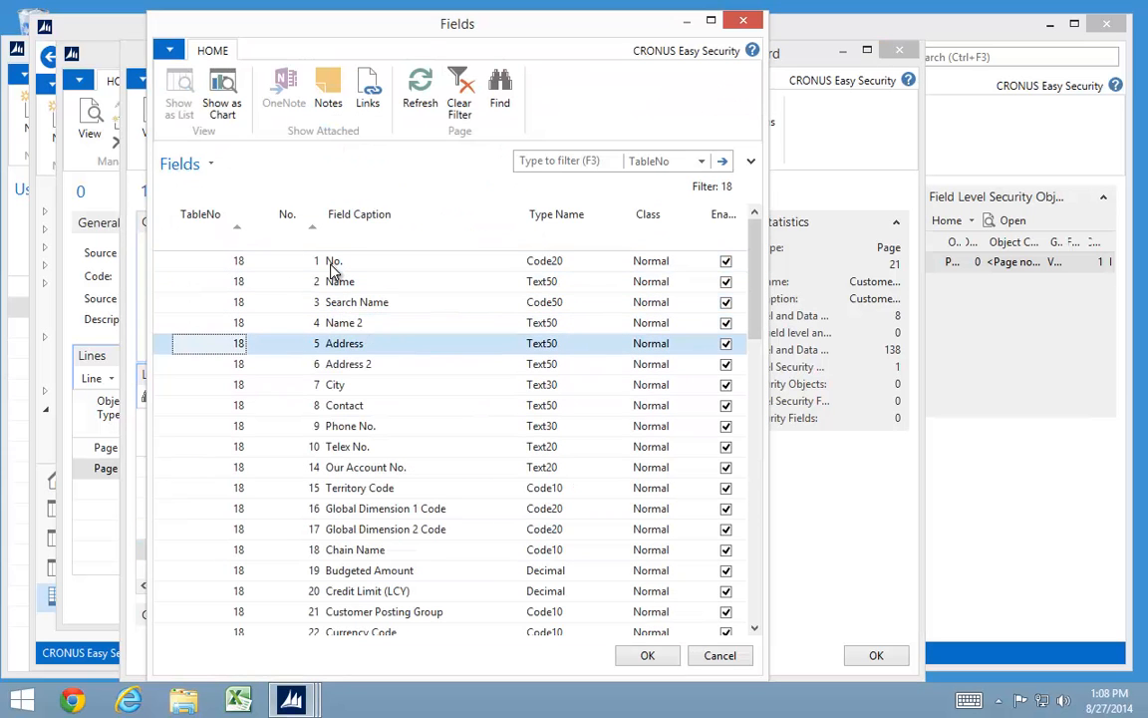
key("Return")
key("Down")
Step: Add a line for customer field 6 Address 2 with Edit permission
key("F4")
key("Down")
key("Down")
key("Down")
key("Down")
key("Down")
key("Down")
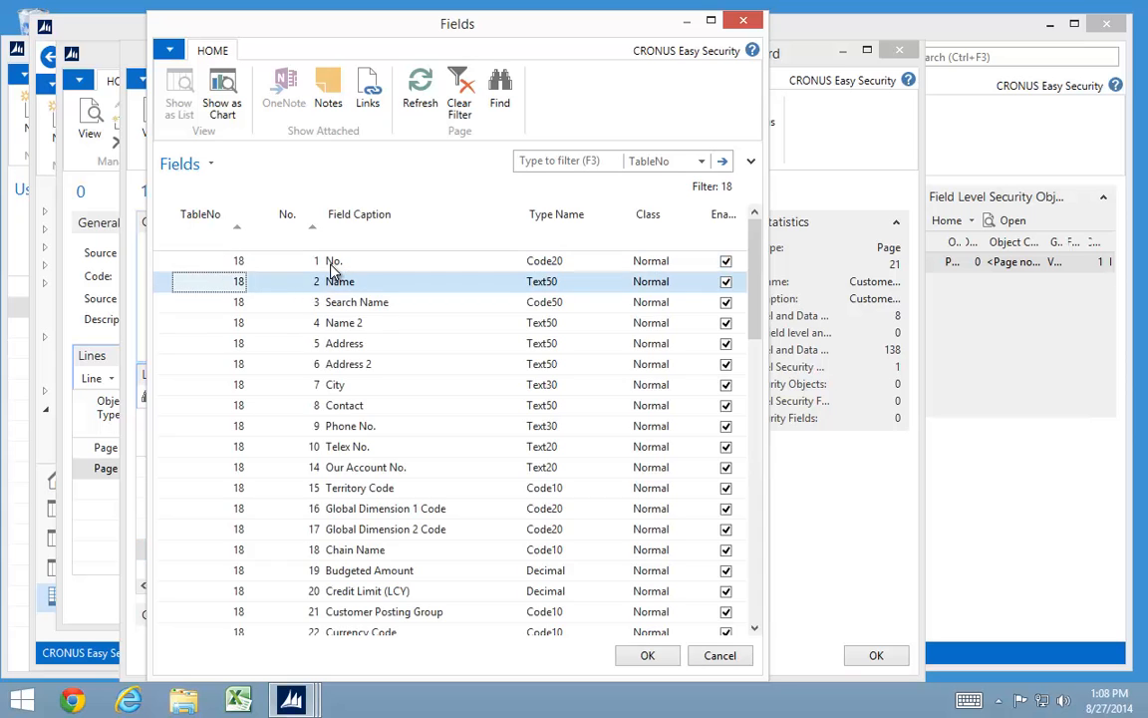
key("Return")
key("Down")
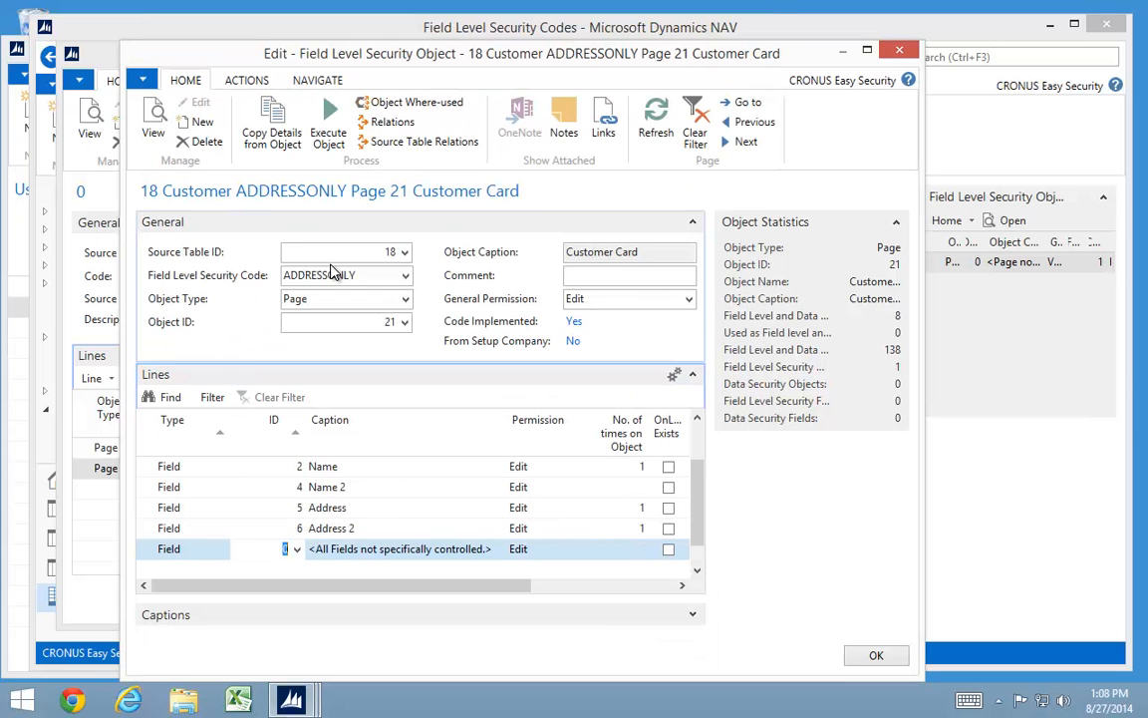
Step: Add a line for customer field 7 City with Edit permission to the Customer Card security object
key("F4")
key("Down")
key("Down")
key("Down")
key("Down")
key("Down")
key("Down")
key("Down")
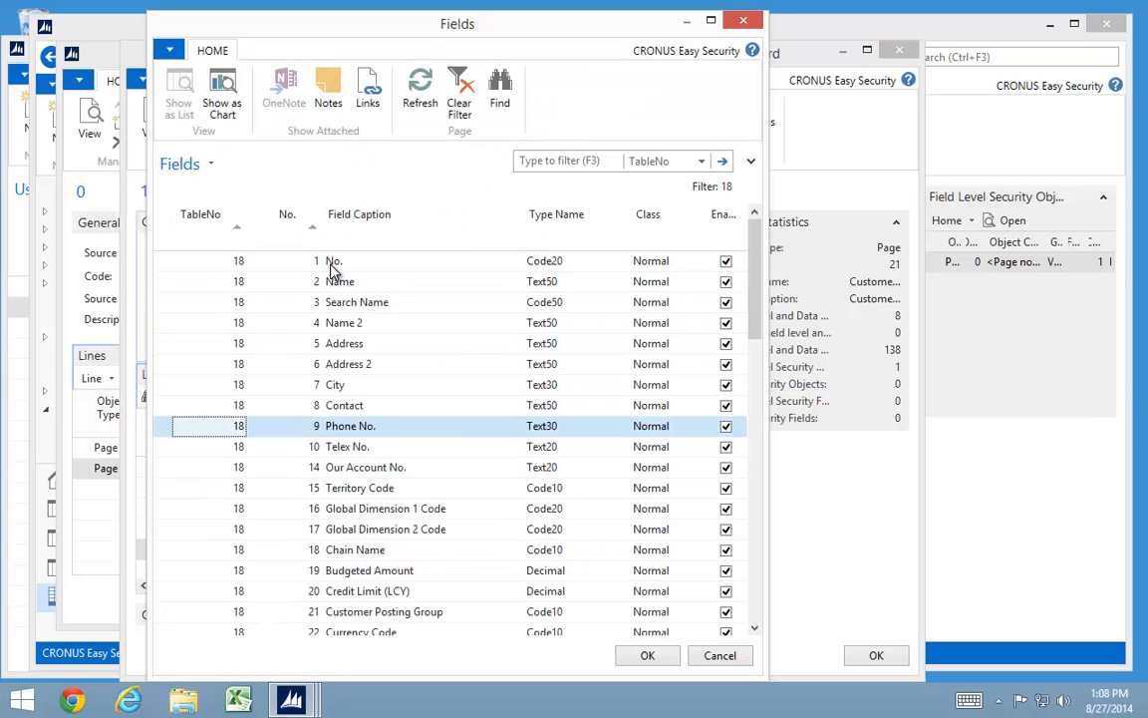
key("Up")
key("Up")
key("Return")
key("Down")
Step: Add a line for customer field 9 Phone No. with Edit permission
key("F4")
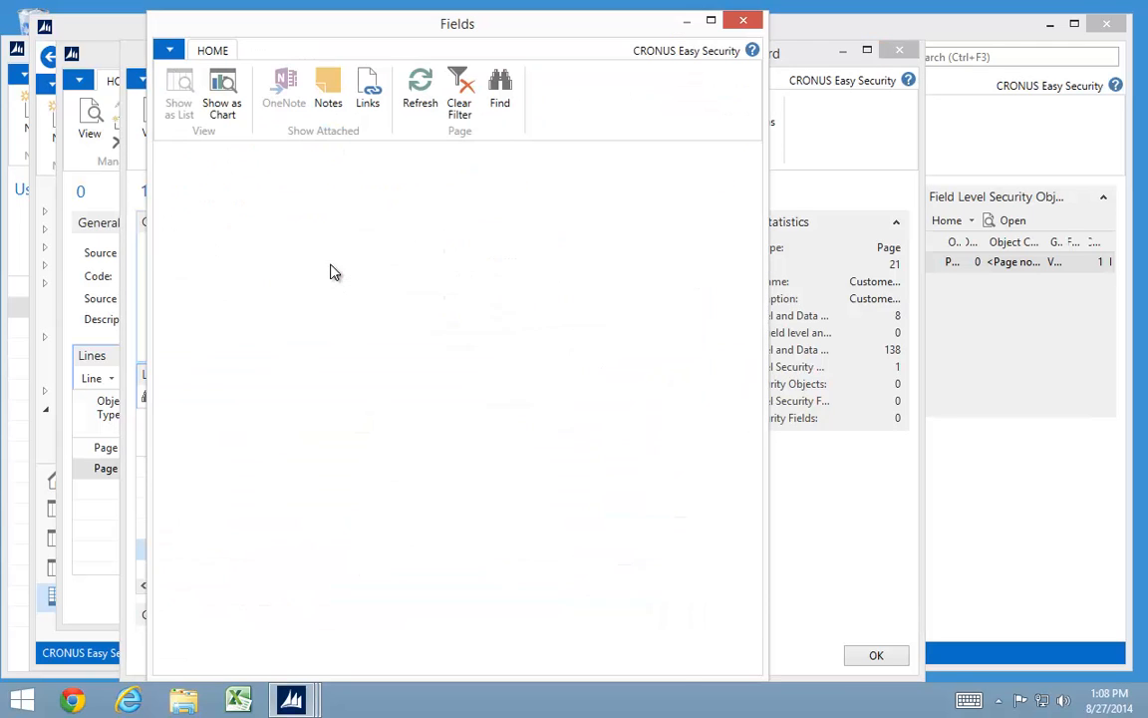
key("Down")
key("Down")
key("Down")
key("Down")
key("Down")
key("Down")
key("Down")
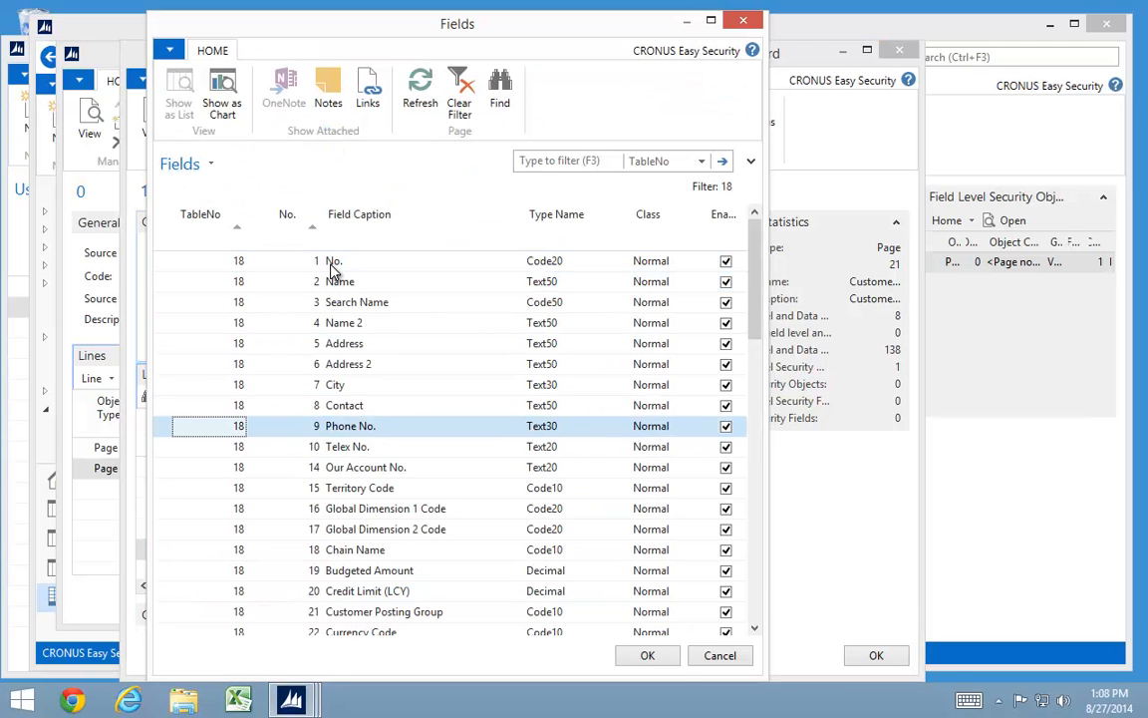
key("Return")
key("Down")
Step: Add lines for customer fields 91 Post Code and 92 County with Edit permission
key("F4")
key("Down")
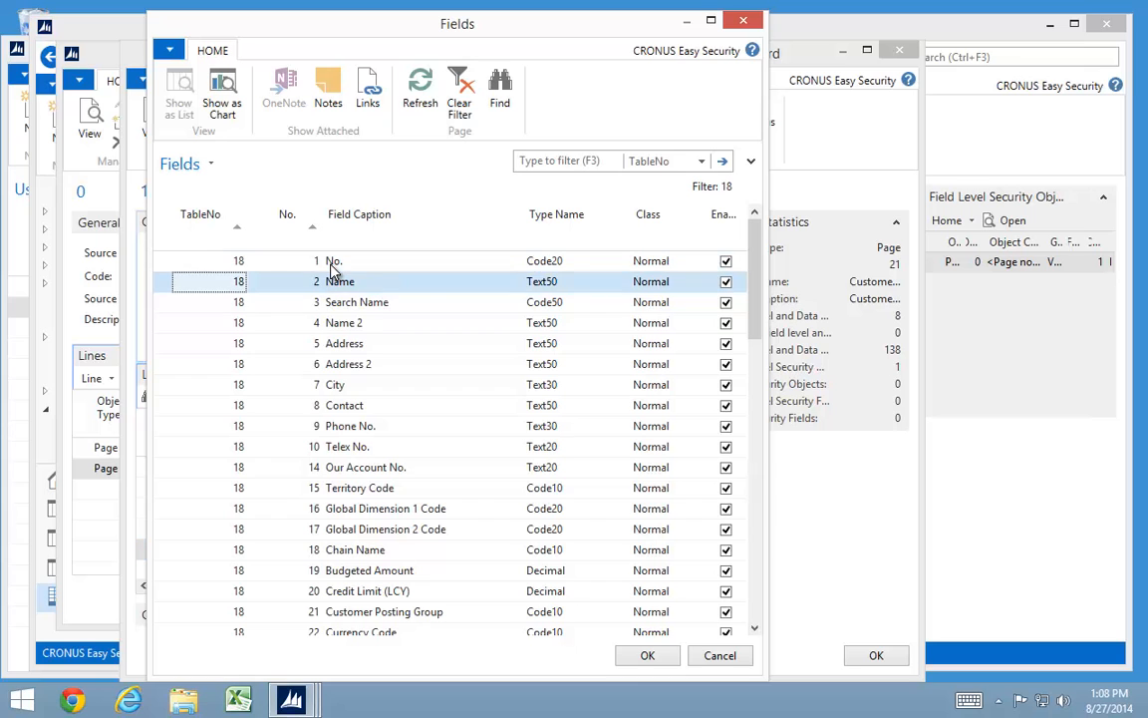
key("Down")
key("Down")
key("Down")
key("Down")
key("Down")
key("Down")
key("Down")
key("Down")
key("Down")
key("Down")
key("Down")
key("Down")
key("Down")
key("Down")
key("Down")
key("Down")
key("Down")
key("Down")
key("Down")
key("Down")
key("Down")
key("Down")
key("Down")
key("Down")
key("Down")
key("Down")
key("Down")
key("Down")
key("Down")
key("Down")
key("Down")
key("Down")
key("Down")
key("Down")
key("Down")
key("Down")
key("Down")
key("Down")
key("Down")
key("Down")
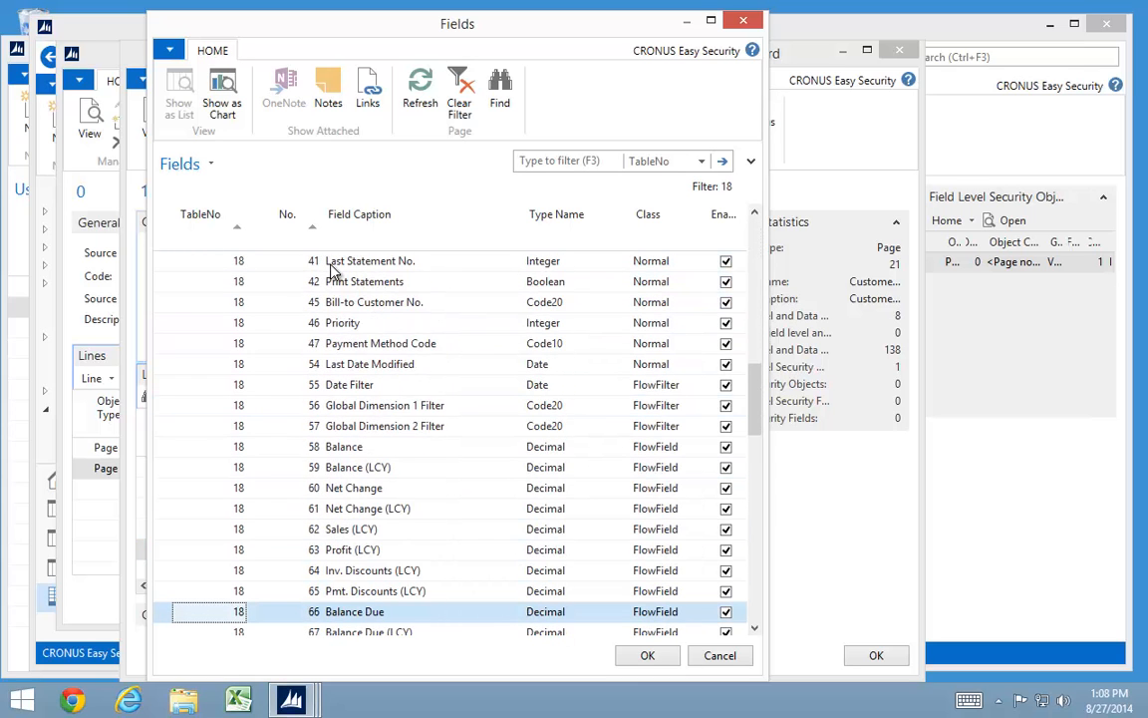
key("Down")
key("Down")
key("Down")
key("Down")
key("Down")
key("Down")
key("Down")
key("Down")
key("Down")
key("Down")
key("Down")
key("Down")
key("Down")
key("Down")
key("Down")
key("Down")
key("Down")
key("Down")
key("Down")
key("Down")
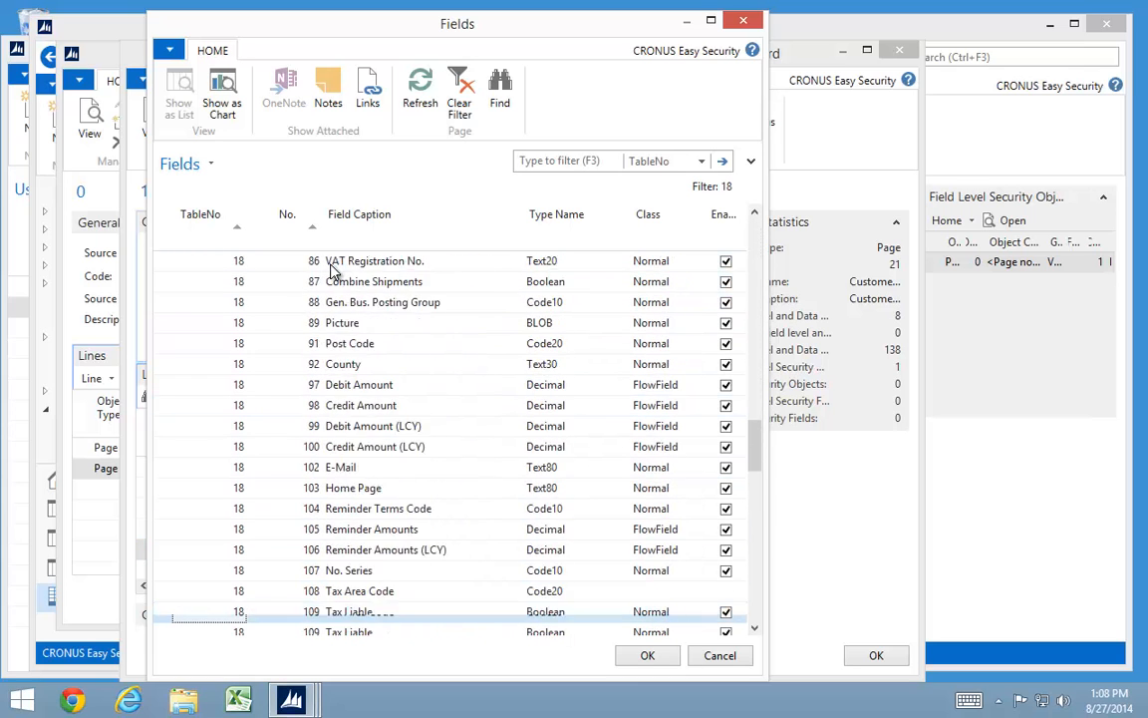
key("Up")
key("Up")
key("Up")
key("Up")
key("Up")
key("Up")
key("Up")
key("Up")
key("Up")
key("Up")
key("Up")
key("Up")
key("Up")
key("Up")
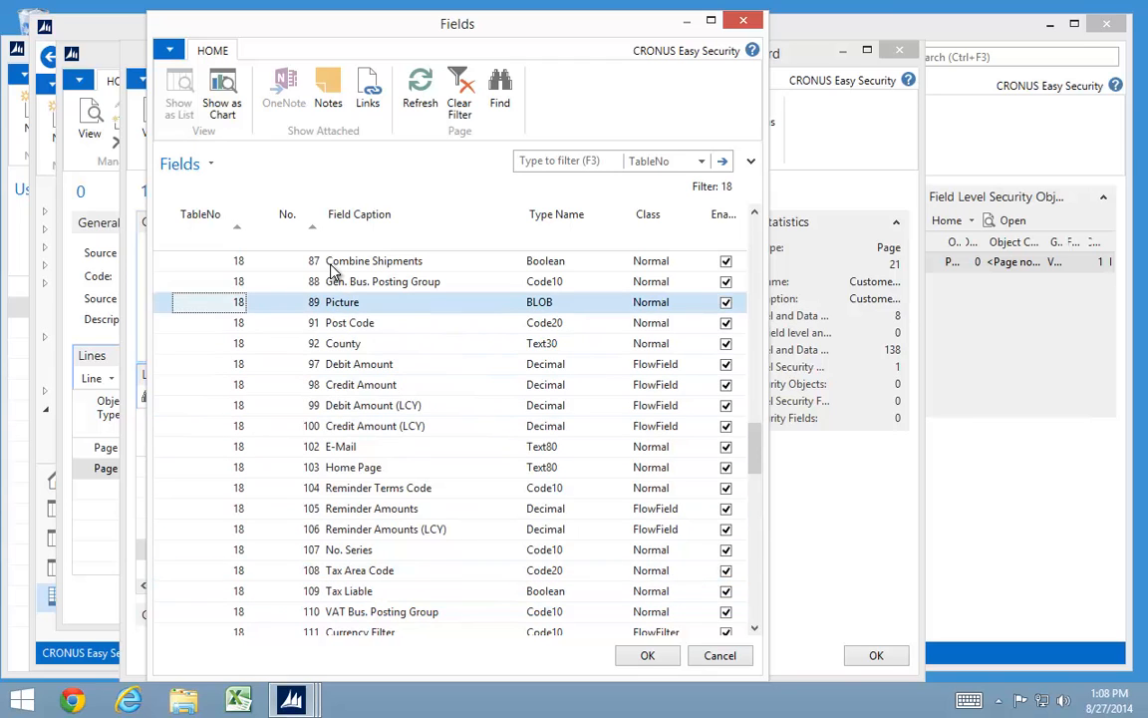
key("Down")
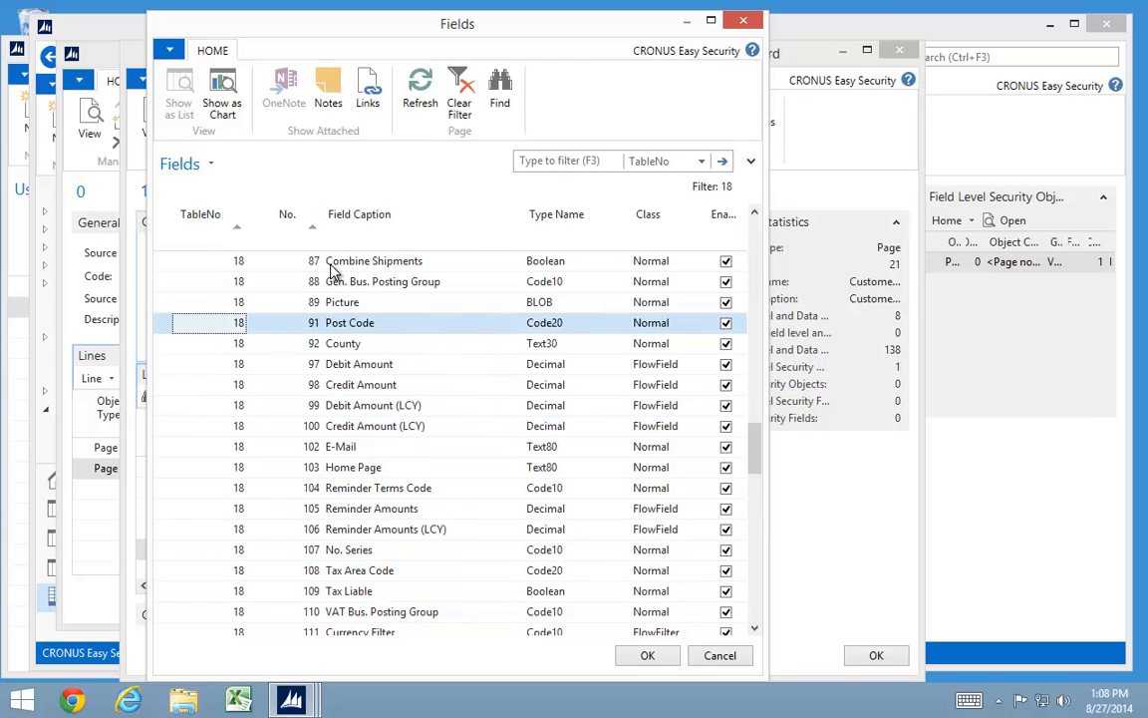
key("Return")
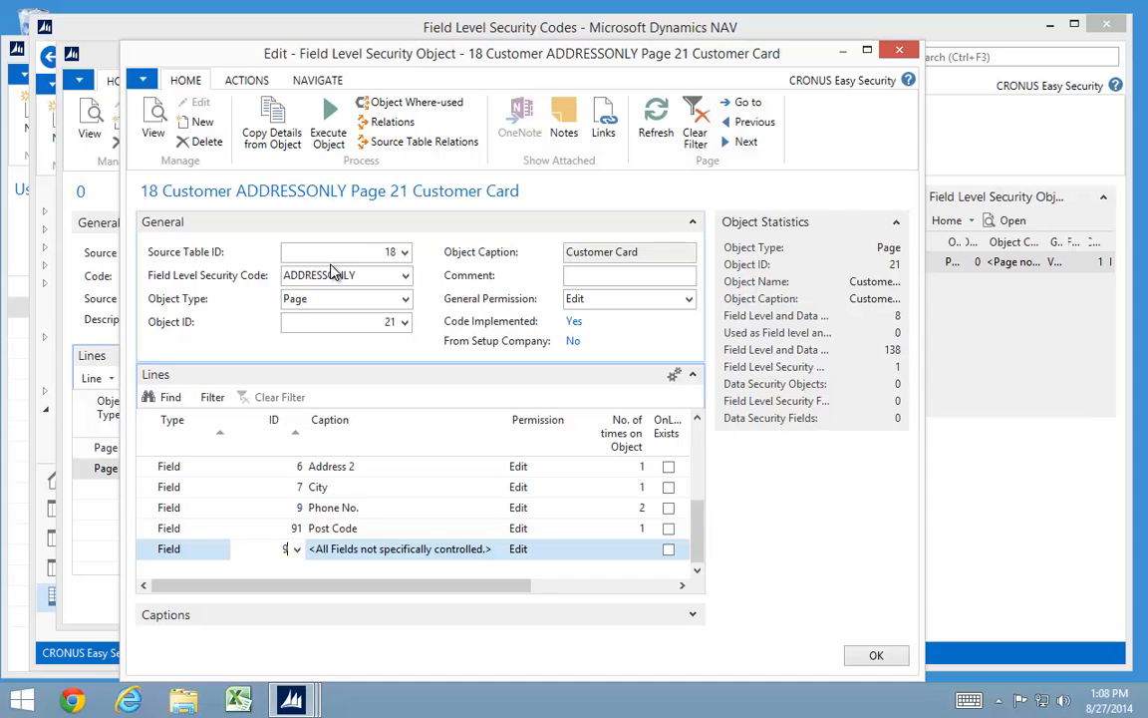
type("92")
key("Down")
Step: Set the permission of the No., Name and Name 2 field lines to View
key("Up")
key("Up")
key("Up")
key("Up")
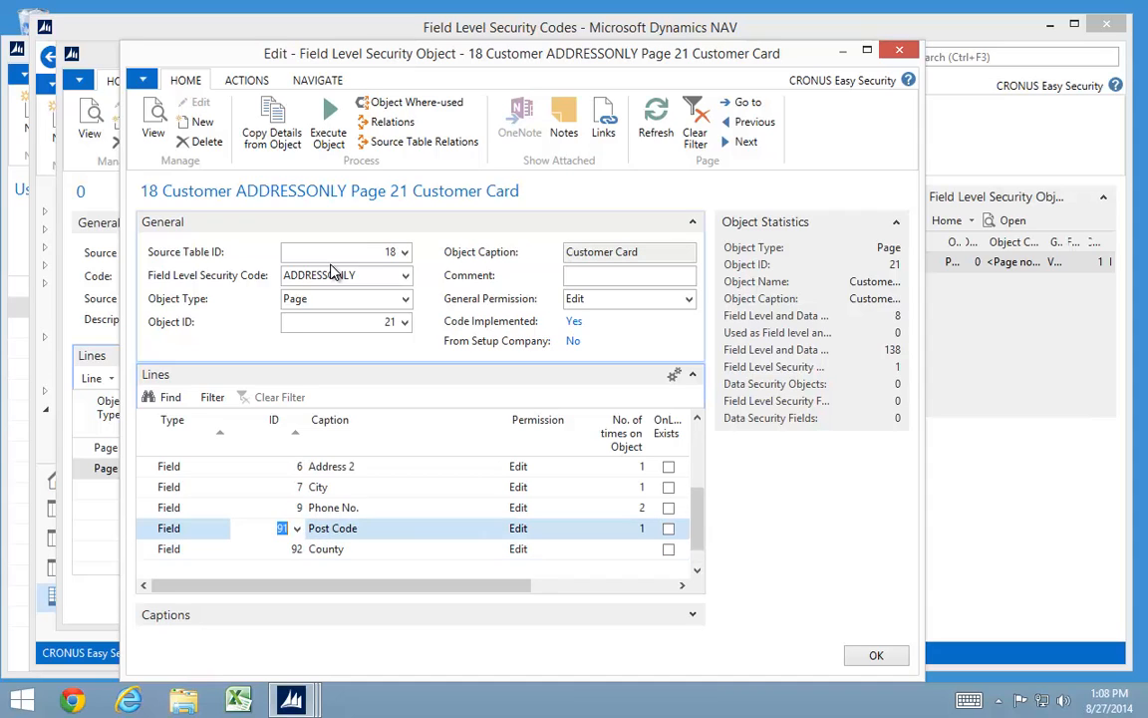
key("Up")
key("Up")
key("Up")
key("Up")
key("Up")
key("Up")
key("Tab")
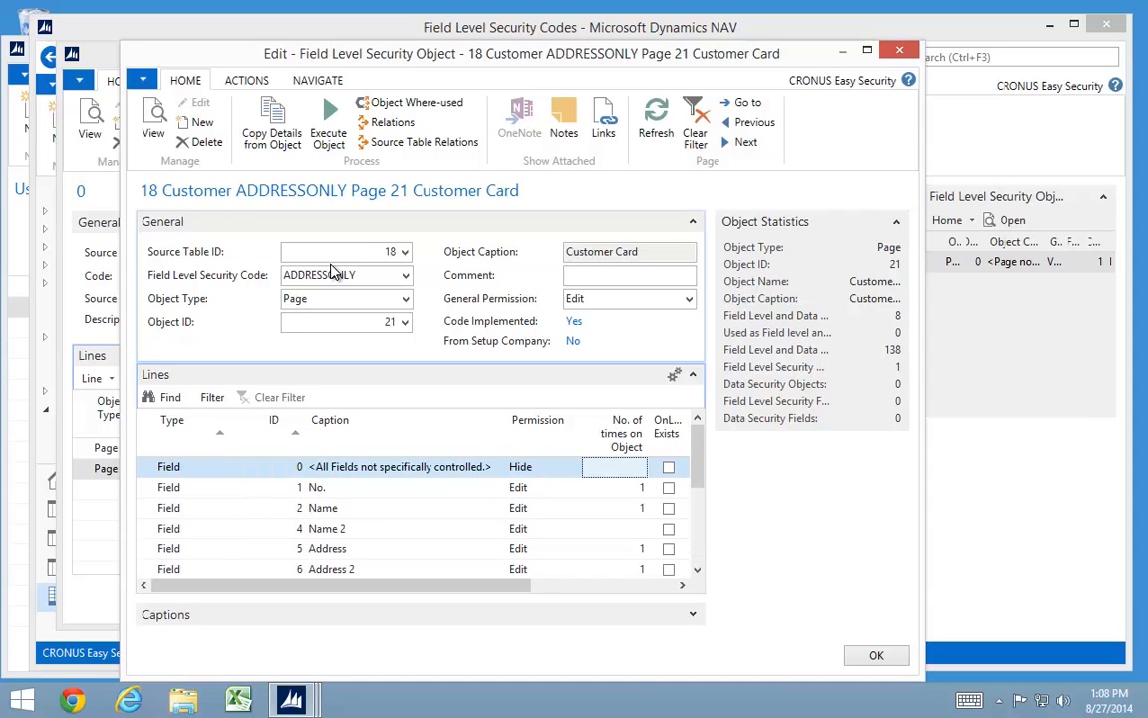
key("Down")
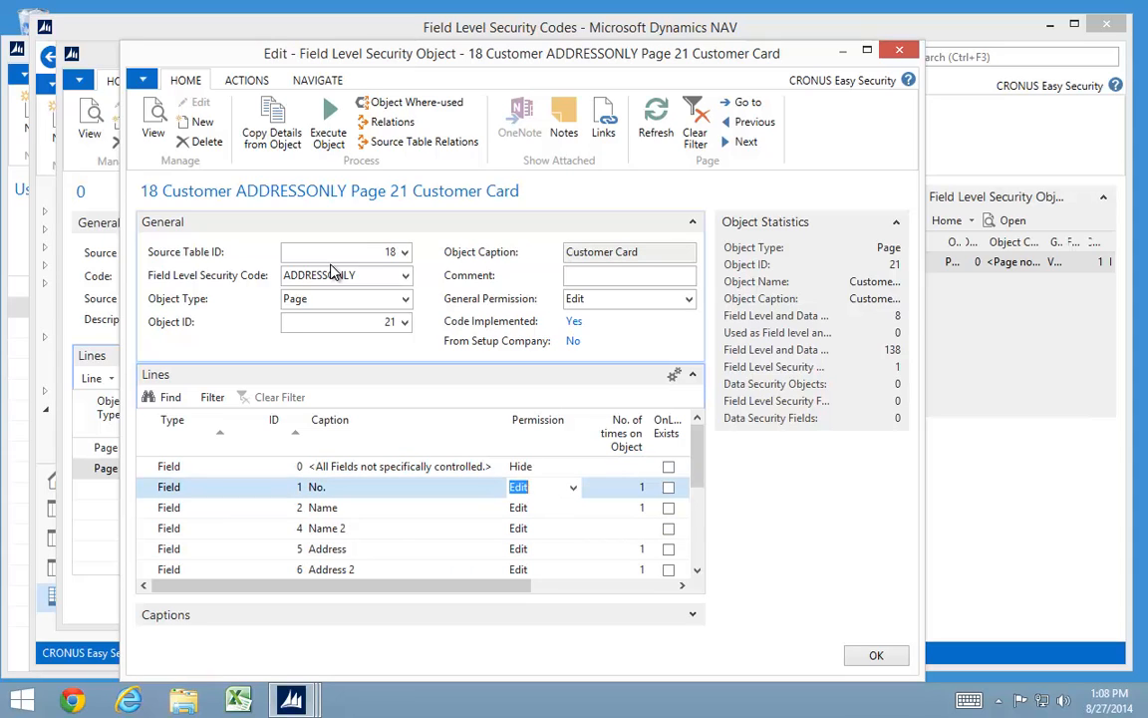
type("v")
key("Down")
type("v")
key("Down")
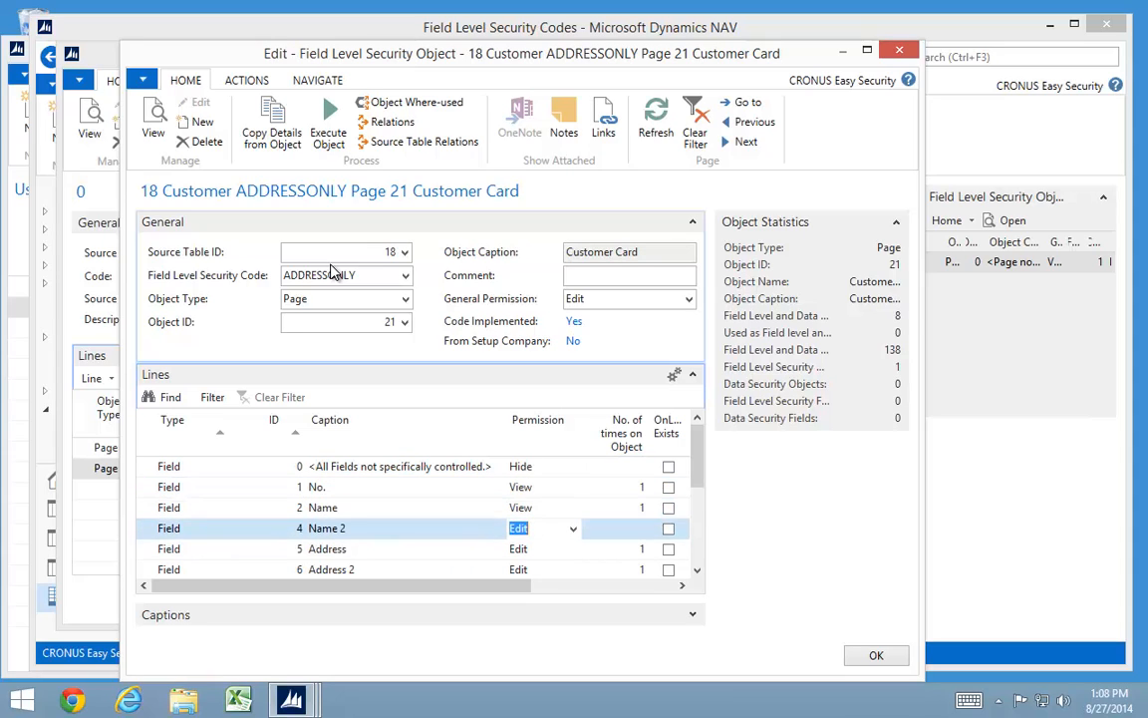
type("v")
key("Down")
key("Up")
key("Up")
key("Up")
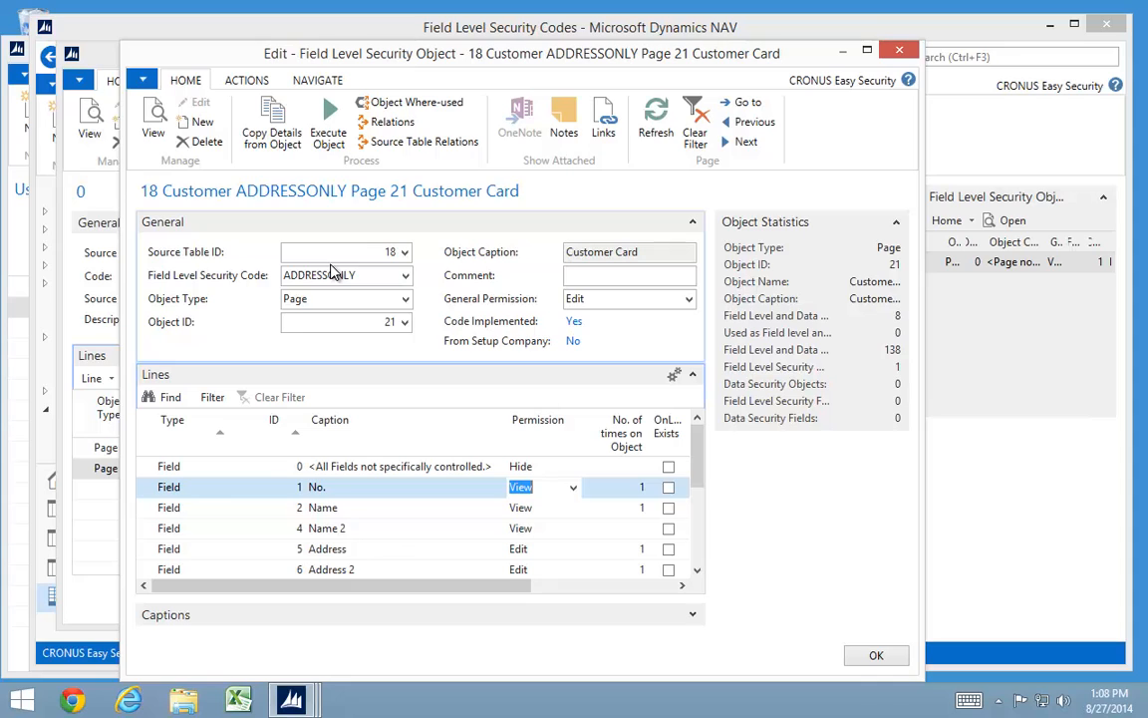
Step: Add a line of type Control with ID 0 for all controls not specifically controlled and set its permission to Hide
key("Down")
key("Down")
key("Down")
key("Down")
key("Down")
key("Down")
key("Down")
key("Down")
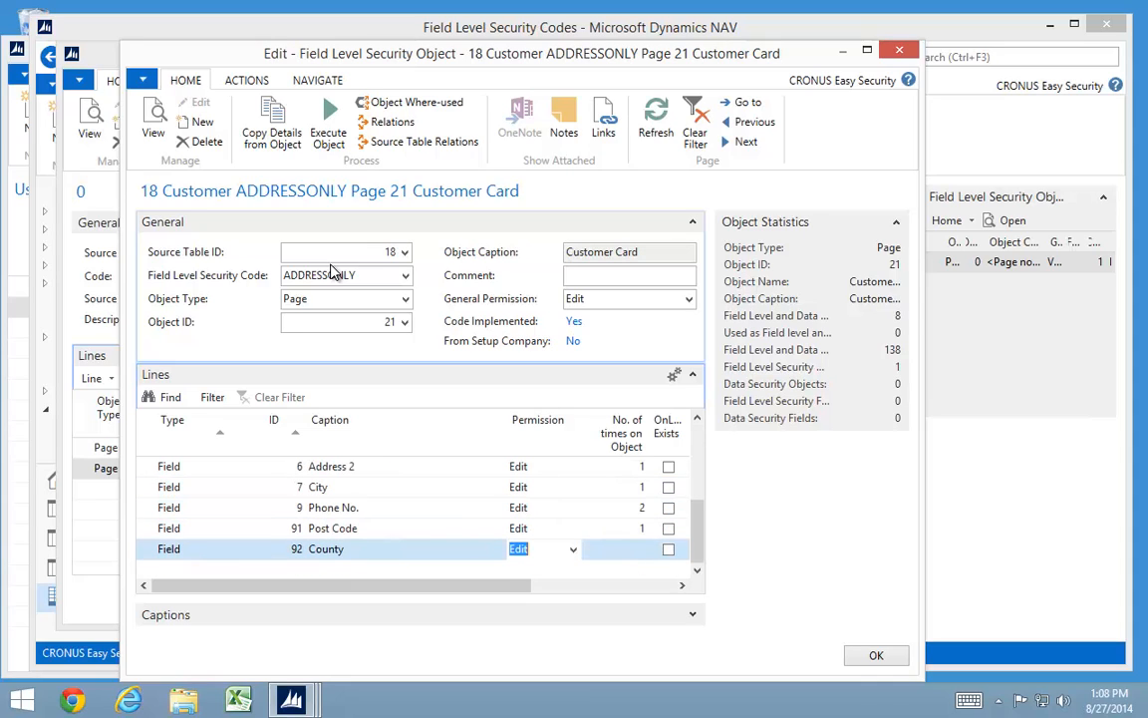
key("shift+Tab")
key("shift+Tab")
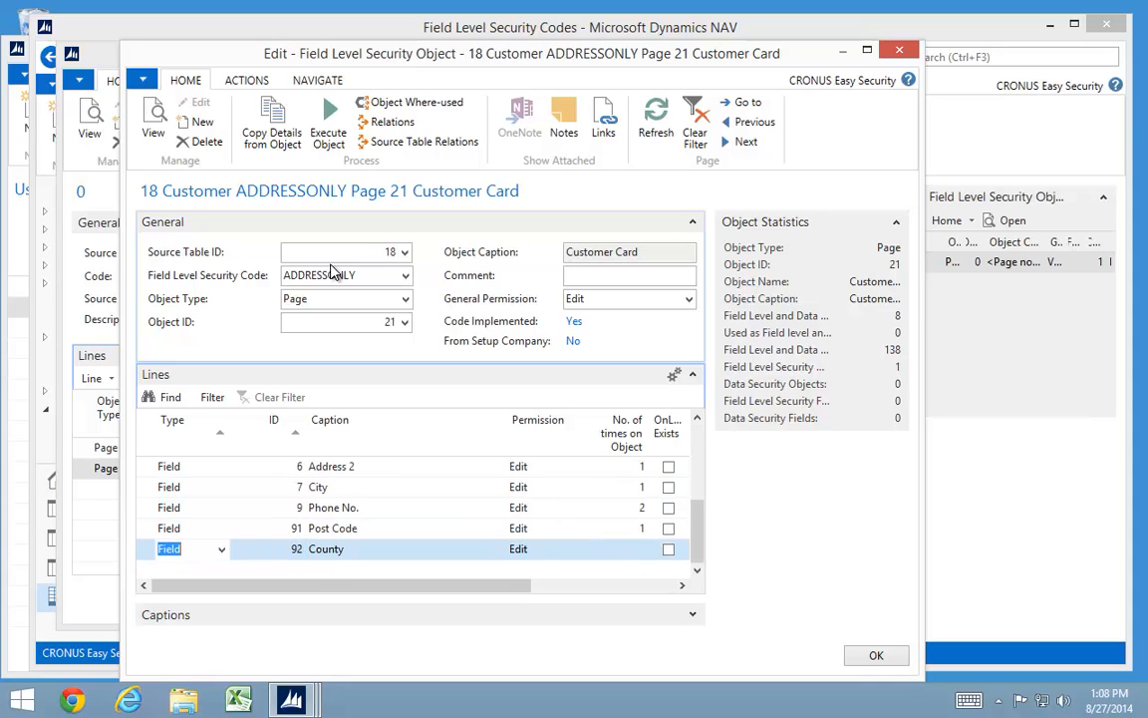
key("Down")
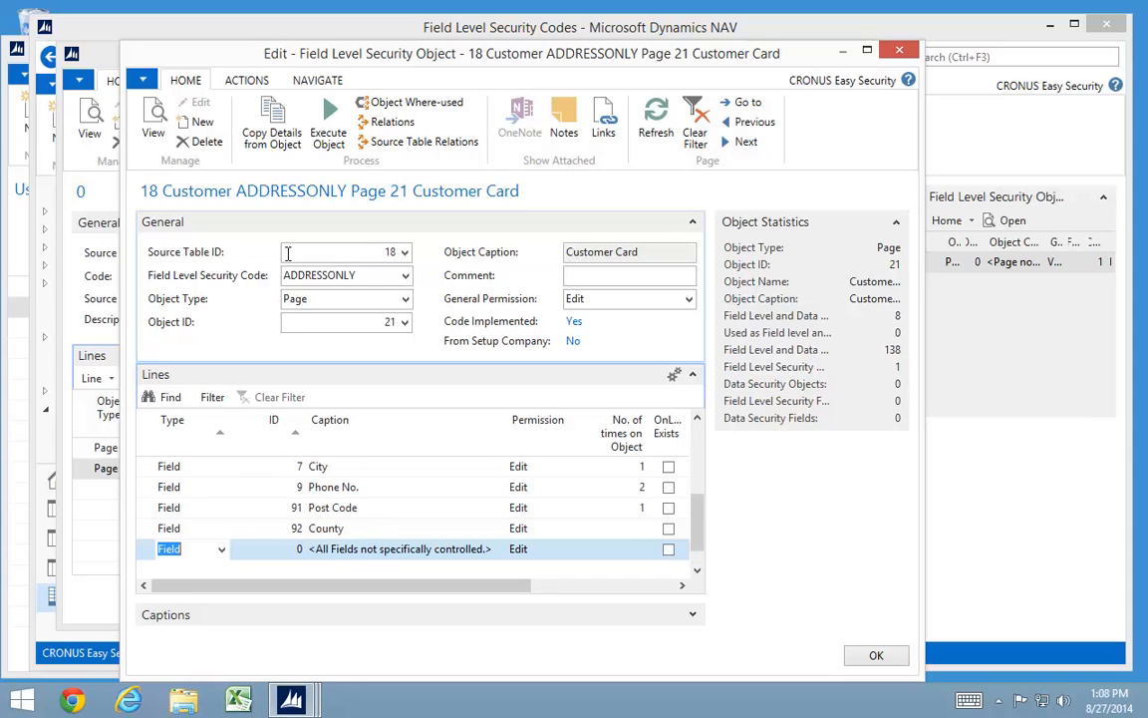
left_click(222, 550)
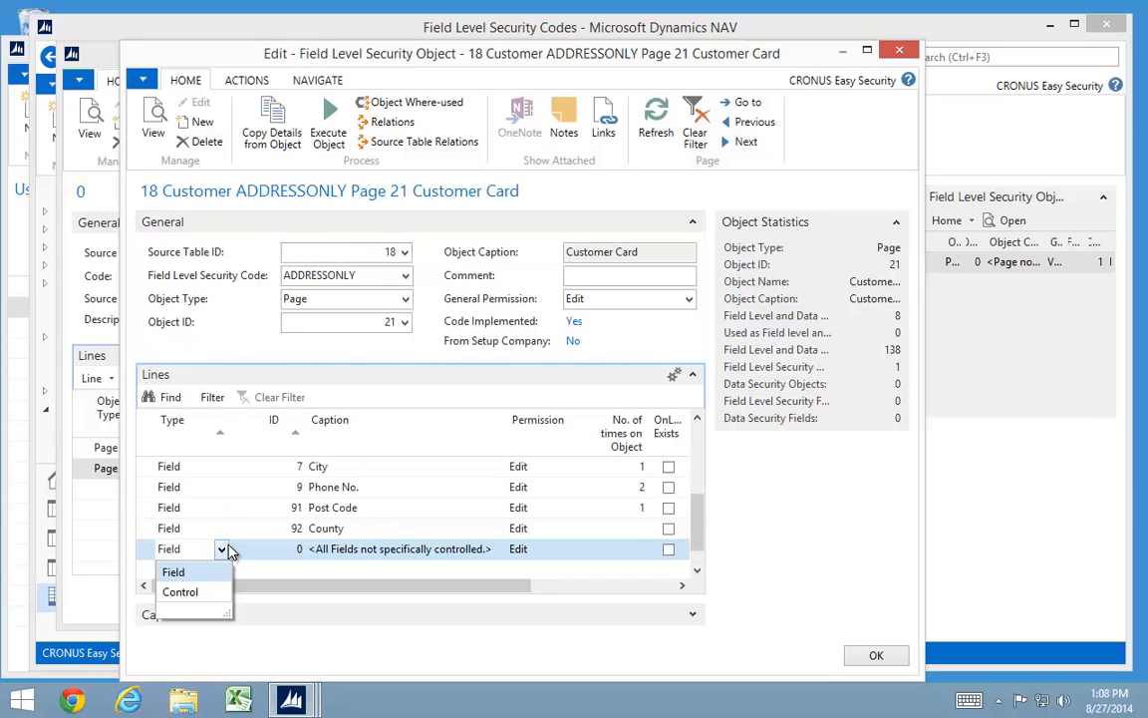
left_click(190, 594)
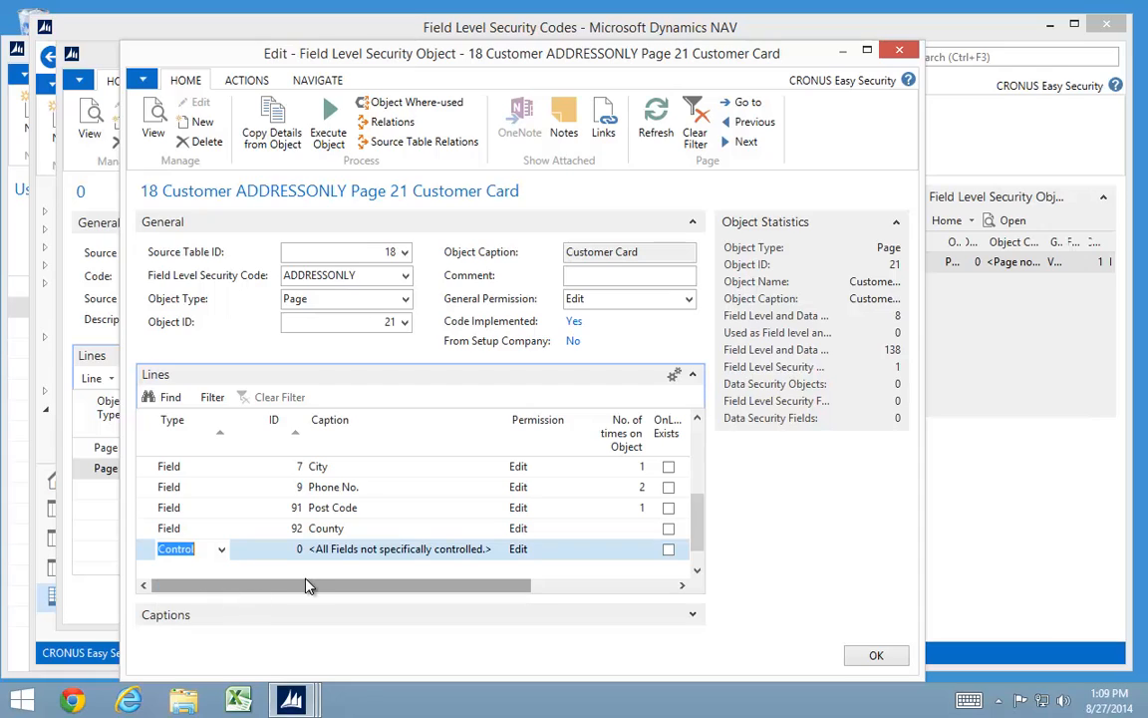
key("Tab")
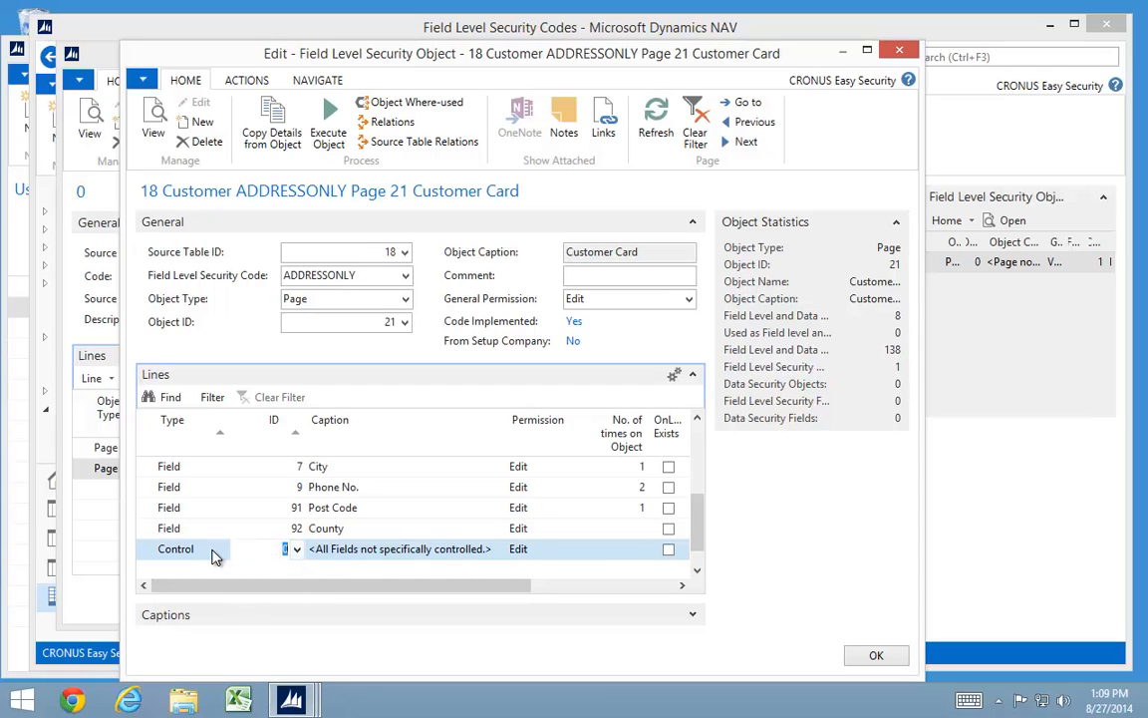
left_click(562, 555)
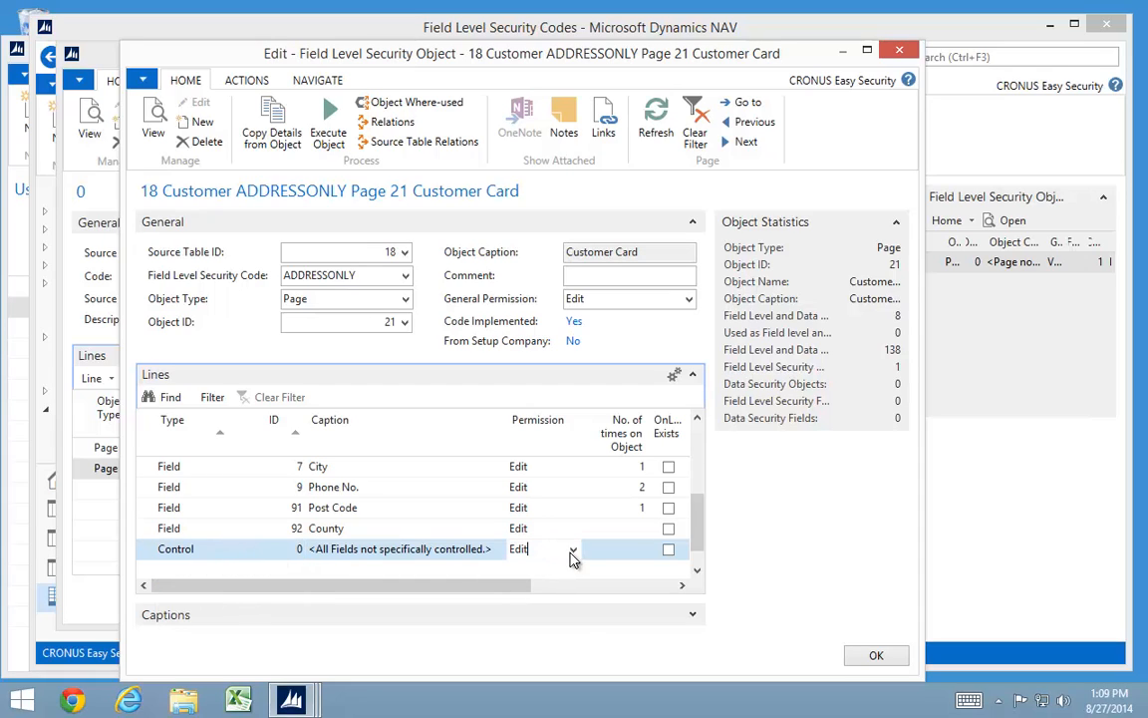
left_click(573, 553)
left_click(526, 610)
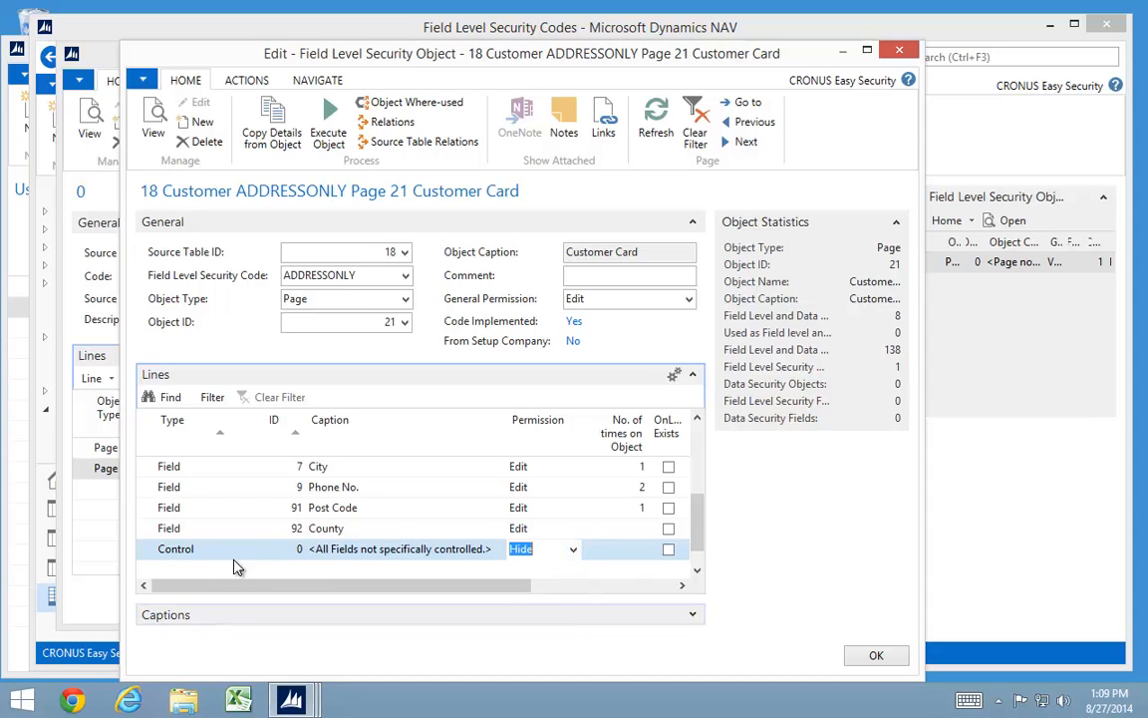
Step: Add a Control line for action 81 Ship-to Addresses with Edit permission
left_click(220, 574)
left_click(222, 569)
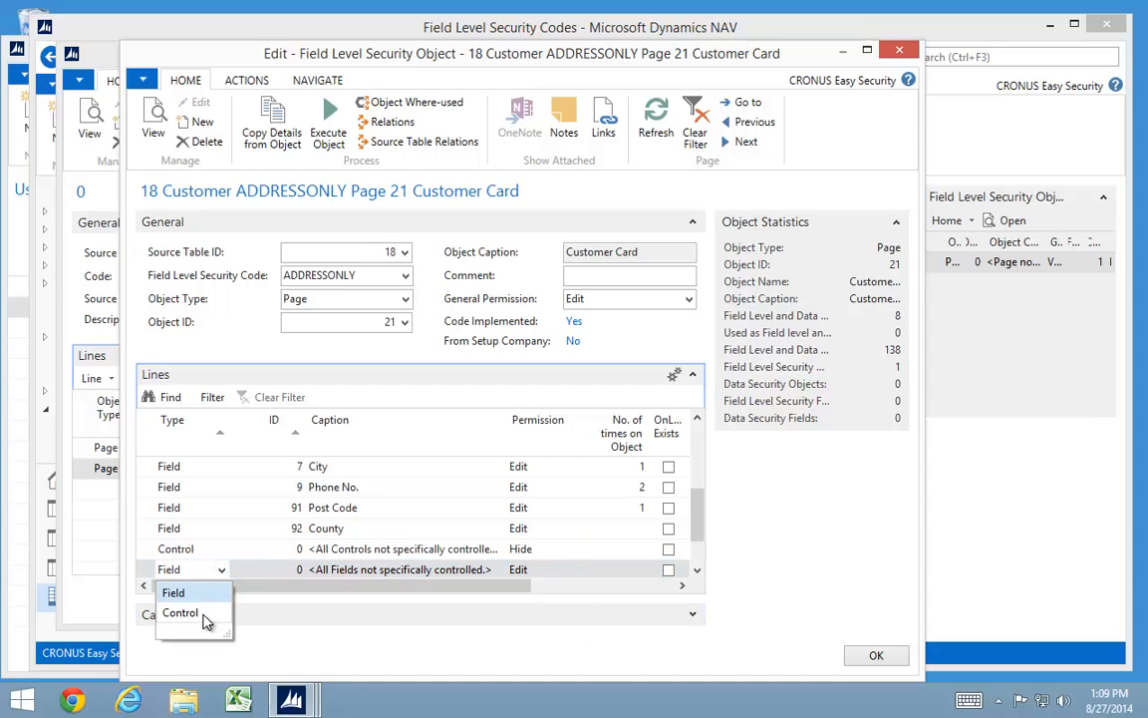
left_click(203, 615)
left_click(301, 570)
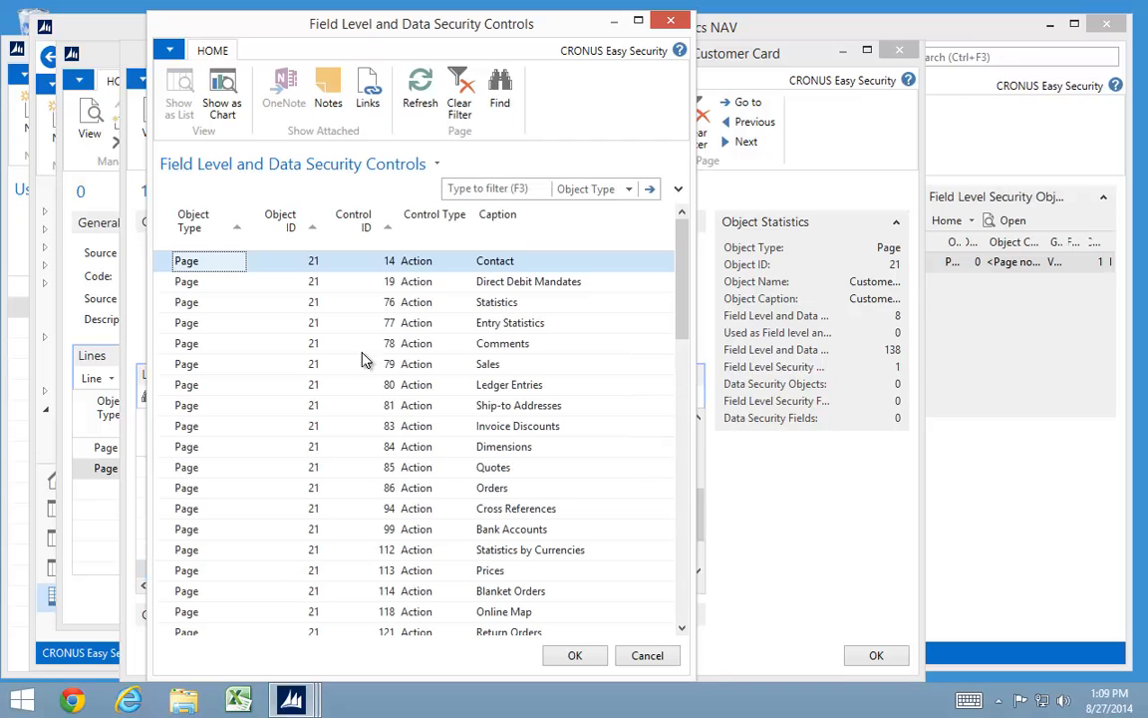
left_click(511, 407)
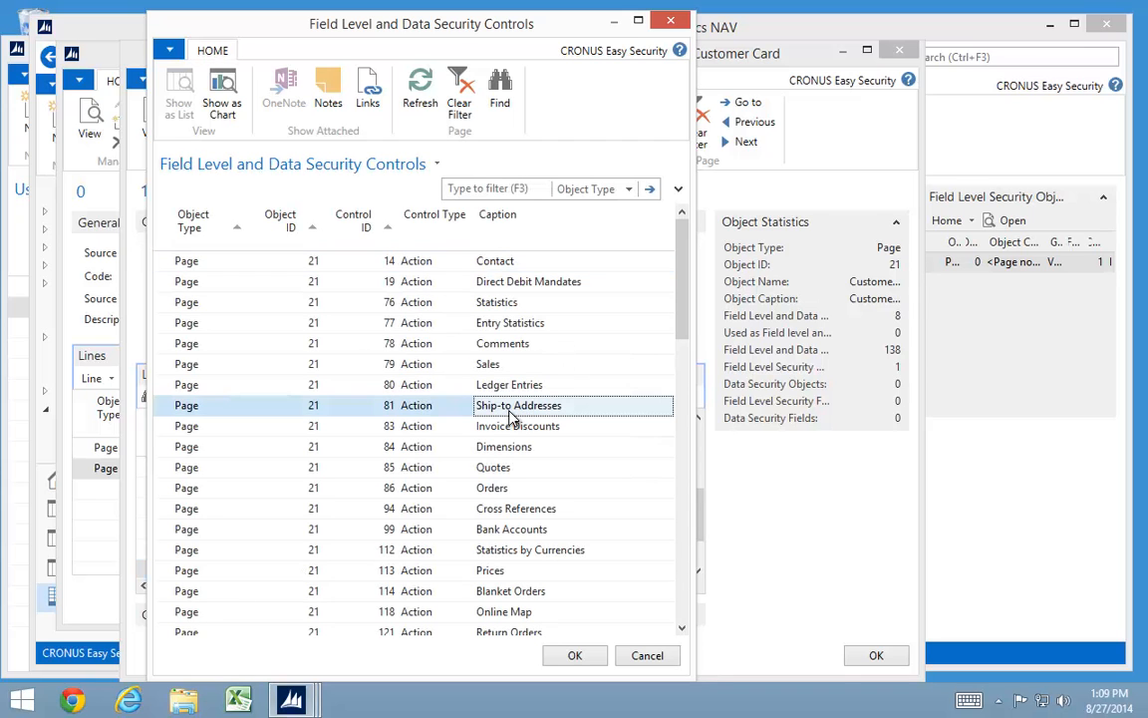
double_click(510, 415)
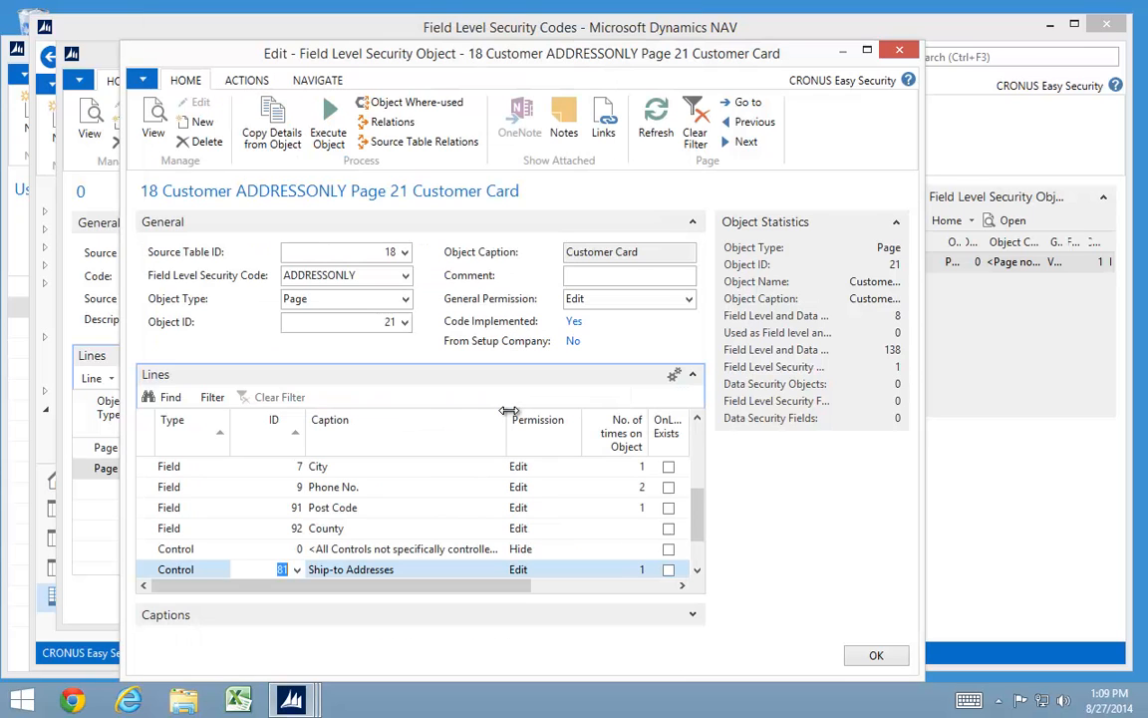
key("Return")
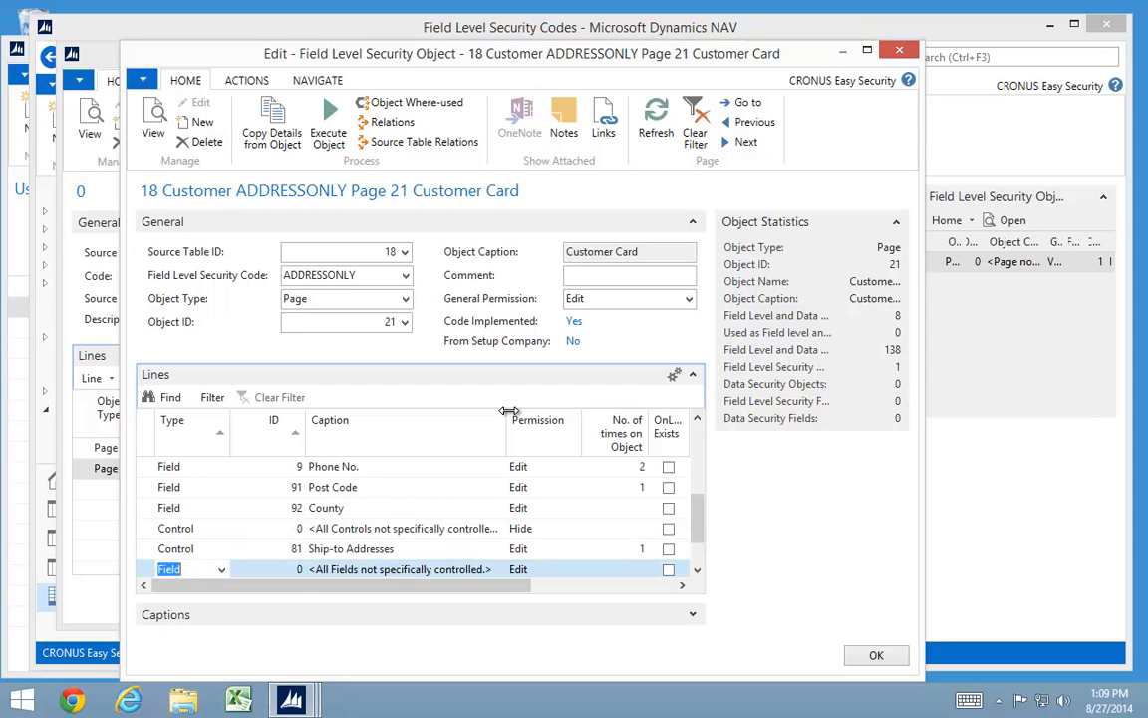
Step: Add a Control line for action 78 Comments with Edit permission
type("c")
key("Tab")
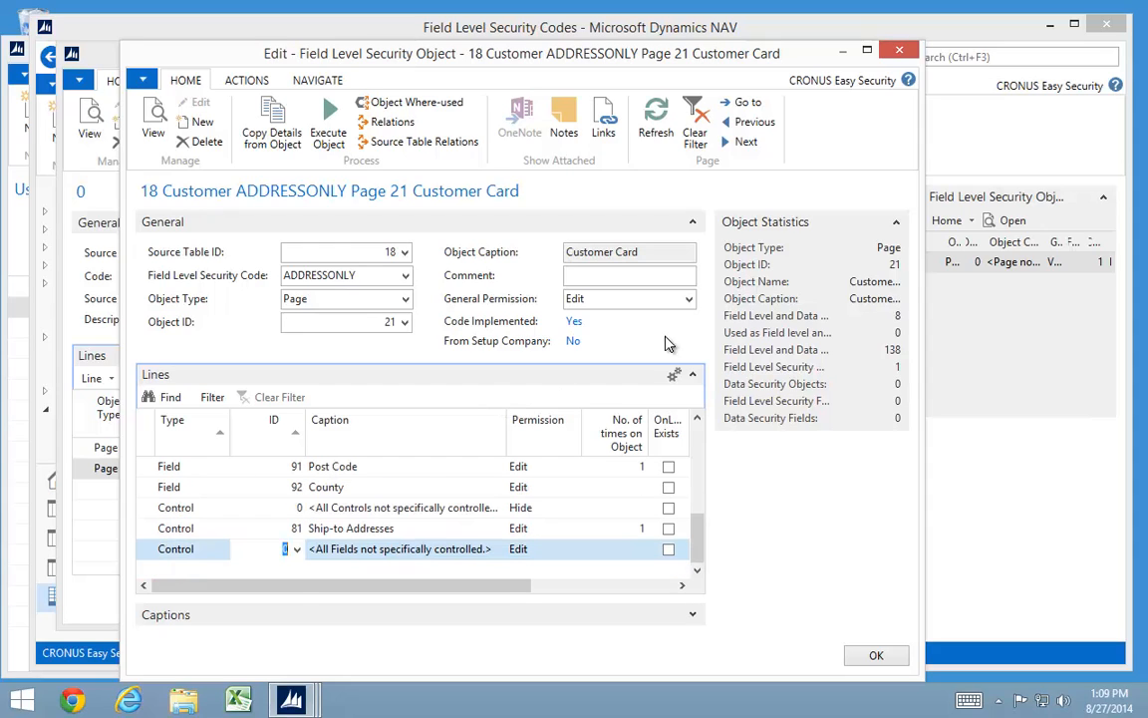
left_click(296, 549)
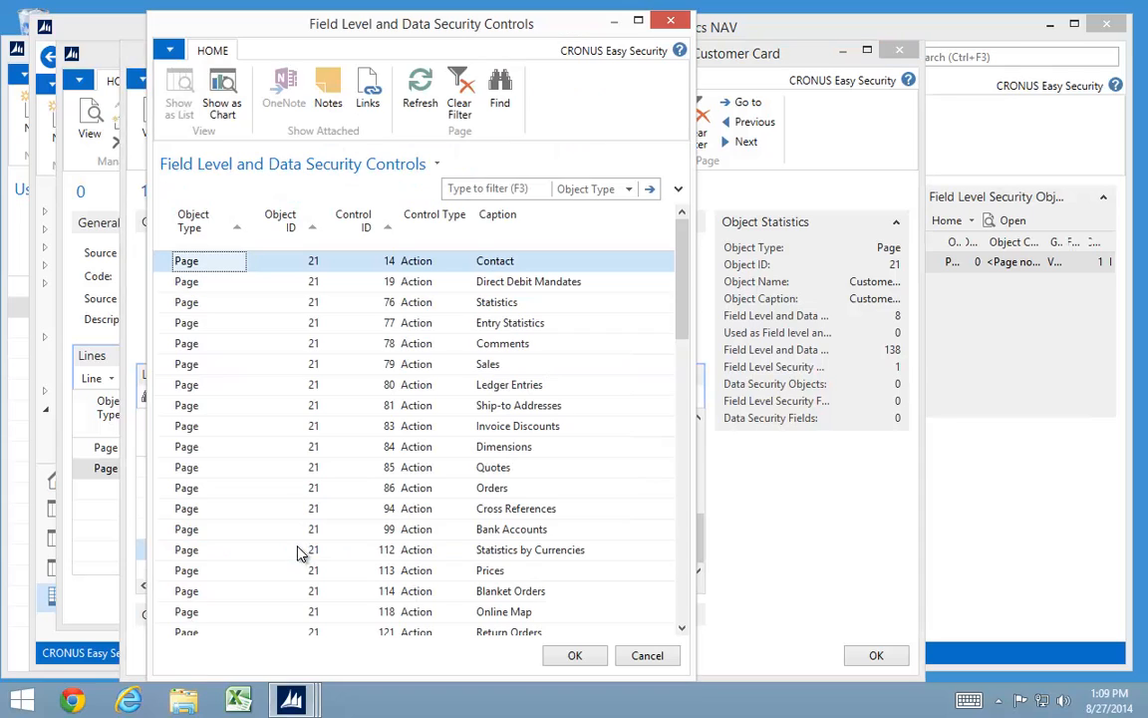
left_click(495, 345)
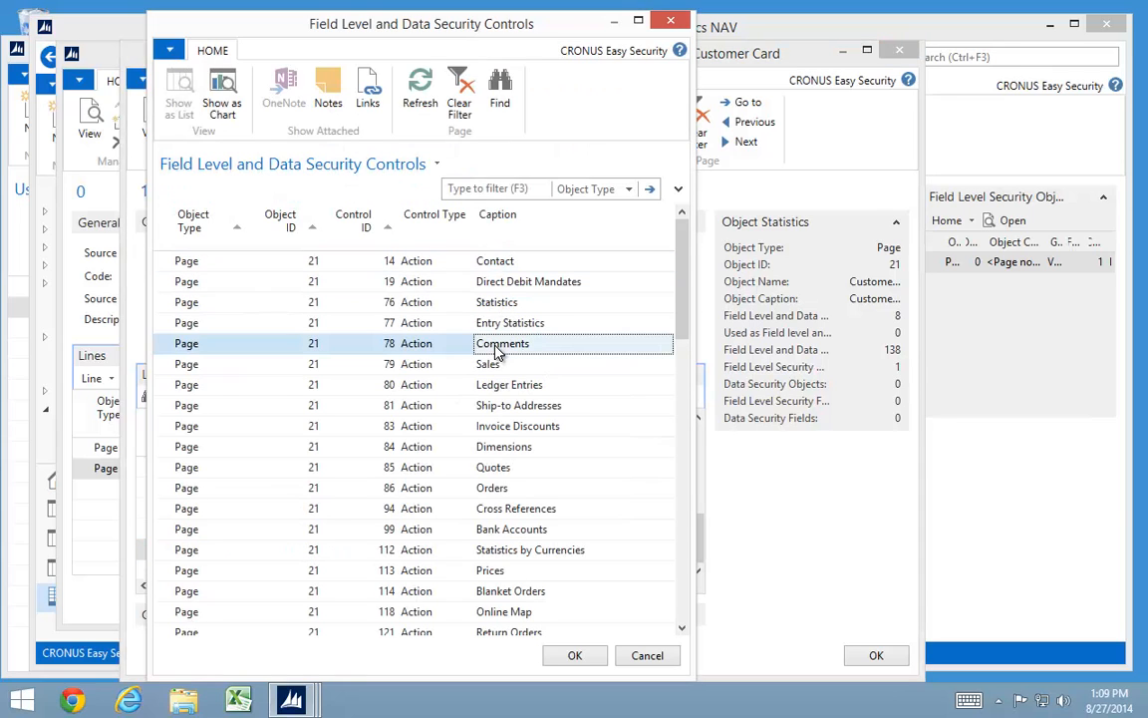
double_click(495, 345)
key("Up")
key("Up")
key("Up")
key("Up")
key("Up")
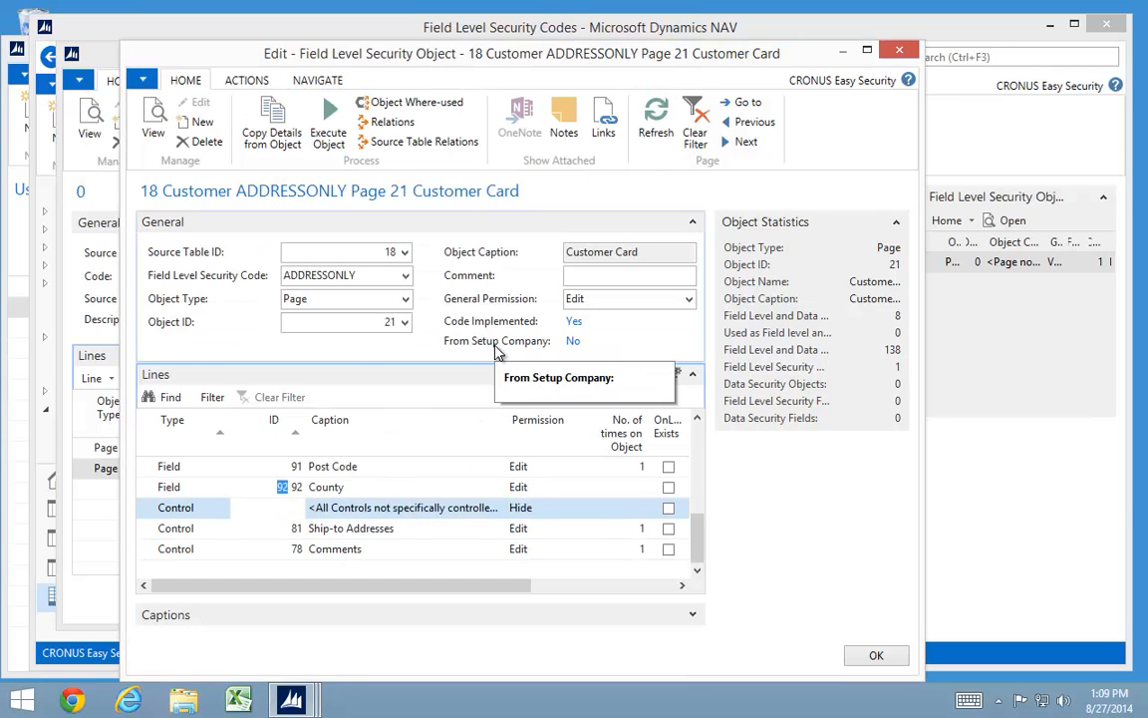
Step: Review the Customer Card security lines and the ADDRESSONLY code's page lines, and close both the object and the code
key("Down")
key("Down")
key("Down")
key("Down")
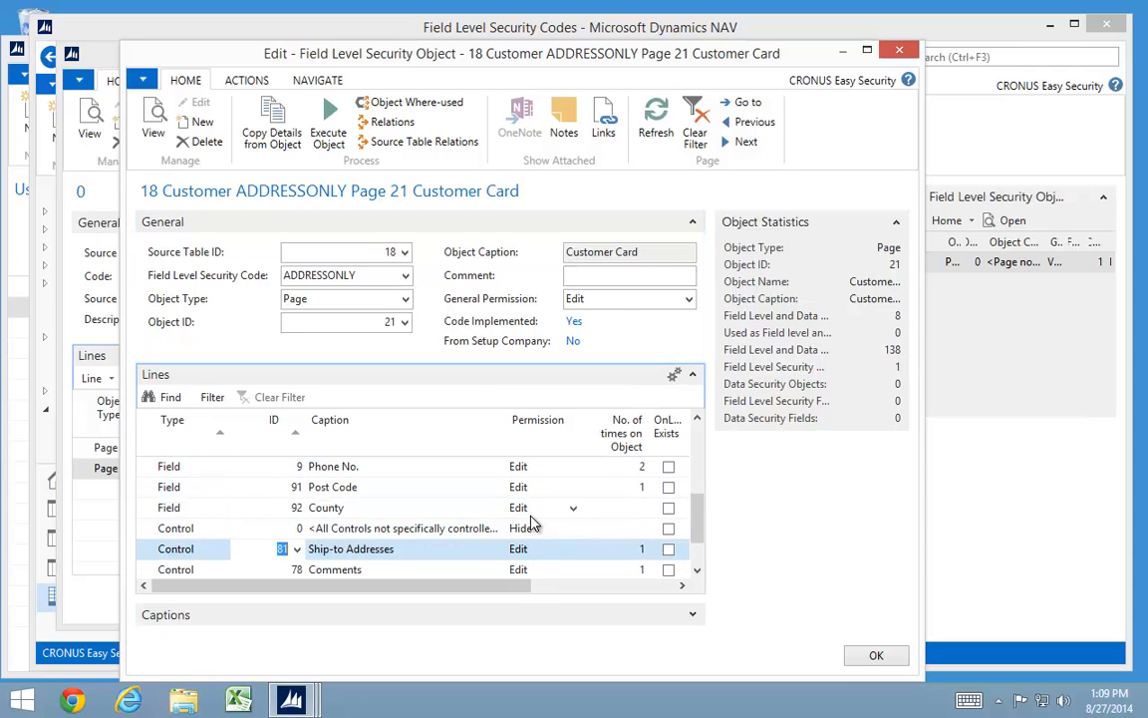
key("Escape")
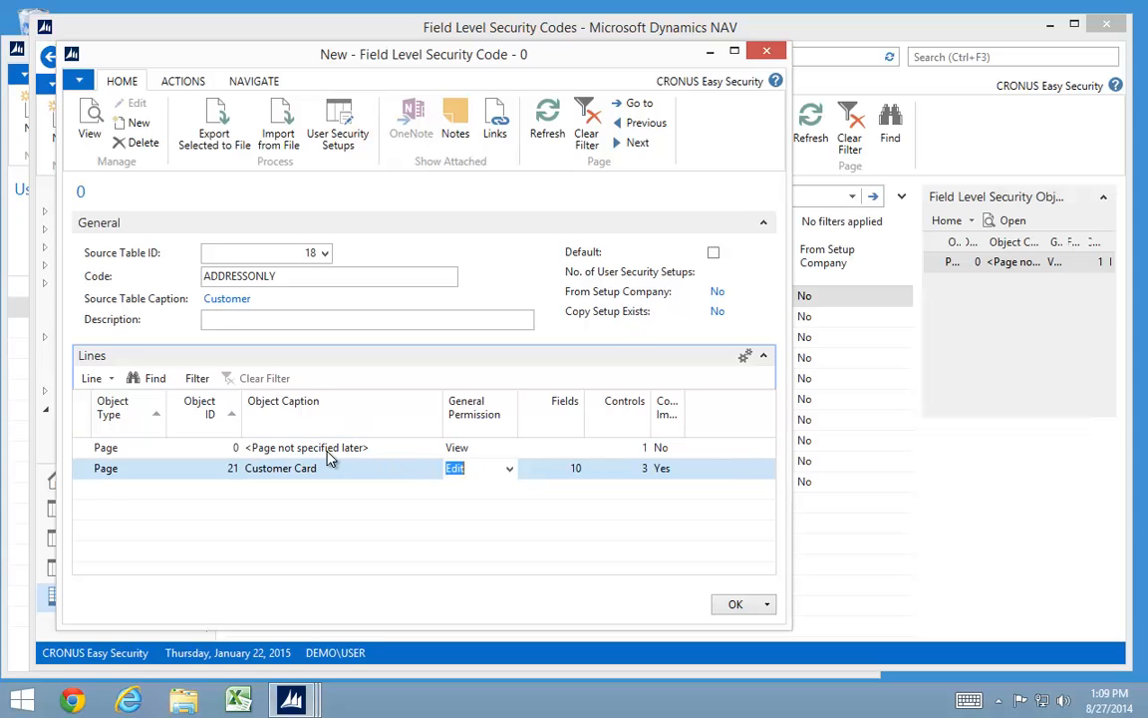
left_click(635, 451)
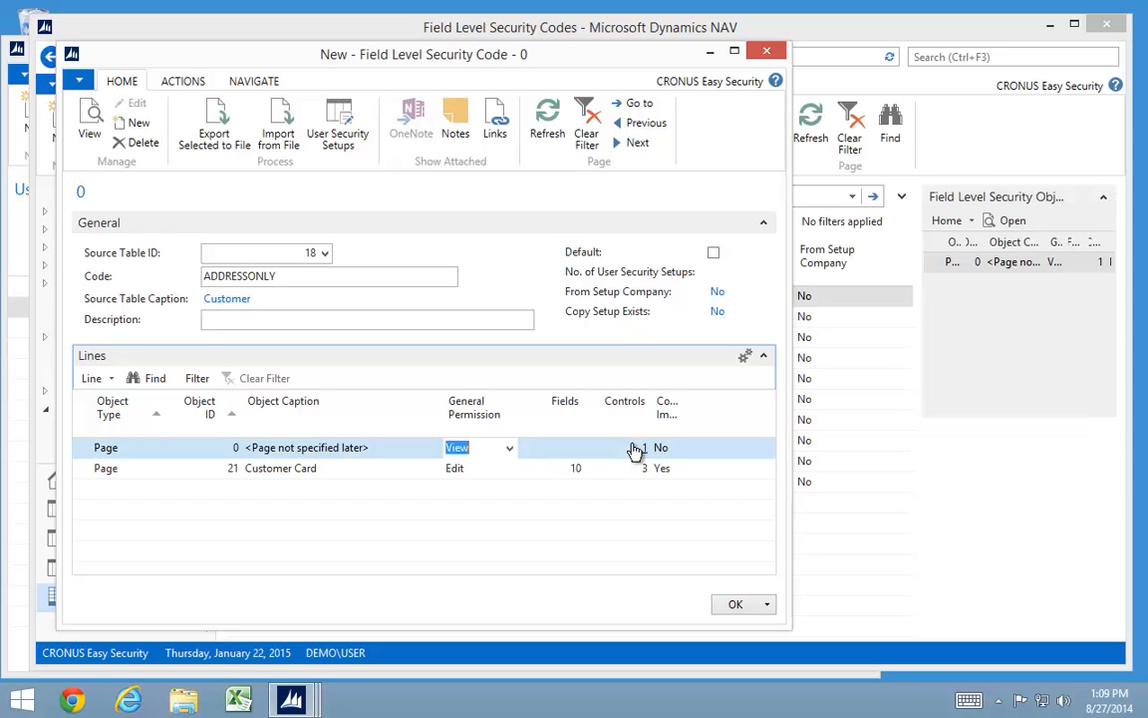
key("Return")
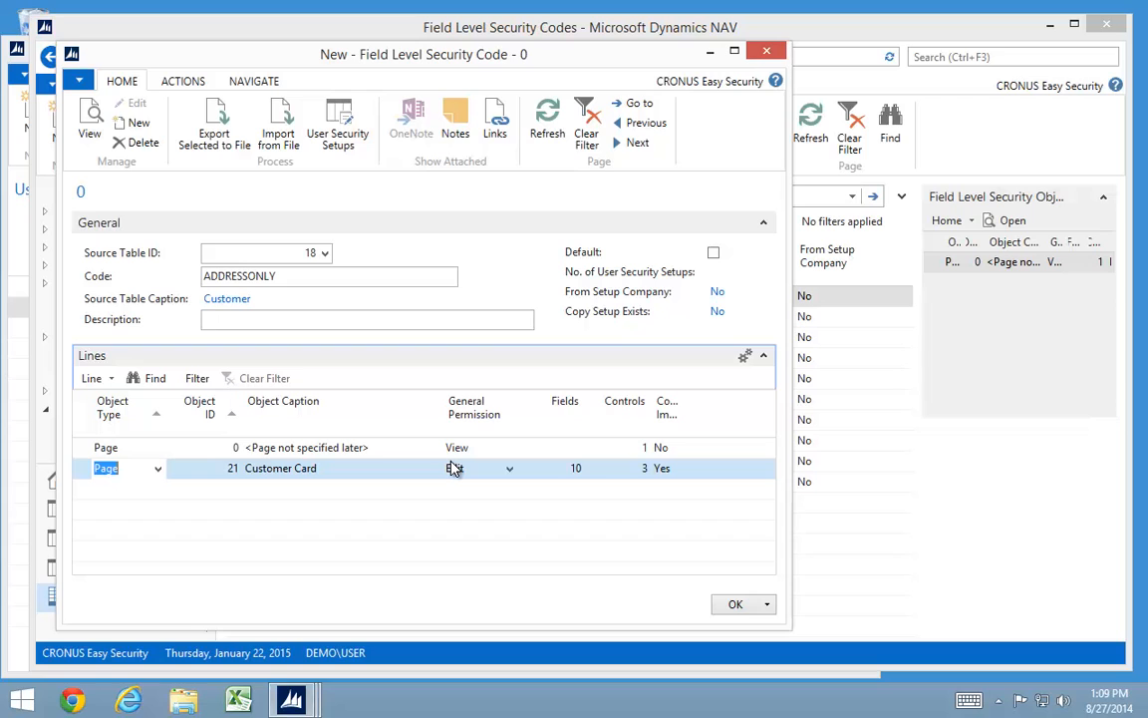
key("Escape")
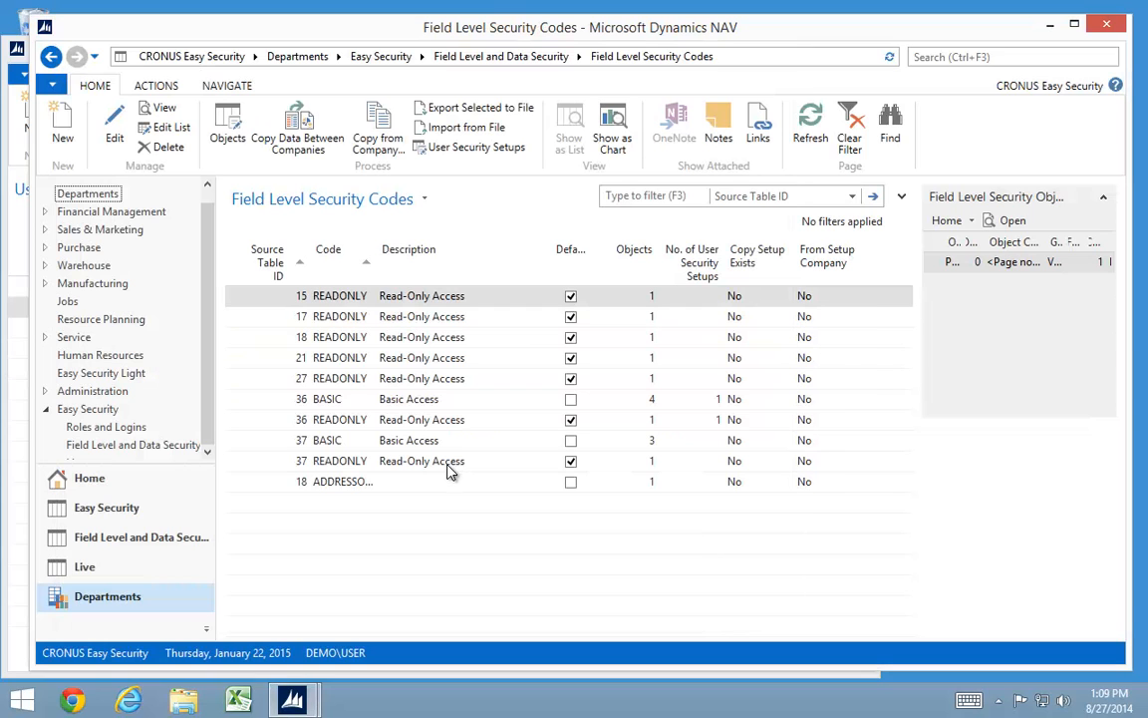
Step: Add a User Security Setup line for DEMO\USER with source table 18 Customer
left_click(15, 335)
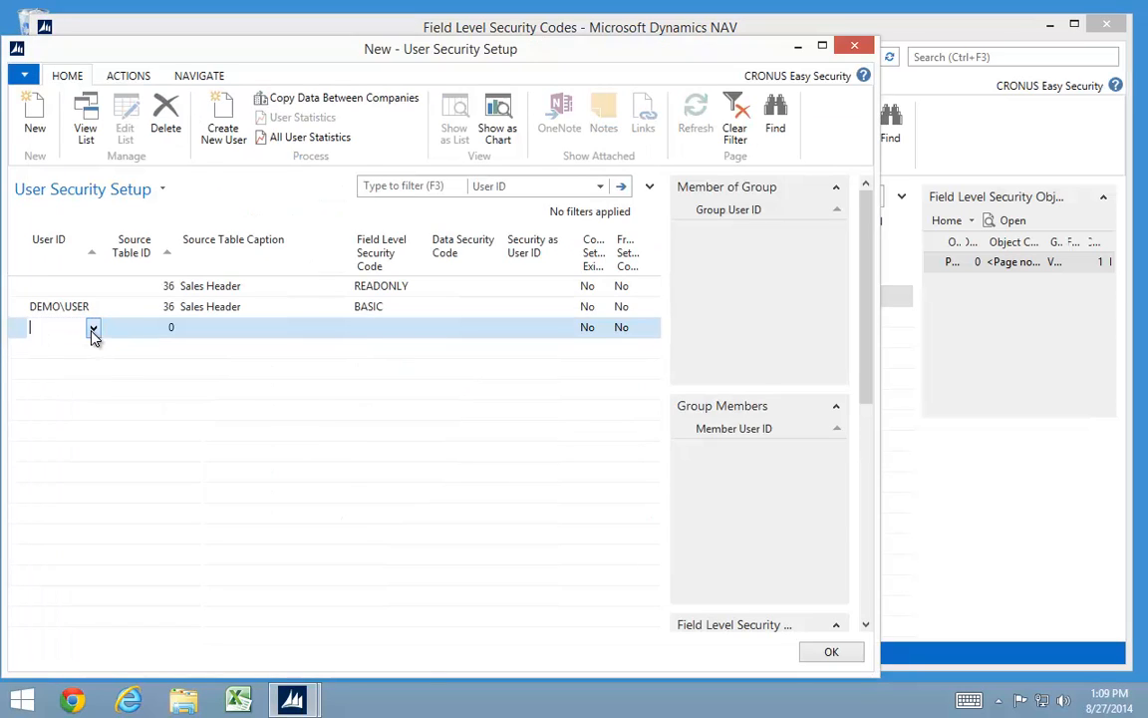
left_click(92, 332)
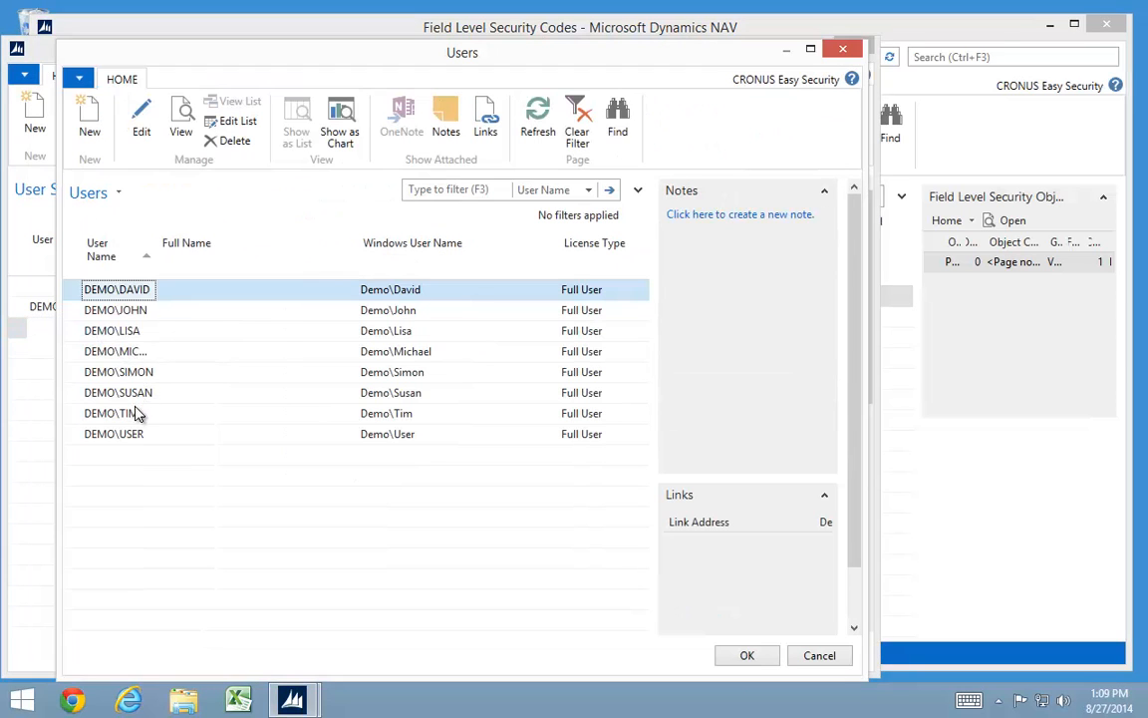
left_click(129, 436)
double_click(128, 439)
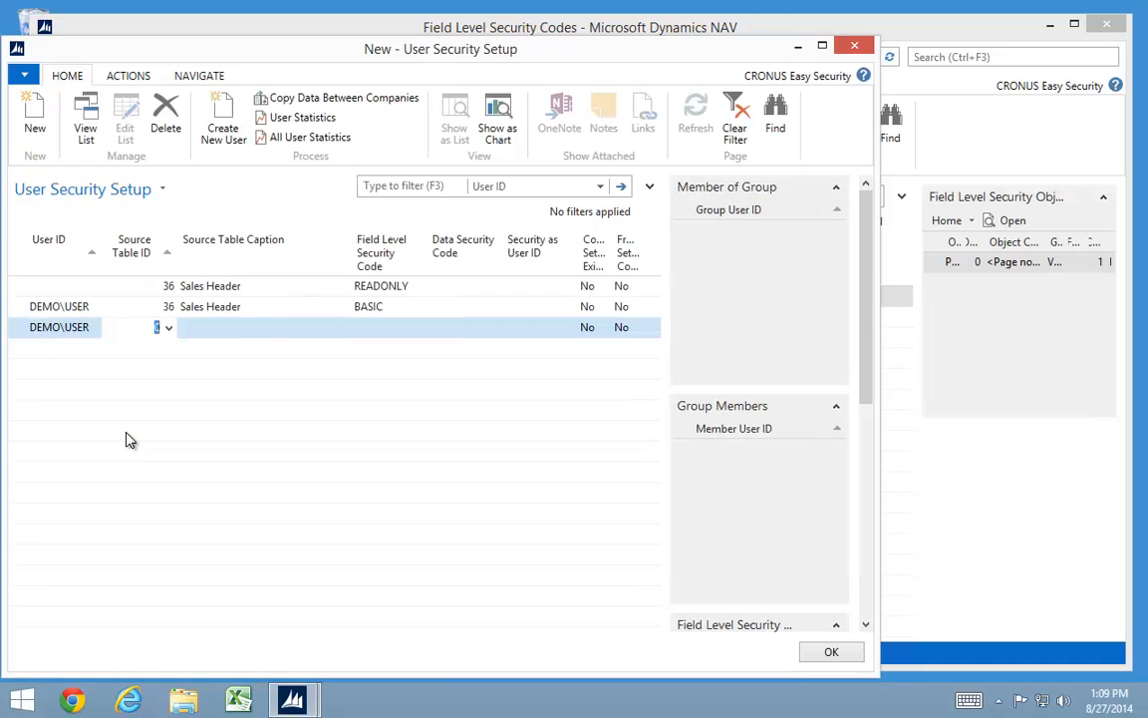
type("18")
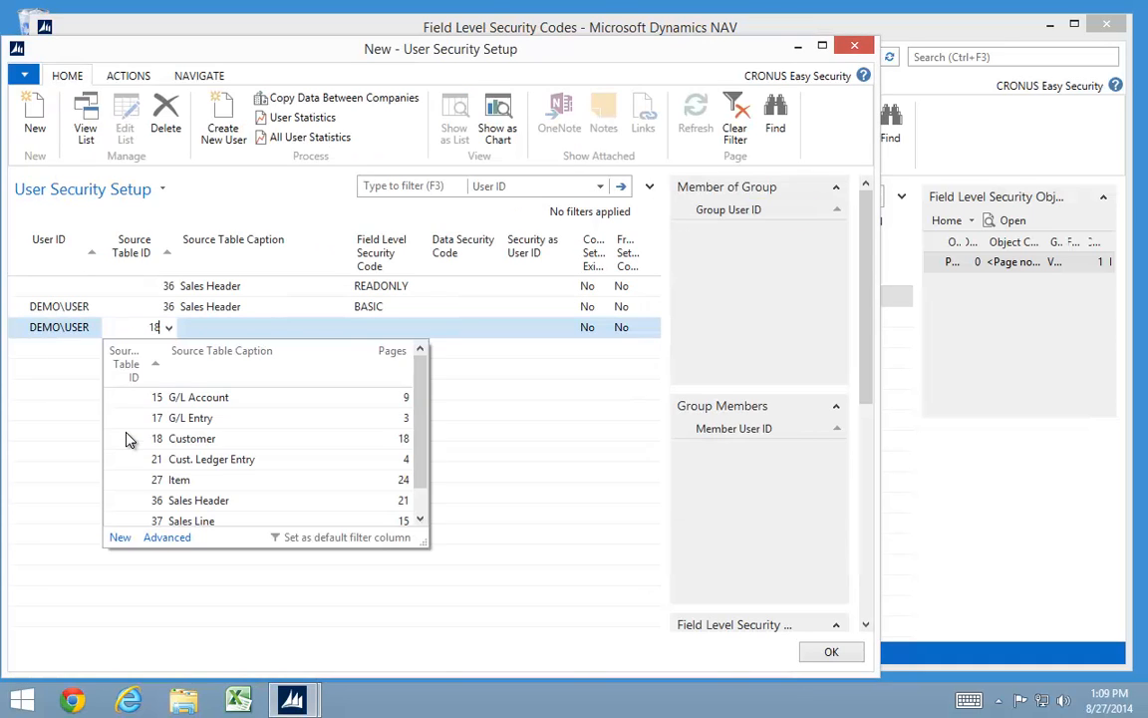
key("Tab")
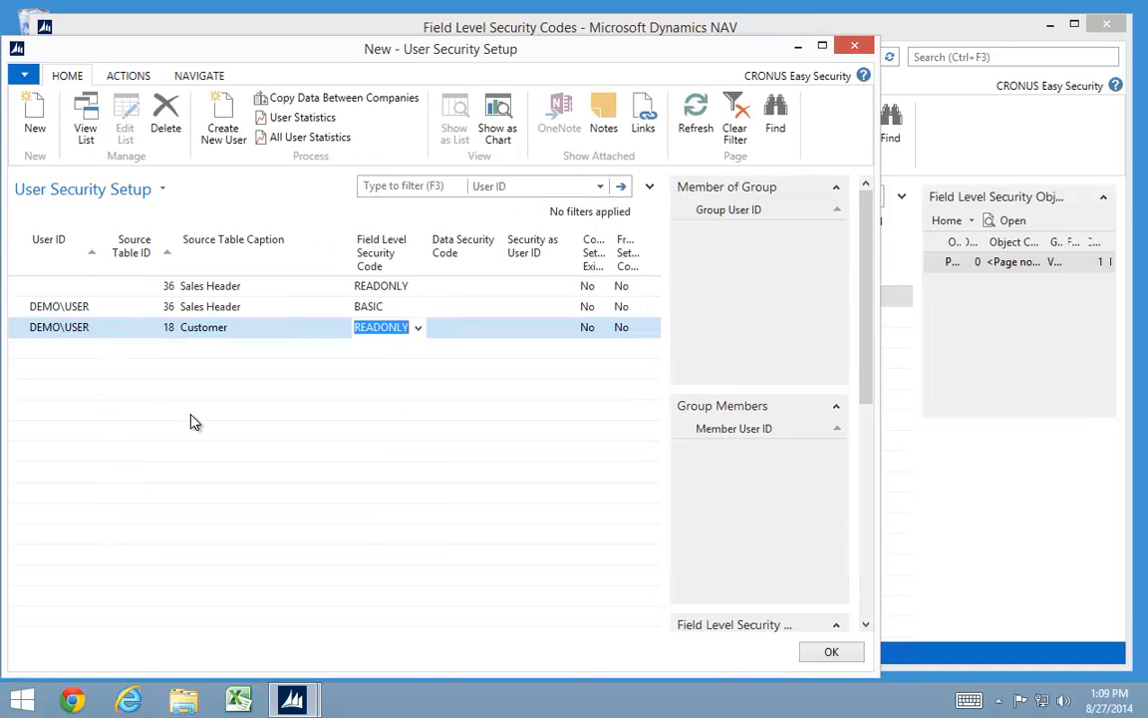
Step: Assign the ADDRESSONLY field level security code to the new Customer table line and commit the line
left_click(417, 328)
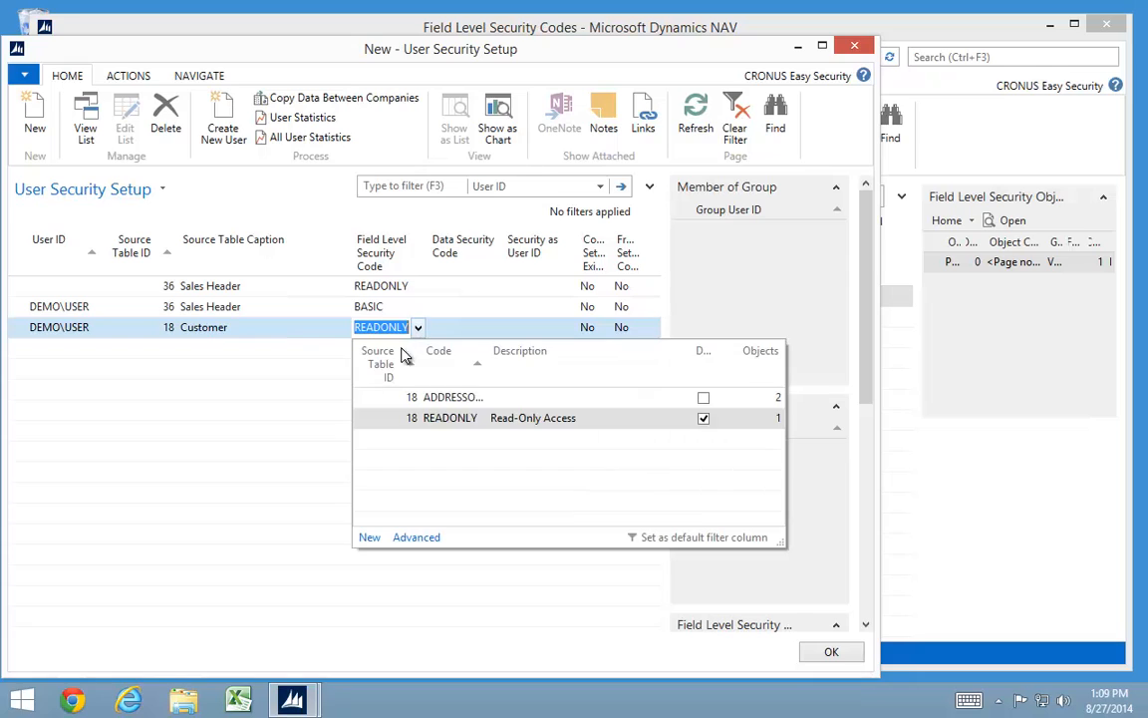
left_click(442, 398)
key("Tab")
key("Up")
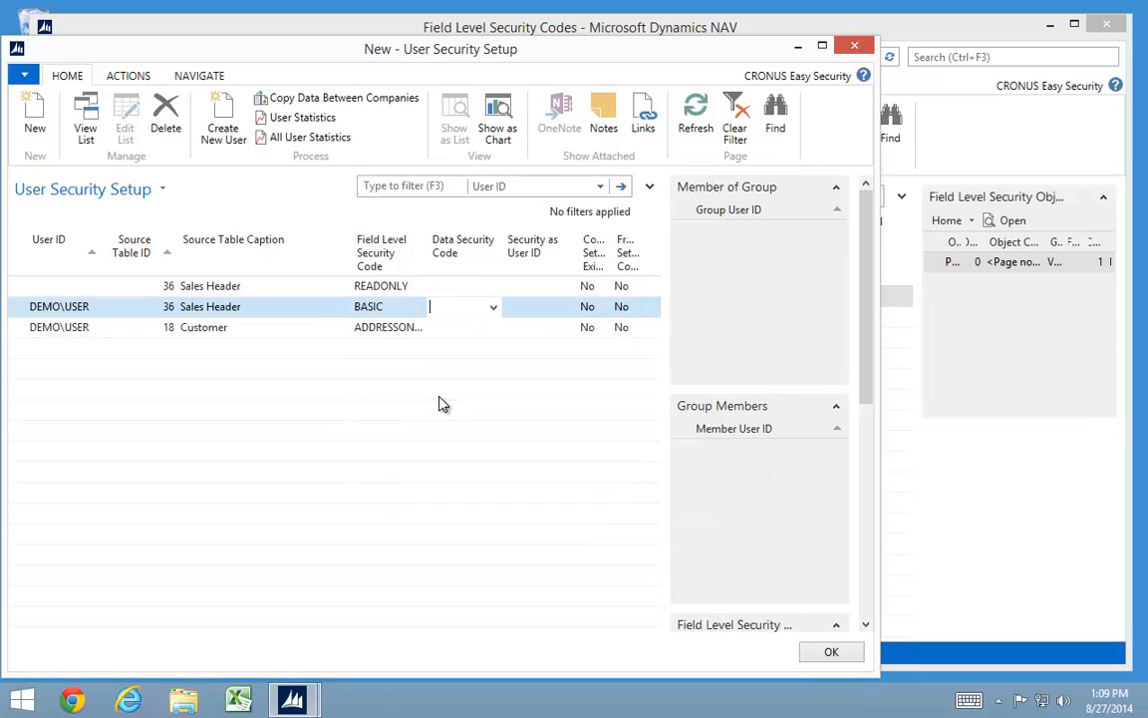
key("Up")
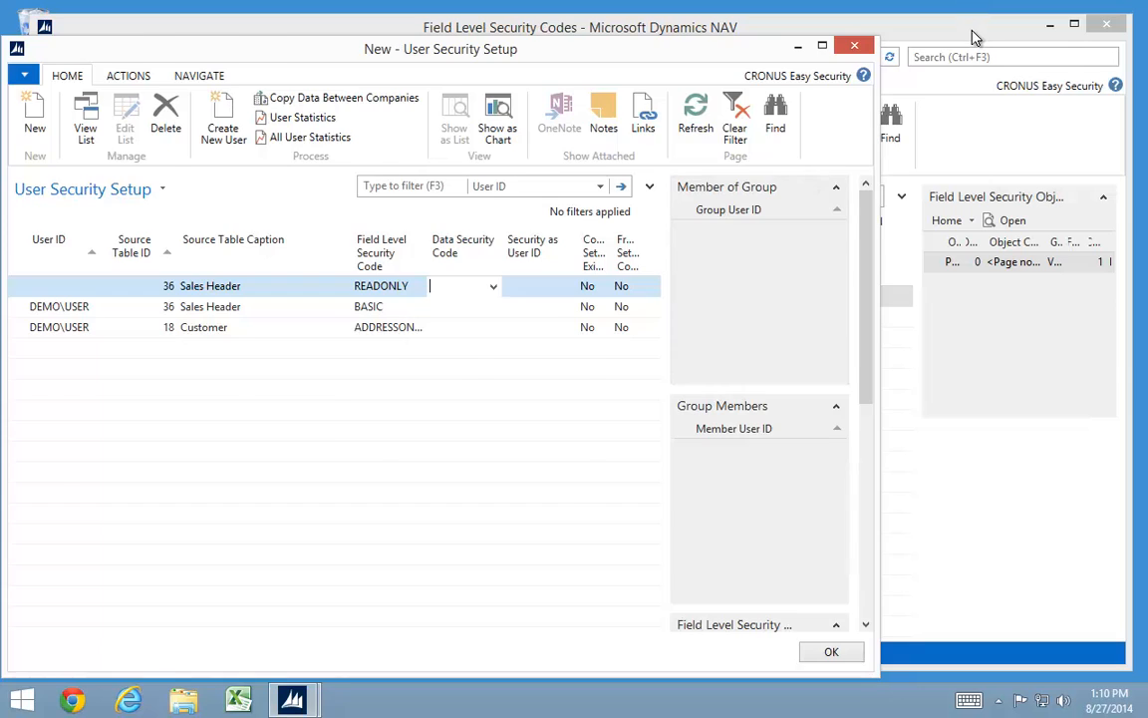
Step: Return to the main window, go to the Order Processing customers list and open the card of The Cannon Group PLC
left_click(855, 45)
left_click(95, 229)
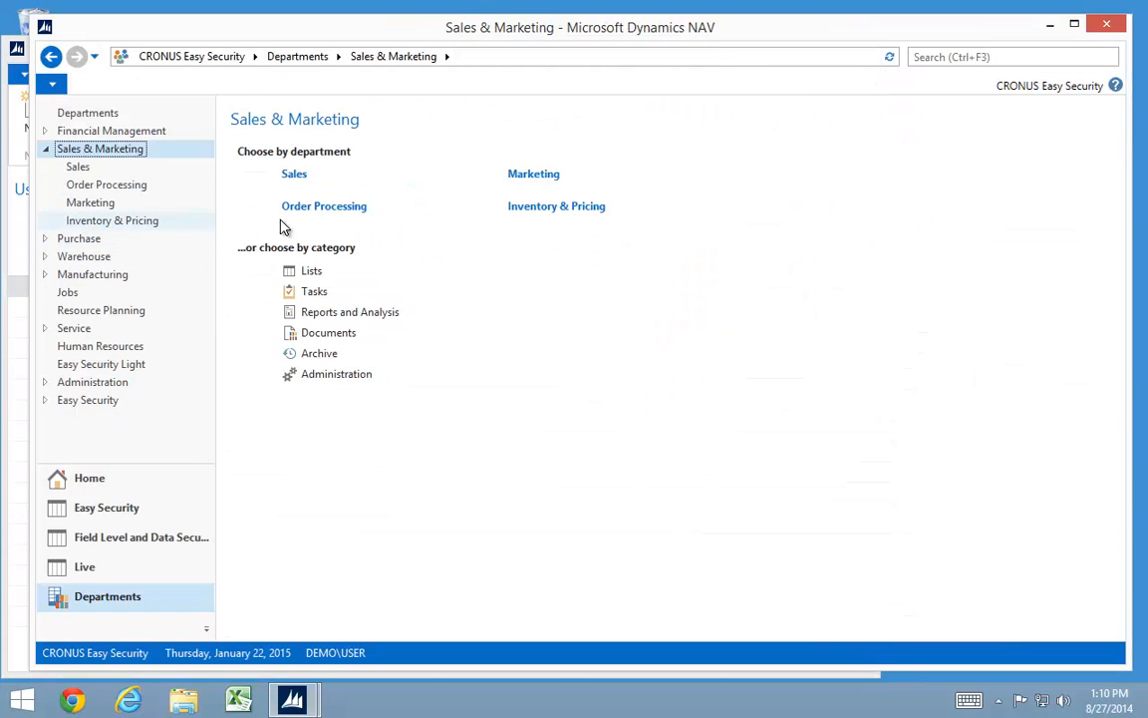
left_click(308, 205)
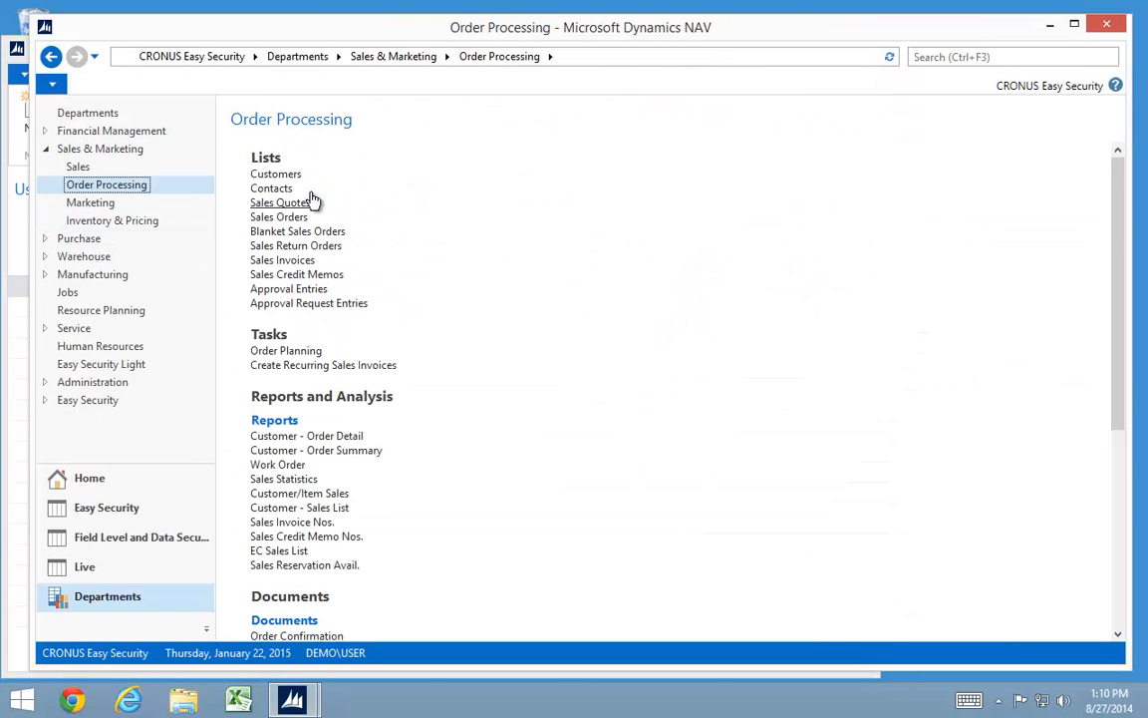
left_click(259, 173)
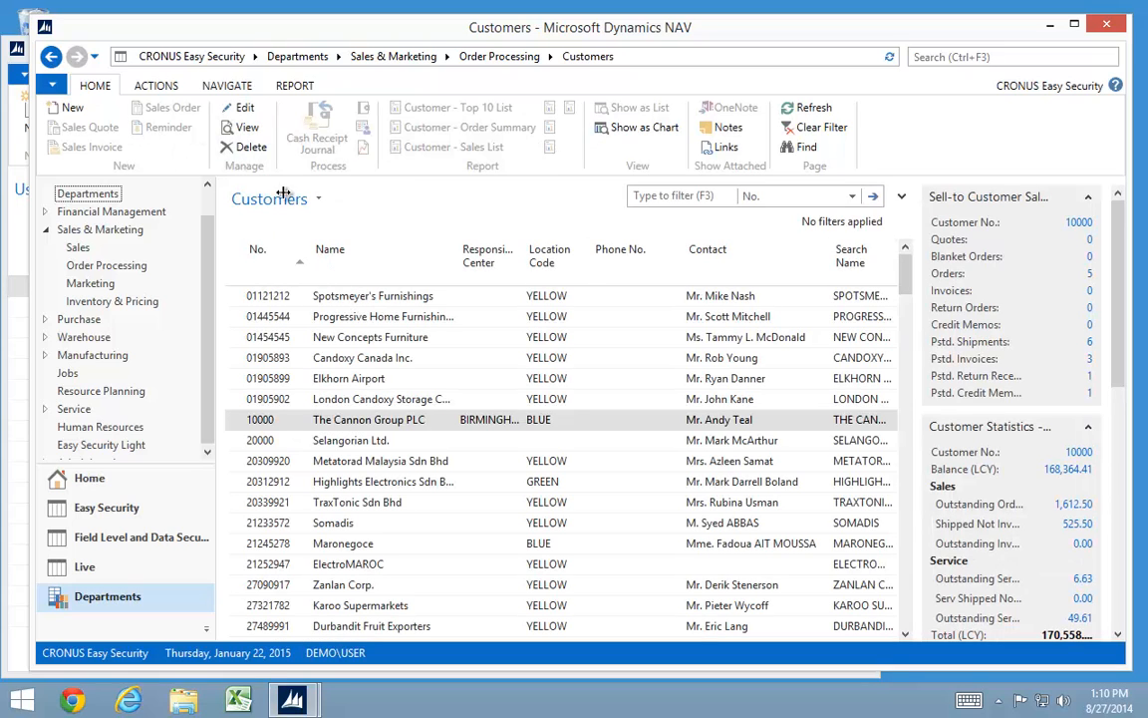
double_click(244, 423)
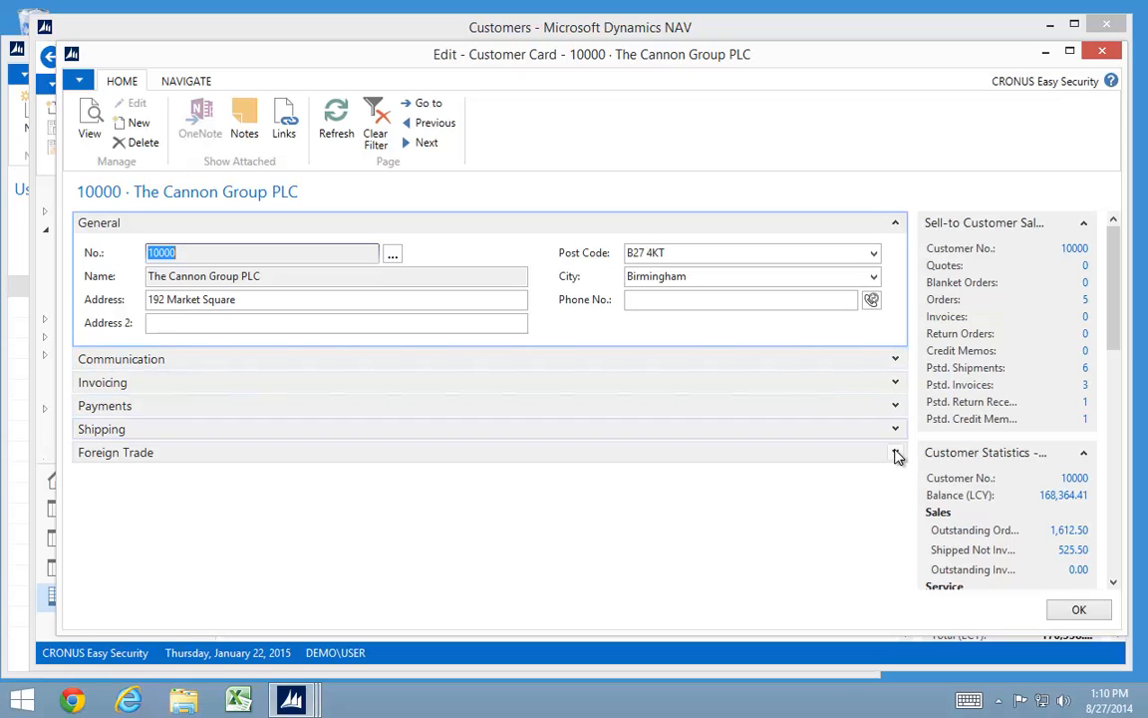
Step: Expand the Shipping, Payments and Invoicing sections of the customer card to check which fields they offer
left_click(896, 430)
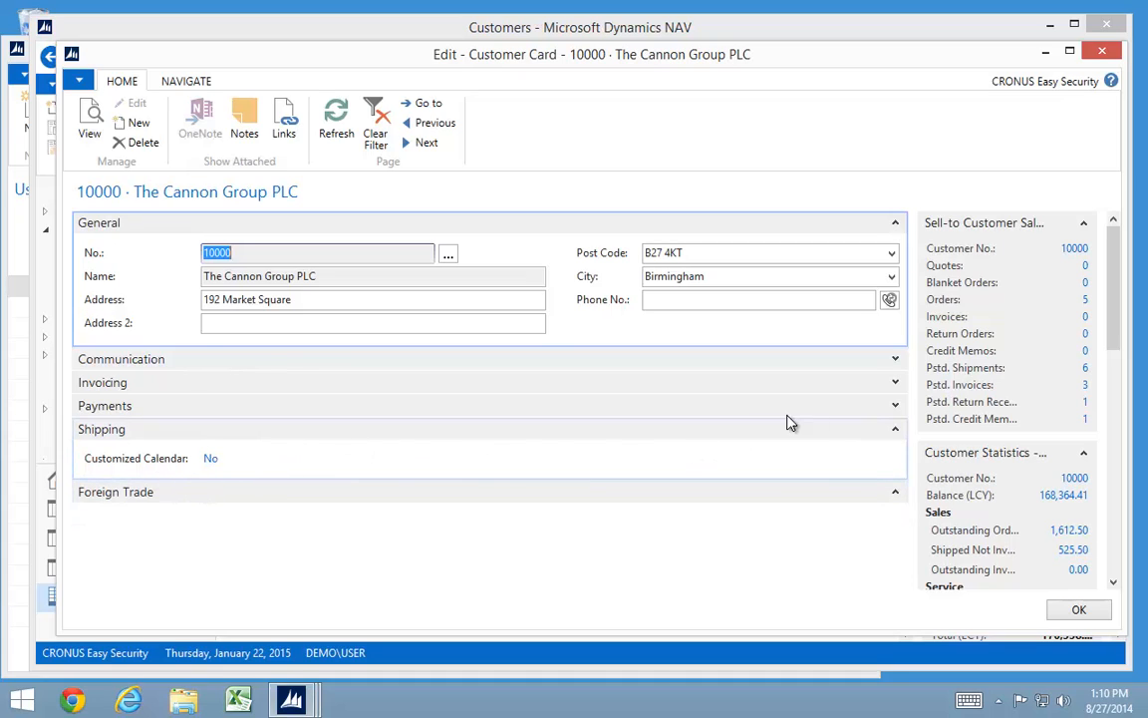
left_click(896, 435)
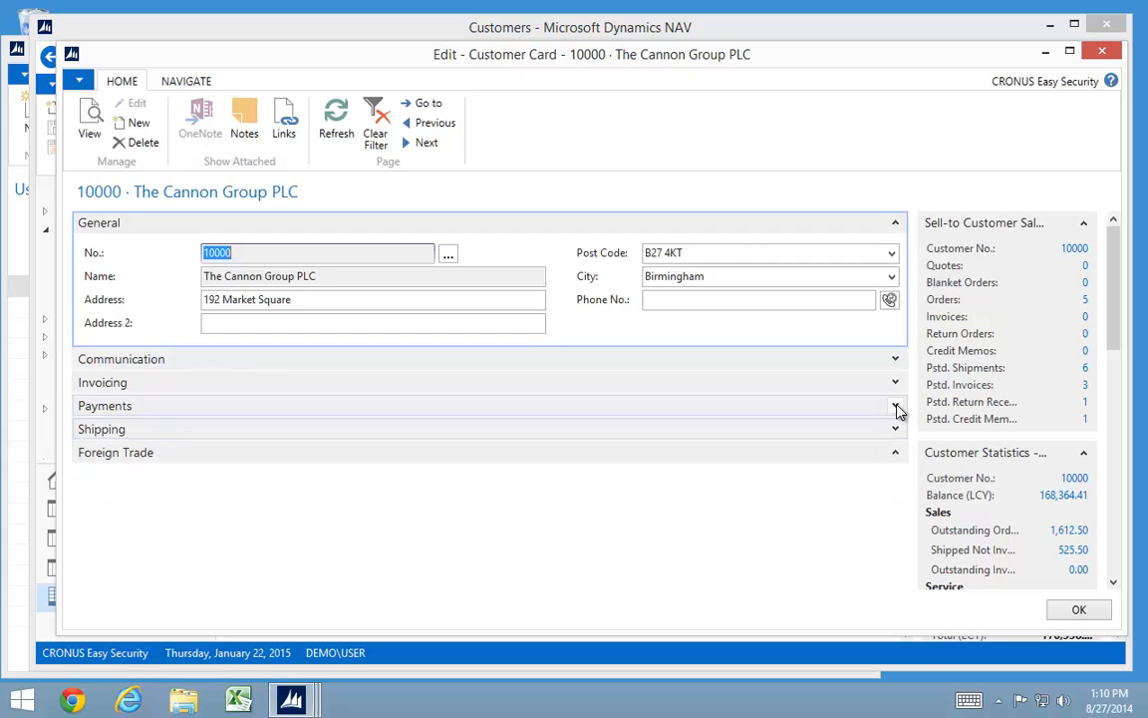
left_click(896, 405)
left_click(895, 385)
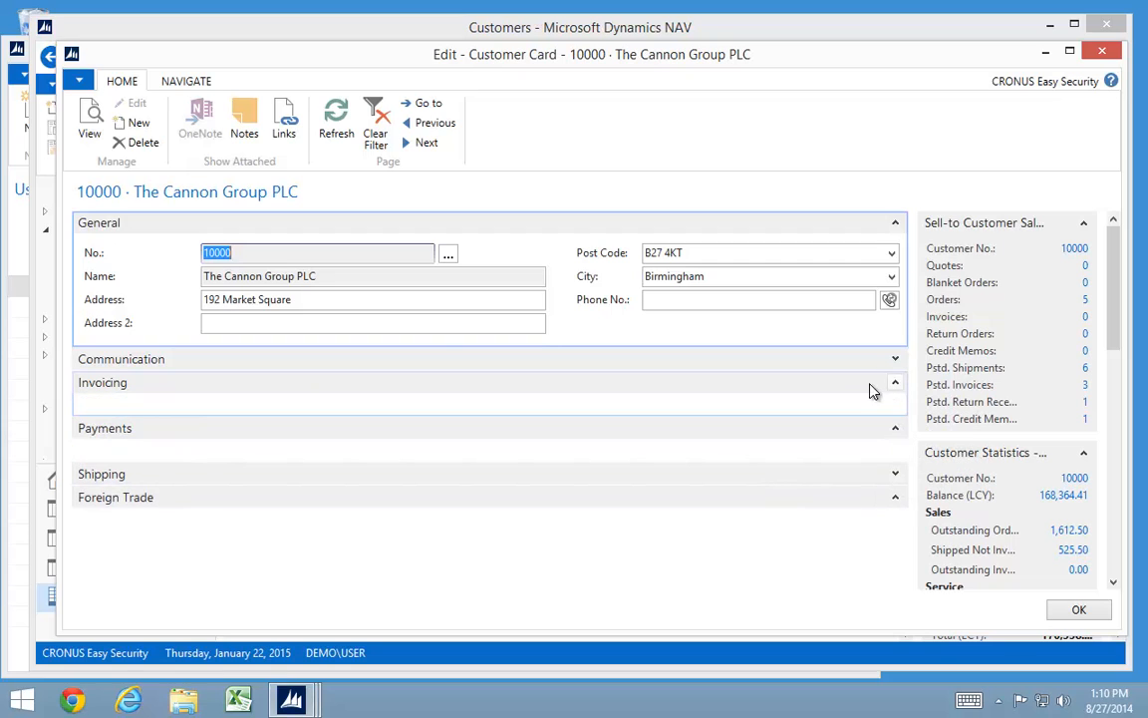
Step: Check the customer card's navigation actions, view its ship-to addresses, and return to the customers list
left_click(182, 84)
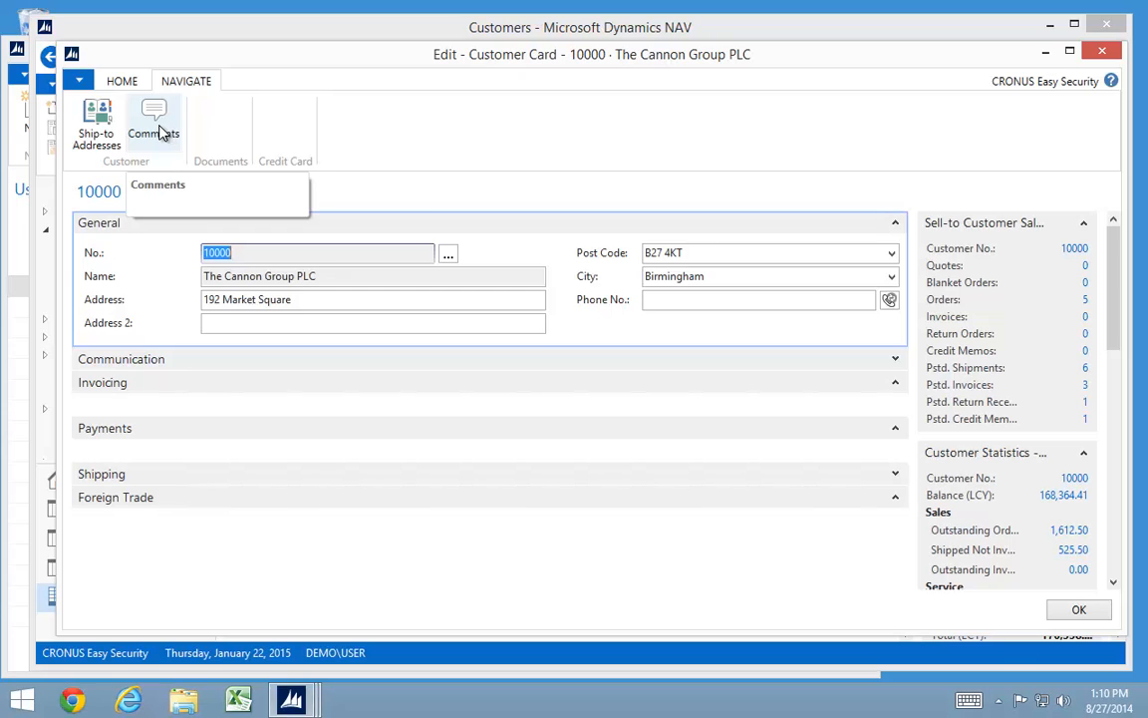
left_click(99, 124)
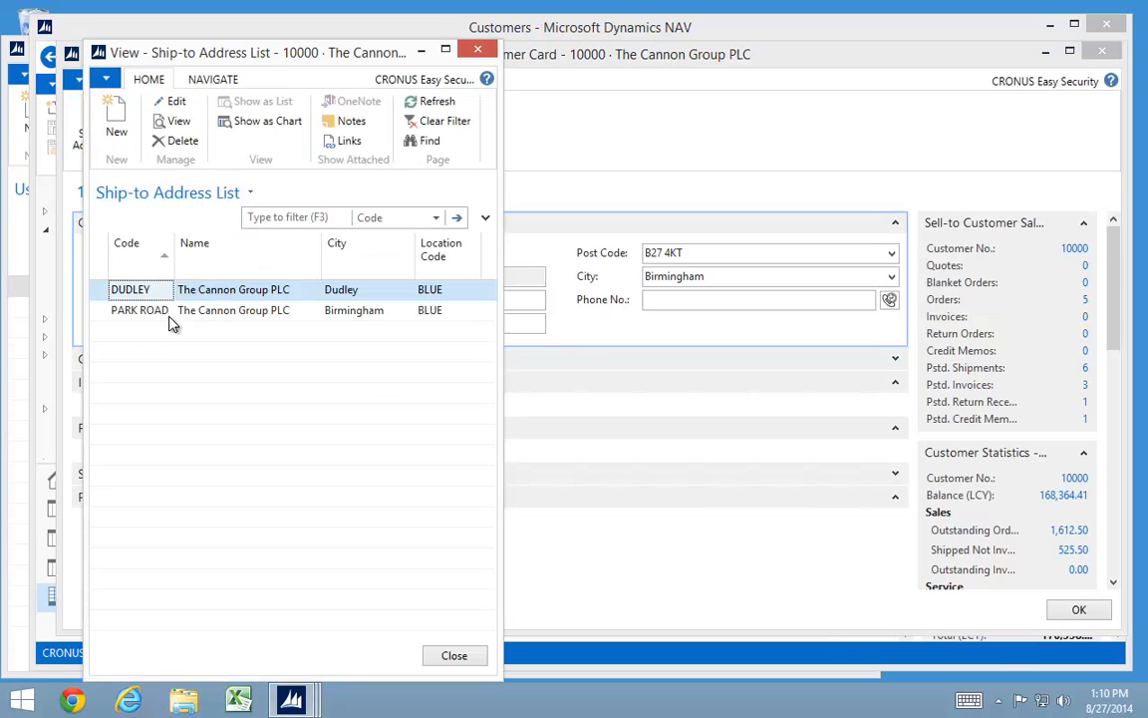
key("Escape")
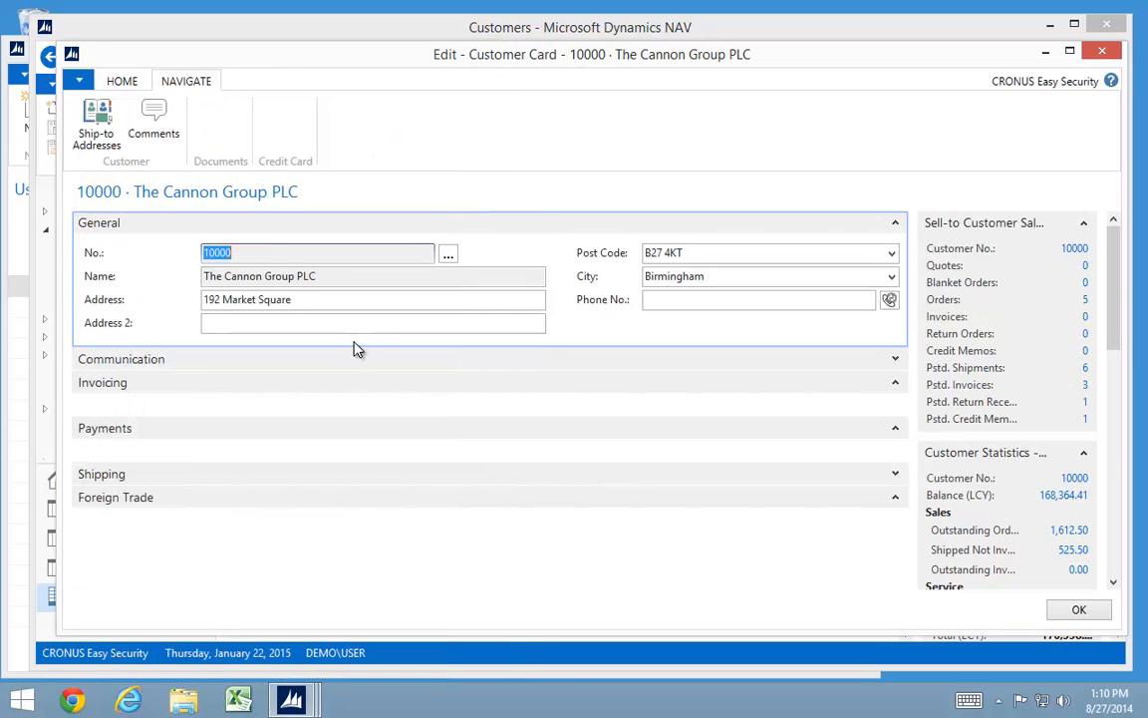
key("Escape")
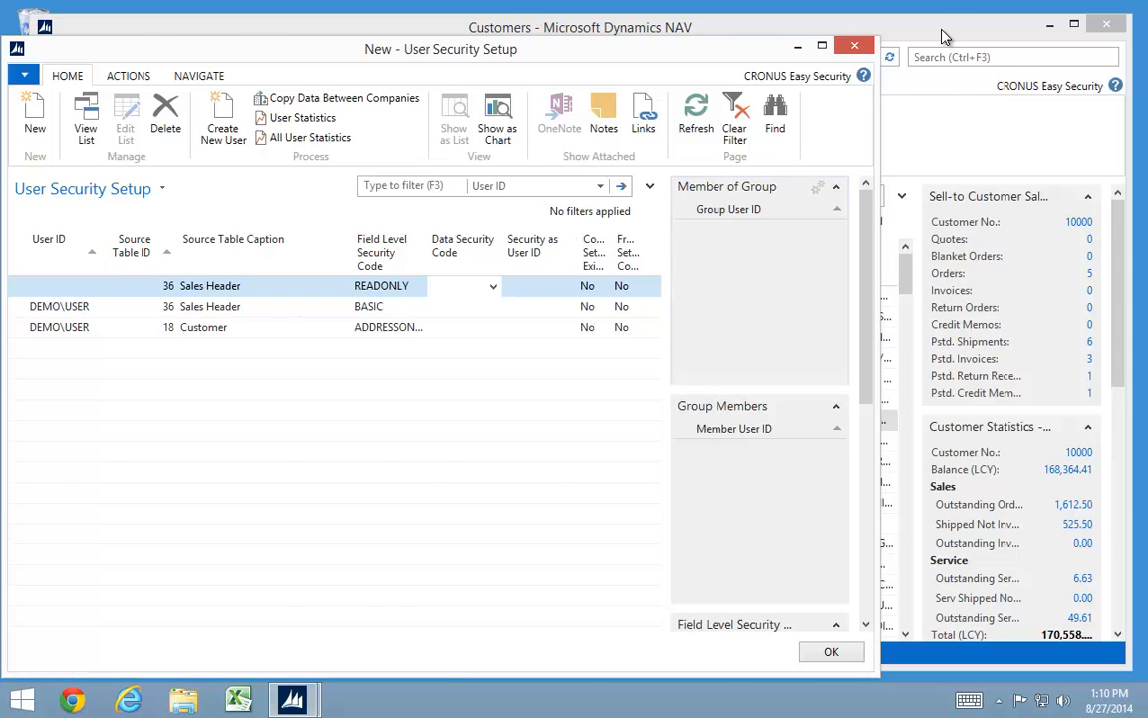
left_click(923, 46)
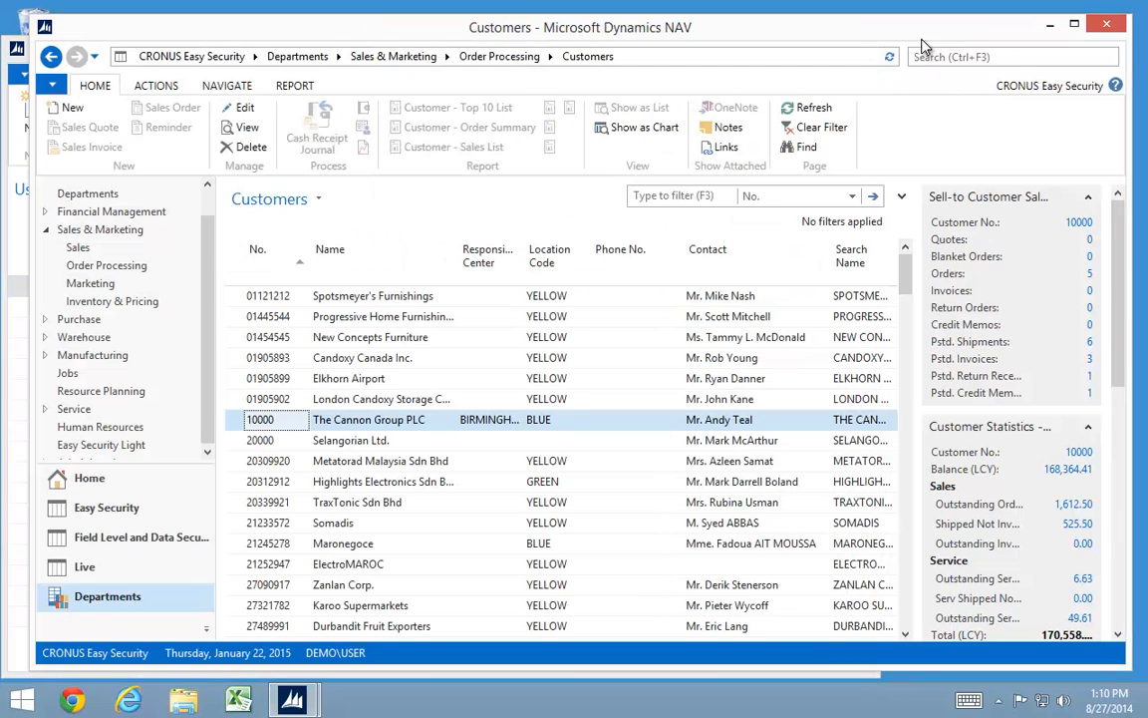
Step: Add the Customer Posting Group column to the customers list between Responsibility Center and Location Code and look through its values
right_click(428, 267)
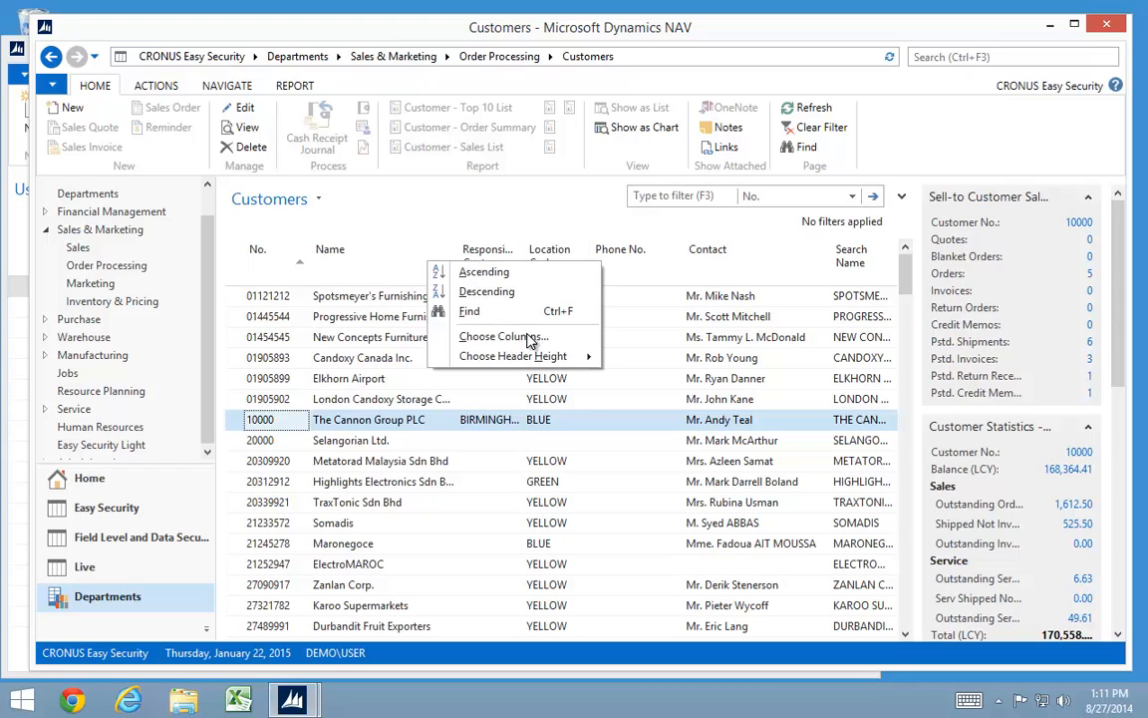
left_click(478, 333)
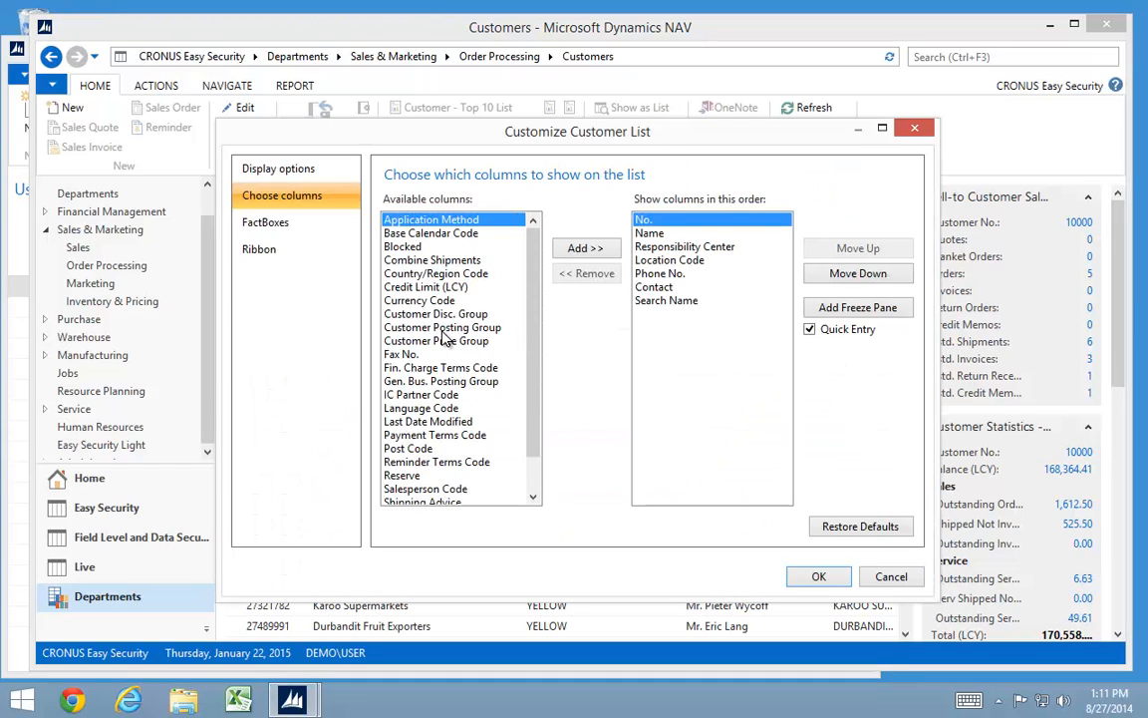
left_click(444, 328)
left_click(584, 249)
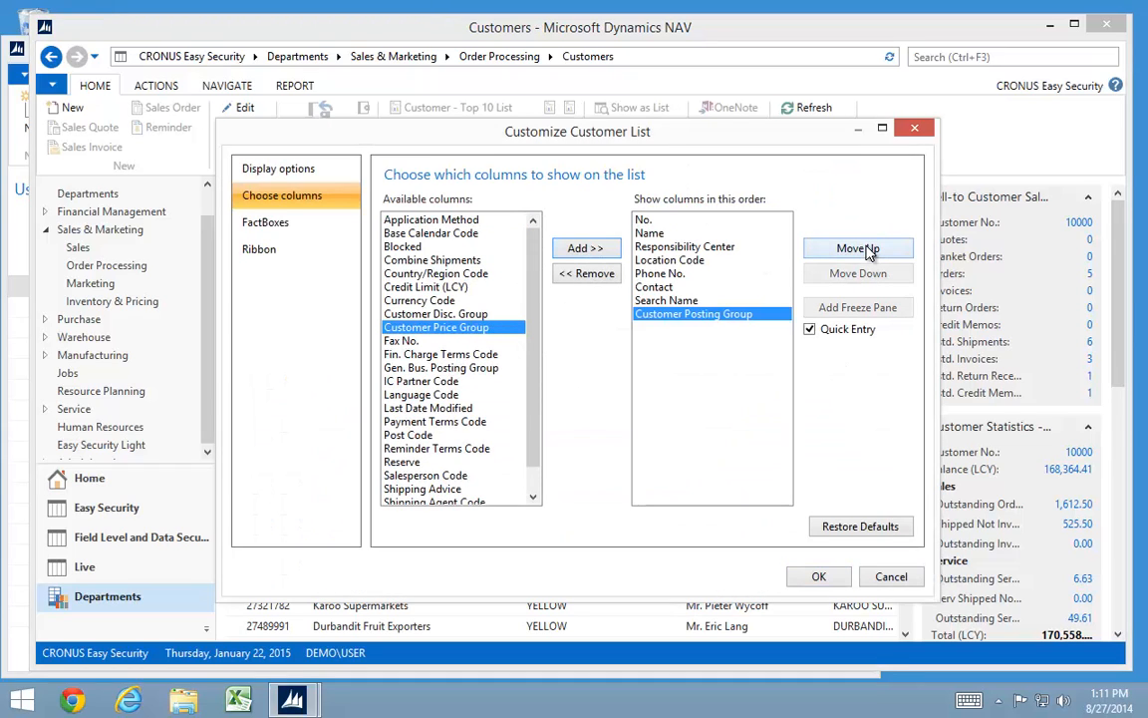
left_click(867, 250)
left_click(867, 251)
left_click(867, 250)
left_click(867, 250)
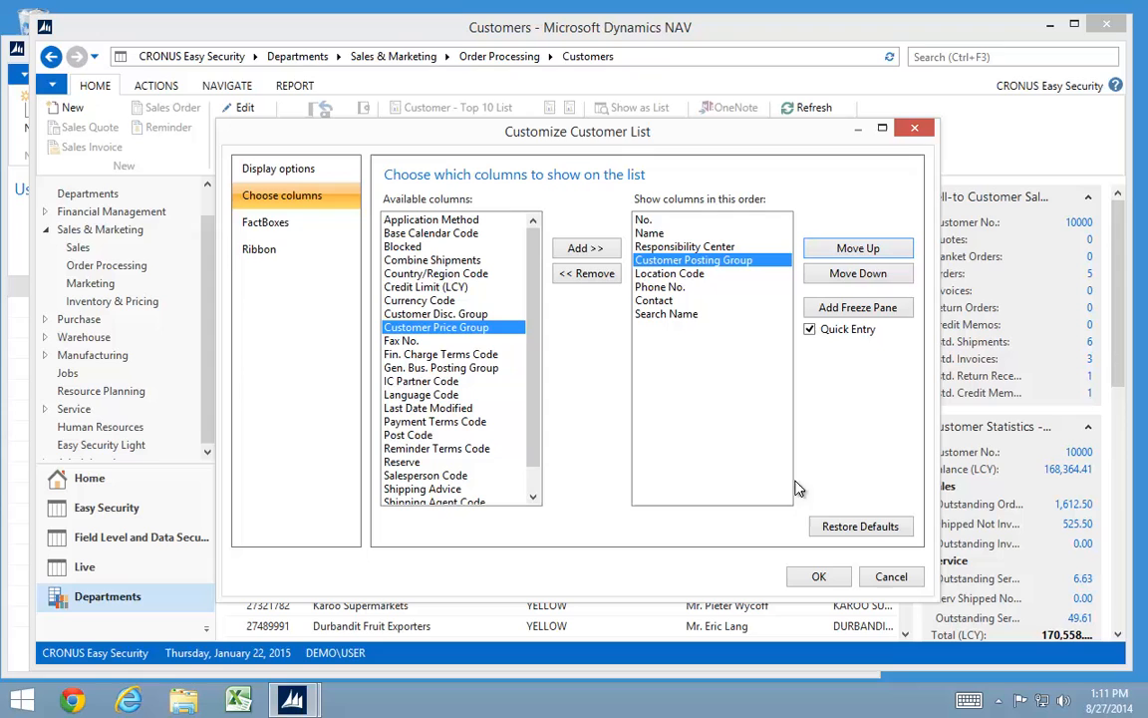
left_click(809, 578)
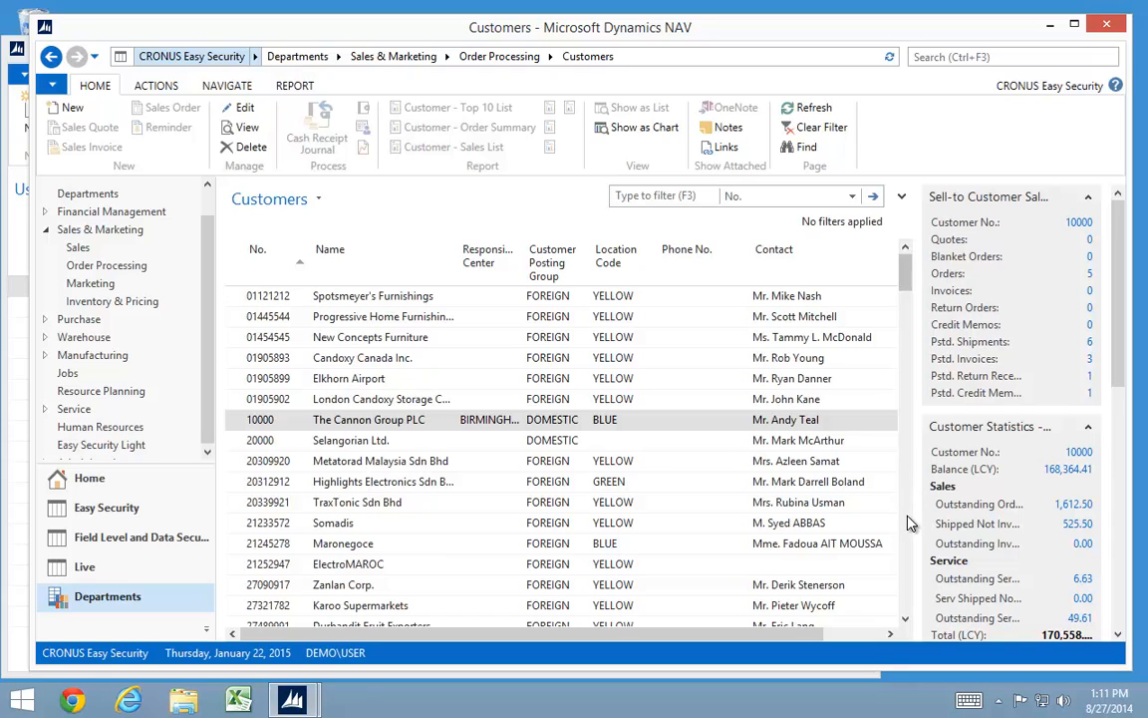
scroll(909, 523, "down", 5)
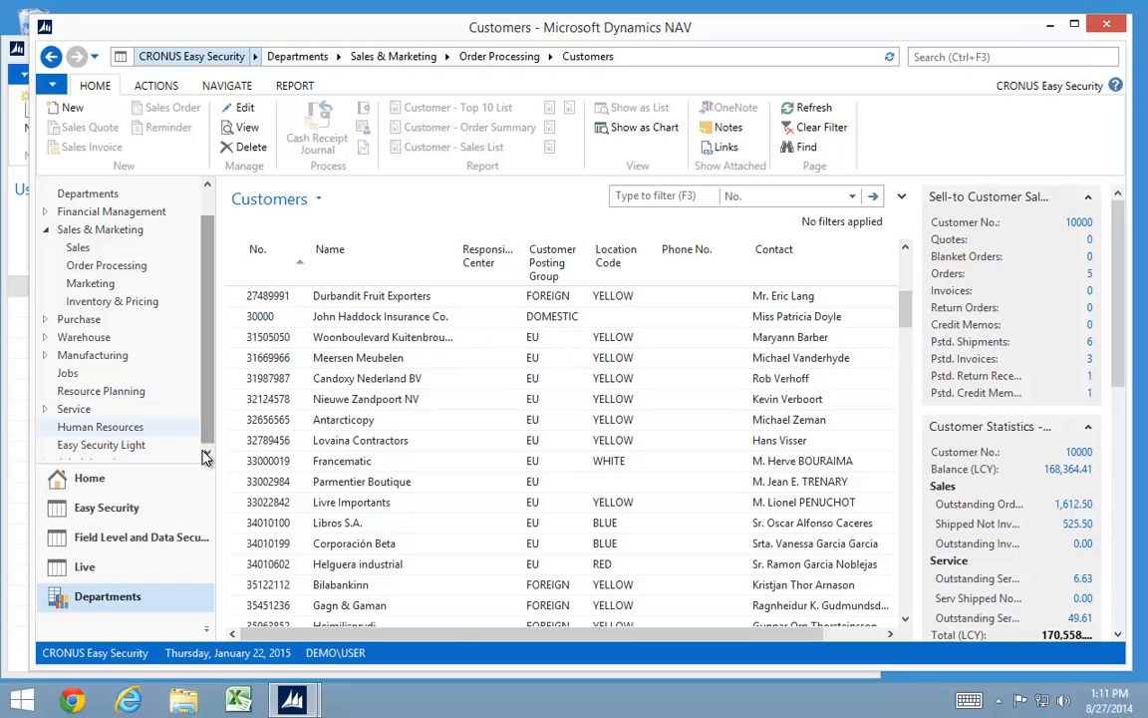
Step: Open the Data Security Codes list under Easy Security's Field Level and Data Security and show the objects of the DOMESTIC code
scroll(193, 408, "down", 1)
left_click(88, 450)
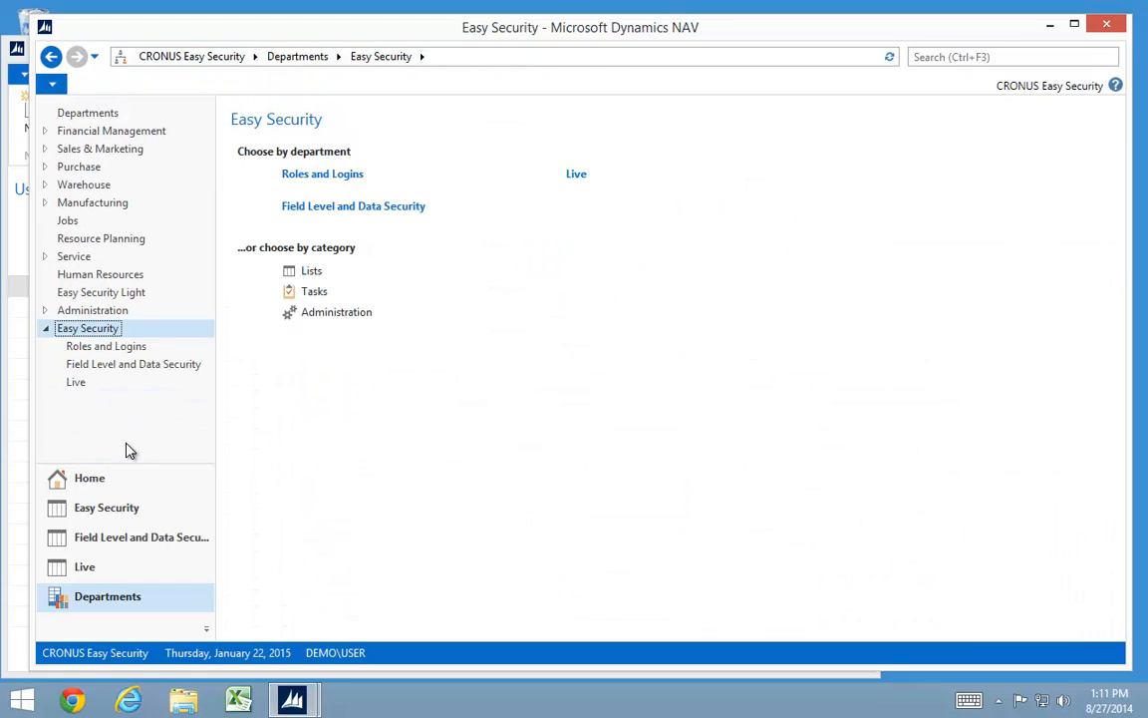
left_click(118, 364)
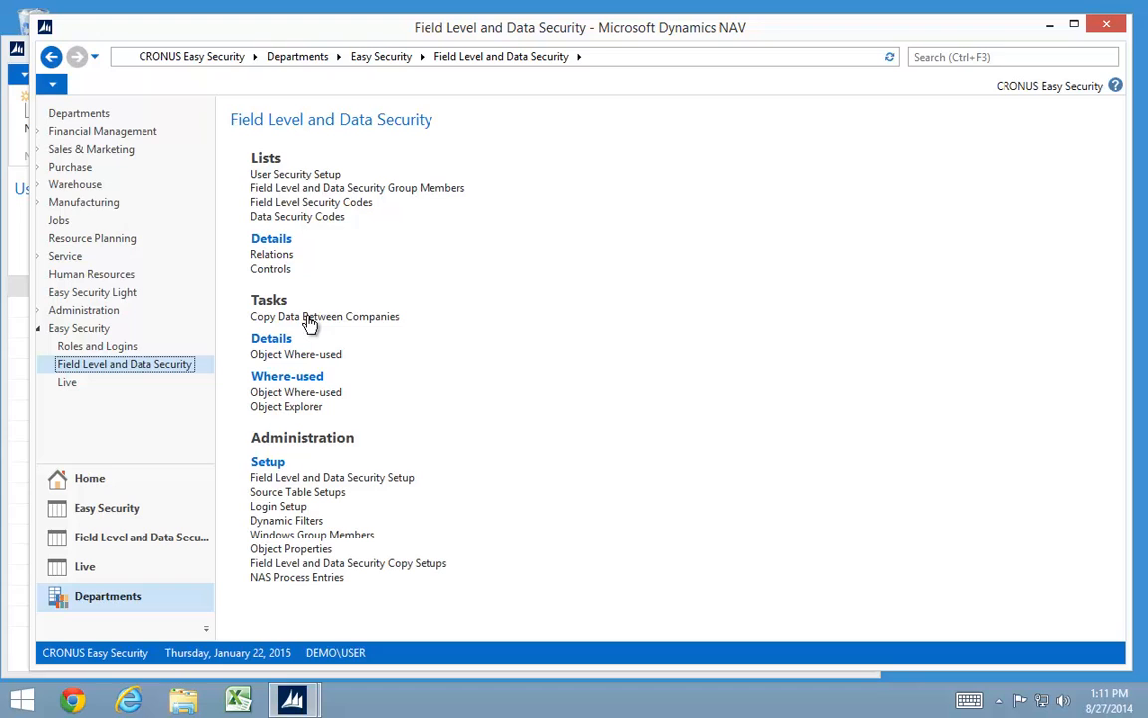
left_click(285, 220)
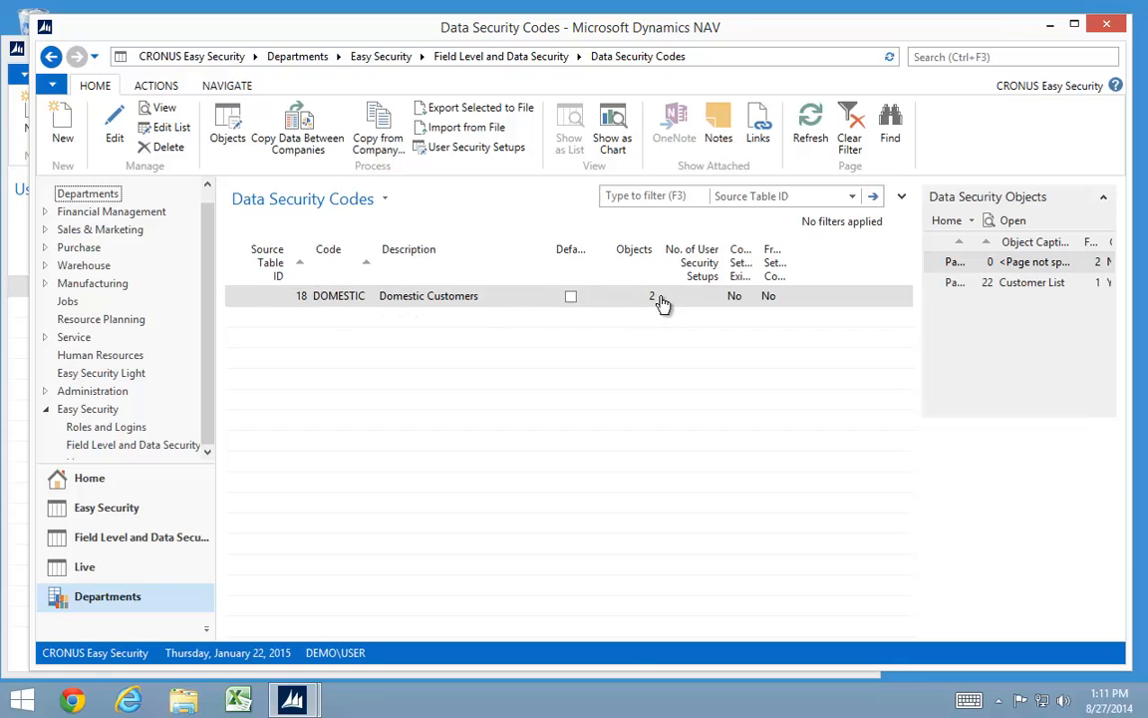
left_click(228, 140)
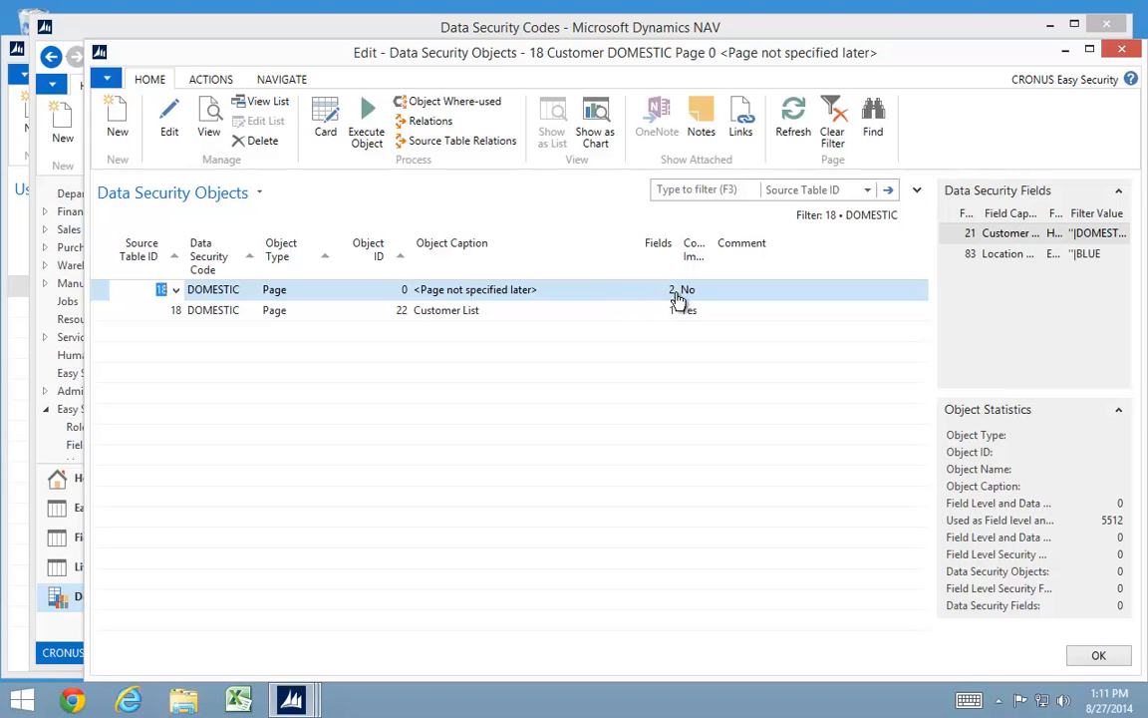
Step: Open the card of the DOMESTIC object without a specified page, check the filter type options for Customer Posting Group, and close the card
left_click(319, 127)
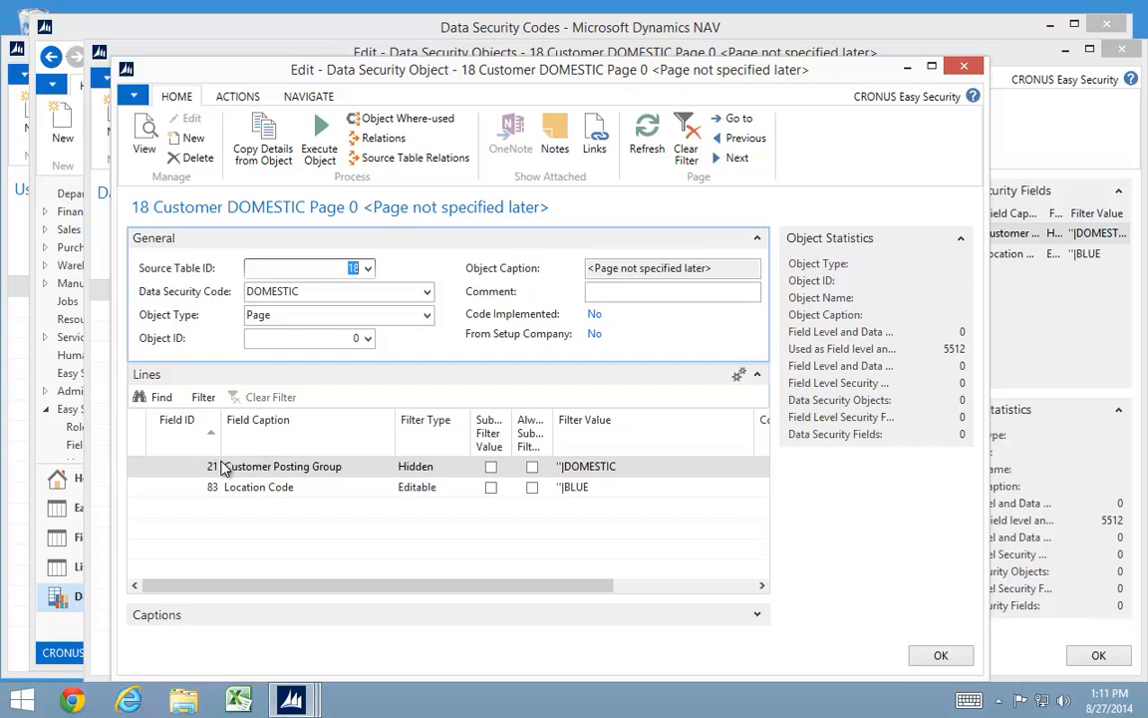
left_click(461, 472)
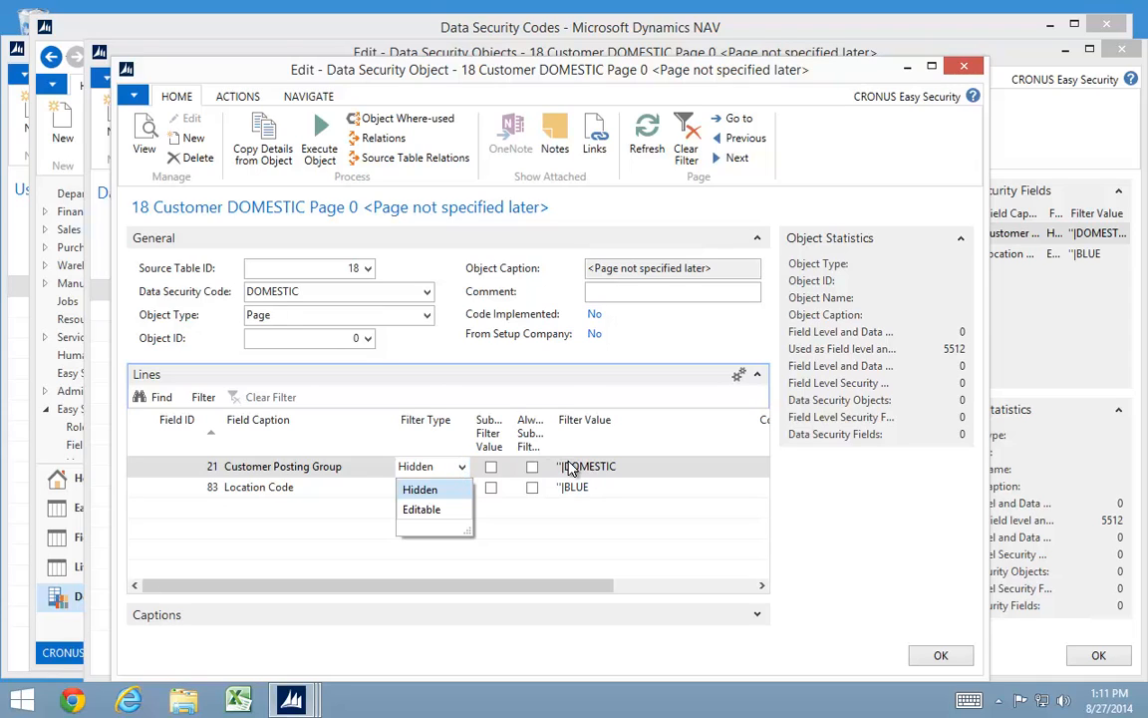
key("Escape")
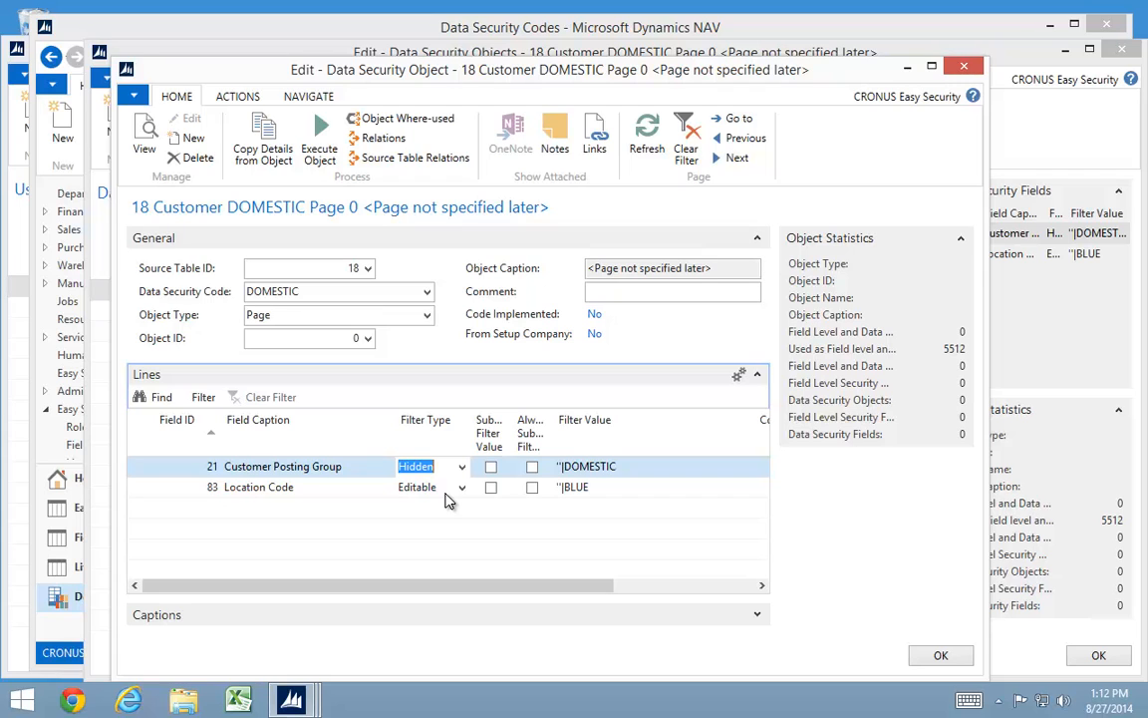
key("Escape")
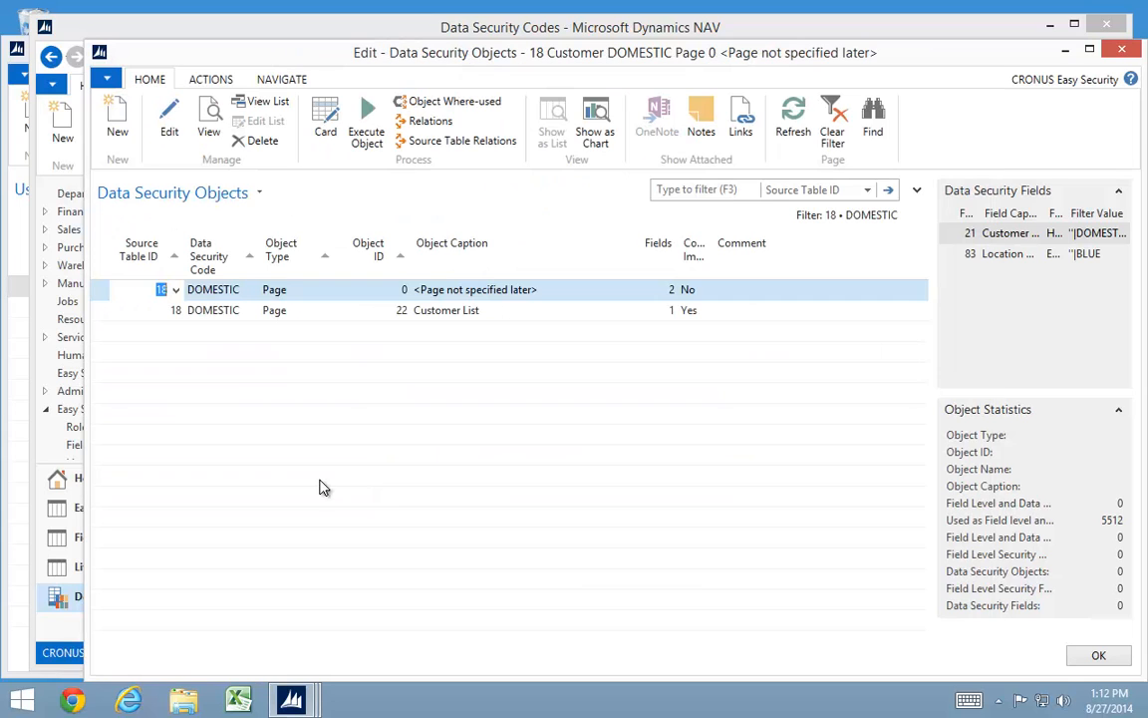
Step: Open the card of the DOMESTIC Customer List object and add a line for field 39 Blocked
left_click(204, 312)
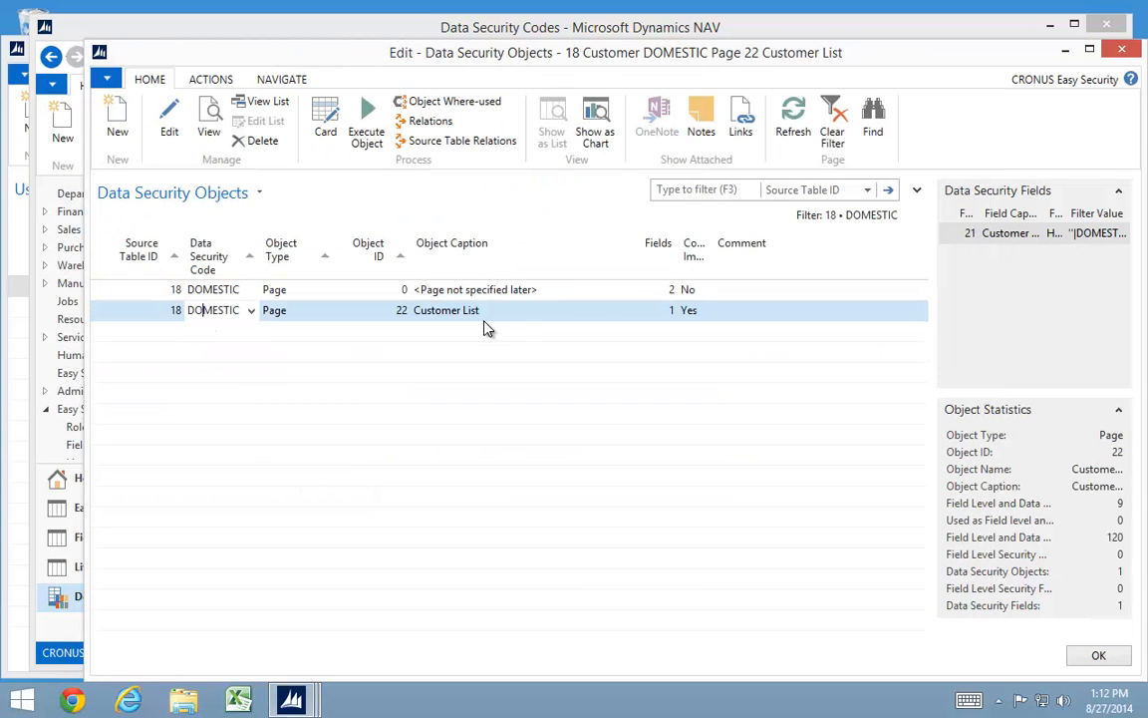
left_click(326, 120)
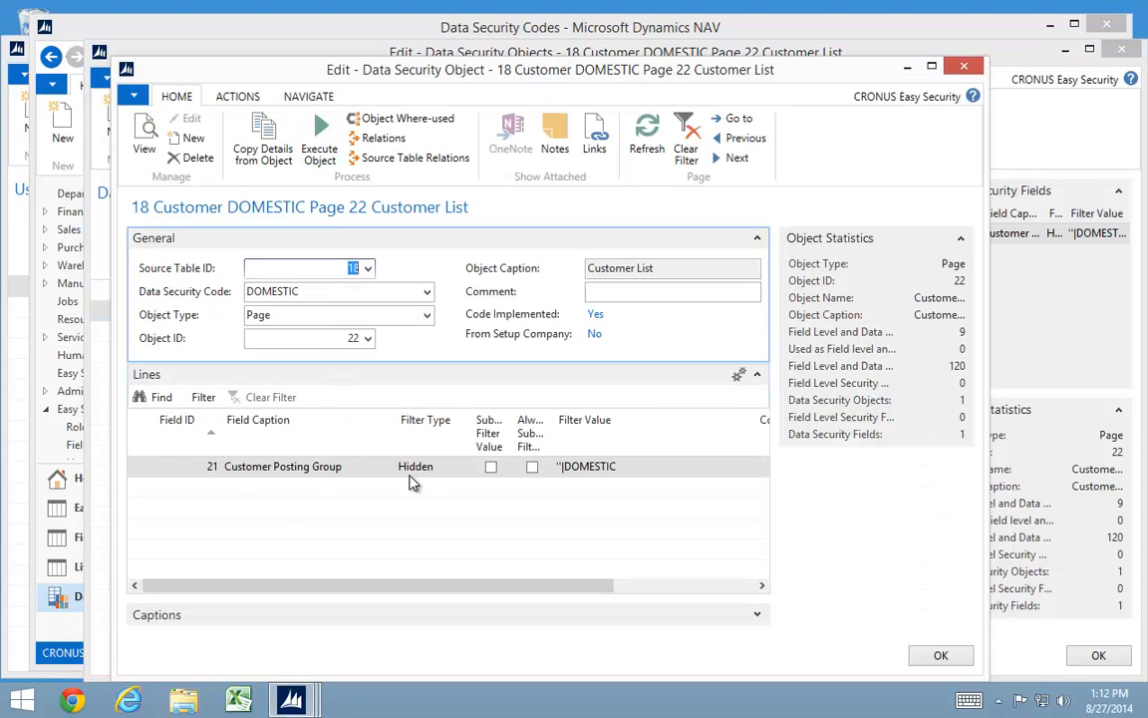
left_click(214, 490)
left_click(213, 490)
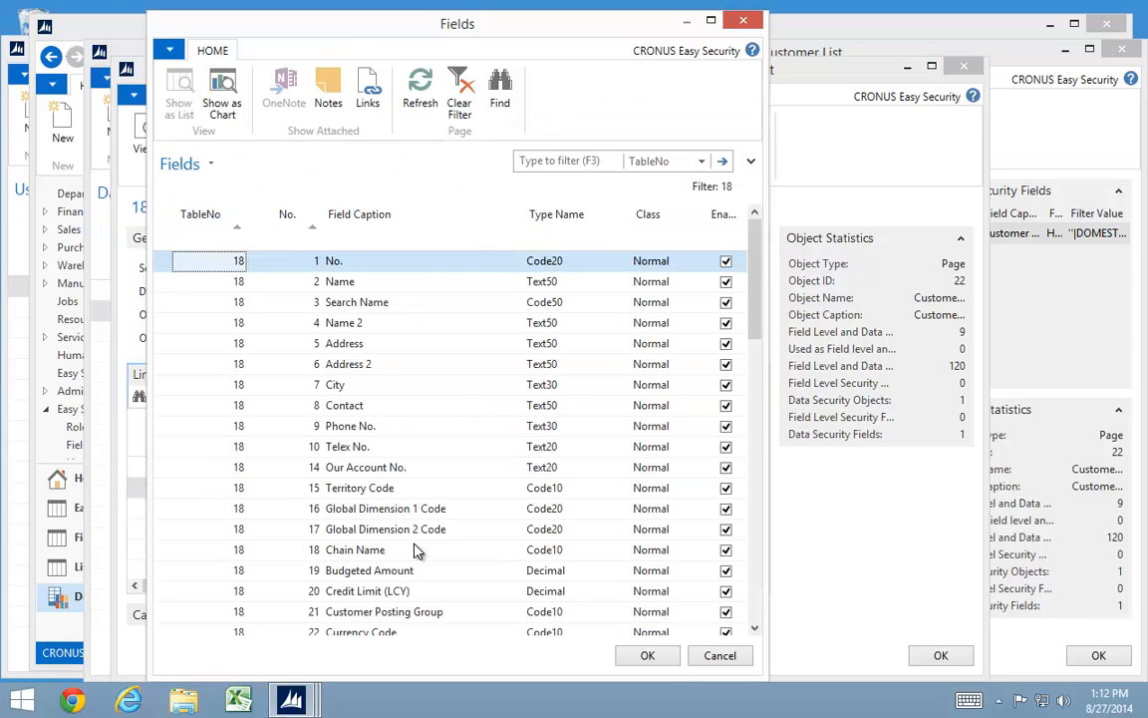
scroll(416, 551, "down", 5)
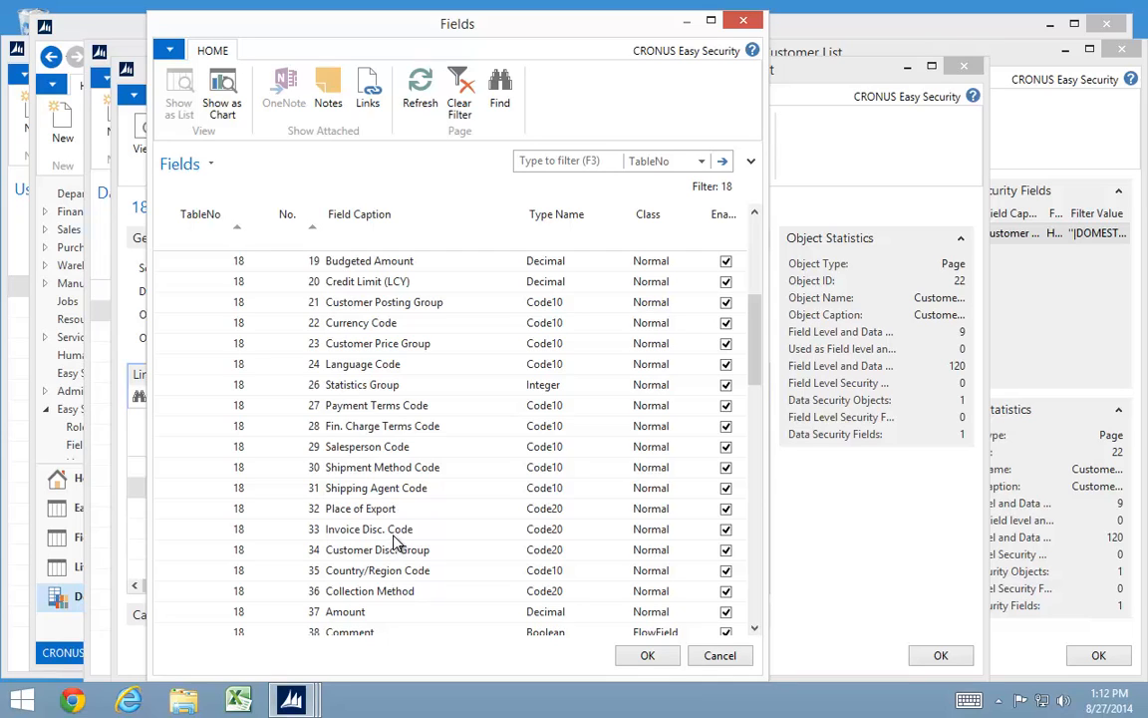
scroll(394, 544, "down", 2)
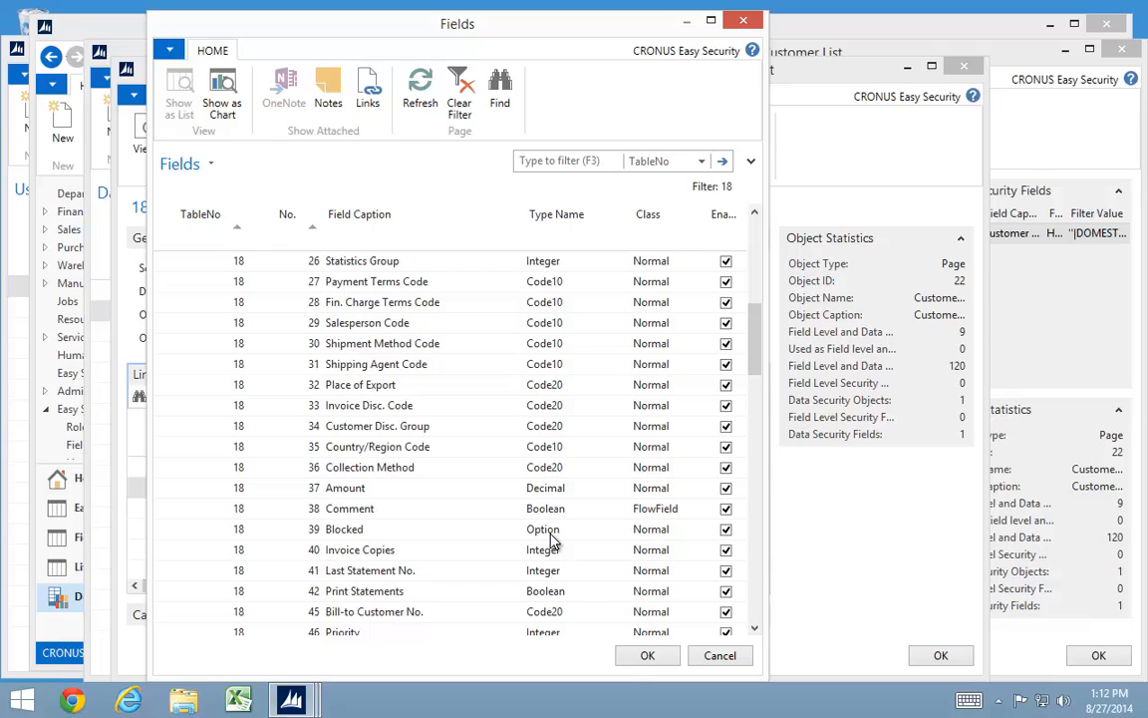
left_click(343, 531)
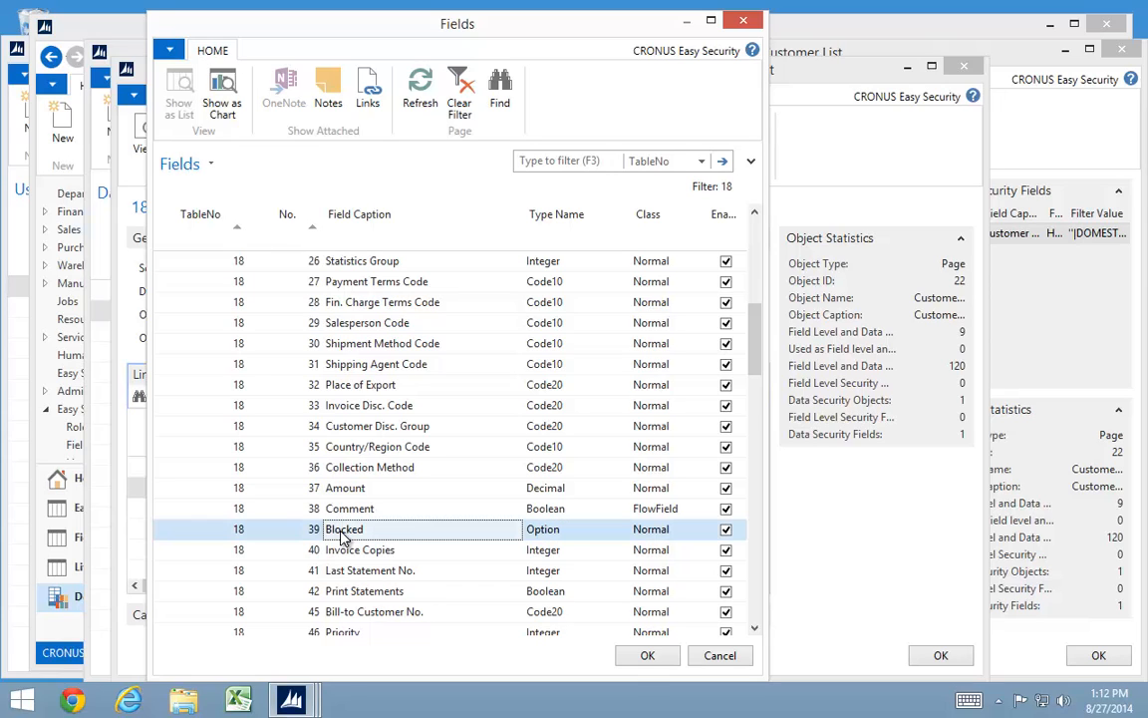
double_click(571, 536)
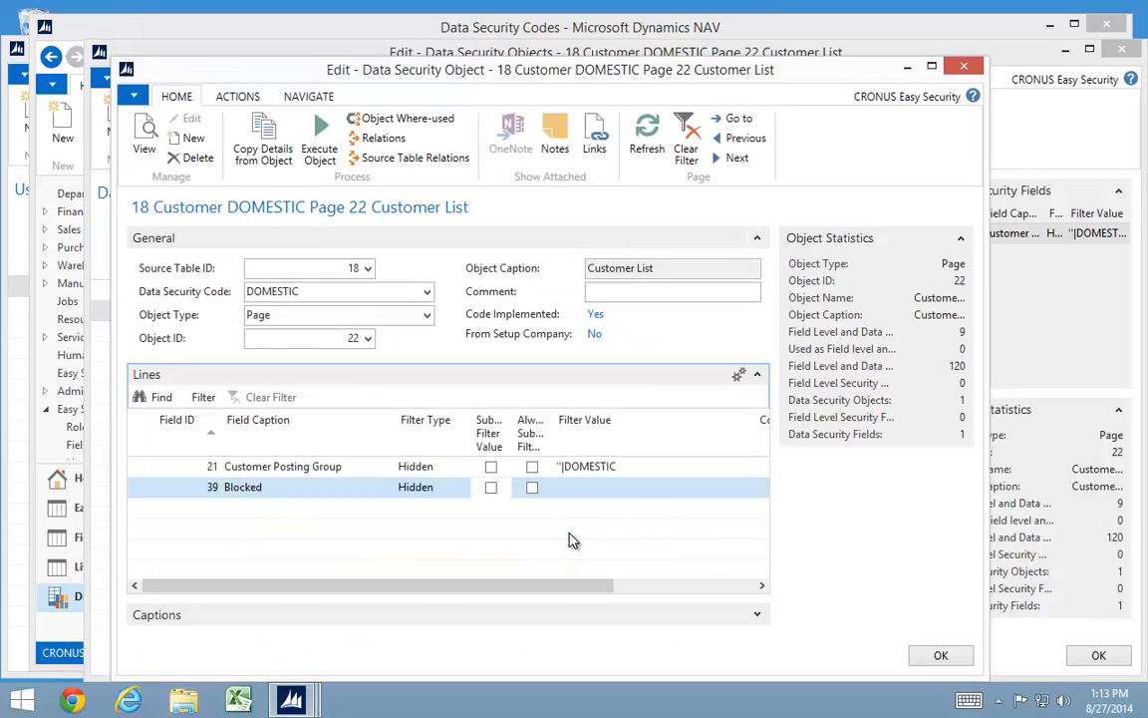
Step: Set the Blocked line's filter type to Editable and its filter value to 0
left_click(463, 488)
left_click(462, 488)
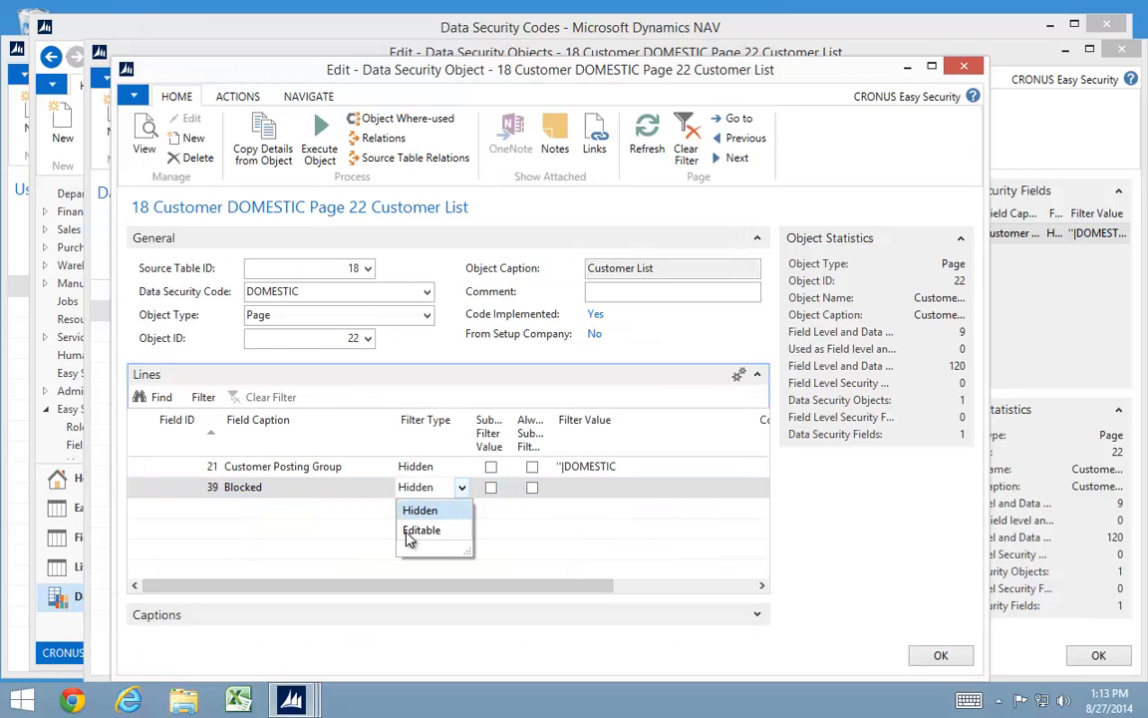
left_click(417, 530)
left_click(600, 488)
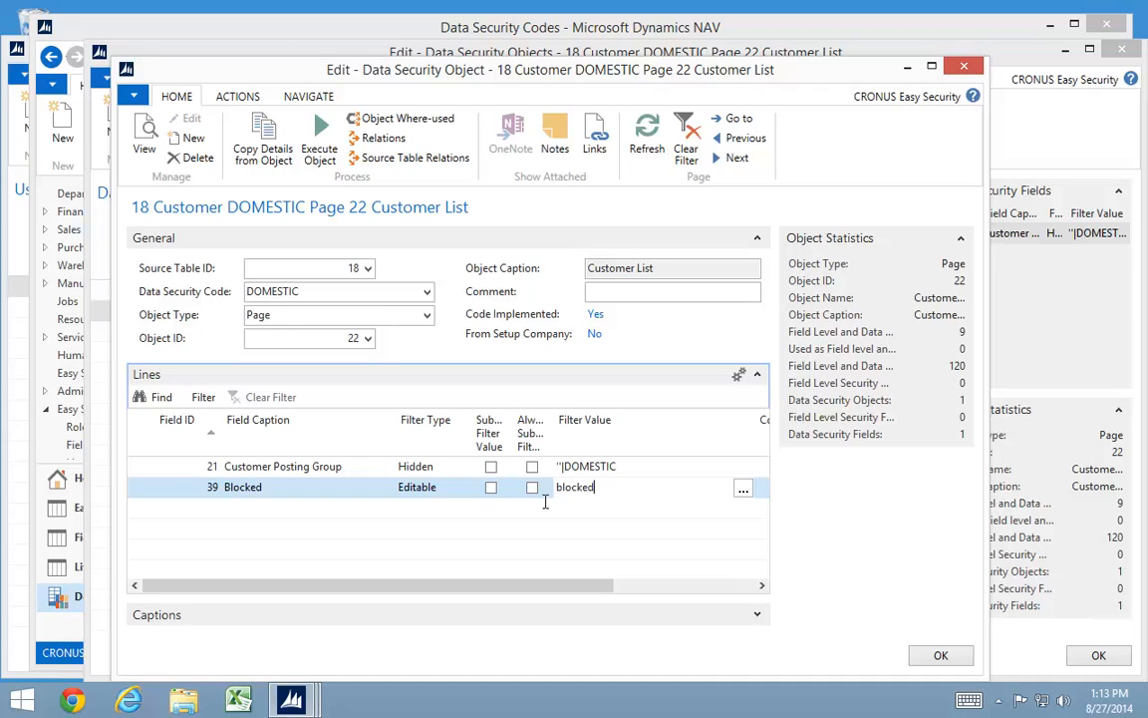
left_click_drag(603, 487, 545, 492)
type("0")
key("Tab")
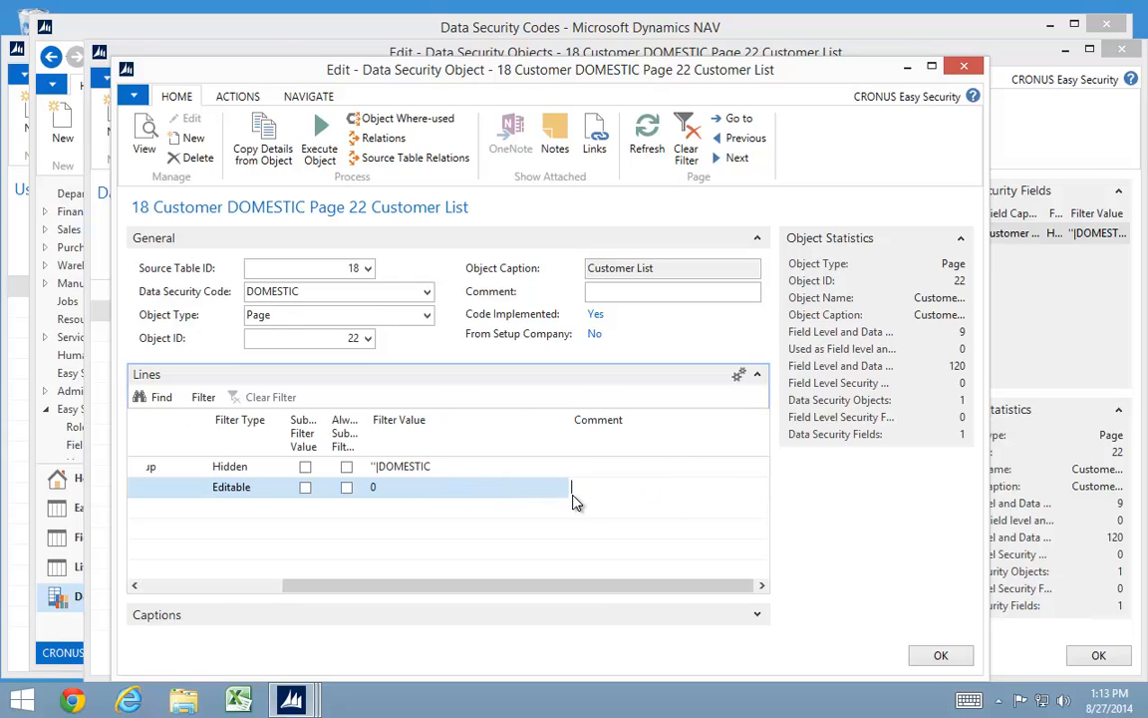
left_click_drag(278, 590, 129, 590)
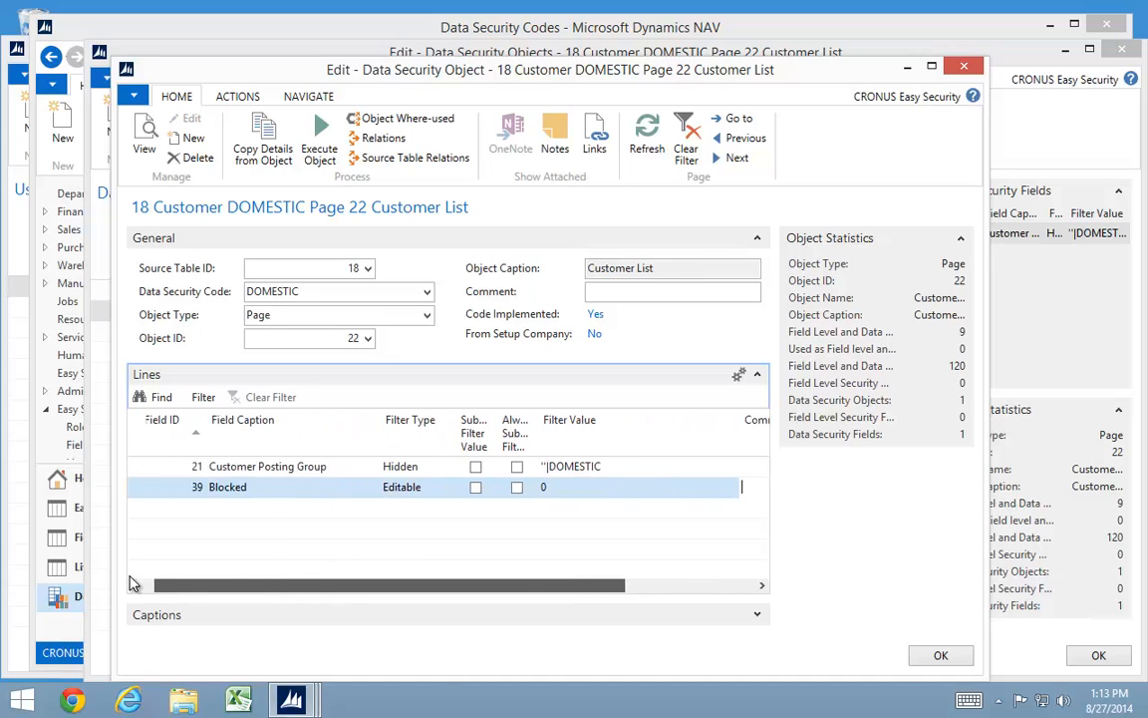
left_click(565, 492)
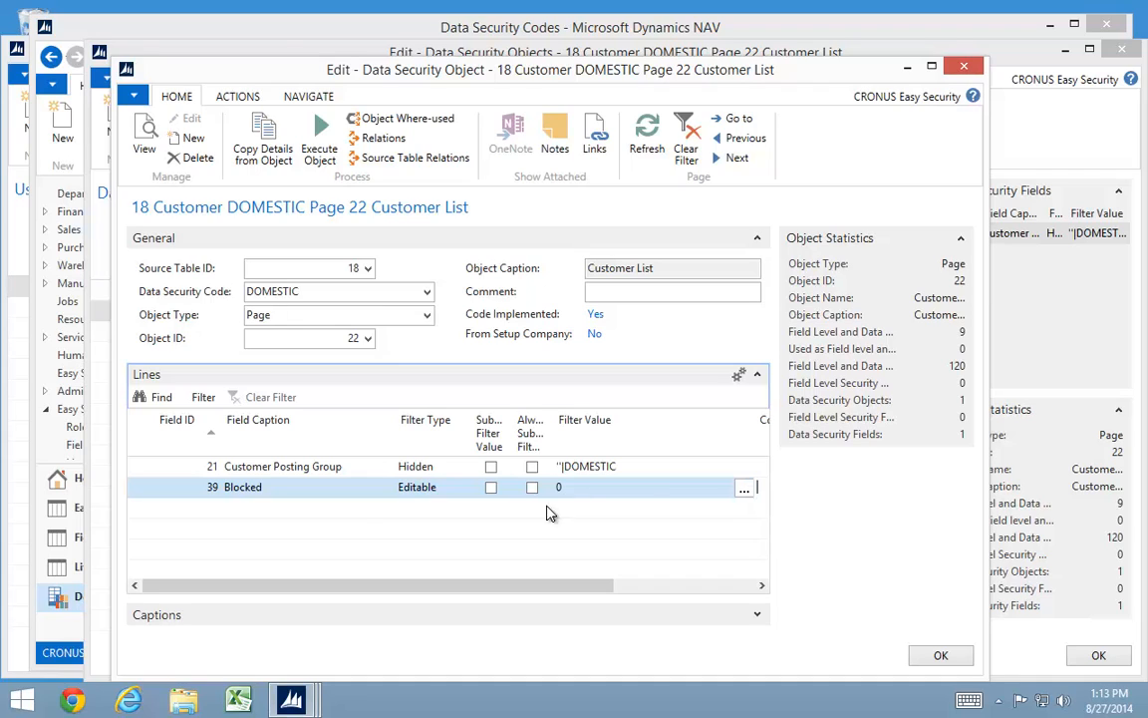
Step: Add a line for field 55 Date Filter below the Blocked line
left_click(221, 517)
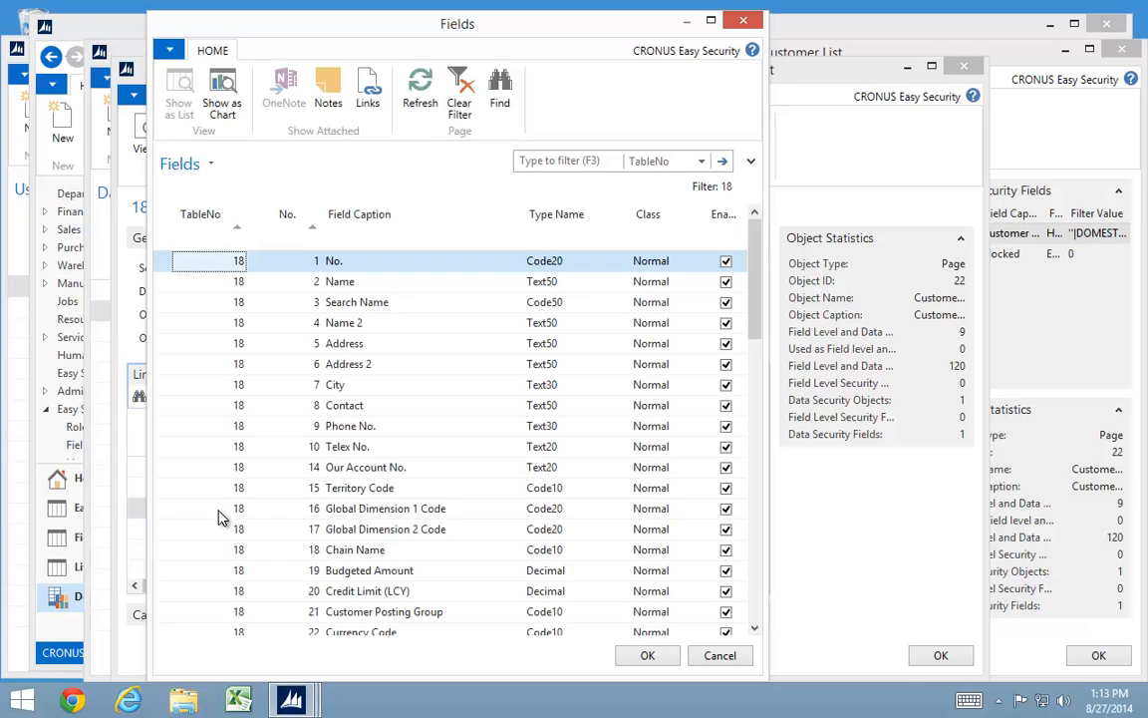
scroll(383, 588, "down", 6)
scroll(383, 588, "down", 5)
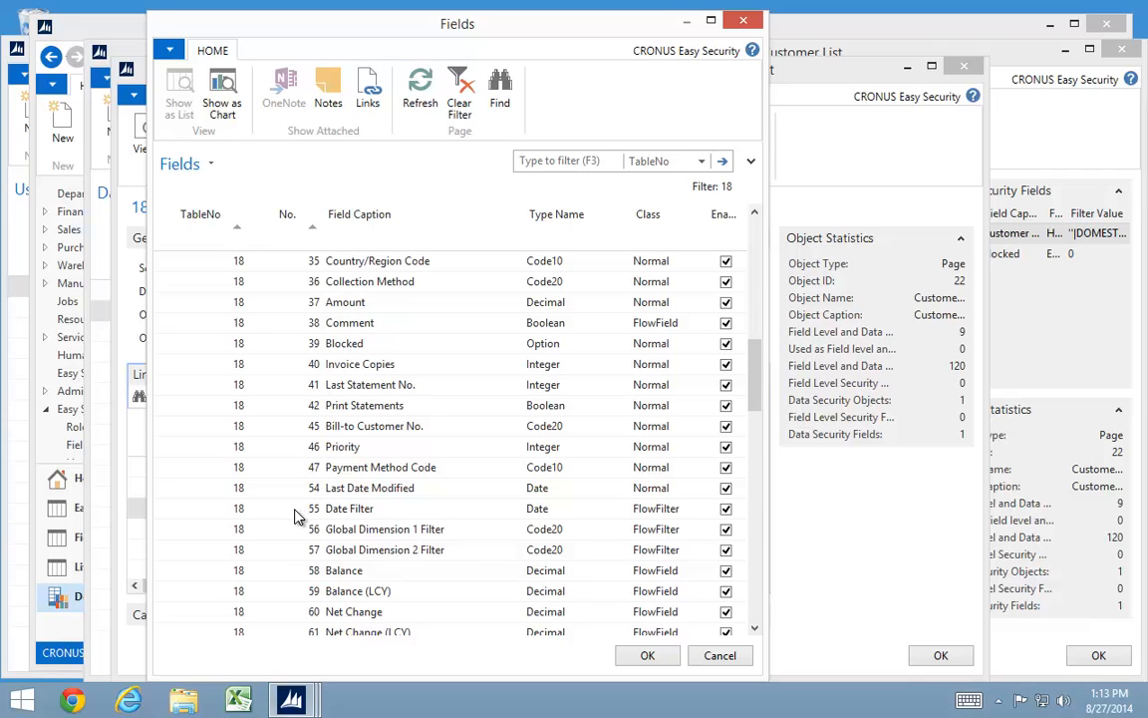
double_click(295, 509)
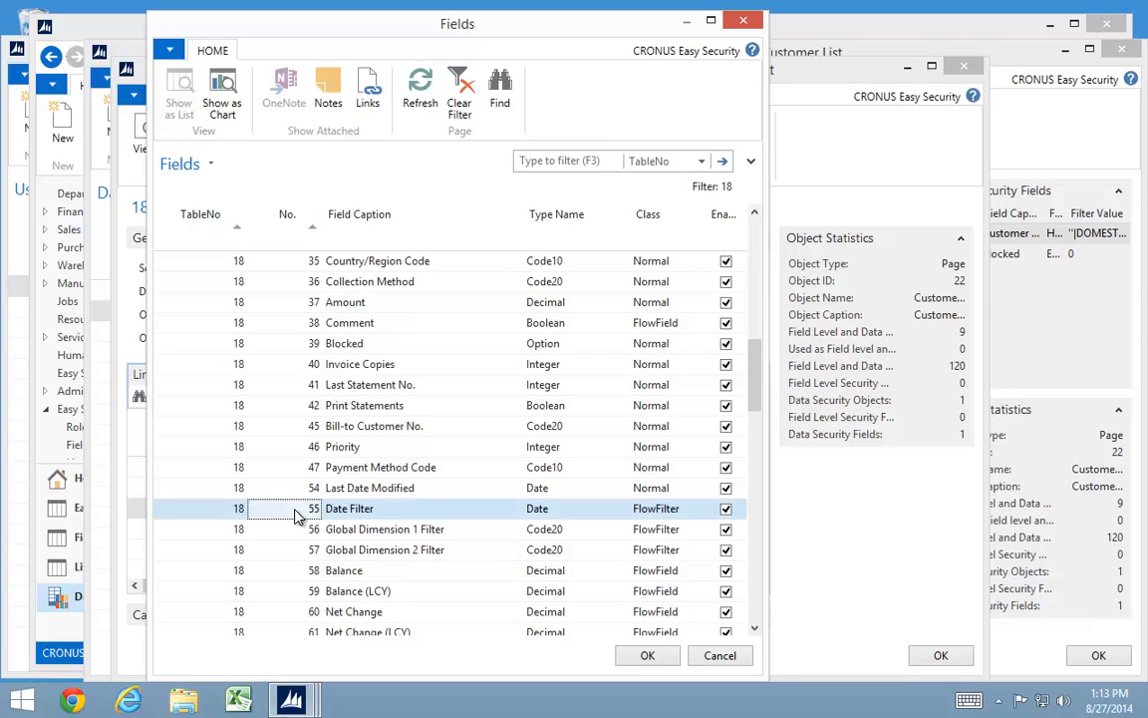
key("Tab")
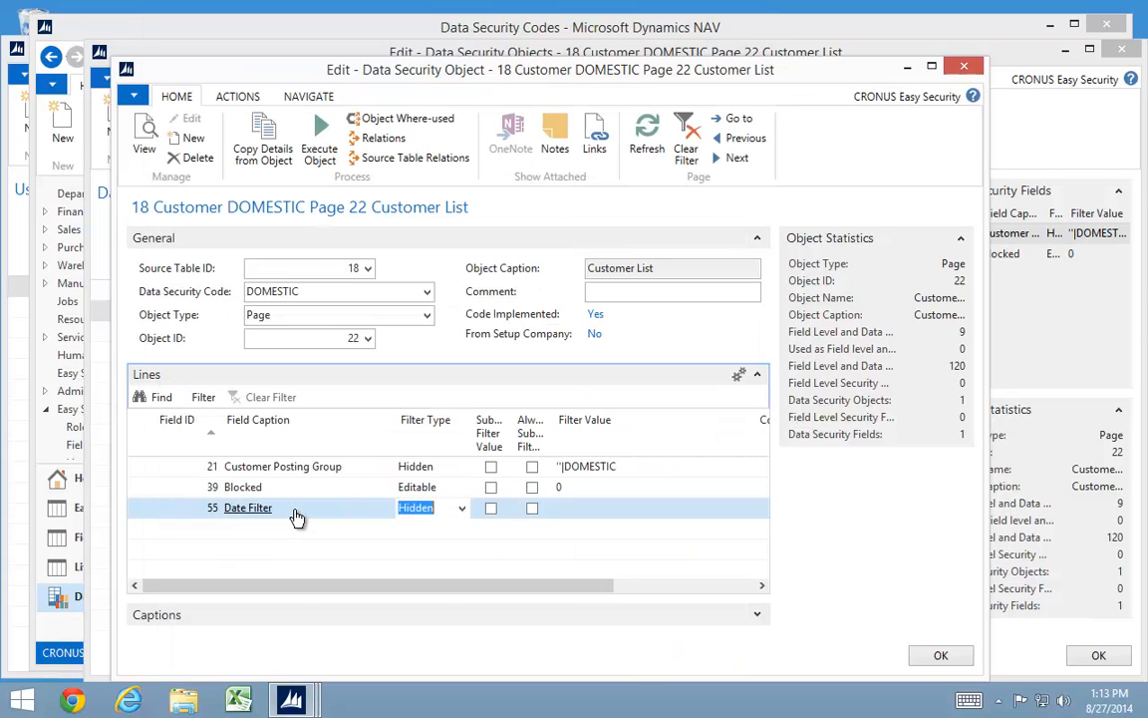
Step: Set the Date Filter line's filter type to Editable and enable both Substitute Filter Value and Always Substitute Filter Value
left_click(462, 508)
left_click(422, 554)
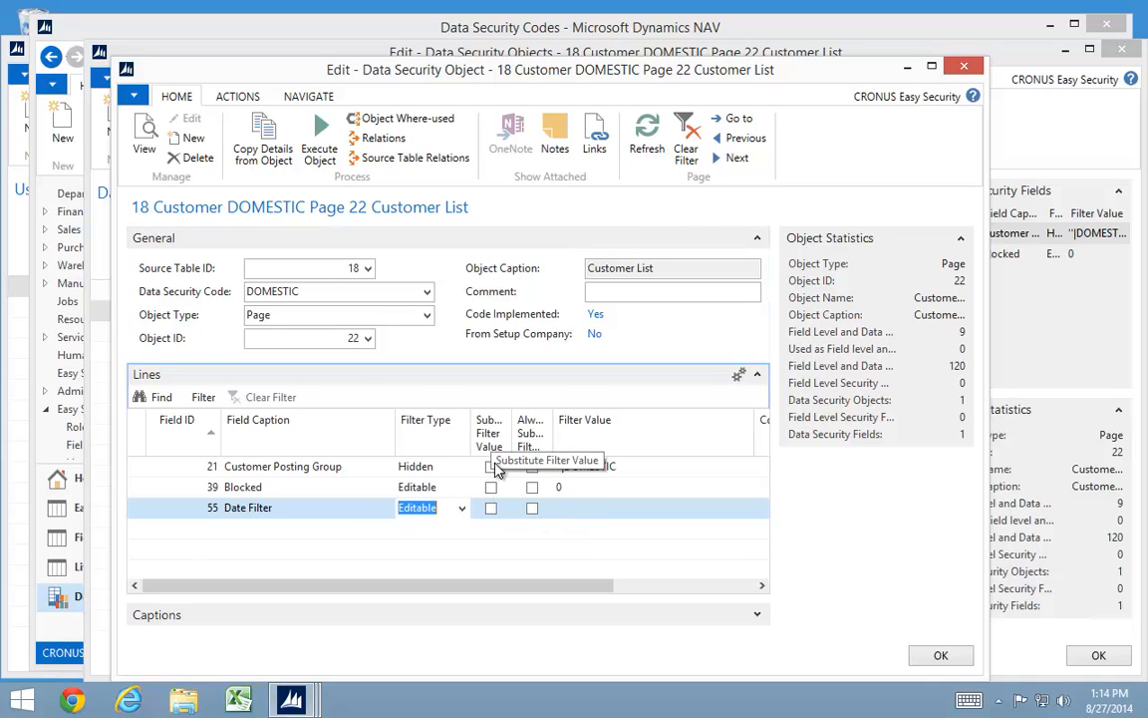
left_click(491, 509)
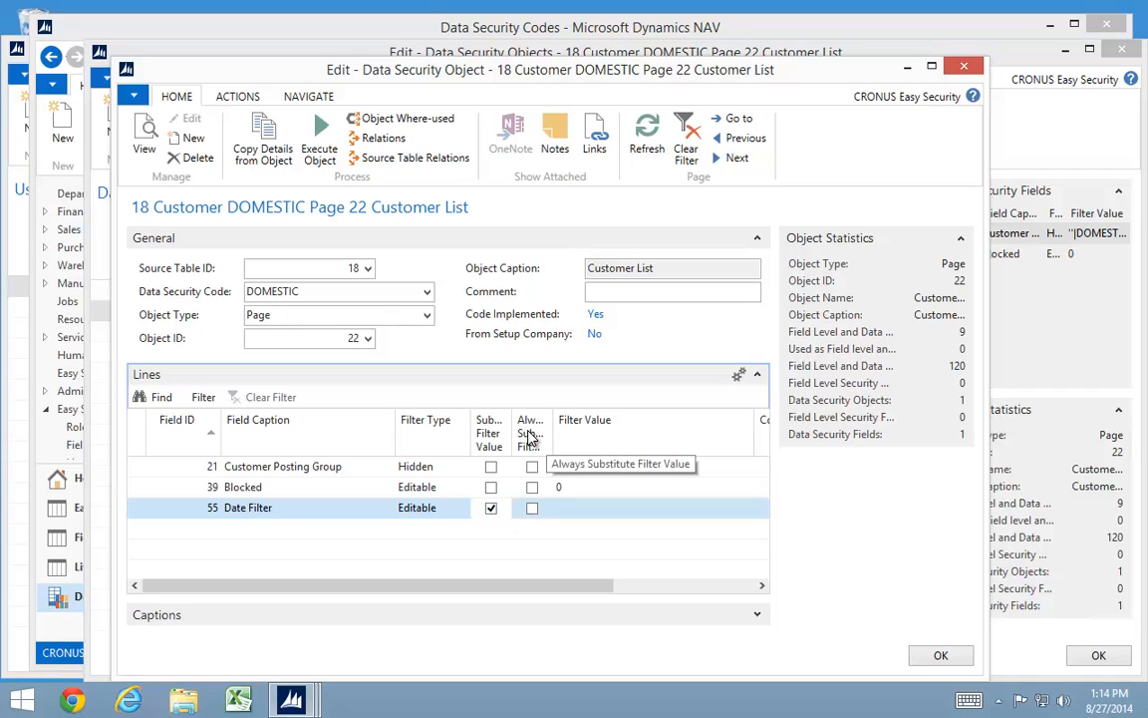
left_click(532, 509)
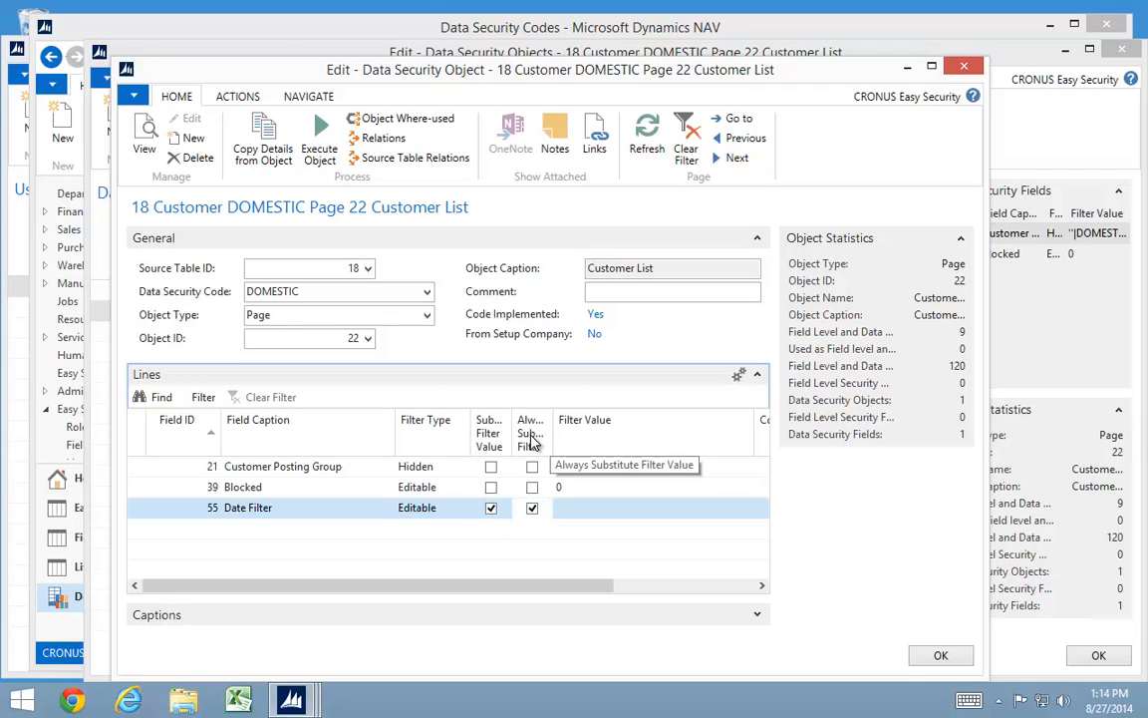
Step: Set the Date Filter line's filter value to the WORKYEAR dynamic filter alone, %WORKYEAR%, with no additional date
left_click(588, 508)
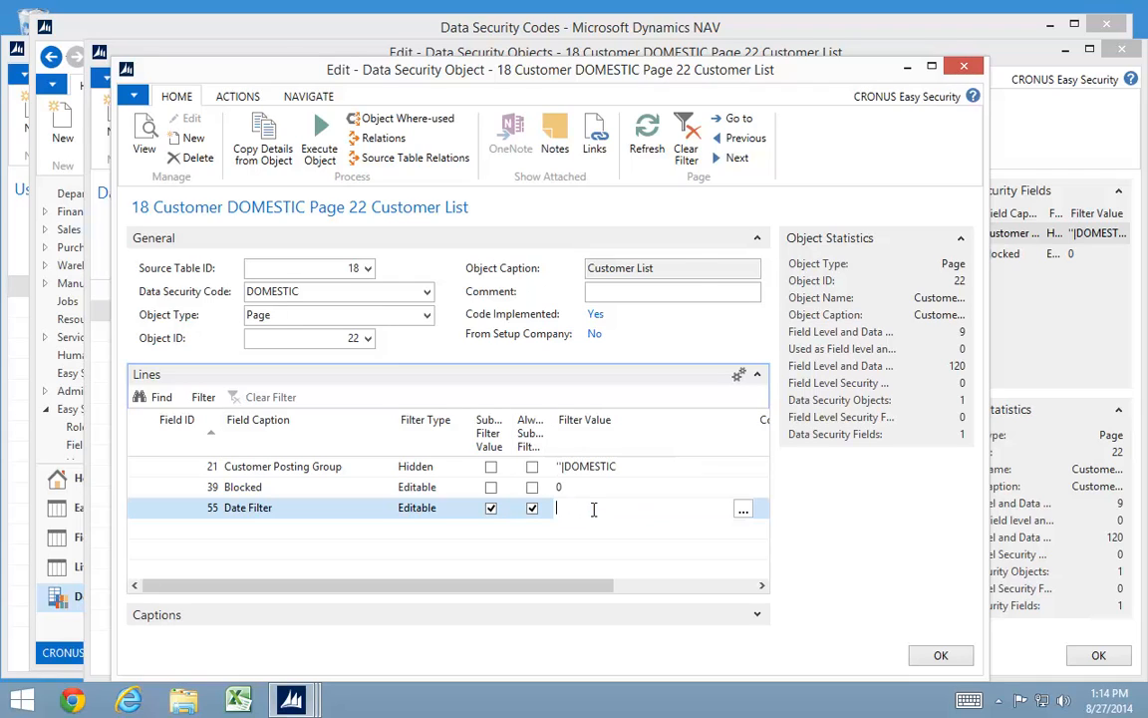
left_click(744, 514)
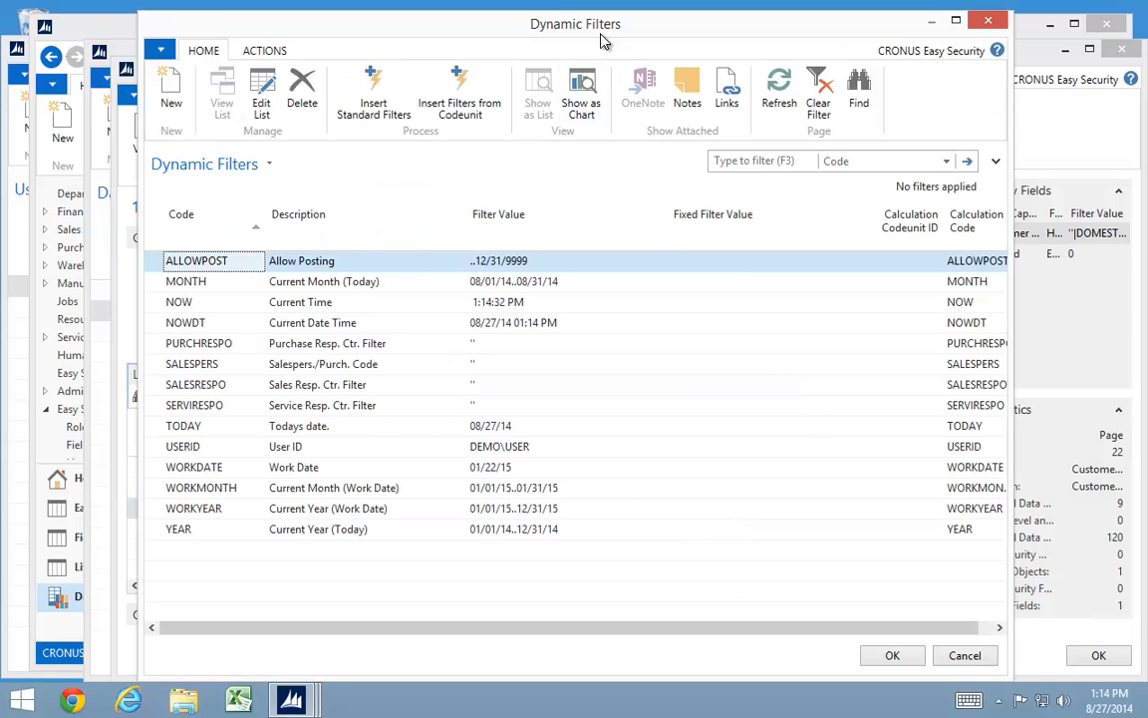
left_click(196, 511)
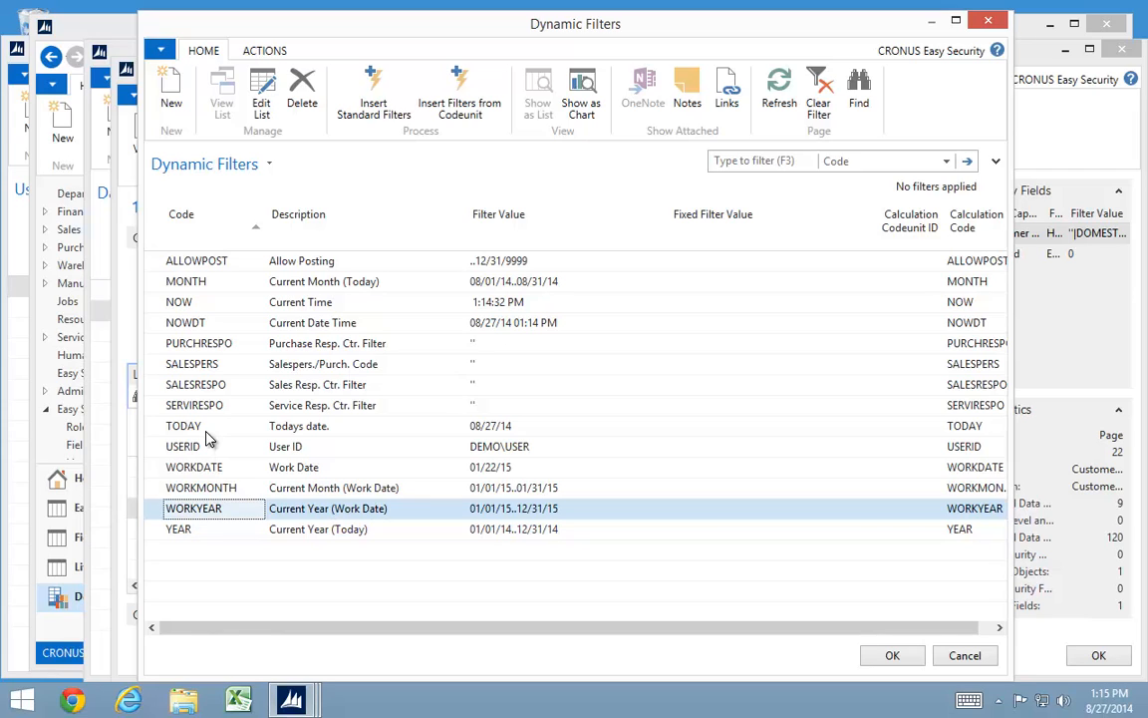
left_click(911, 658)
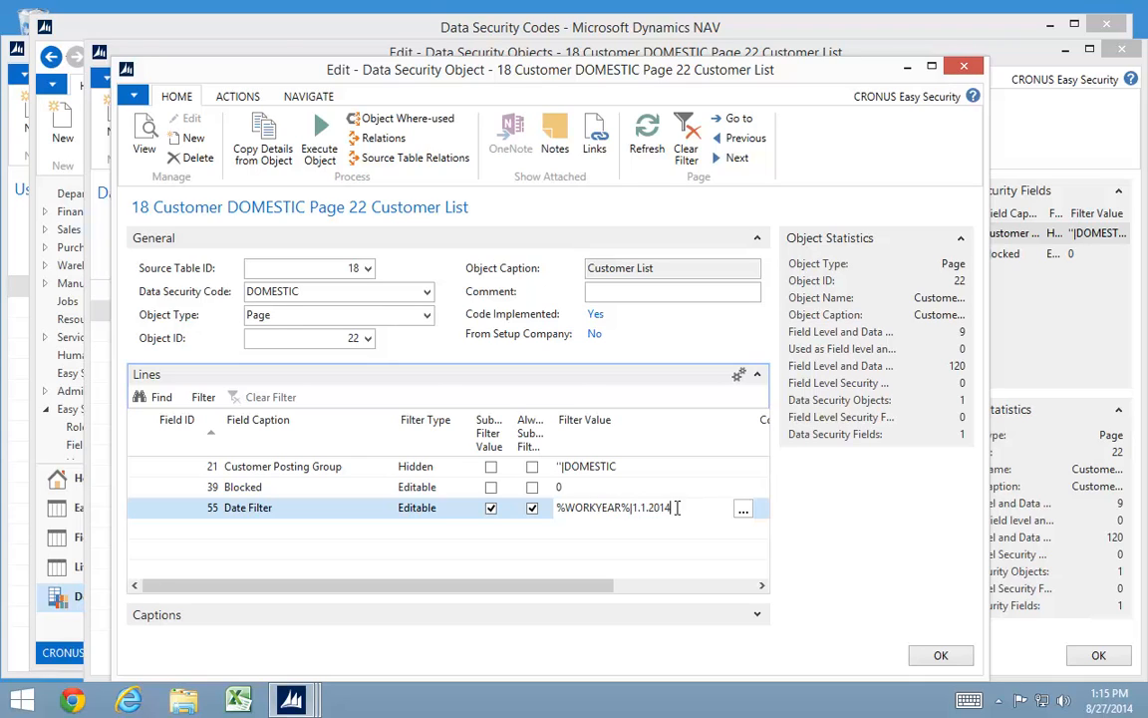
left_click_drag(677, 507, 638, 505)
key("BackSpace")
Step: Confirm the Customer List object card and close the Data Security Objects list to return to the Data Security Codes
left_click(616, 486)
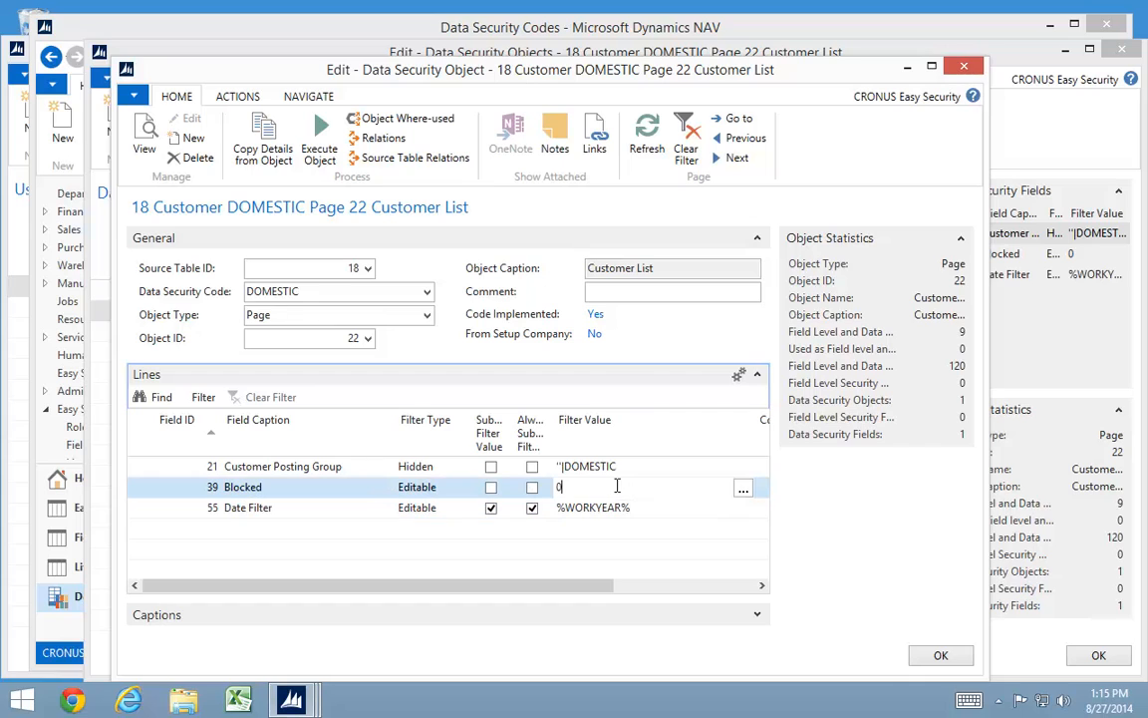
left_click(946, 655)
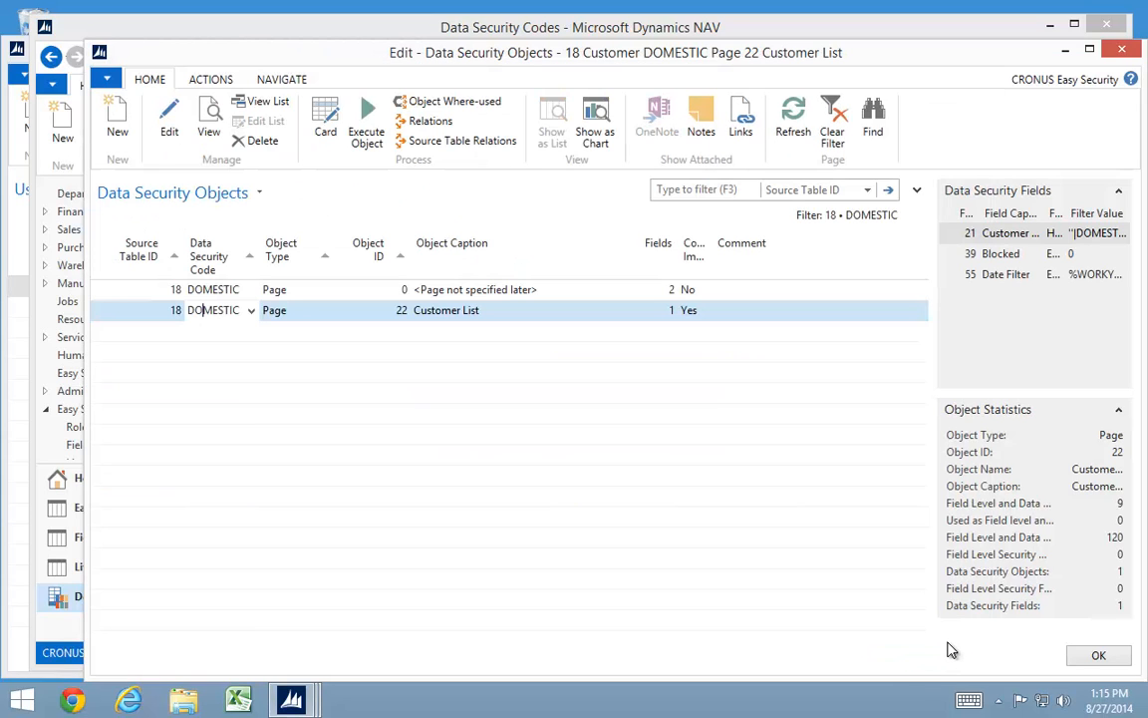
key("Up")
key("Escape")
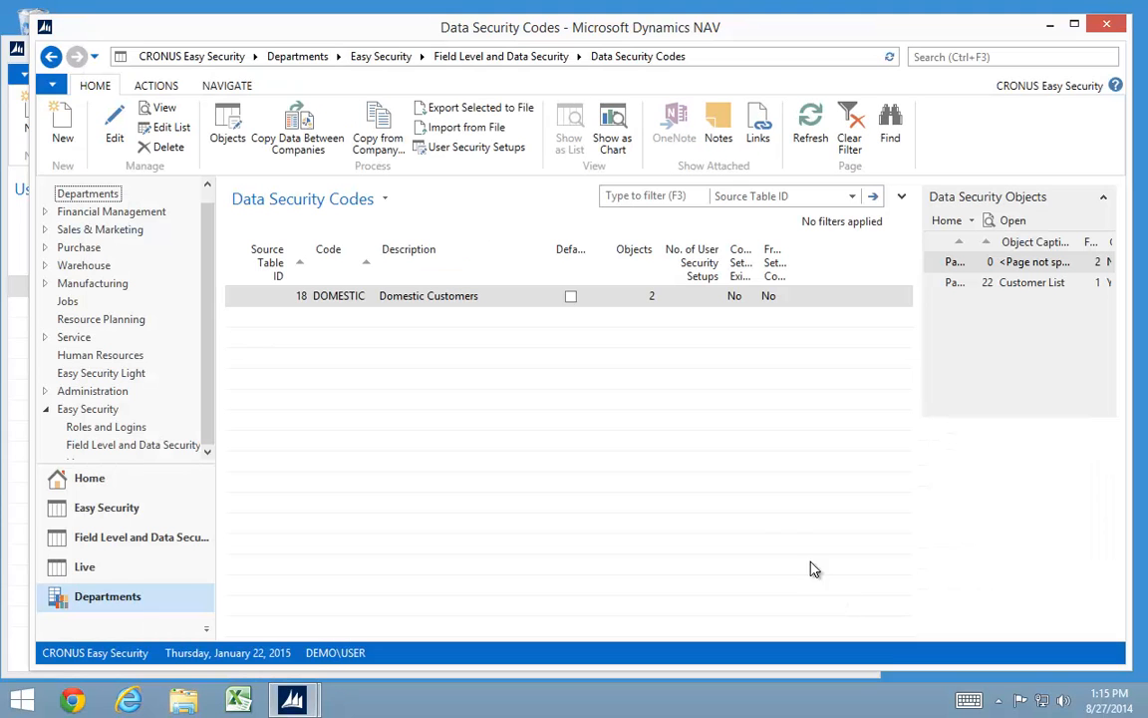
Step: In User Security Setup, remove the ADDRESSONLY field level security code from the DEMO\USER line for the Customer table
left_click(20, 395)
key("Down")
key("Down")
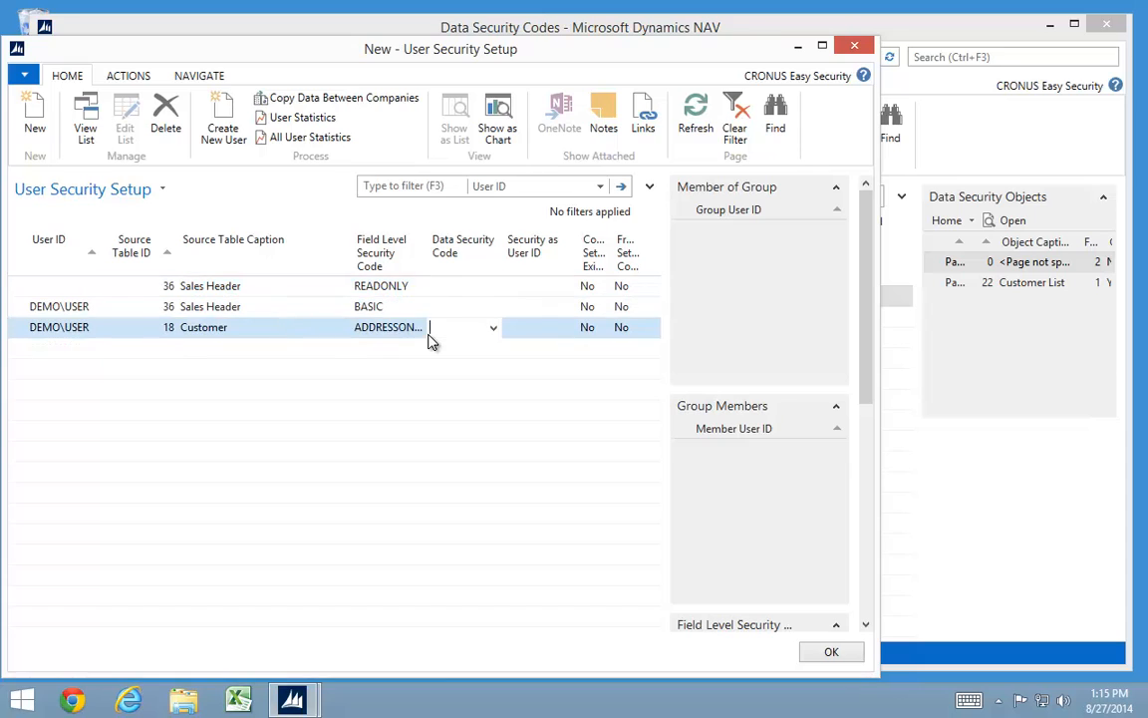
key("shift+Tab")
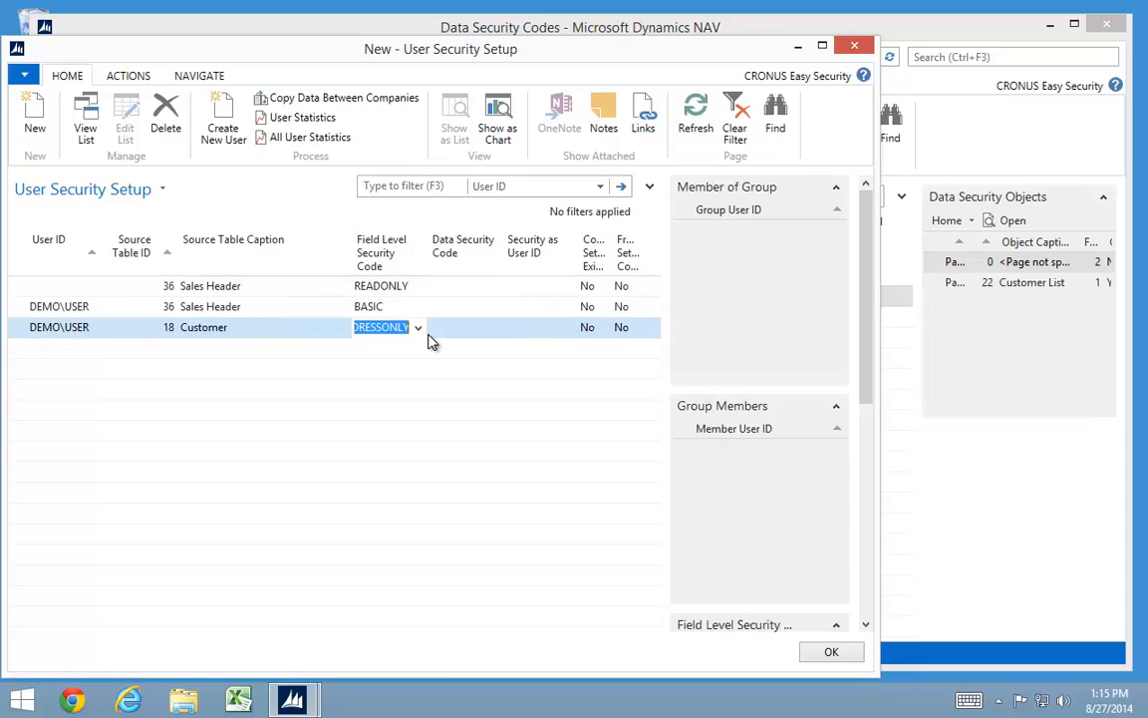
key("Delete")
key("Tab")
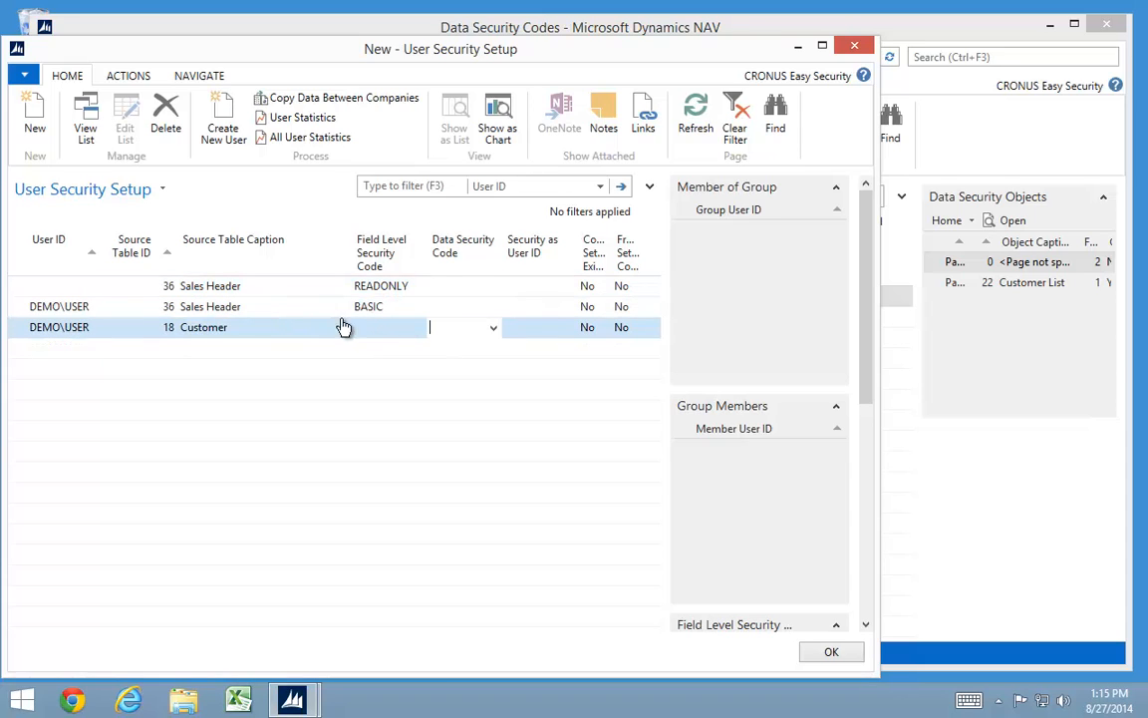
Step: Look up the data security codes available for the DEMO\USER Customer line and leave the lookup without choosing one
left_click(494, 330)
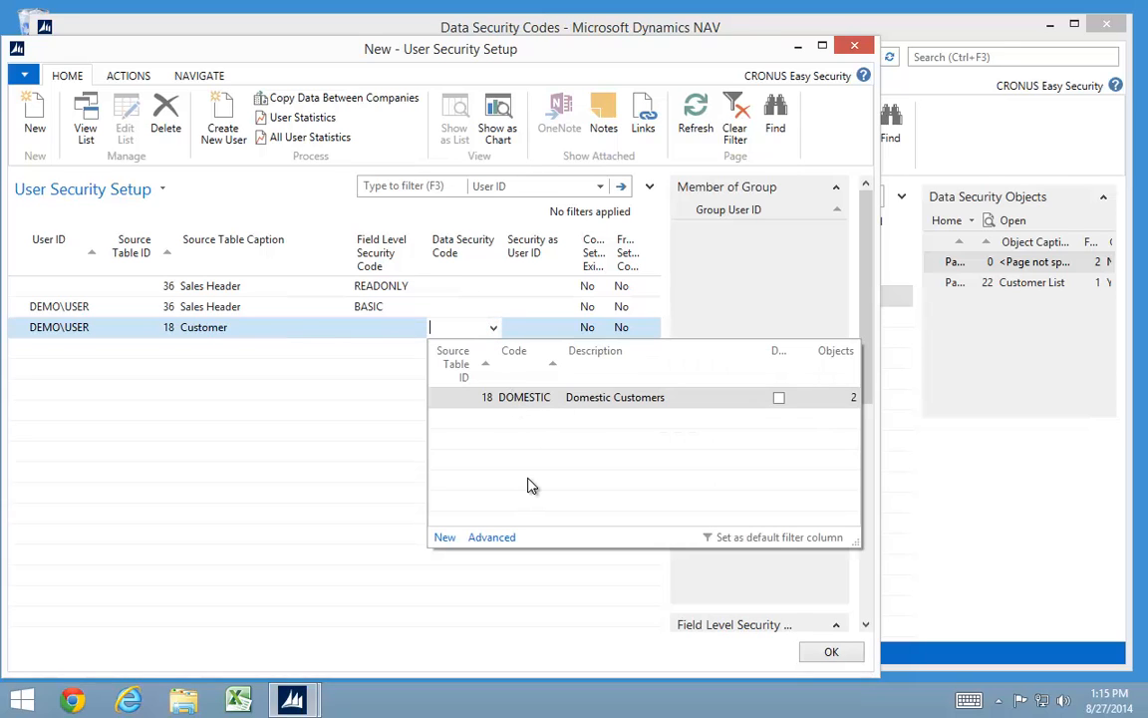
key("Escape")
key("Tab")
key("Up")
key("Down")
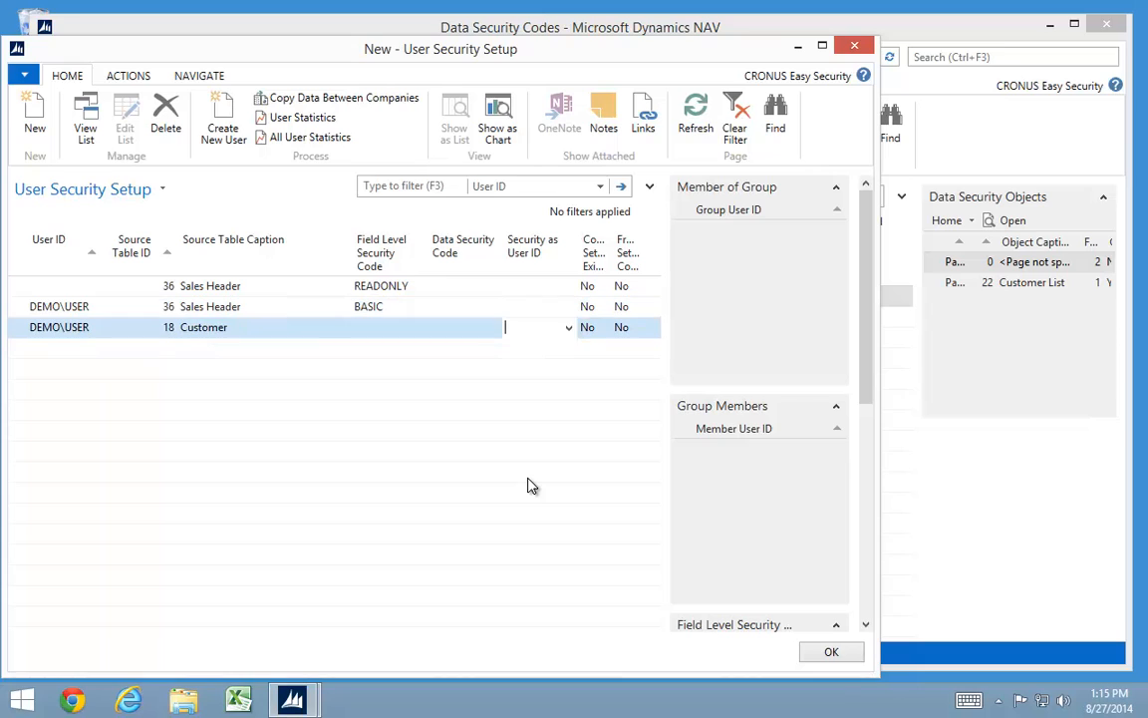
Step: Assign the DOMESTIC data security code to the DEMO\USER line for the Customer table and close User Security Setup
key("shift+Tab")
type("do")
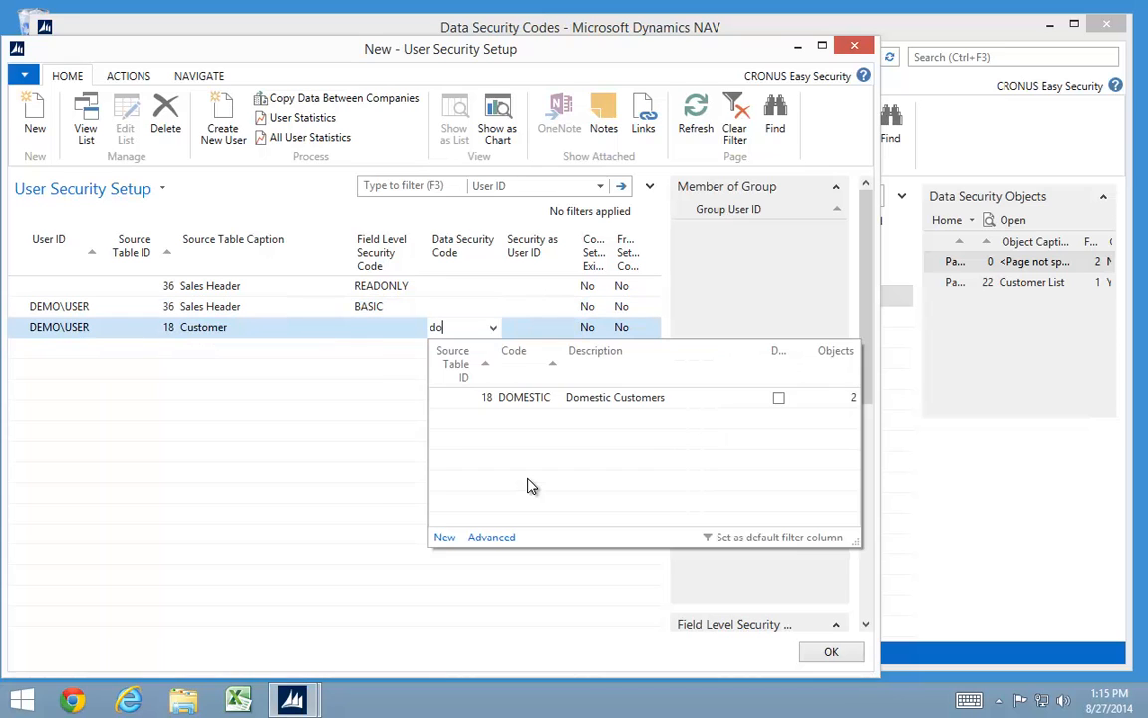
key("Down")
key("Return")
key("Up")
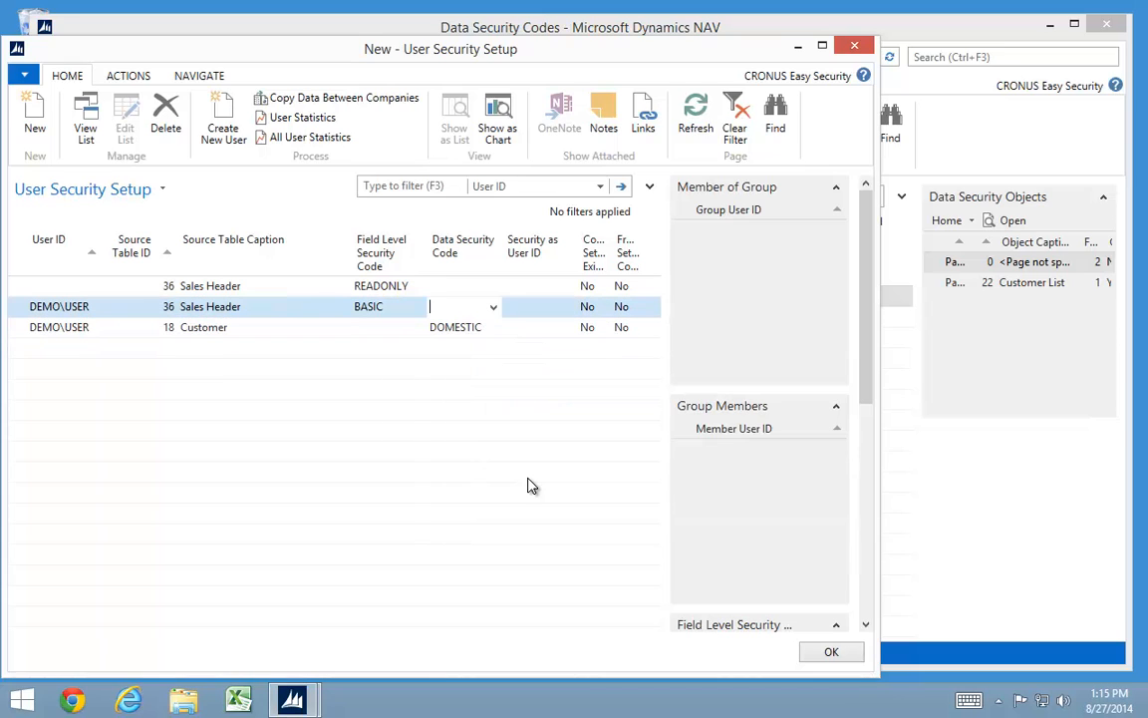
key("shift+Tab")
key("shift+Tab")
key("Up")
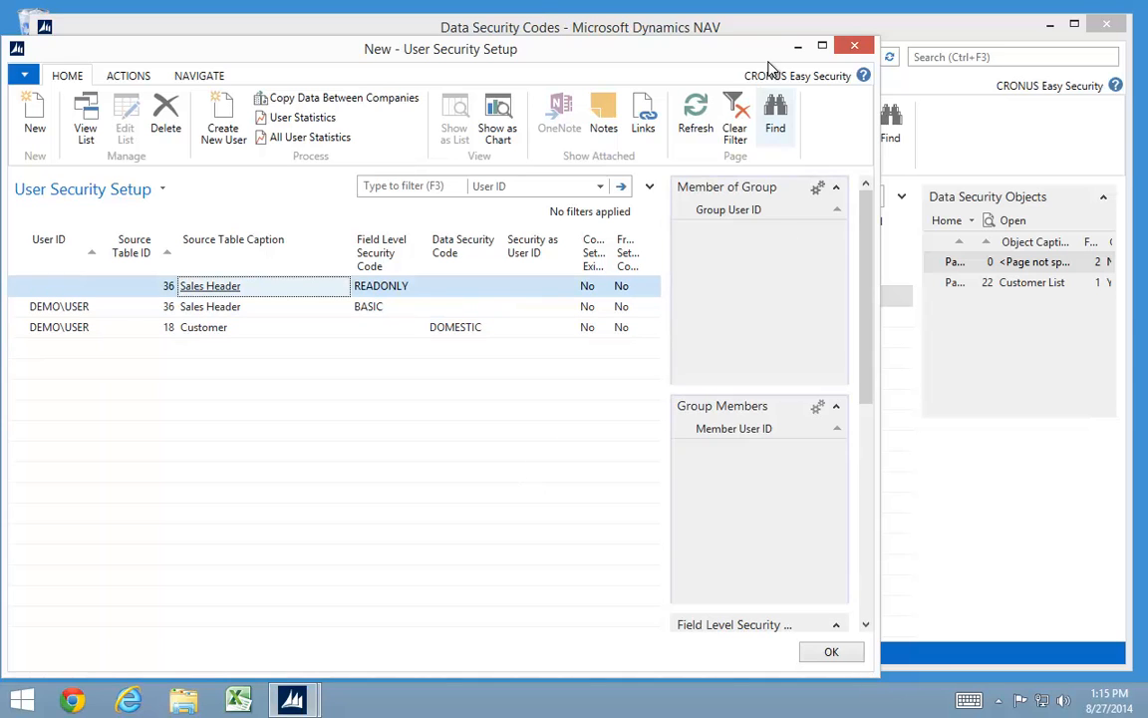
left_click(854, 45)
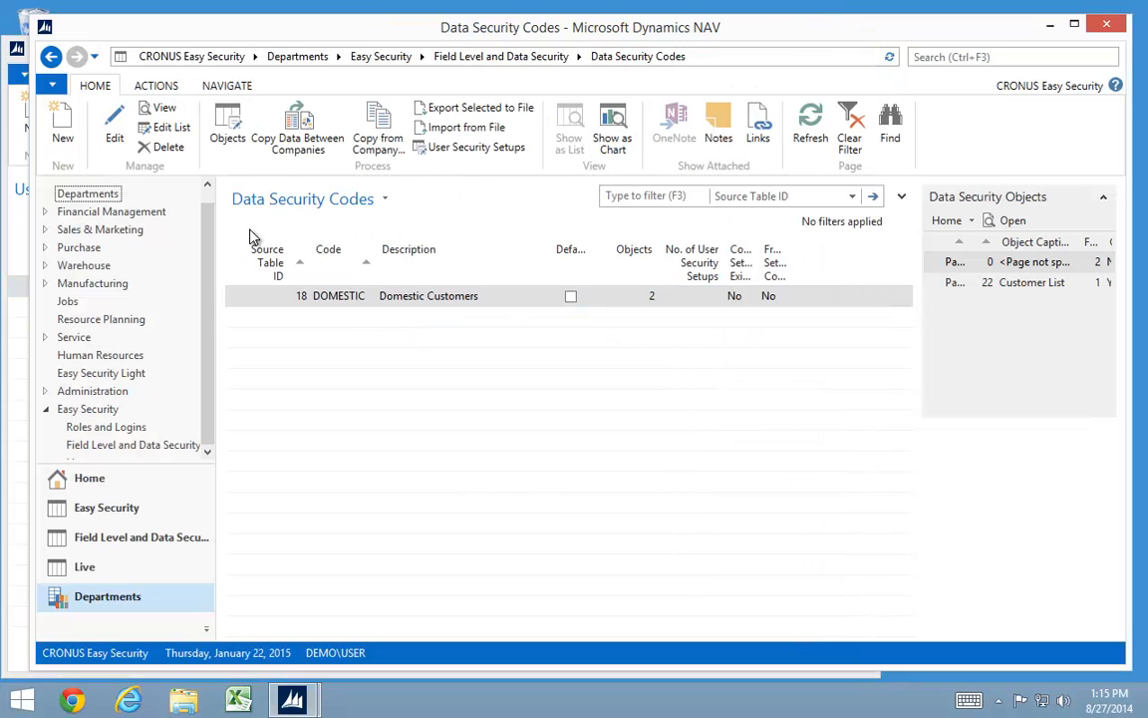
Step: Open the Customers list from Order Processing in the Sales & Marketing department
left_click(90, 236)
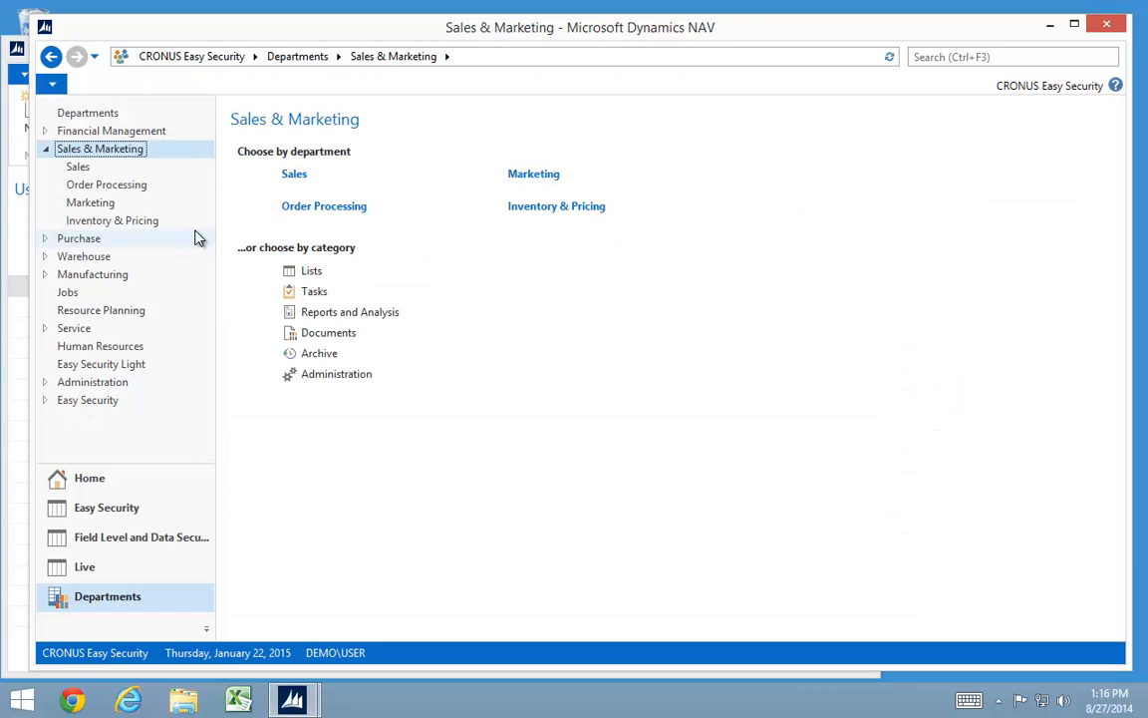
left_click(302, 207)
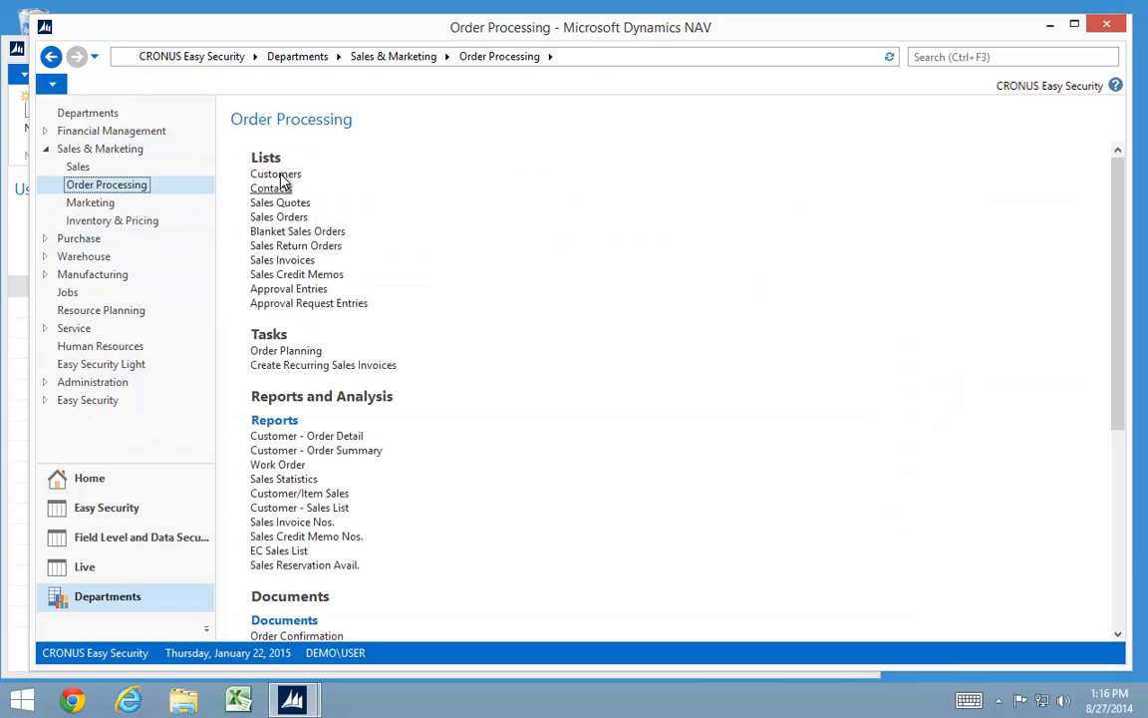
left_click(276, 173)
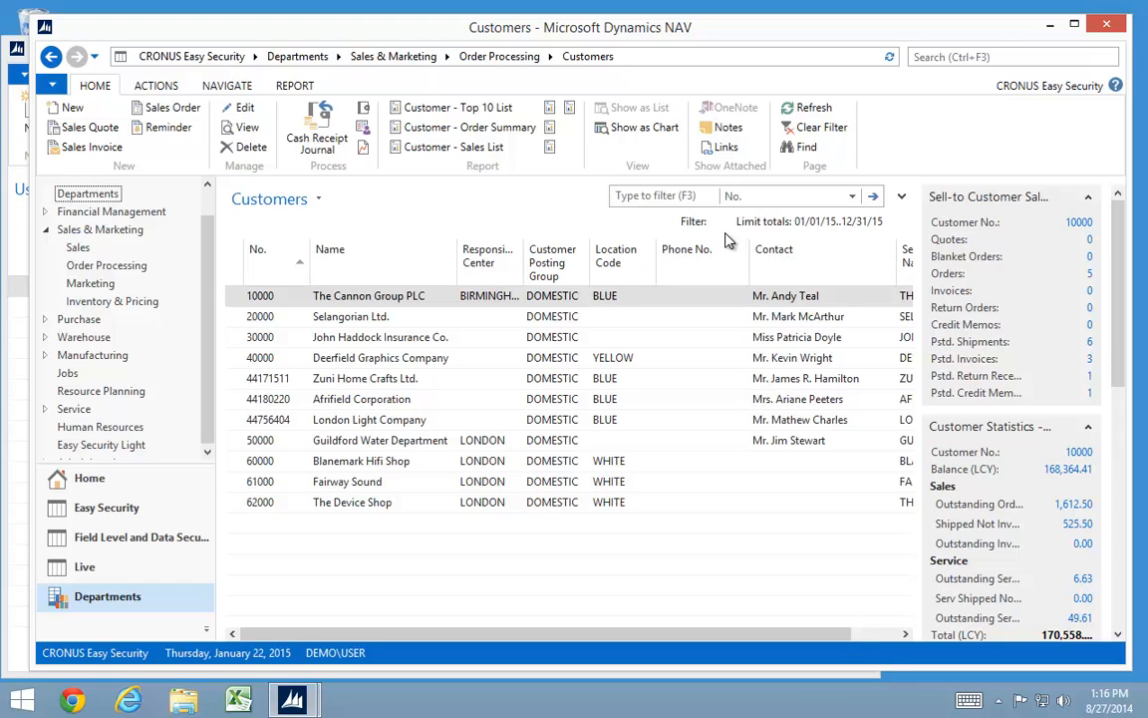
Step: Expand the filters applied to the Customers list and inspect the option values of the Blocked filter without changing them
left_click(901, 197)
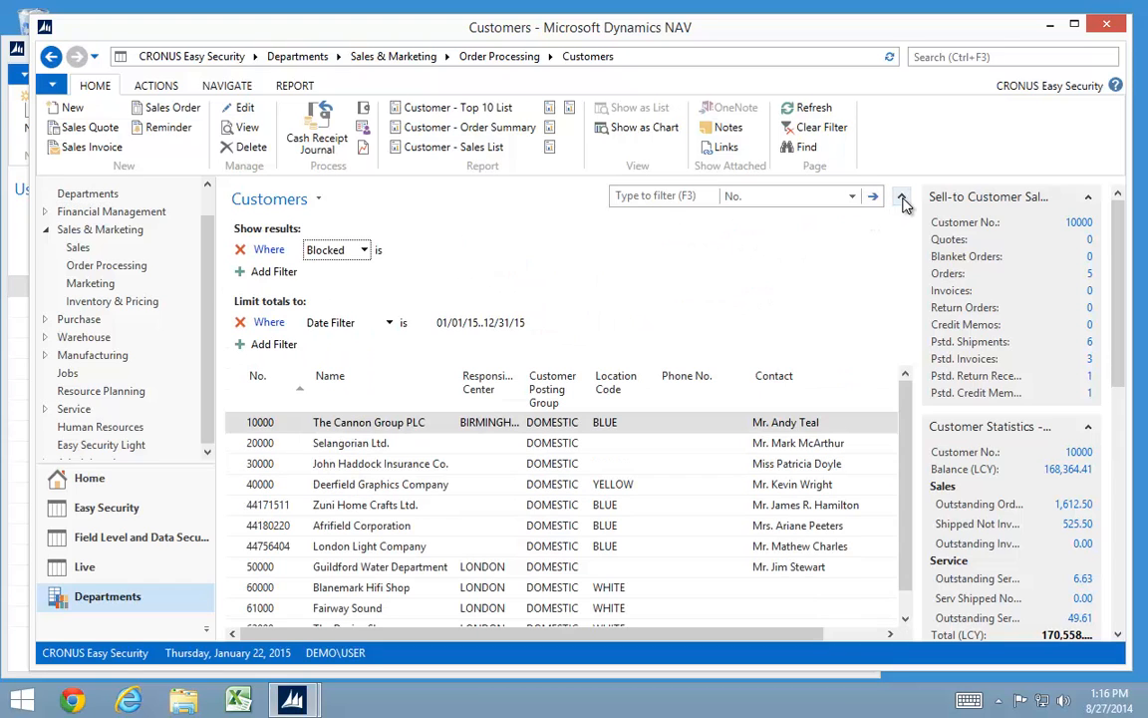
left_click(425, 255)
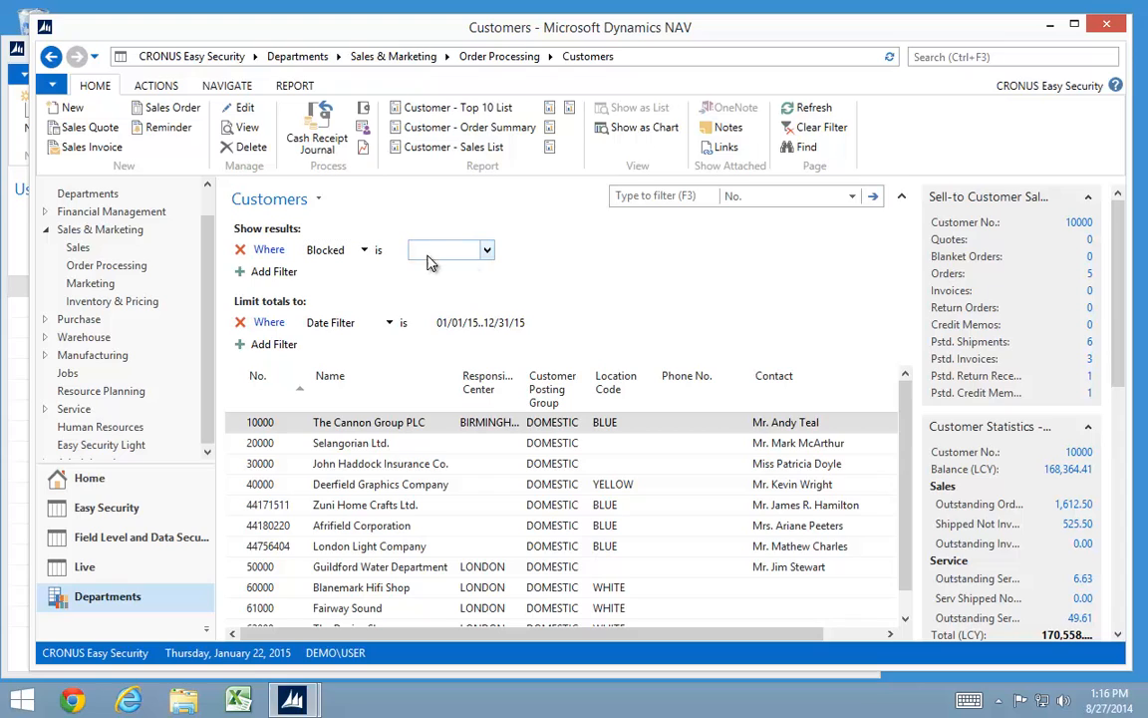
left_click(484, 252)
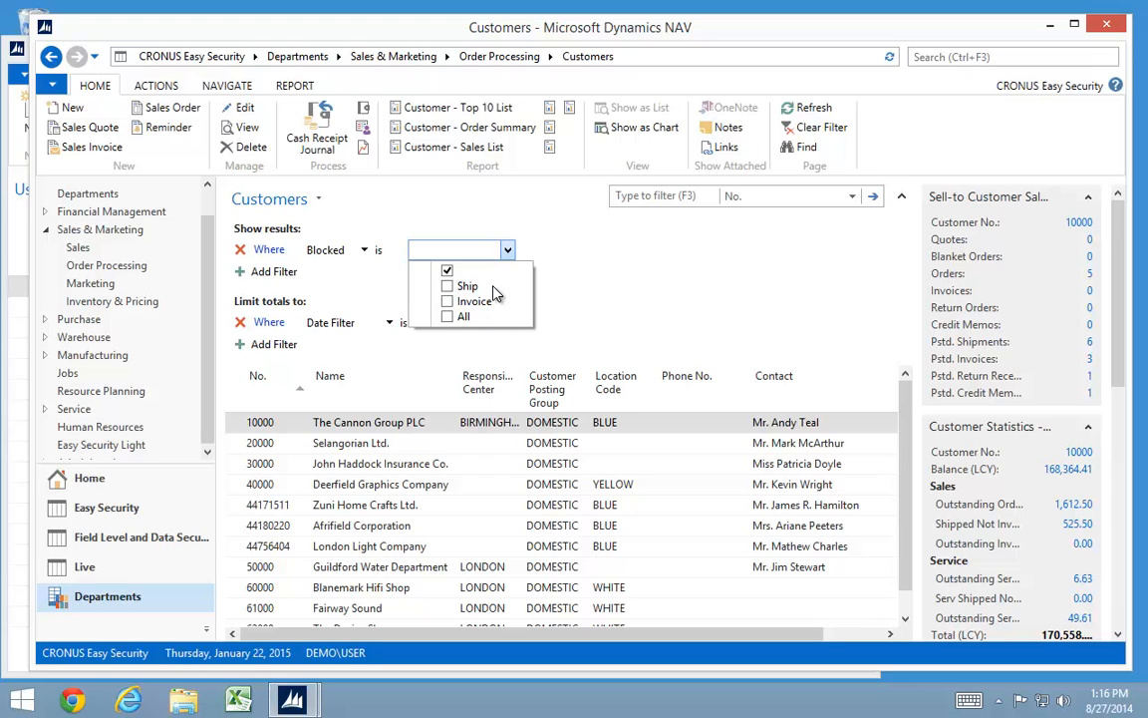
left_click(639, 276)
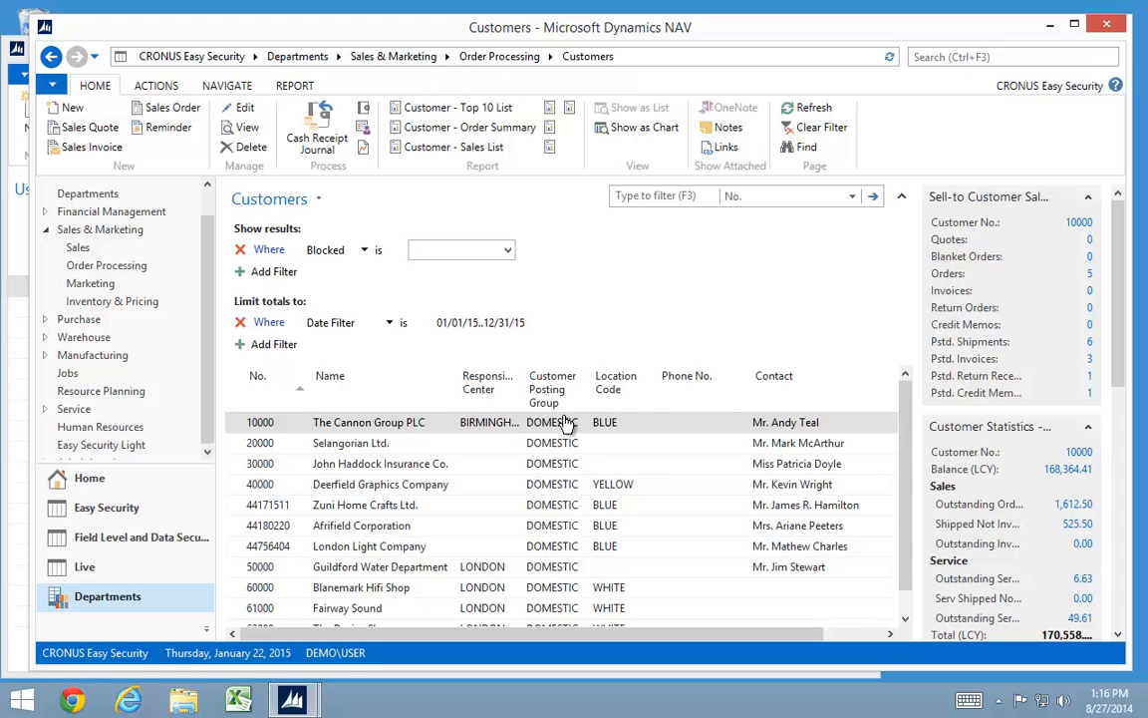
Step: Look through the filtered customers and remove the Date Filter from the list's total limits
scroll(912, 570, "down", 1)
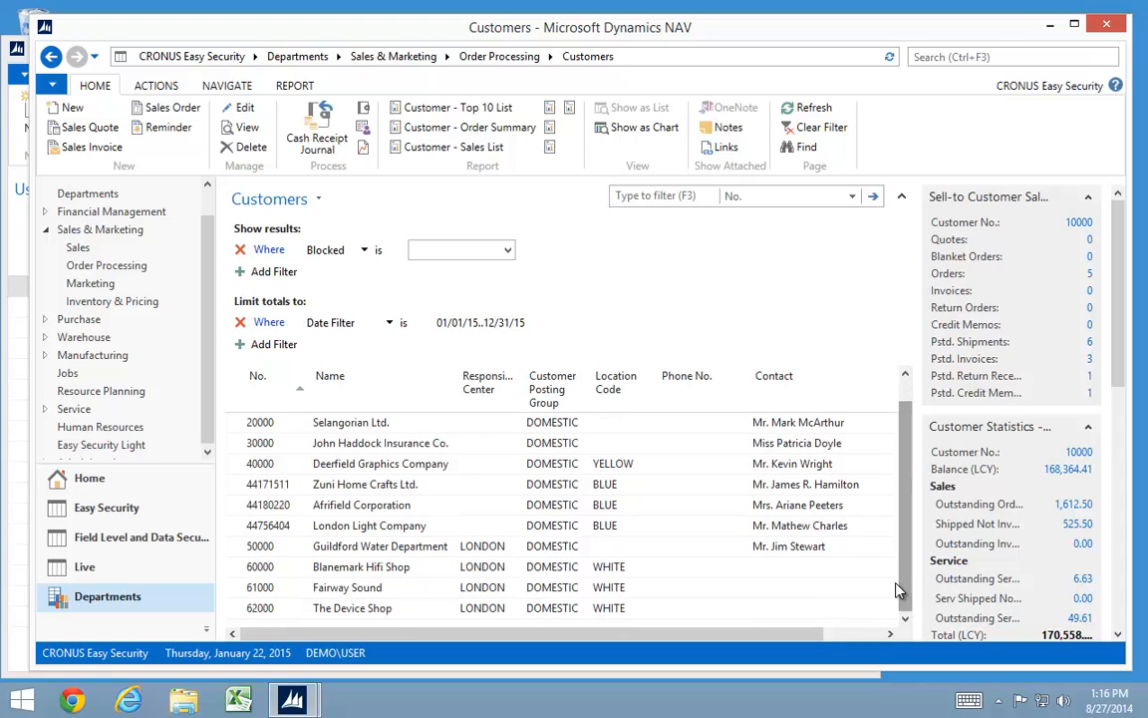
scroll(907, 564, "up", 1)
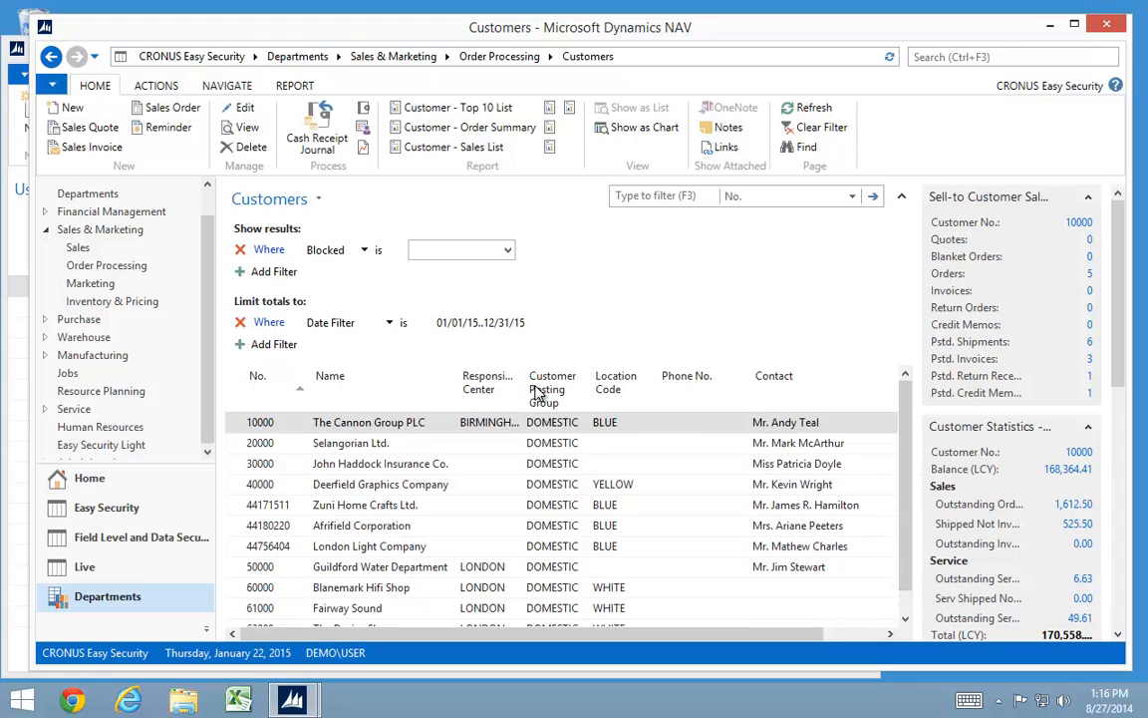
left_click(242, 323)
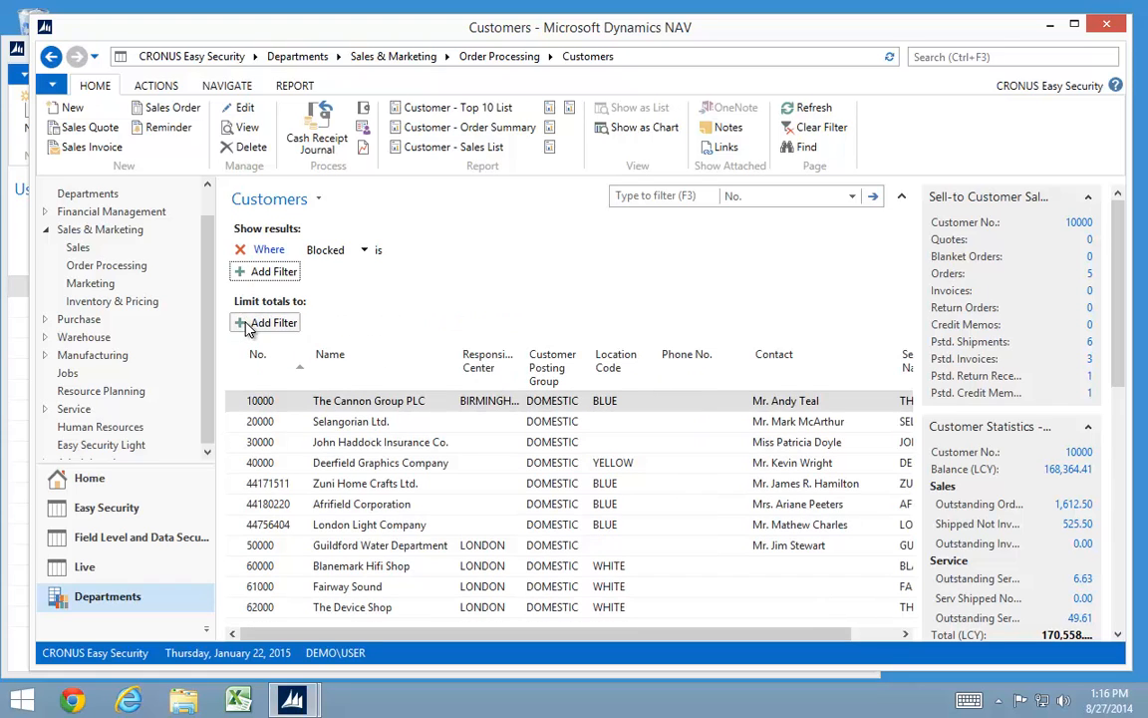
Step: Remove the Blocked filter from the customer list and view the customer card of The Cannon Group PLC
left_click(241, 250)
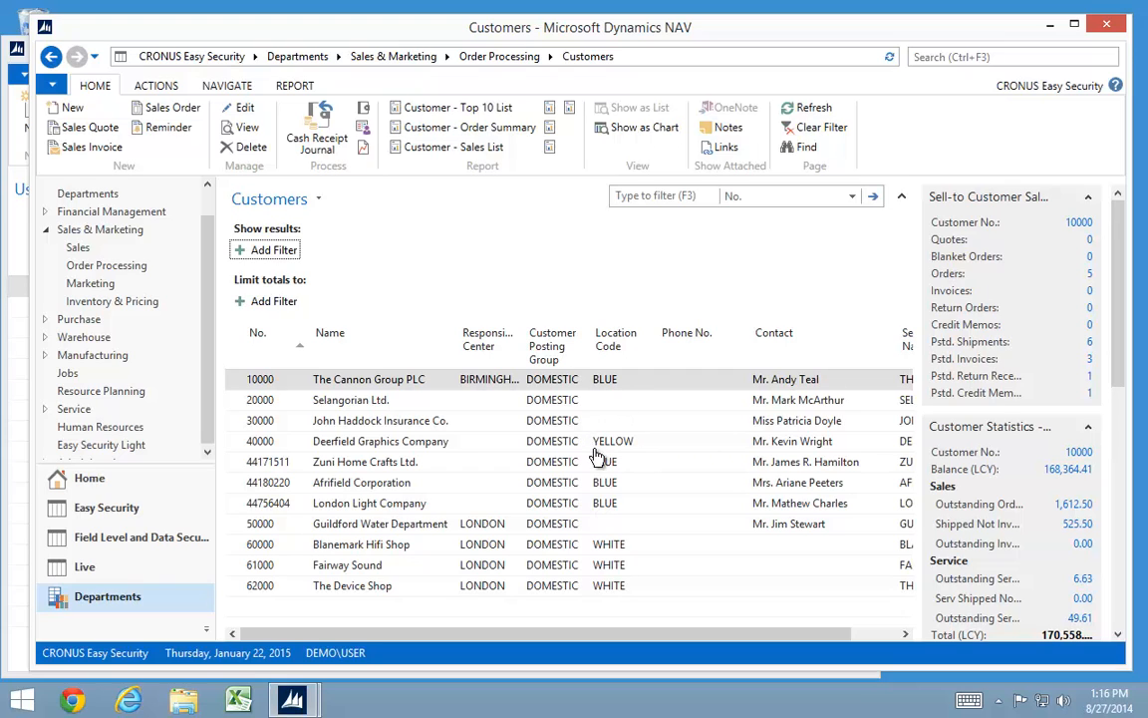
double_click(237, 380)
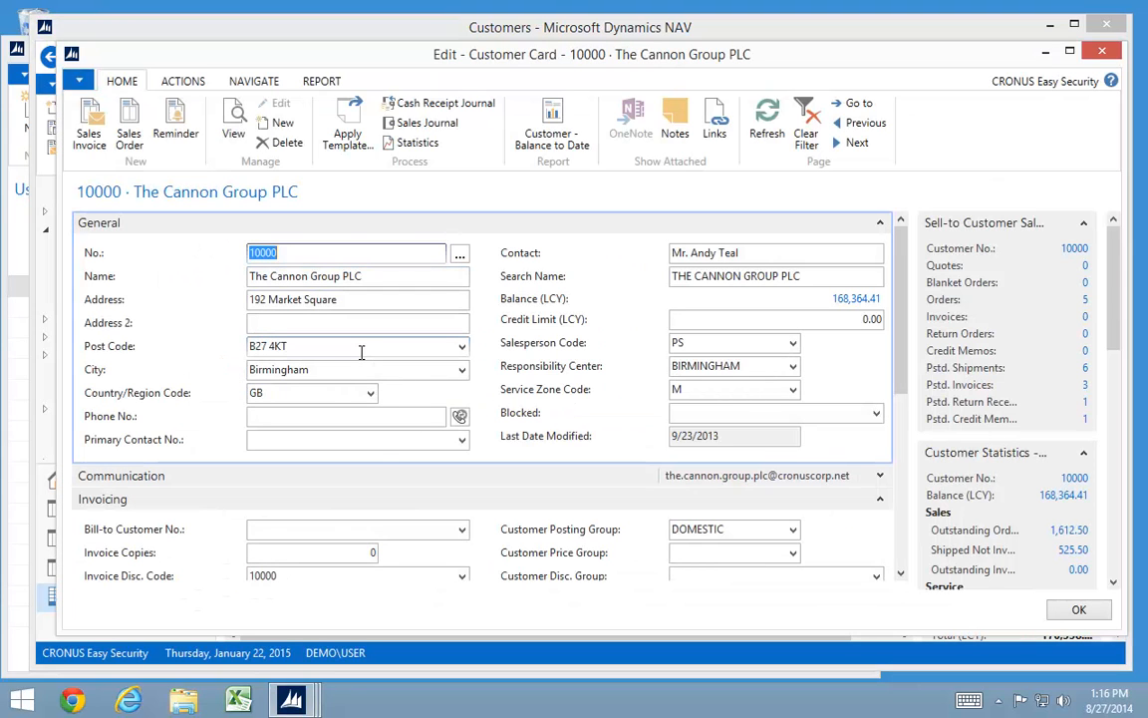
key("Escape")
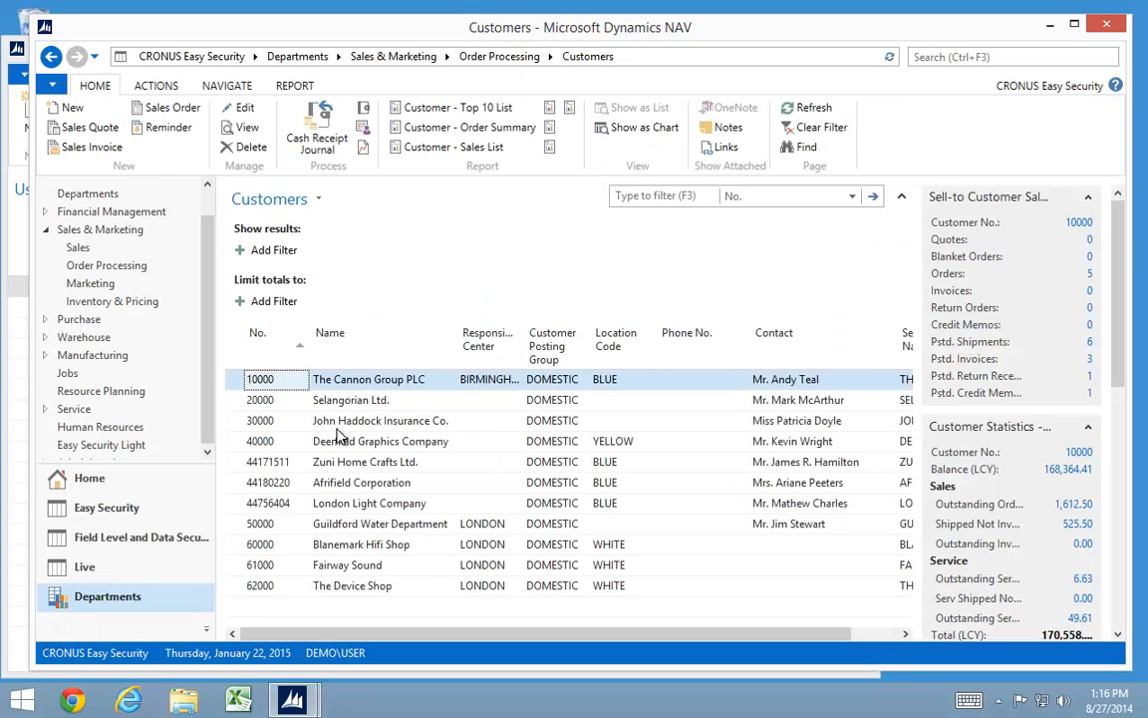
Step: Try to open the customer card of Deerfield Graphics Company
left_click(243, 441)
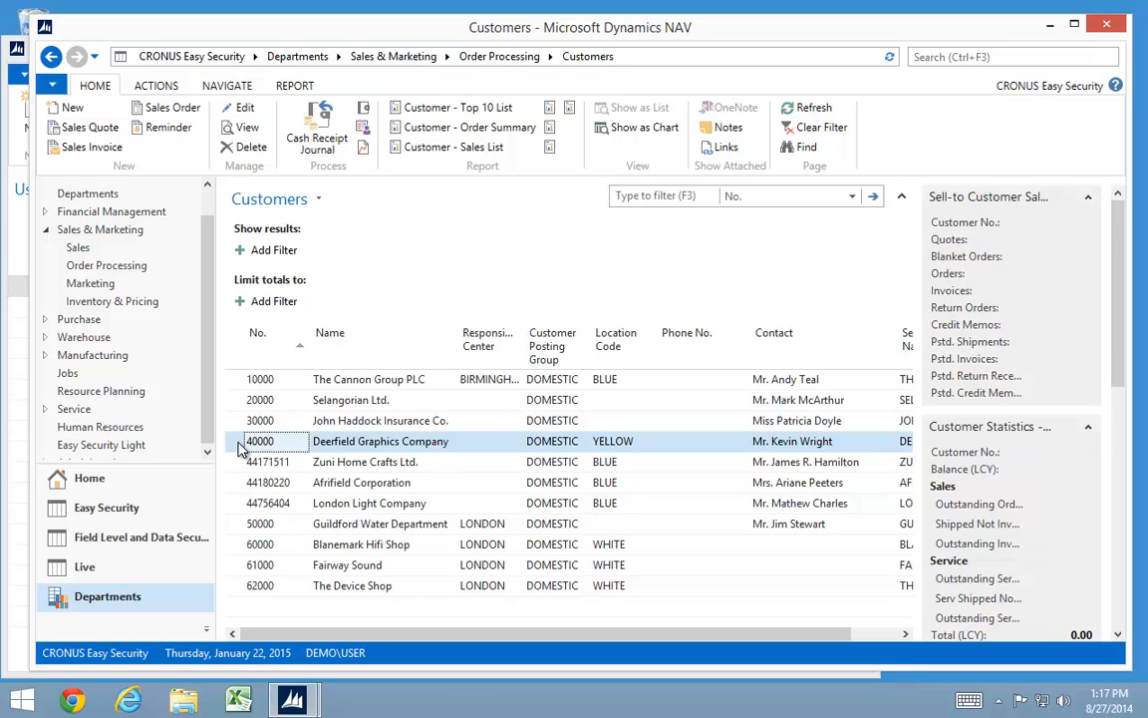
double_click(239, 448)
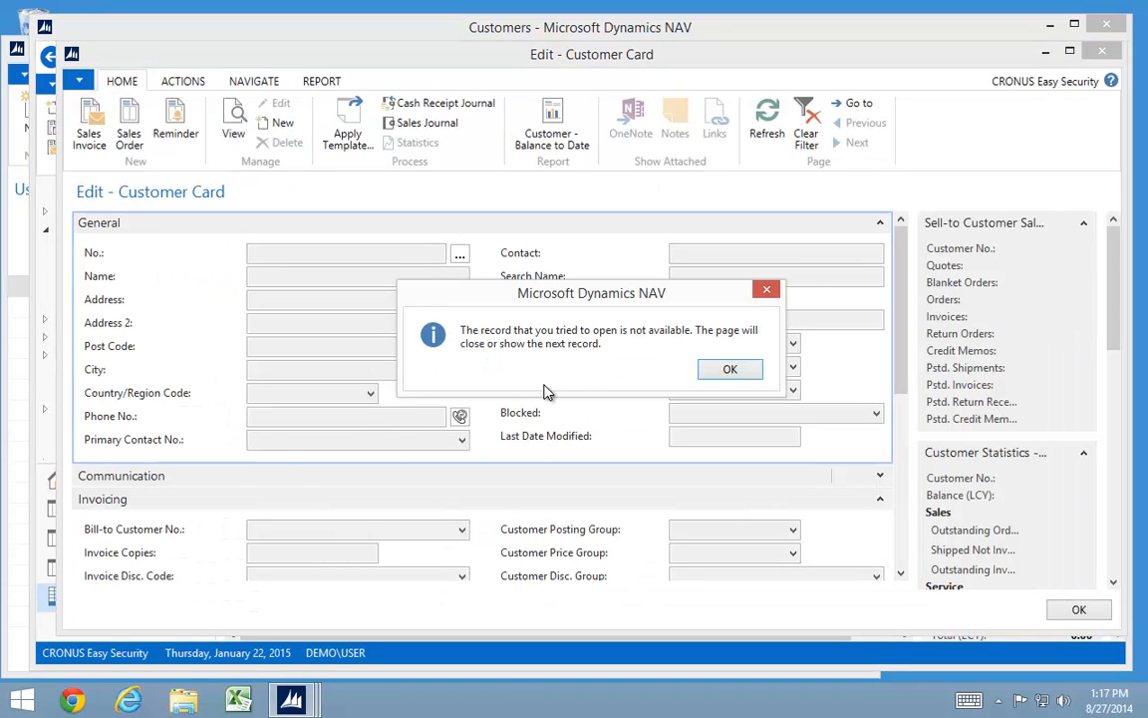
left_click(729, 370)
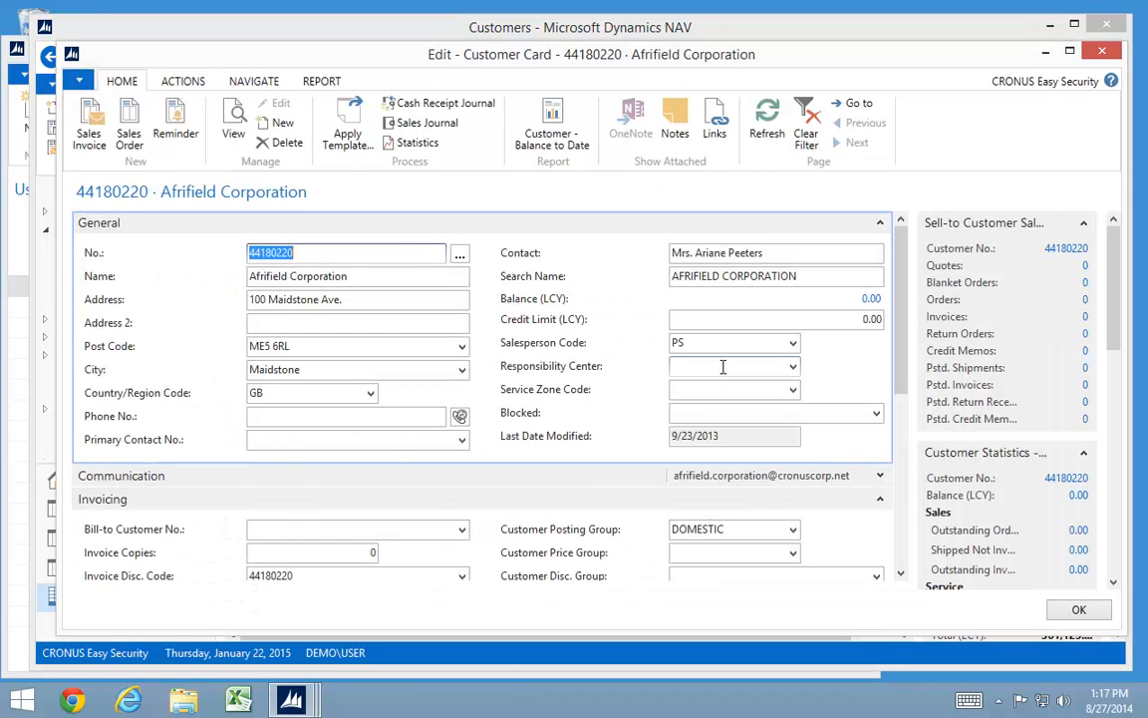
Step: Collapse the Invoicing and Payments sections on the Afrifield Corporation card, close it and refresh the customer list
left_click(880, 502)
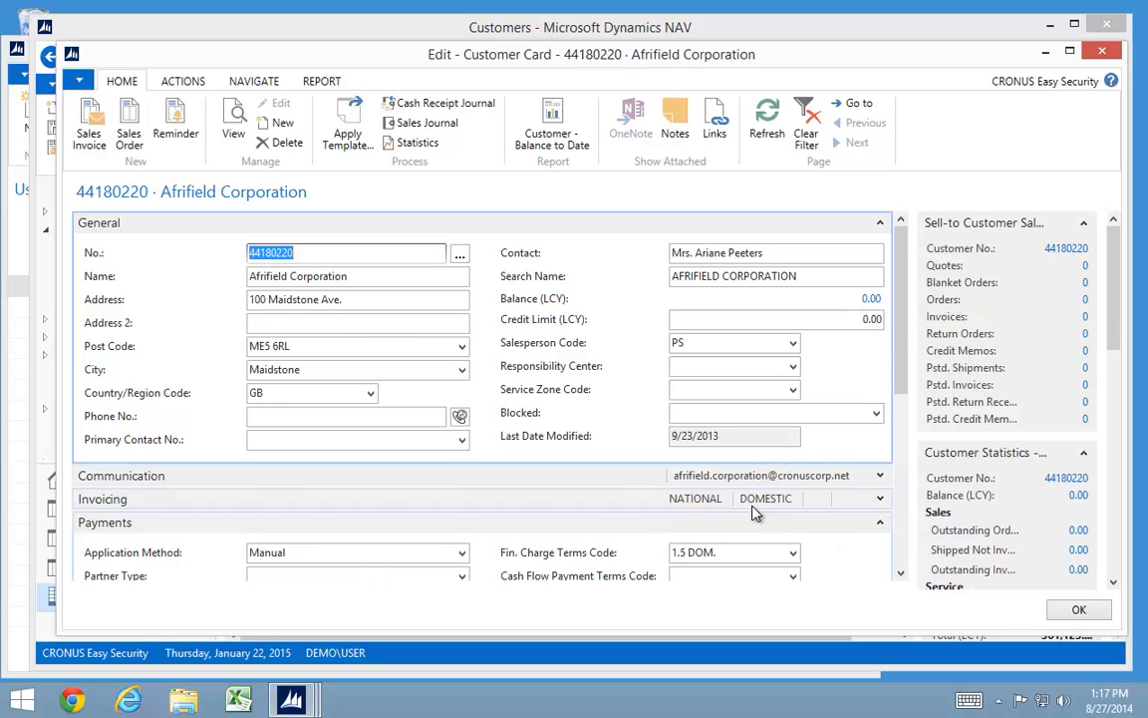
left_click(880, 529)
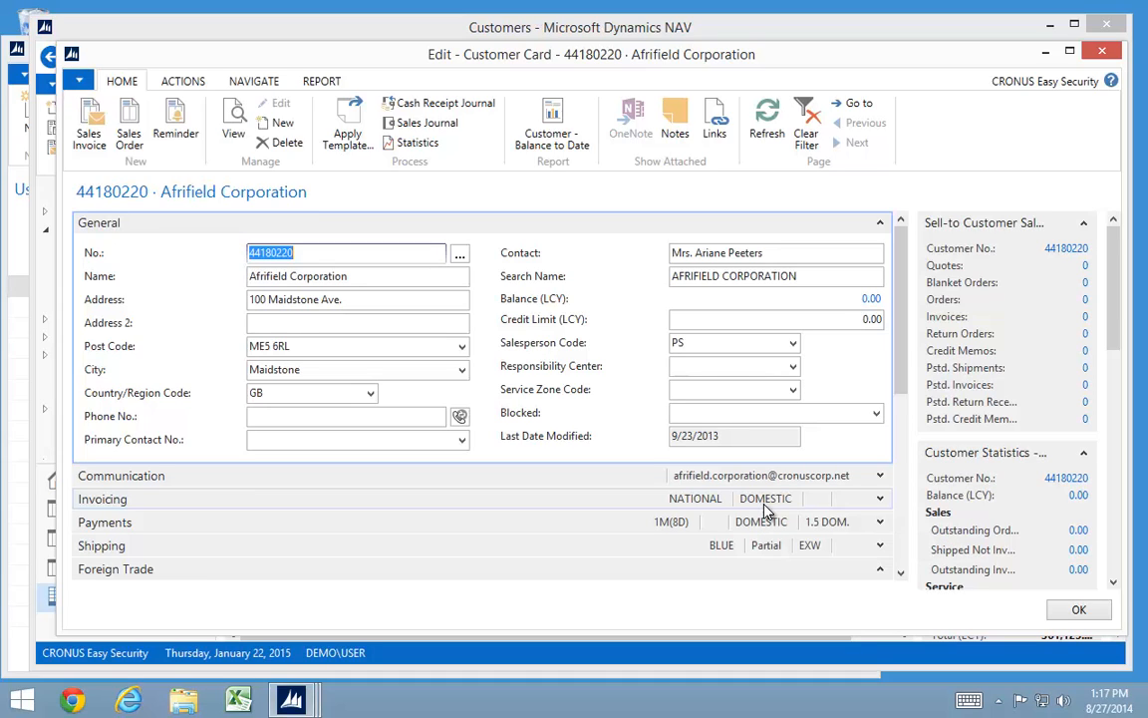
key("Escape")
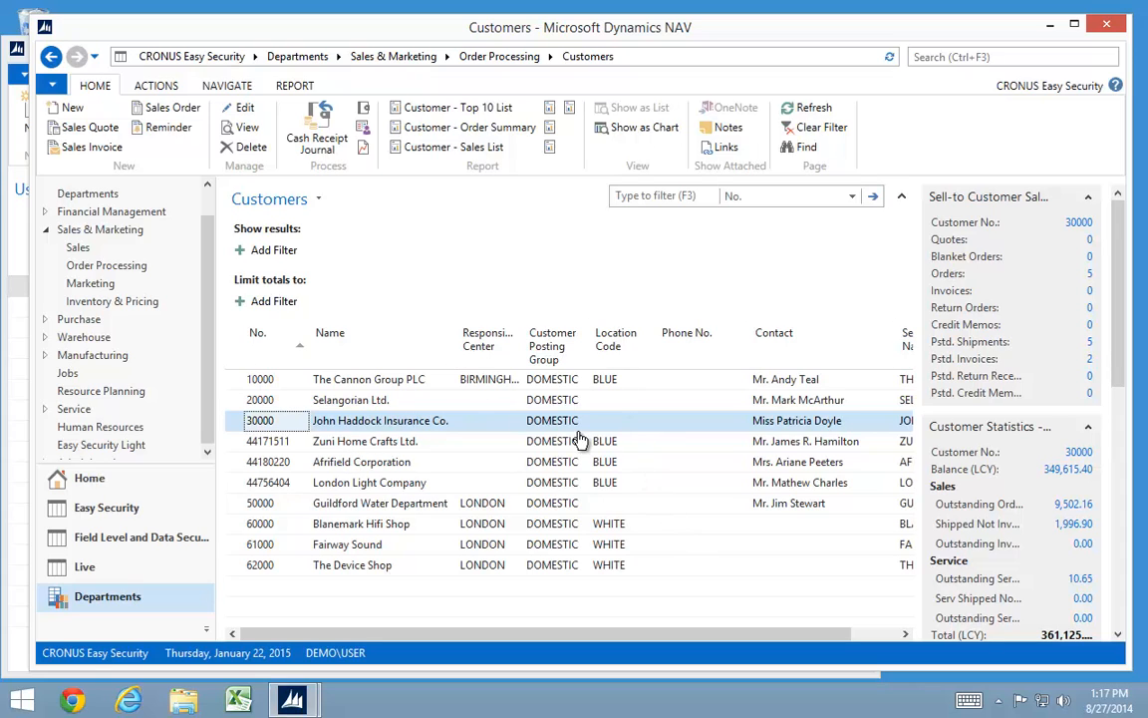
left_click(810, 110)
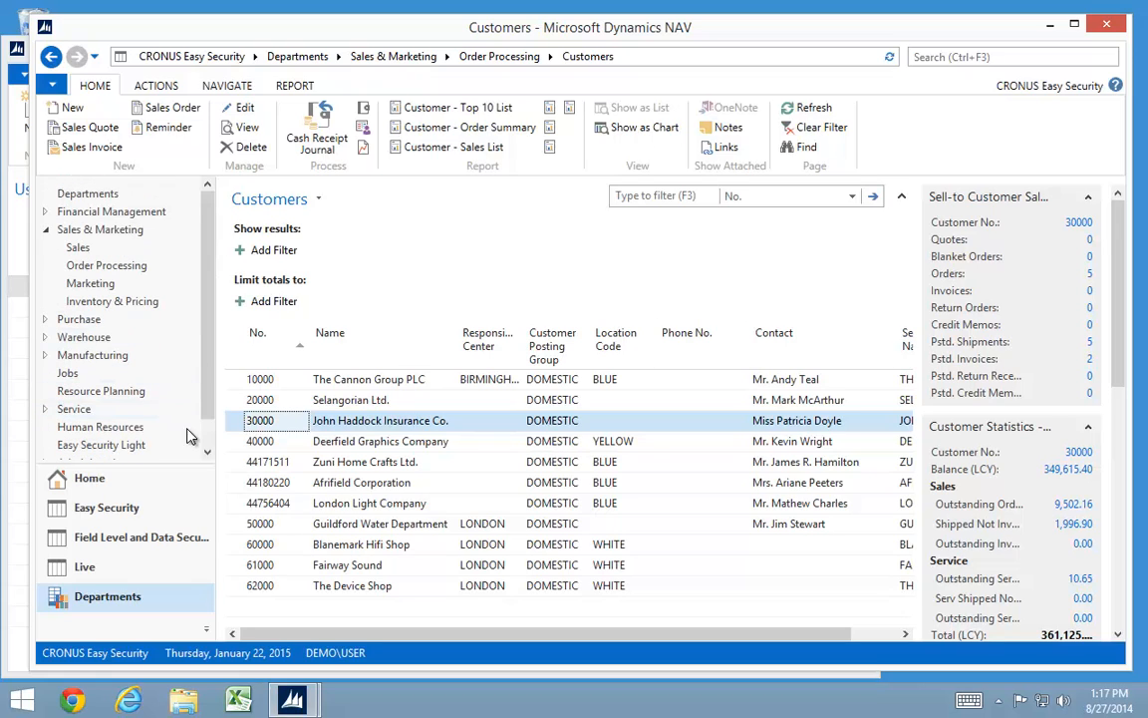
Step: Open the User Security Setup list under Easy Security's Field Level and Data Security area to review its entries
scroll(204, 439, "down", 1)
left_click(108, 448)
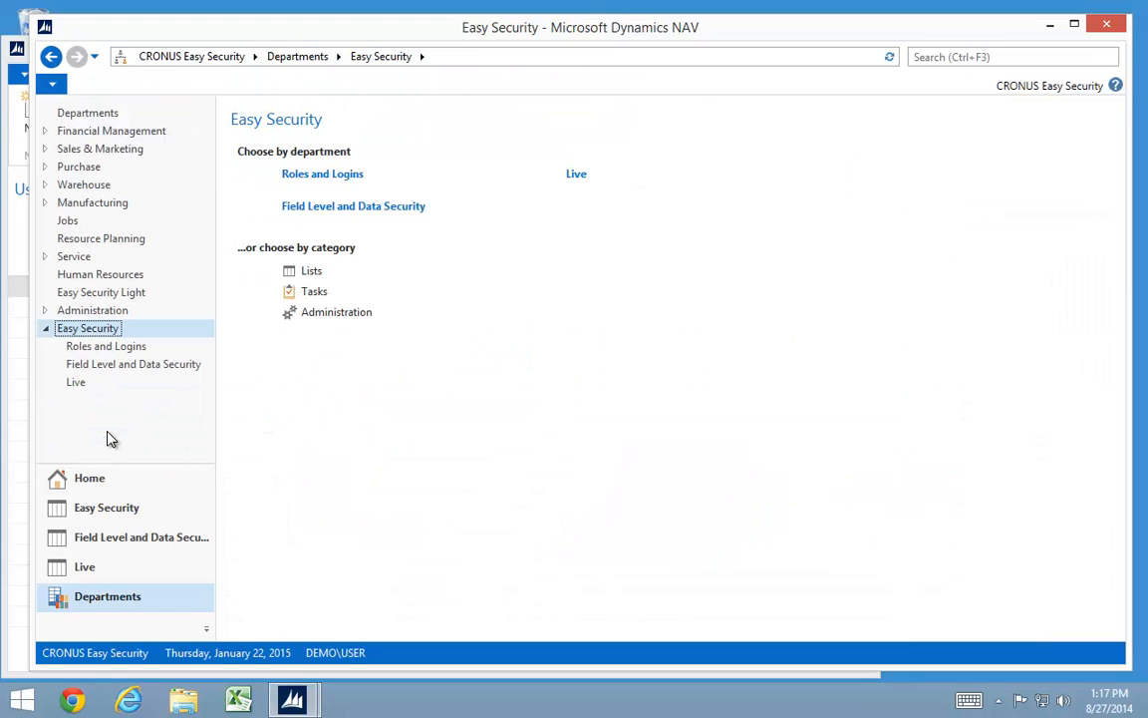
left_click(104, 367)
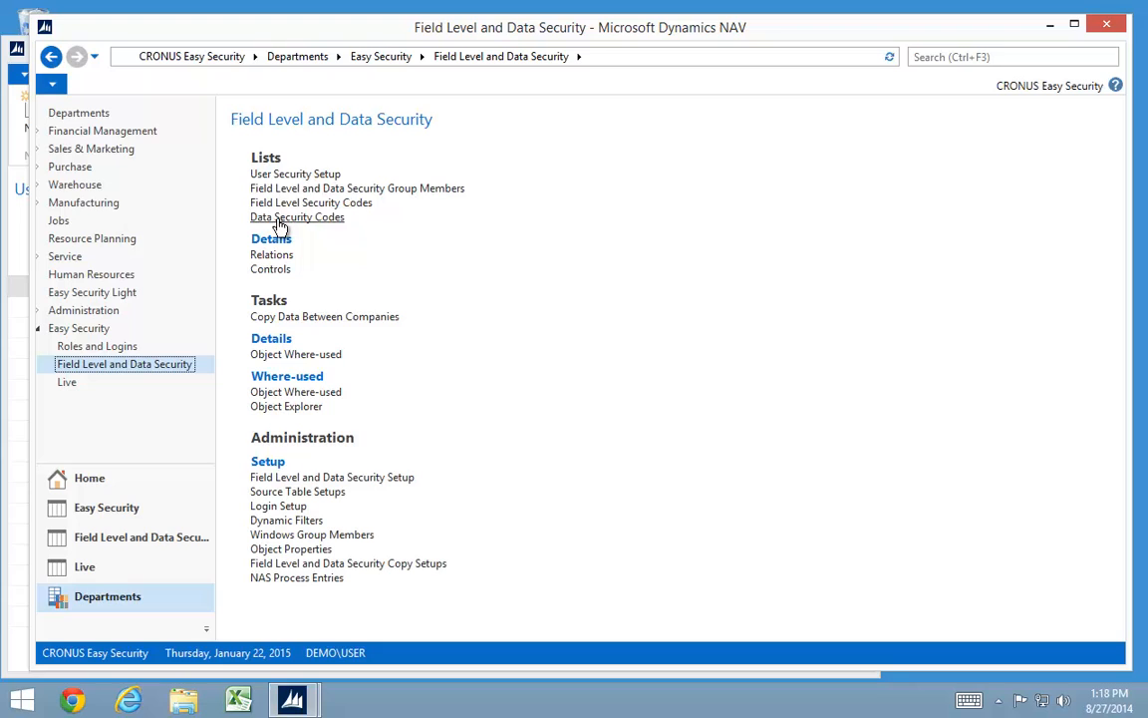
left_click(289, 173)
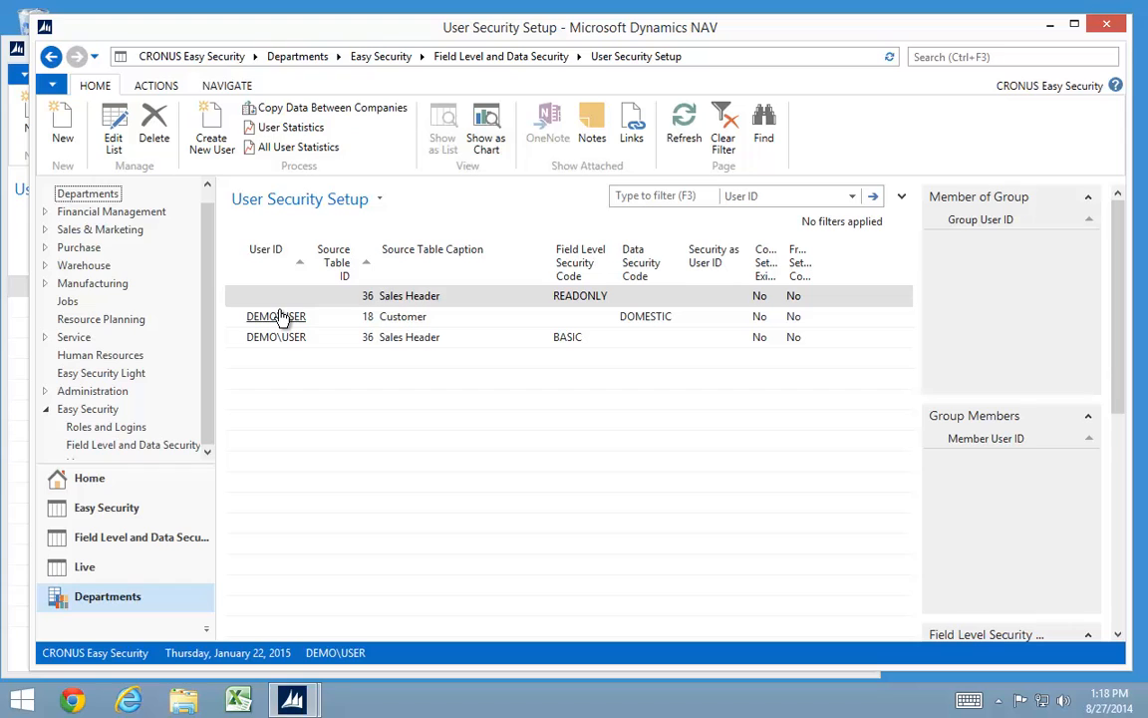
Step: In Field Level and Data Security Group Members, add the second user of the Users list as a member of group DEMO\USER
left_click(99, 447)
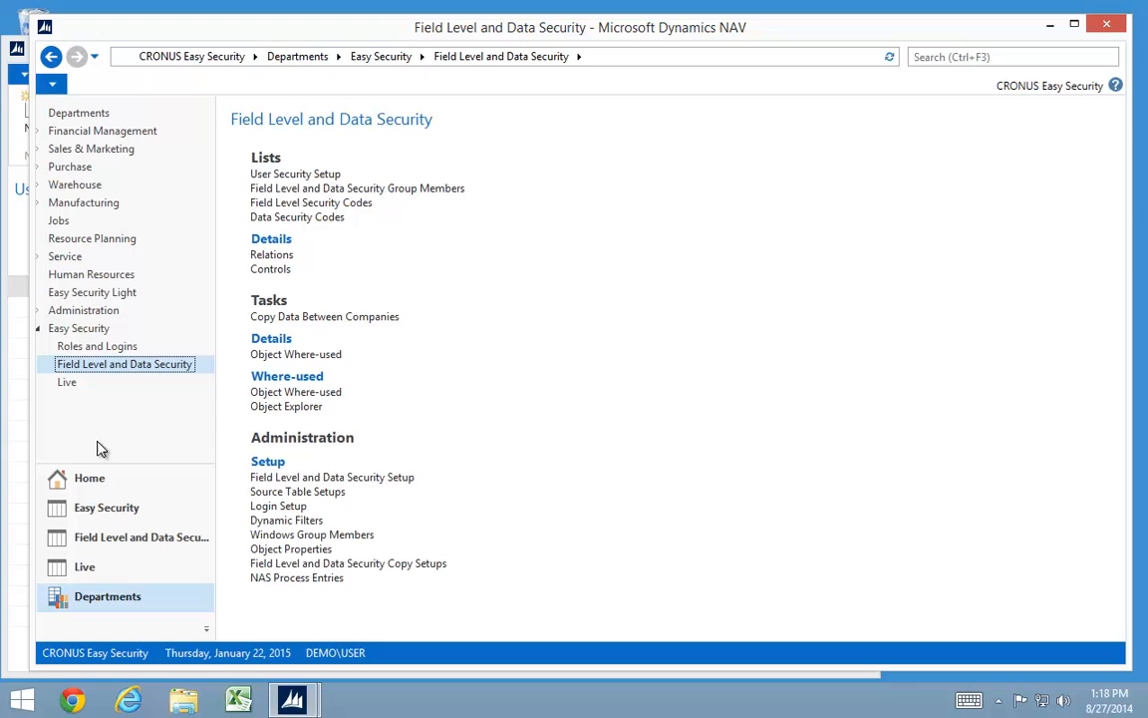
left_click(371, 190)
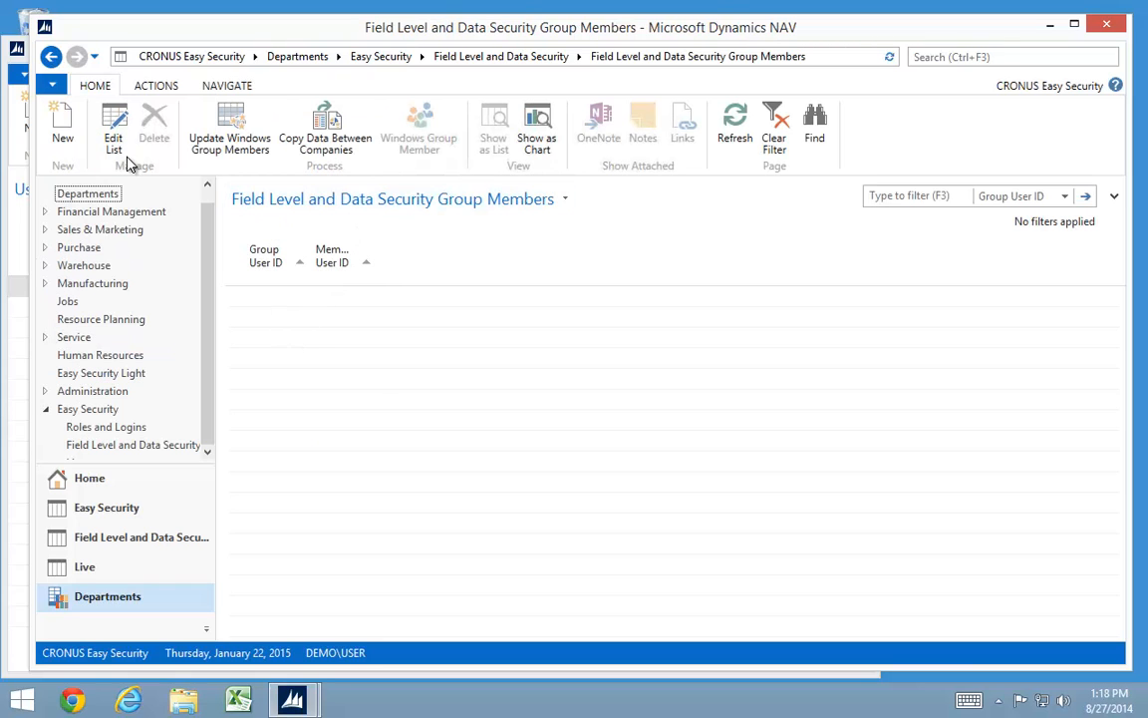
left_click(66, 134)
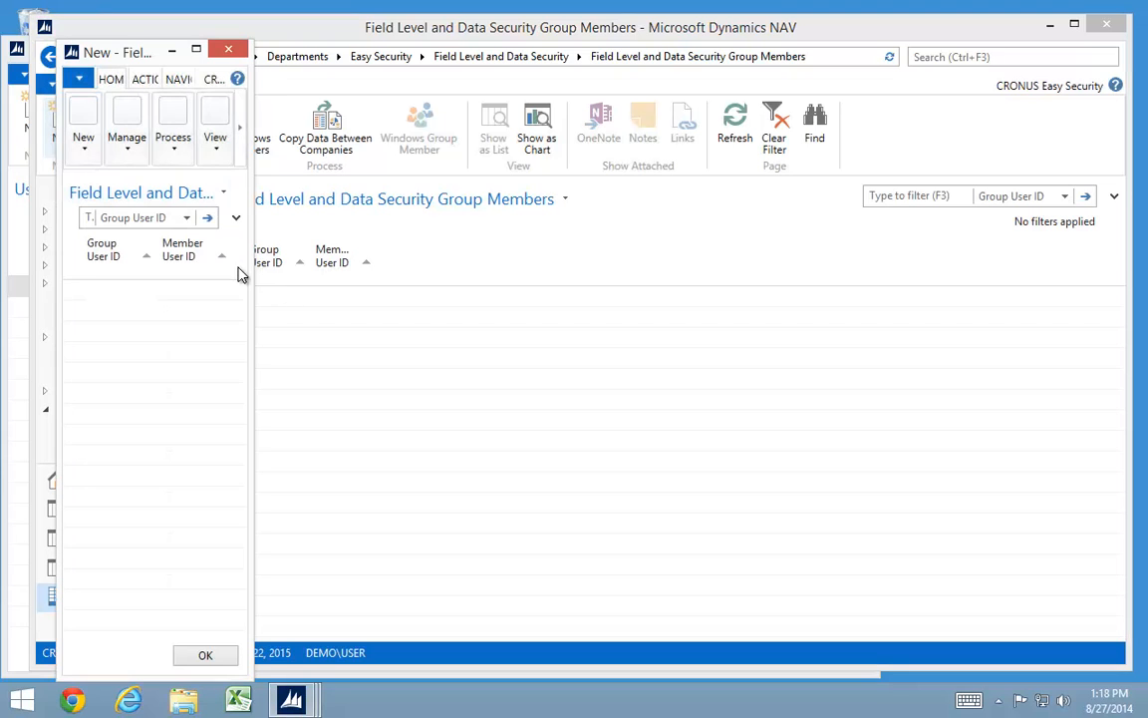
left_click(148, 290)
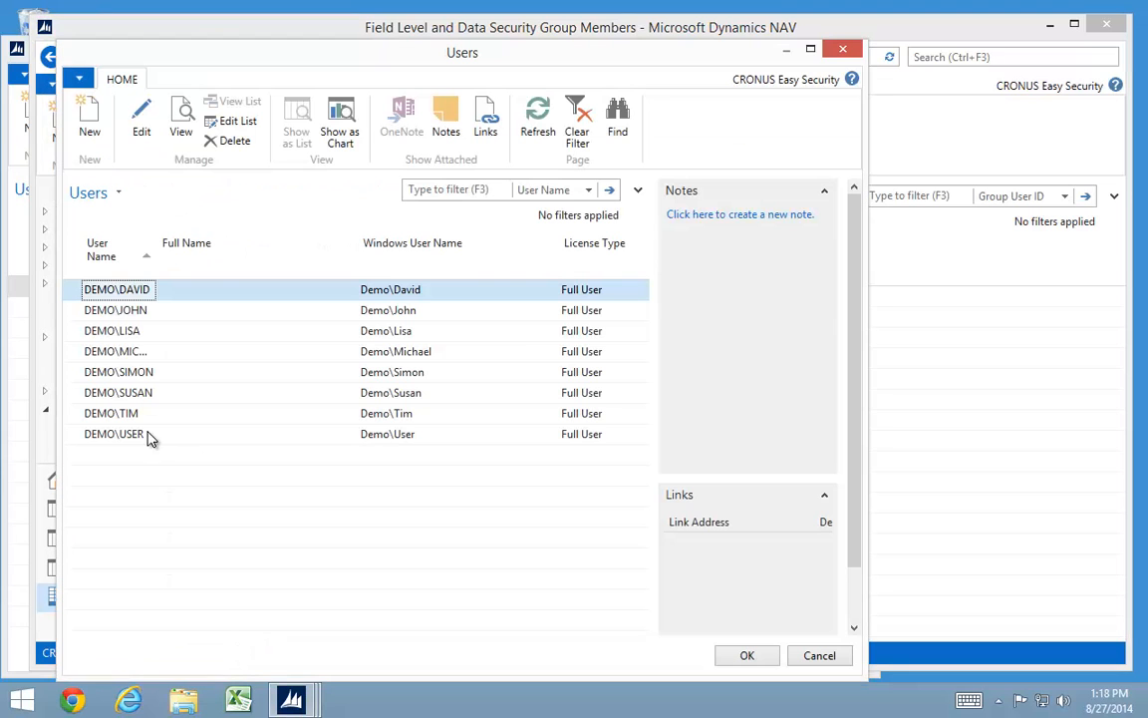
left_click(134, 436)
double_click(135, 435)
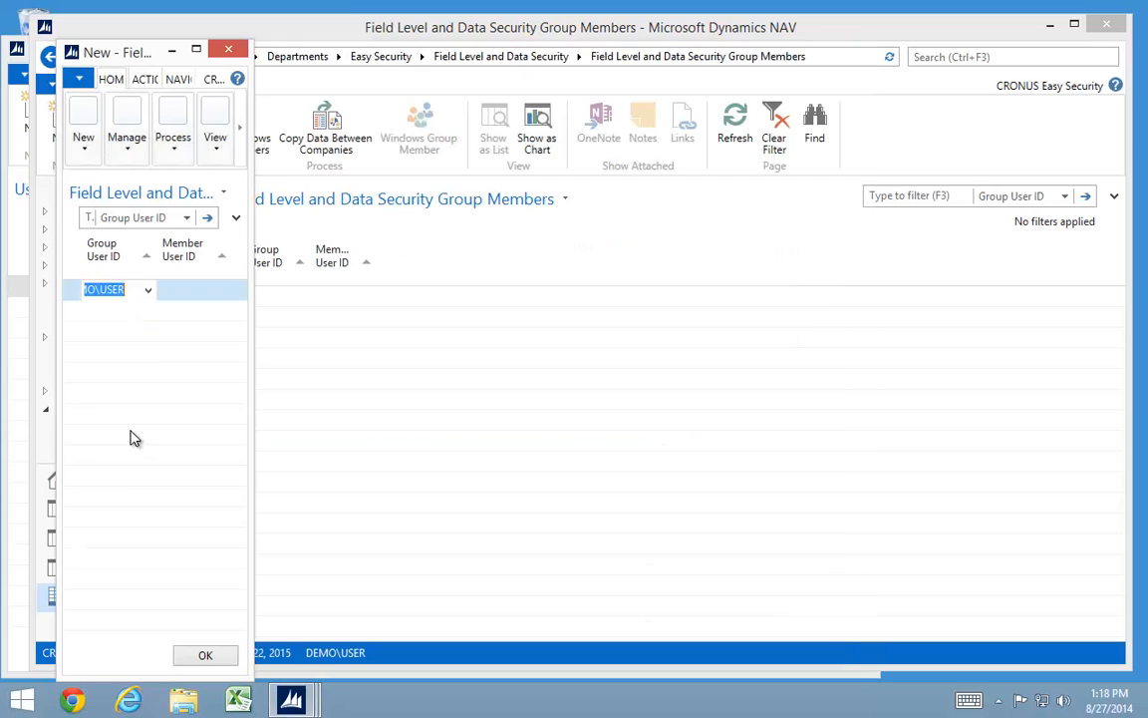
key("Tab")
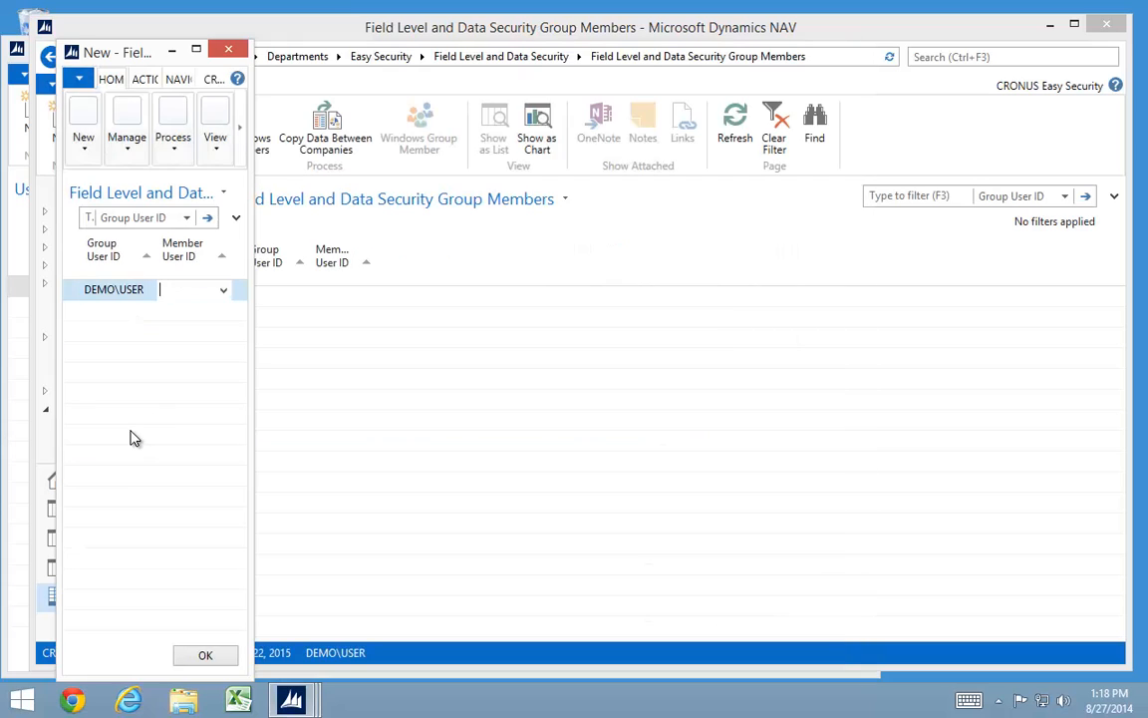
left_click(223, 295)
double_click(134, 310)
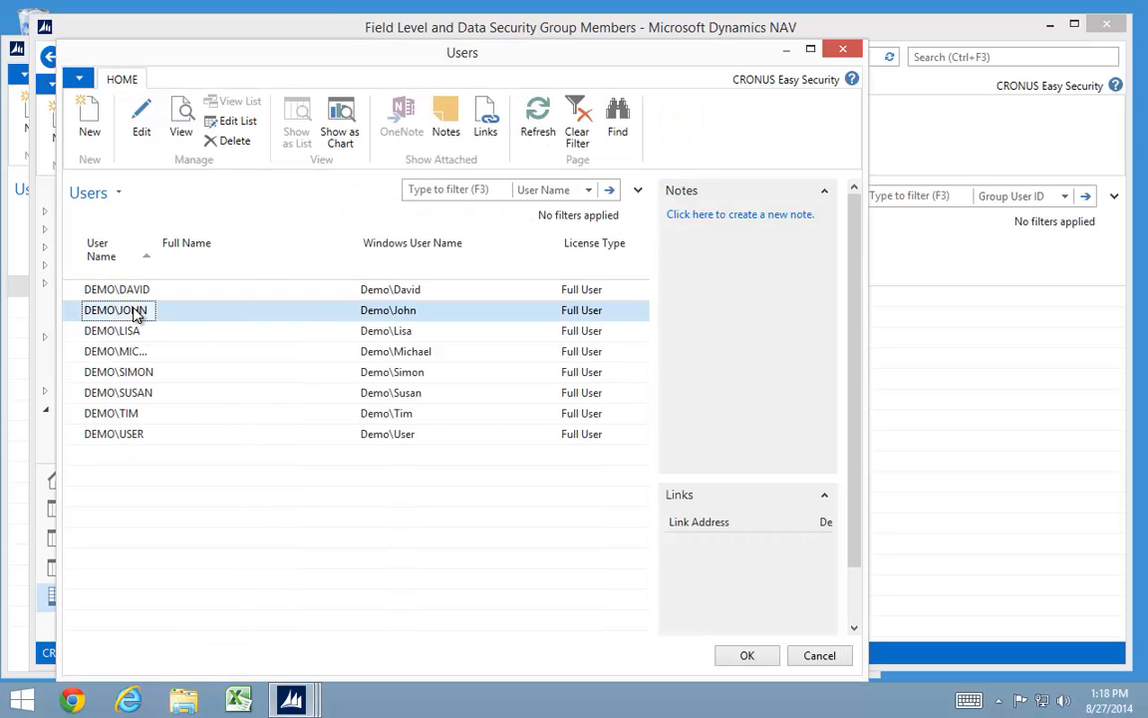
Step: Add the sixth user of the Users list to group DEMO\USER and widen the Member User ID and Group User ID columns
left_click(113, 311)
type("DEMO\\USER")
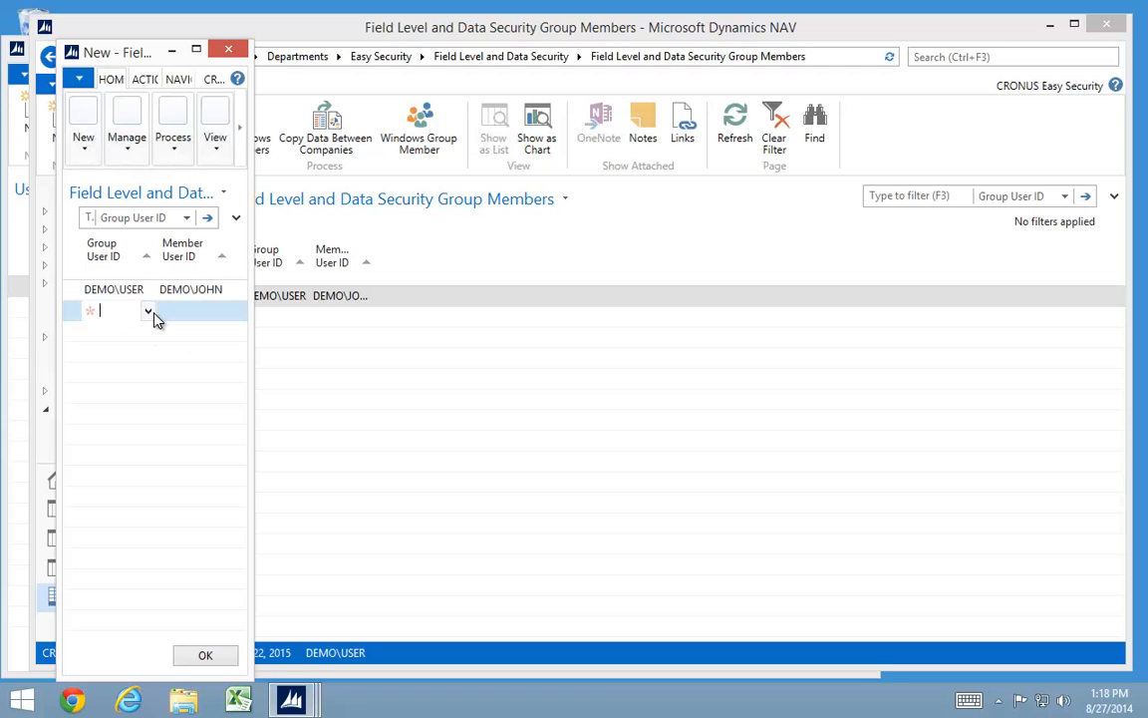
key("Tab")
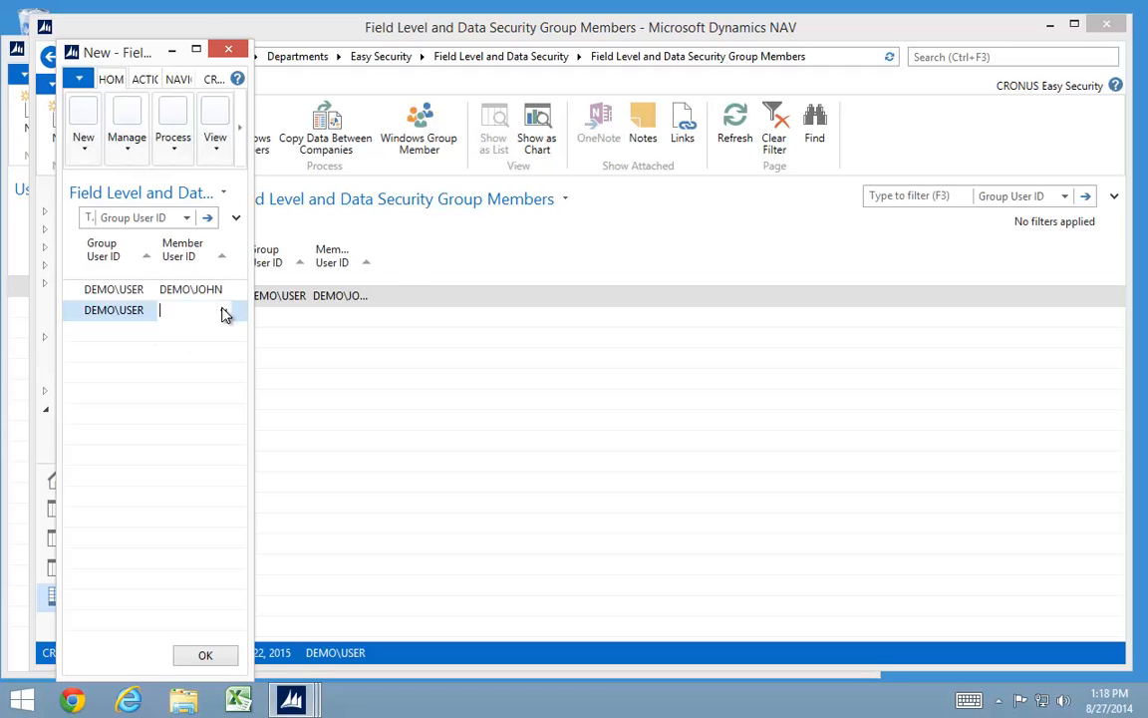
left_click(224, 311)
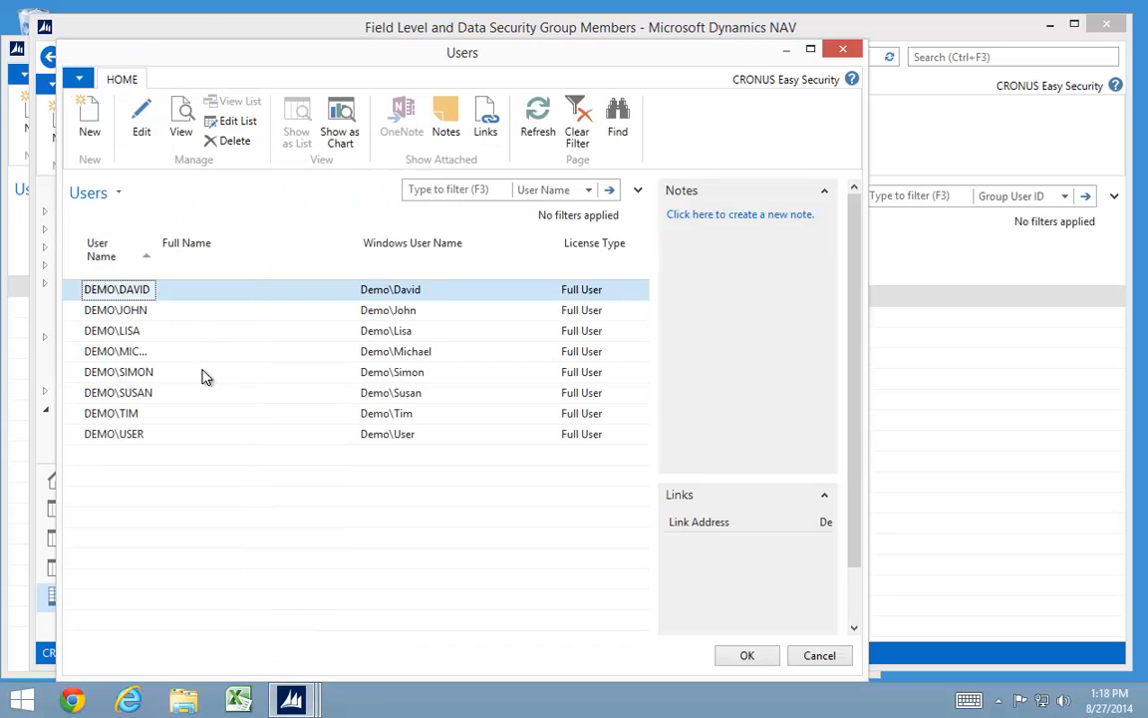
double_click(141, 393)
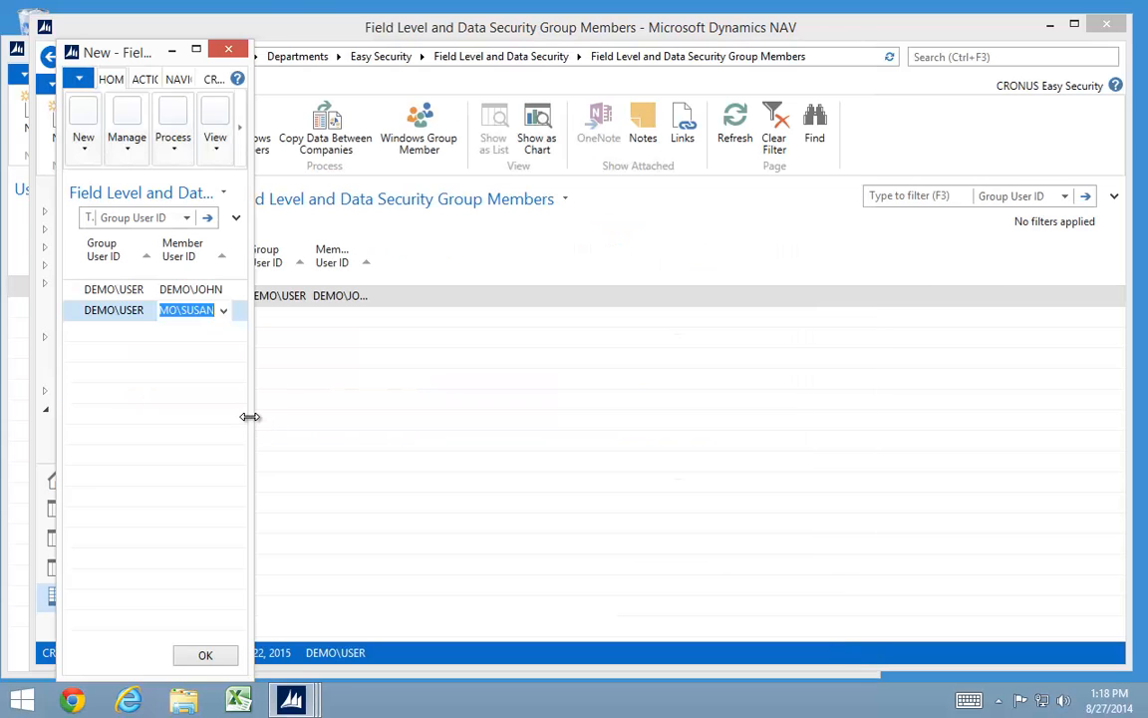
left_click_drag(255, 417, 372, 450)
left_click(311, 658)
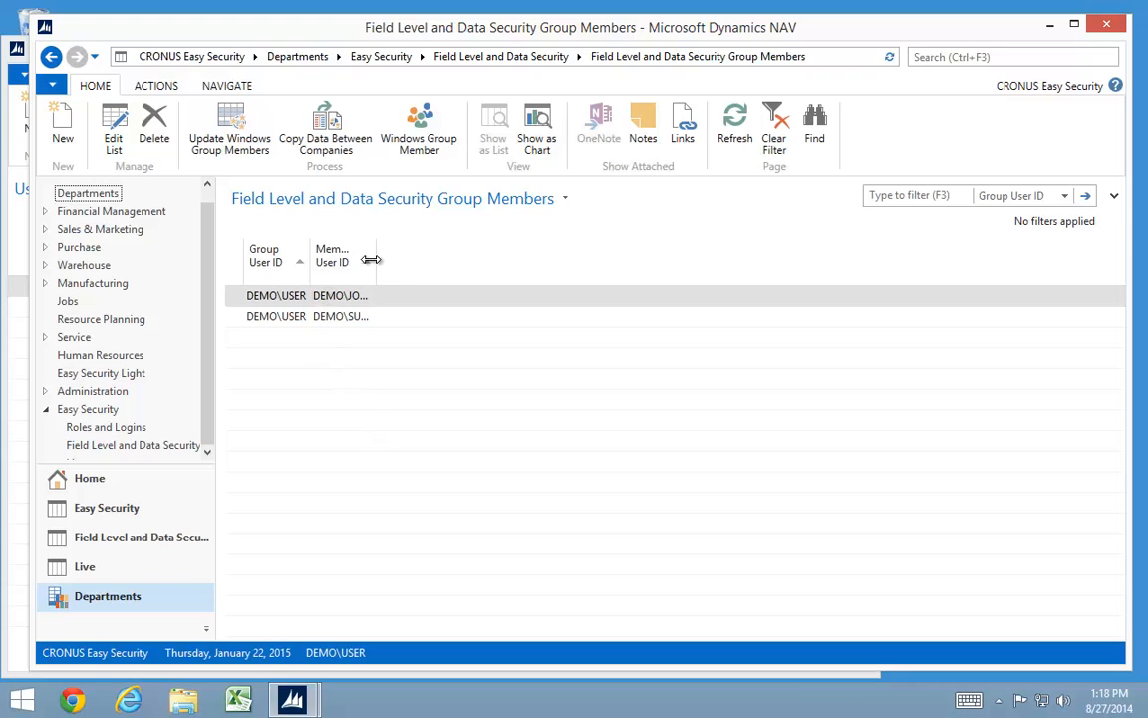
left_click_drag(374, 260, 478, 261)
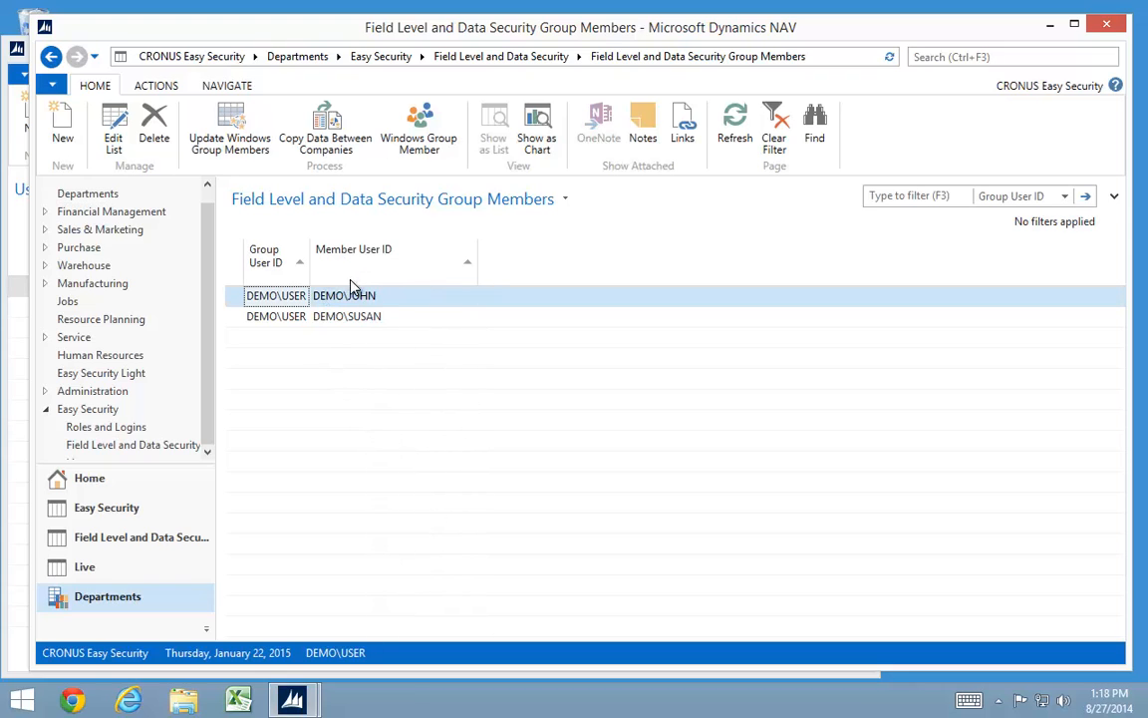
left_click_drag(308, 258, 365, 259)
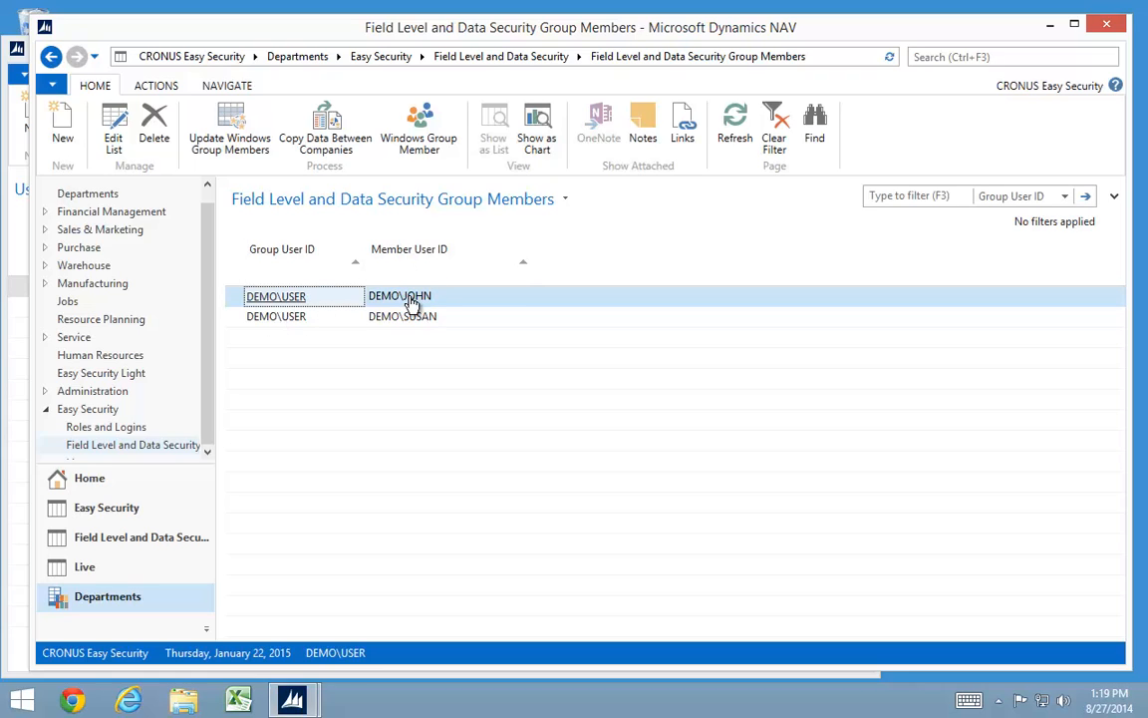
Step: Create a User Security Setup entry for the second user of the Users list with source table ID 36 (Sales Header)
left_click(206, 457)
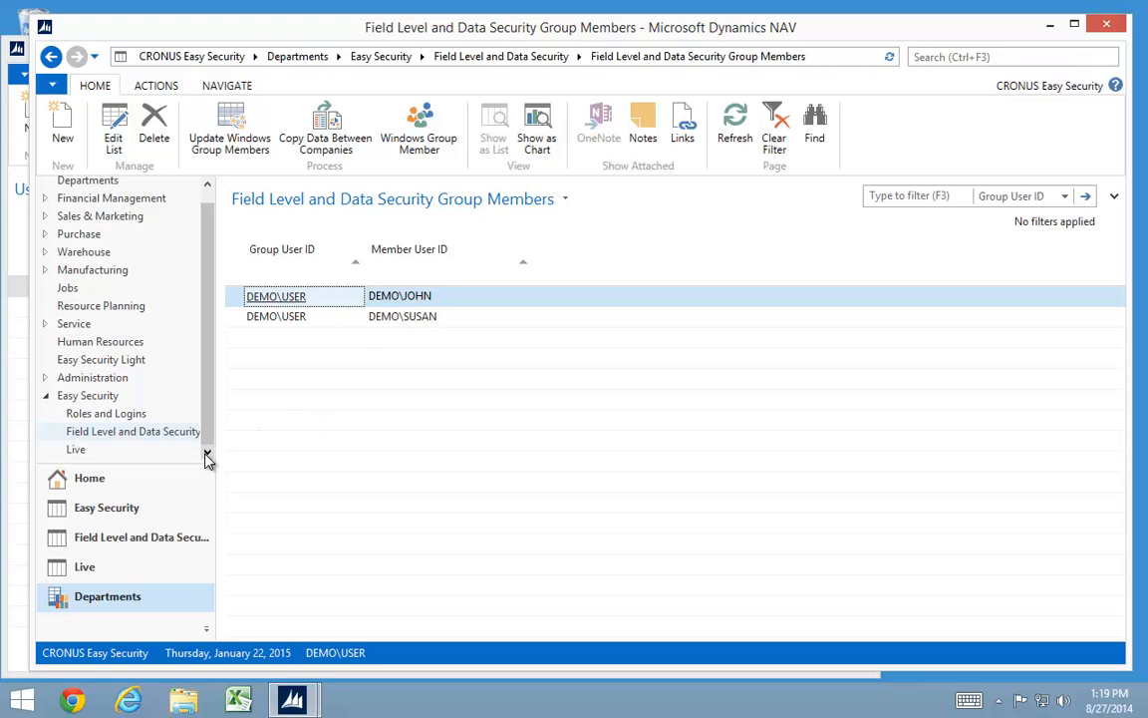
left_click(92, 432)
left_click(262, 173)
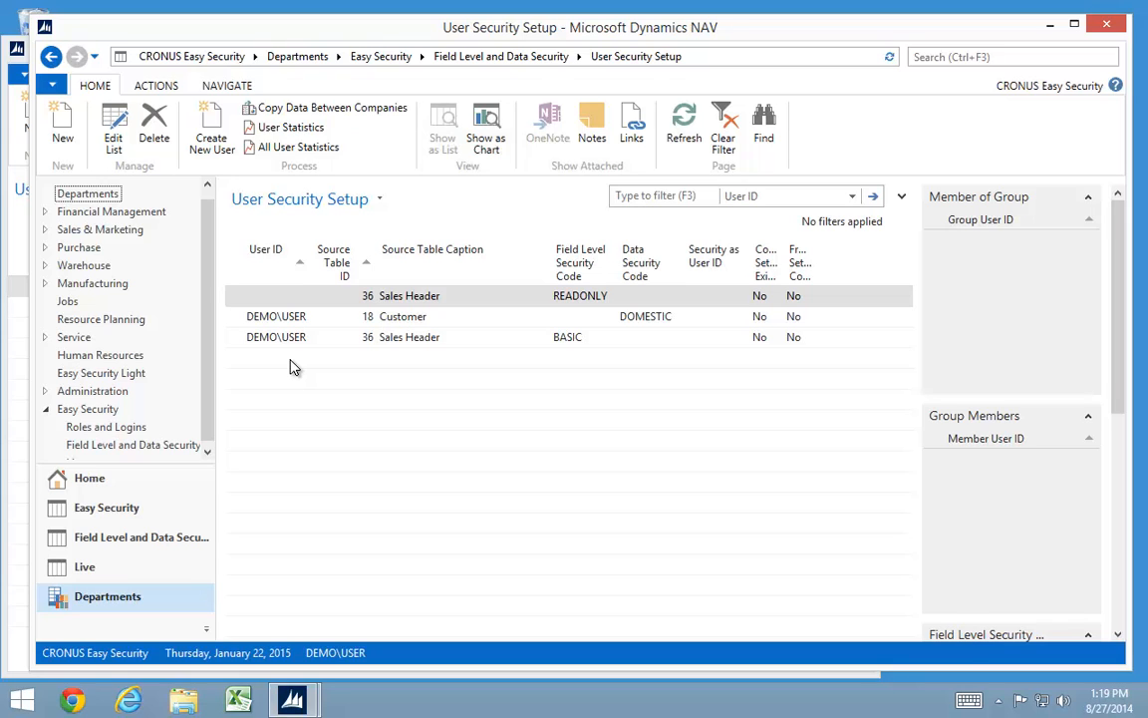
left_click(63, 123)
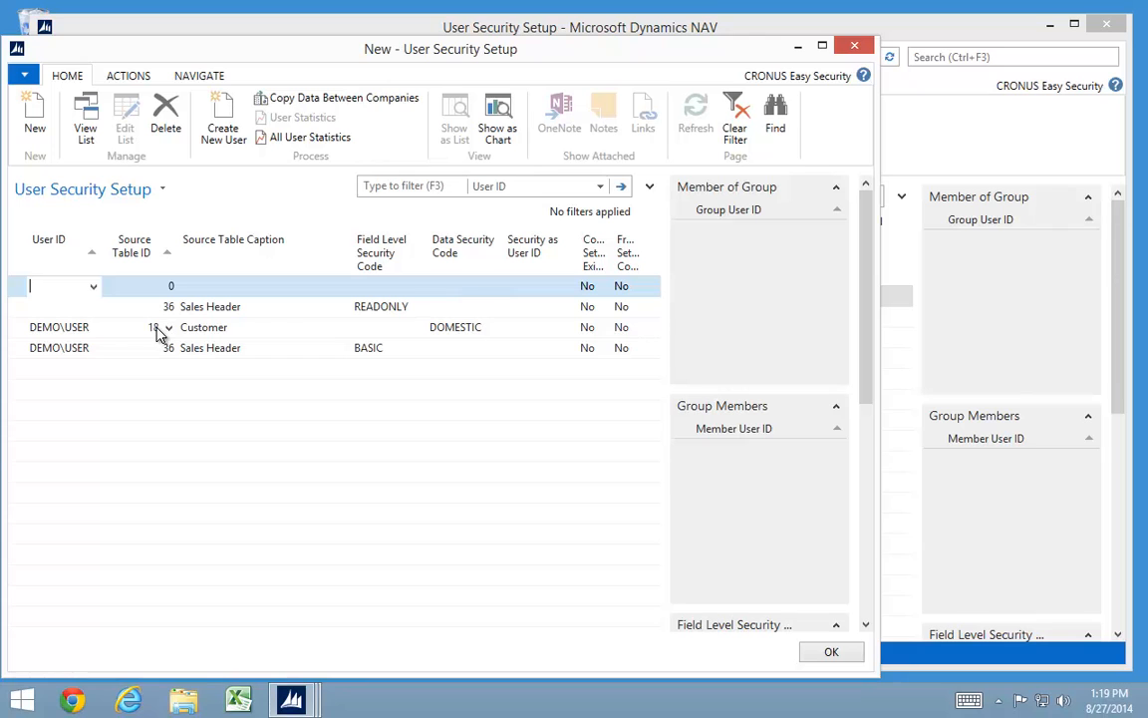
key("F4")
key("Down")
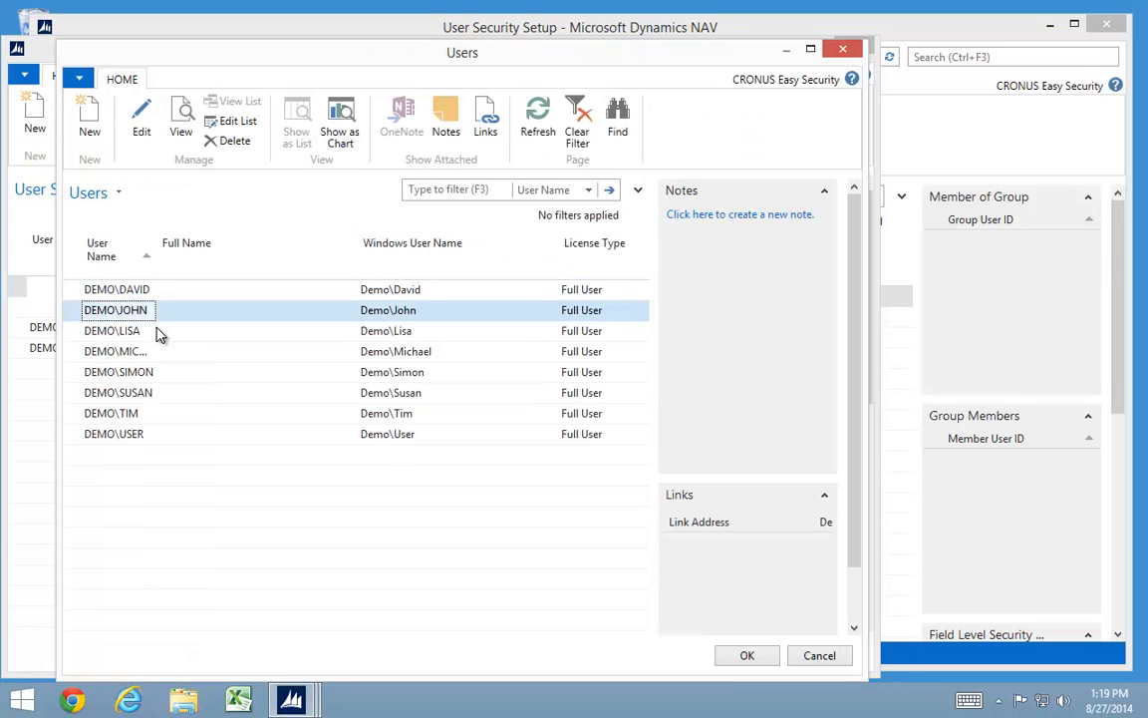
key("Return")
key("Return")
type("3")
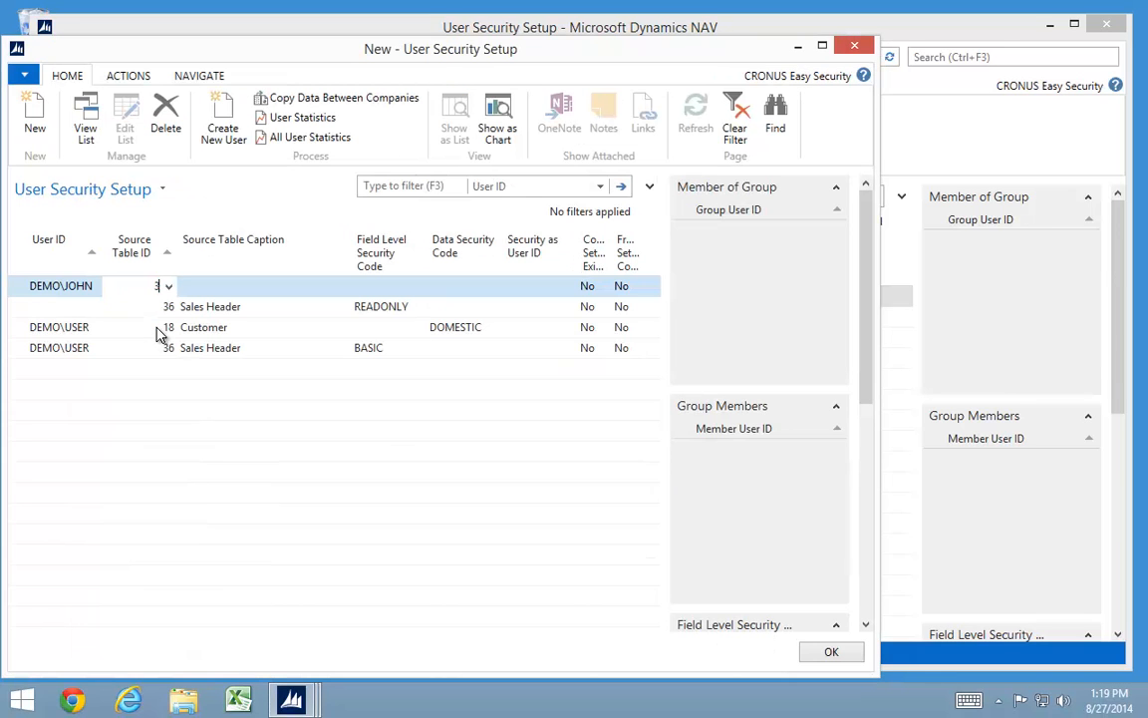
type("6")
key("Return")
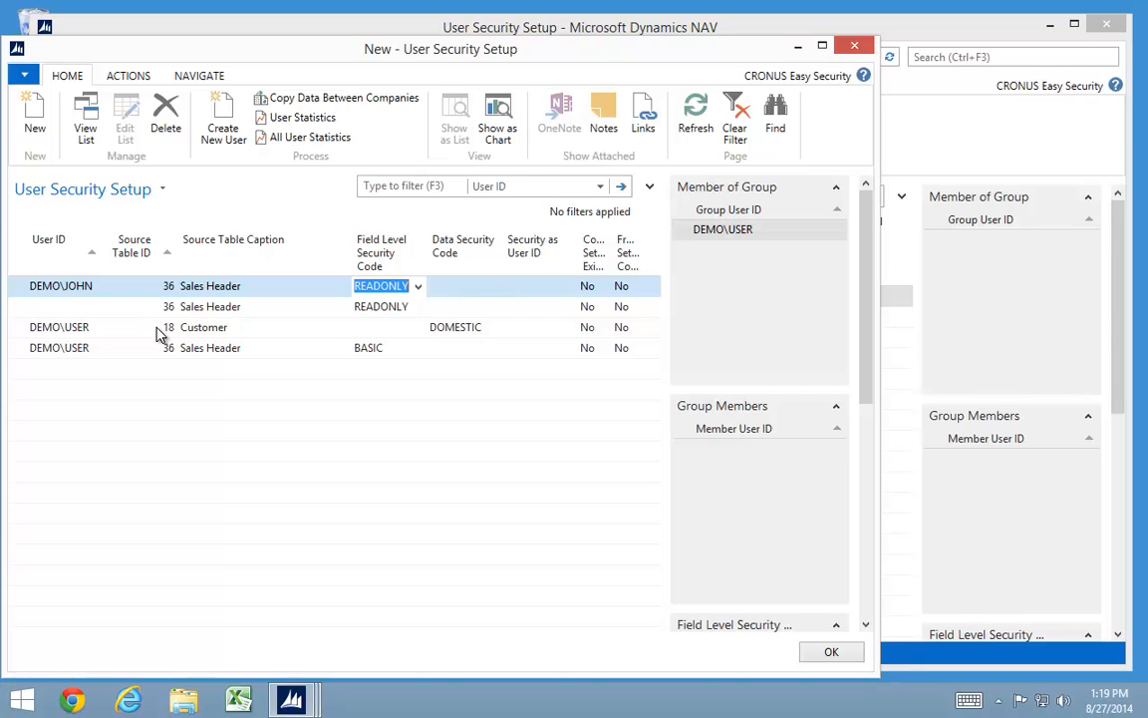
Step: Clear the field level security code on the new Sales Header entry and refresh the User Security Setup list
key("Delete")
key("Return")
key("Down")
key("Down")
key("Down")
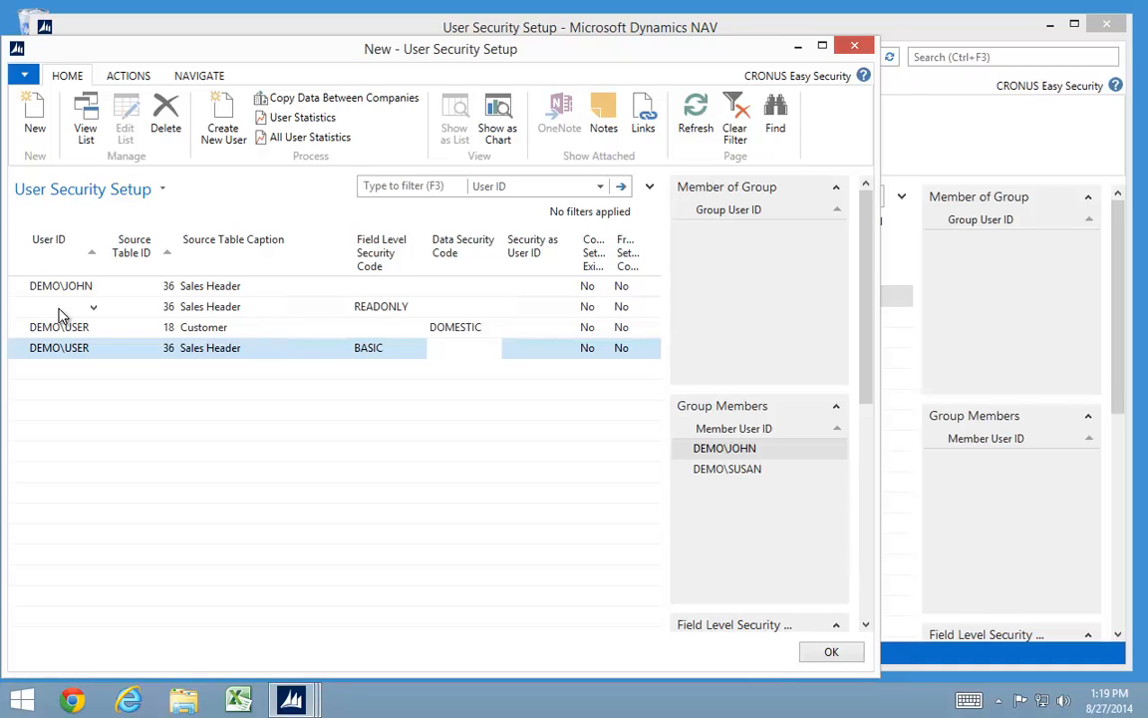
key("F5")
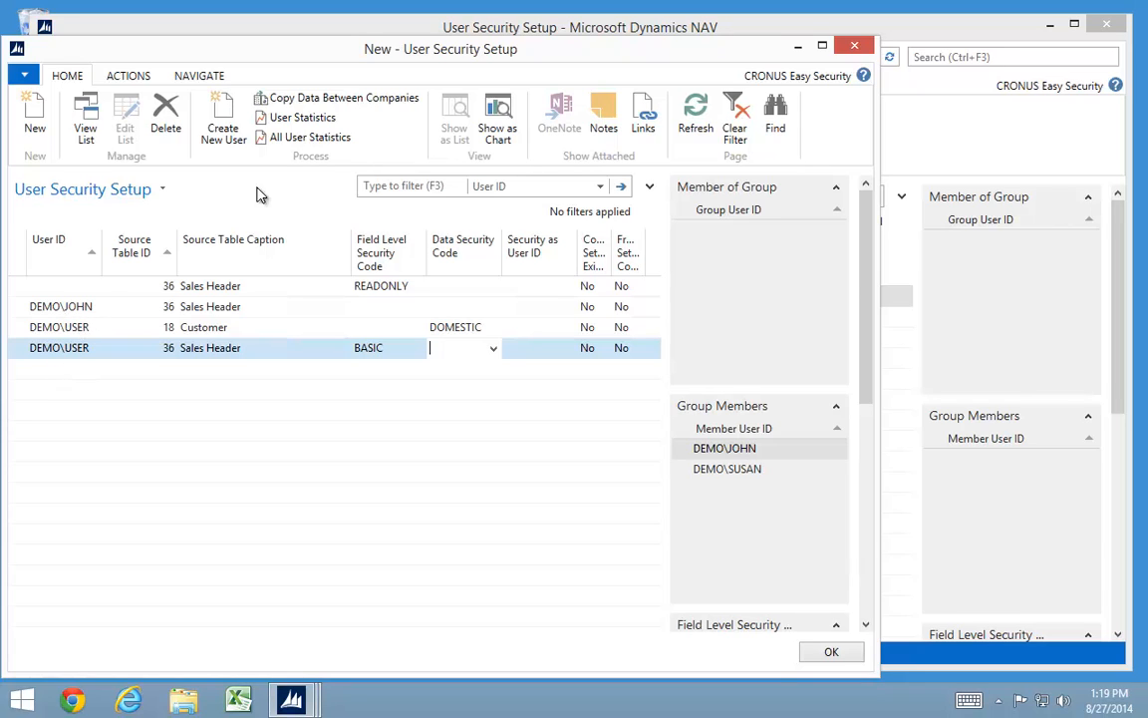
Step: Examine the user statistics of the user whose Sales Header entry has no field level security code, widening the User ID column
left_click(25, 310)
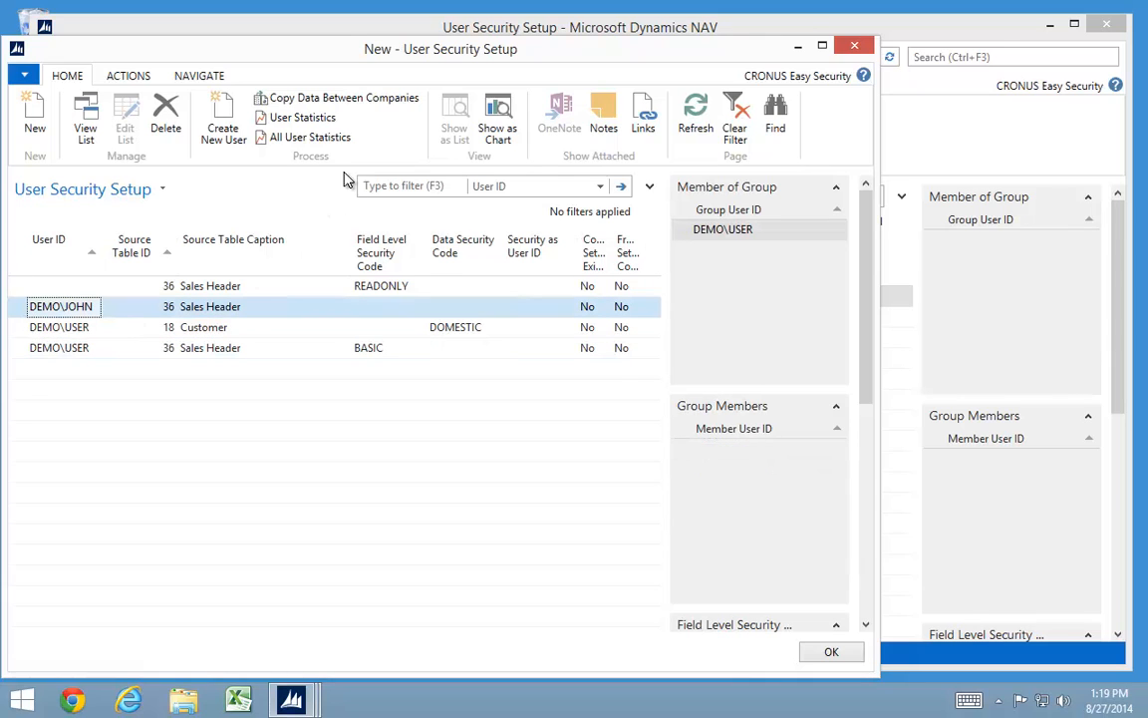
left_click(297, 121)
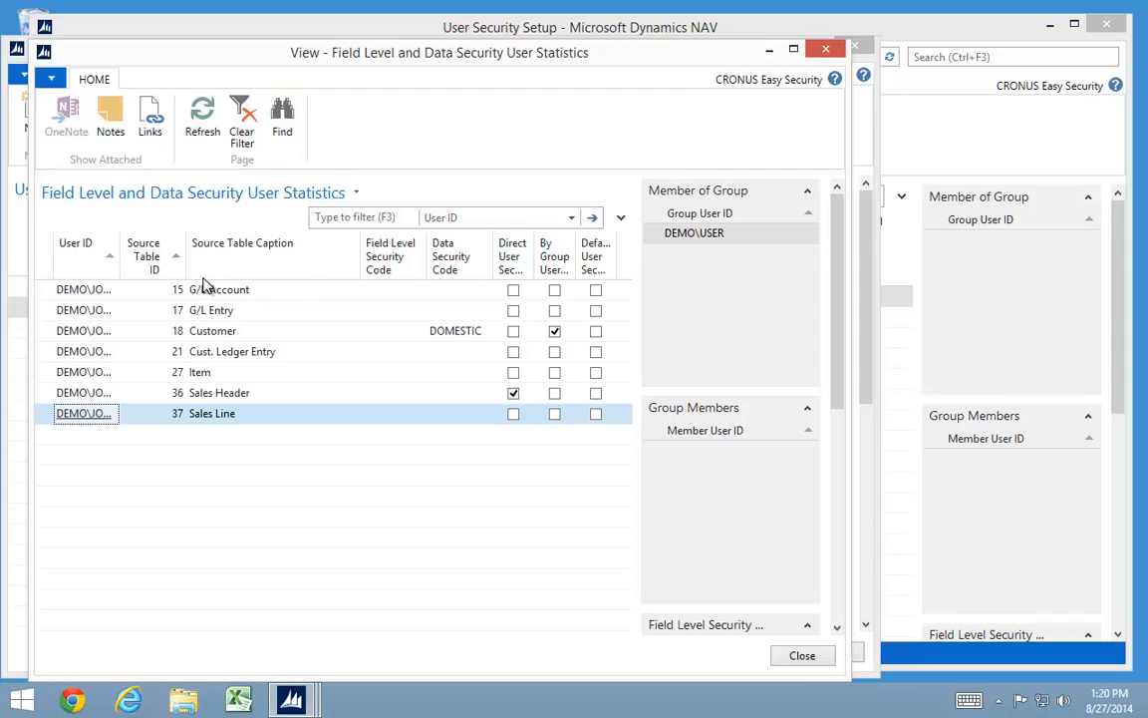
left_click_drag(131, 256, 186, 256)
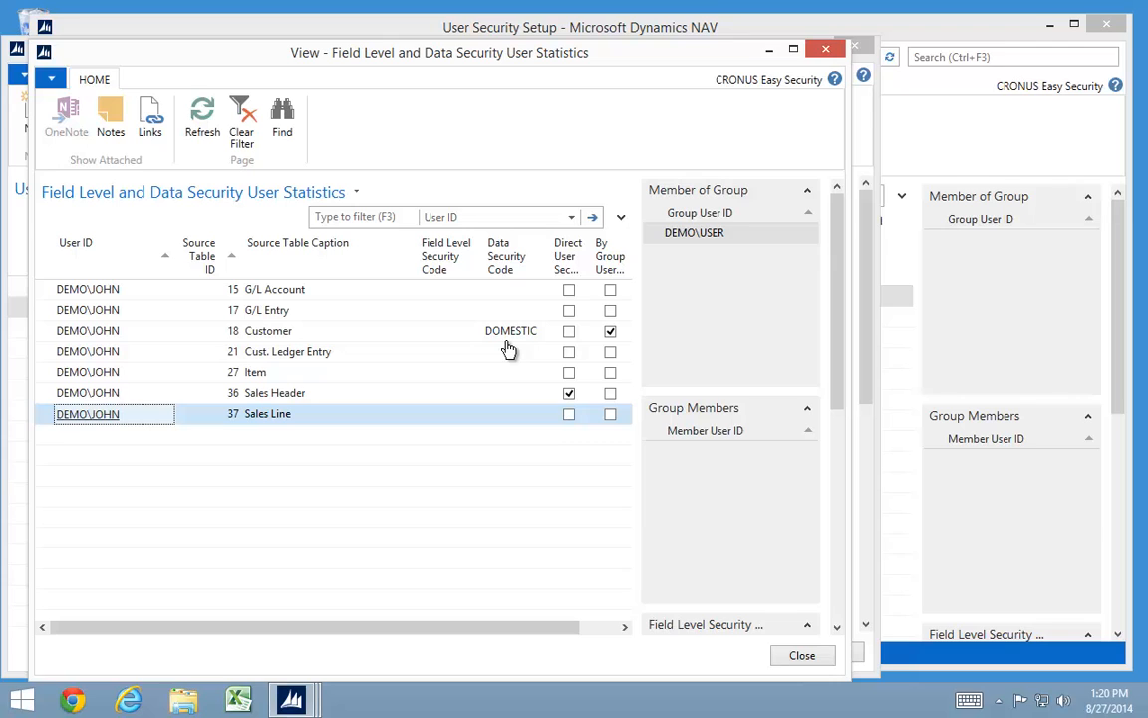
key("Escape")
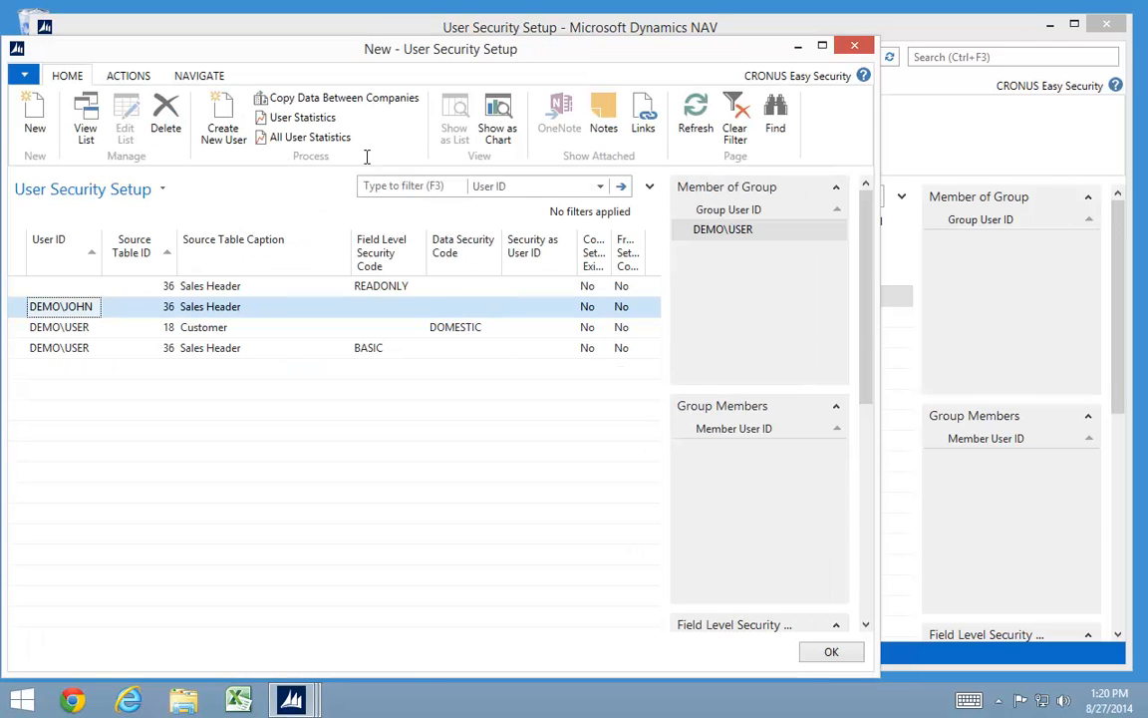
Step: Examine the field level and data security statistics for all users, comparing direct, group and default security, and close User Security Setup
left_click(293, 141)
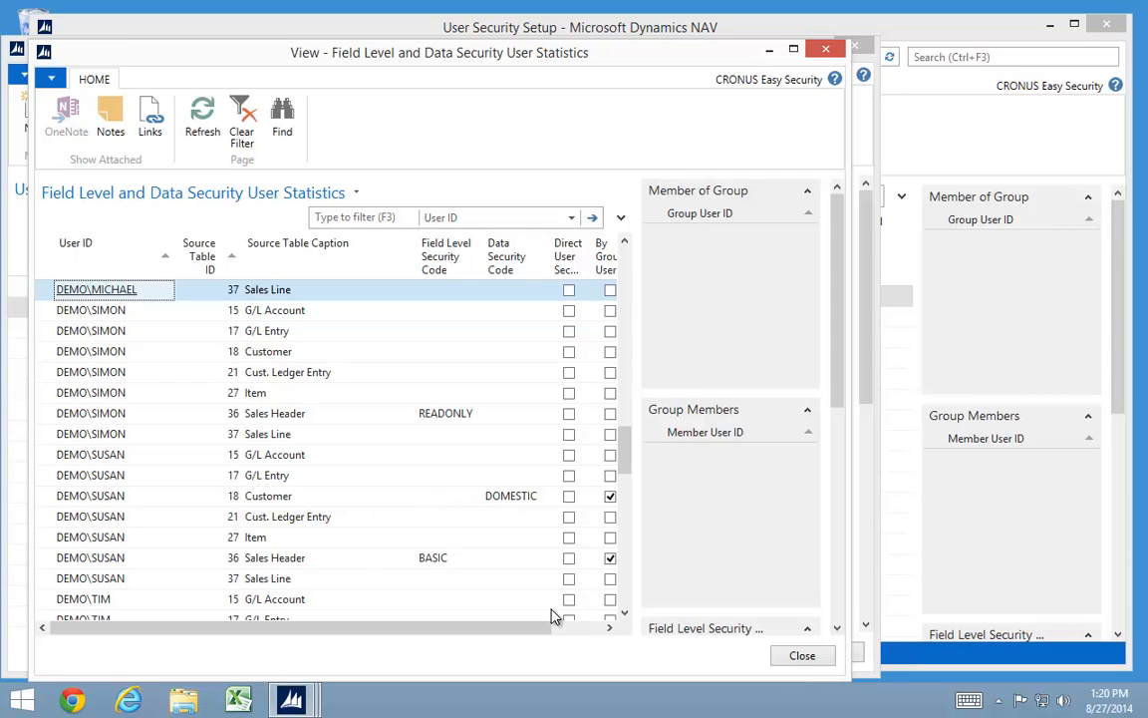
left_click_drag(851, 547, 977, 553)
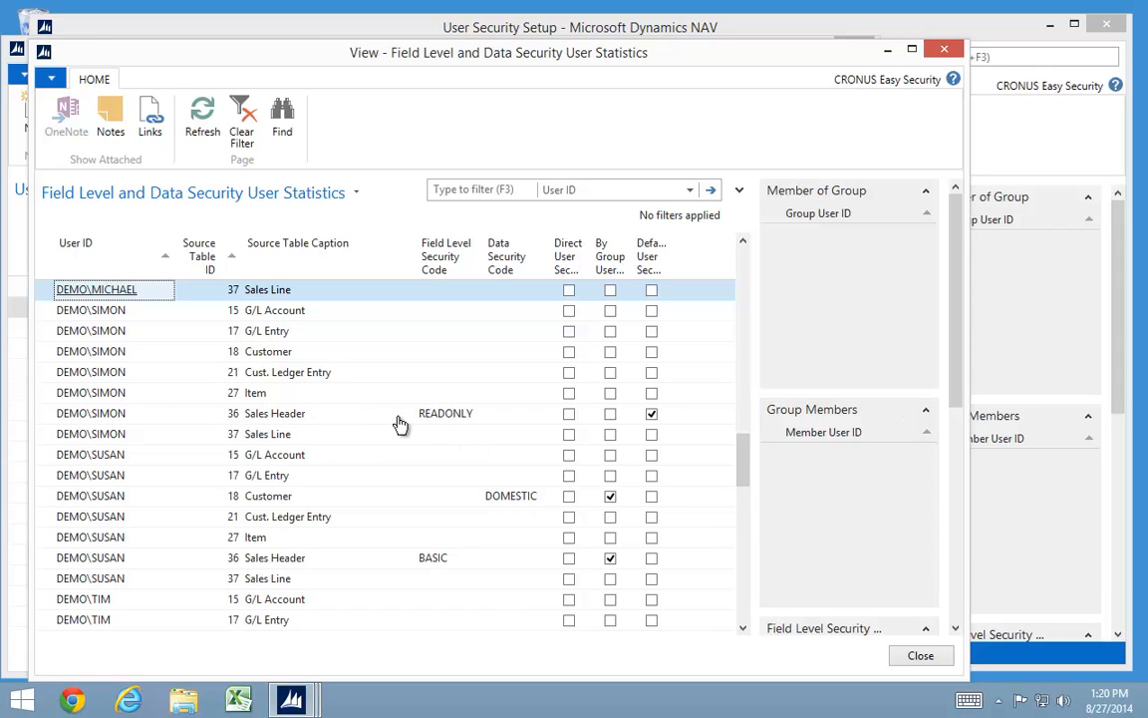
left_click(650, 413)
scroll(434, 439, "up", 3)
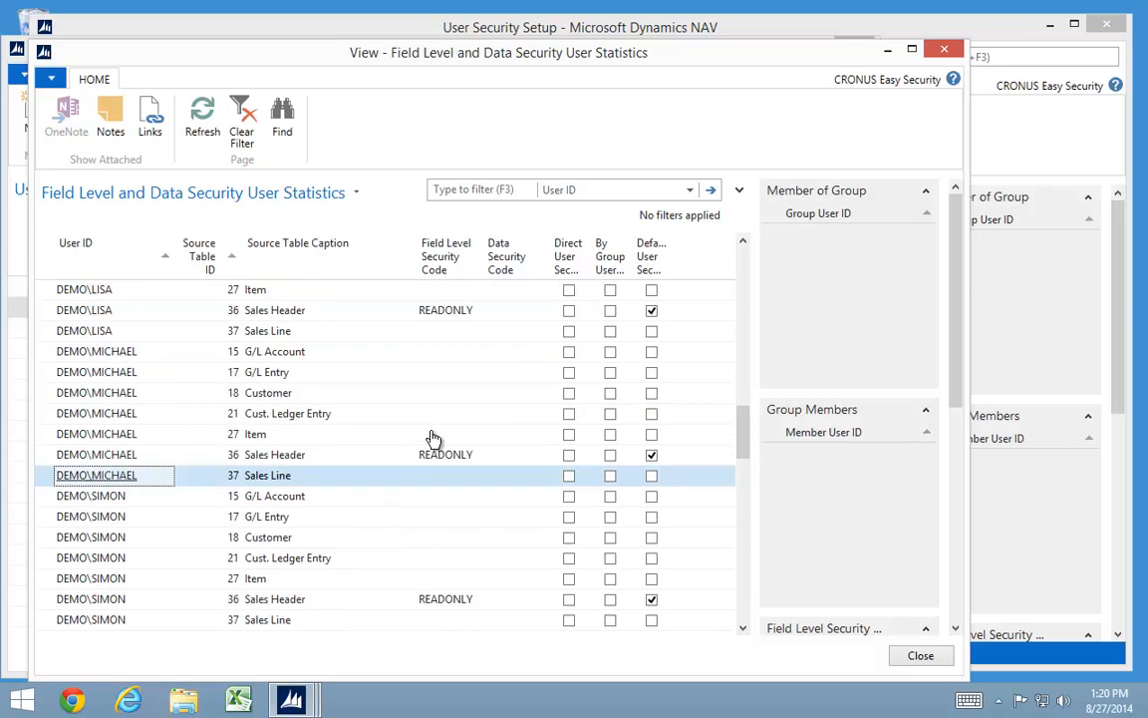
scroll(434, 438, "down", 7)
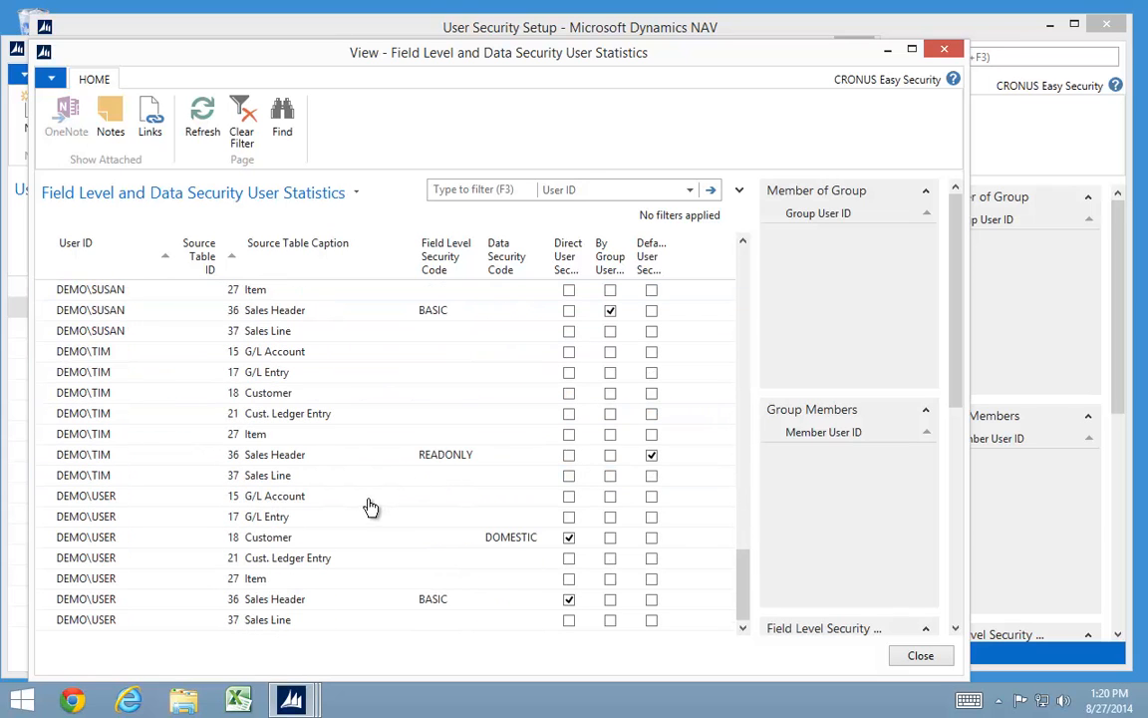
scroll(367, 505, "up", 12)
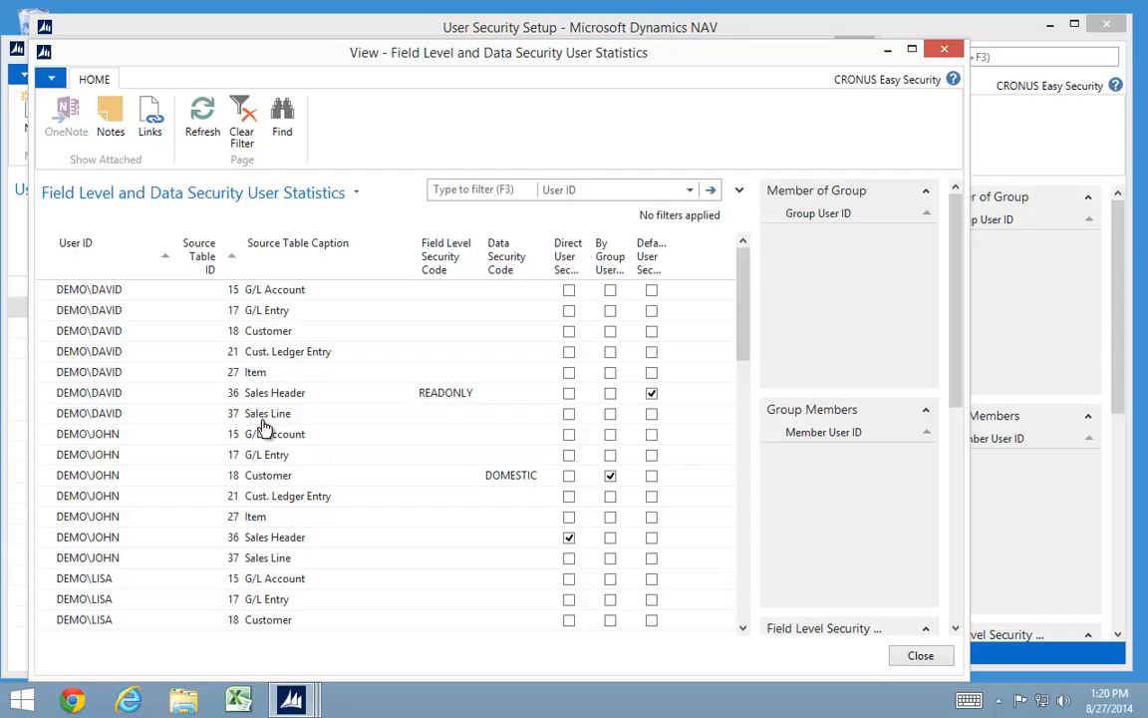
key("Escape")
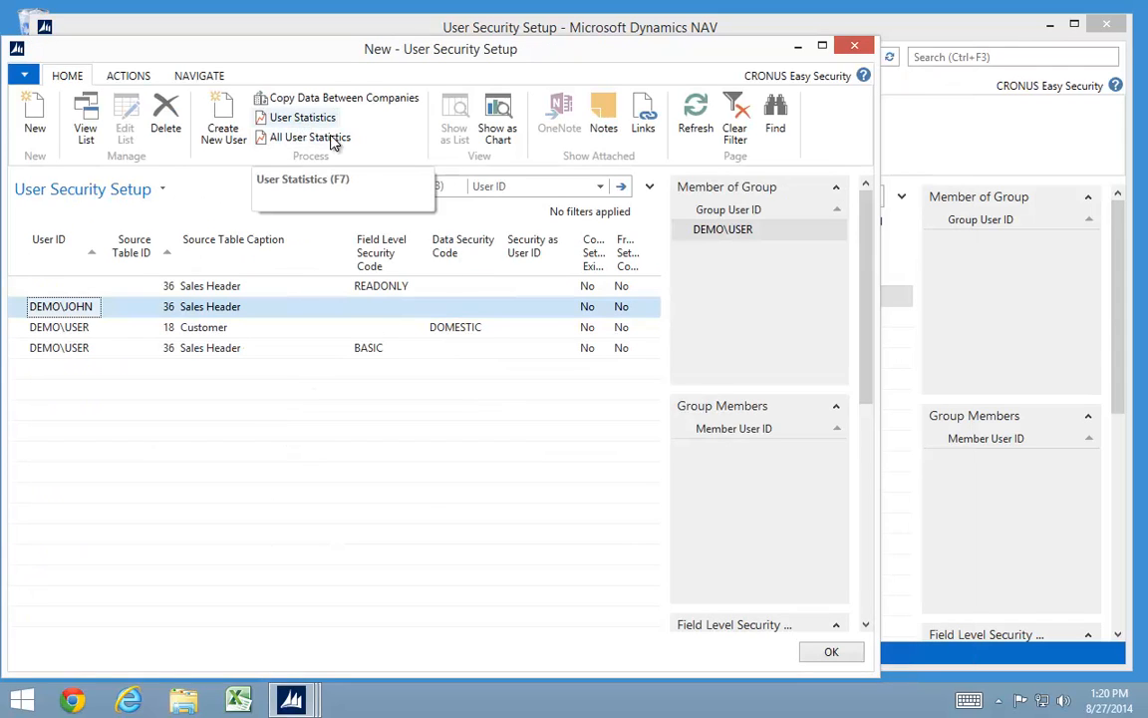
key("Escape")
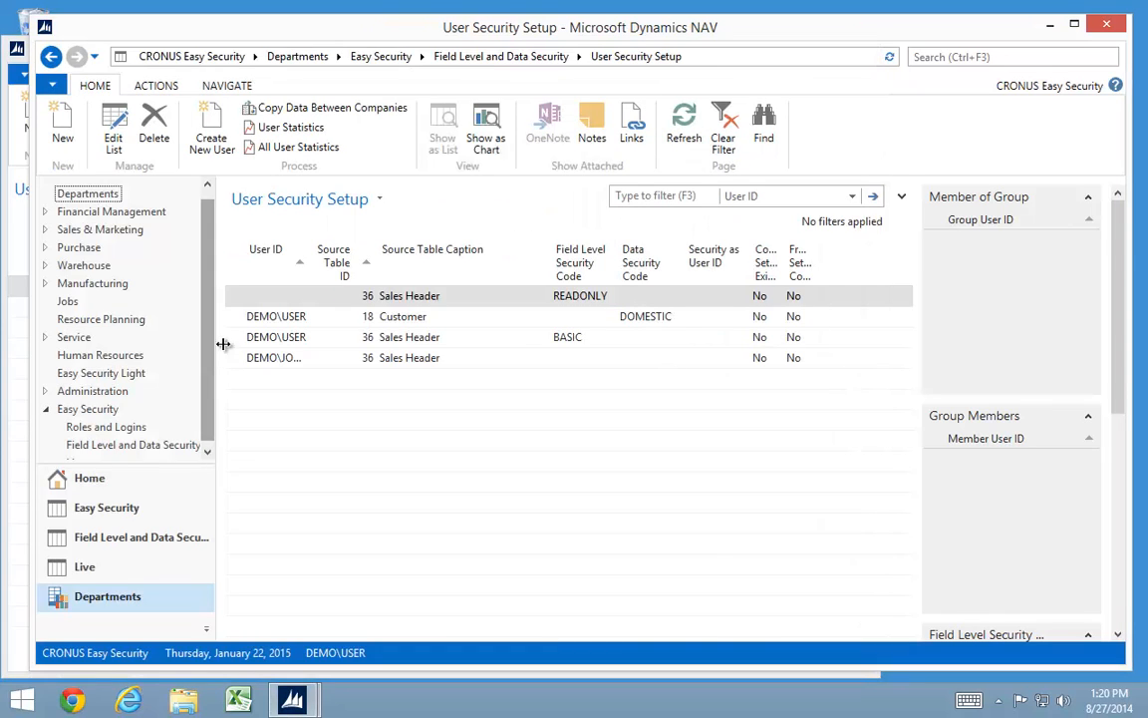
Step: Return to the Field Level and Data Security department page and switch the active company to CRONUS North America
left_click(100, 446)
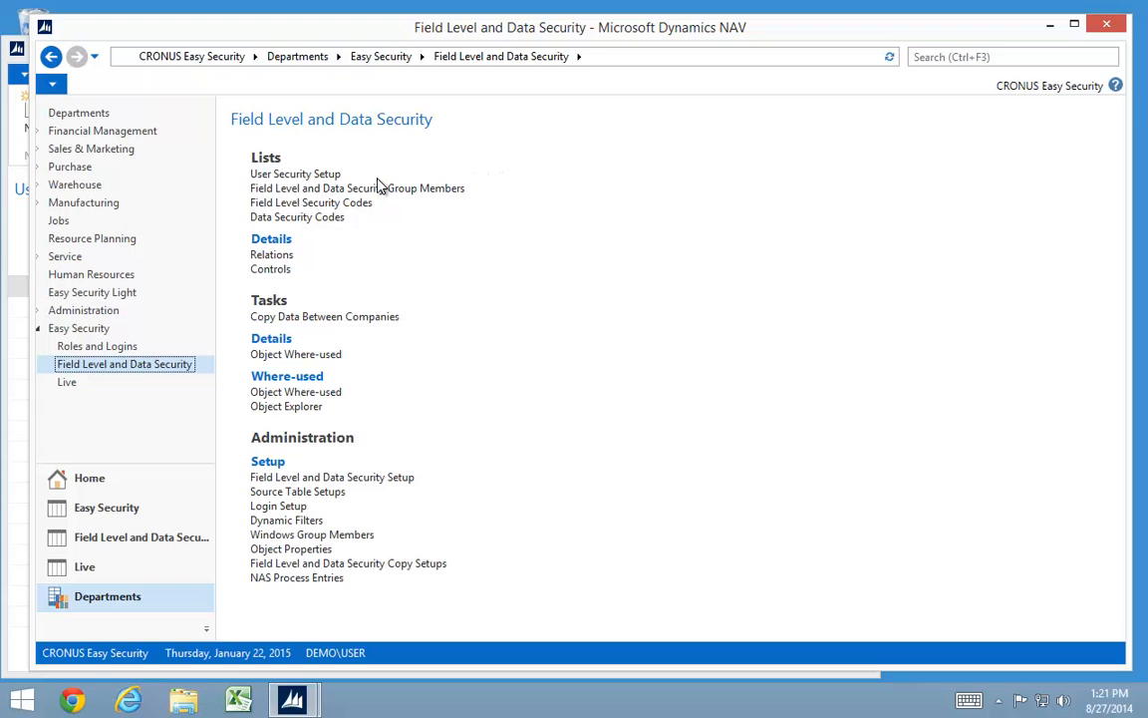
left_click(52, 86)
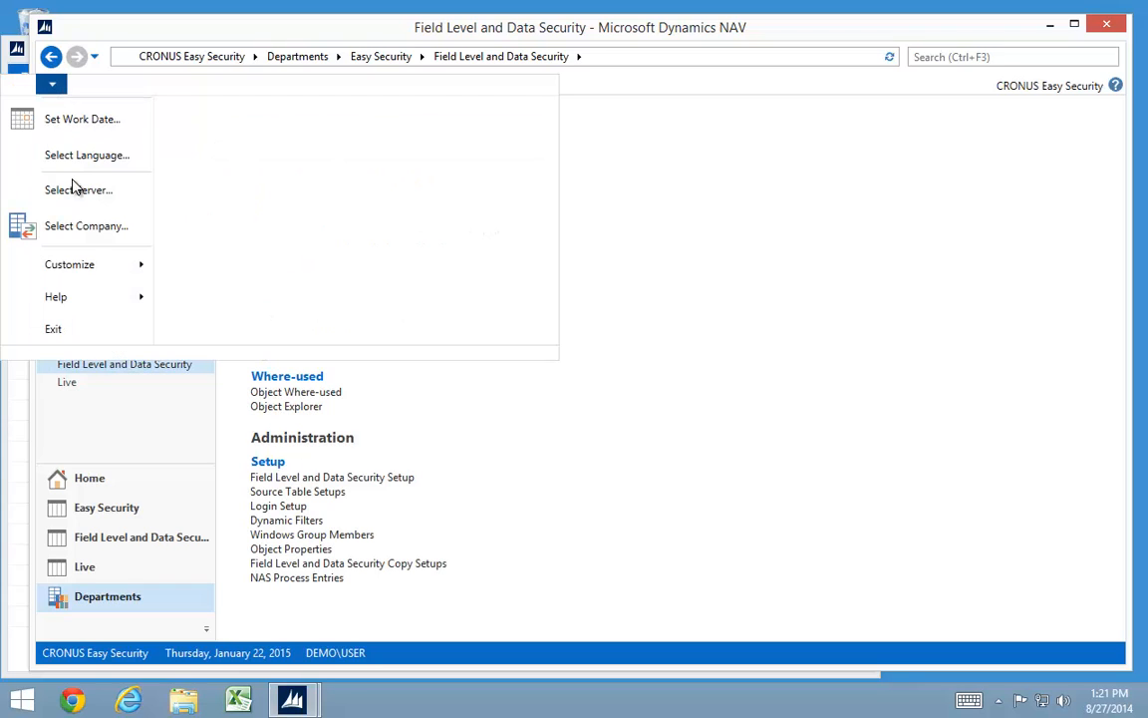
left_click(78, 208)
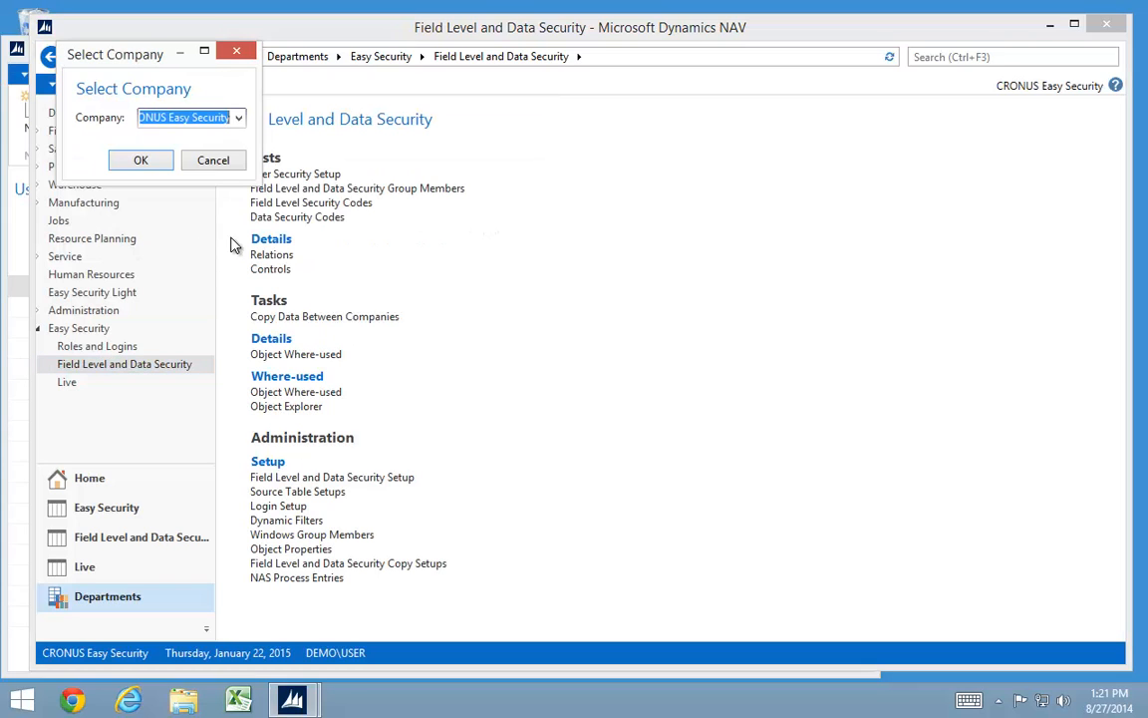
left_click(239, 119)
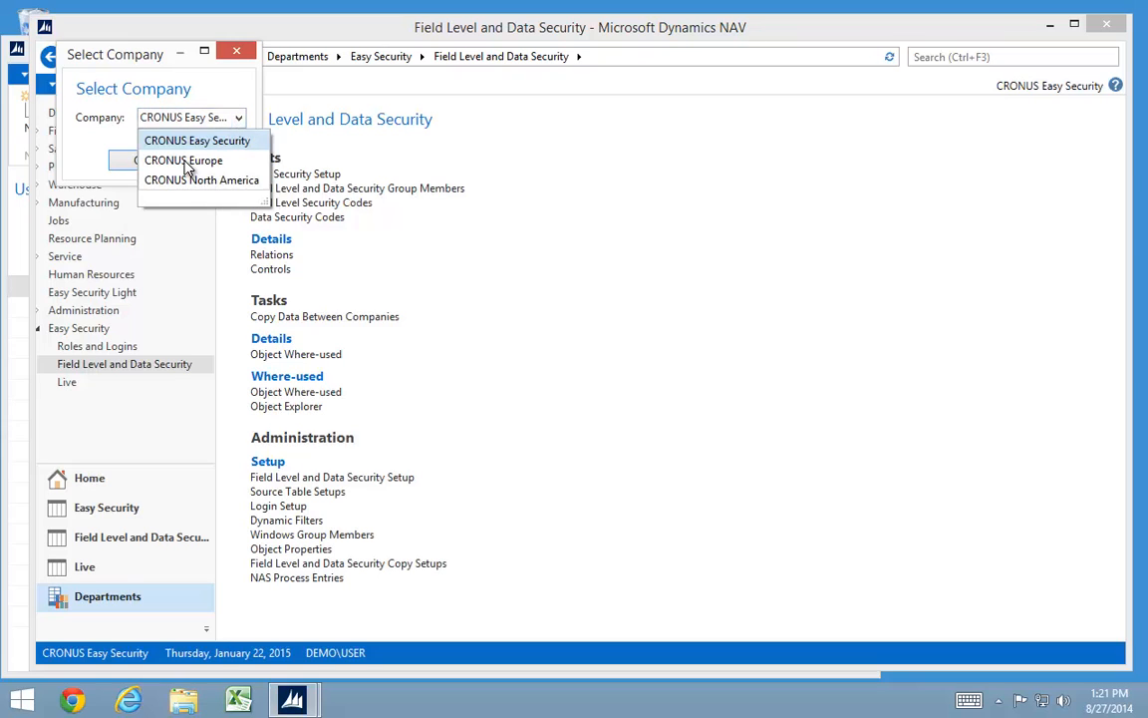
left_click(178, 180)
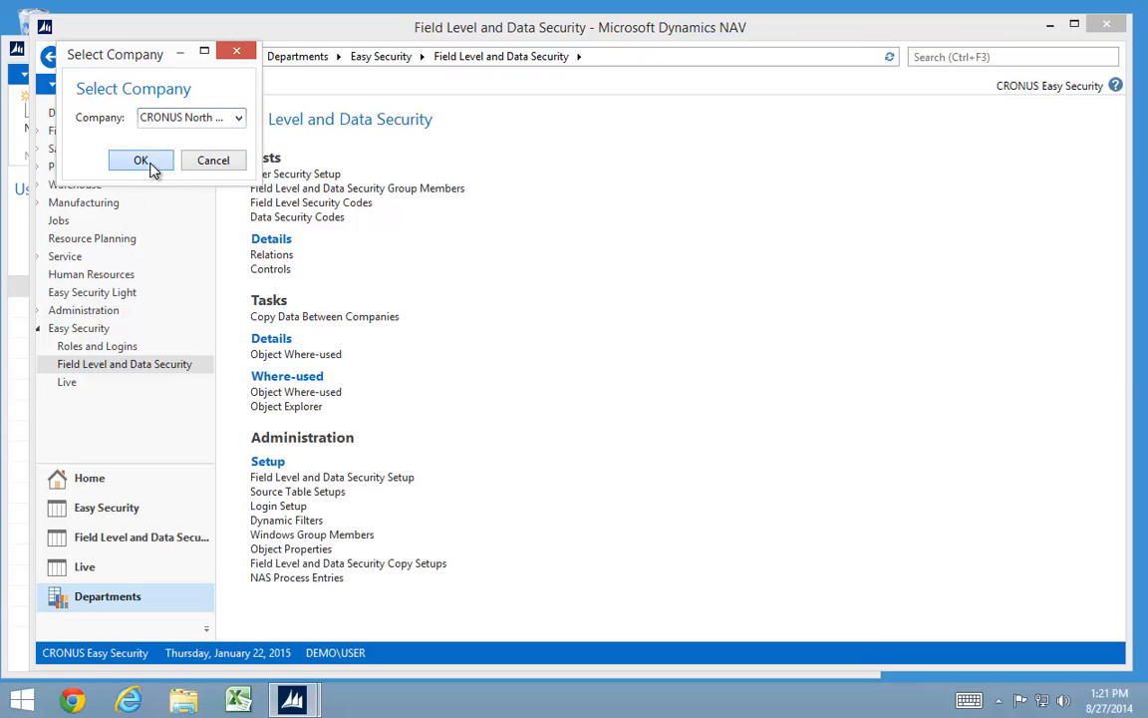
left_click(157, 169)
left_click(729, 394)
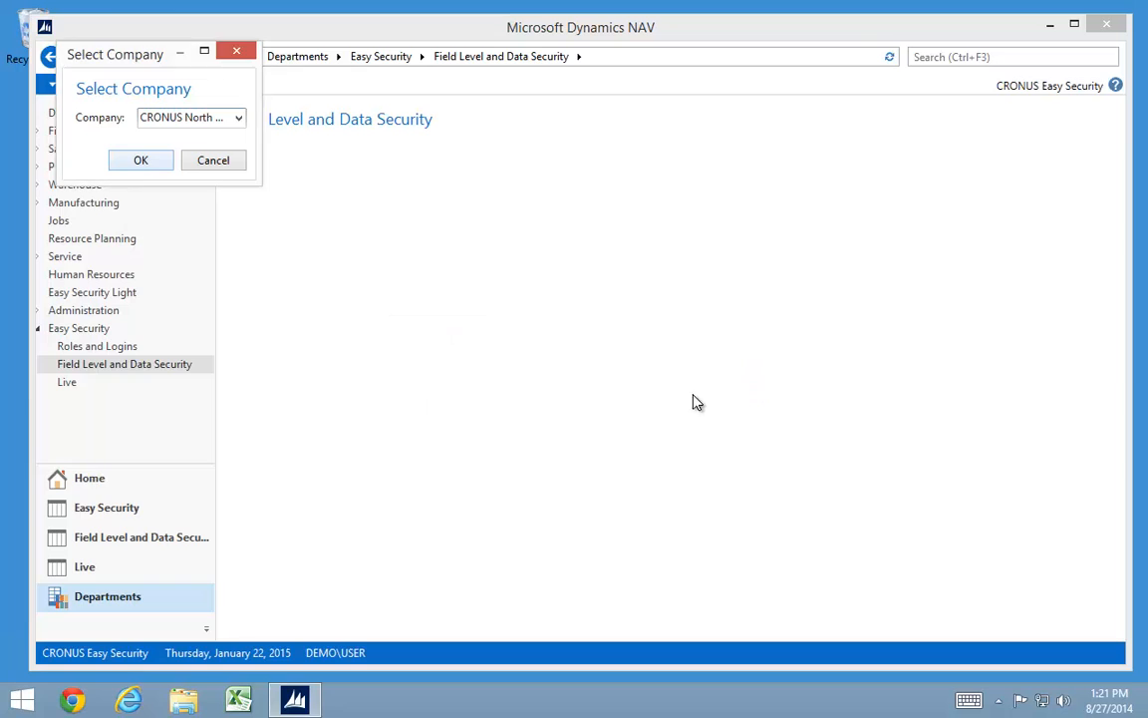
Step: Open the Field Level and Data Security Setup card from the Easy Security department in CRONUS North America
left_click(125, 596)
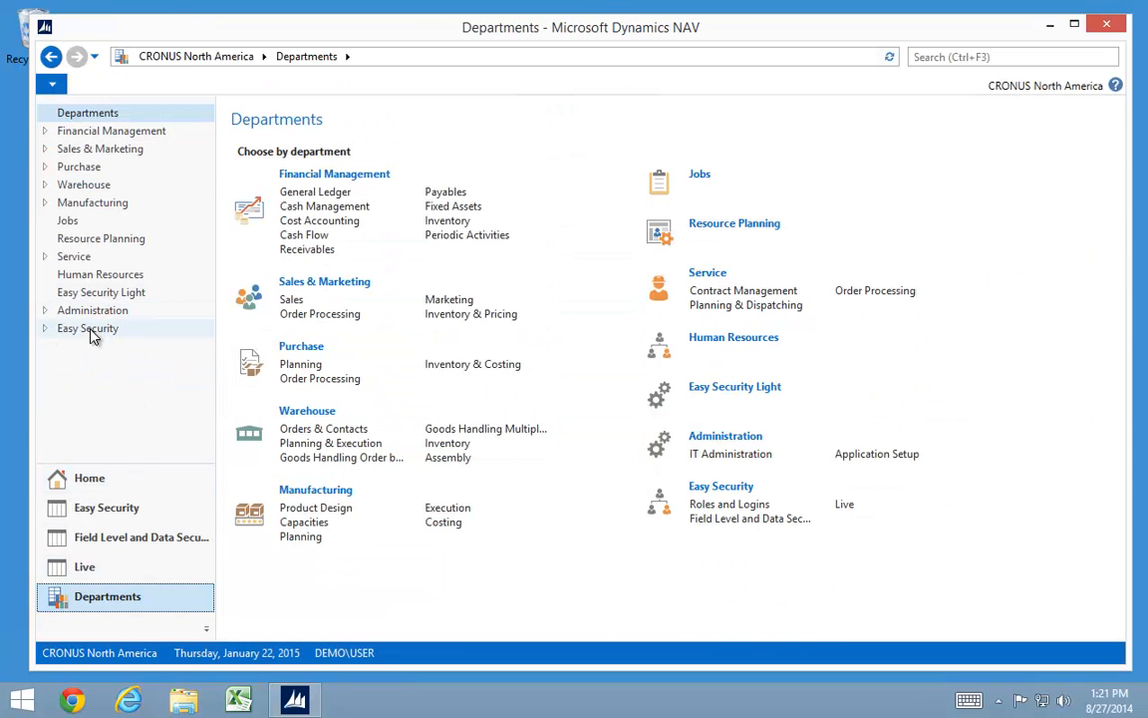
left_click(89, 328)
left_click(120, 365)
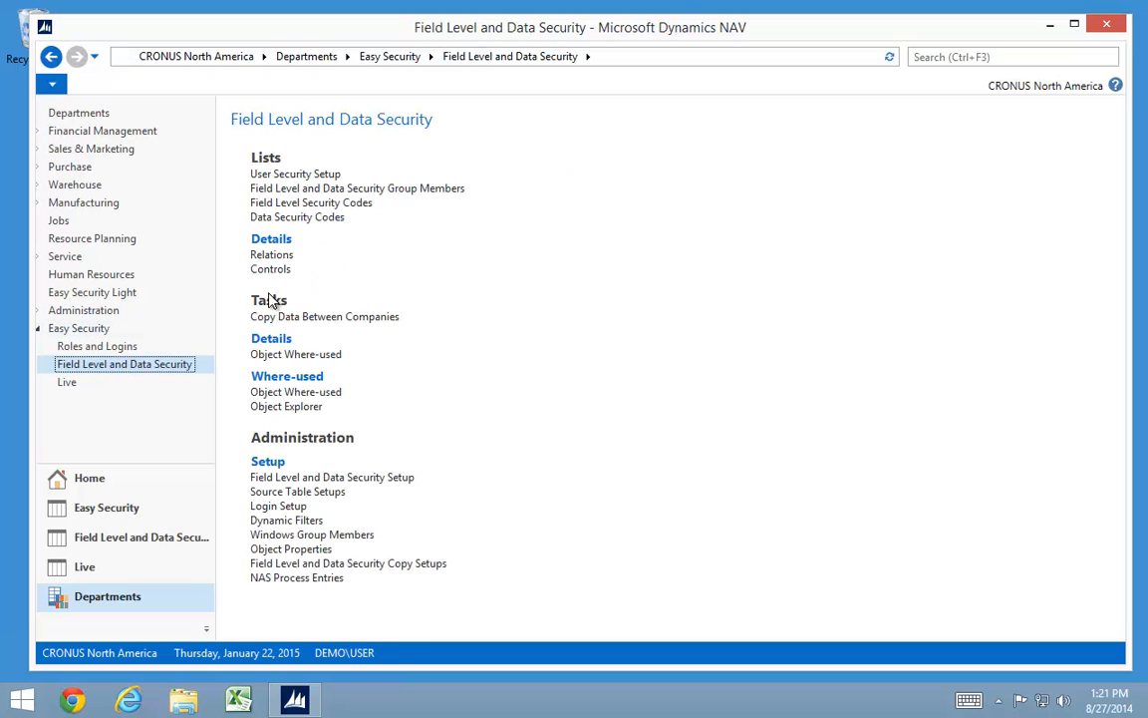
left_click(306, 480)
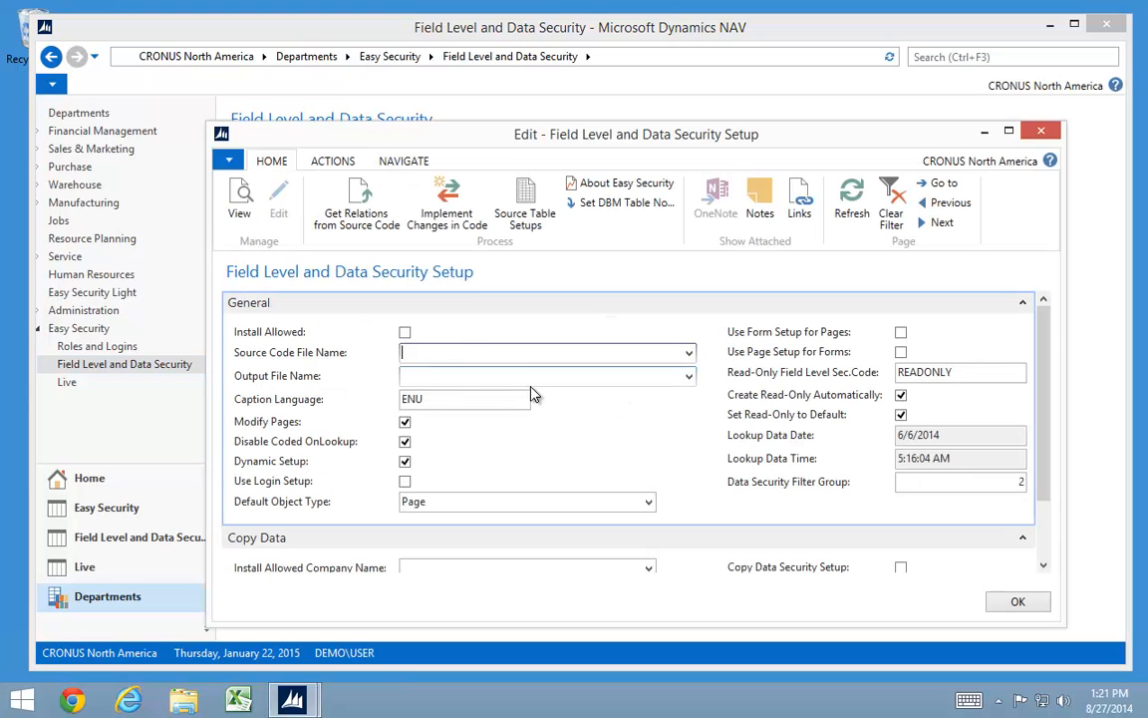
Step: Set Install Allowed Company Name to CRONUS Easy Security and enable Copy From Setup Company, Copy Field Level Security Setup and Copy Data Security Setup
left_click_drag(1044, 441, 1042, 528)
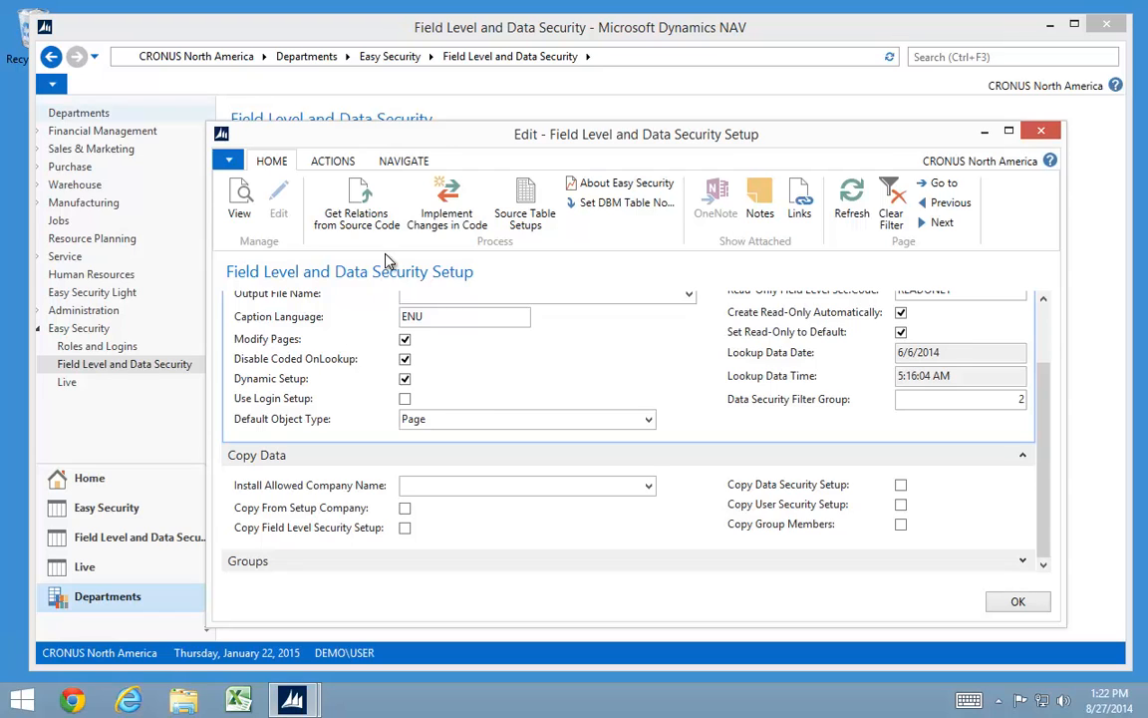
left_click(648, 487)
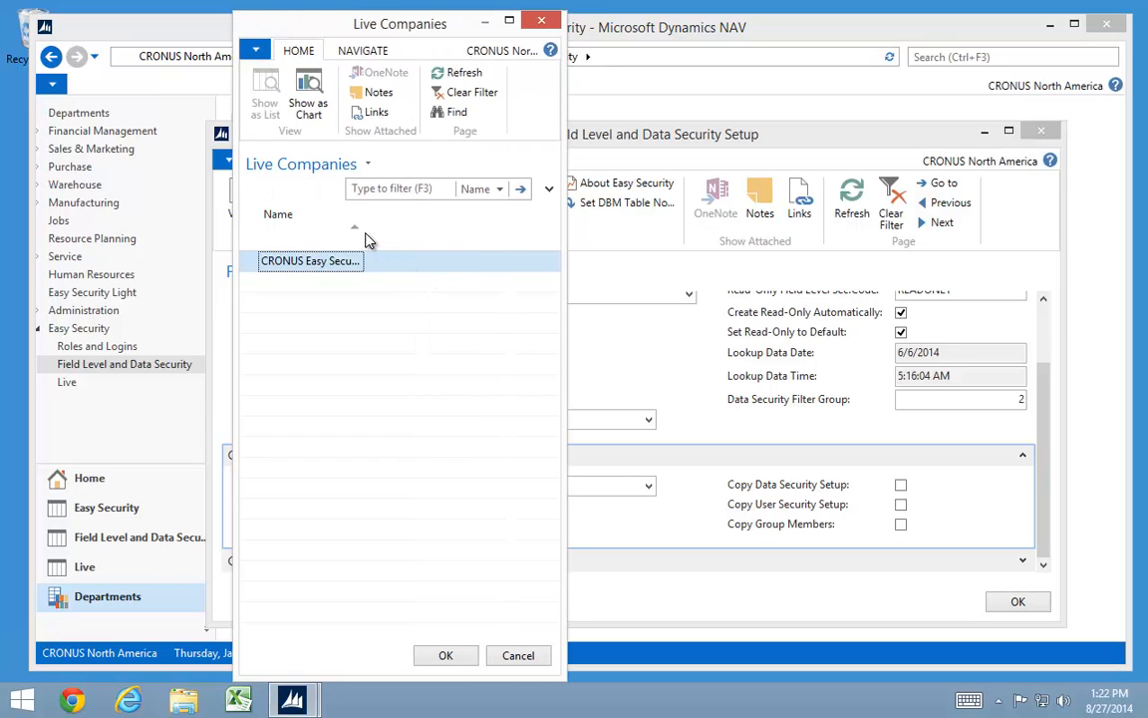
left_click_drag(361, 231, 473, 235)
left_click(446, 656)
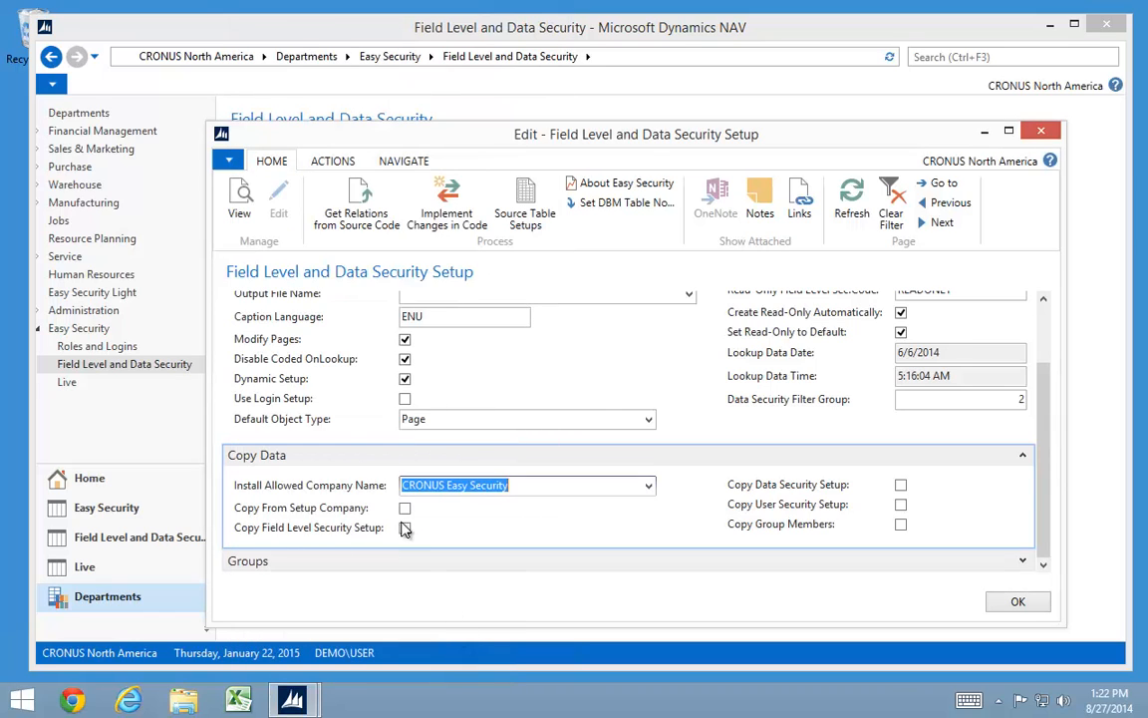
left_click(404, 509)
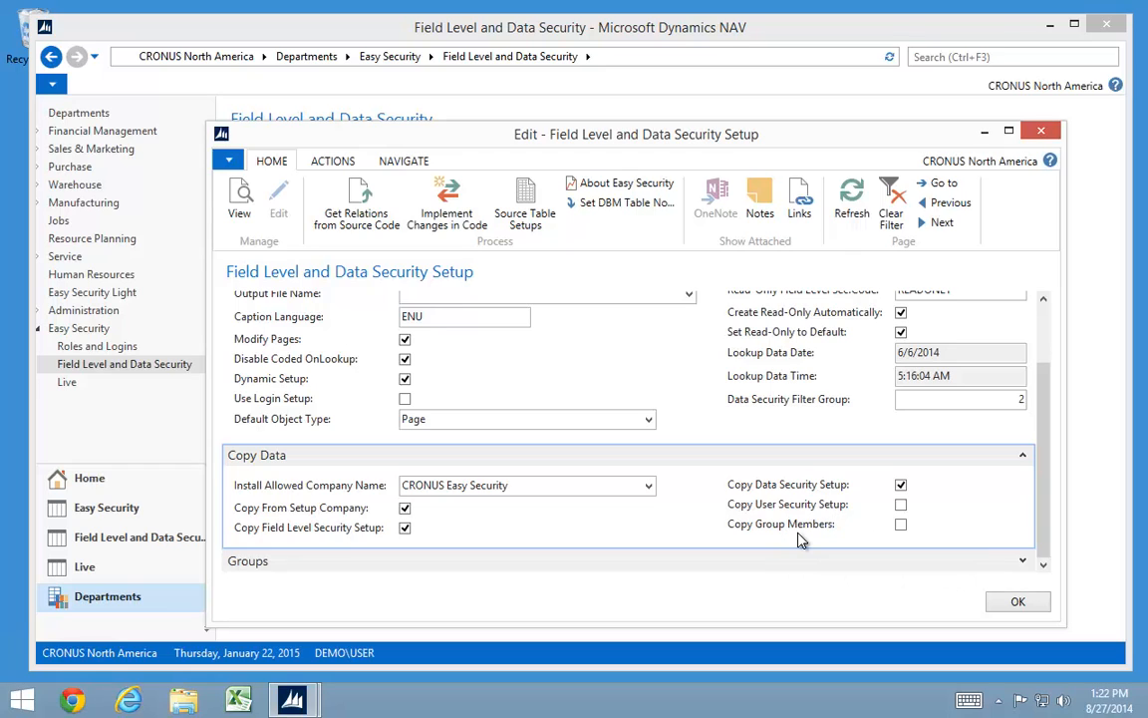
left_click(1017, 602)
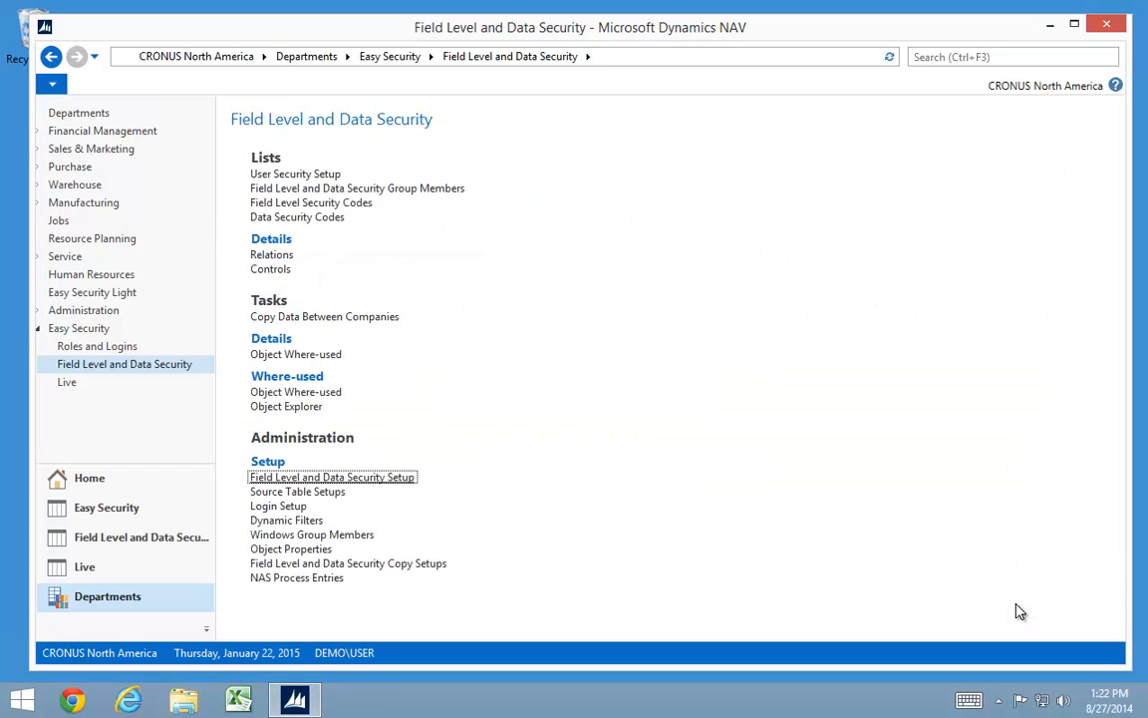
Step: Check the Field Level Security Codes list and run Copy Data Between Companies to bring in the security setup from CRONUS Easy Security
left_click(299, 204)
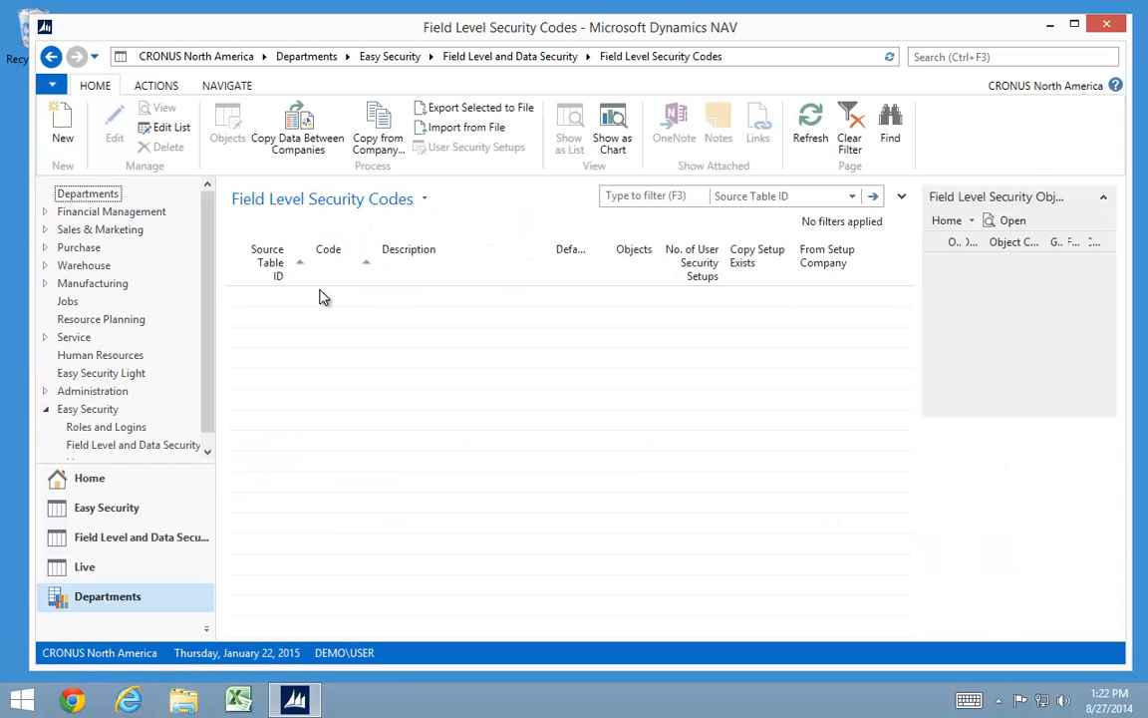
left_click(52, 57)
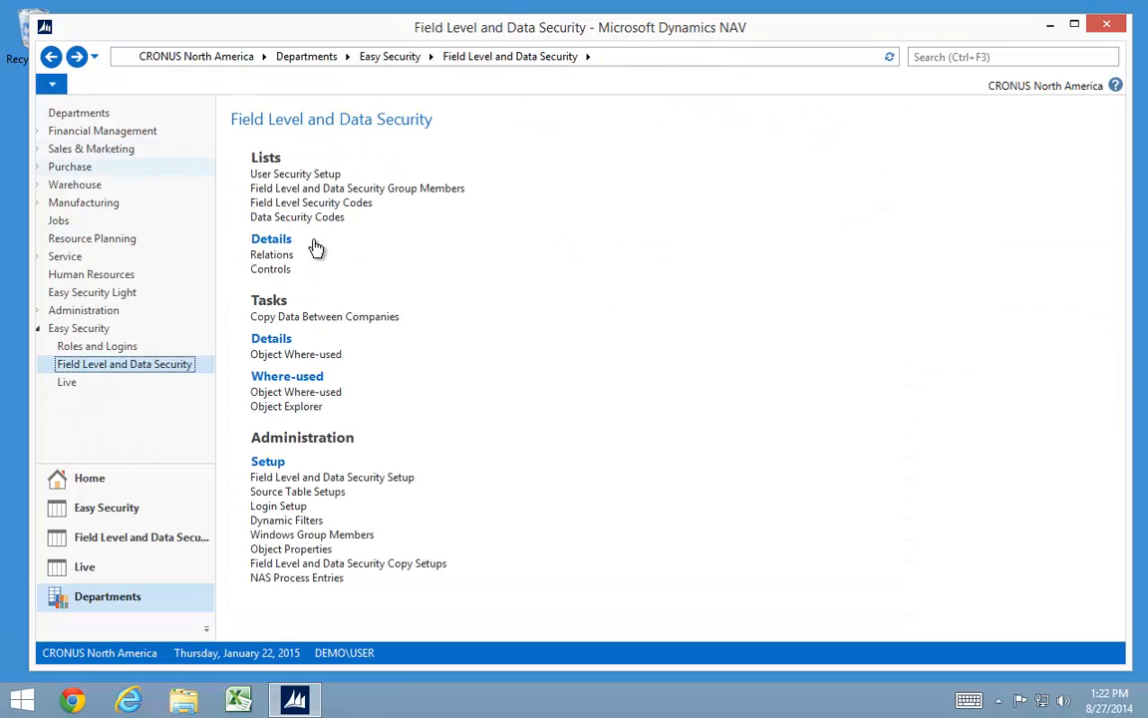
left_click(310, 318)
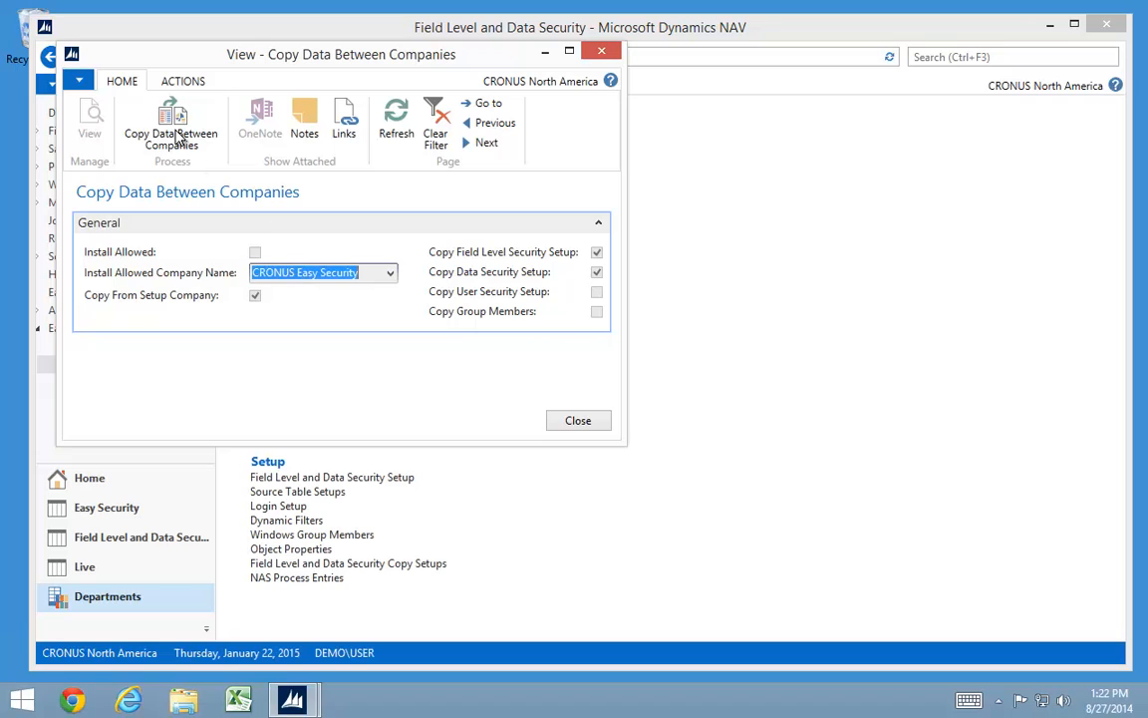
left_click(178, 139)
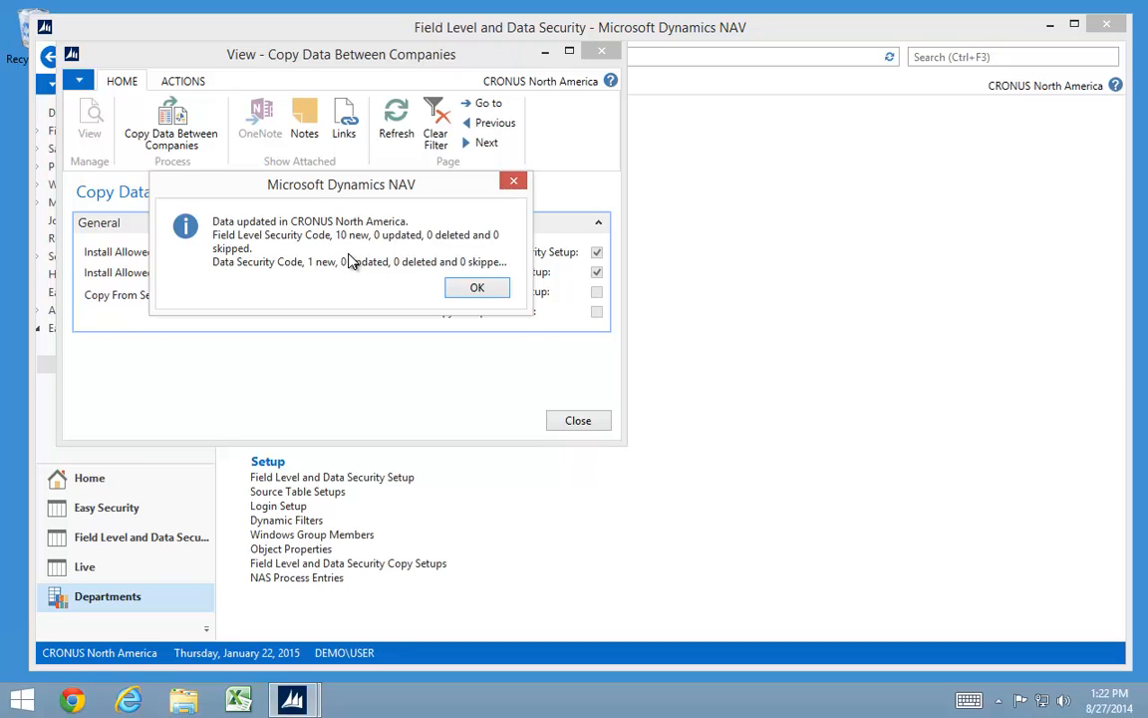
left_click(477, 287)
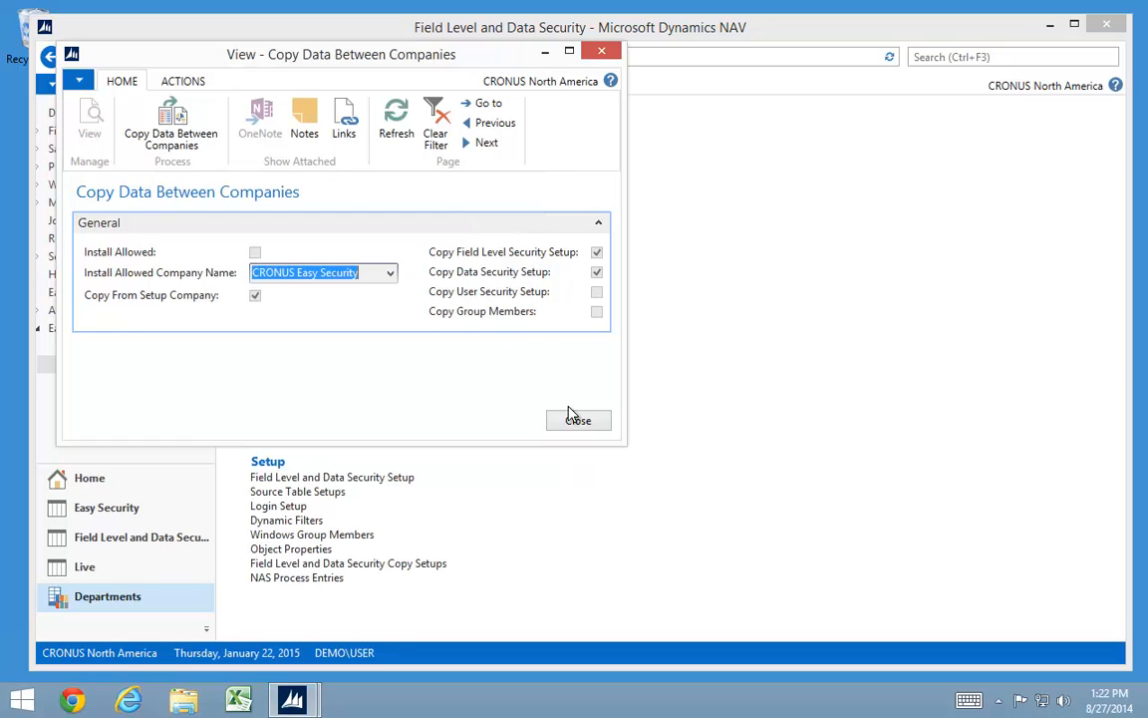
left_click(581, 422)
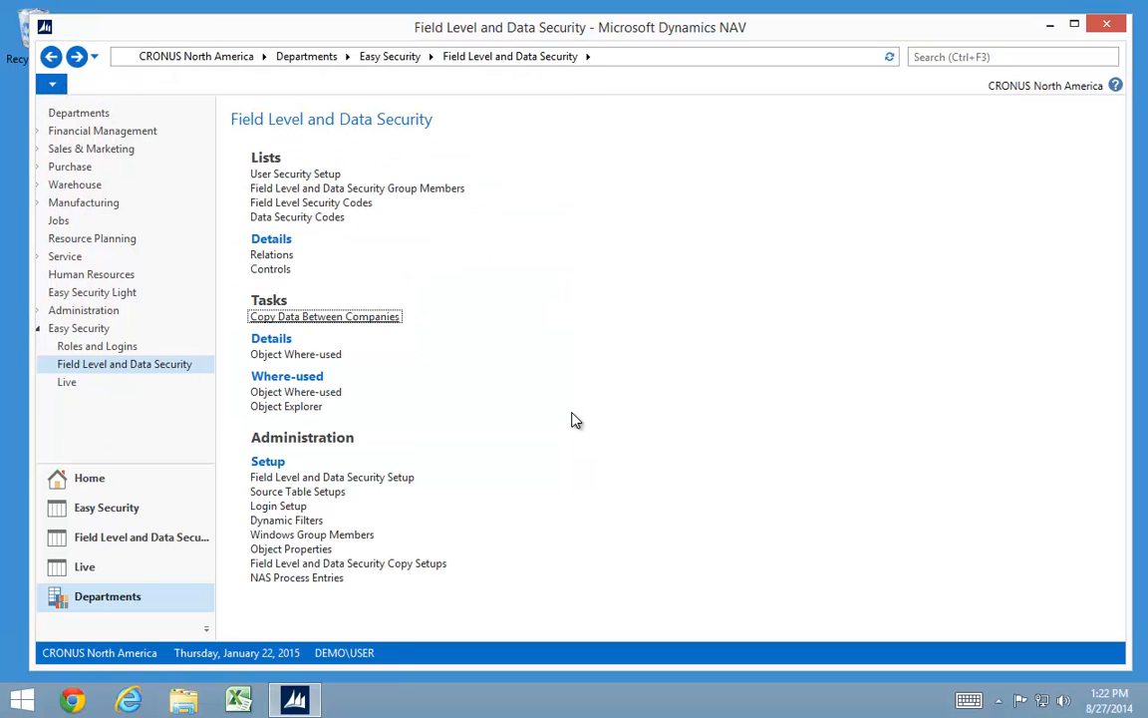
Step: In the Field Level Security Codes list, try to delete the READONLY code for source table 18
left_click(281, 204)
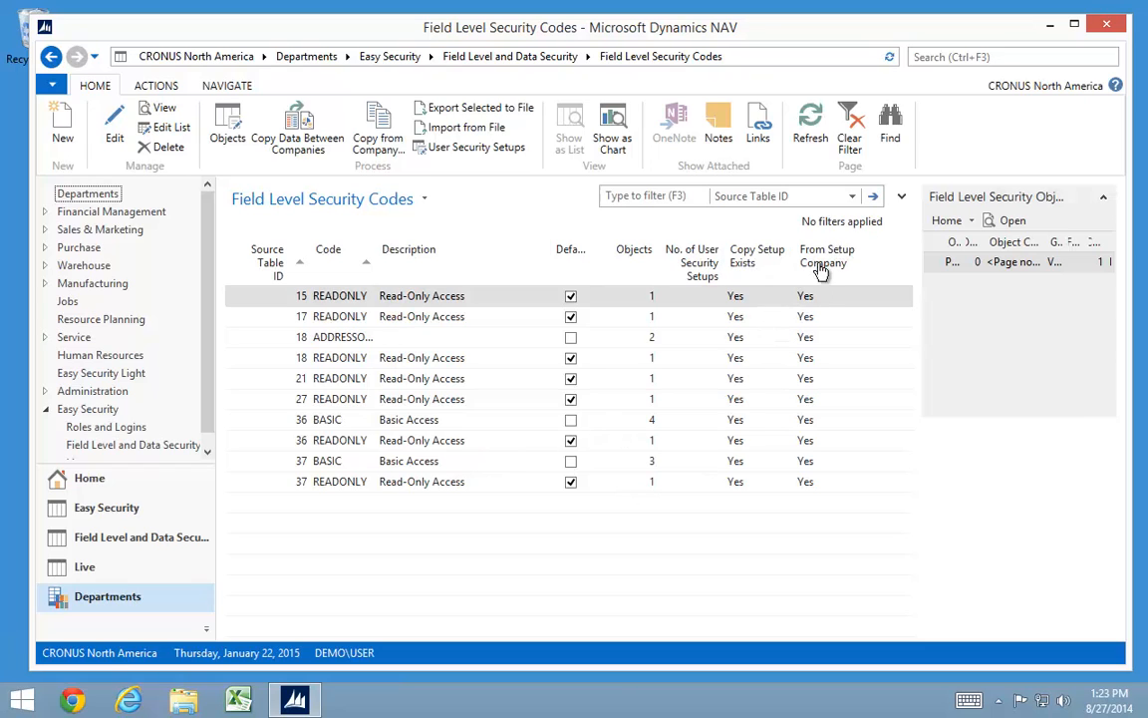
left_click(313, 362)
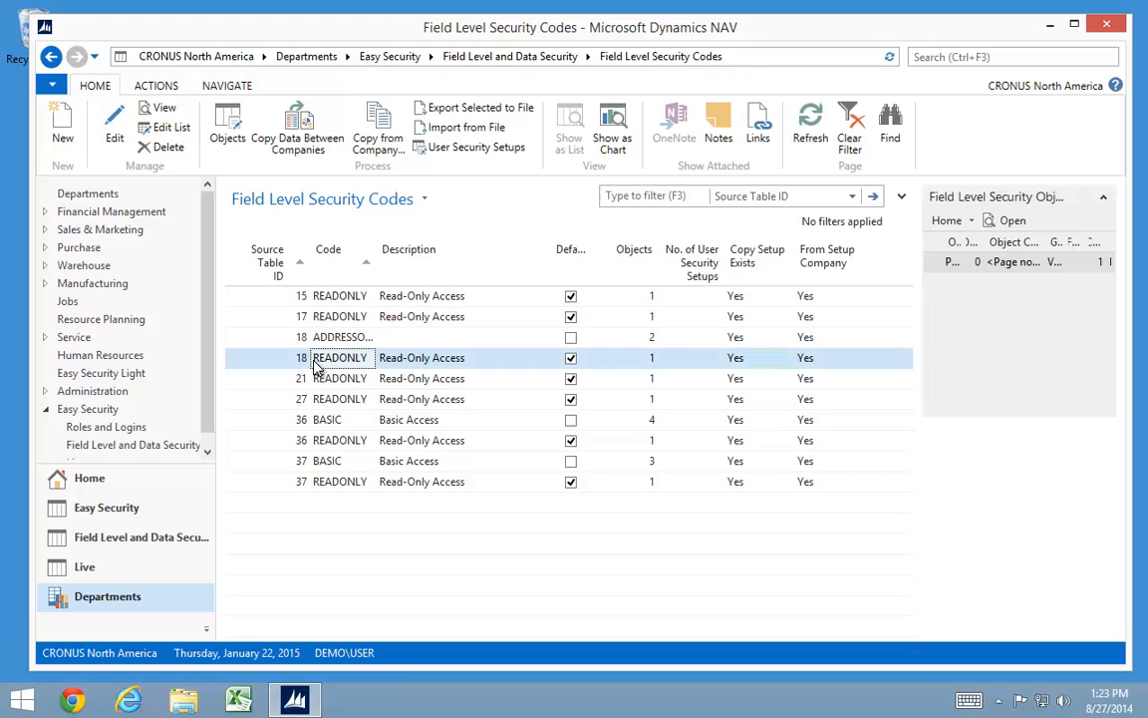
left_click(154, 149)
left_click(584, 374)
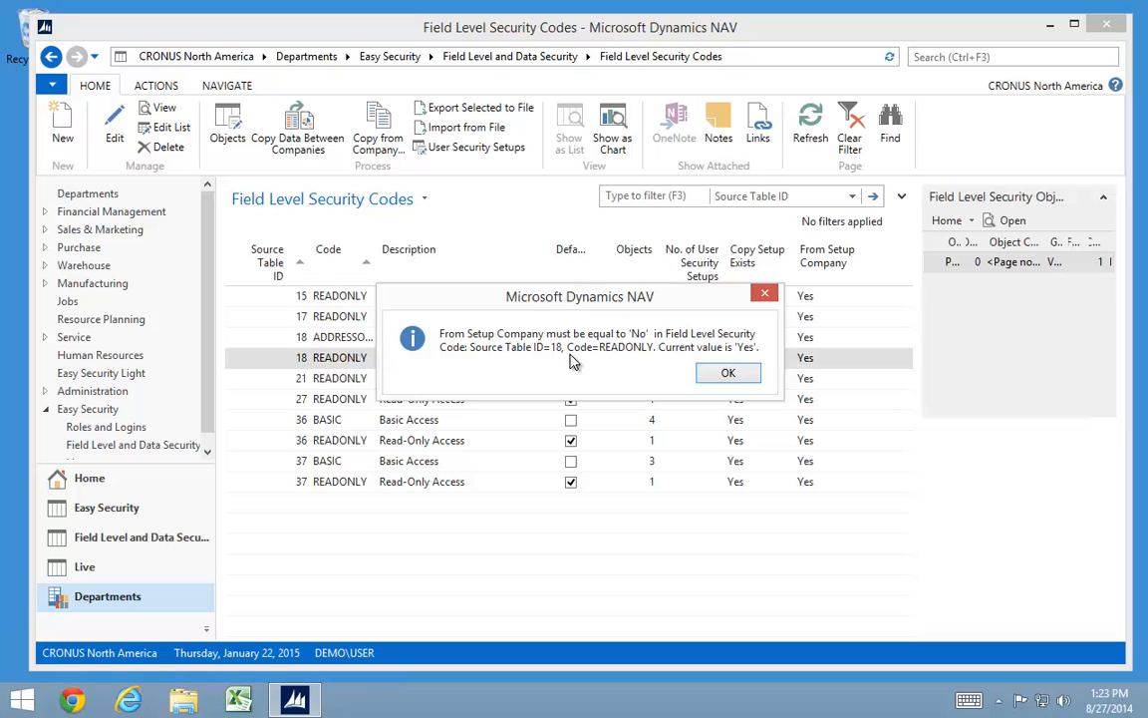
key("Return")
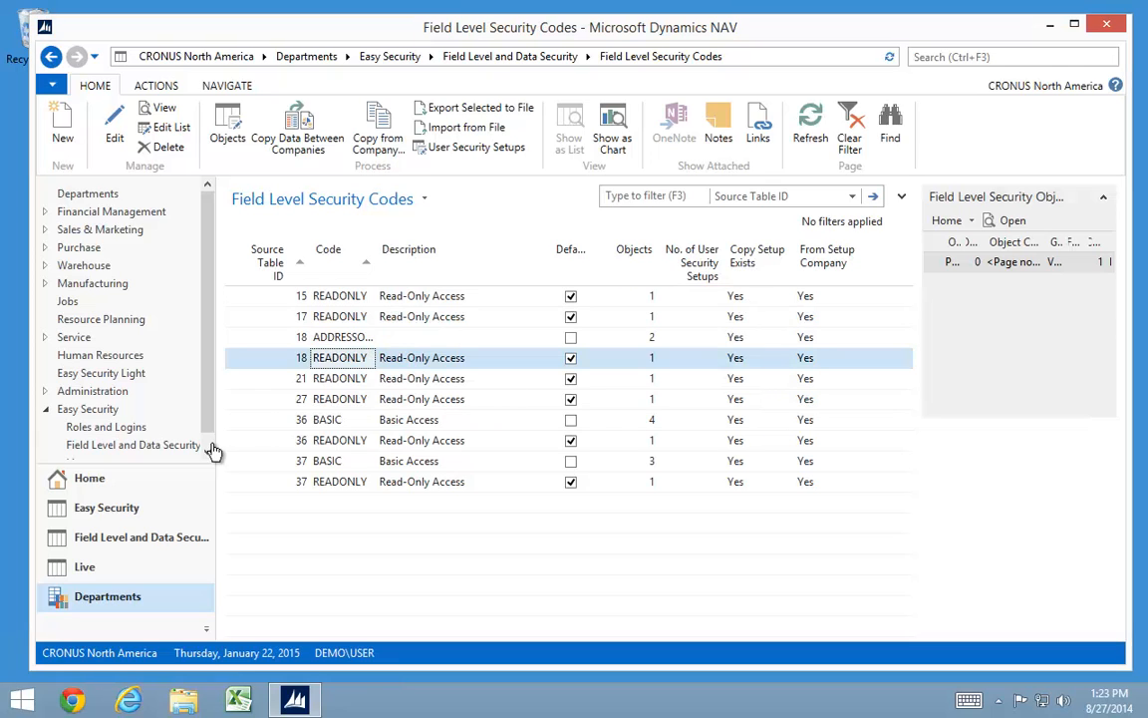
left_click(107, 428)
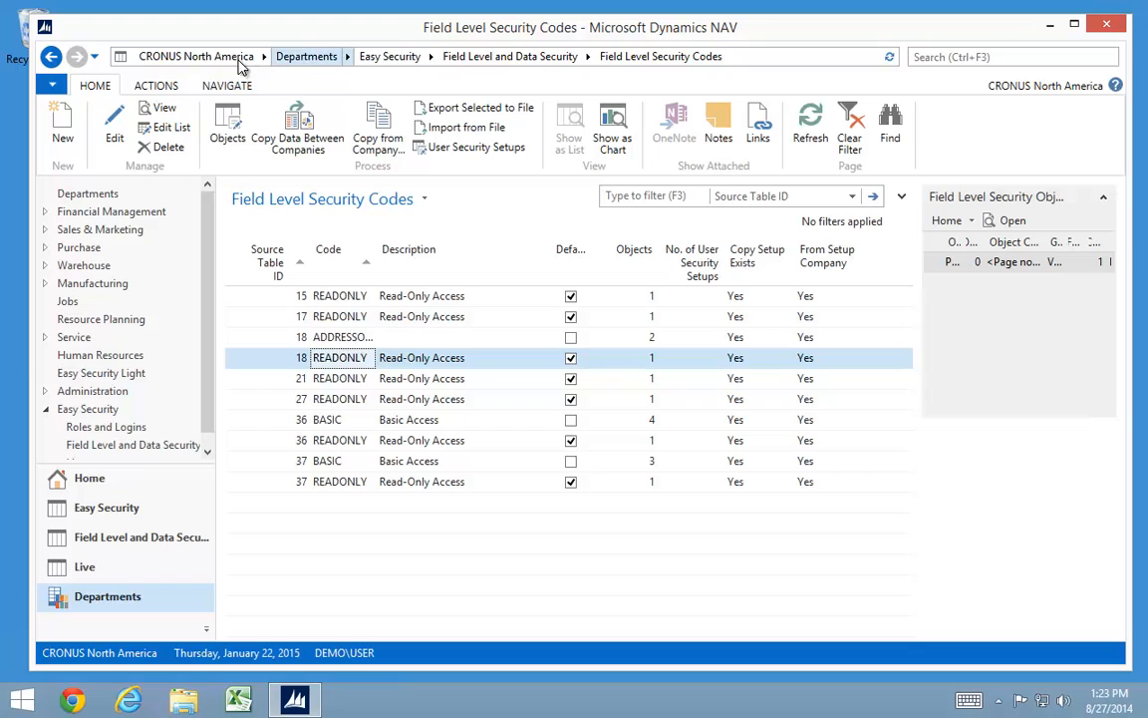
left_click(52, 84)
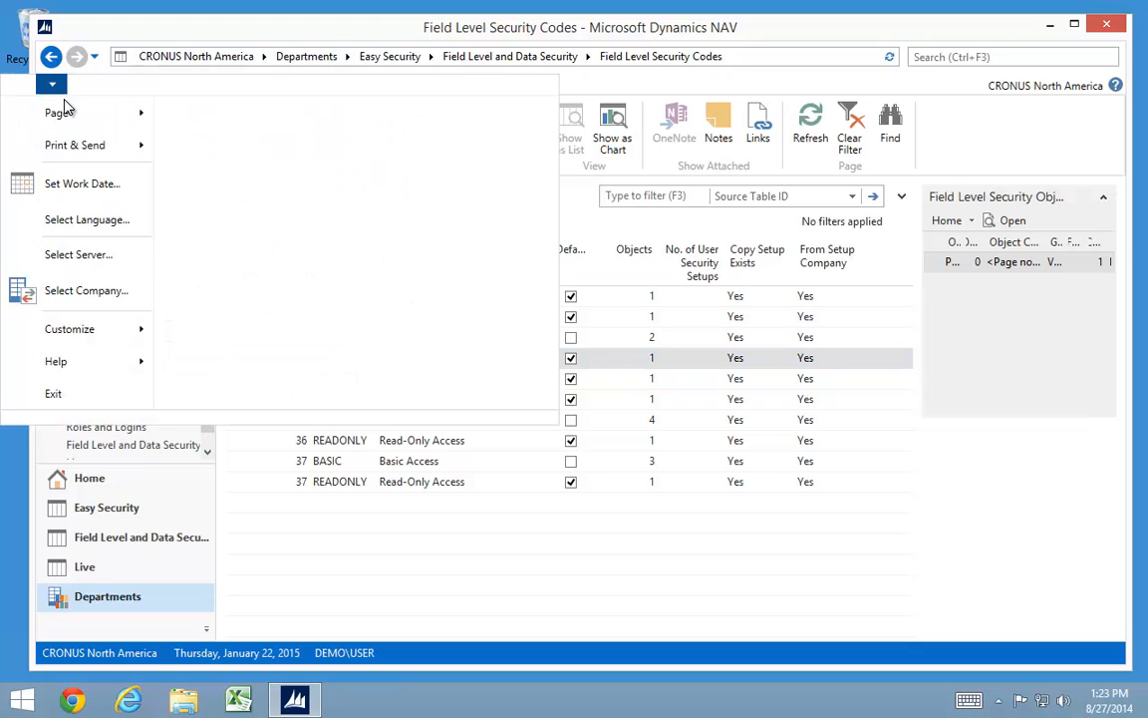
left_click(85, 331)
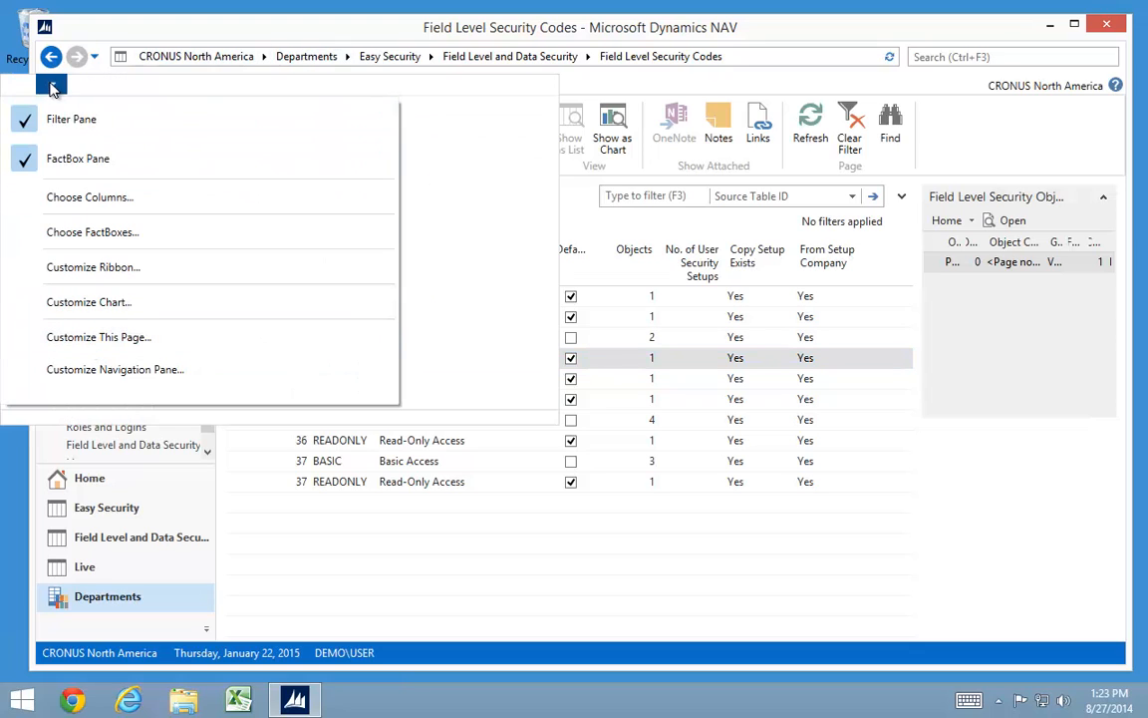
left_click(149, 40)
Step: Switch the active company to CRONUS Europe and acknowledge the demonstration company notice
left_click(52, 84)
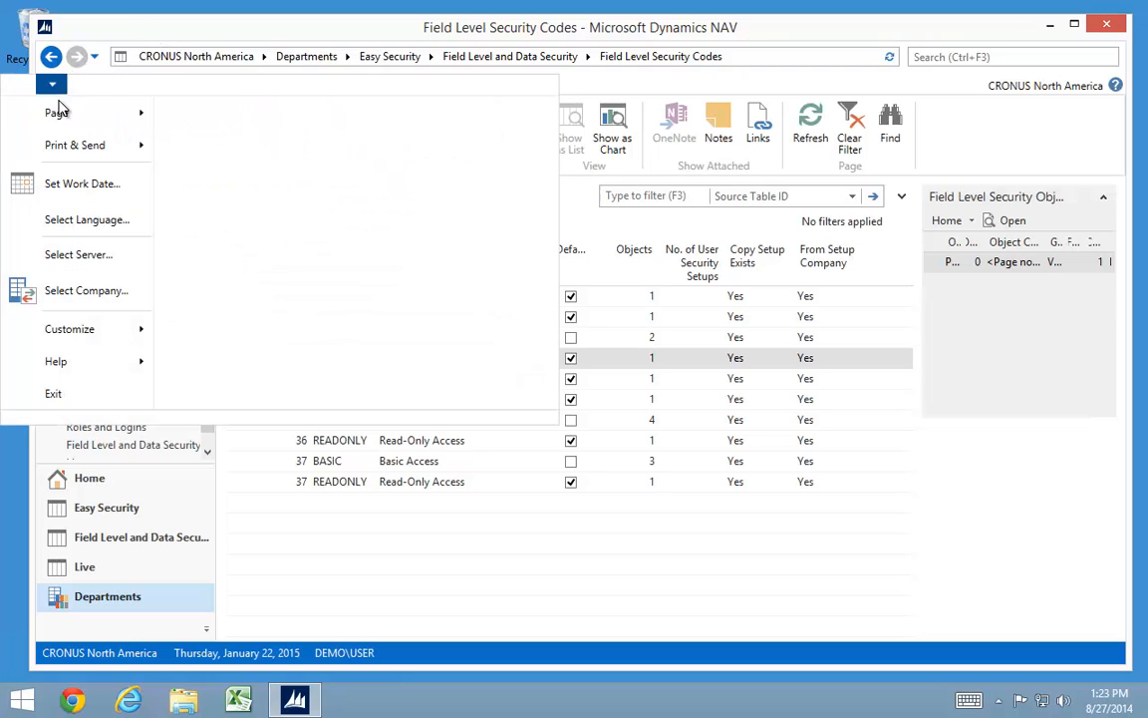
left_click(88, 290)
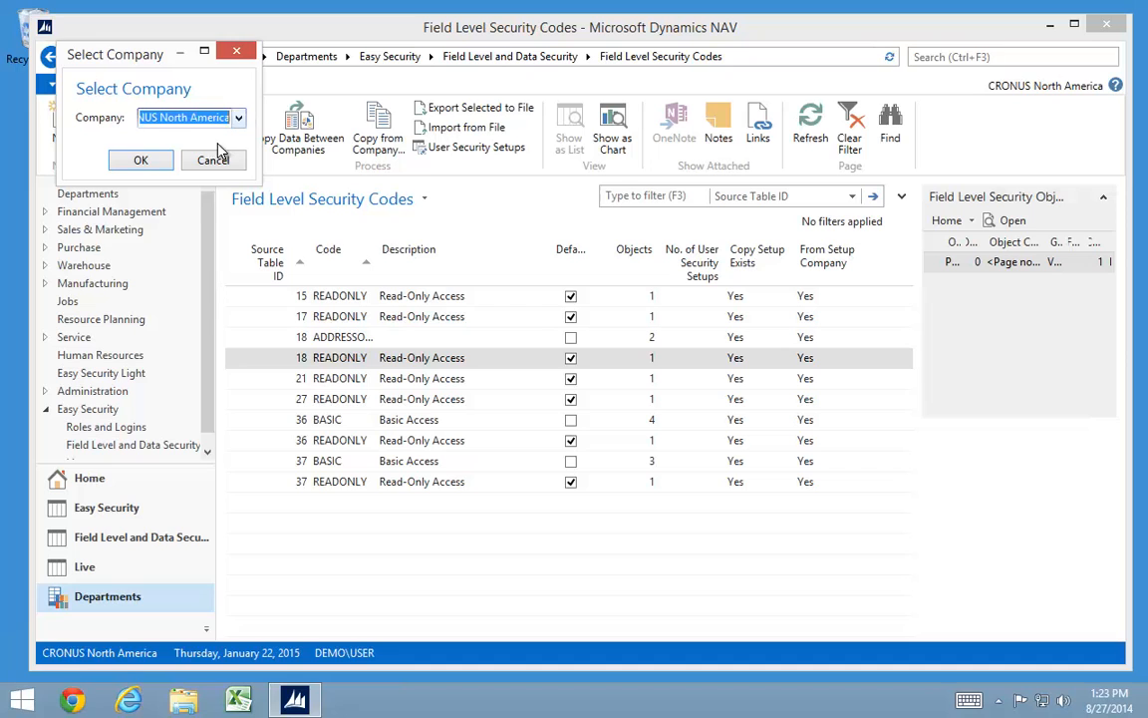
left_click(238, 118)
left_click(166, 157)
left_click(141, 160)
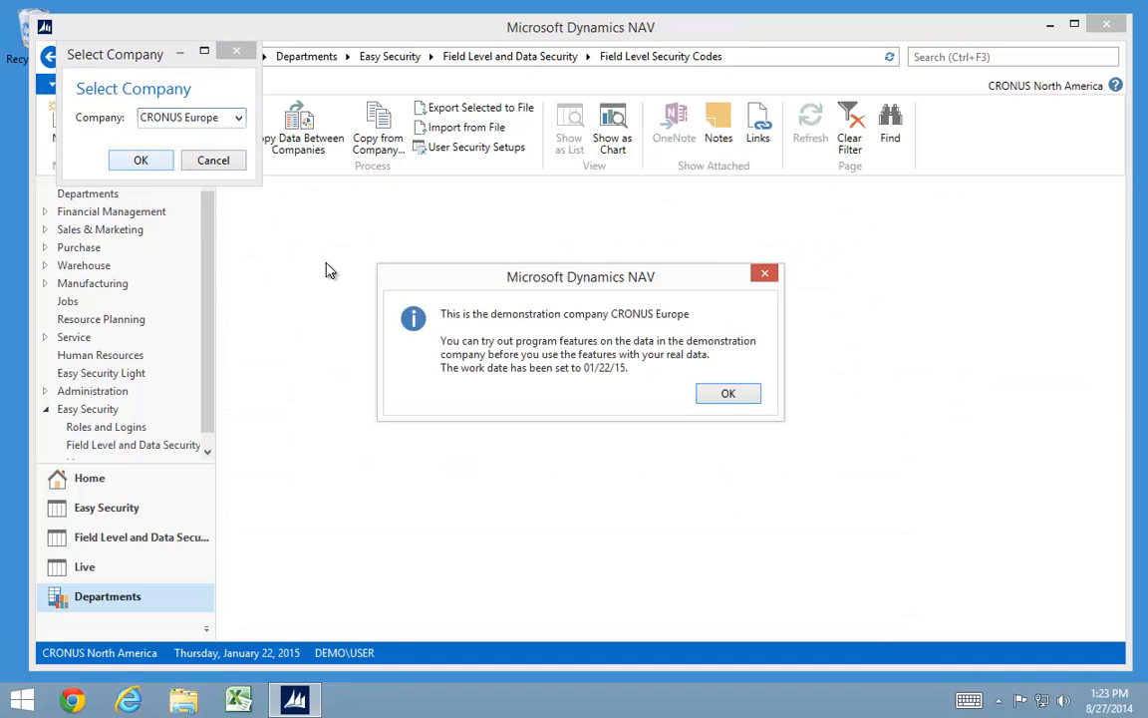
left_click(728, 394)
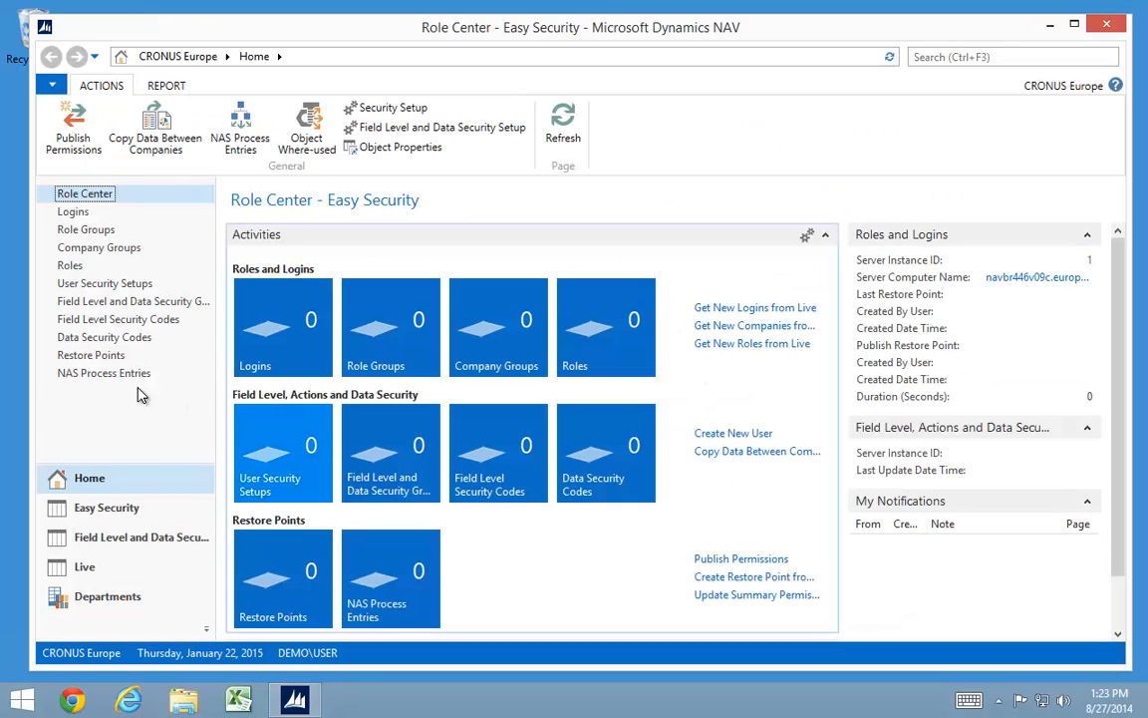
Step: Open the Field Level and Data Security Setup card from the Easy Security department in CRONUS Europe
left_click(110, 598)
left_click(79, 329)
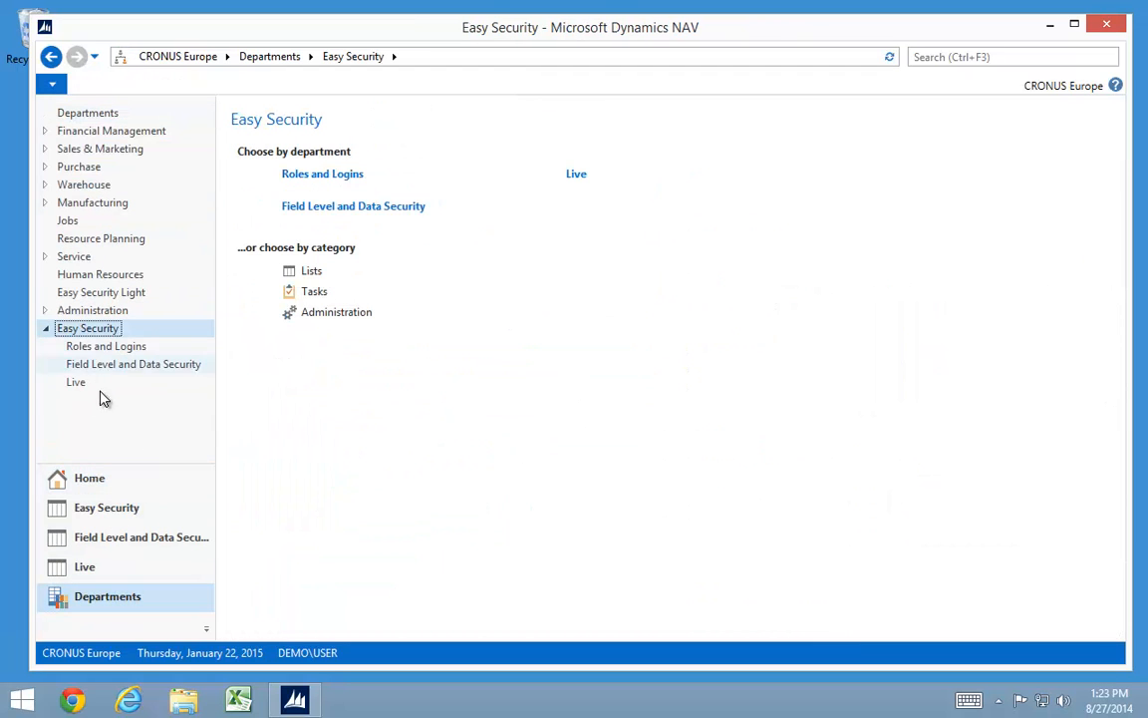
left_click(103, 365)
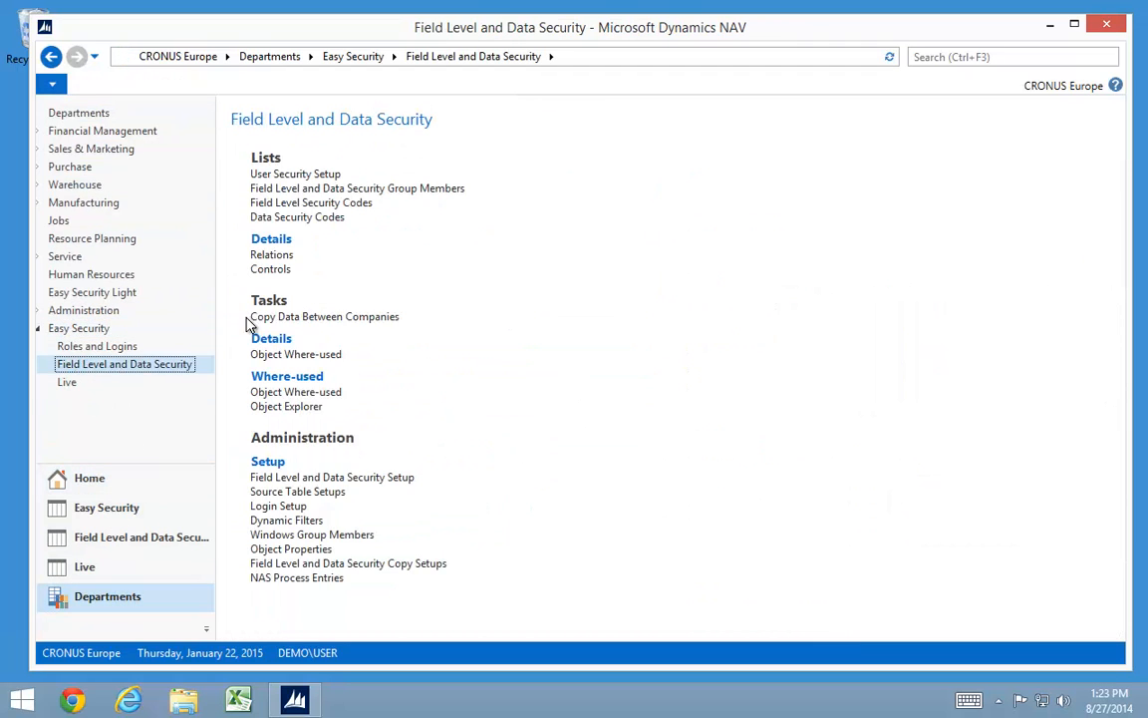
left_click(299, 479)
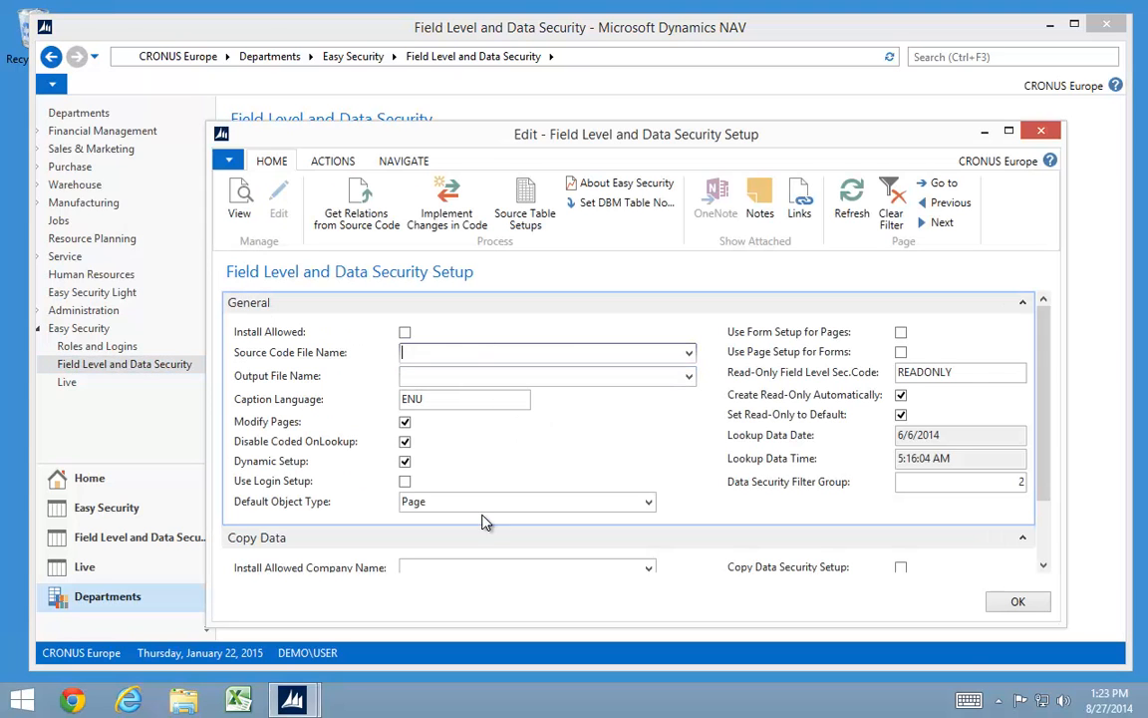
Step: Set Install Allowed Company Name to CRONUS Easy Security and enable copying from the setup company for field level and data security setup
left_click(526, 565)
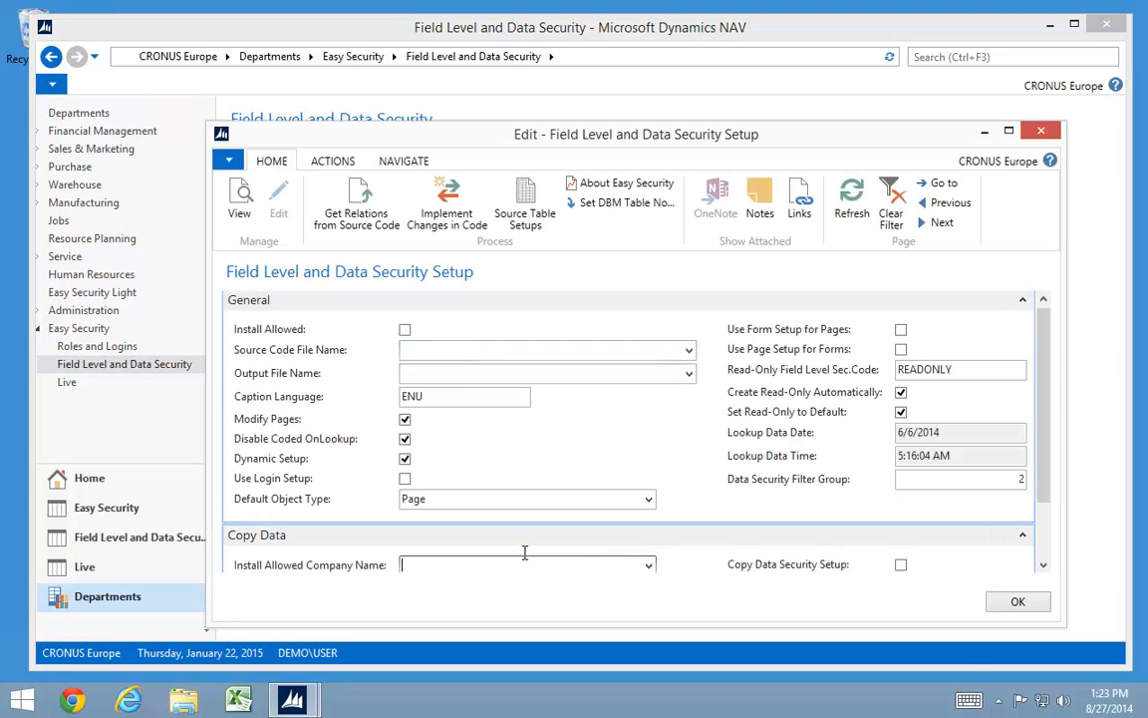
left_click(649, 565)
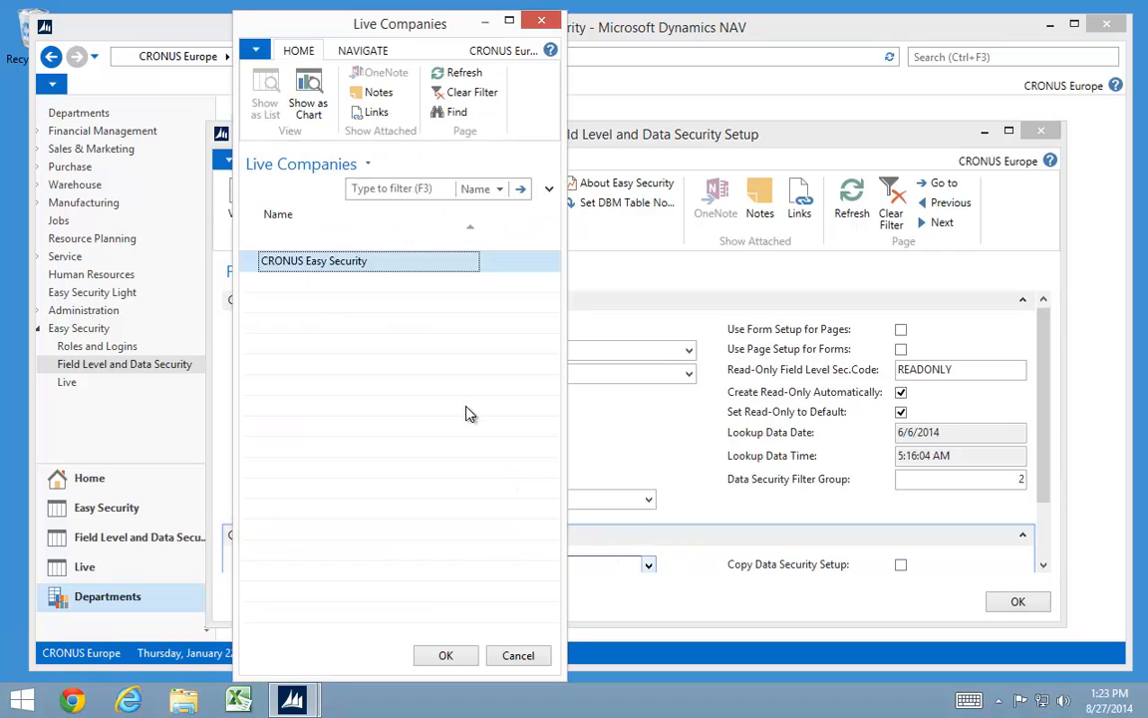
left_click(444, 655)
scroll(489, 543, "down", 1)
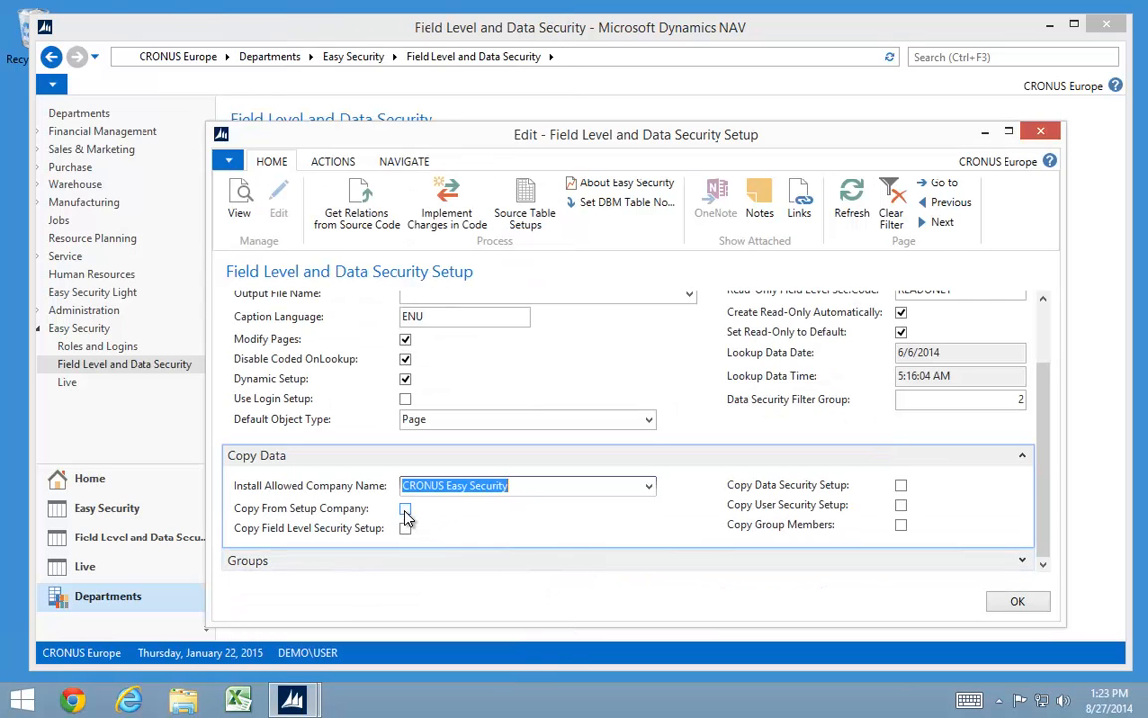
left_click(405, 511)
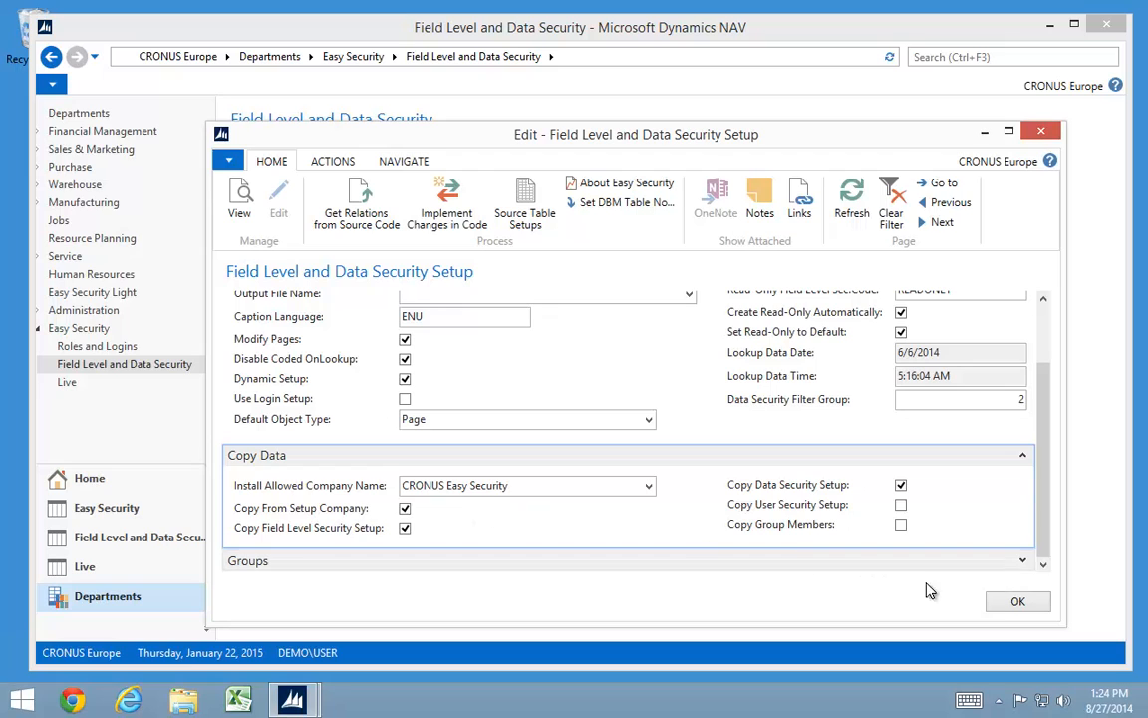
left_click(1016, 604)
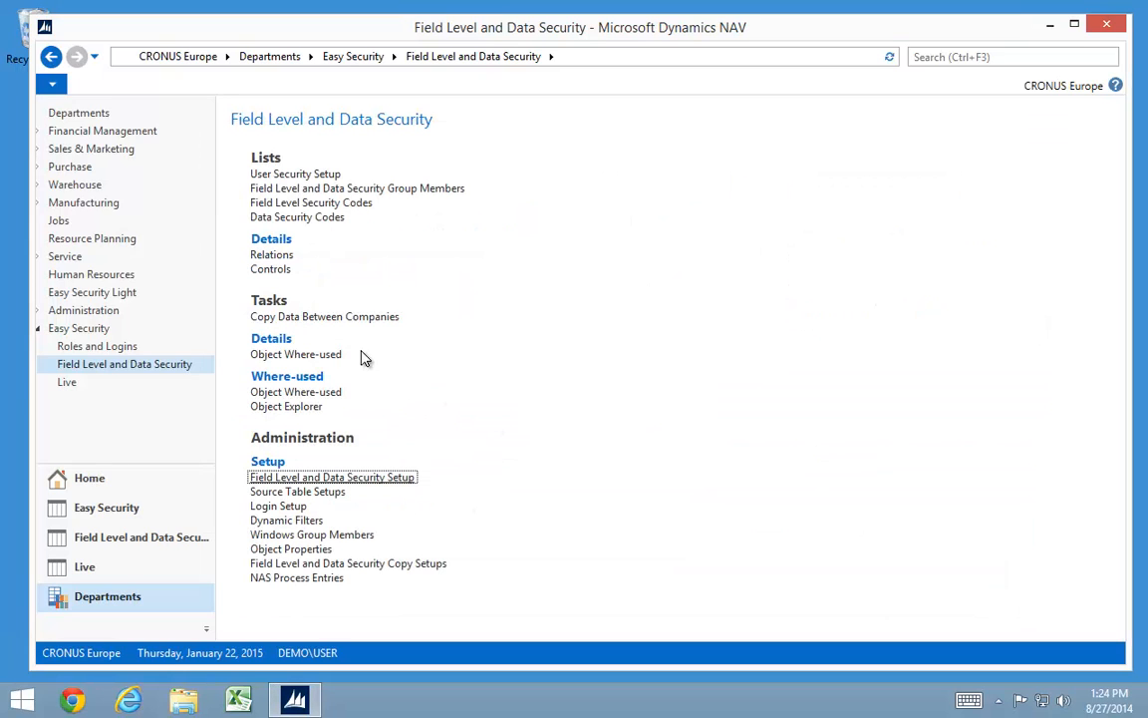
Step: Run Copy Data Between Companies in CRONUS Europe to bring in the security setup, and close the copy page
left_click(313, 318)
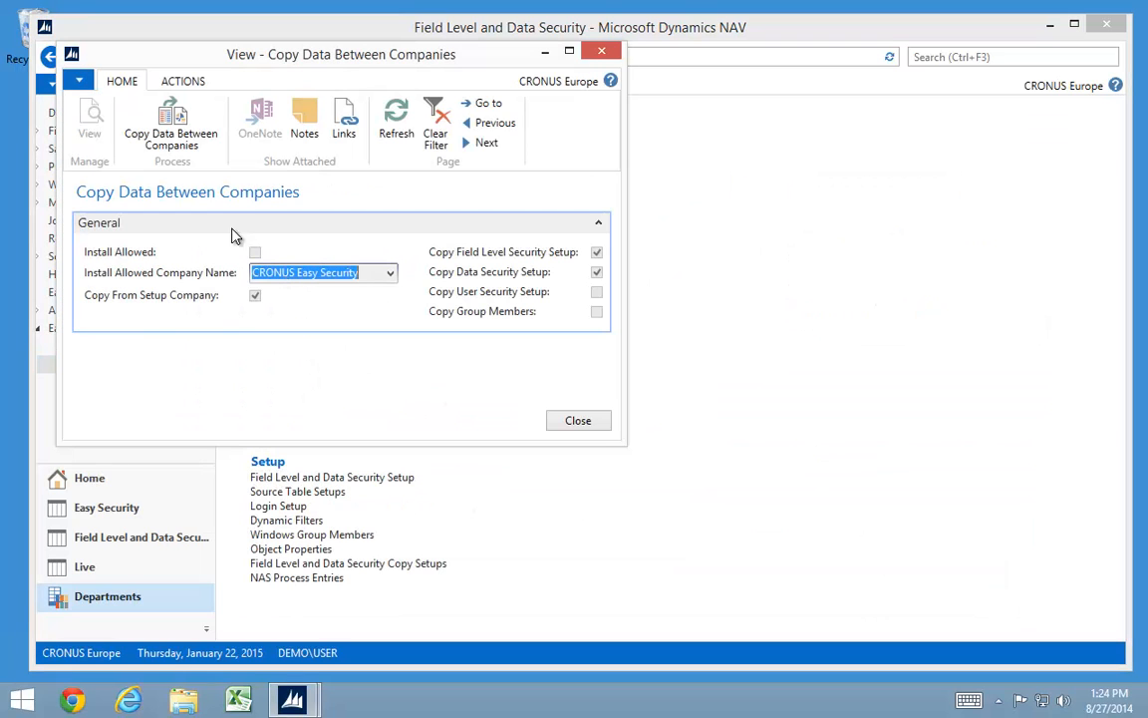
left_click(172, 130)
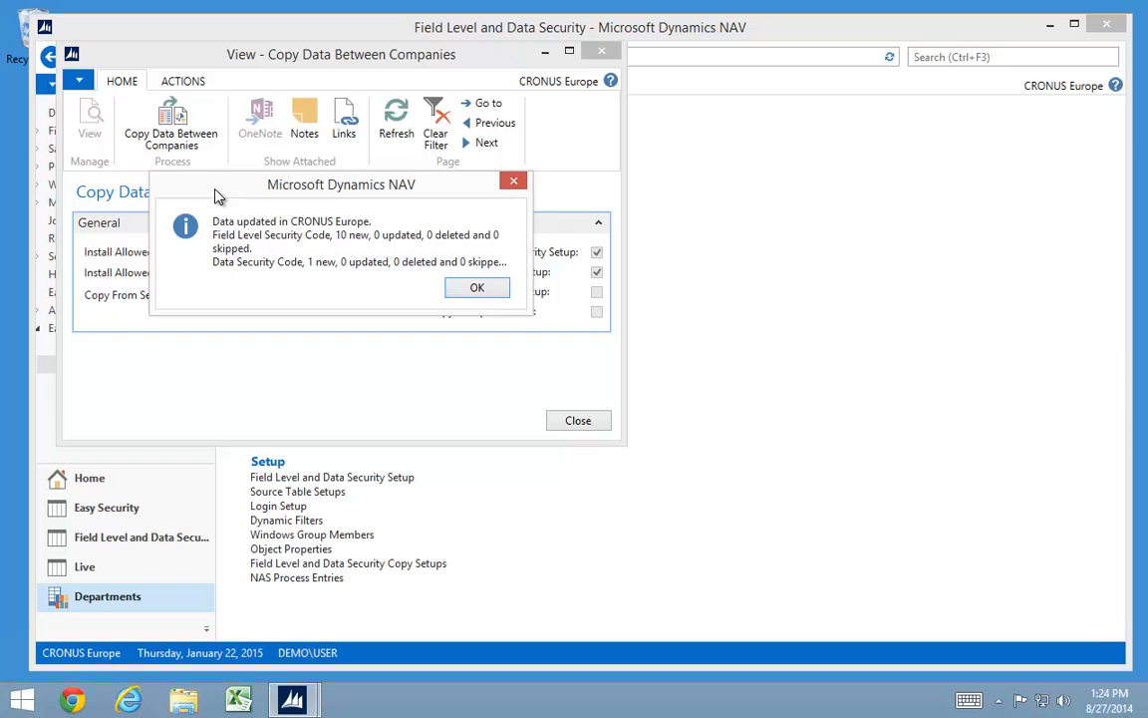
left_click(478, 290)
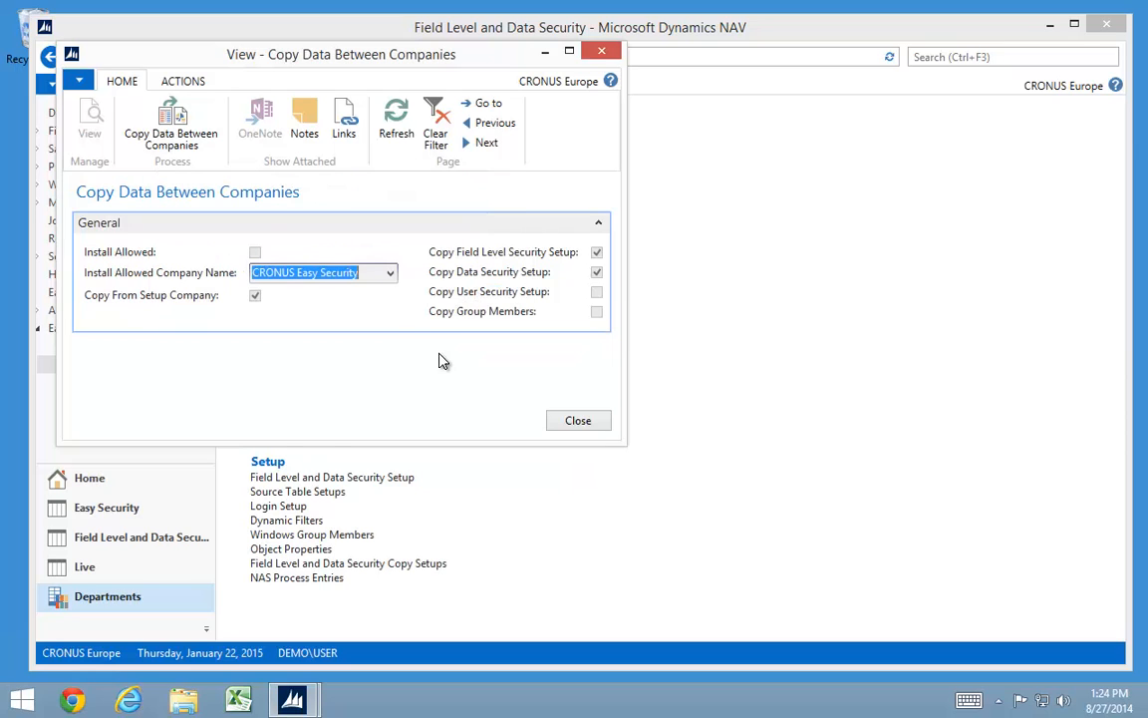
key("Escape")
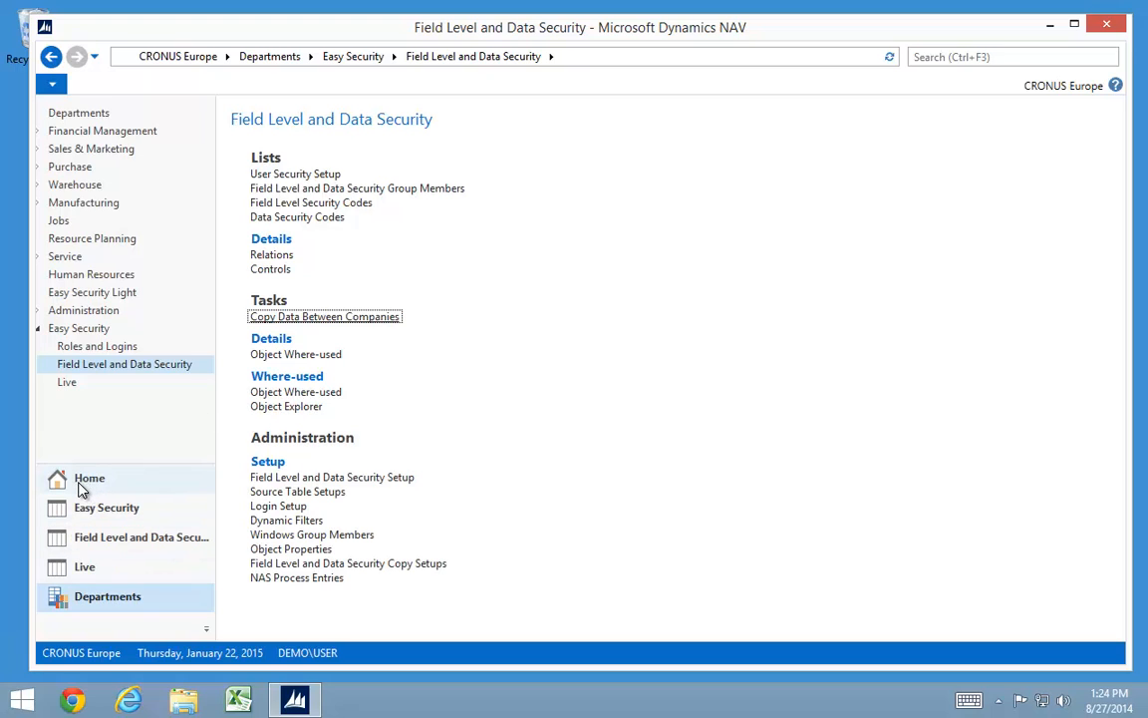
Step: Switch the active company to CRONUS Easy Security and acknowledge the demonstration company notice
left_click(53, 86)
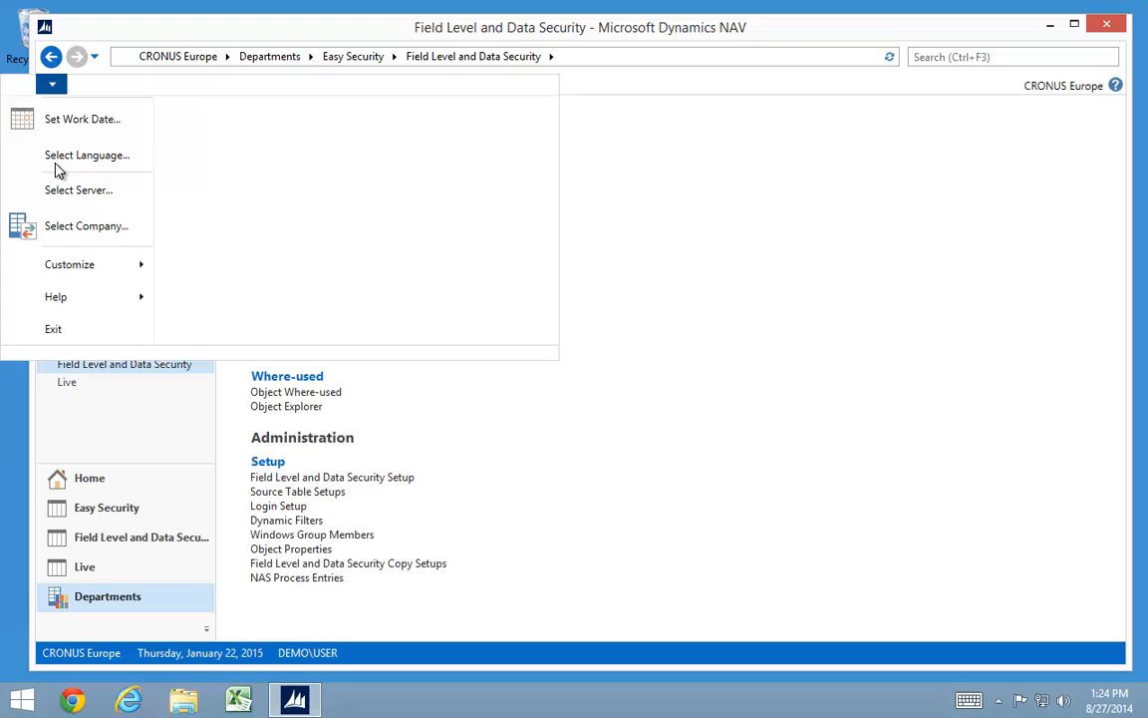
left_click(82, 224)
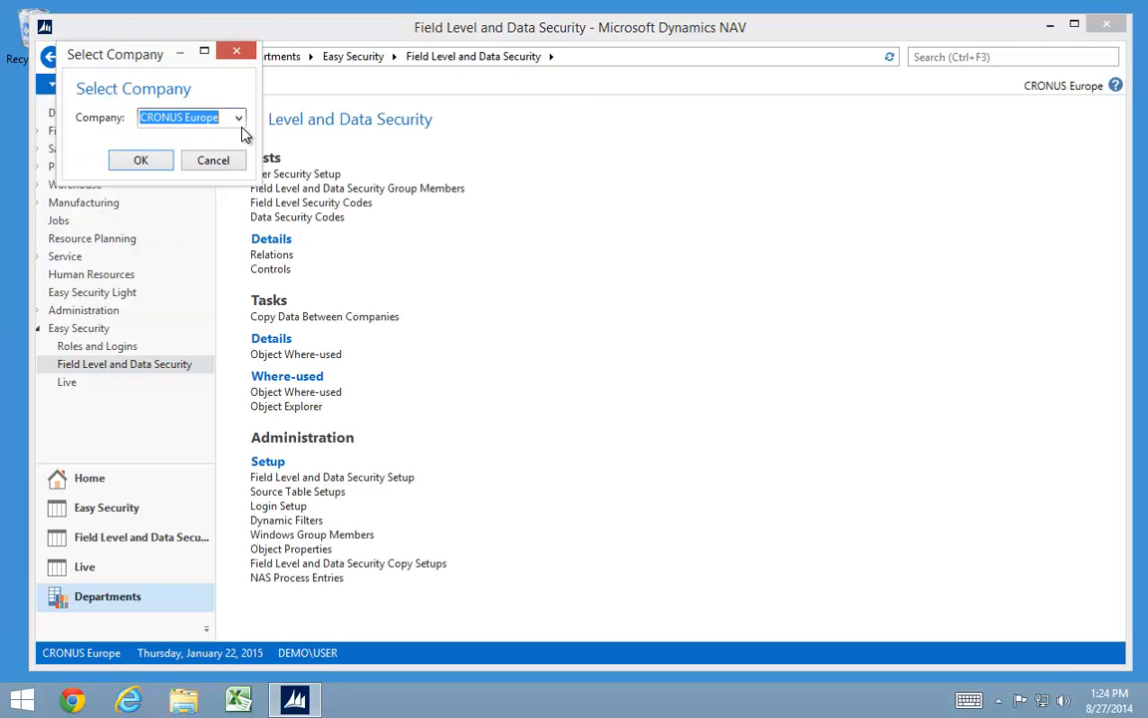
left_click(240, 118)
left_click(189, 139)
left_click(135, 159)
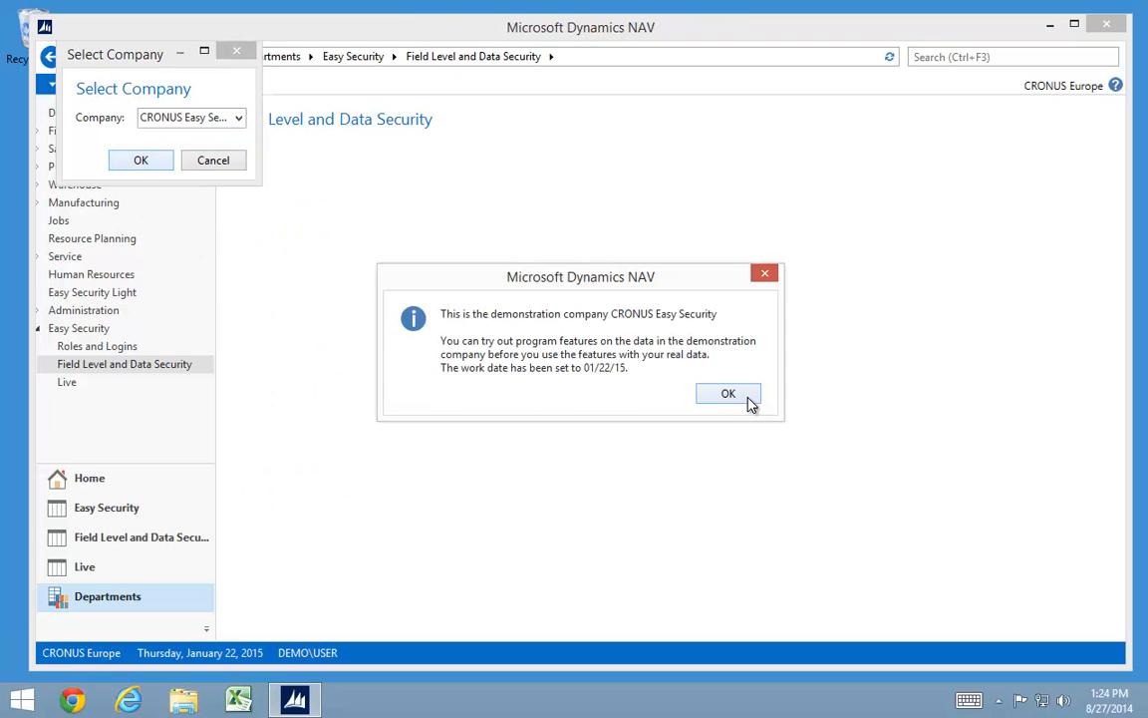
left_click(748, 402)
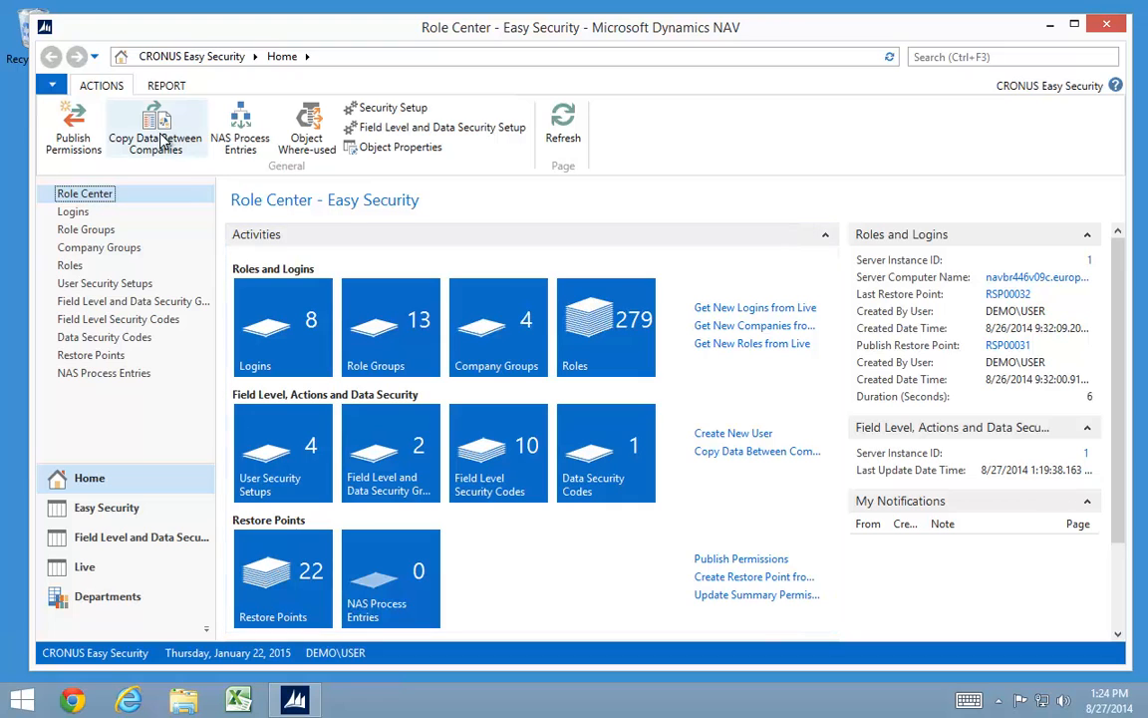
Step: Run Copy Data Between Companies from CRONUS Easy Security to update the other companies, and close the copy page
left_click(163, 139)
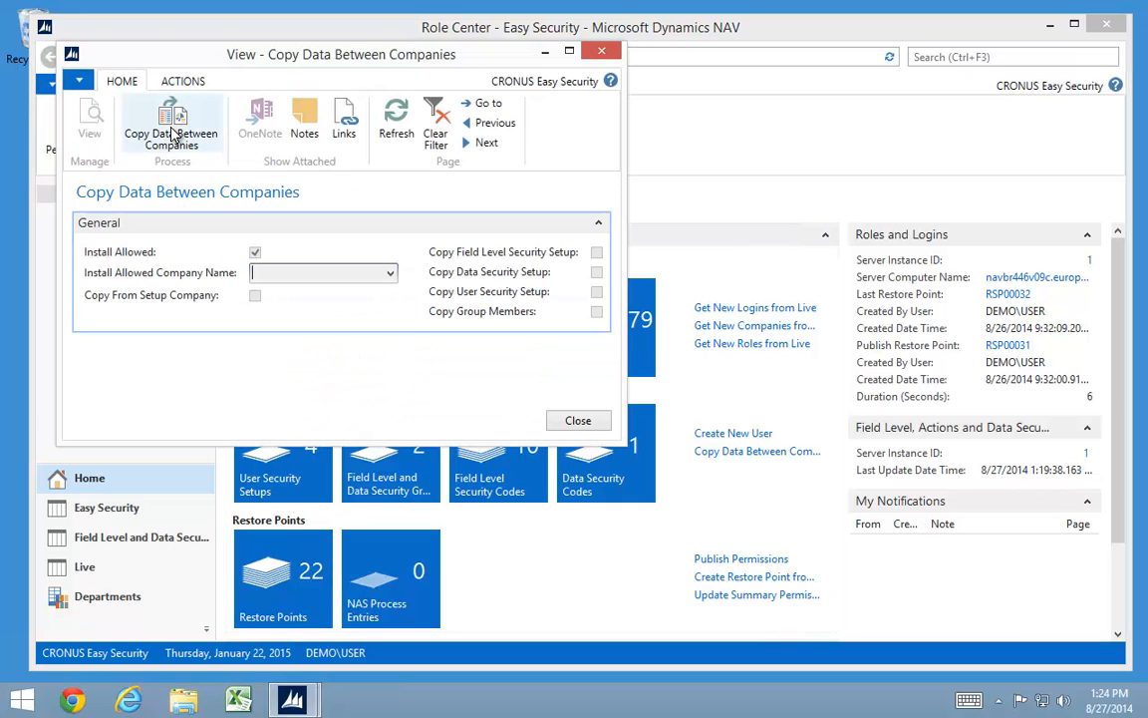
left_click(168, 141)
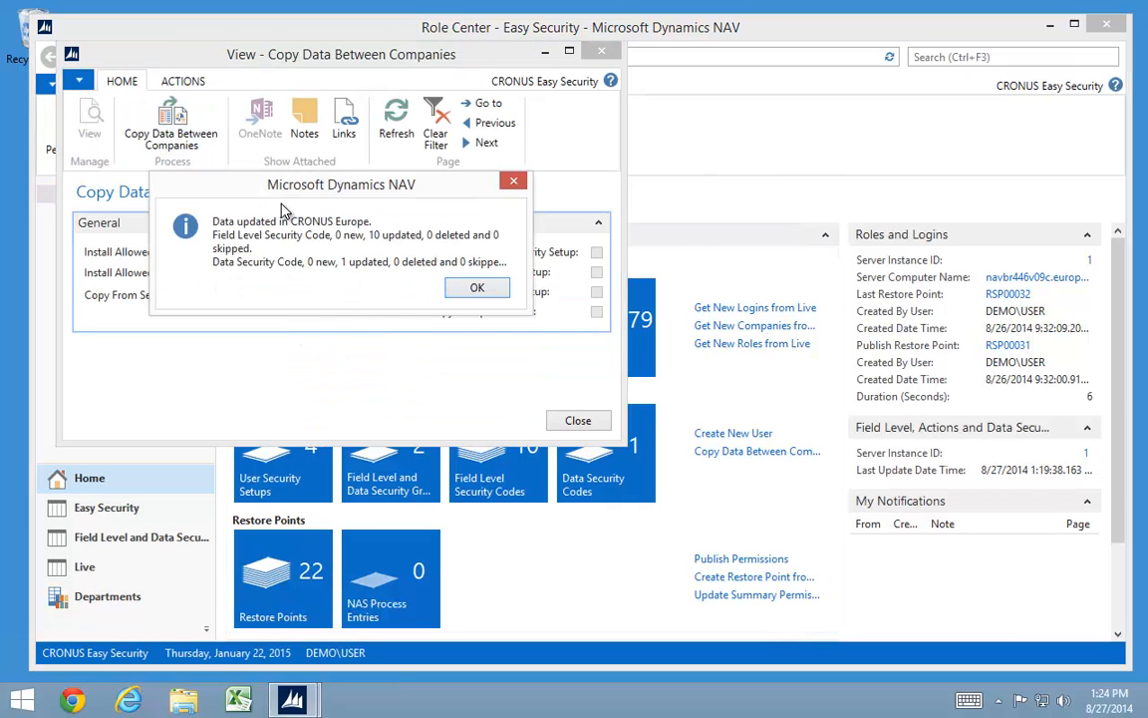
left_click(484, 289)
left_click(477, 288)
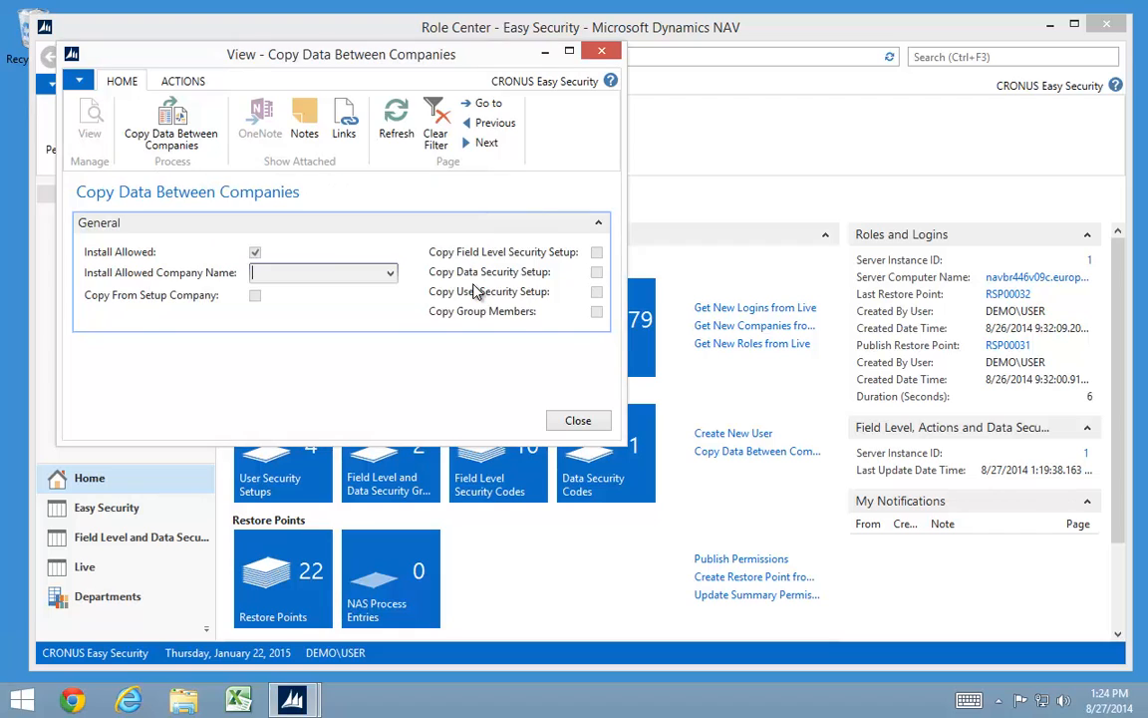
left_click(596, 421)
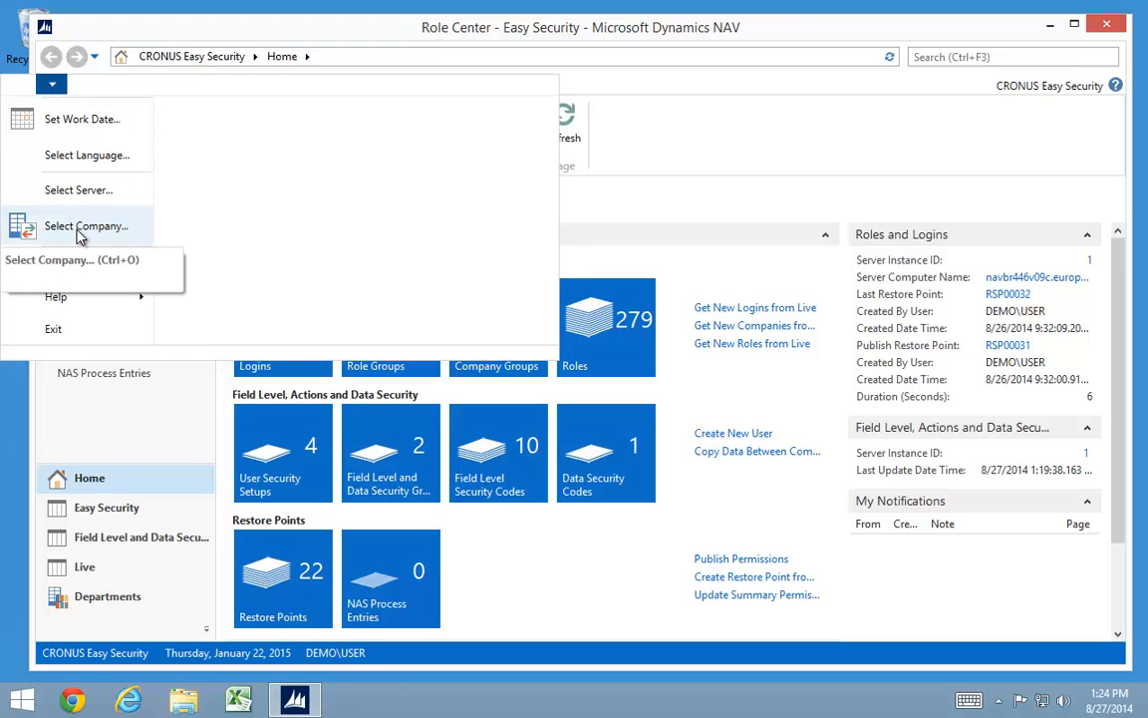
Step: Switch the active company to CRONUS North America and acknowledge the demonstration company notice
left_click(80, 229)
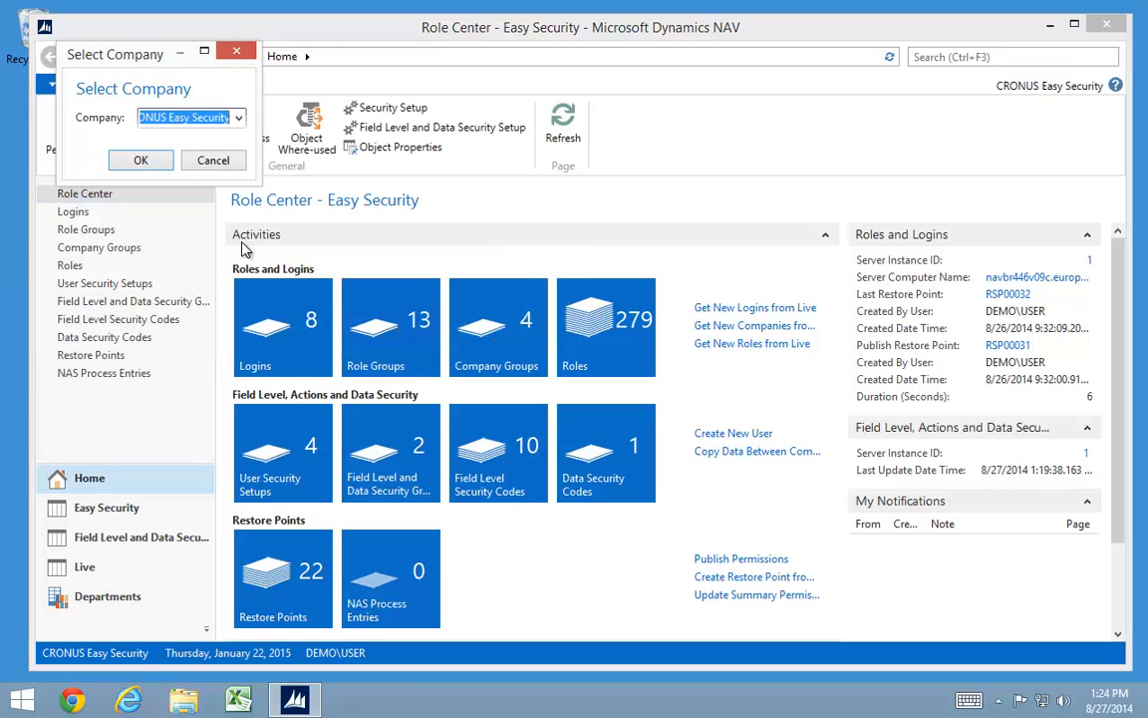
left_click(239, 118)
left_click(189, 179)
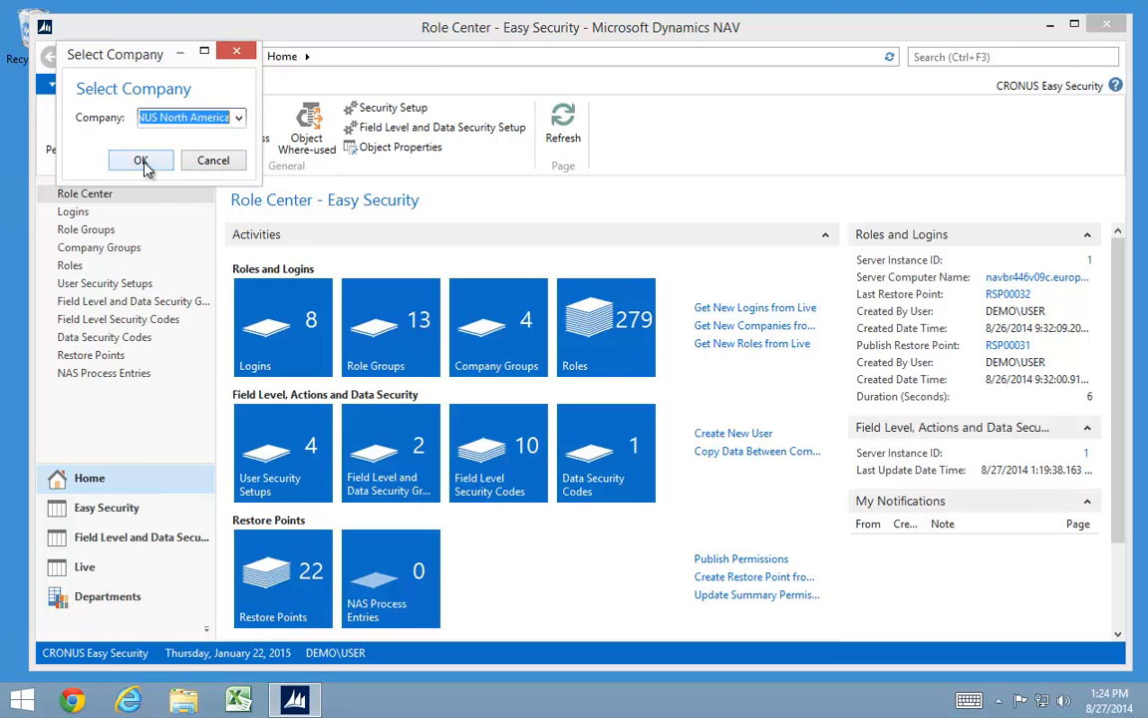
left_click(142, 163)
left_click(728, 394)
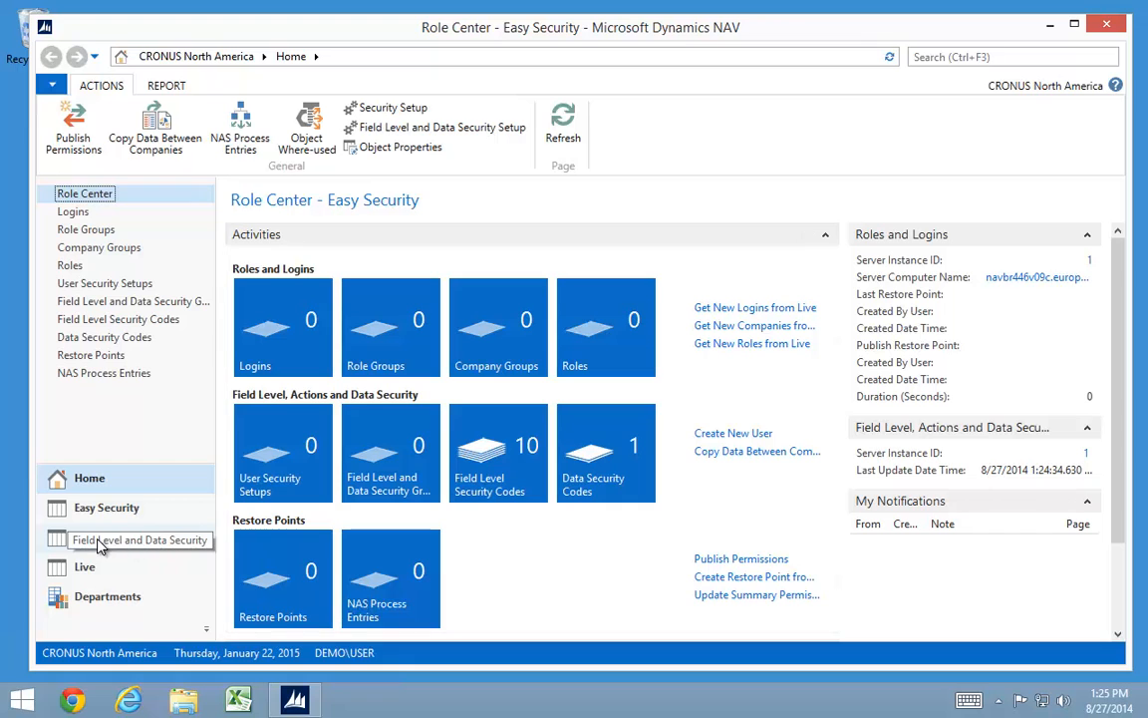
Step: Open the Field Level Security Codes list from the Easy Security department's Field Level and Data Security area
left_click(91, 598)
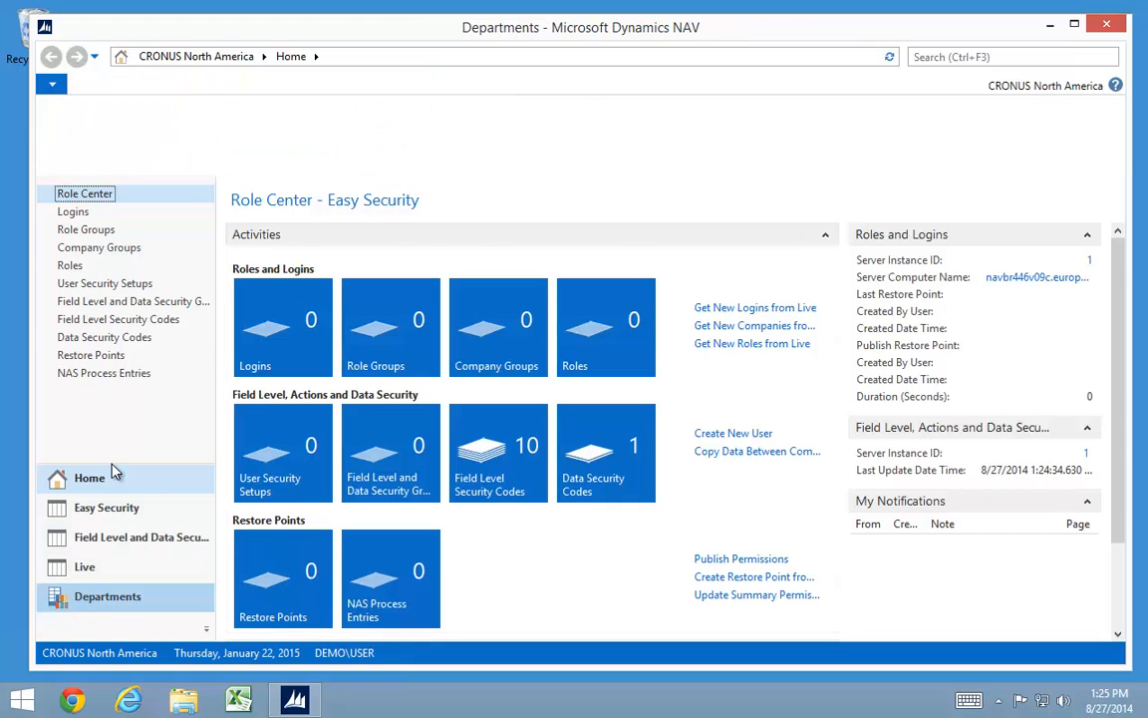
left_click(77, 332)
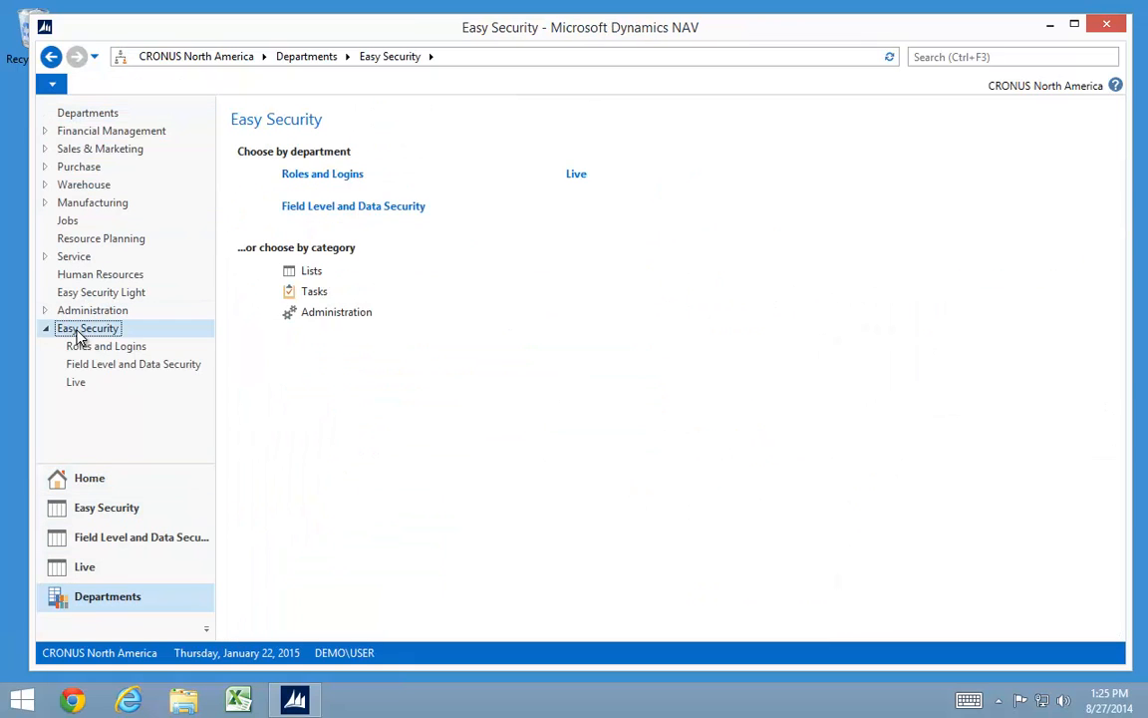
left_click(92, 366)
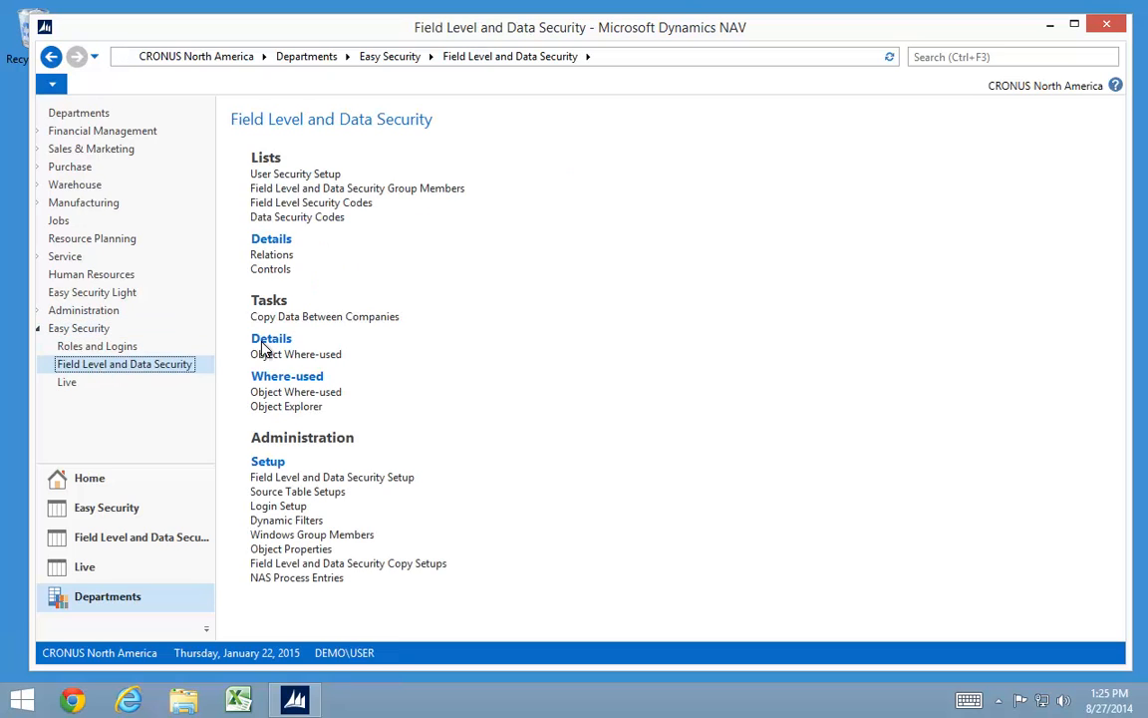
left_click(290, 202)
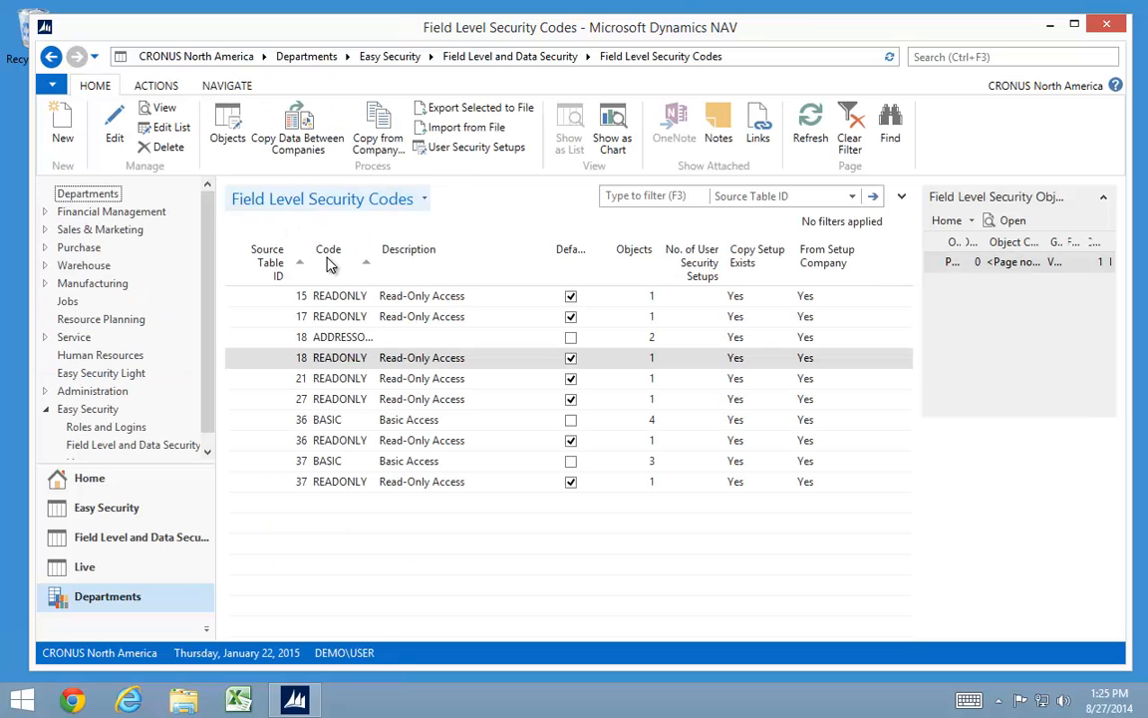
Step: Create a field level security code BASICACCESS for source table 37, copying the permissions from the default code
left_click(62, 128)
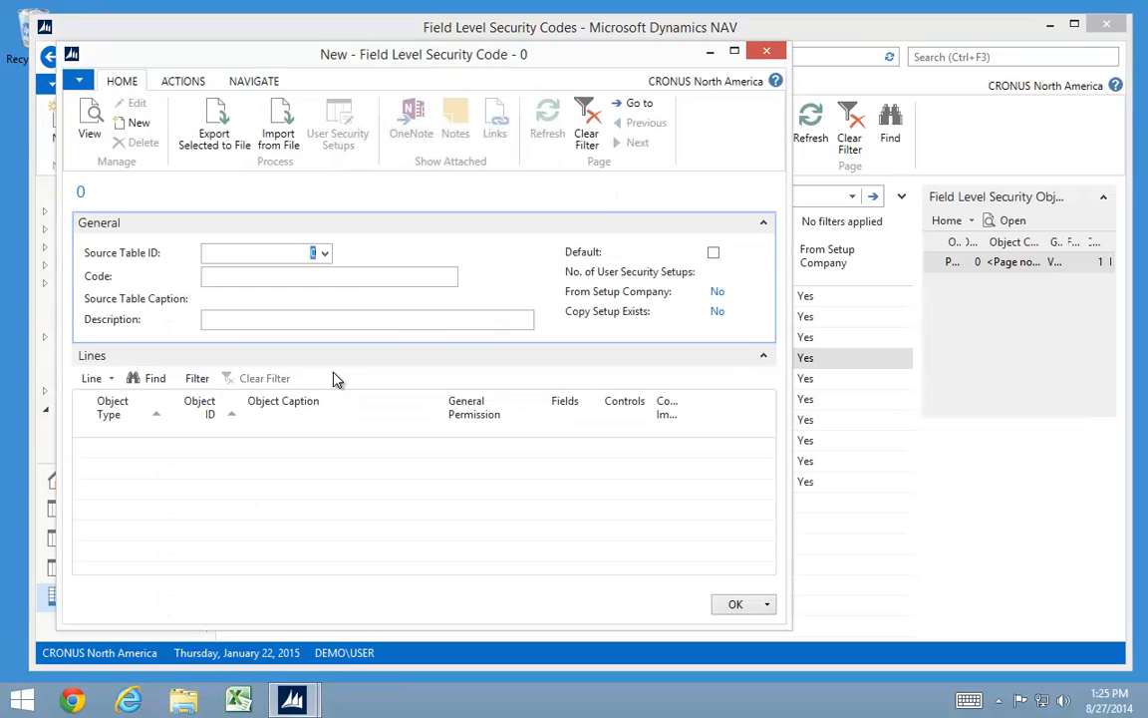
type("37")
key("Tab")
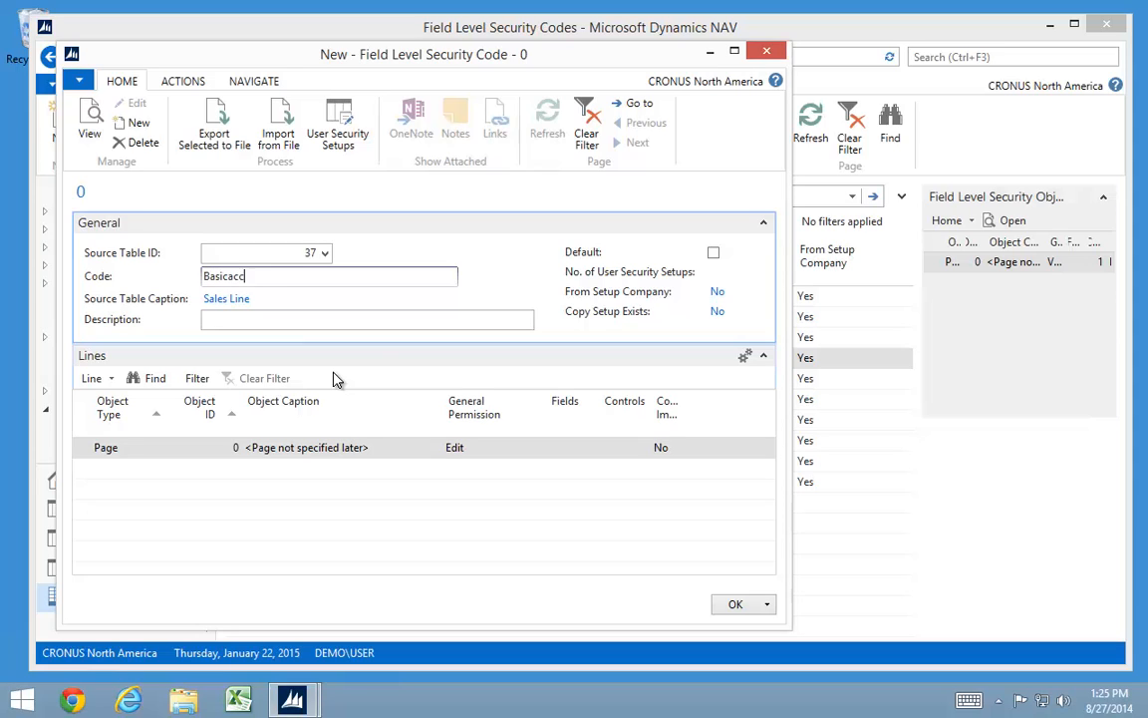
key("Tab")
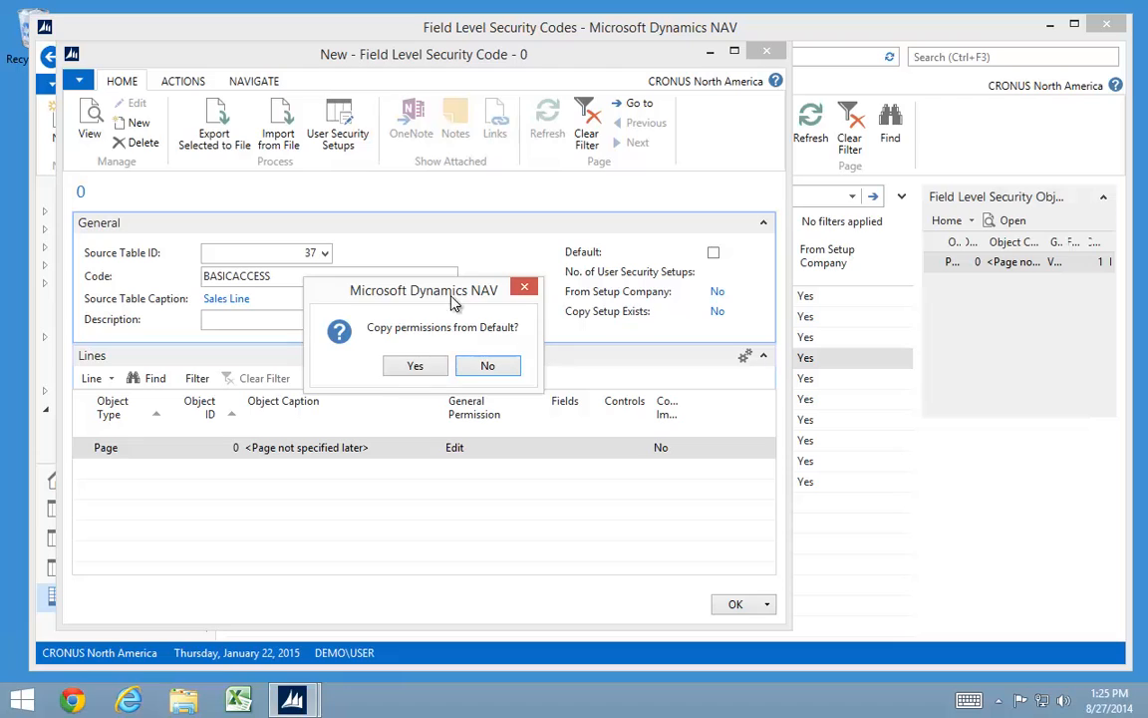
left_click(416, 366)
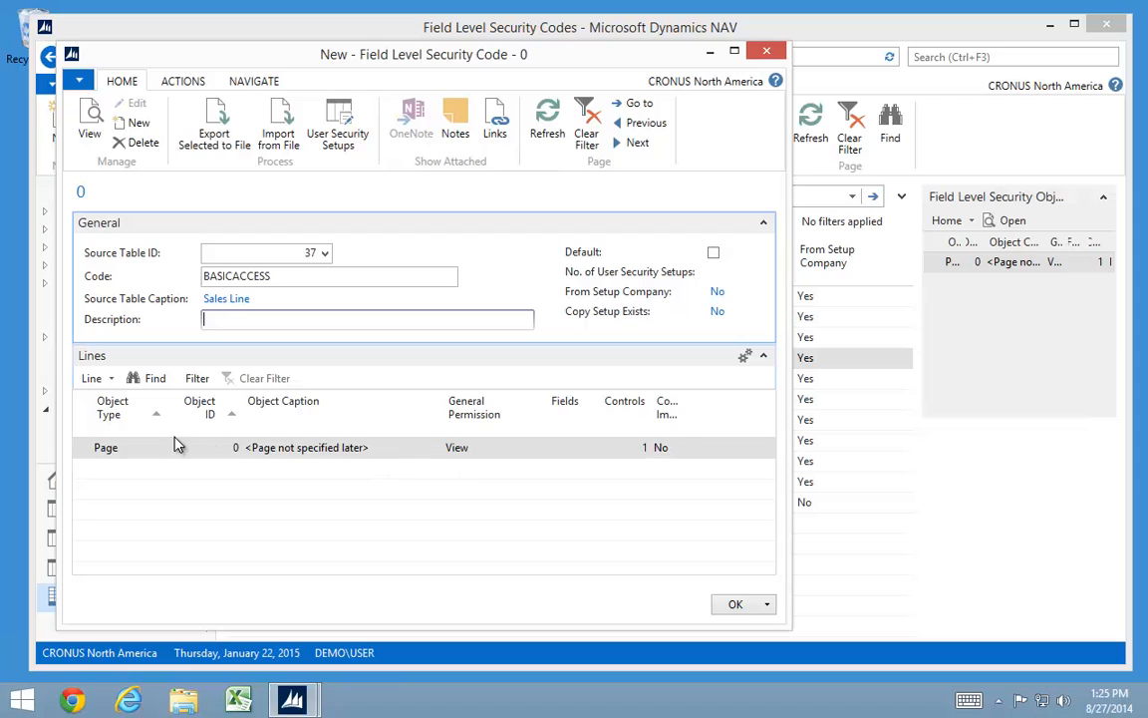
Step: Add a line for page 46 Lines to the BASICACCESS code
left_click(217, 478)
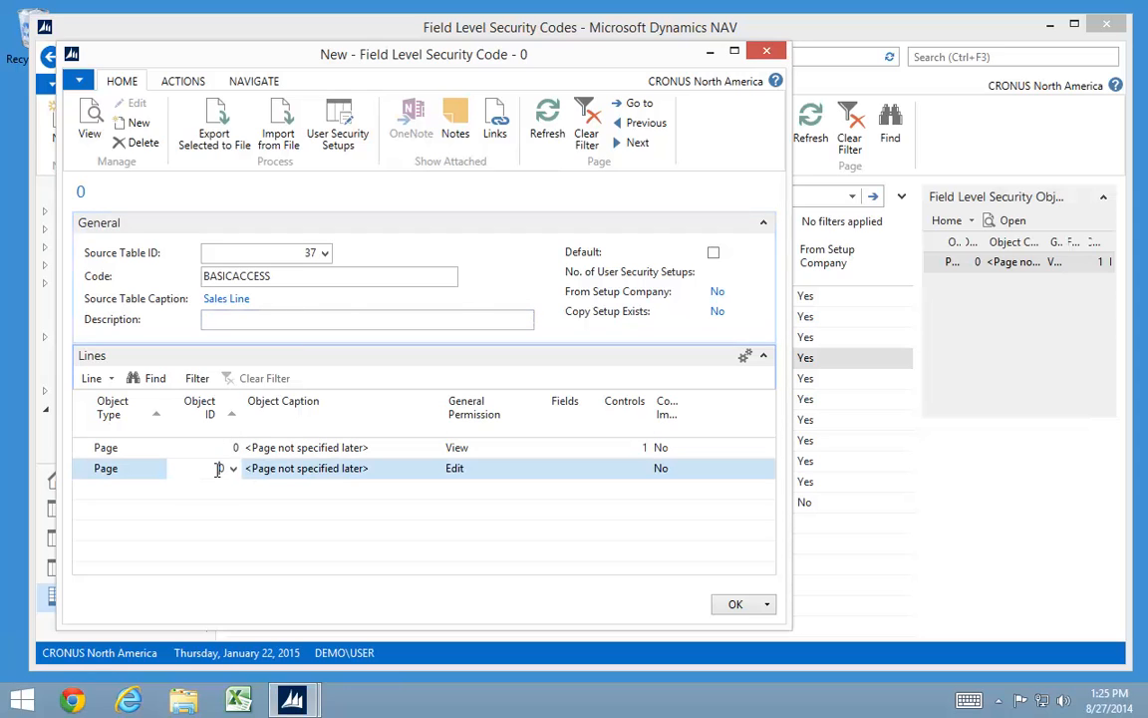
left_click(234, 471)
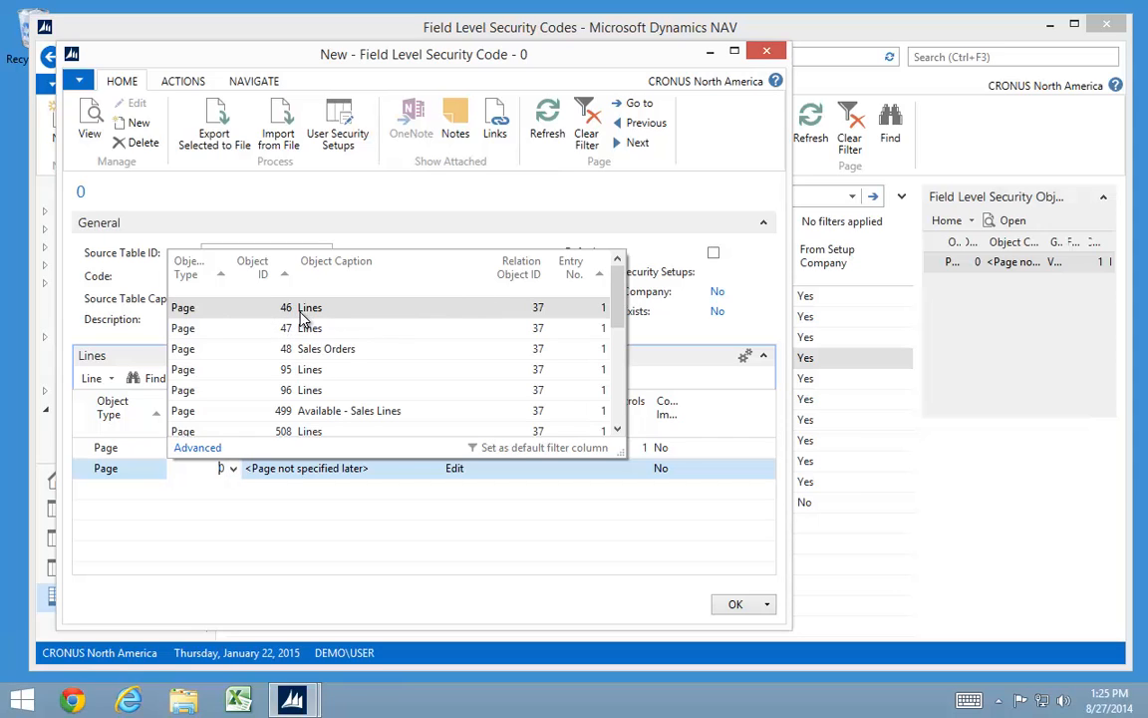
left_click(218, 305)
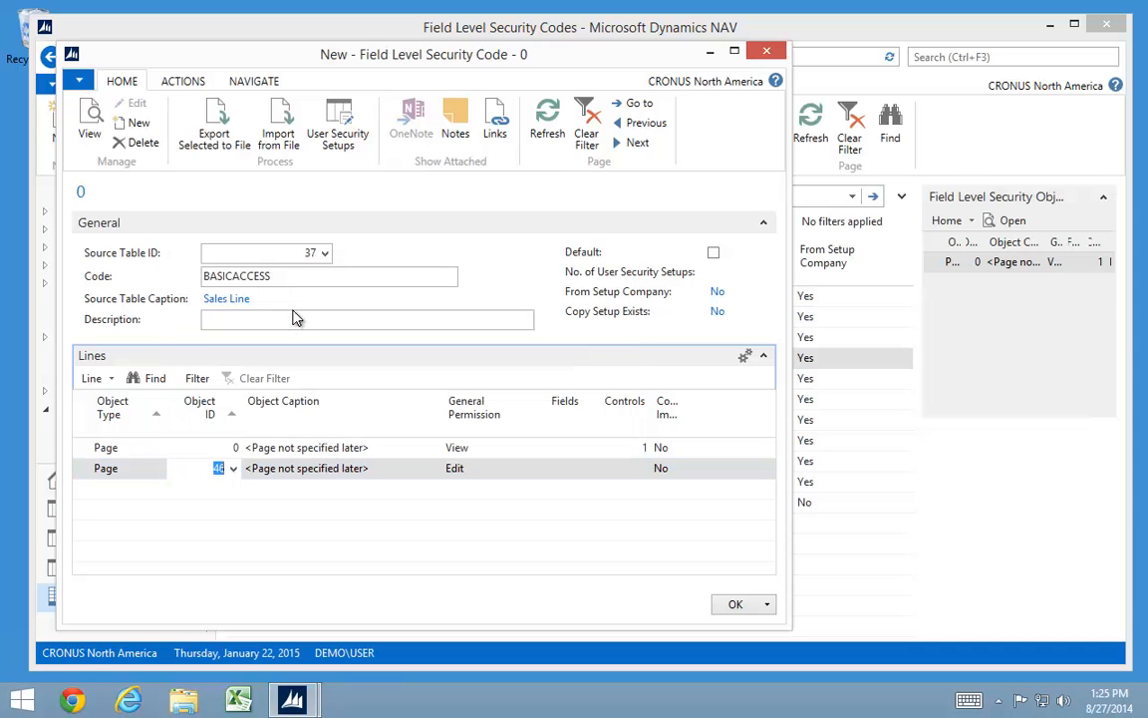
left_click(334, 469)
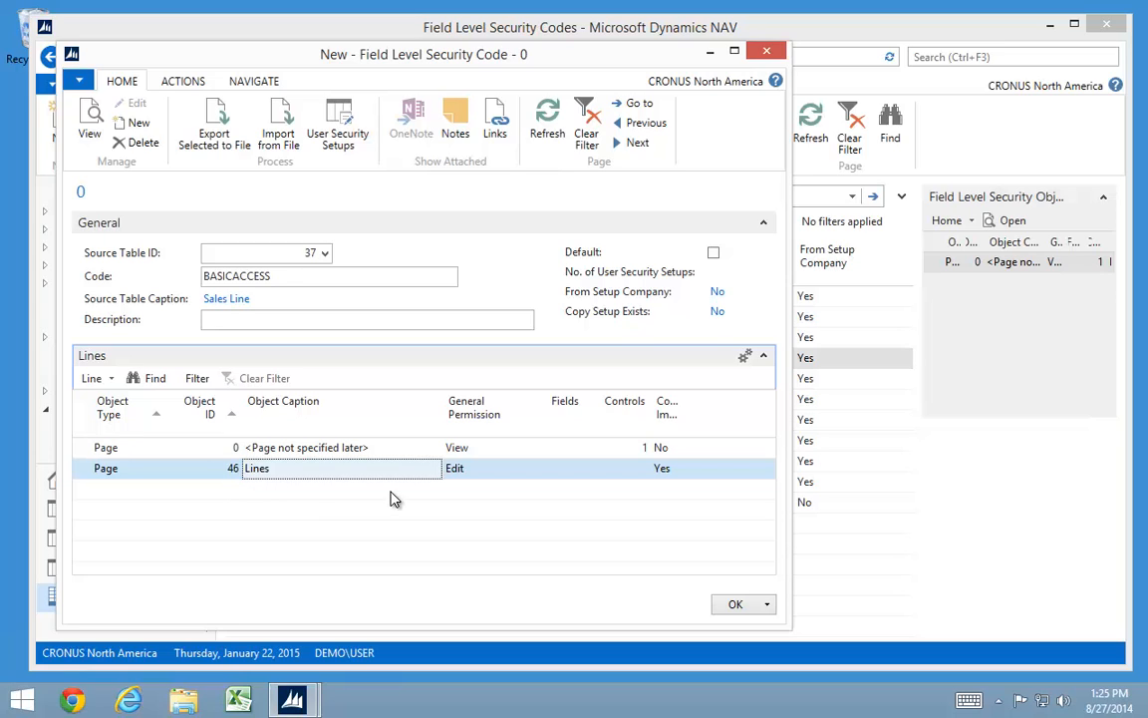
Step: Open the page 46 security object's details and set the permission for all fields not specifically controlled to Hide
mouse_move(478, 470)
left_click(91, 378)
left_click(116, 402)
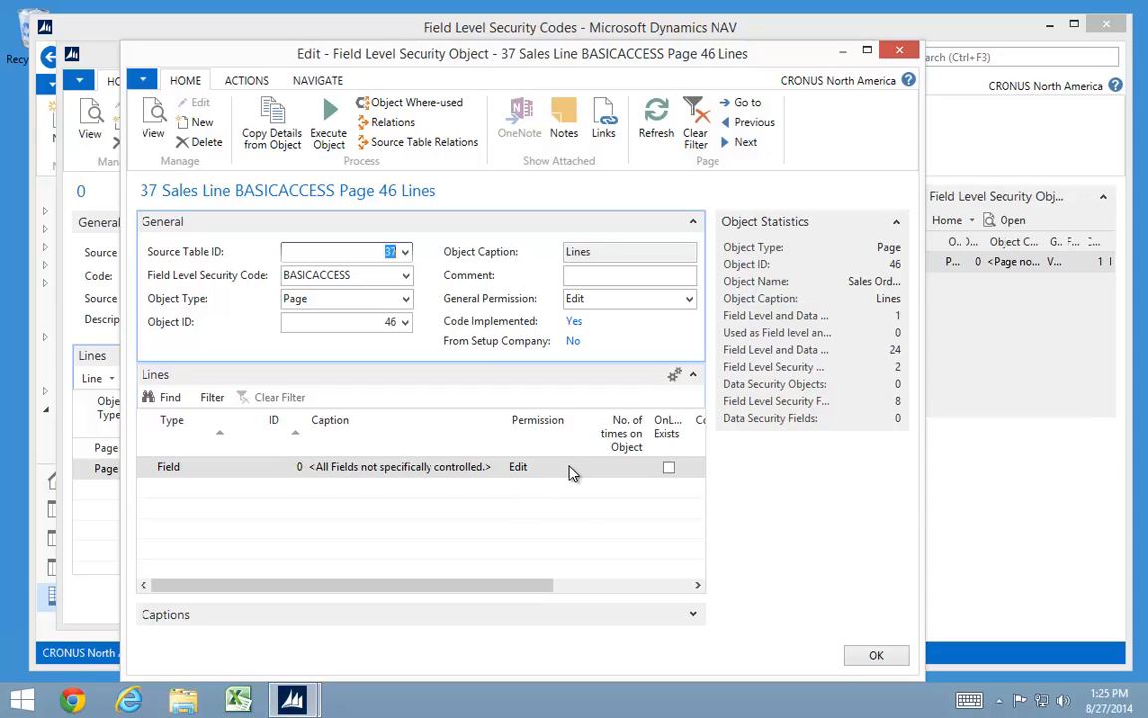
left_click(572, 469)
left_click(526, 529)
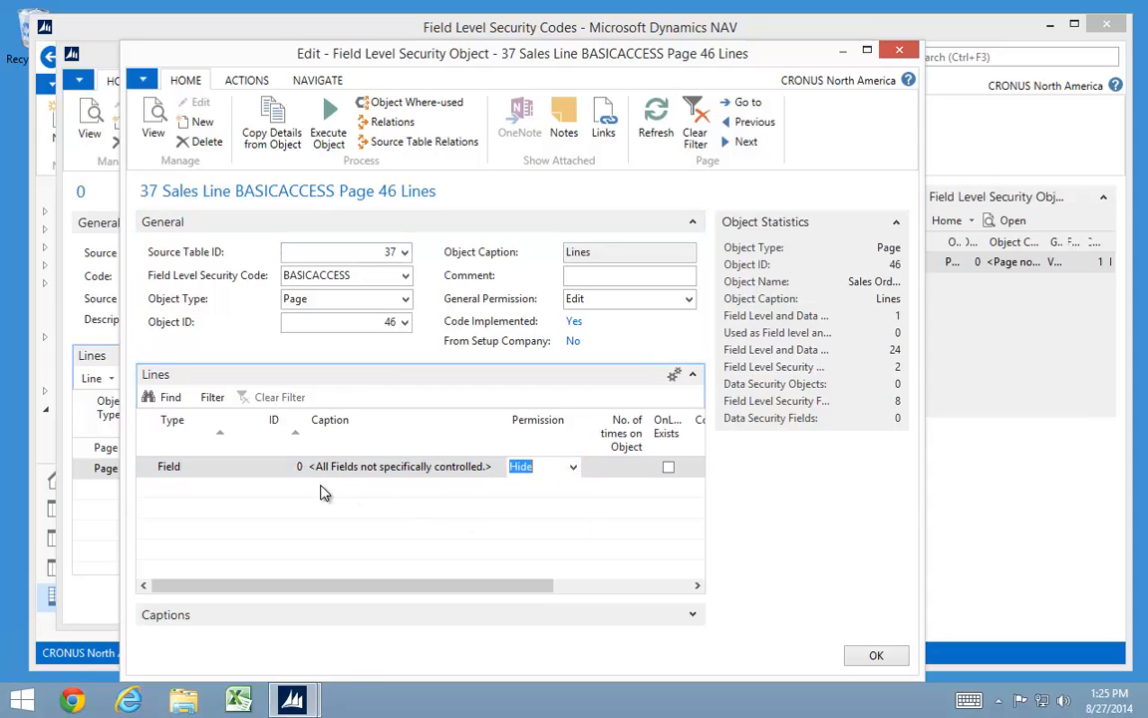
Step: Add field lines for field 5 Type and field 6 No. with Edit permission to the page 46 object
left_click(199, 489)
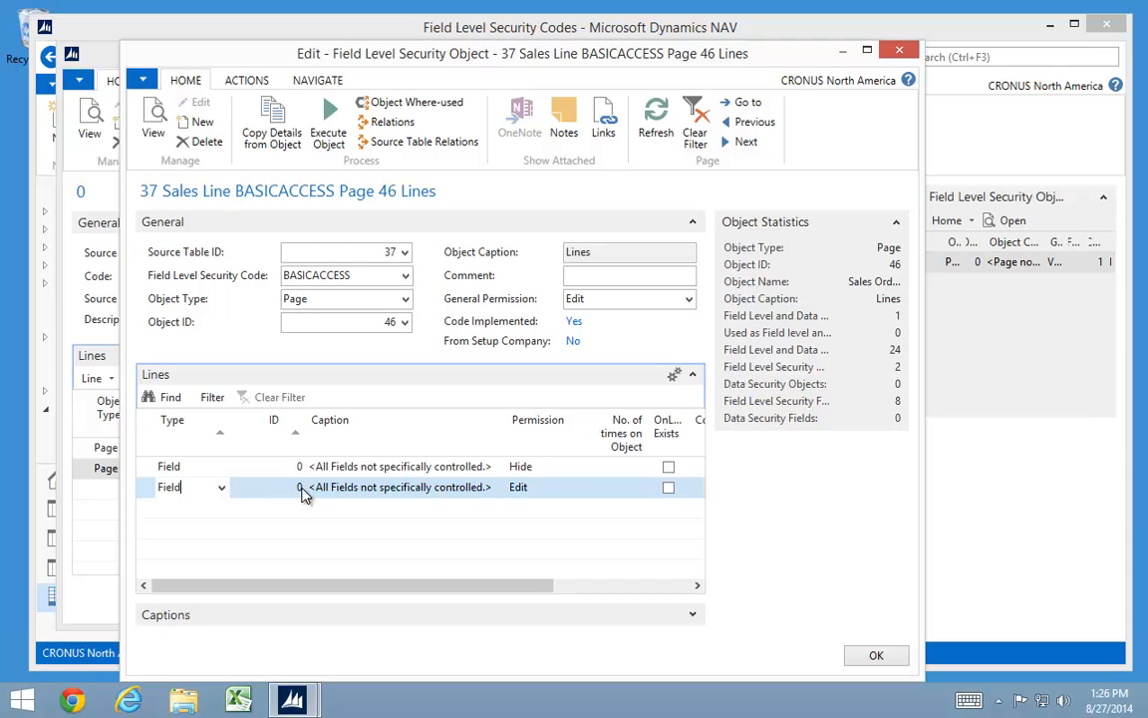
left_click(300, 489)
left_click(300, 489)
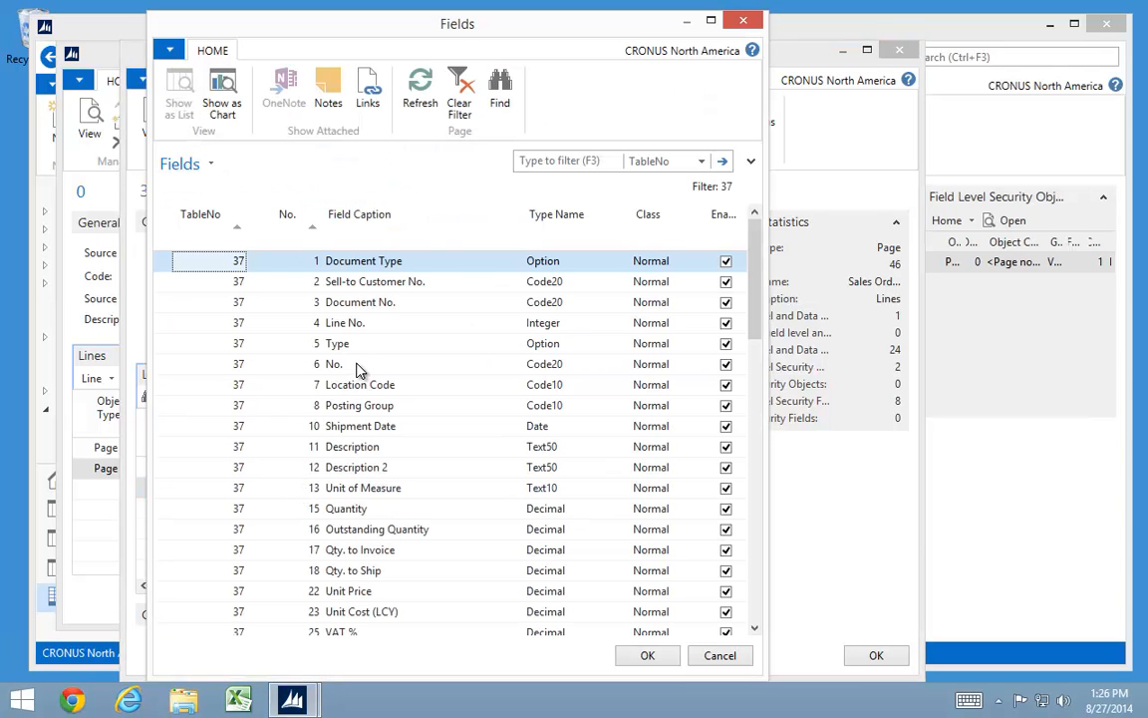
key("Down")
key("Down")
key("Down")
key("Down")
key("Down")
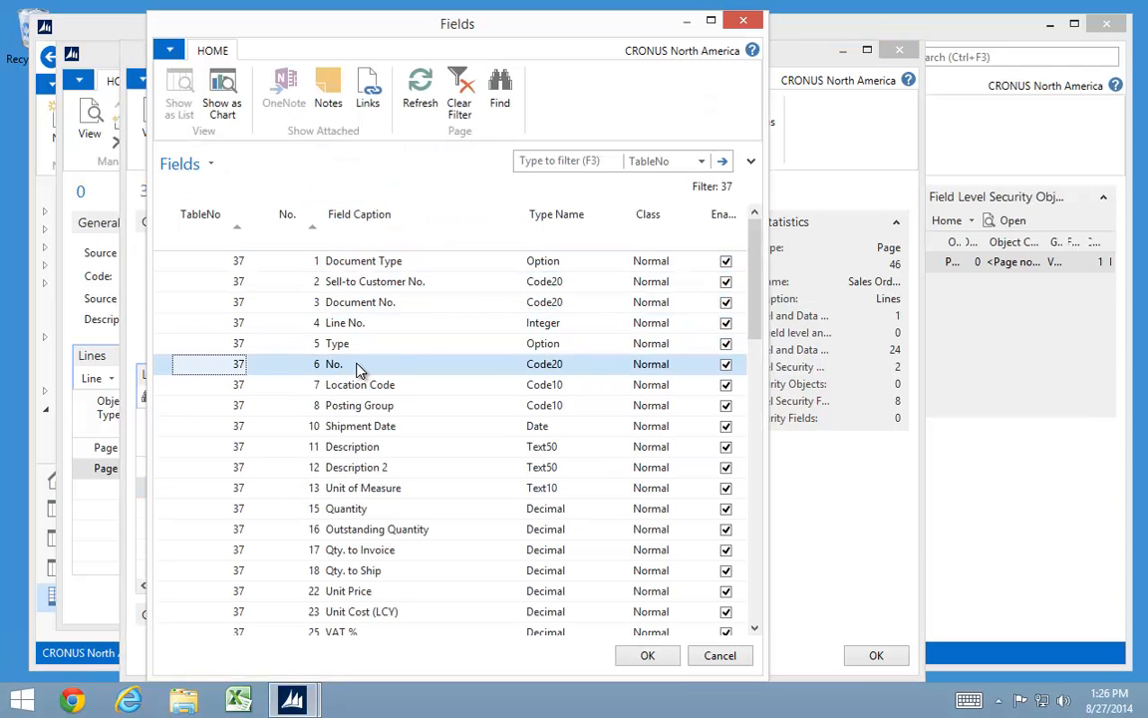
key("Up")
key("Return")
key("Down")
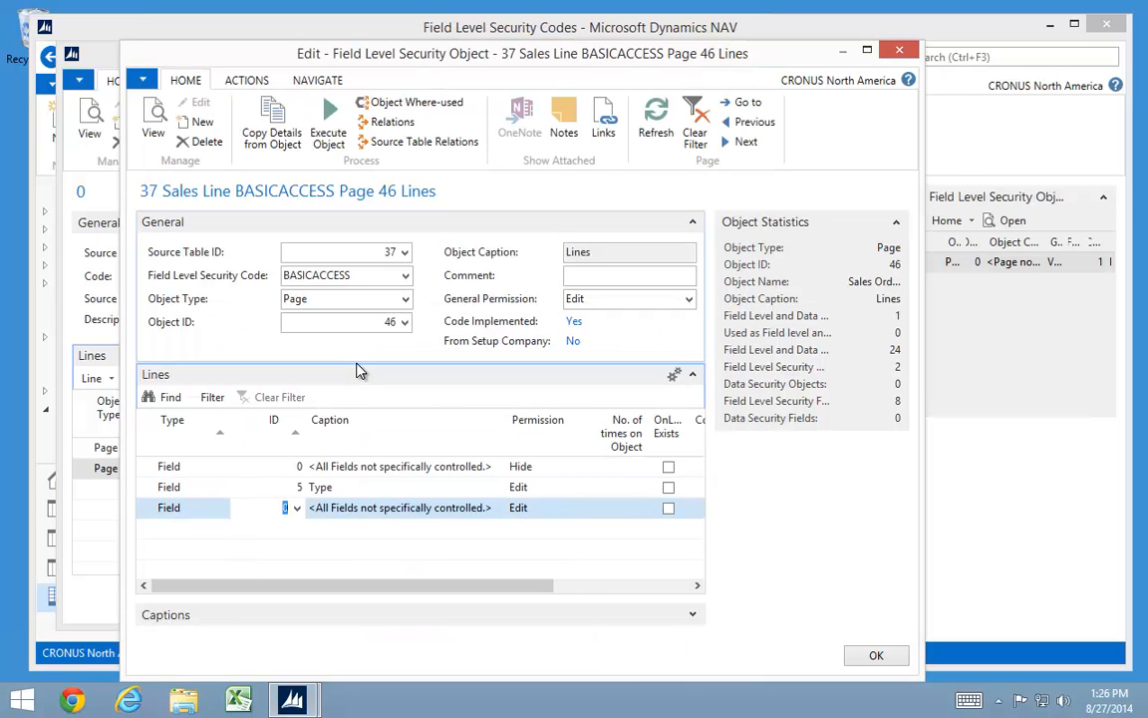
type("6")
key("Down")
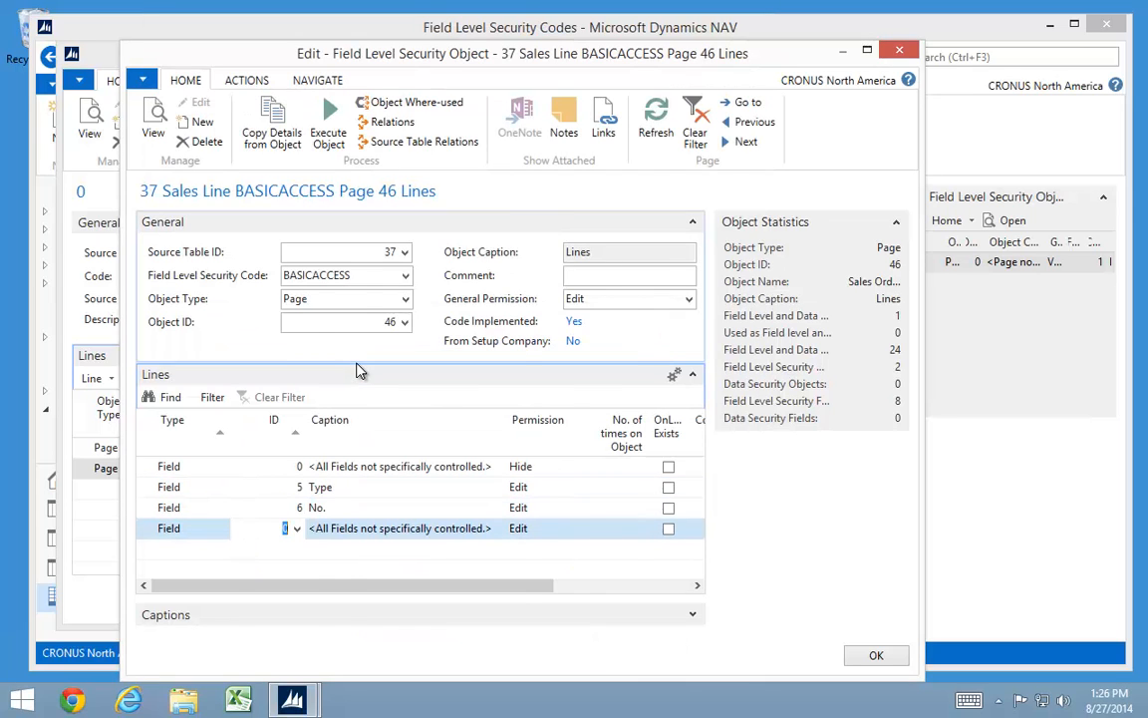
Step: Look up field 11 Description in the Sales Line fields and add it as an editable field line
key("F4")
key("Down")
key("Down")
key("Down")
key("Down")
key("Down")
key("Down")
key("Down")
key("Down")
key("Down")
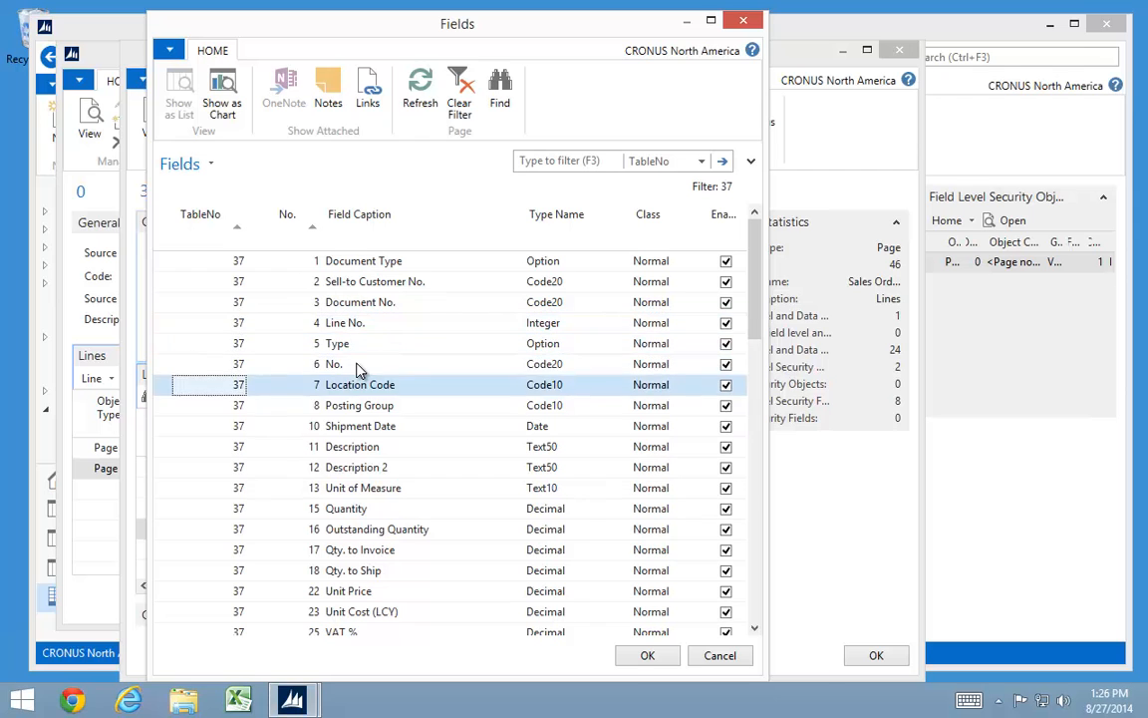
key("Return")
key("Down")
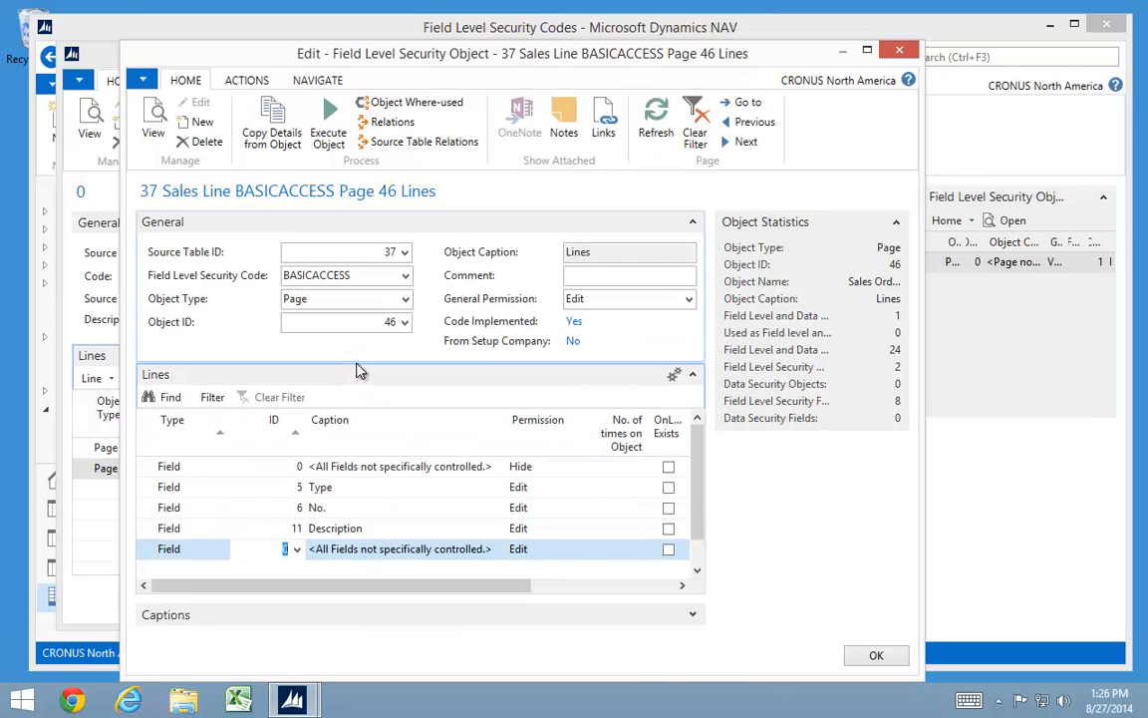
Step: Look up field 7 Location Code and add it as an editable field line for page 46
key("F4")
key("Down")
key("Down")
key("Down")
key("Down")
key("Down")
key("Down")
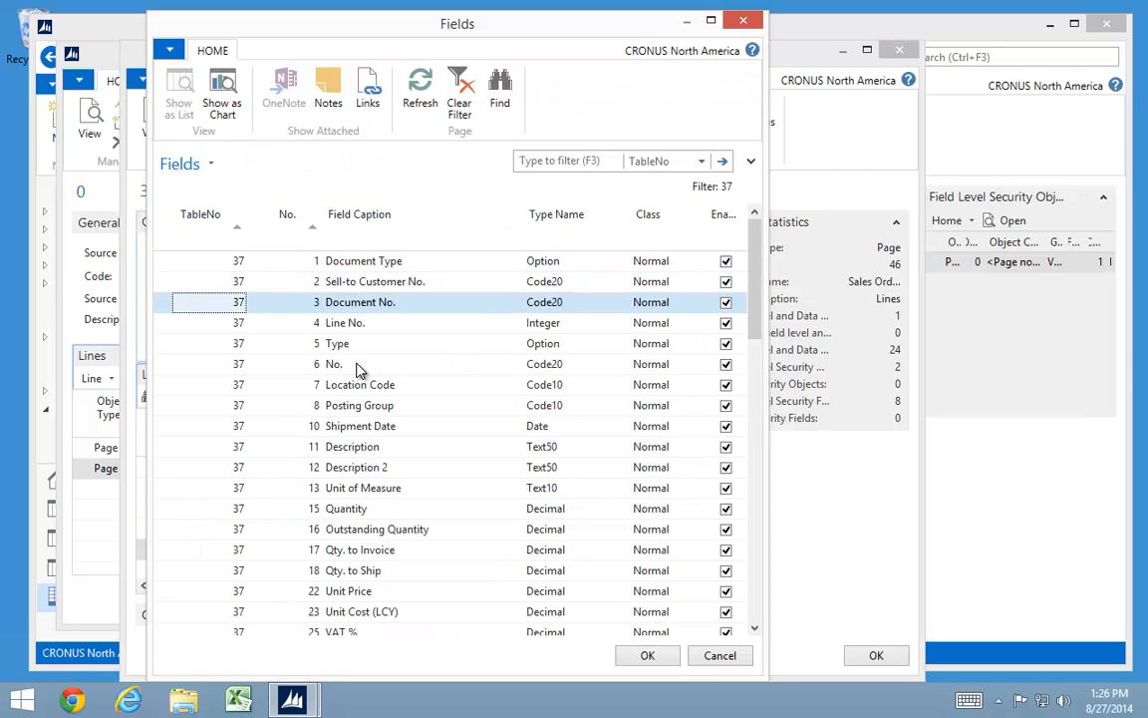
key("Return")
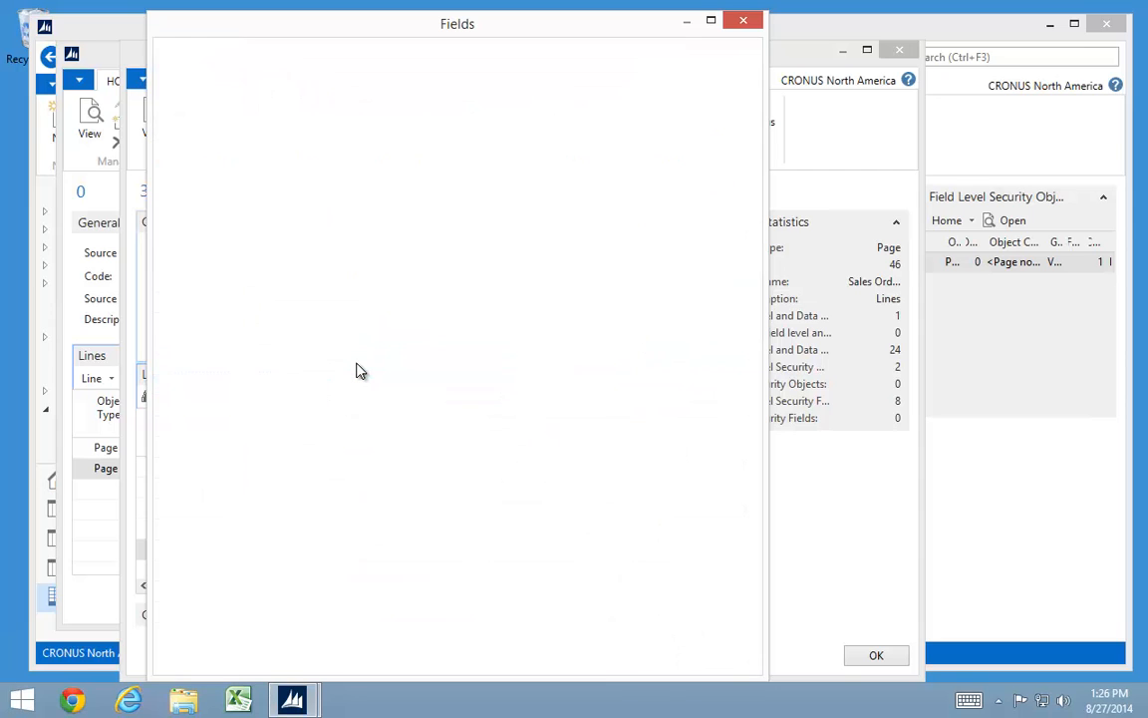
key("Down")
Step: Look up field 15 Quantity and add it as an editable field line for page 46
key("F4")
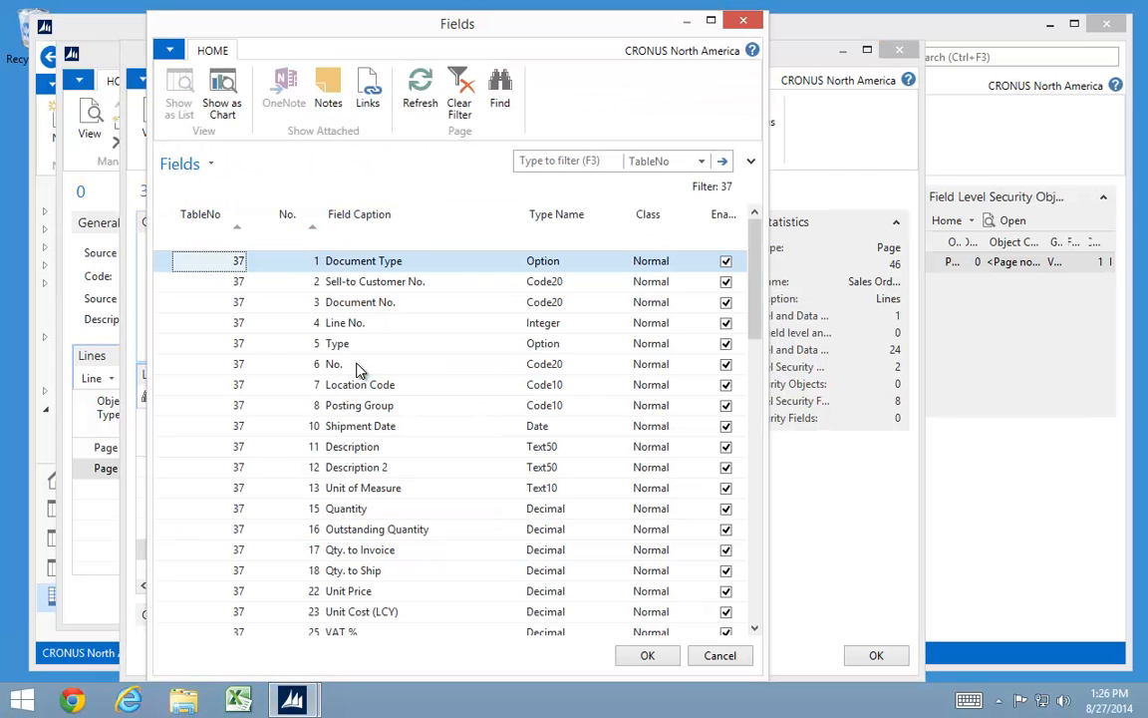
key("Down")
key("Down")
key("Down")
key("Down")
key("Down")
key("Down")
key("Down")
key("Down")
key("Down")
key("Down")
key("Down")
key("Down")
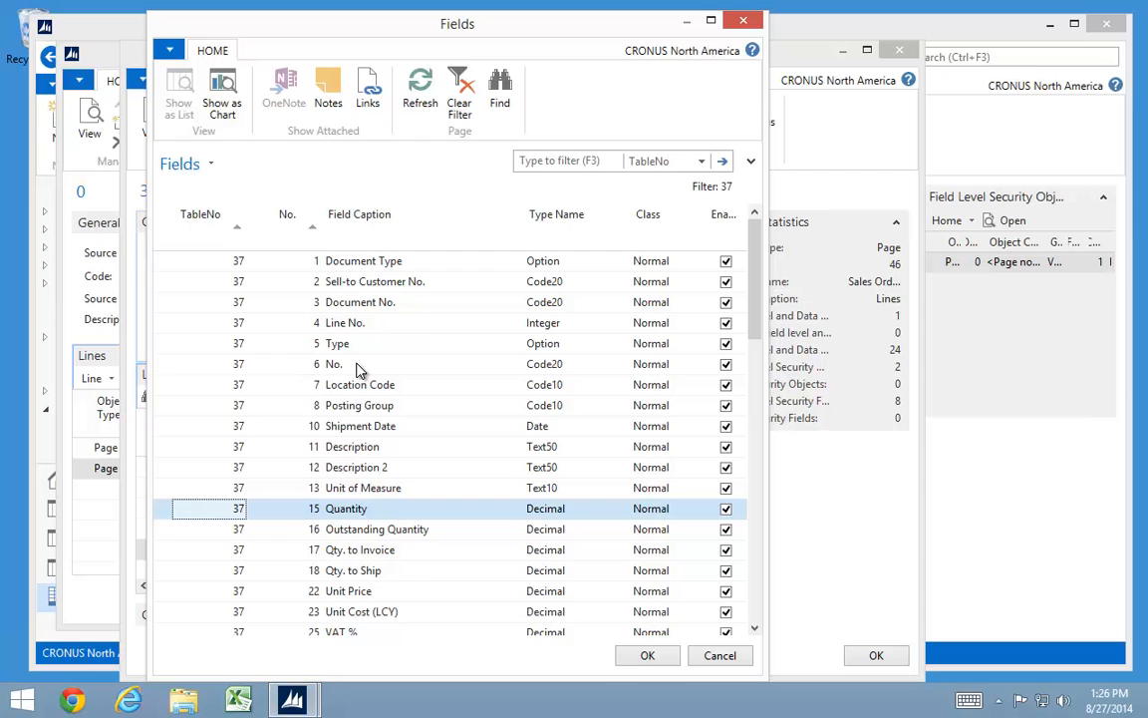
key("Return")
key("Down")
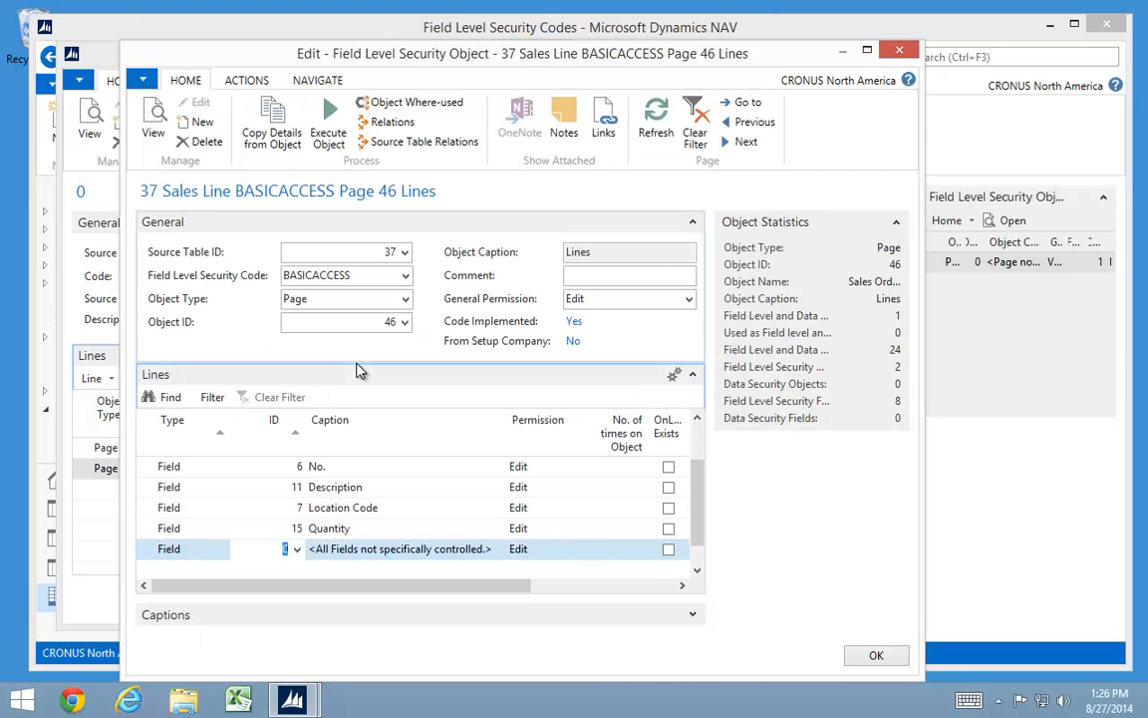
Step: Search the field captions for "unit of" and add field 5407 Unit of Measure Code as an editable field line
key("F4")
key("Down")
key("Down")
key("Down")
key("Down")
key("Down")
key("Down")
key("Down")
key("Down")
key("Down")
key("Down")
key("Down")
key("Down")
key("Down")
key("Down")
key("Down")
key("Down")
key("Down")
key("Down")
key("Down")
key("Down")
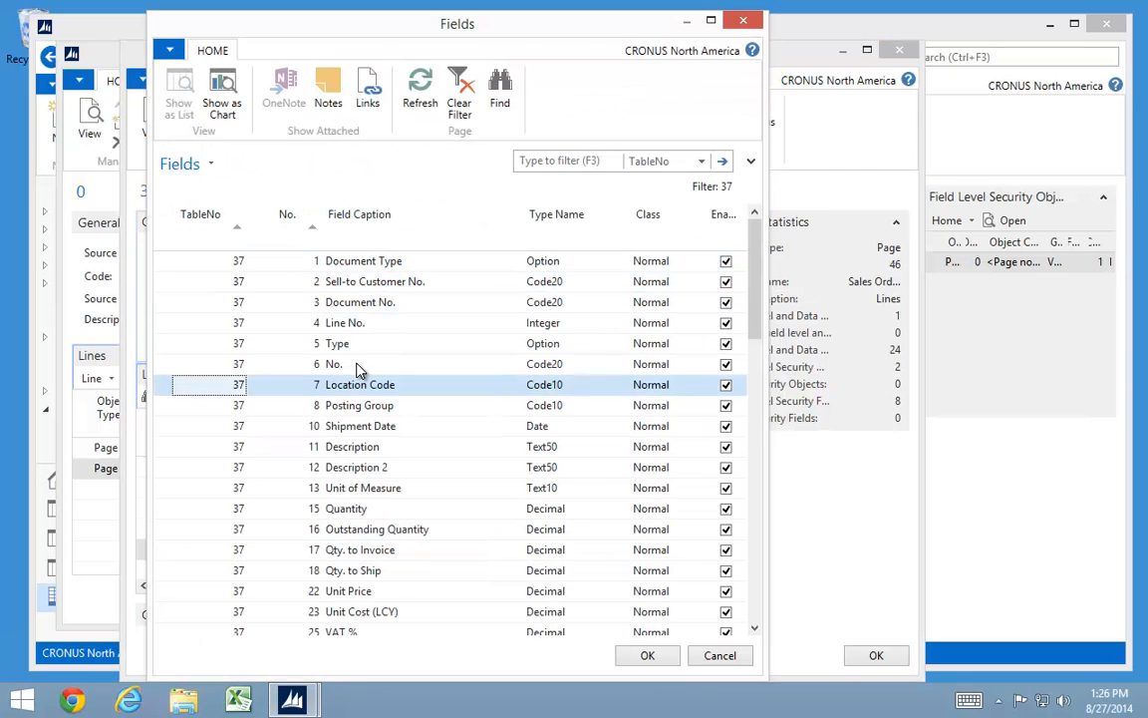
key("Right")
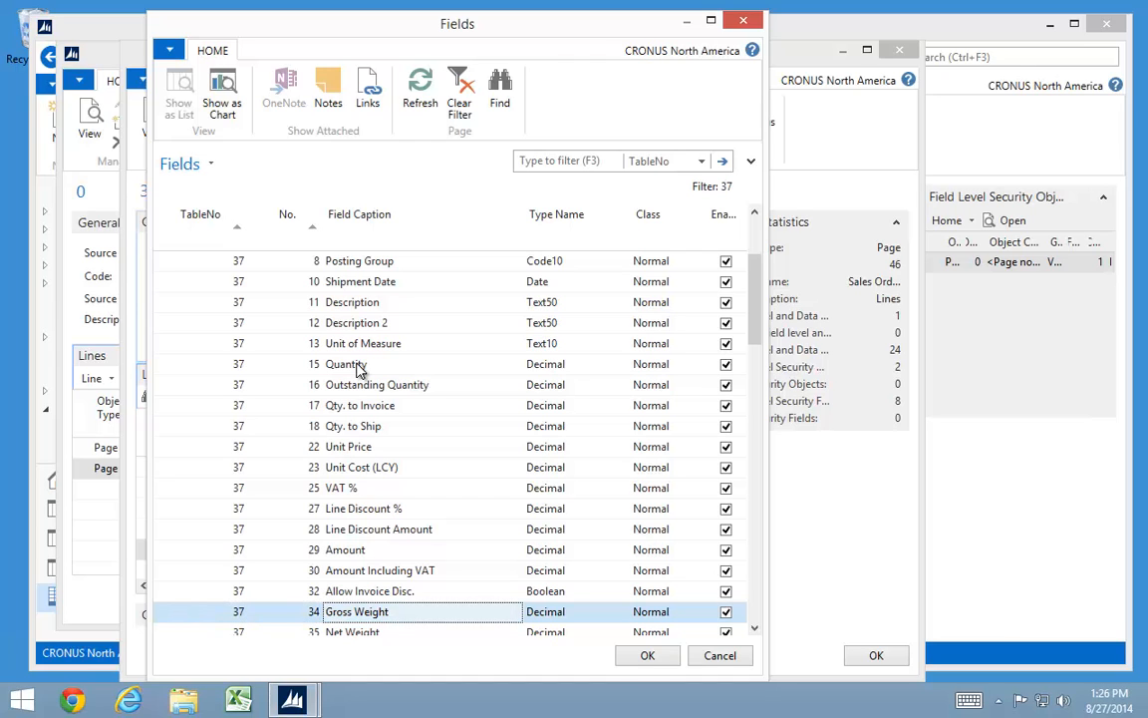
key("ctrl+f")
type("unit ")
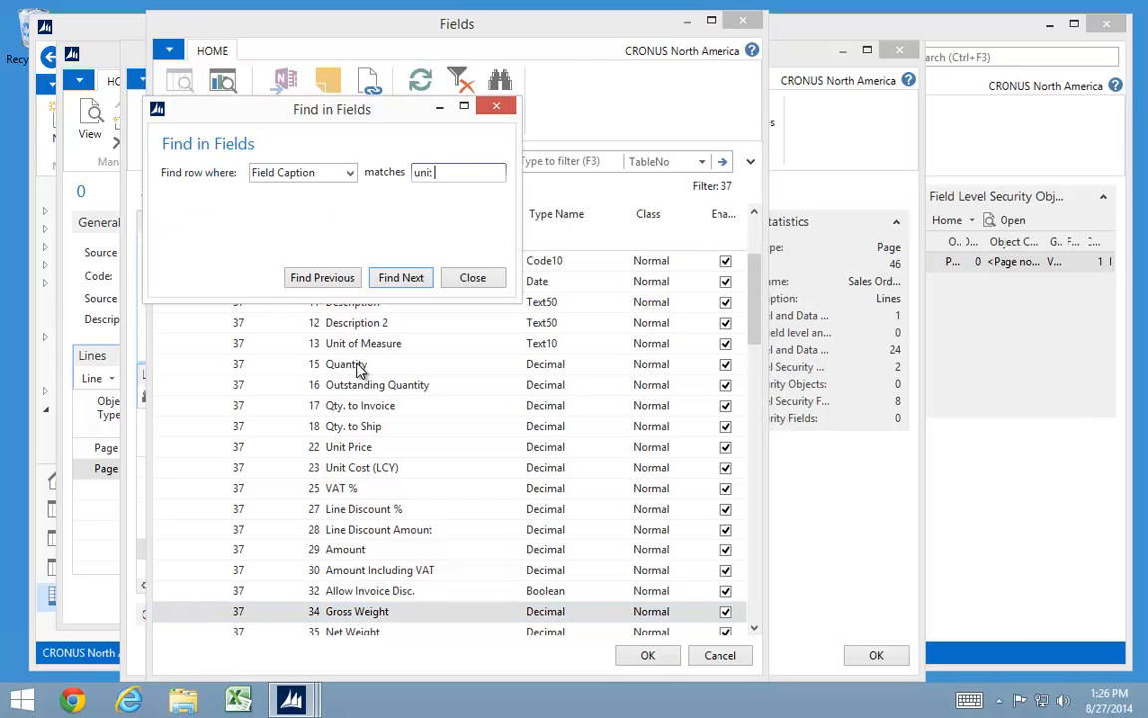
type("of")
key("Return")
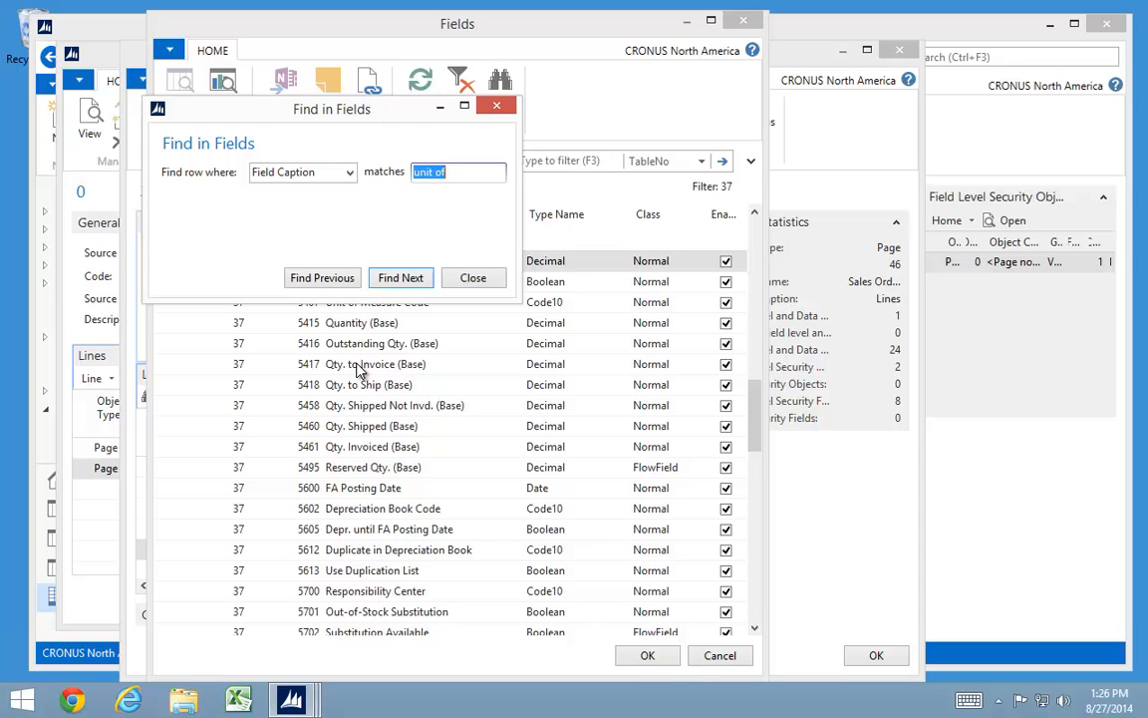
left_click_drag(372, 112, 762, 158)
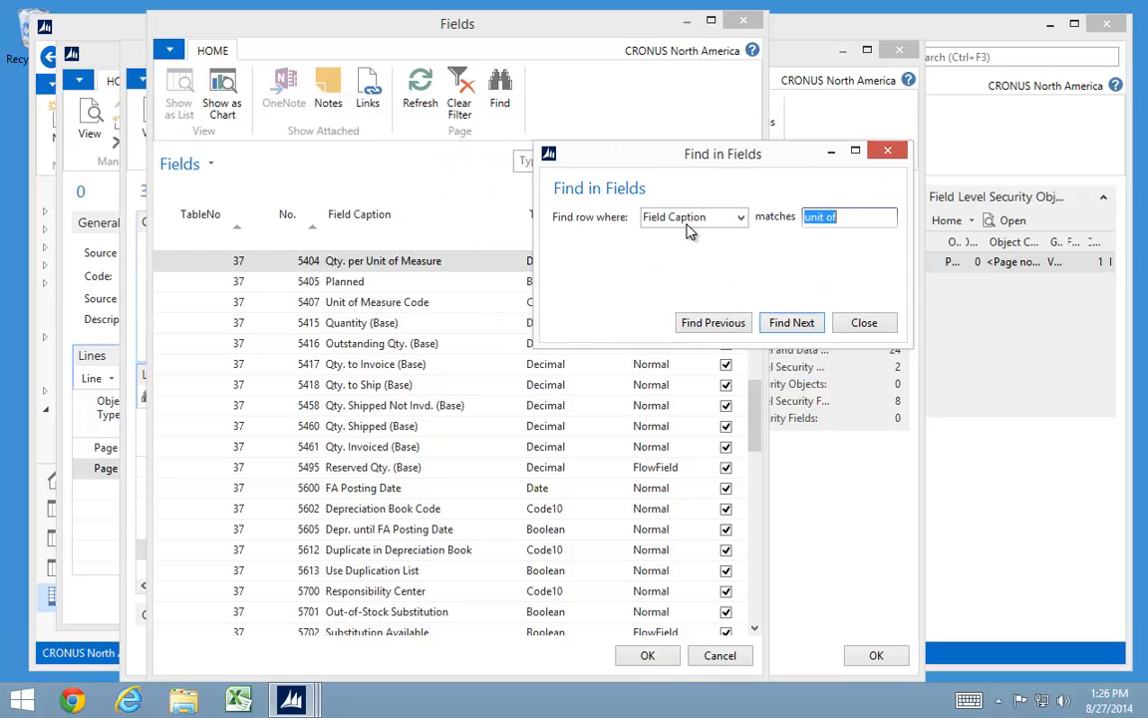
left_click(792, 328)
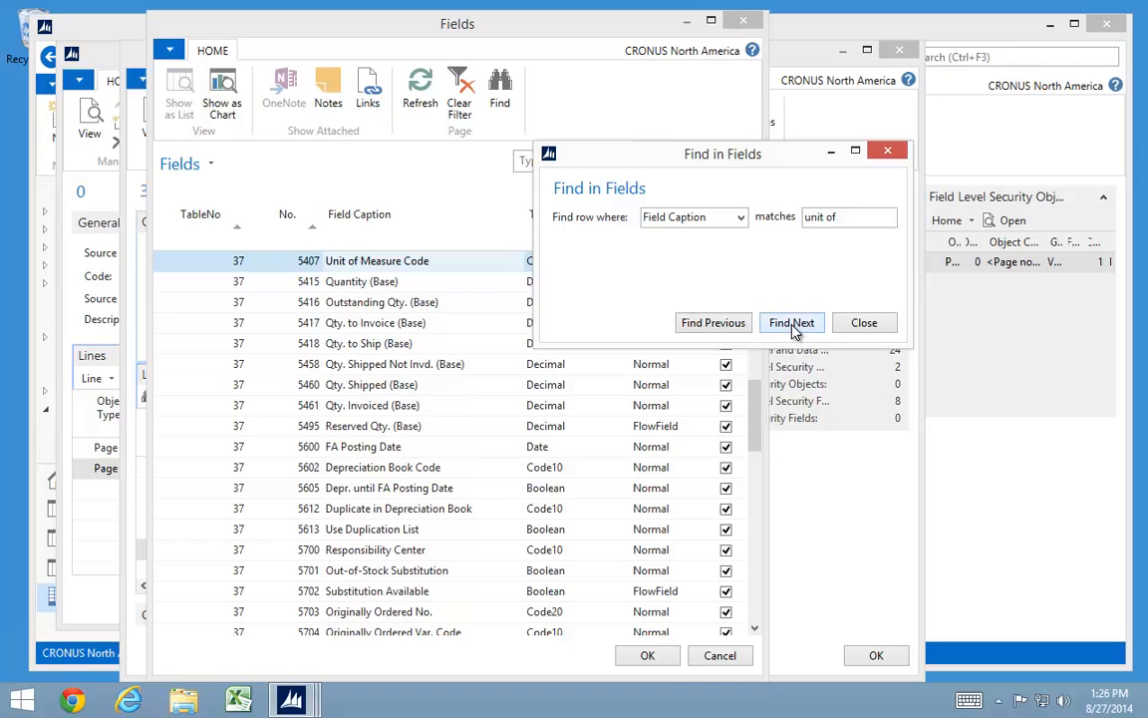
left_click(865, 322)
double_click(329, 262)
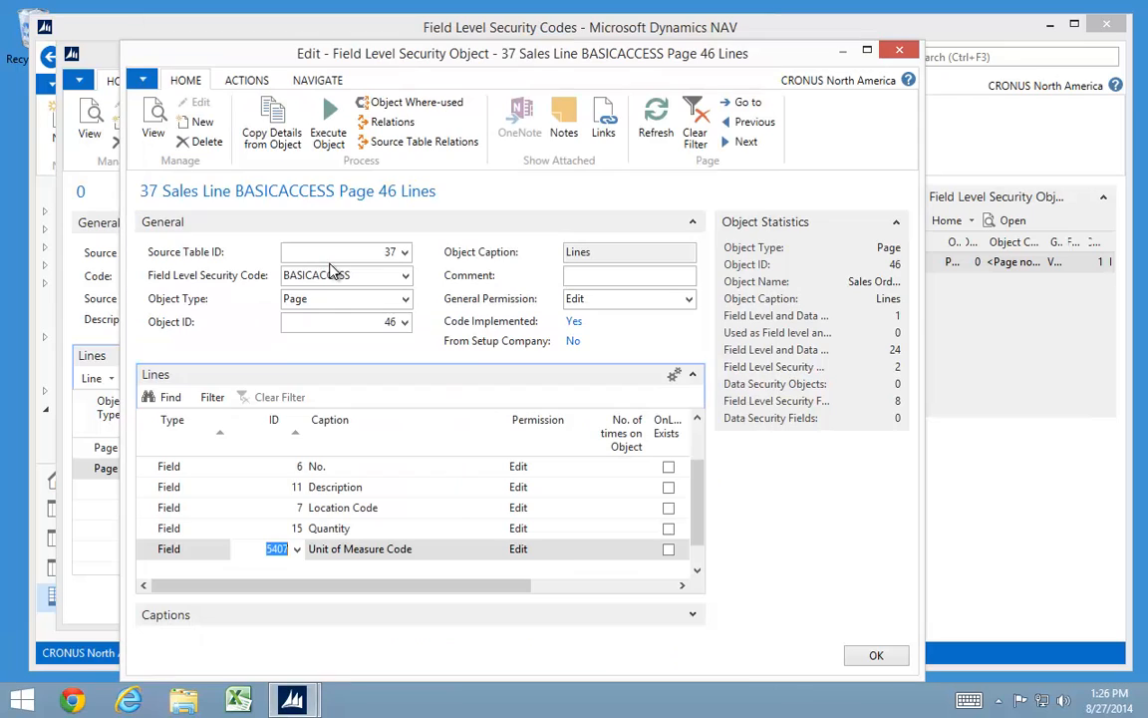
key("Tab")
Step: Review the field lines and their permissions entered for the page 46 object
key("Up")
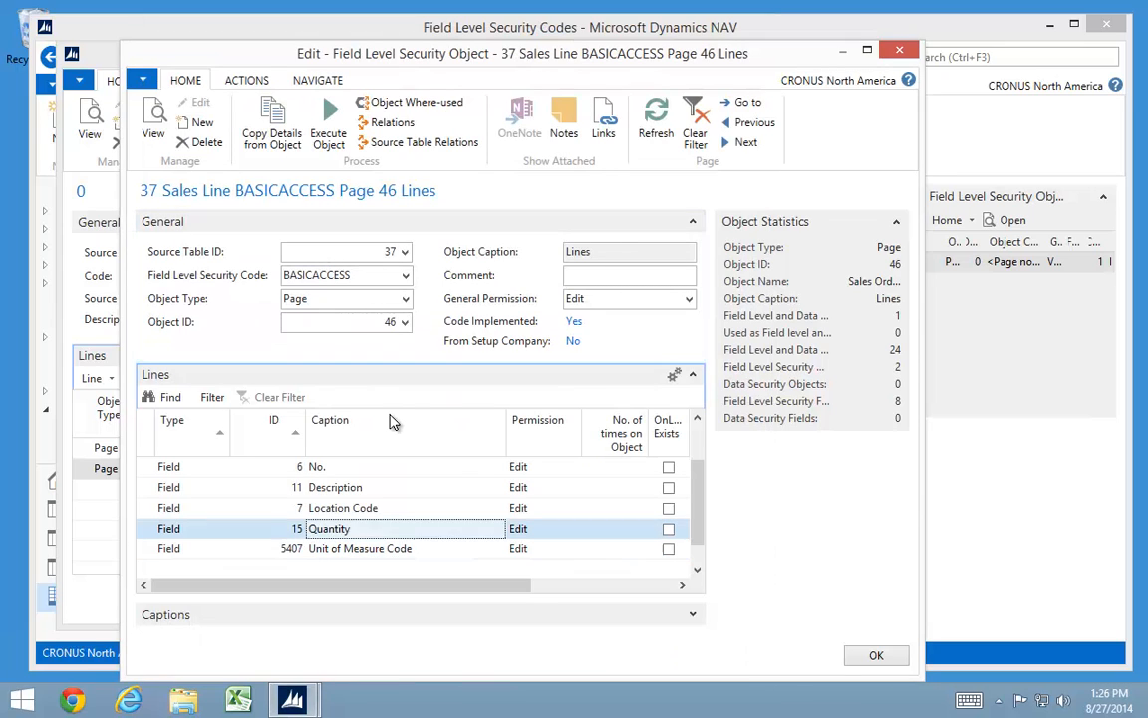
key("Up")
key("Up")
key("Up")
key("Up")
key("Down")
key("Down")
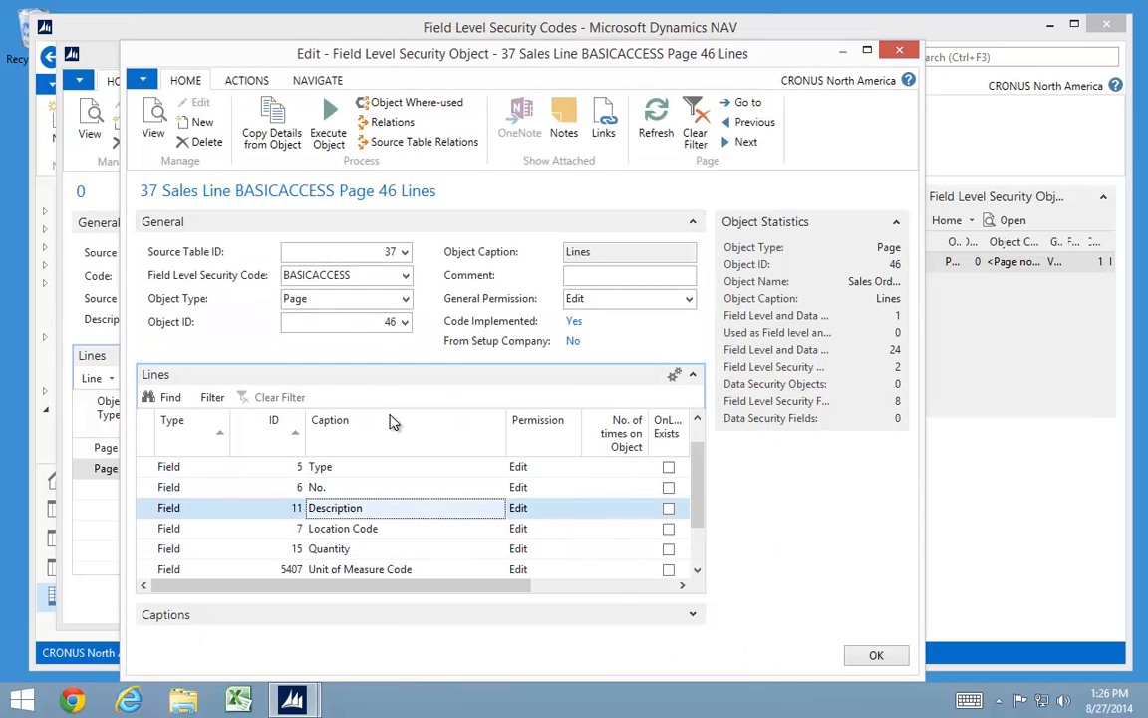
Step: Set the permission of the Description and Location Code field lines to View
key("Tab")
type("v")
key("Down")
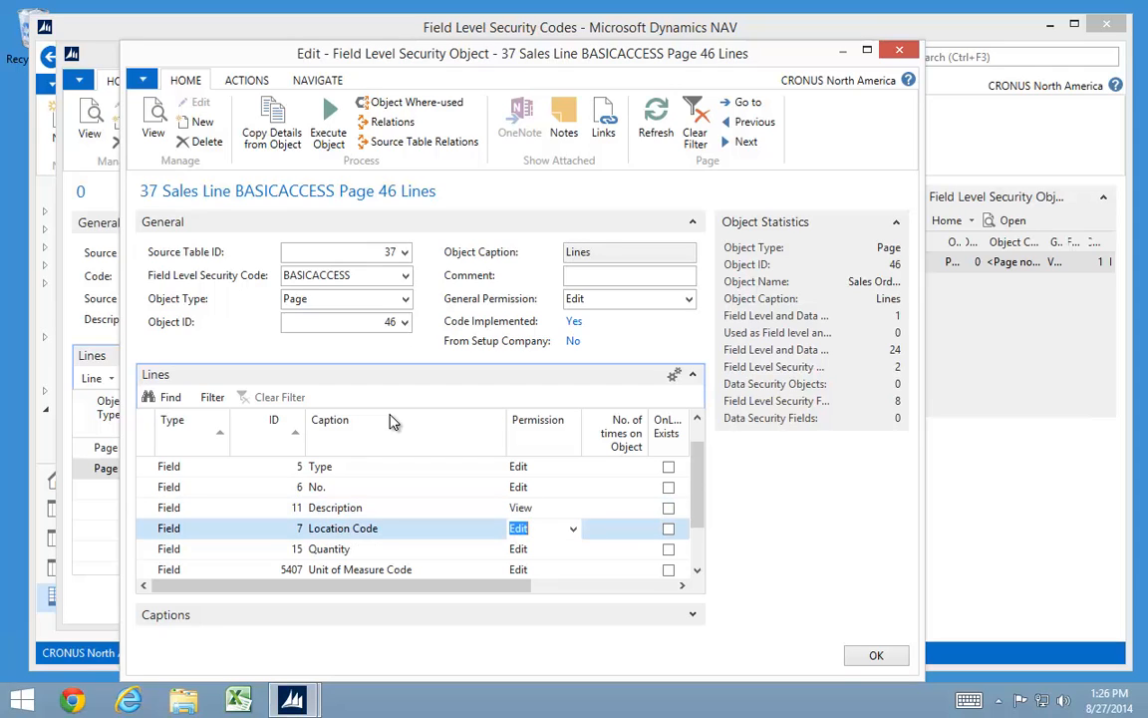
type("v")
key("Down")
Step: Check the permission on each field line of page 46, and close the object and the BASICACCESS code
key("Up")
key("Up")
key("Up")
key("Up")
key("Up")
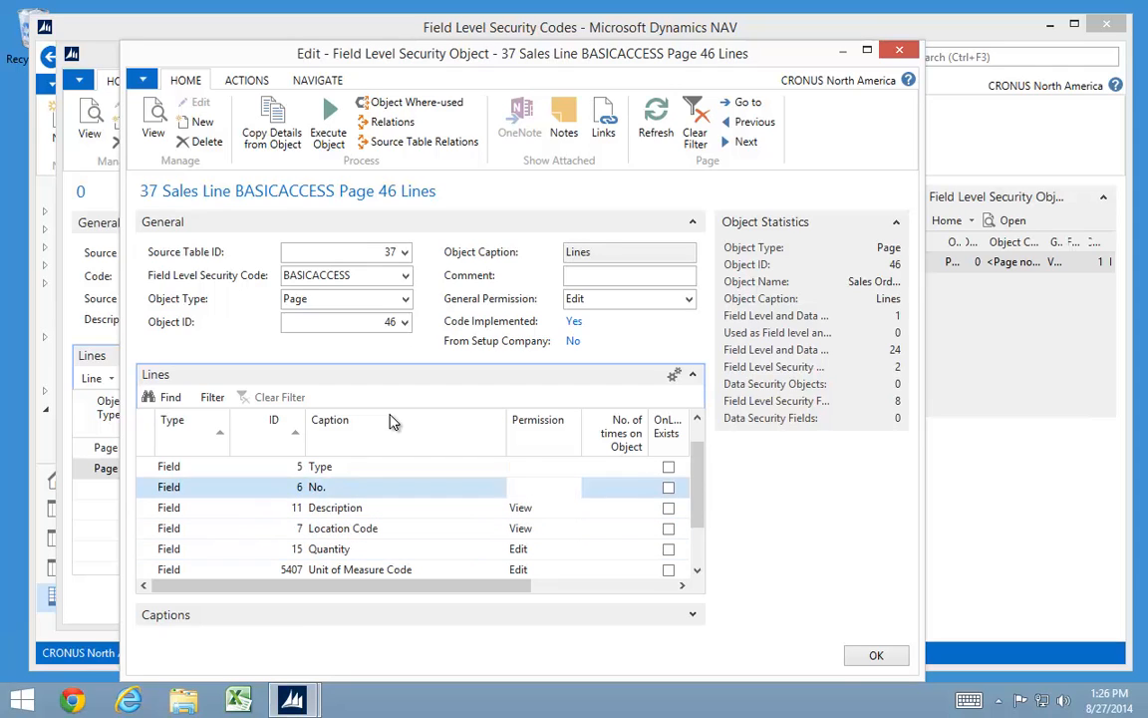
key("Down")
key("Down")
key("Down")
key("Down")
key("Down")
key("Down")
key("Down")
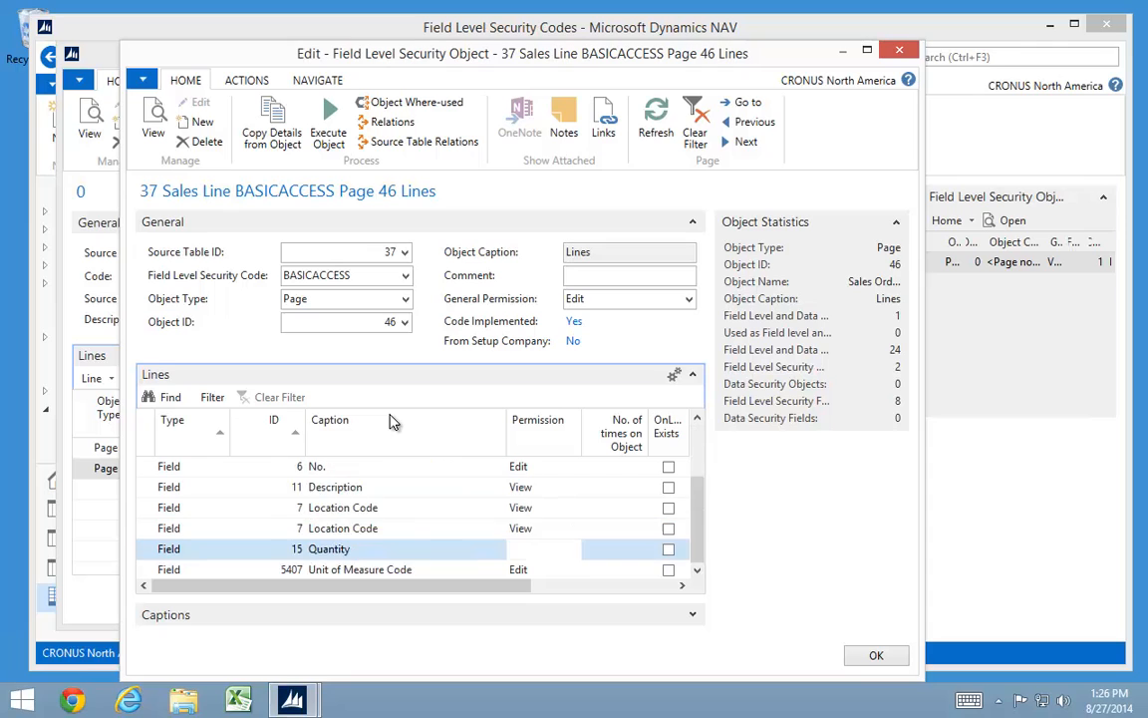
key("Up")
key("Up")
key("Up")
key("Up")
key("Up")
key("Up")
key("Up")
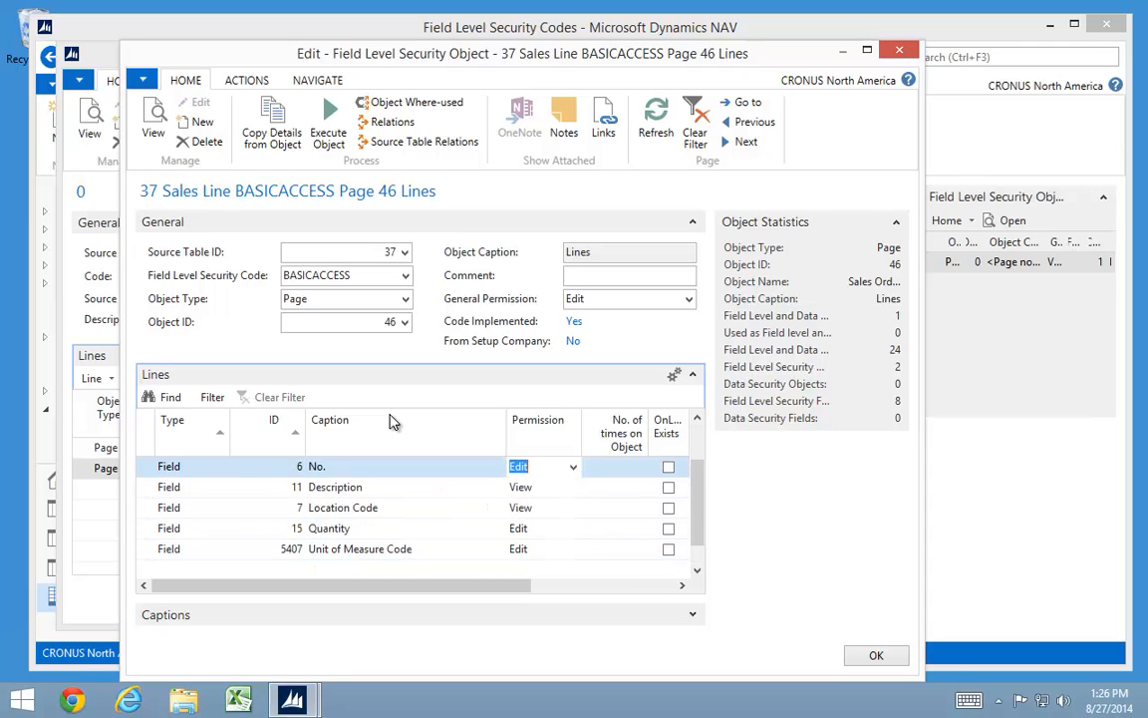
key("Escape")
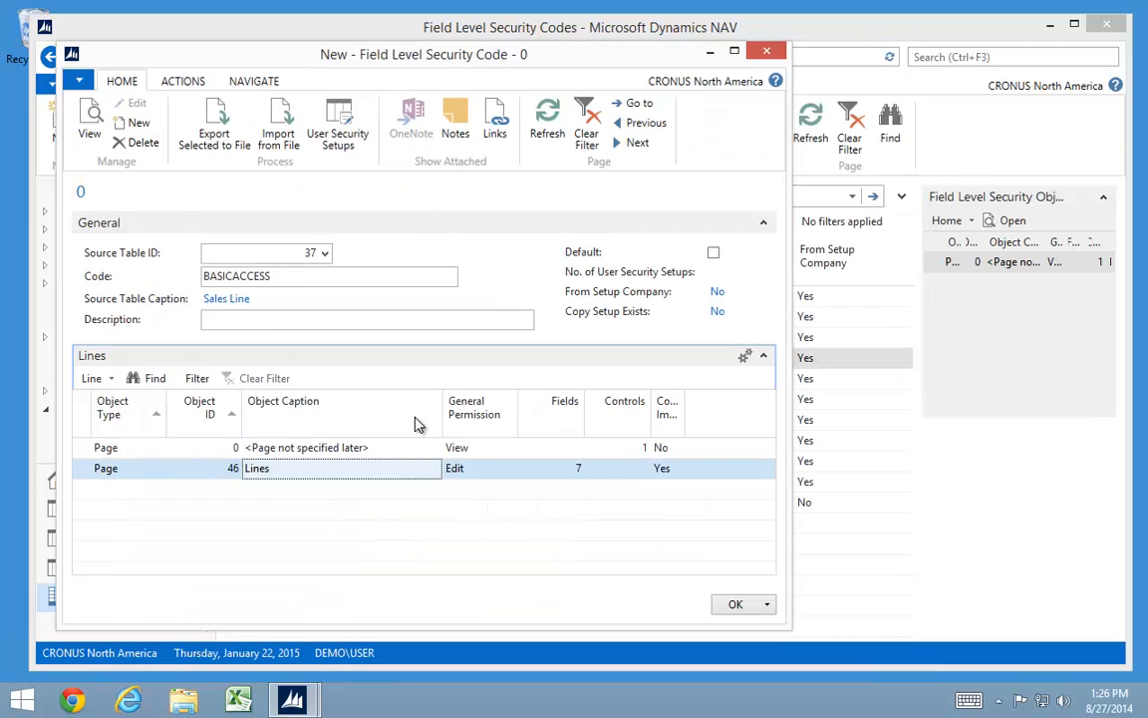
key("Escape")
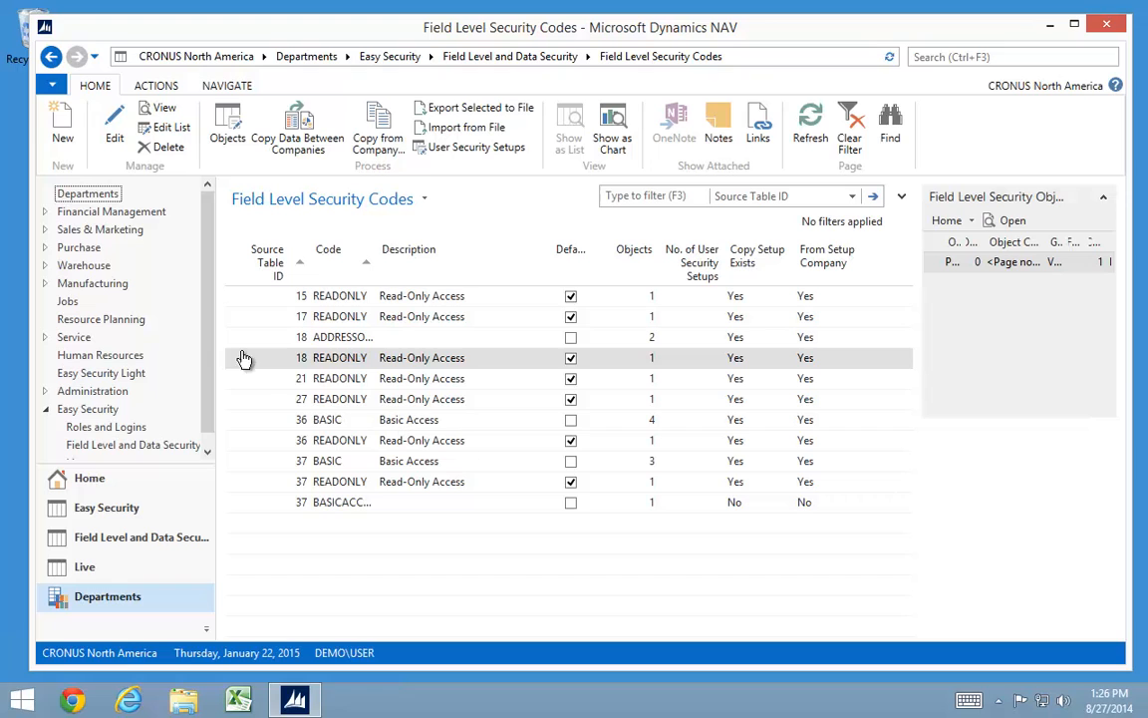
Step: Create a user security setup entry for user DEMO\USER with source table 37 Sales Line
left_click(113, 444)
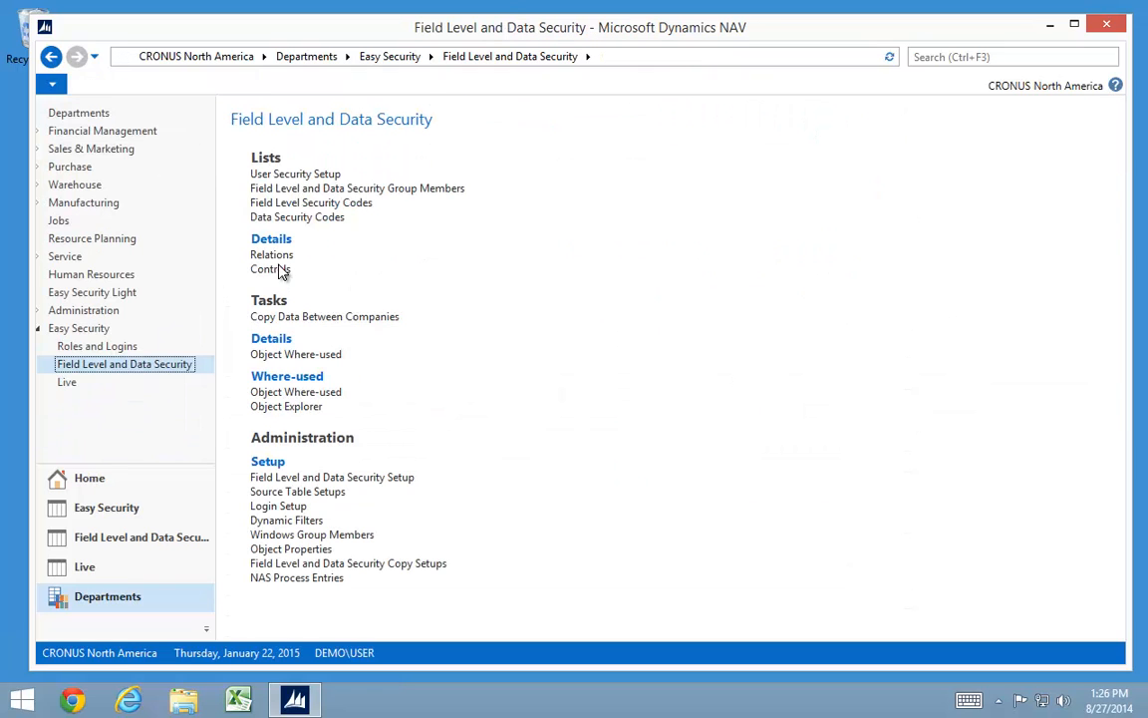
left_click(275, 176)
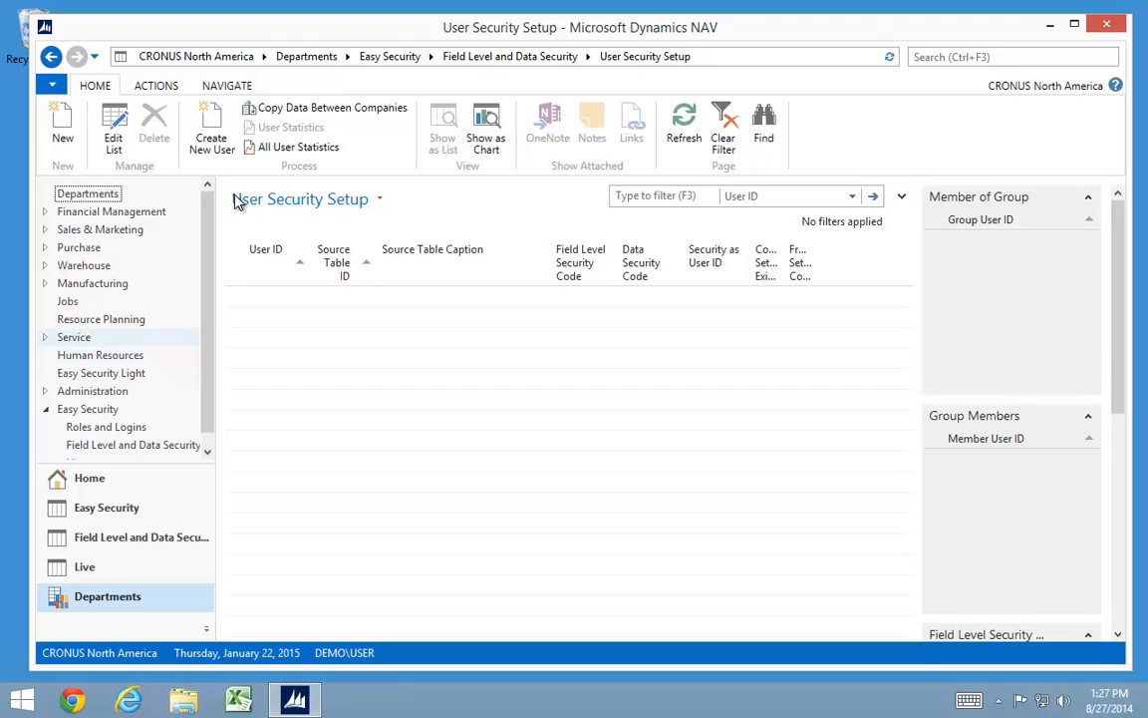
left_click(62, 125)
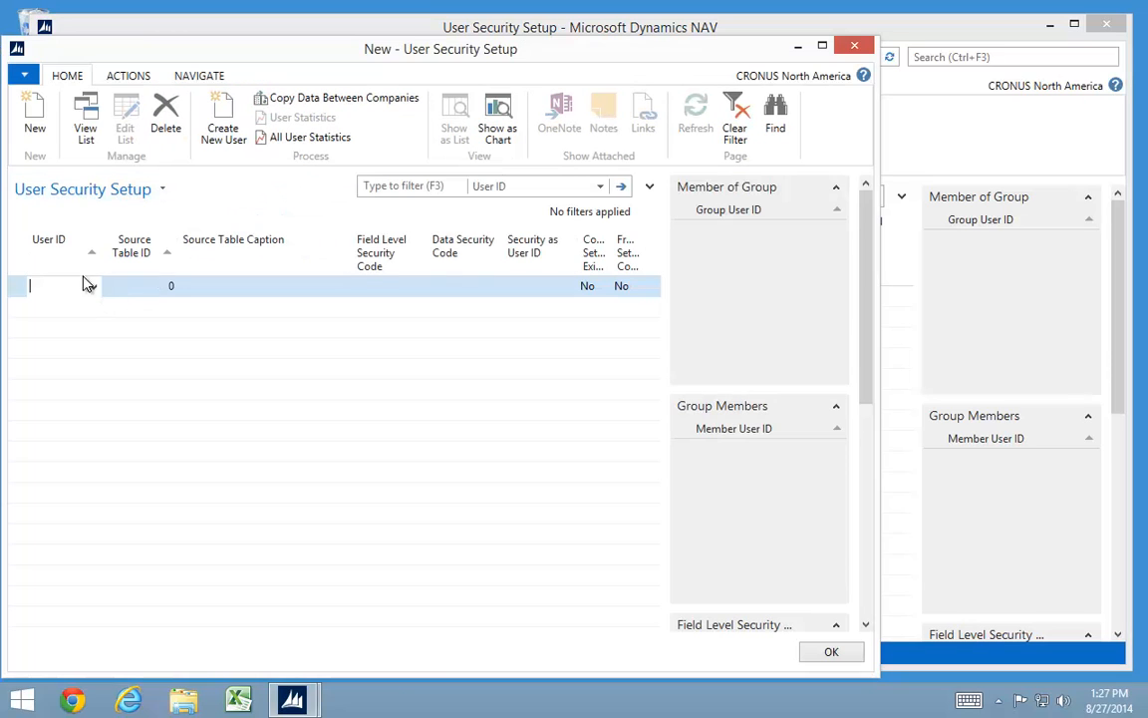
left_click(94, 288)
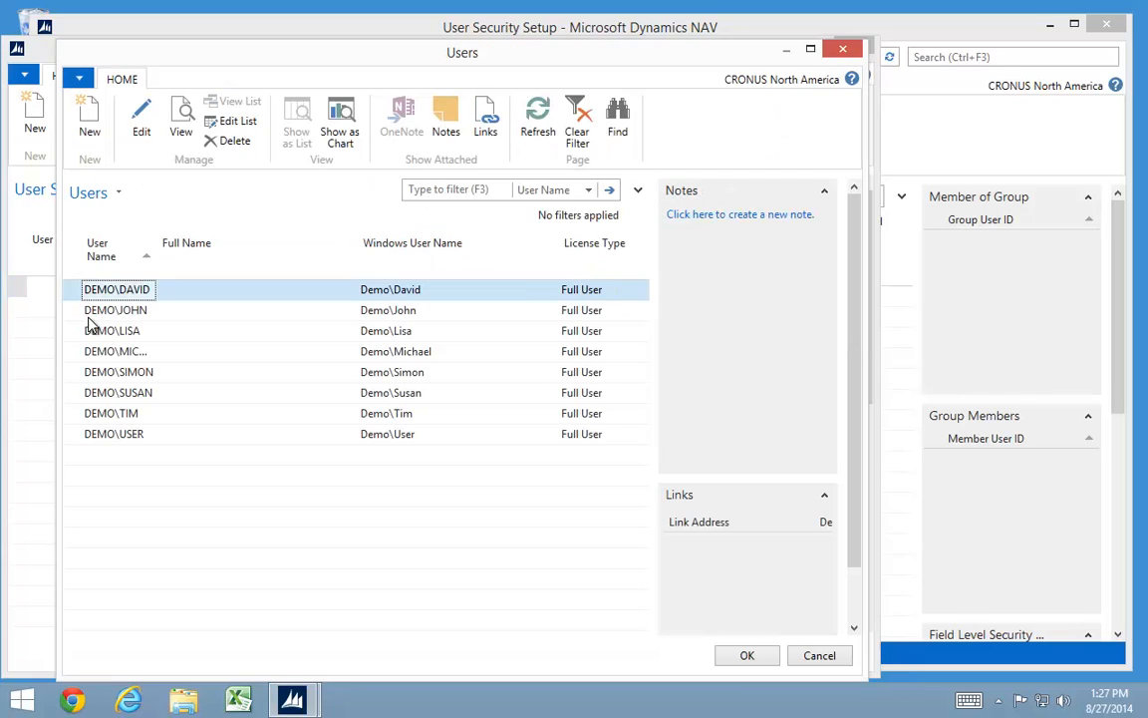
left_click(119, 435)
double_click(118, 434)
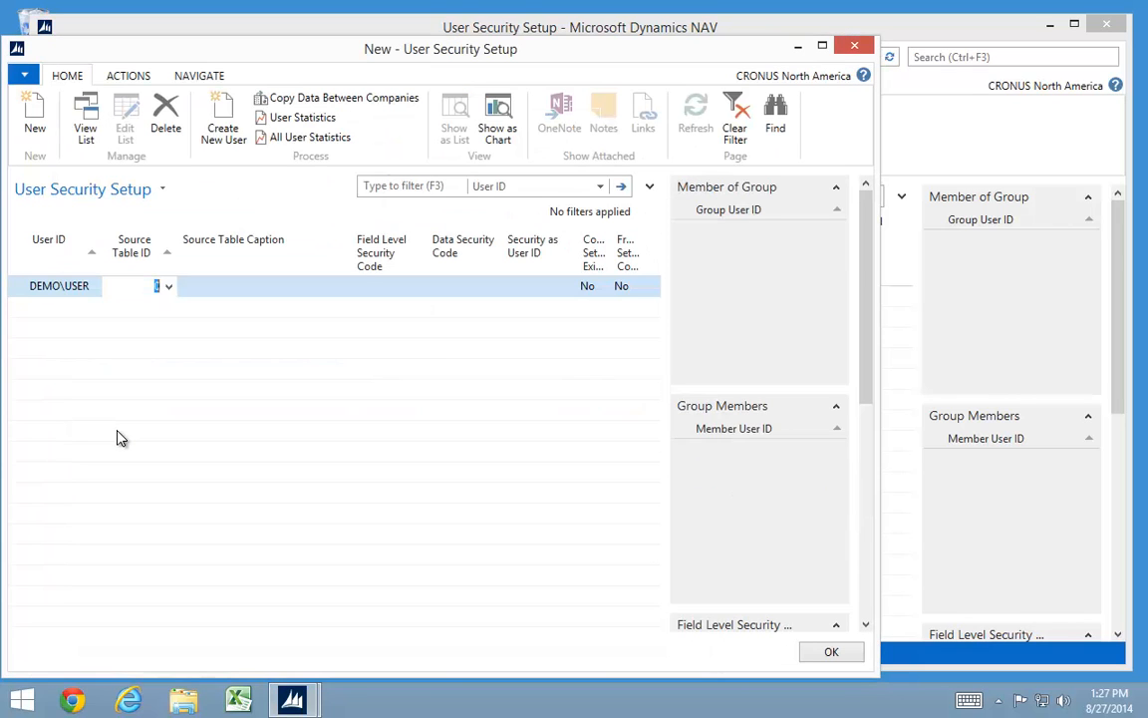
type("37")
key("Tab")
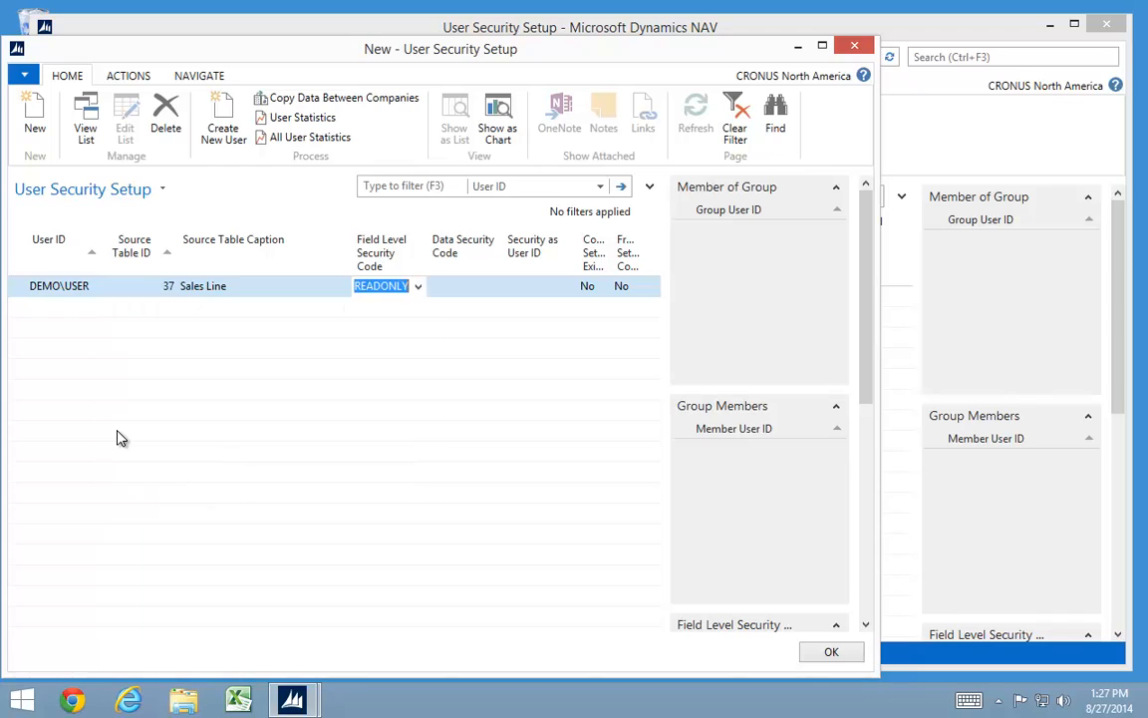
Step: Assign field level security code BASICACCESS to the DEMO\USER sales line entry and close the new setup
key("F4")
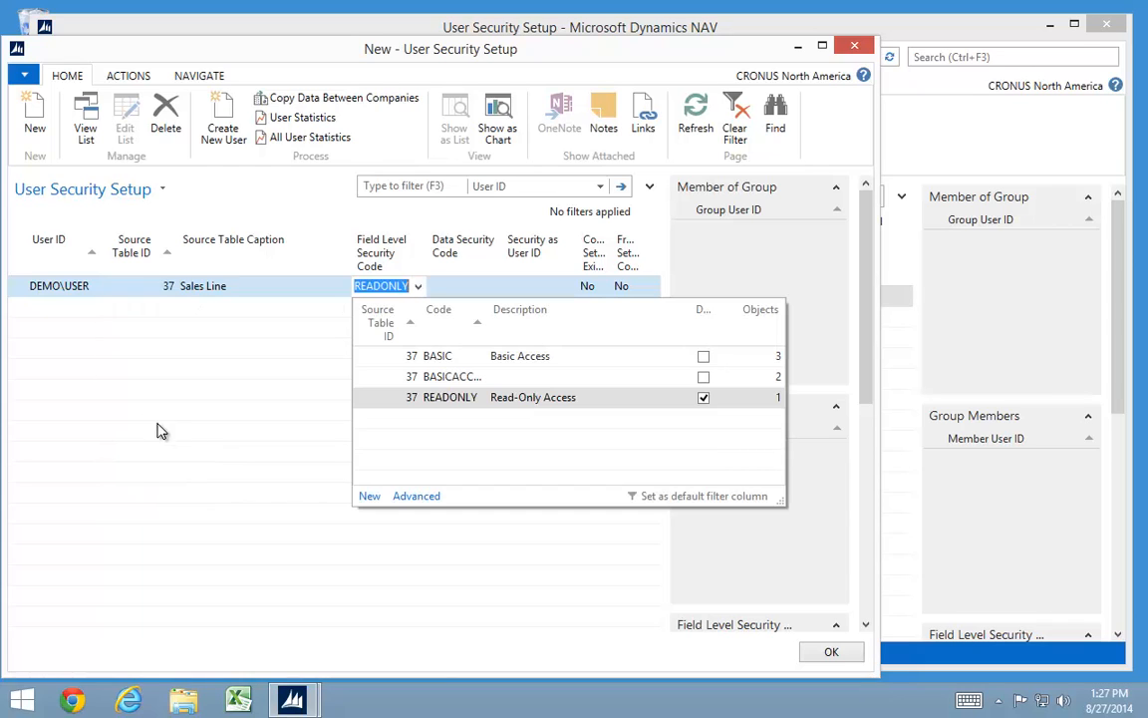
left_click(469, 376)
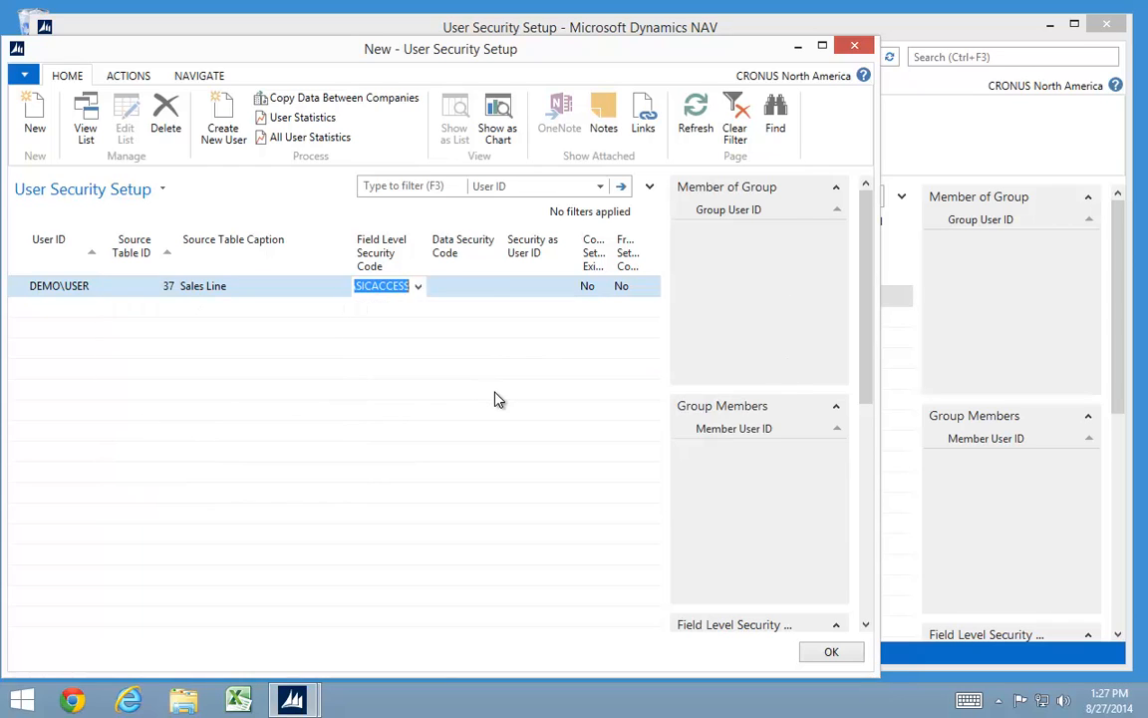
key("Tab")
key("Down")
key("Up")
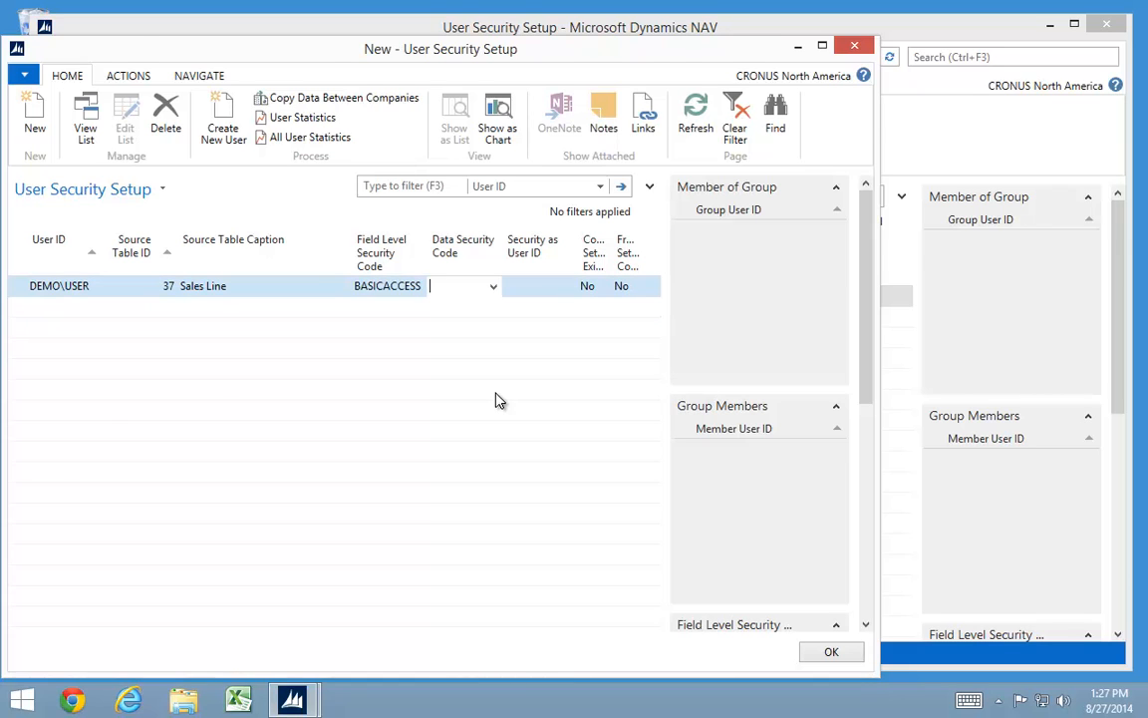
key("Escape")
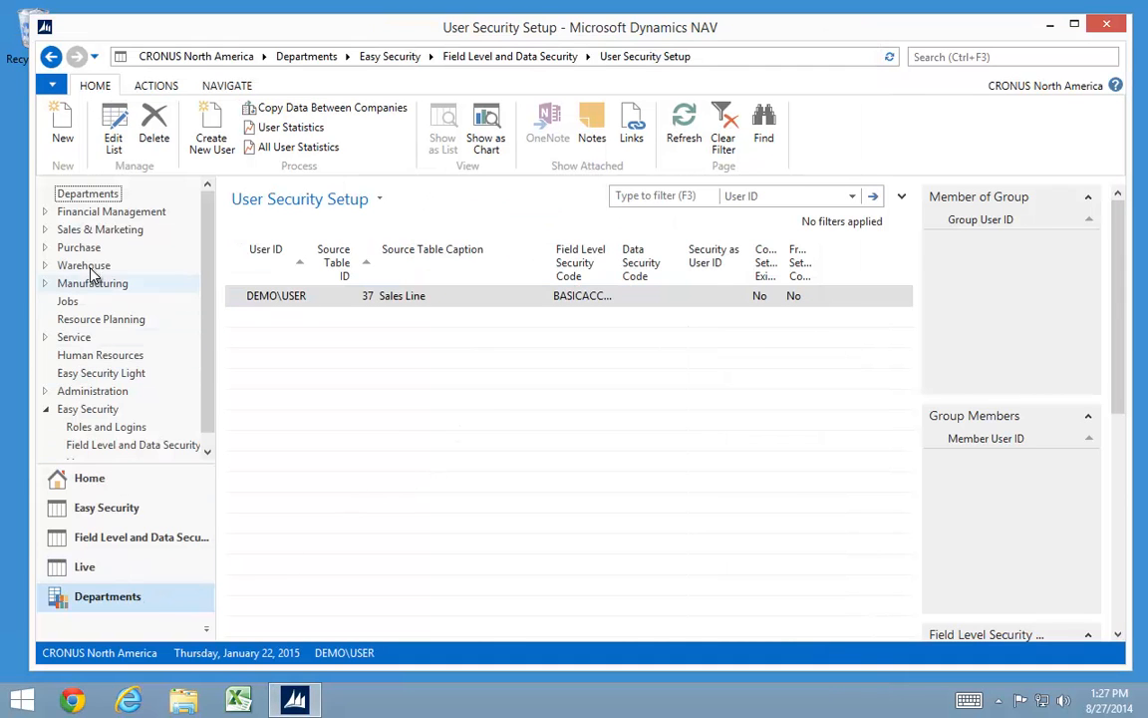
Step: Open The Cannon Group PLC's released sales order from the Order Processing sales orders
left_click(82, 231)
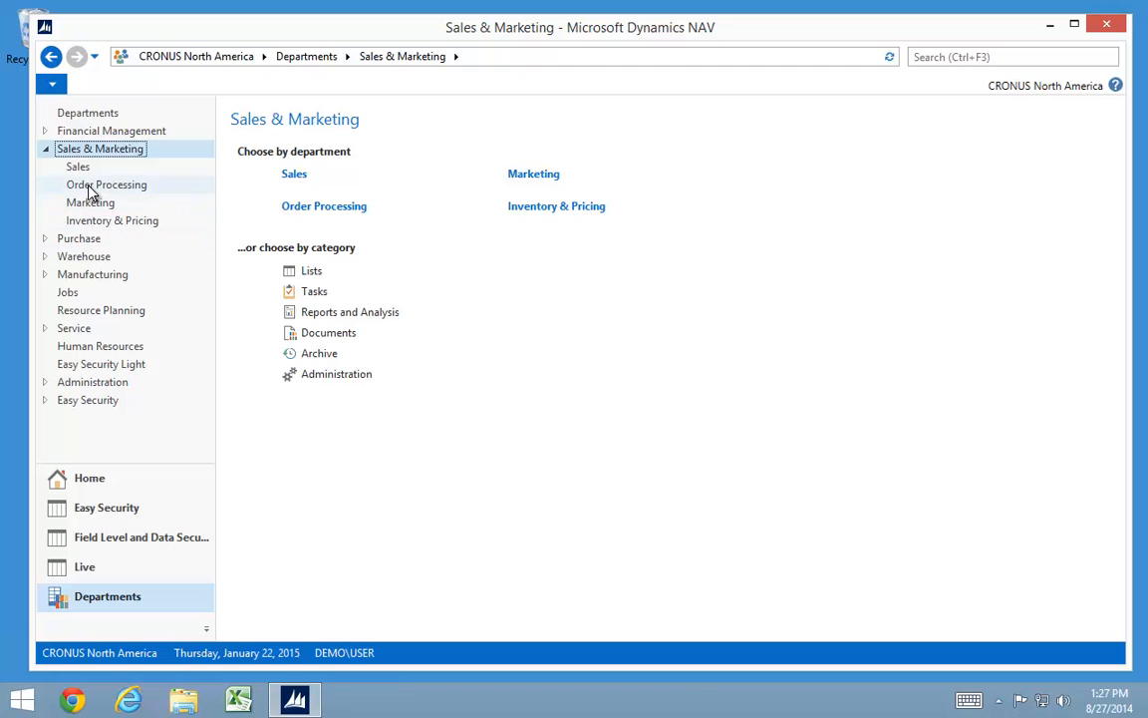
left_click(92, 186)
left_click(279, 218)
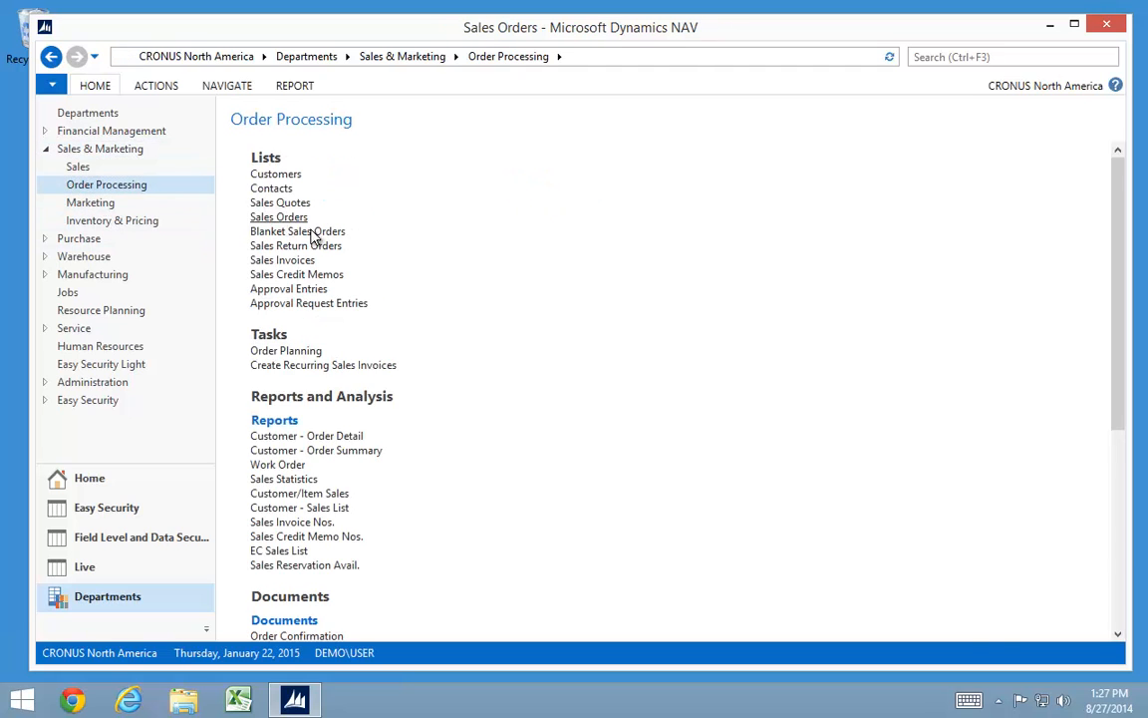
left_click(239, 407)
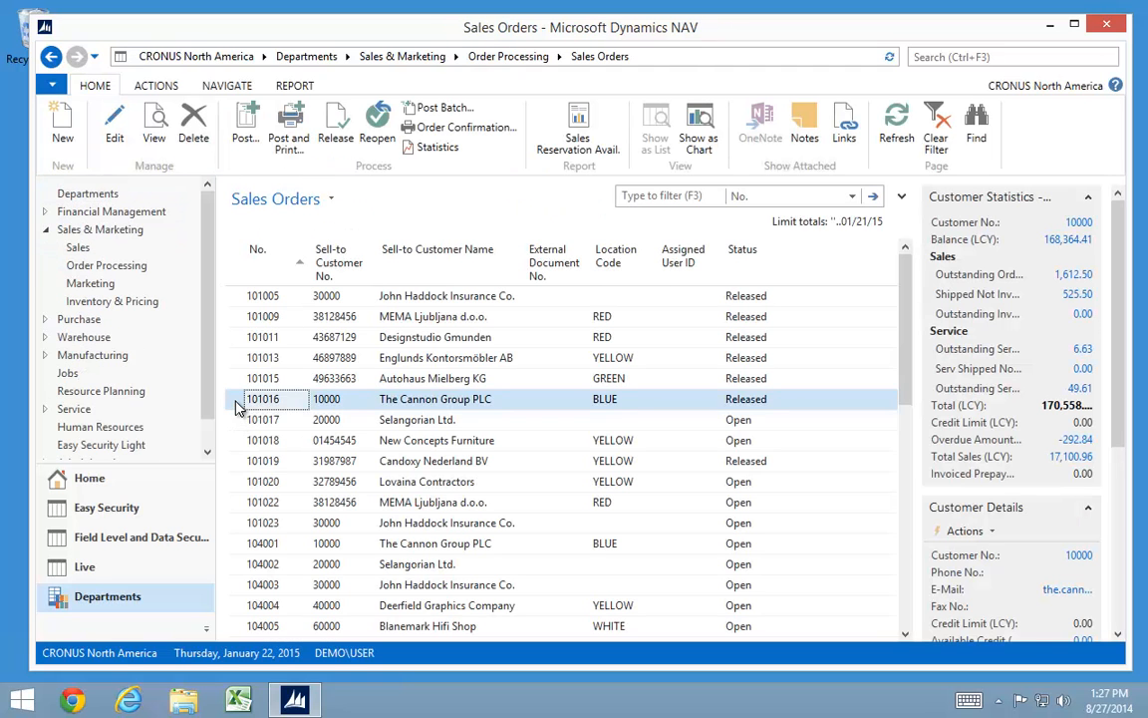
double_click(239, 407)
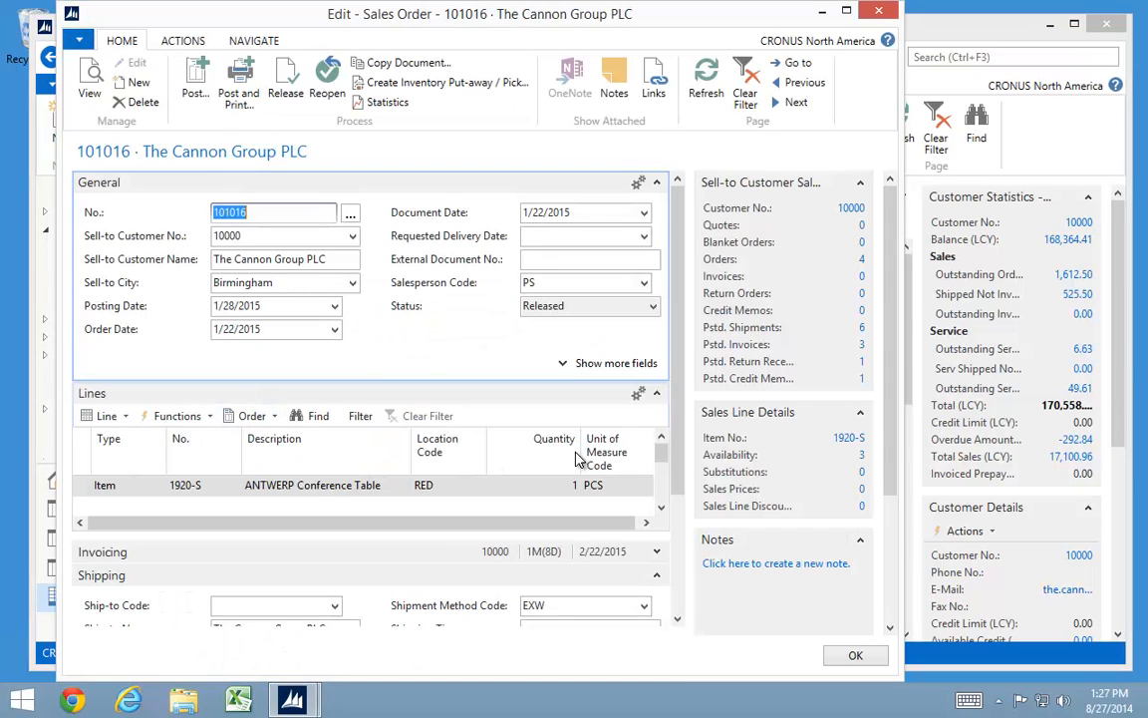
Step: Examine which columns are shown and editable on the order's conference table line, and close the order
left_click_drag(558, 523, 636, 538)
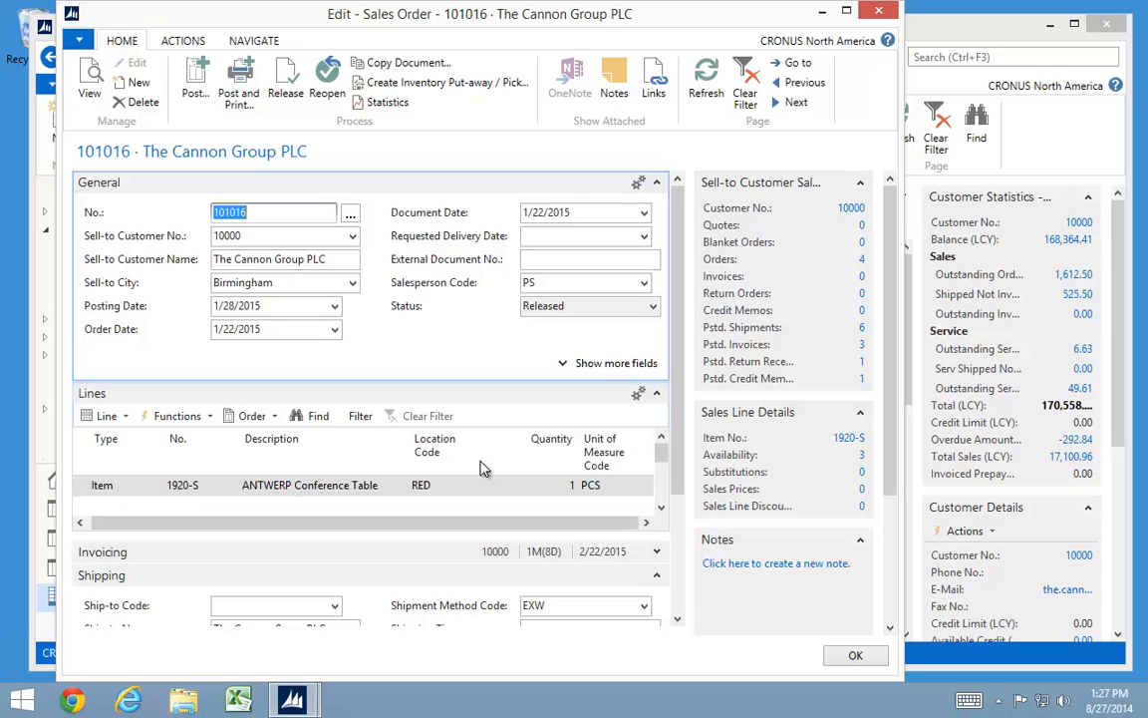
left_click(319, 489)
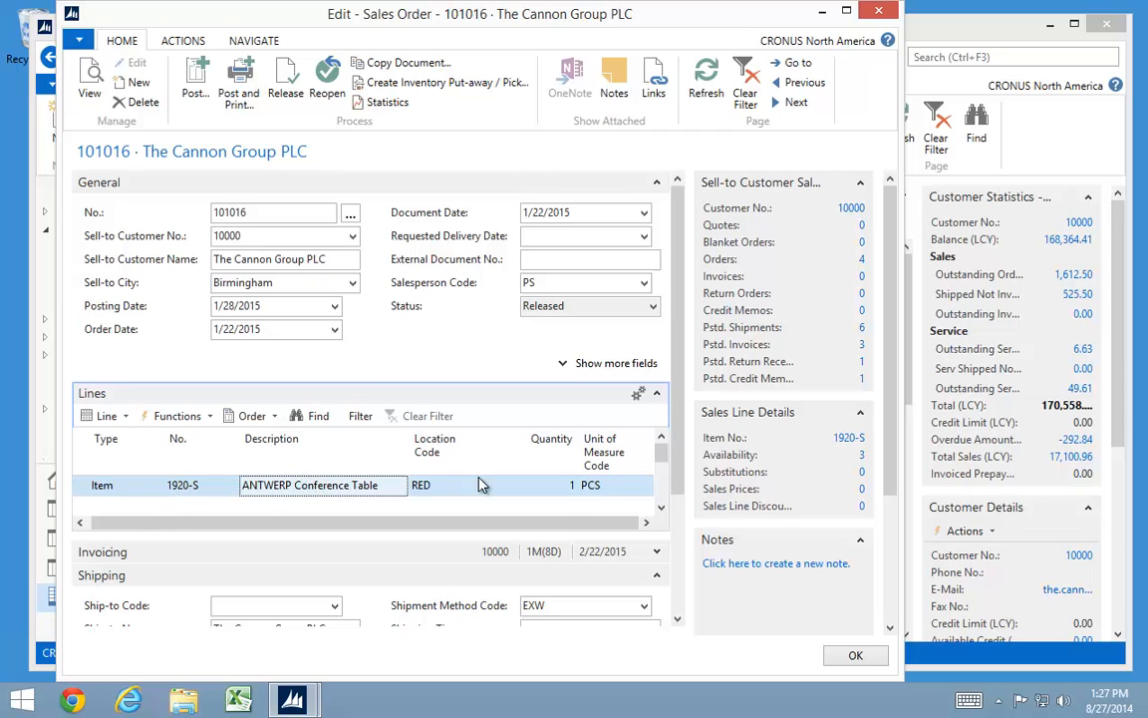
left_click(563, 485)
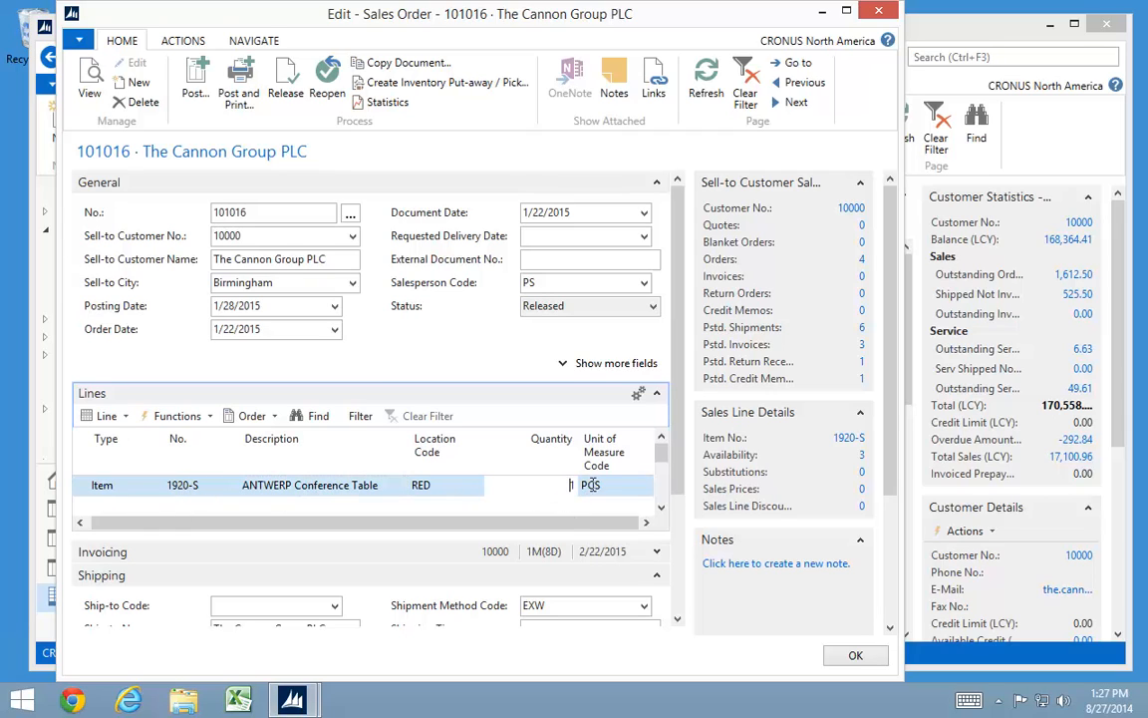
left_click(628, 484)
left_click(569, 486)
left_click(424, 495)
left_click(309, 488)
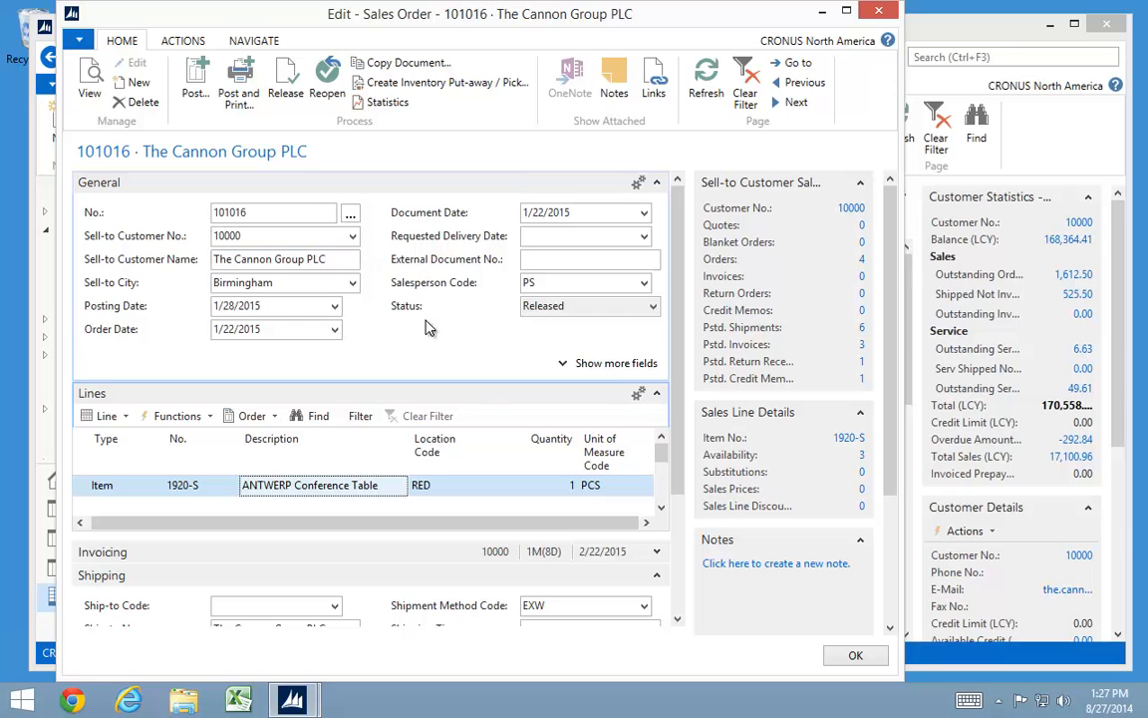
key("Escape")
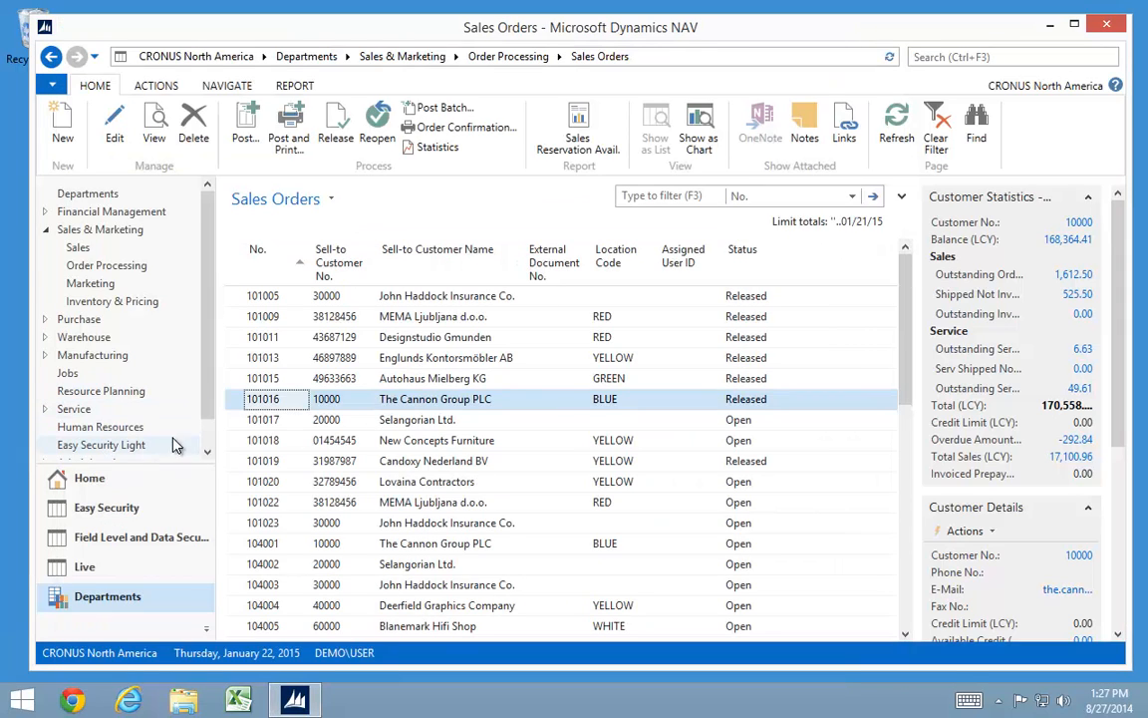
Step: Open the Field Level Security Codes list under Easy Security's Field Level and Data Security
scroll(149, 438, "down", 1)
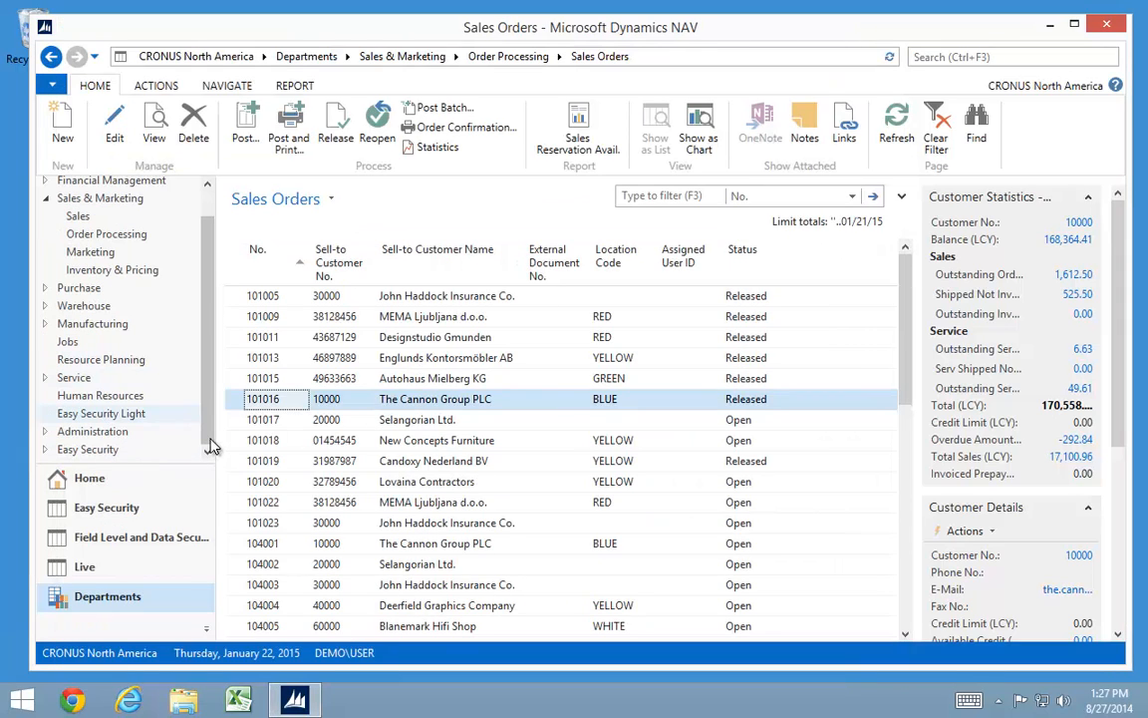
left_click(95, 450)
left_click(106, 364)
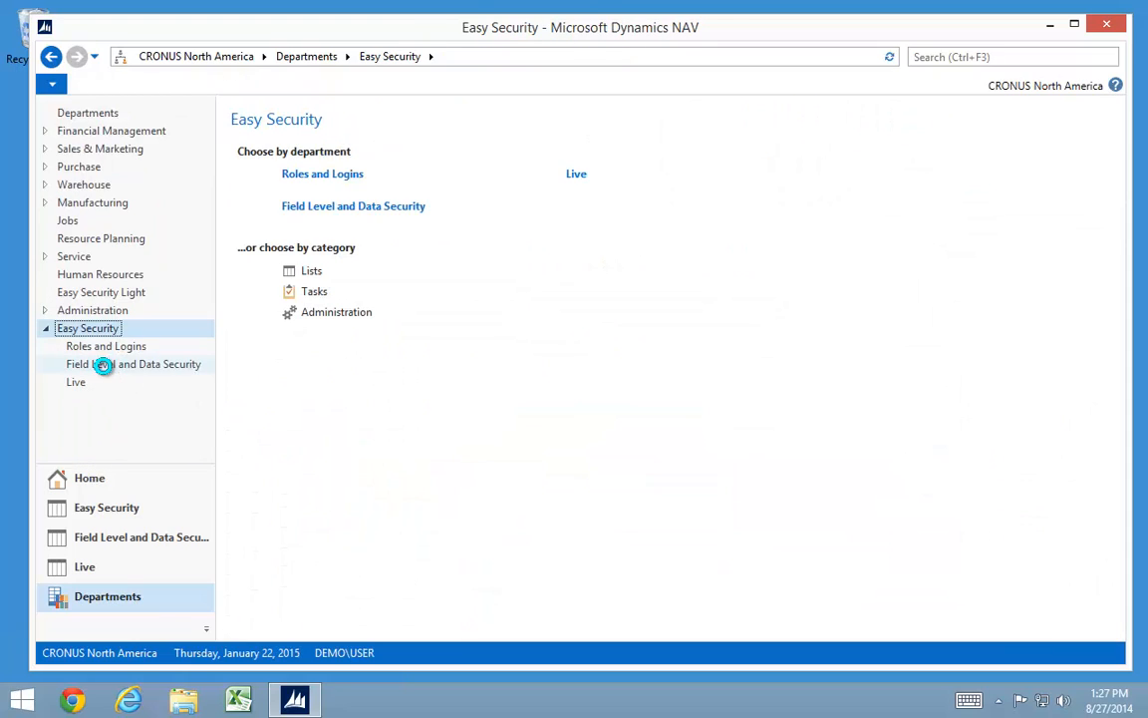
left_click(307, 204)
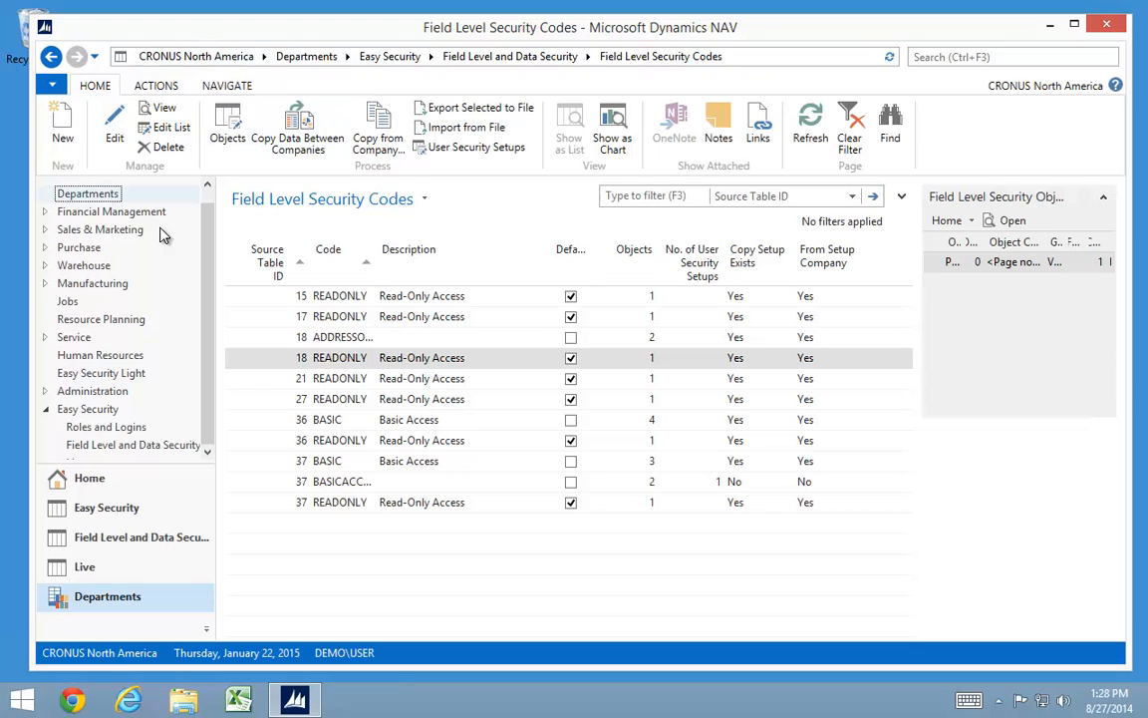
Step: Switch the active company to CRONUS Easy Security and dismiss the demonstration company notice
left_click(65, 125)
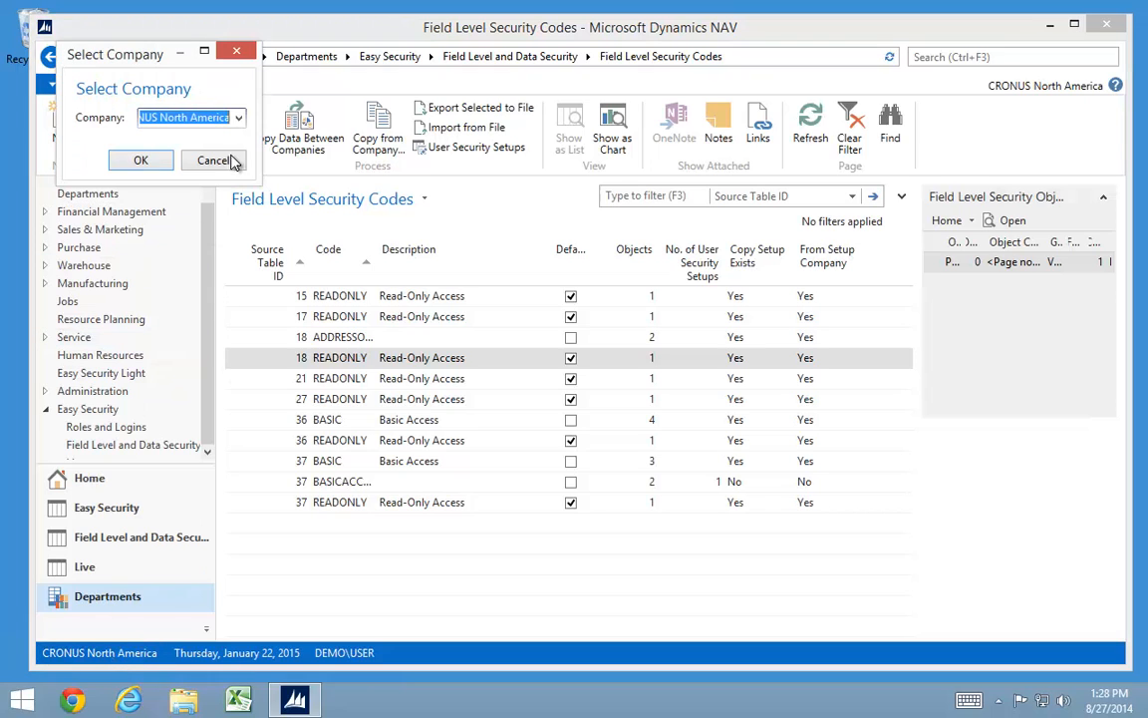
left_click(238, 118)
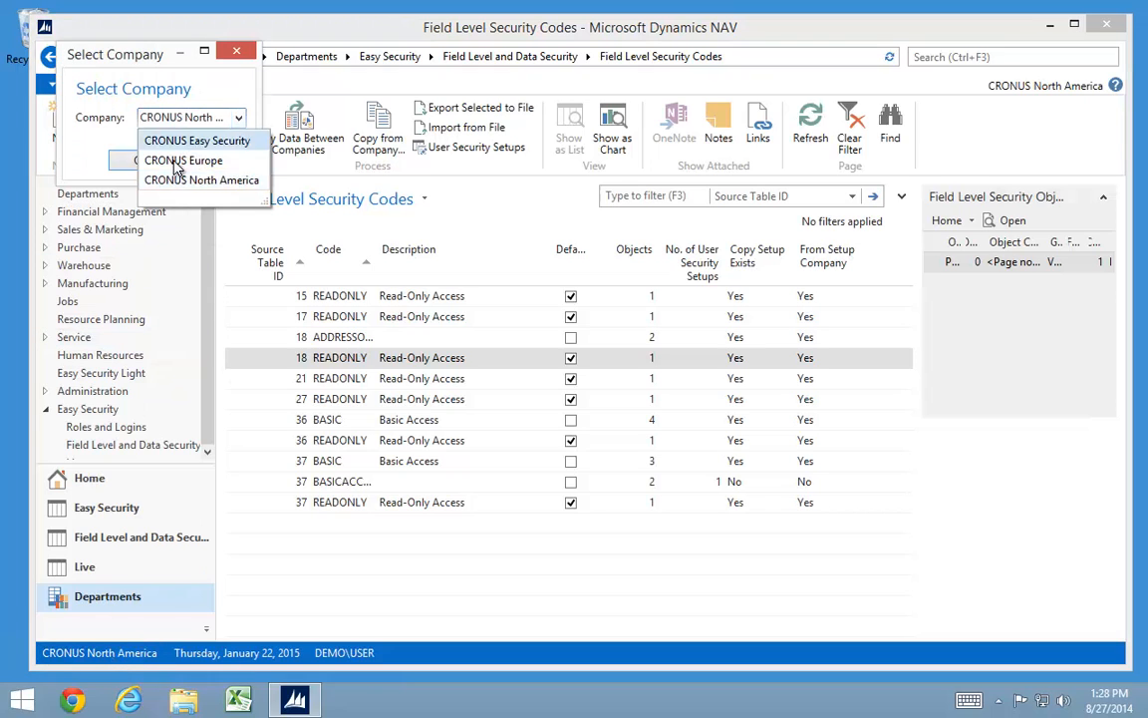
left_click(179, 141)
left_click(146, 160)
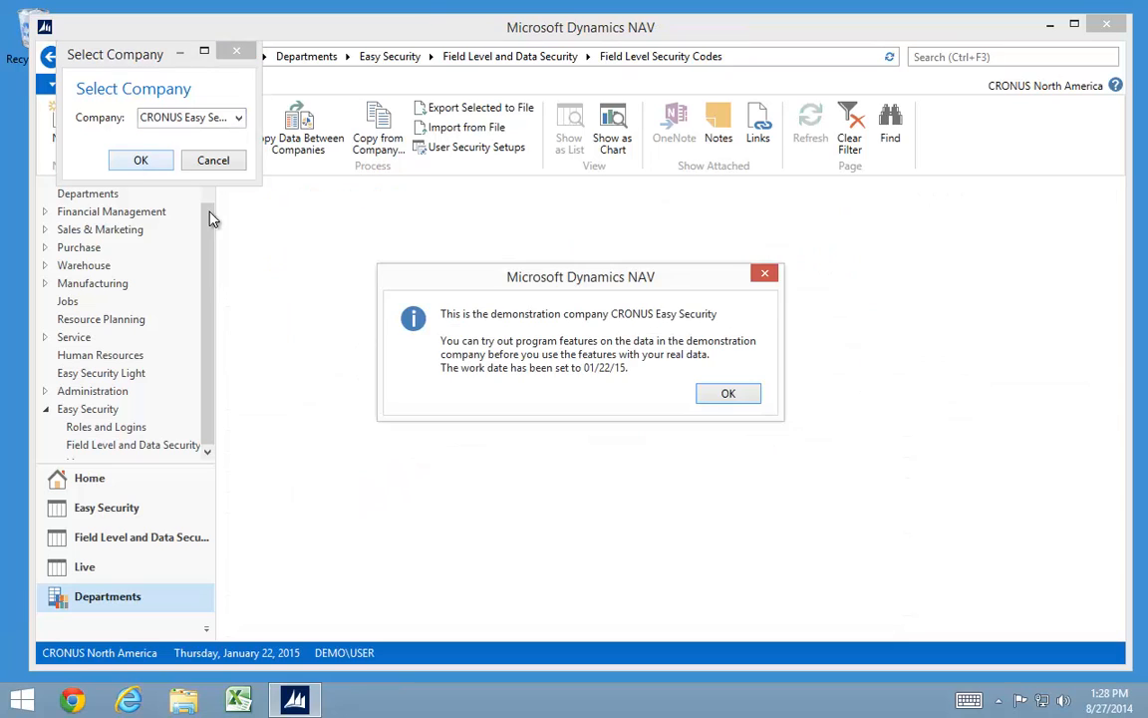
left_click(743, 395)
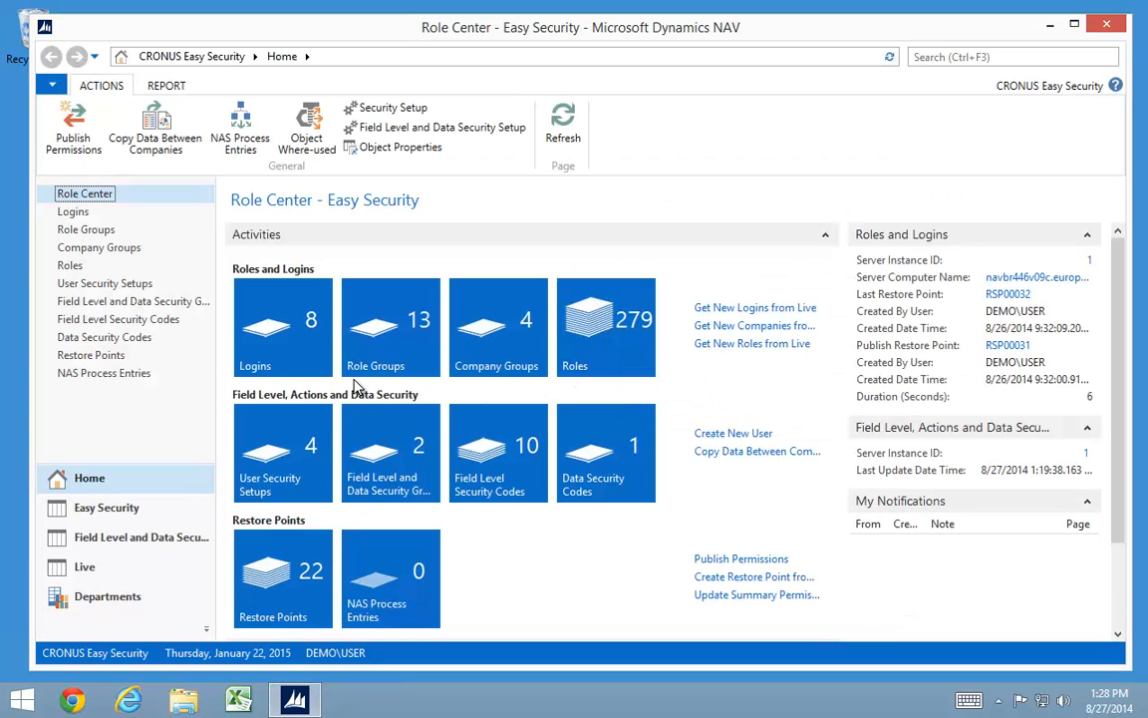
Step: Copy the BASICACCESS field level security code for table 37 from CRONUS North America into the current company
left_click(75, 319)
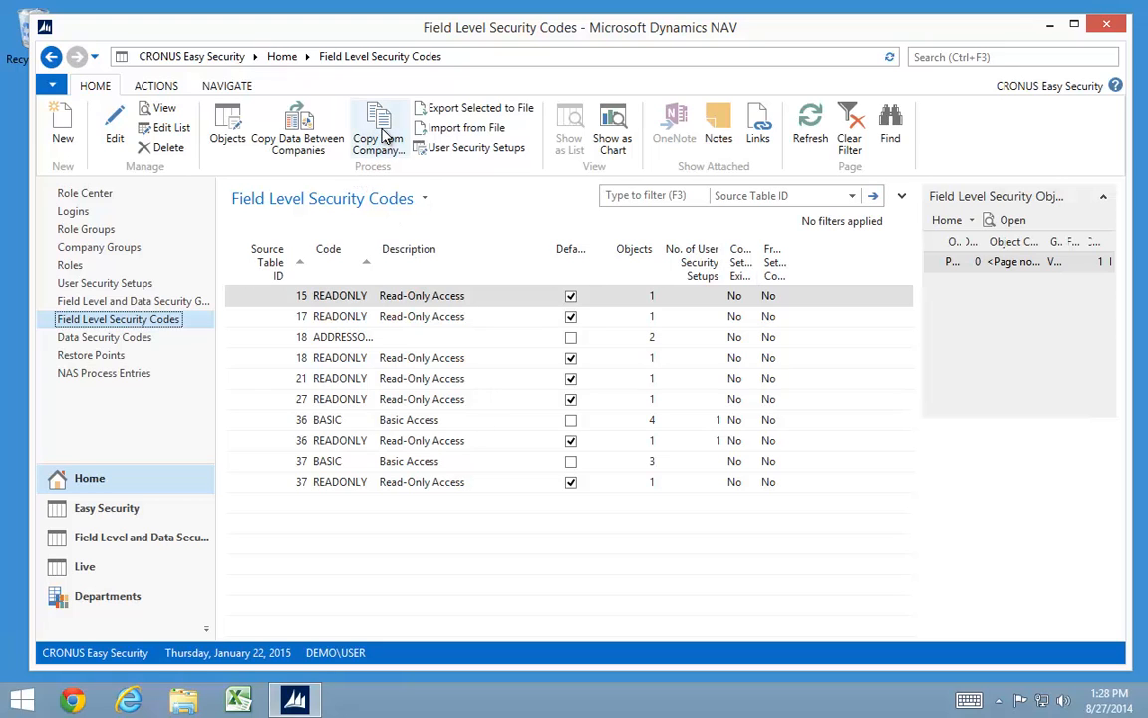
left_click(385, 135)
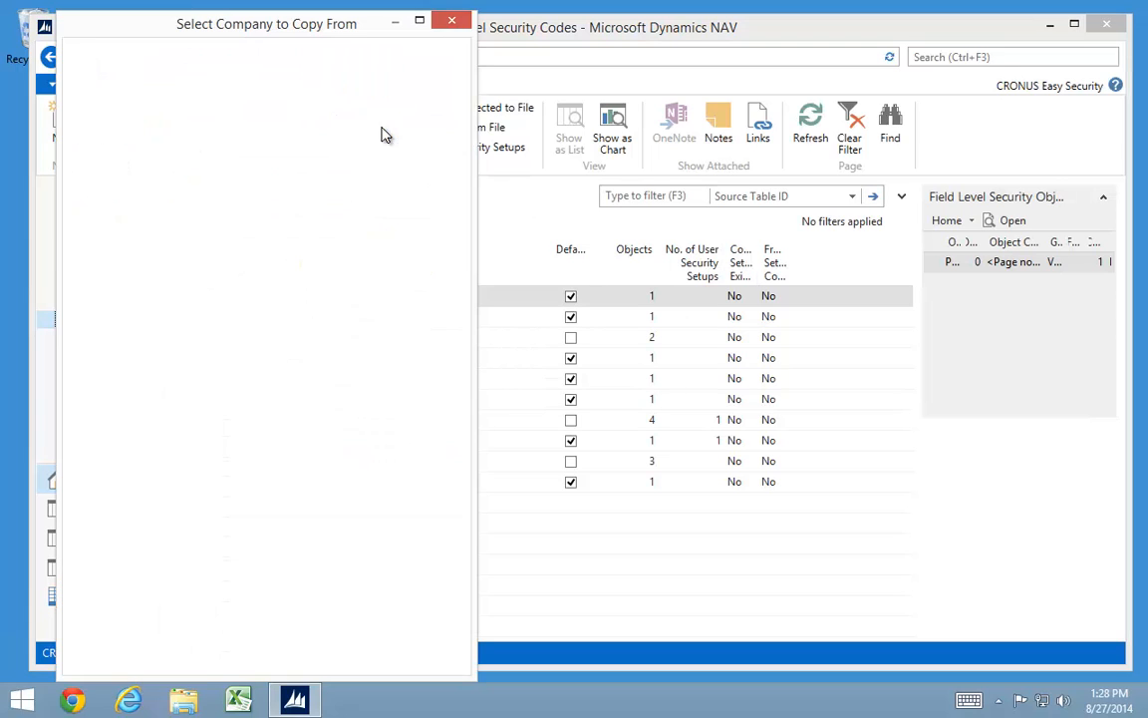
left_click(125, 285)
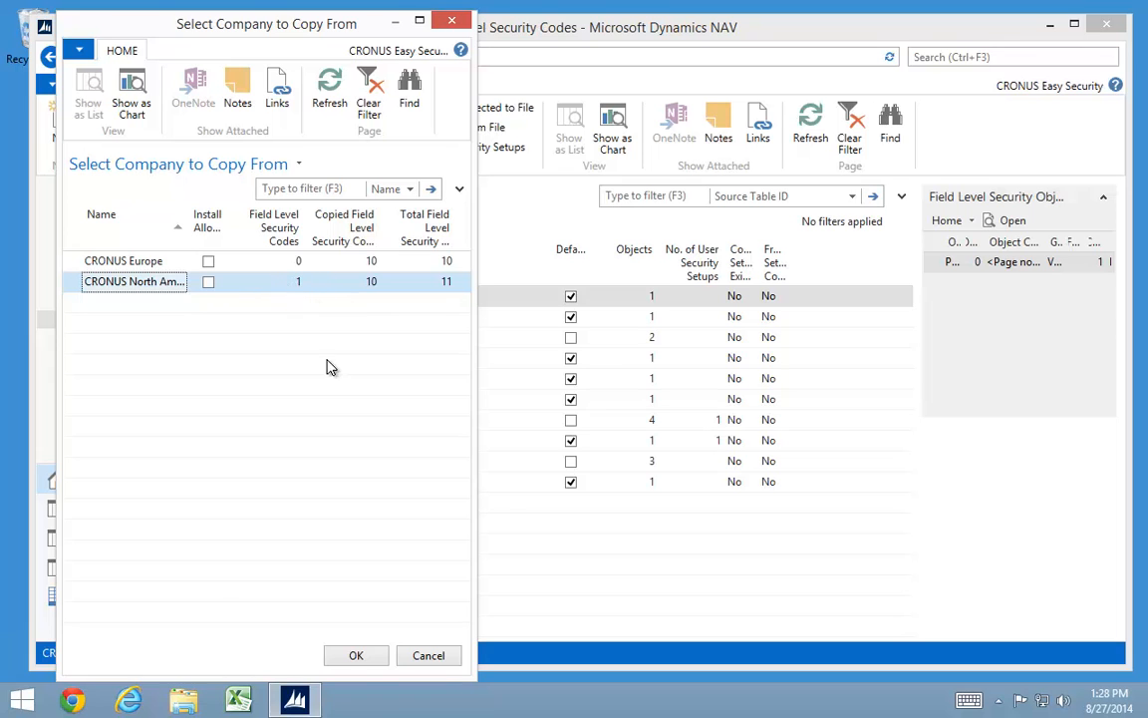
left_click(357, 657)
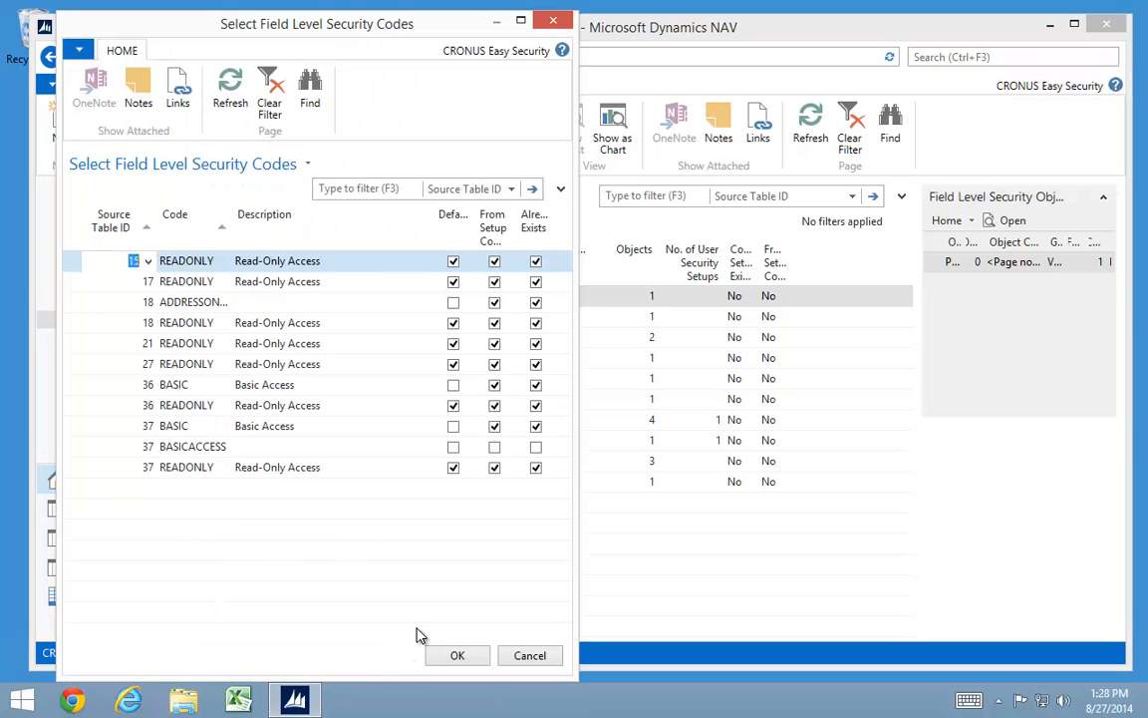
left_click(171, 454)
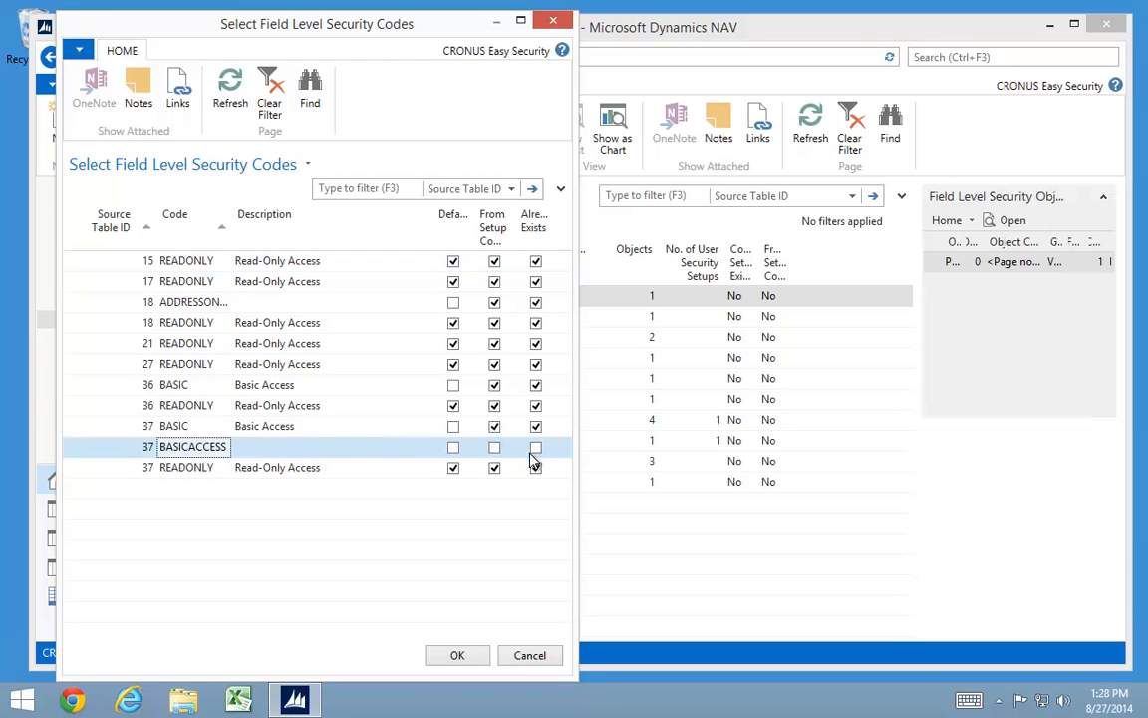
left_click(495, 446)
left_click(461, 658)
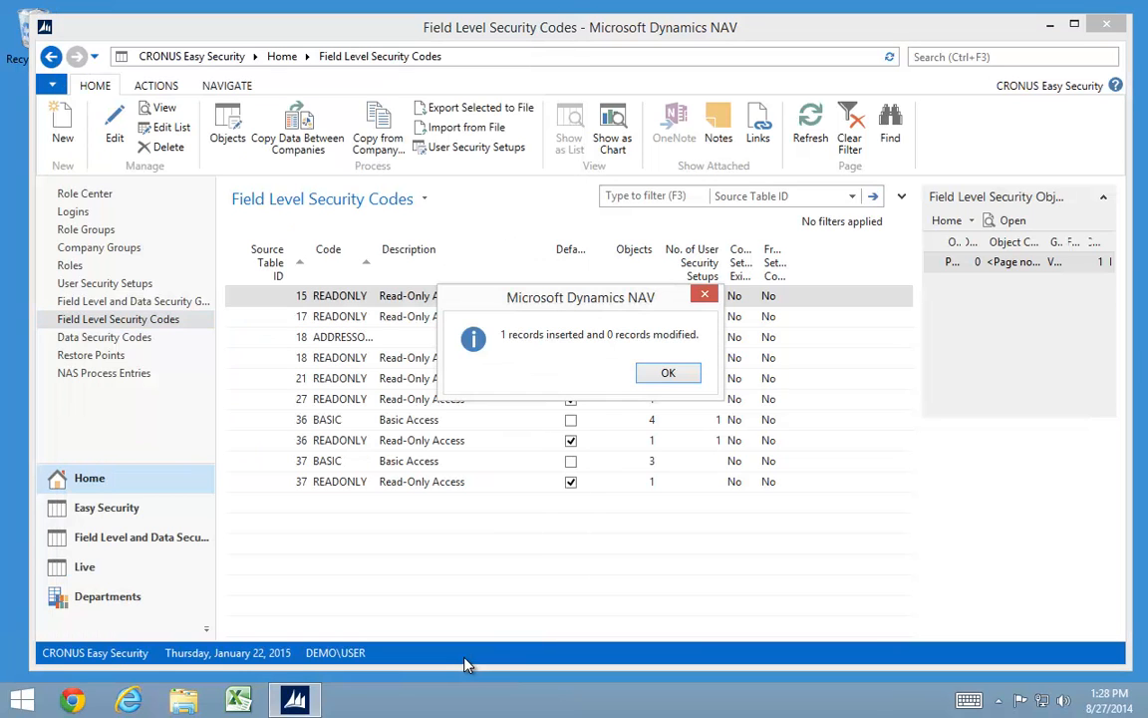
left_click(670, 380)
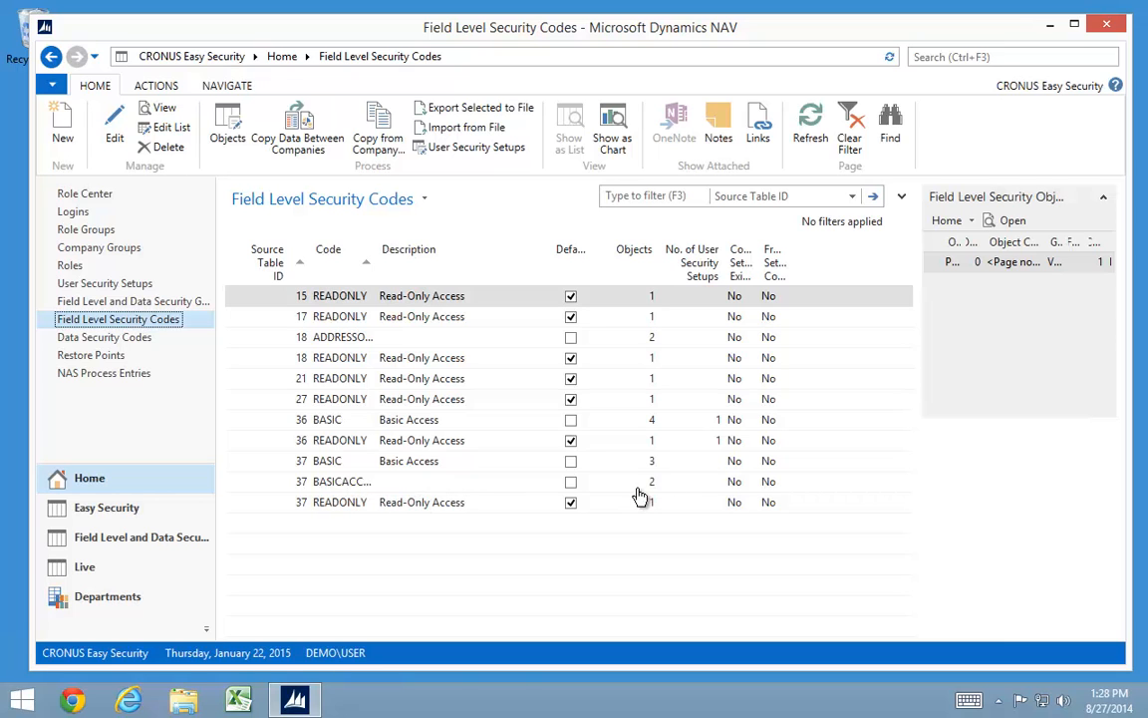
Step: Run Copy Data Between Companies from the Role Center for all companies, and close the Copy Data Between Companies page
left_click(71, 194)
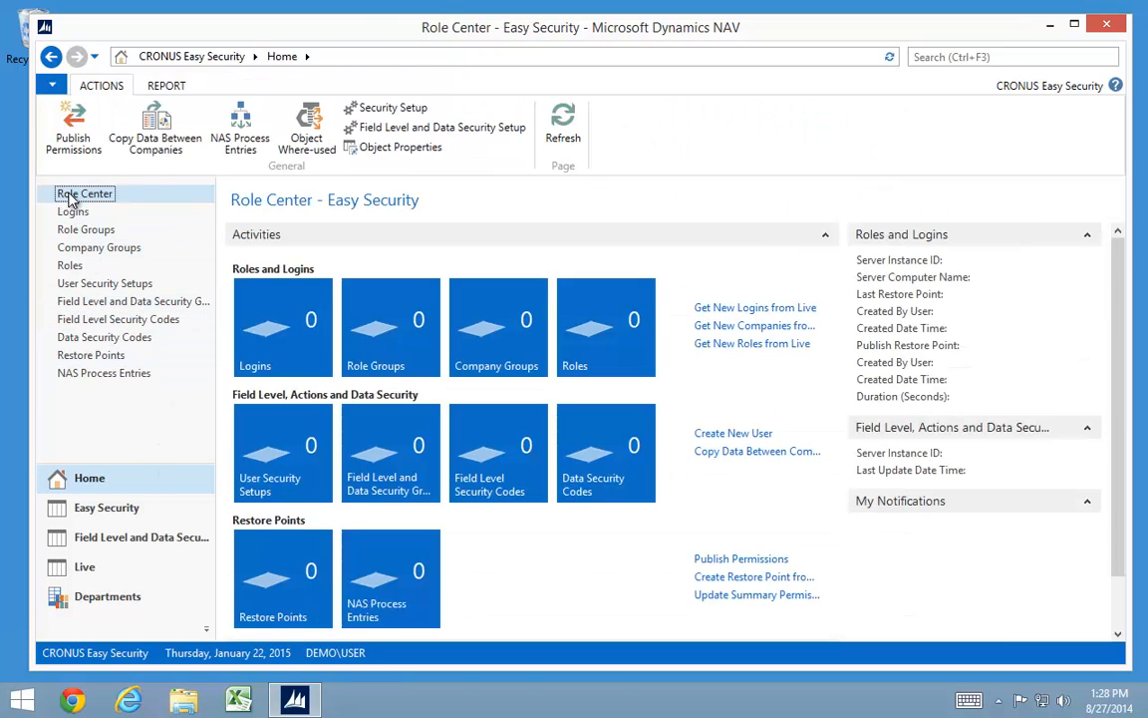
left_click(160, 132)
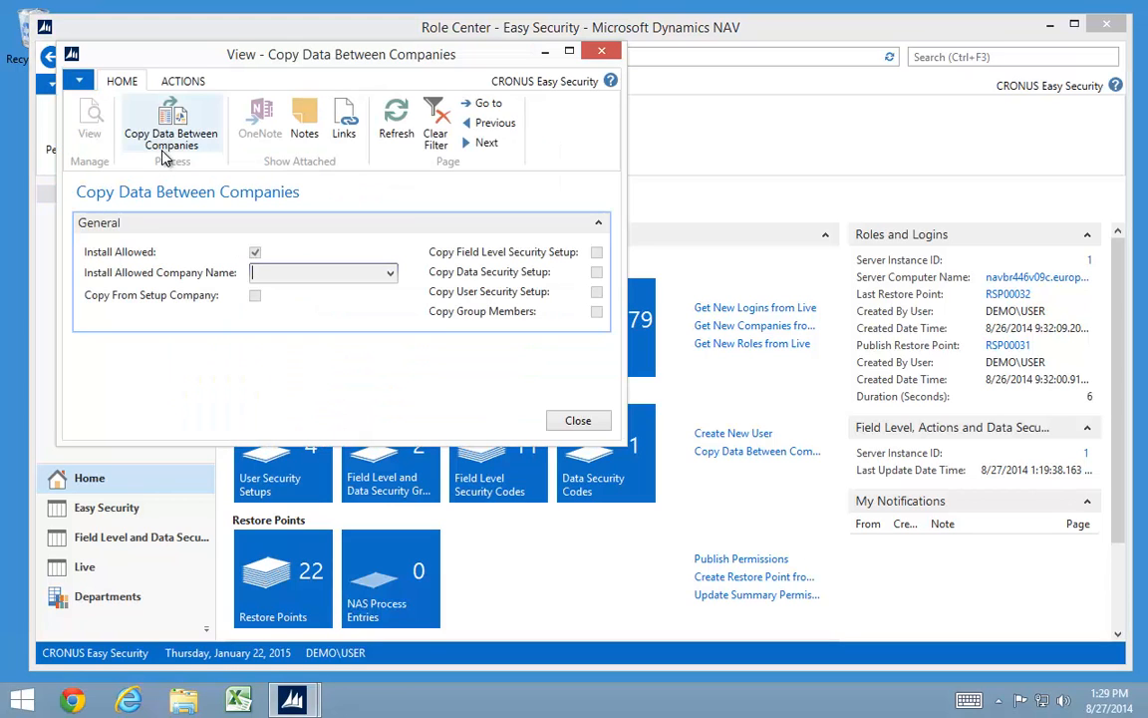
left_click(170, 133)
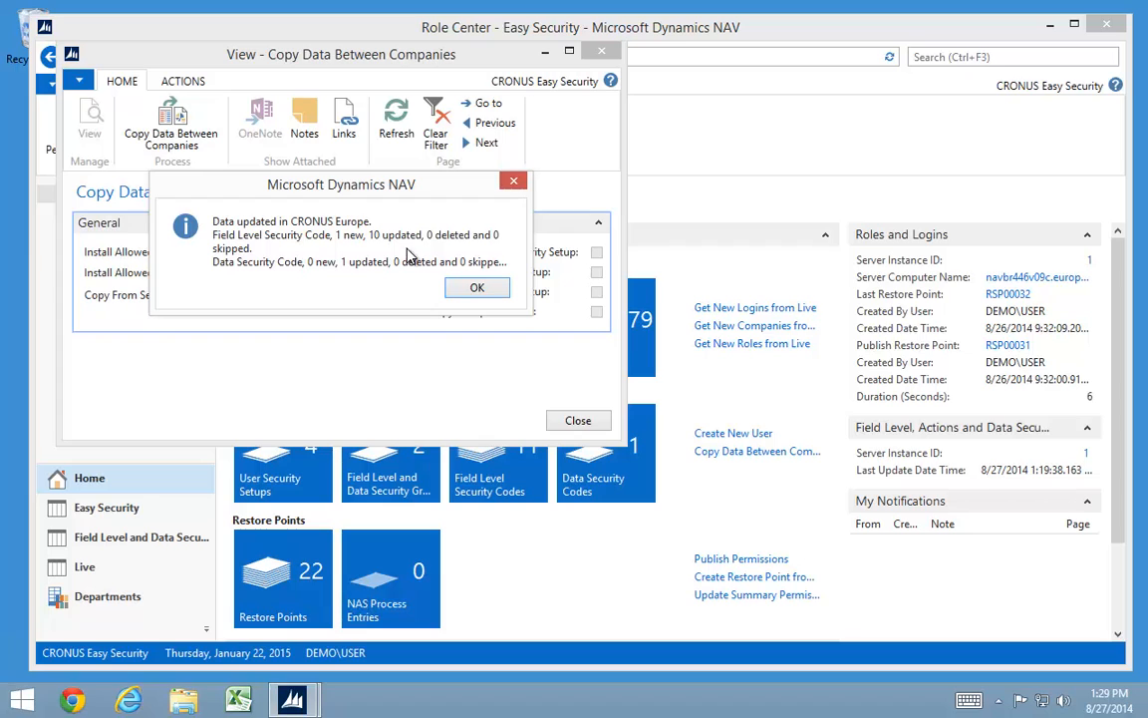
left_click(487, 292)
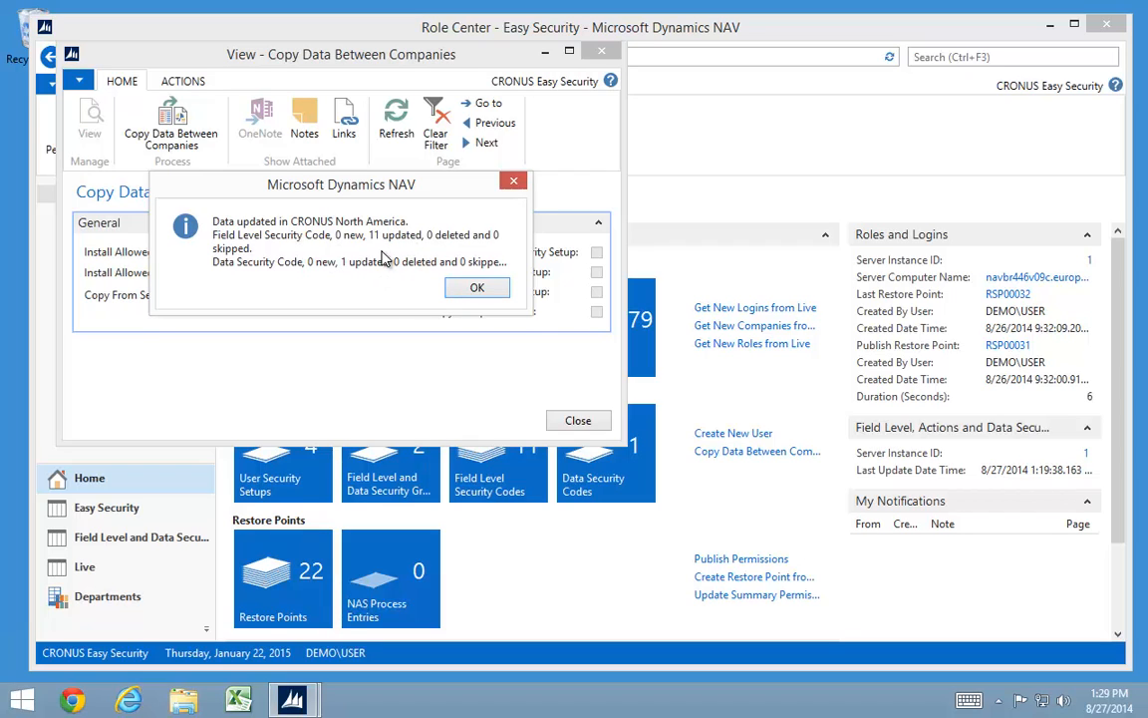
left_click(485, 287)
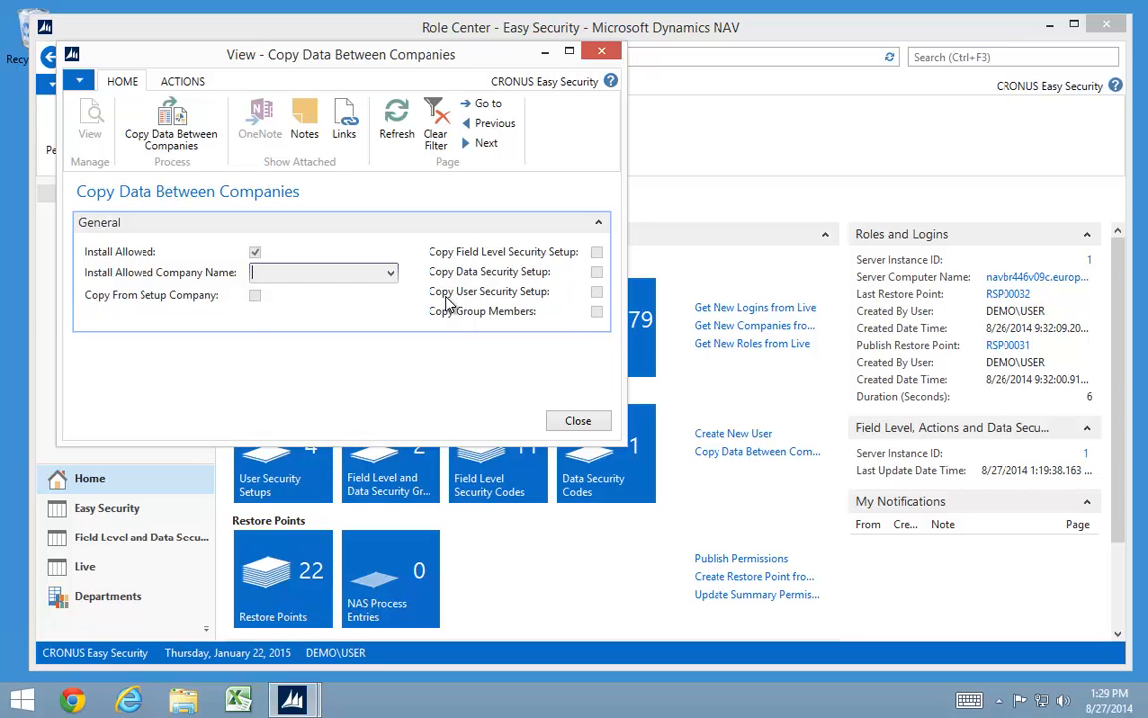
key("Escape")
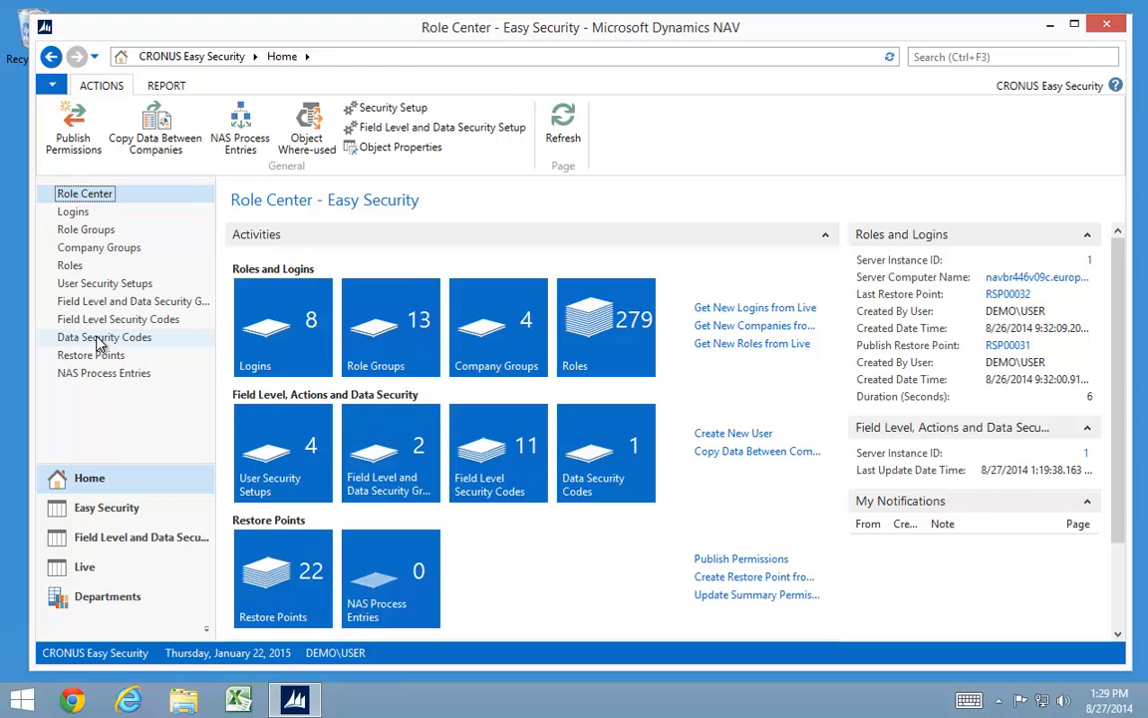
Step: Display the Data Security Codes list, and switch to the Microsoft Dynamics NAV Development Environment
left_click(106, 339)
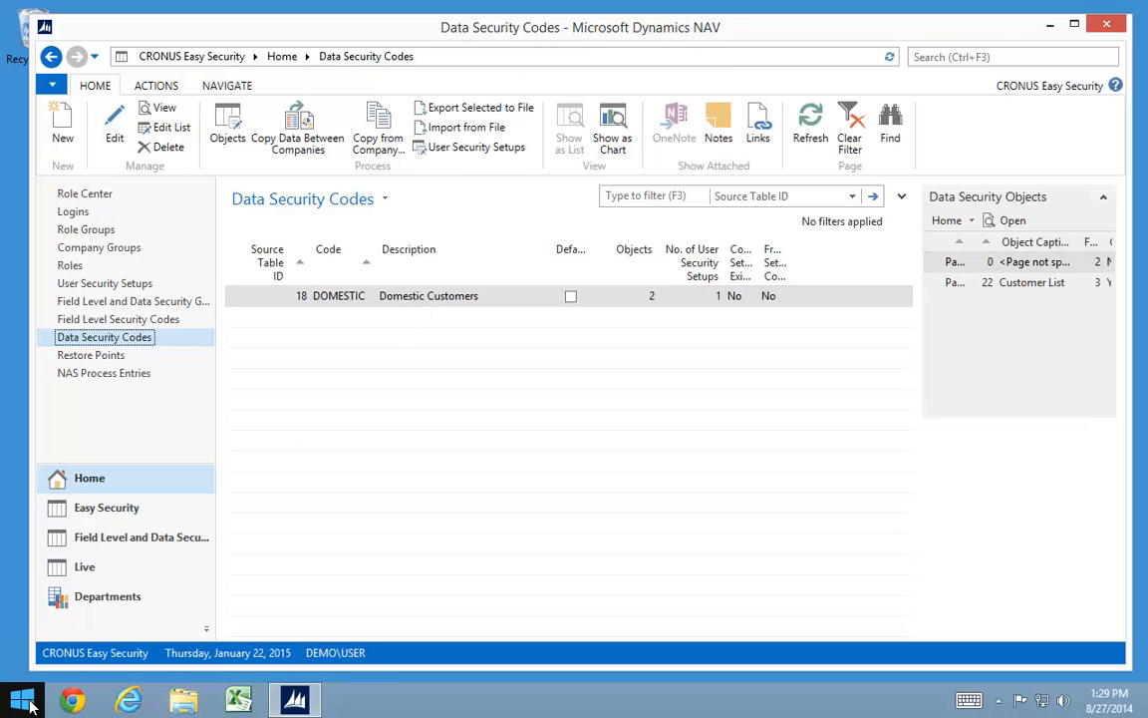
left_click(70, 698)
key("super")
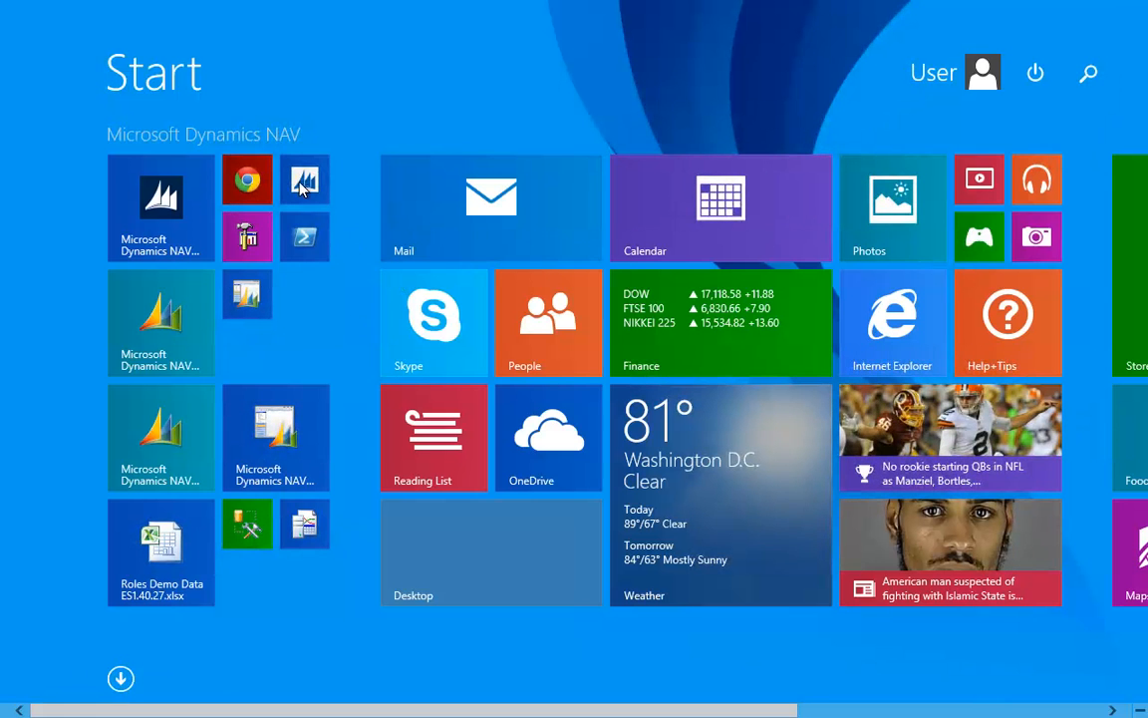
left_click(304, 182)
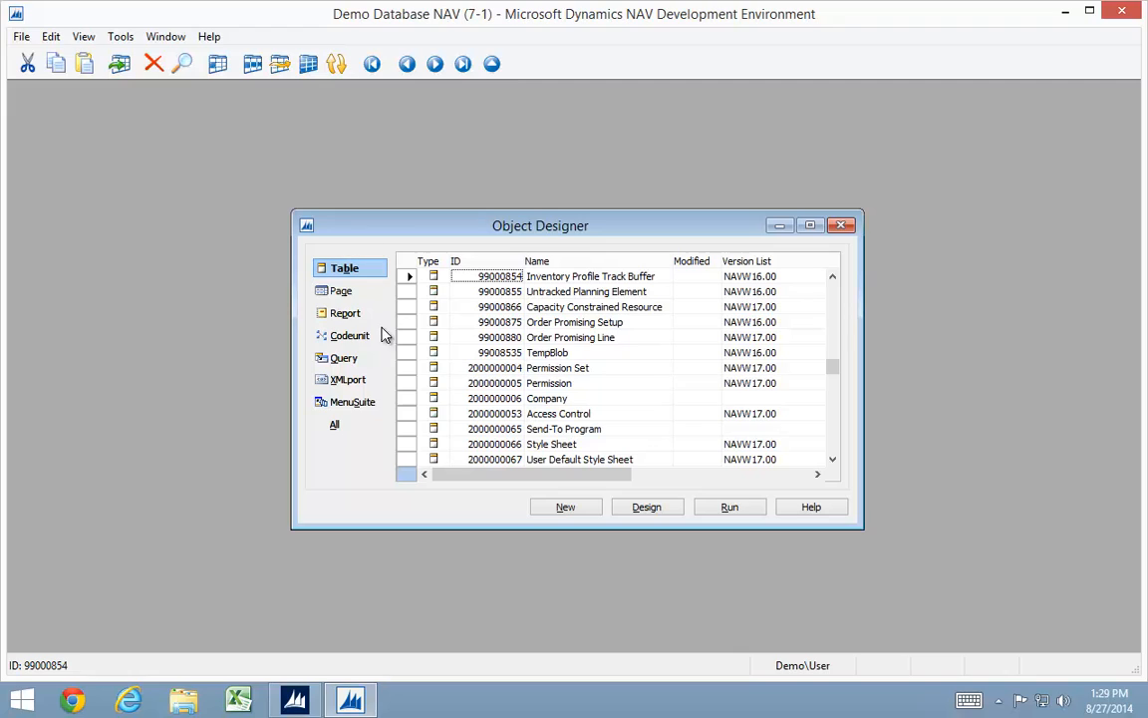
Step: Find codeunit 14123806, ES Dynamic Filter Management, in the Object Designer
left_click(350, 336)
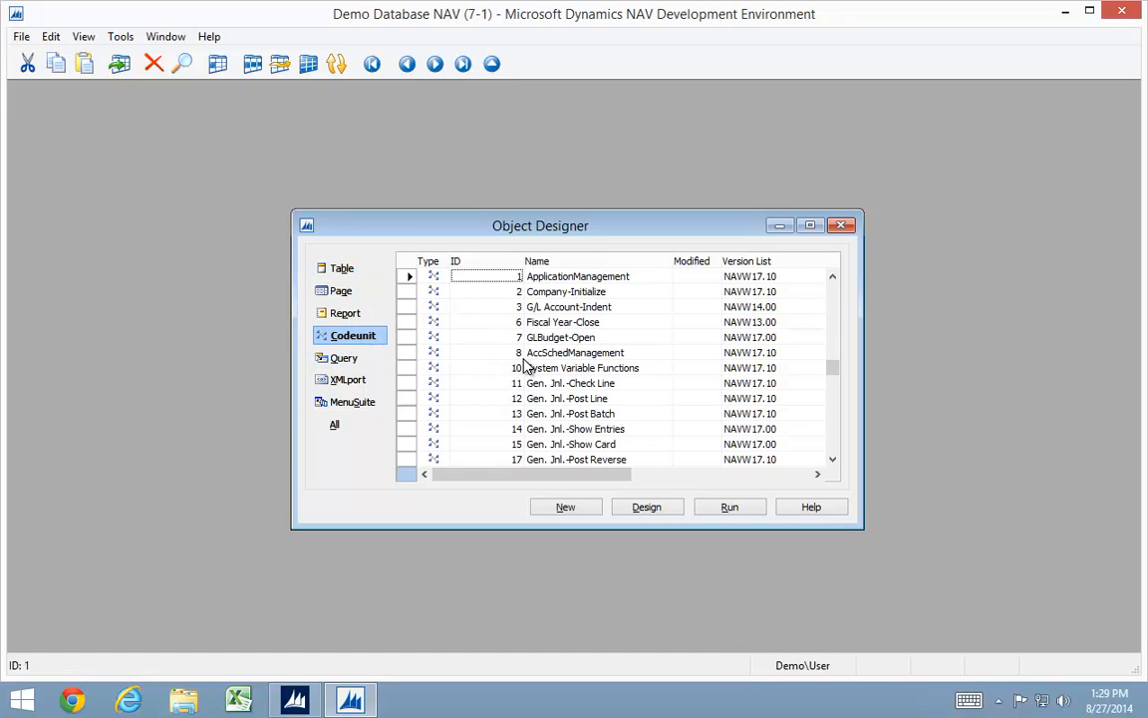
key("ctrl+f")
type("14123")
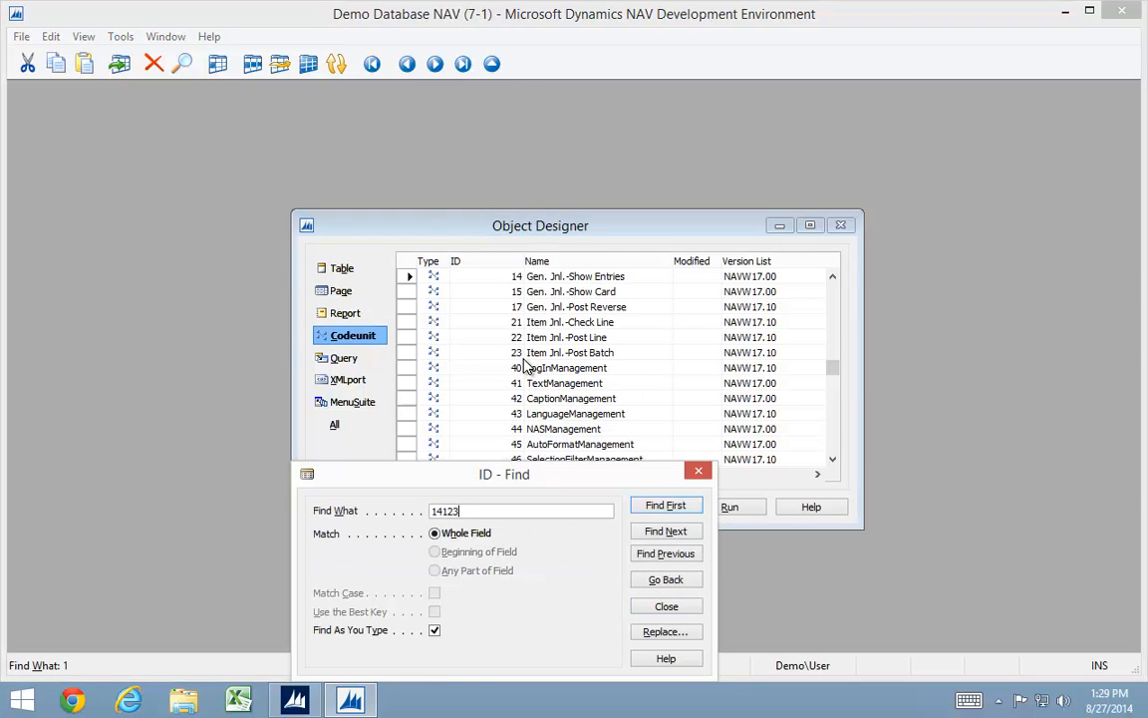
type("806")
key("Return")
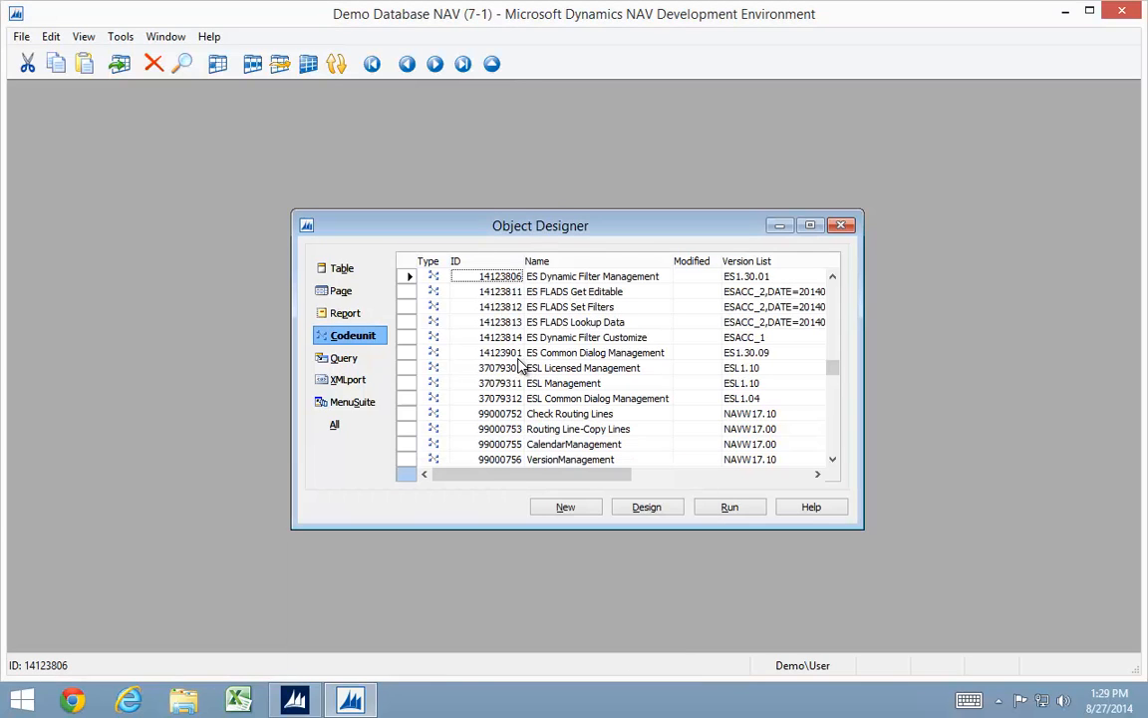
key("Up")
key("Up")
key("Up")
key("Down")
key("Down")
key("Down")
key("Down")
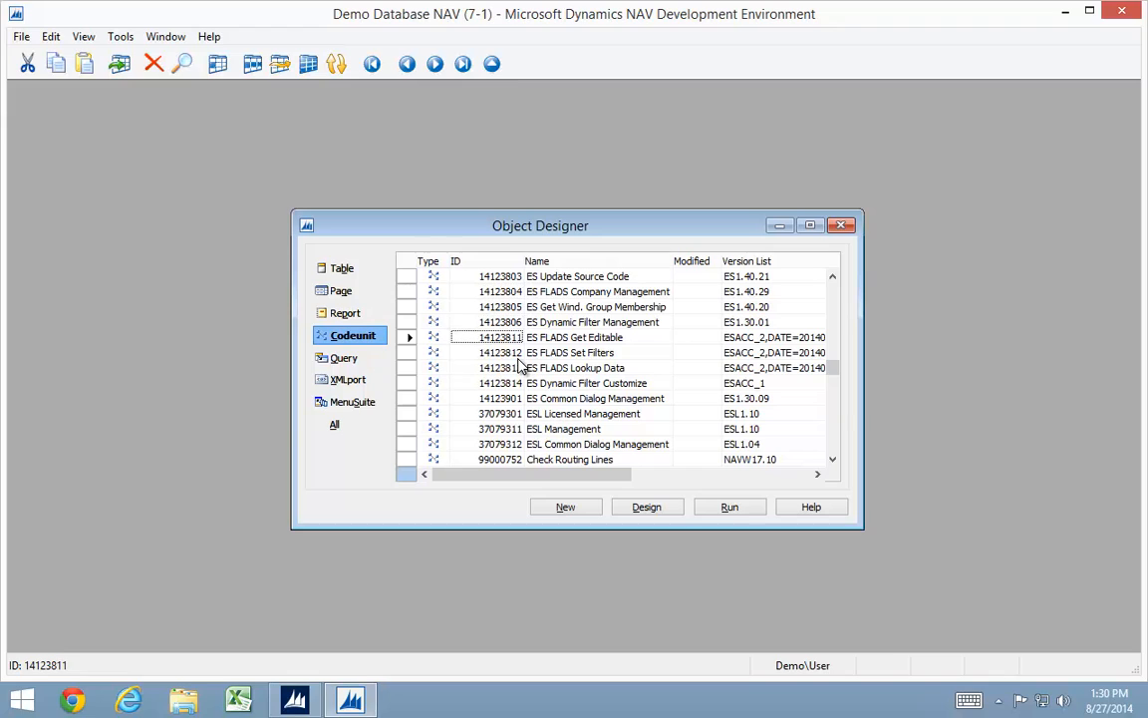
key("Up")
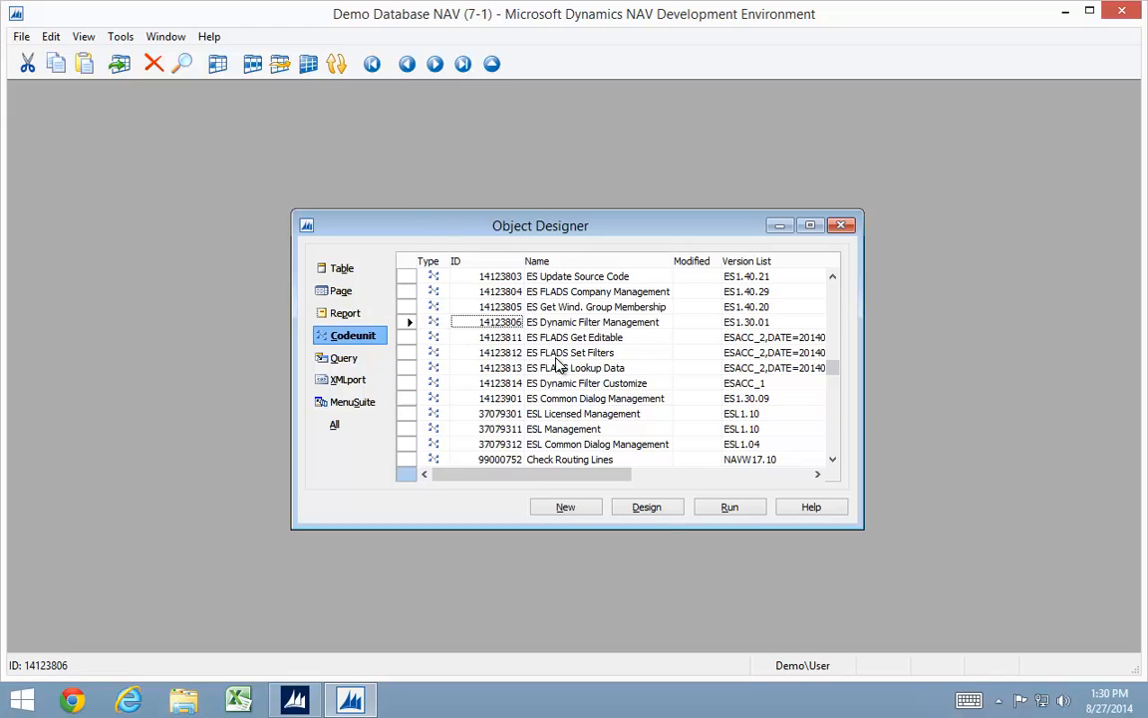
Step: Change the license to the Nav 2013 No Insert license file and reopen Demo Database NAV (7-1)
key("alt+t")
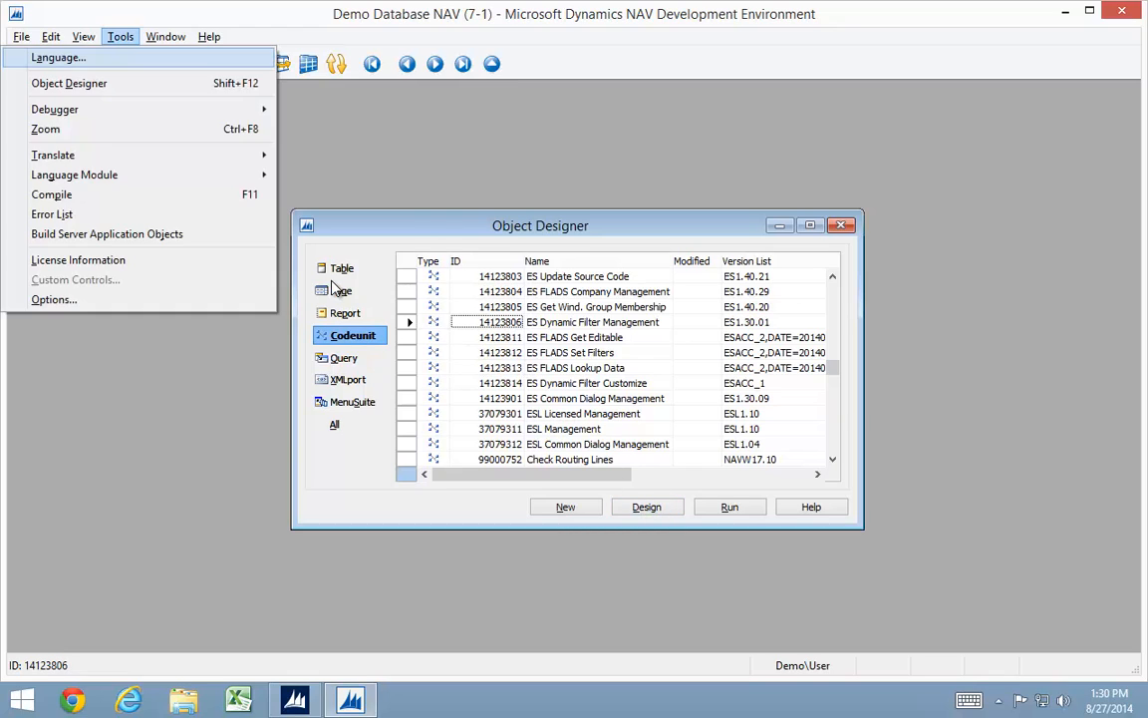
key("Up")
key("Up")
left_click(85, 263)
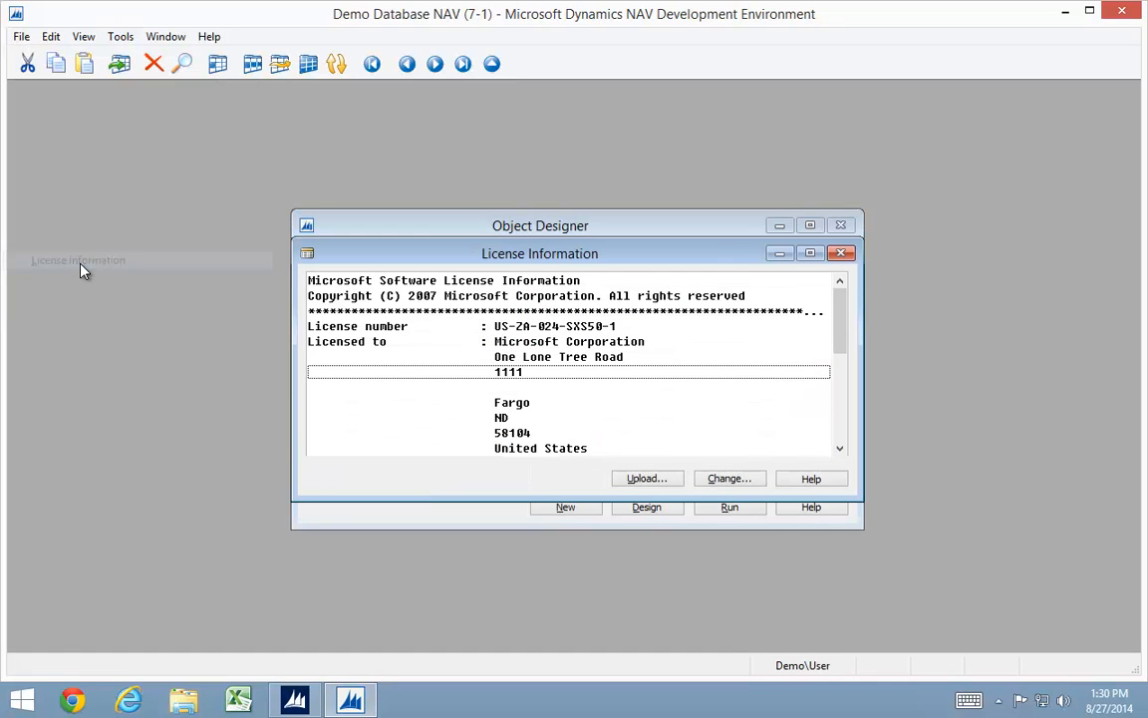
left_click(730, 480)
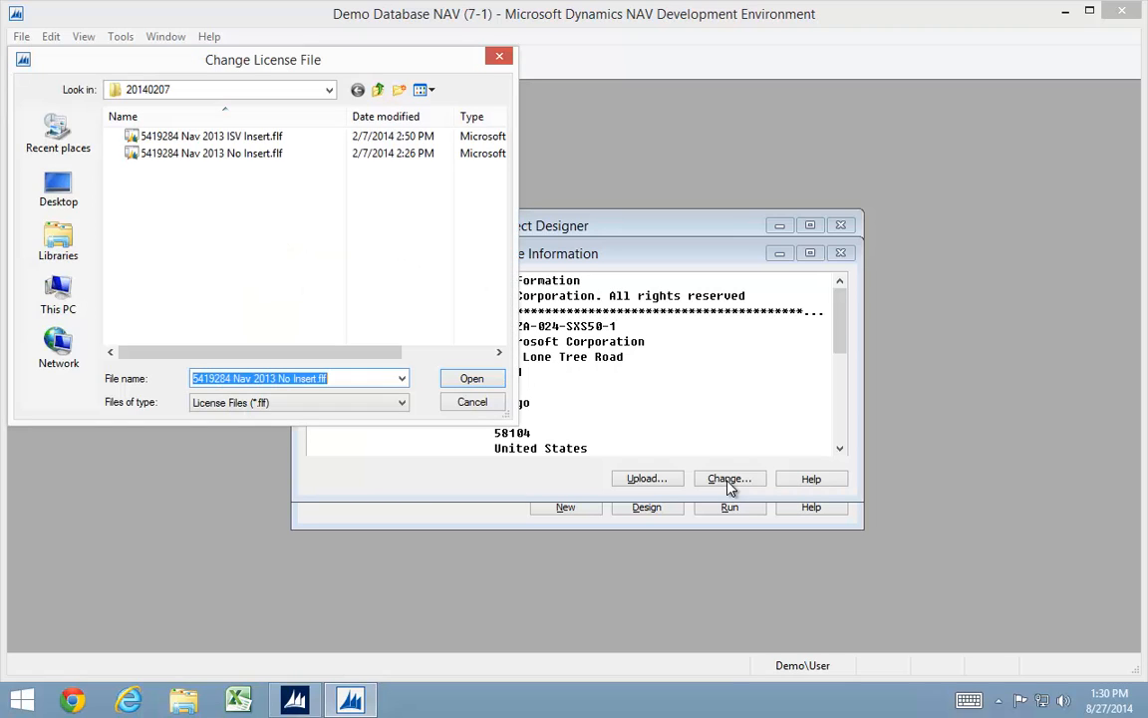
left_click(474, 385)
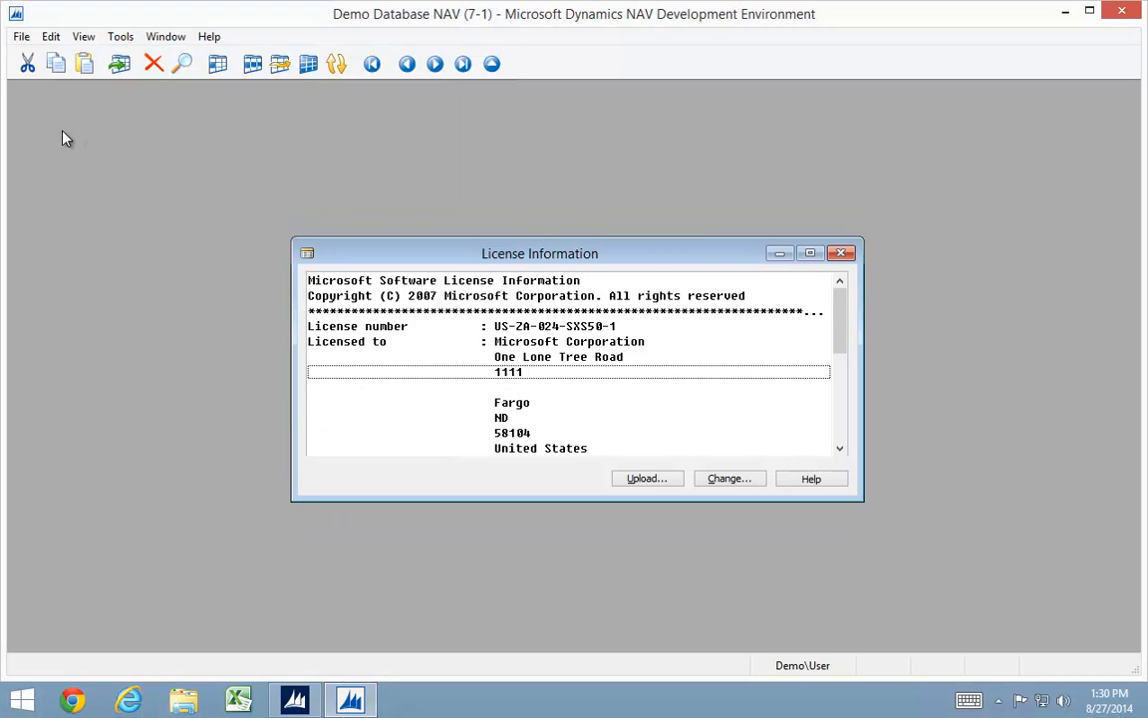
left_click(20, 38)
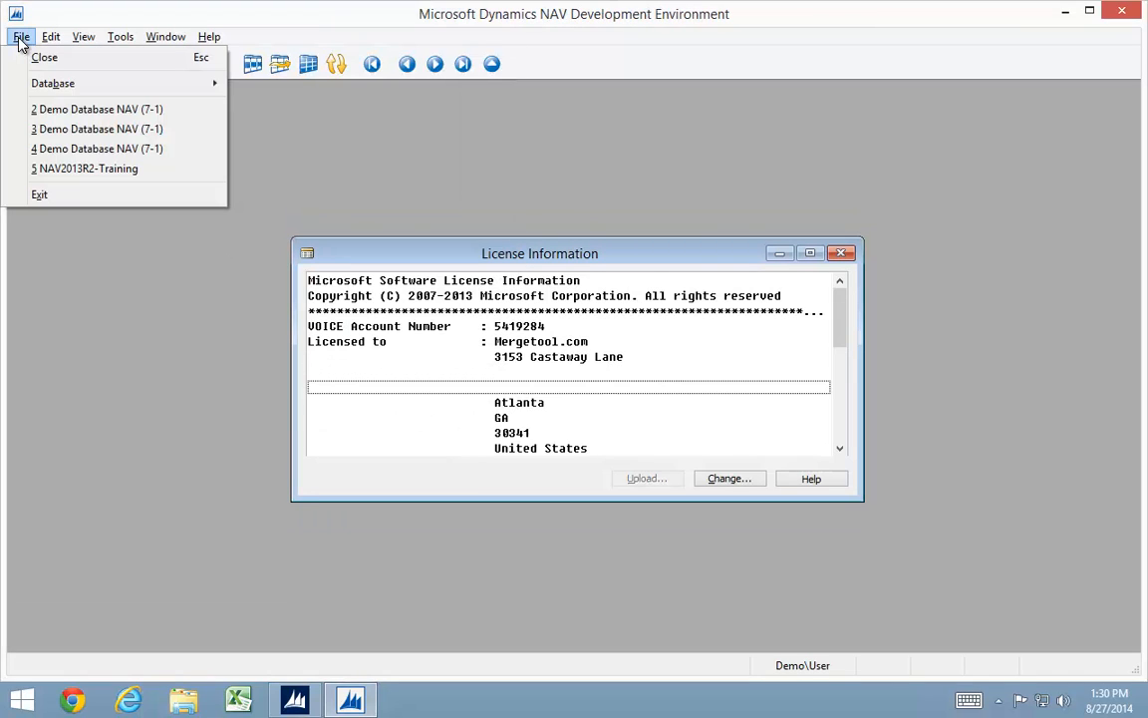
left_click(77, 112)
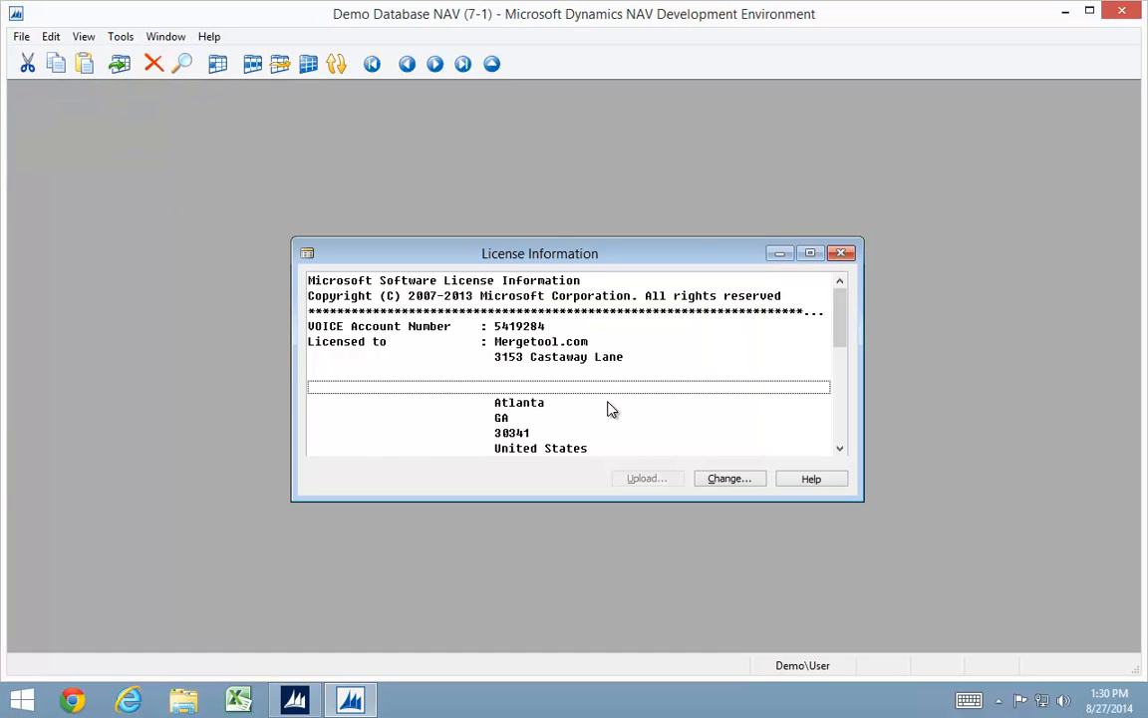
Step: Examine how CalculateFilter handles each calculation code in the ES Dynamic Filter Management codeunit's source, and close the codeunit
key("shift+F12")
key("alt+d")
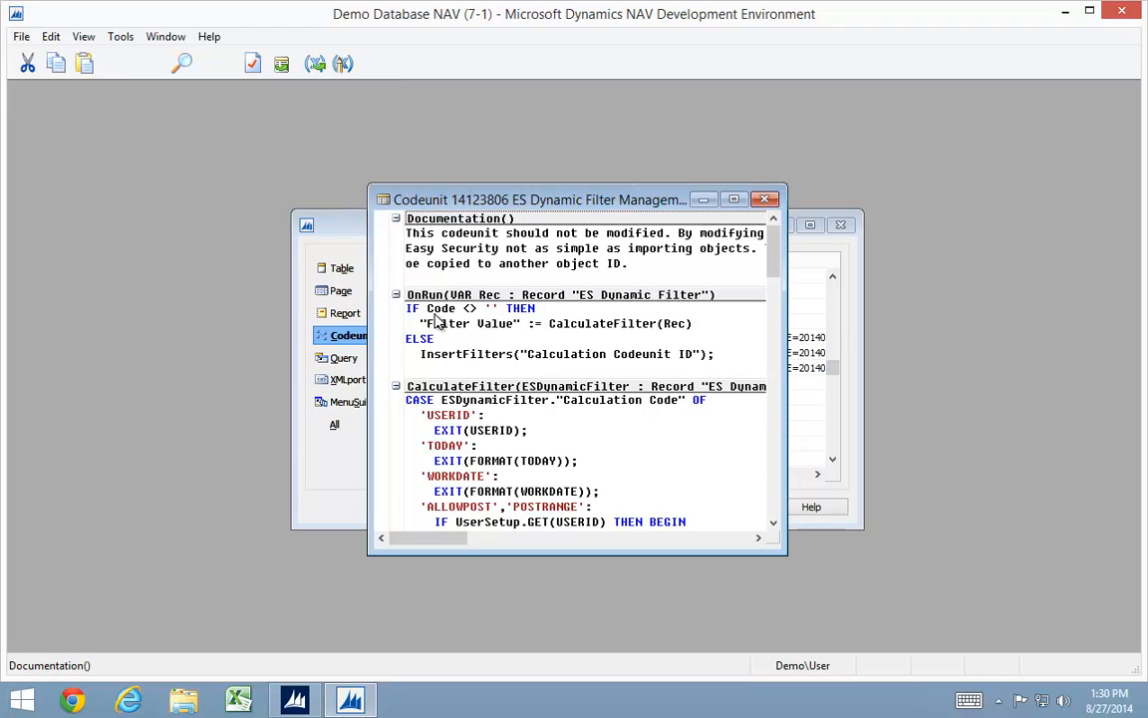
left_click(454, 428)
key("Down")
key("Down")
key("Down")
key("Down")
key("Down")
key("Down")
key("Down")
key("Down")
key("Down")
key("Down")
key("Down")
key("Down")
key("Down")
key("Down")
key("Down")
key("Down")
key("Down")
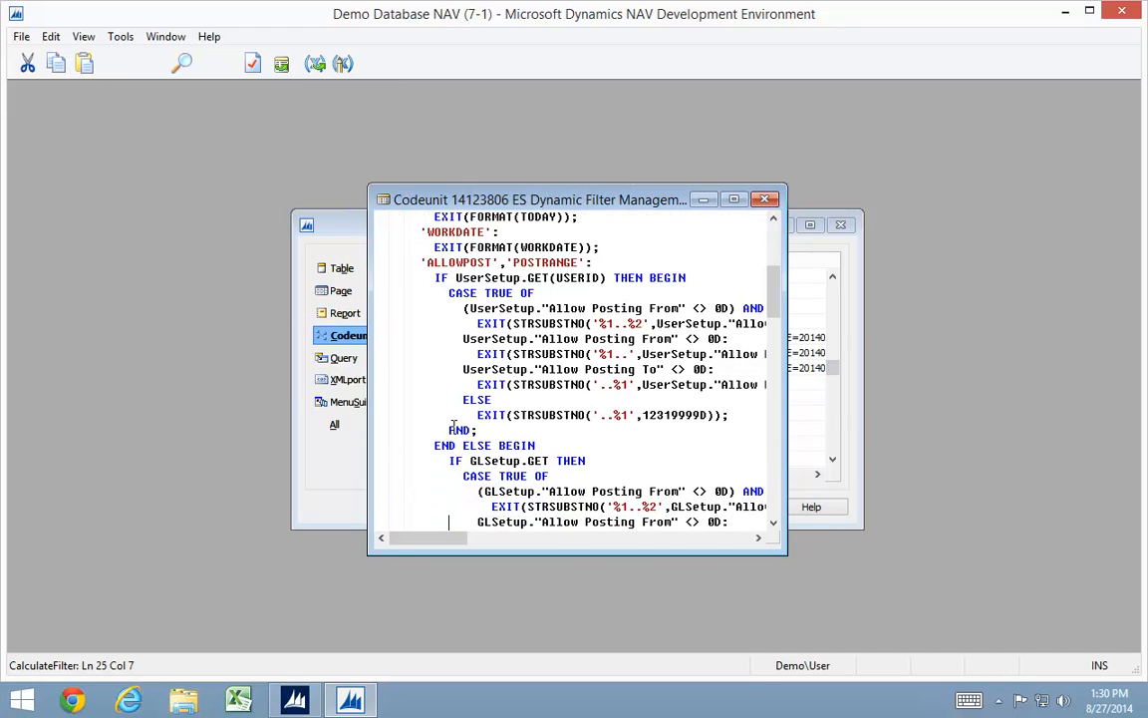
key("Down")
key("Down")
key("Down")
key("Down")
key("Down")
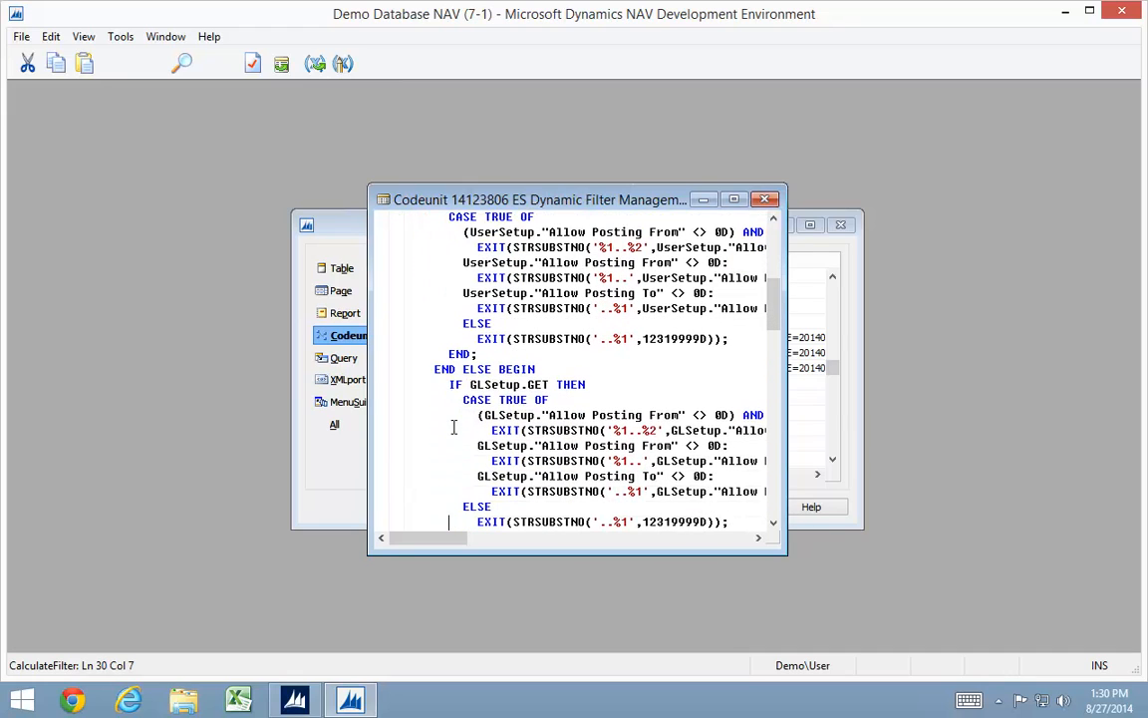
key("Up")
key("Up")
key("Up")
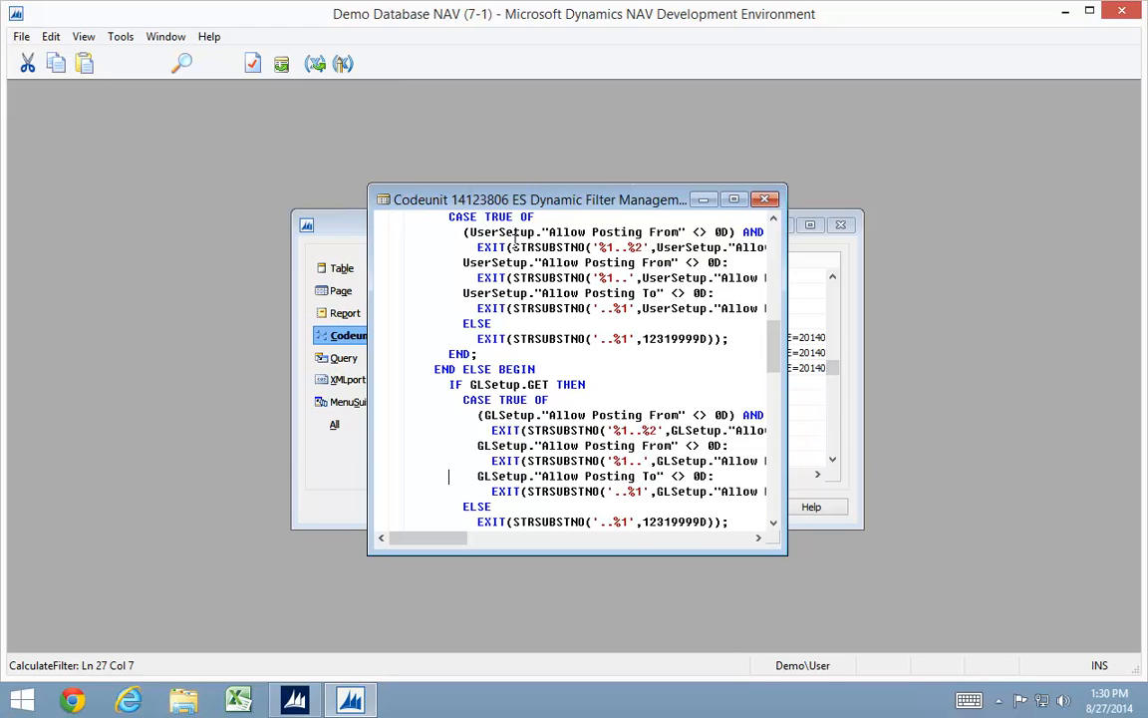
key("Down")
key("Down")
key("Down")
key("Down")
key("Down")
key("Down")
key("Down")
key("Down")
key("Down")
key("Down")
key("Down")
key("Down")
key("Down")
key("Down")
key("Down")
key("Down")
key("Down")
key("Down")
key("Down")
key("Down")
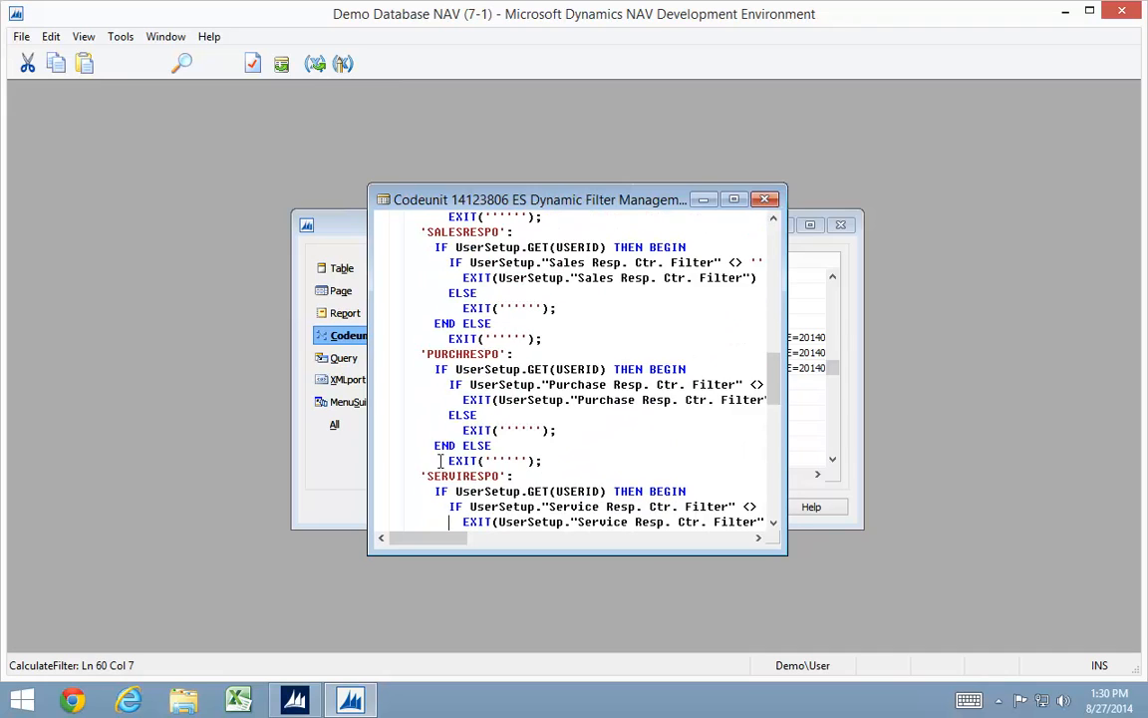
key("Escape")
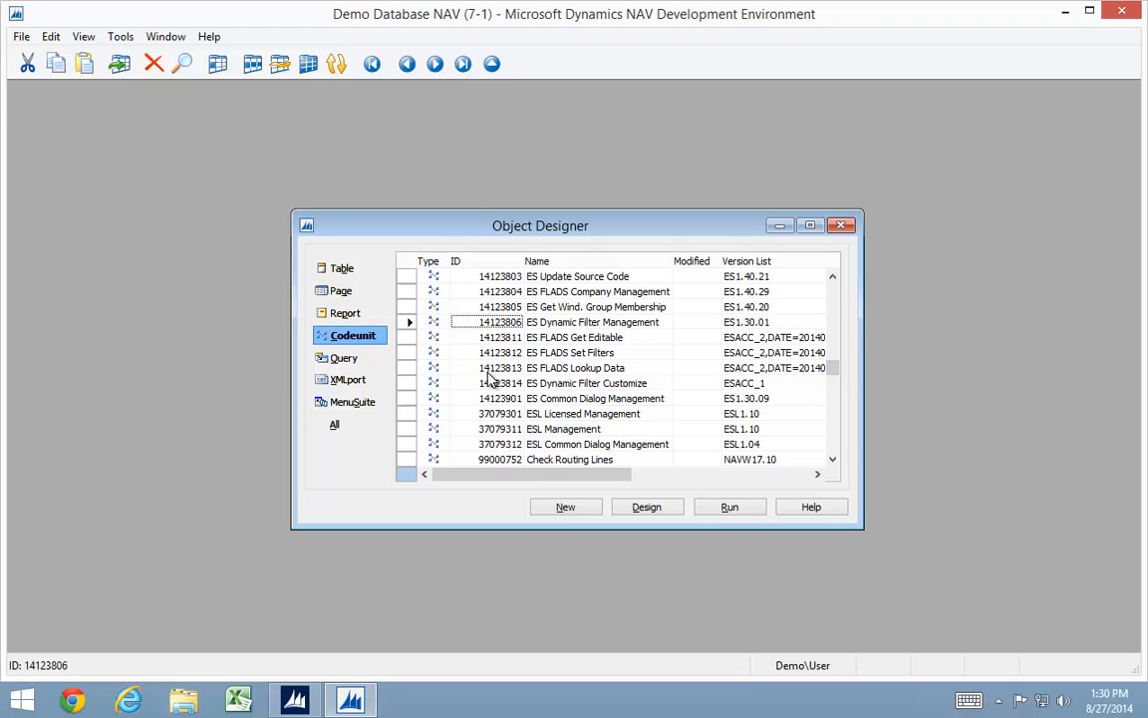
Step: Open codeunit 14123814, ES Dynamic Filter Customize, in design mode to view its code
left_click(523, 383)
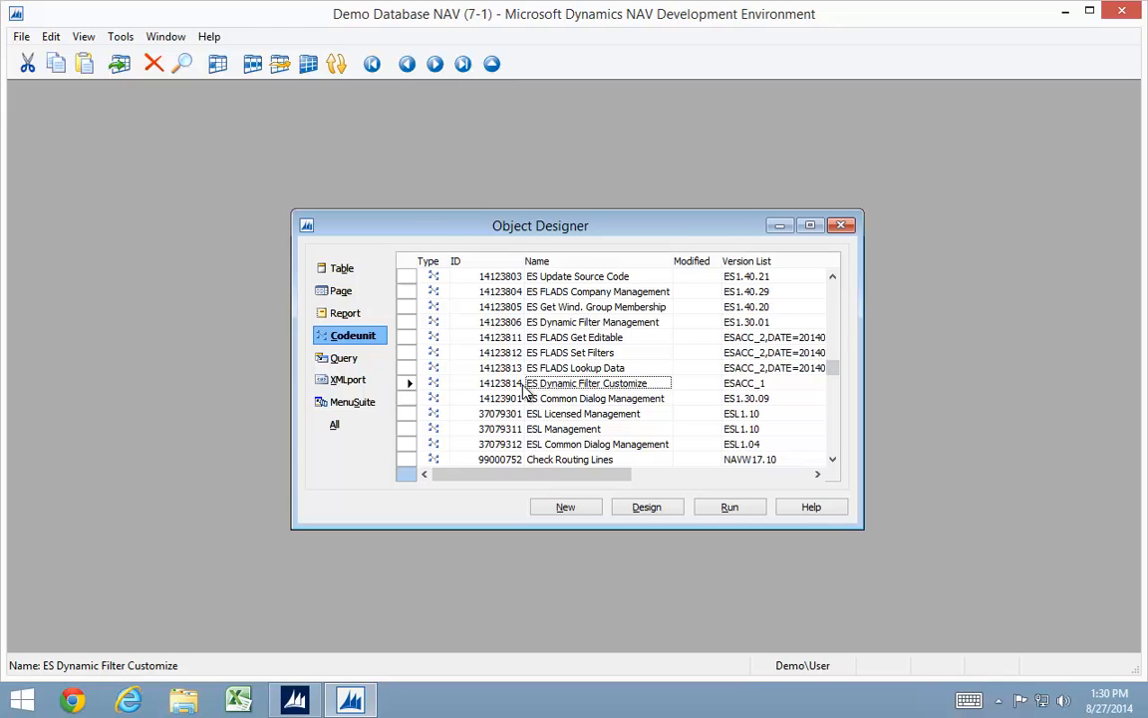
left_click(649, 508)
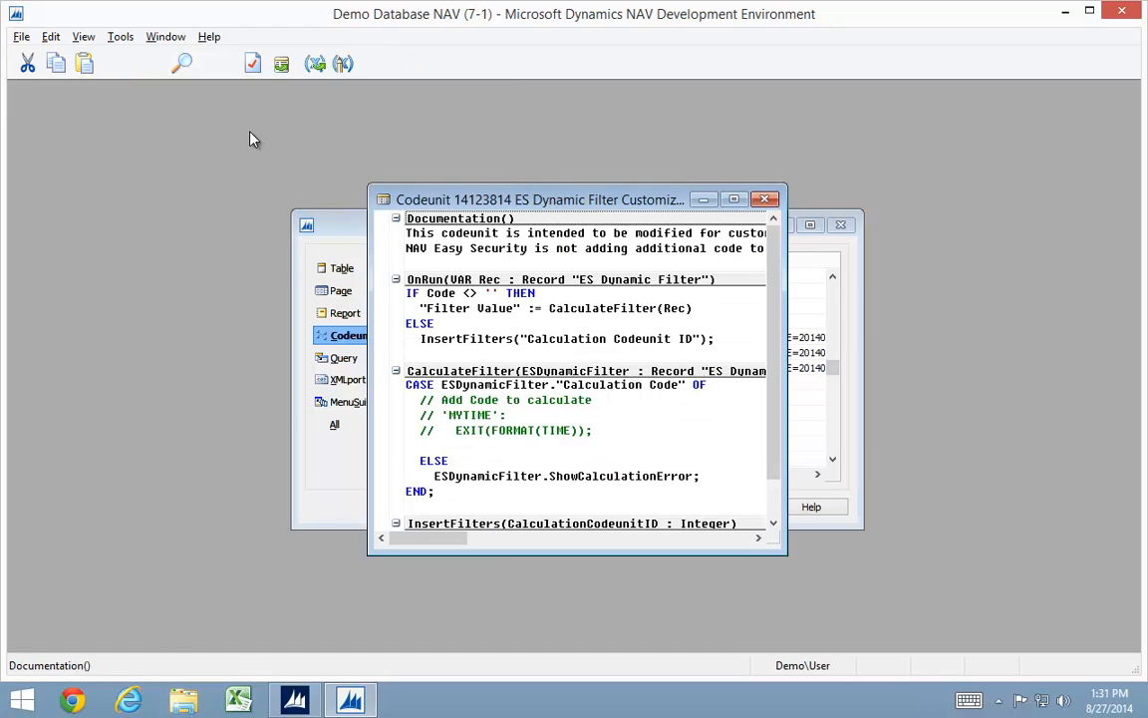
Step: Set the codeunit's ID property to 50000 and its name to My Dynamic Filter Customize
left_click(84, 38)
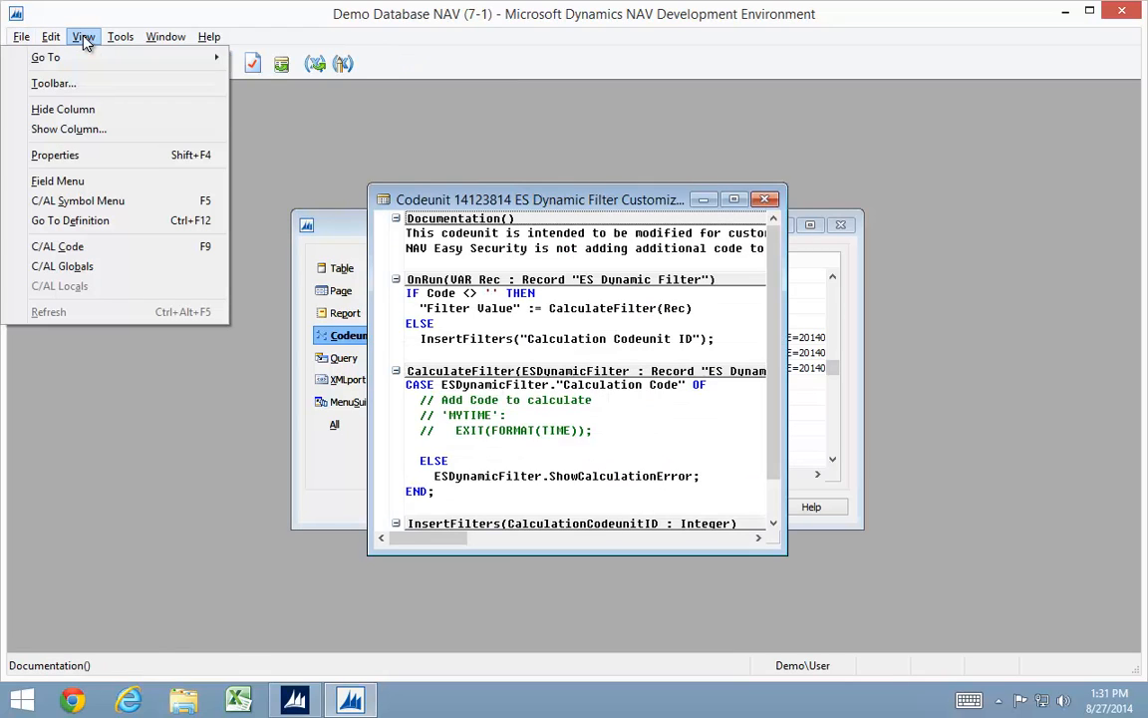
left_click(72, 158)
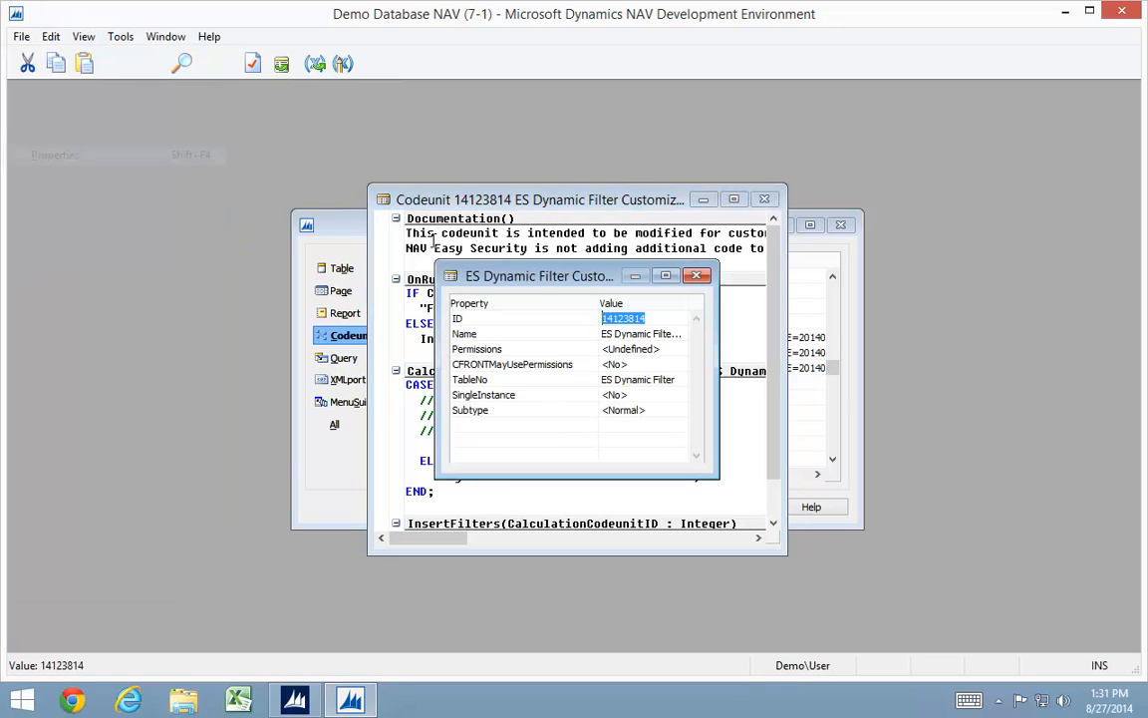
type("50000")
left_click(673, 335)
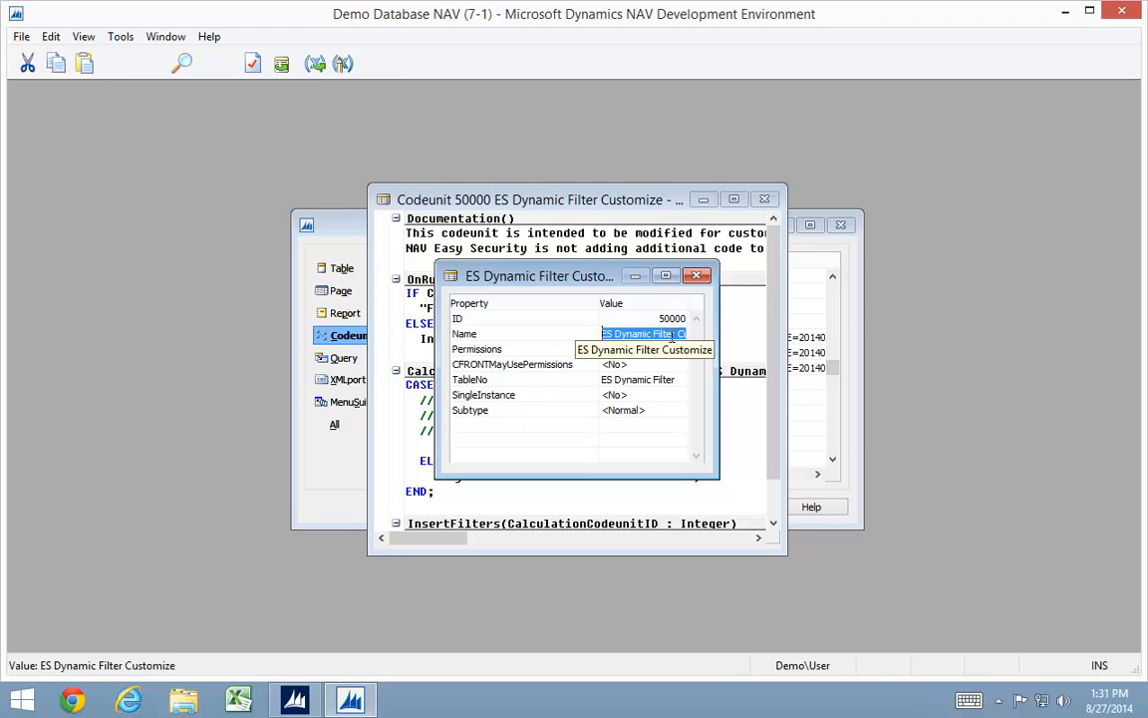
key("shift+Right")
key("shift+Right")
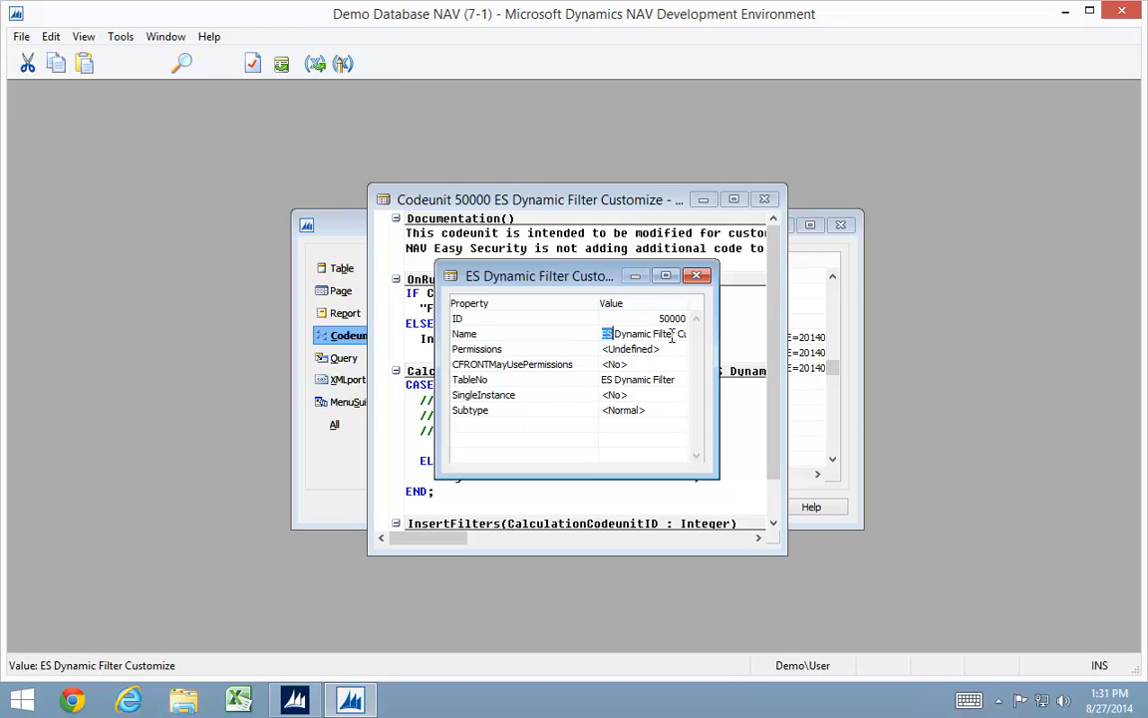
type("My")
key("Return")
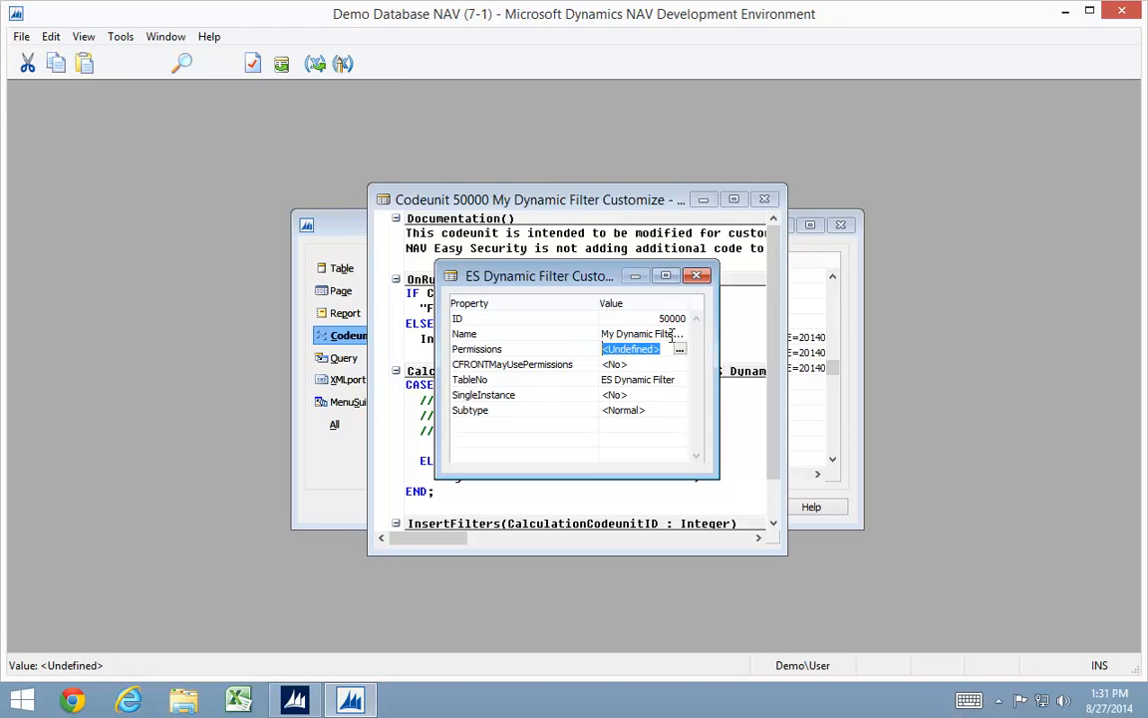
key("Up")
key("Up")
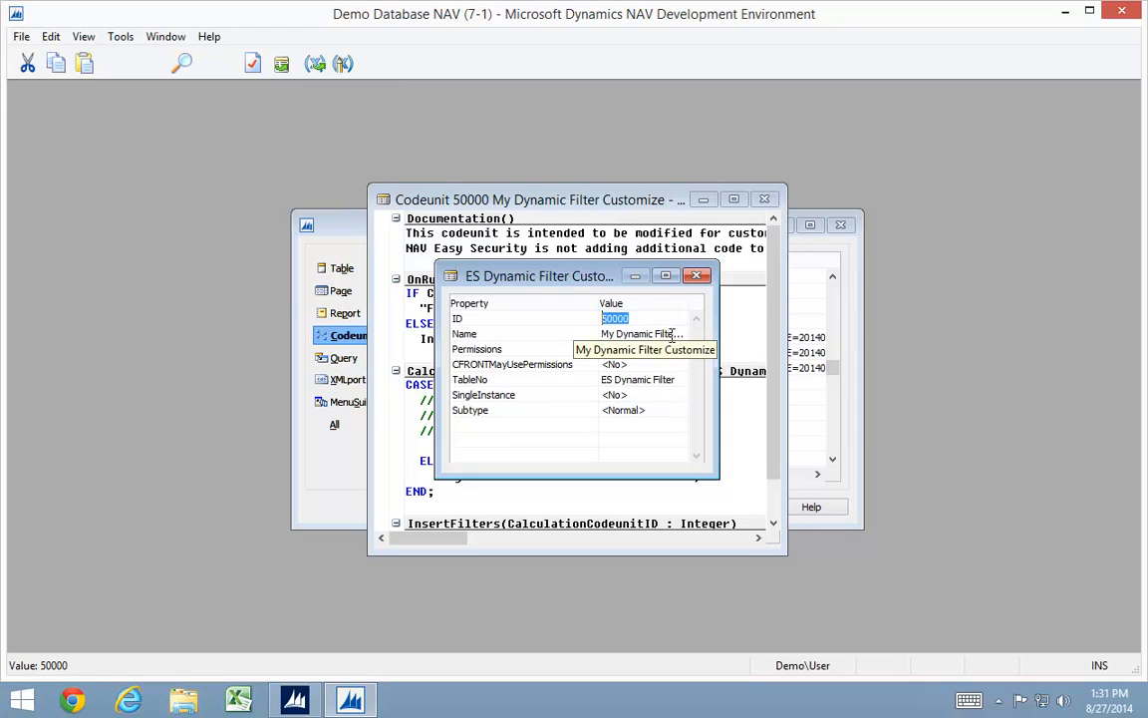
key("Down")
key("Down")
key("Down")
key("Escape")
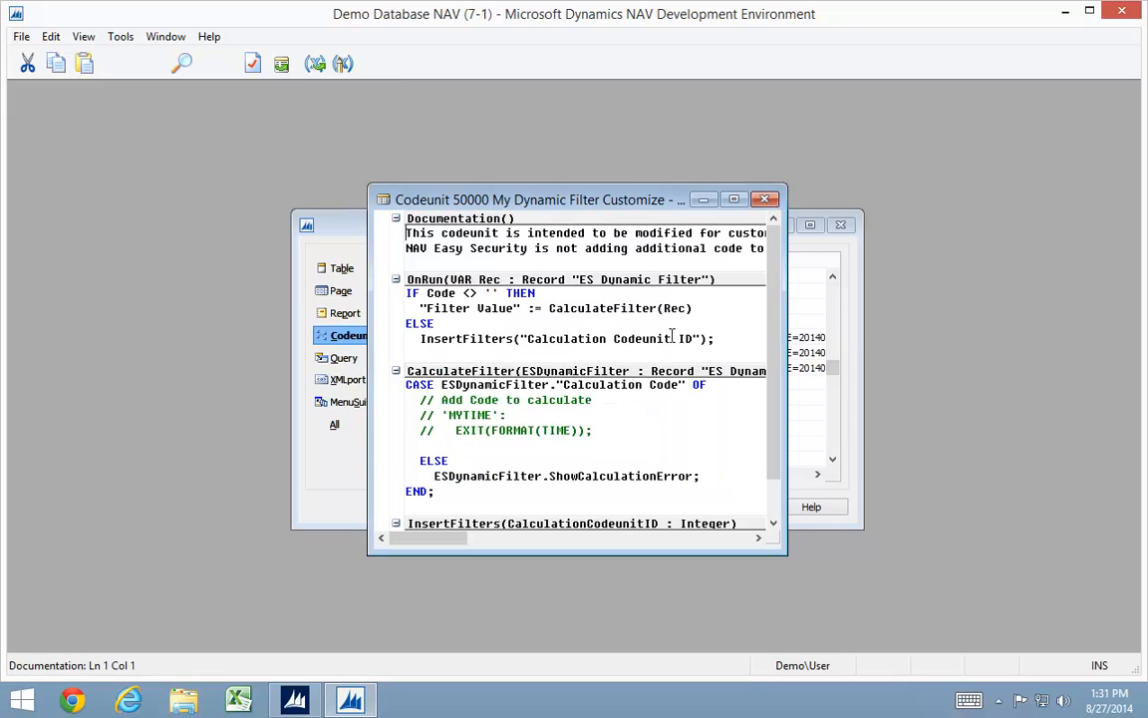
Step: Uncomment the 'MYTIME' case and its EXIT(FORMAT(TIME)) line in the CalculateFilter function
key("Down")
key("Down")
key("Down")
key("Down")
key("Down")
key("Down")
key("Down")
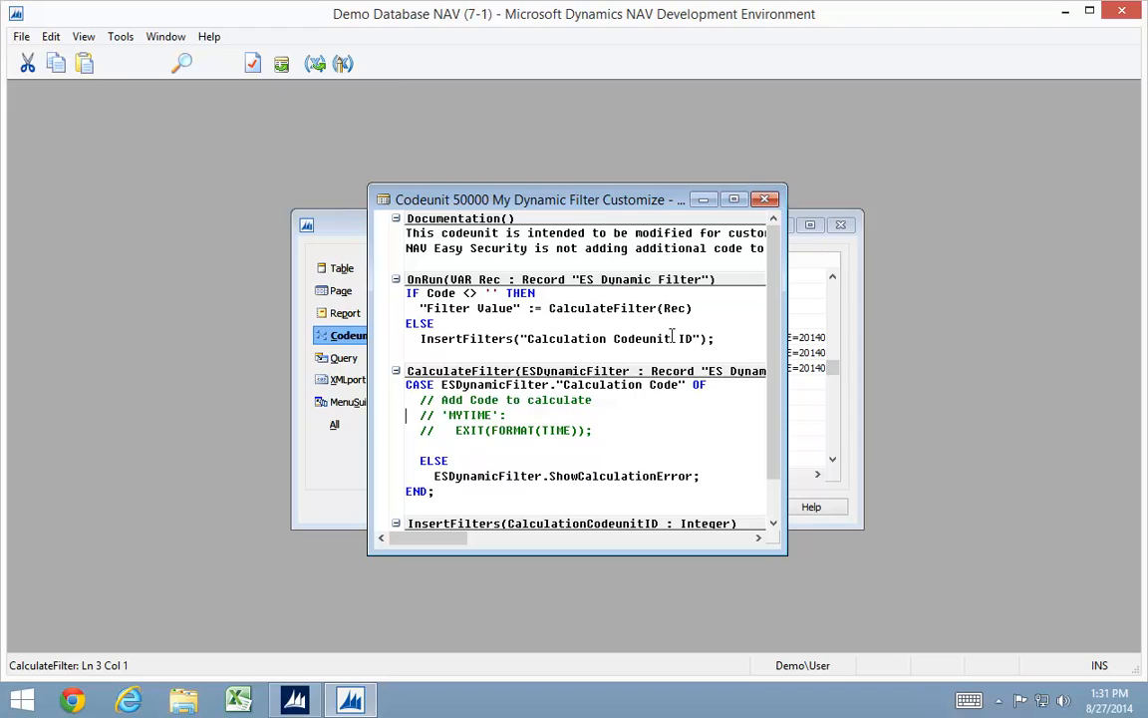
key("Delete")
key("Delete")
key("Delete")
key("Delete")
key("Delete")
key("Delete")
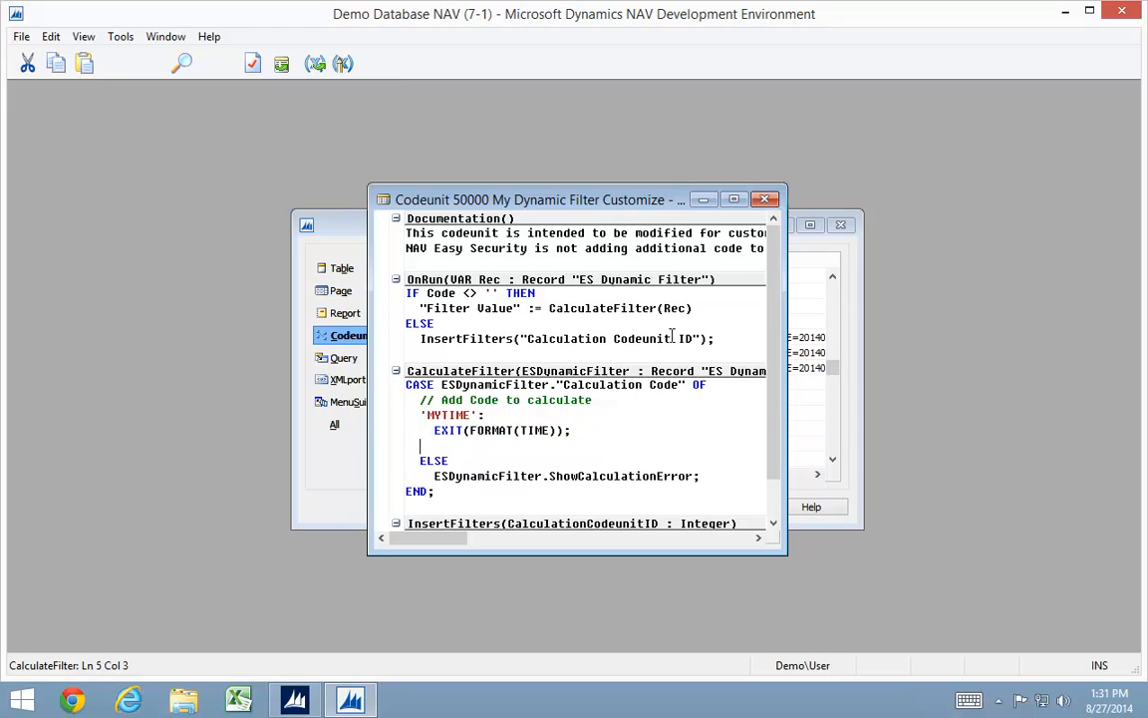
Step: Uncomment the ESDynamicFilter.InsertDynamicFilter line for 'MYTIME' in the InsertFilters function
key("Down")
key("Down")
key("Down")
key("Down")
key("Down")
key("Down")
key("Down")
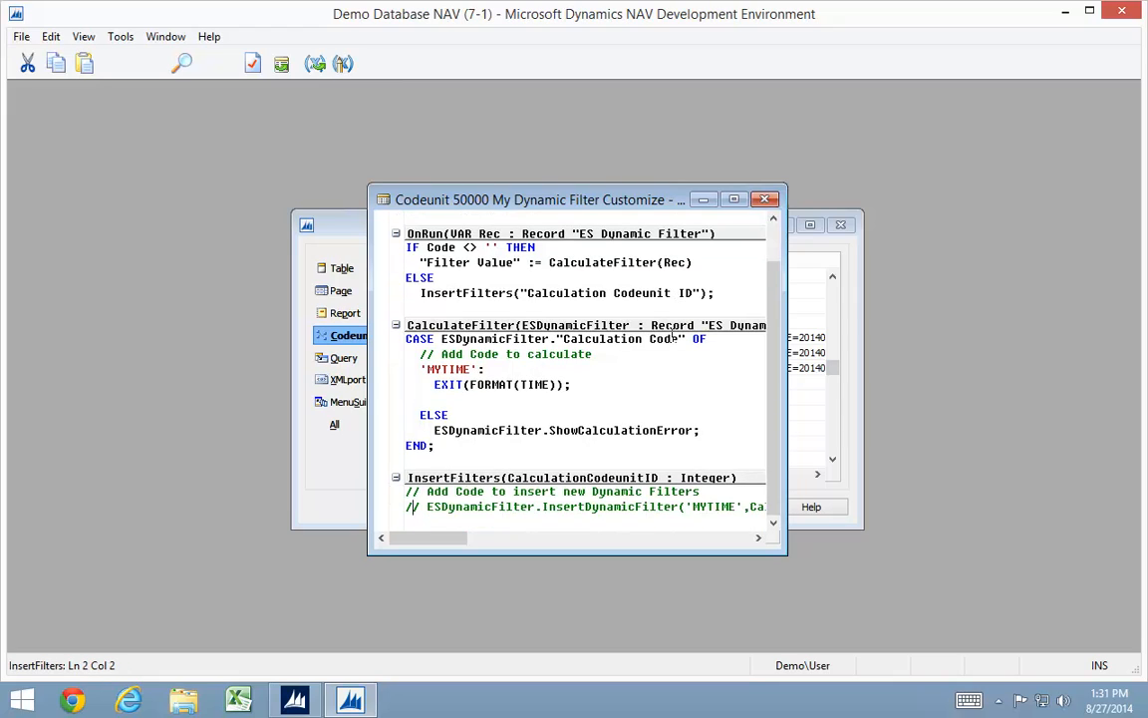
key("Delete")
key("Delete")
key("Delete")
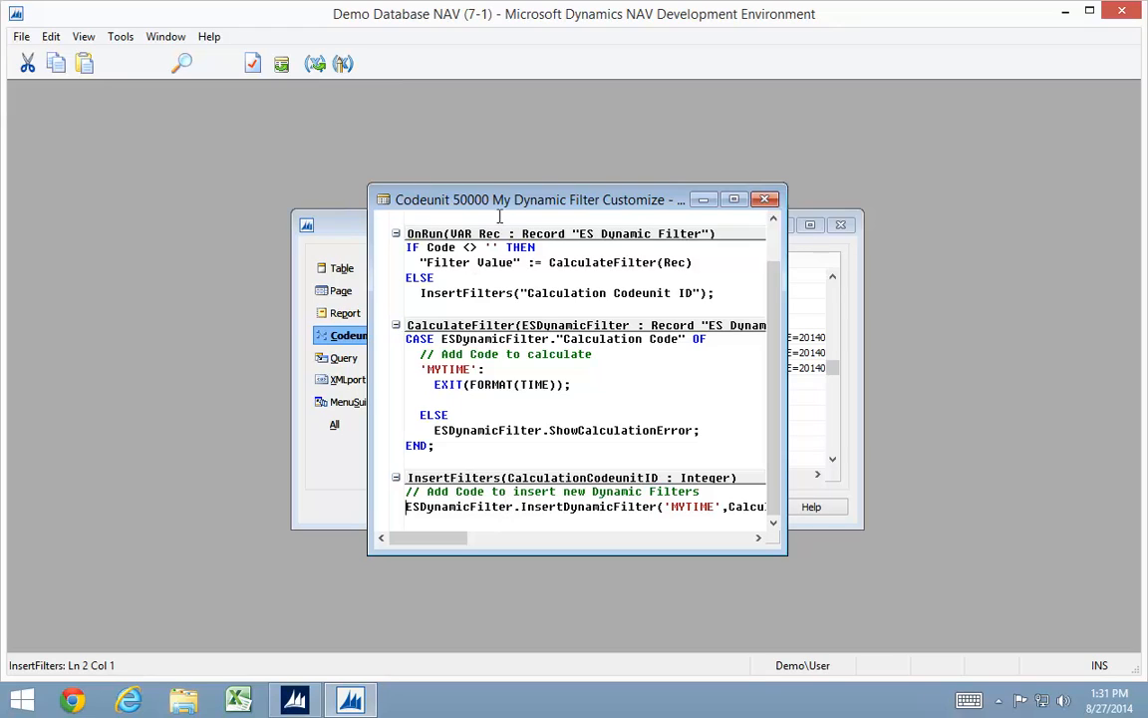
Step: Save and compile the customized codeunit, and locate codeunit 50000 in the Object Designer's codeunit list
left_click(766, 202)
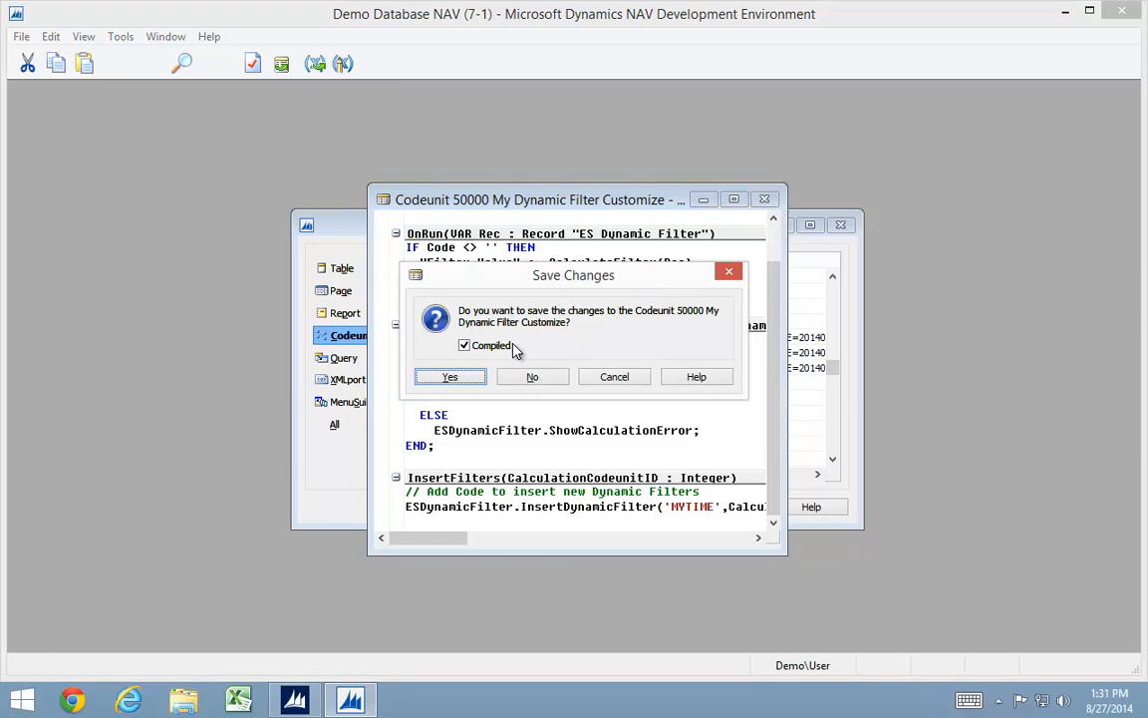
left_click(433, 374)
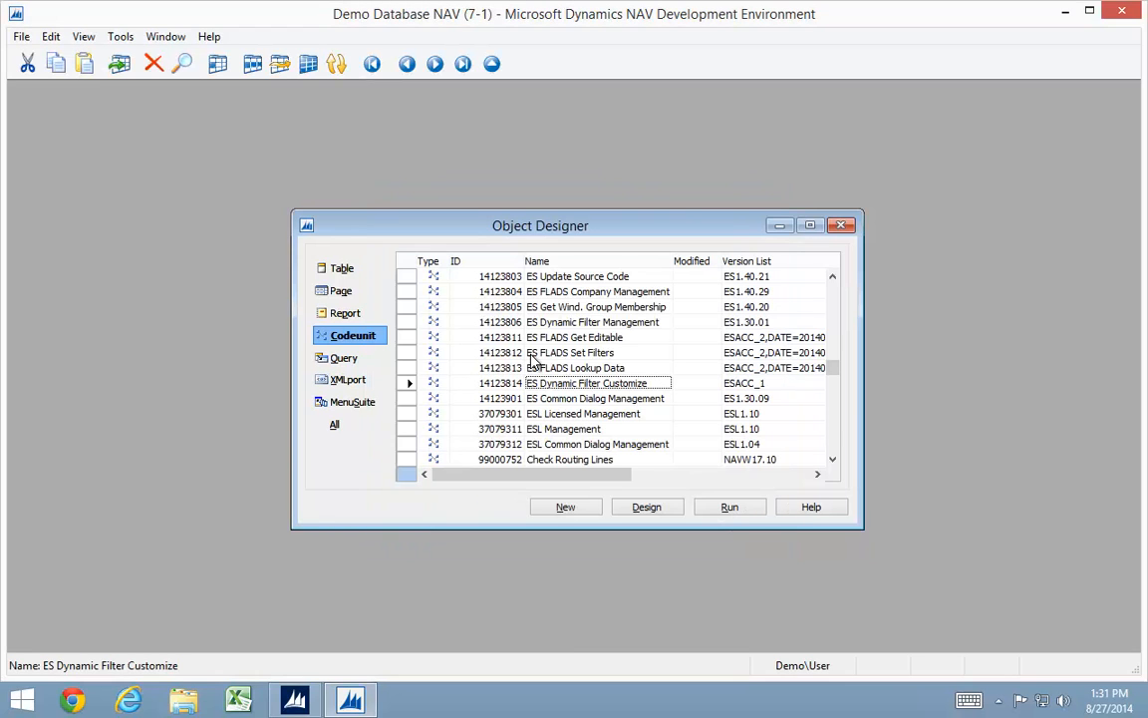
scroll(543, 354, "up", 15)
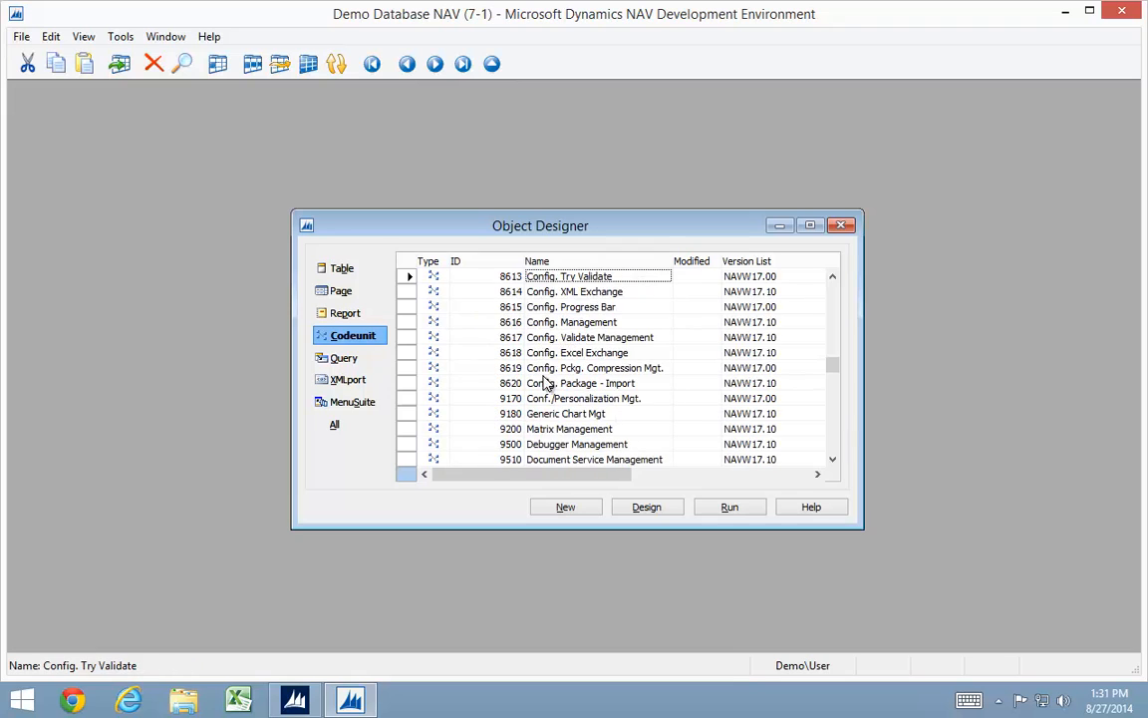
left_click(544, 368)
key("Down")
key("Down")
key("Down")
key("Down")
key("Down")
key("Down")
key("Down")
key("Down")
key("Down")
key("Down")
key("Down")
key("Down")
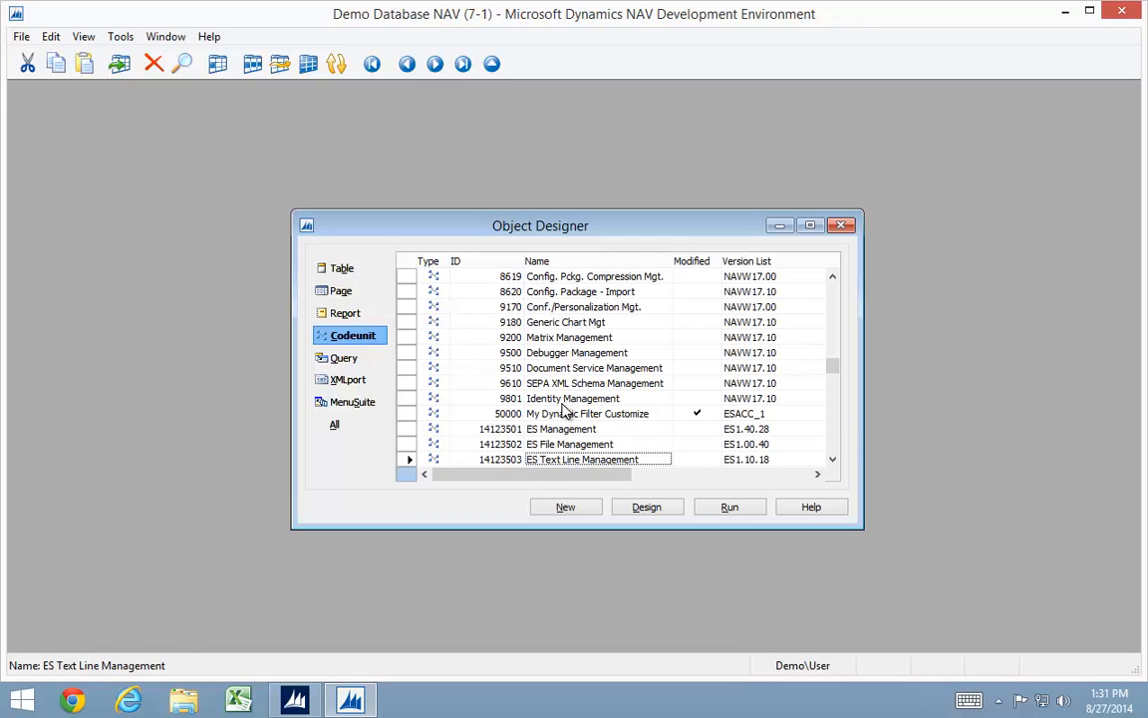
Step: Switch to the Dynamics NAV client and open the Dynamic Filters setup under Easy Security's Field Level and Data Security department
left_click(1063, 18)
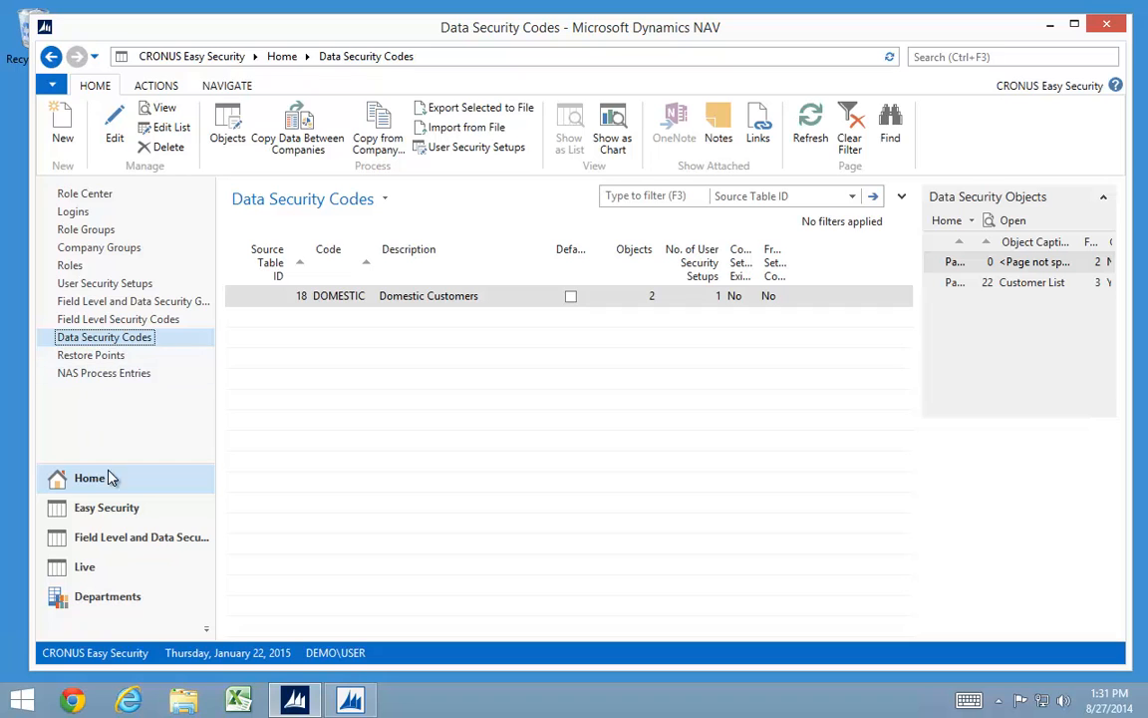
left_click(131, 594)
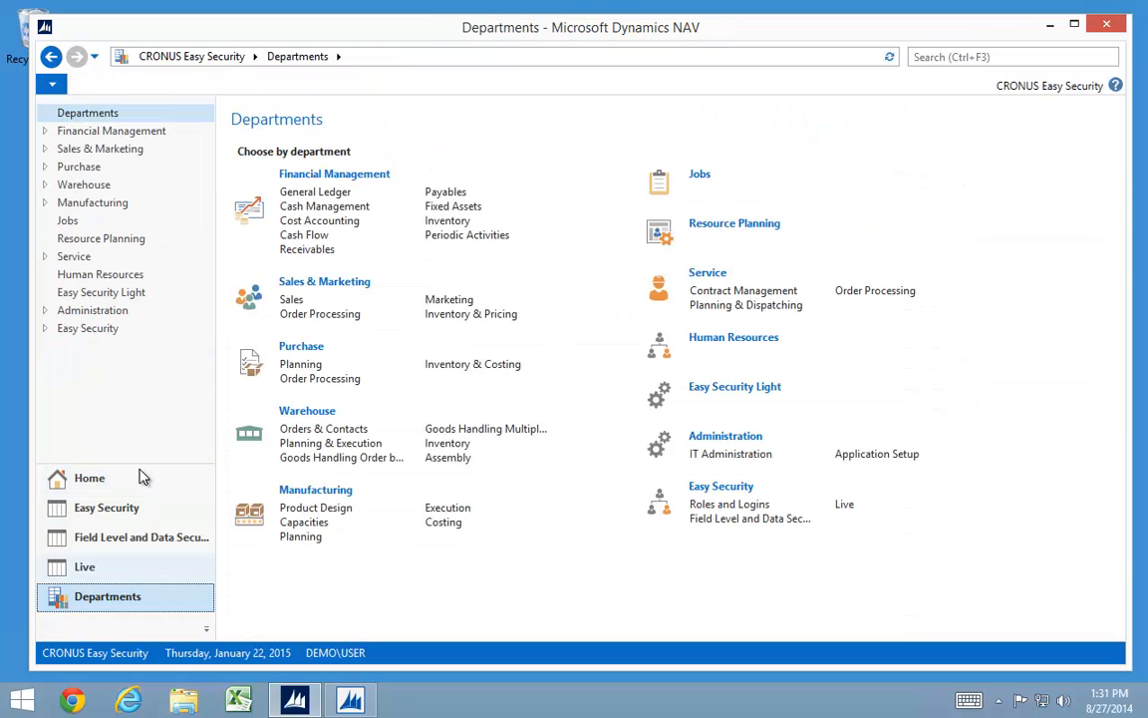
left_click(84, 328)
left_click(108, 365)
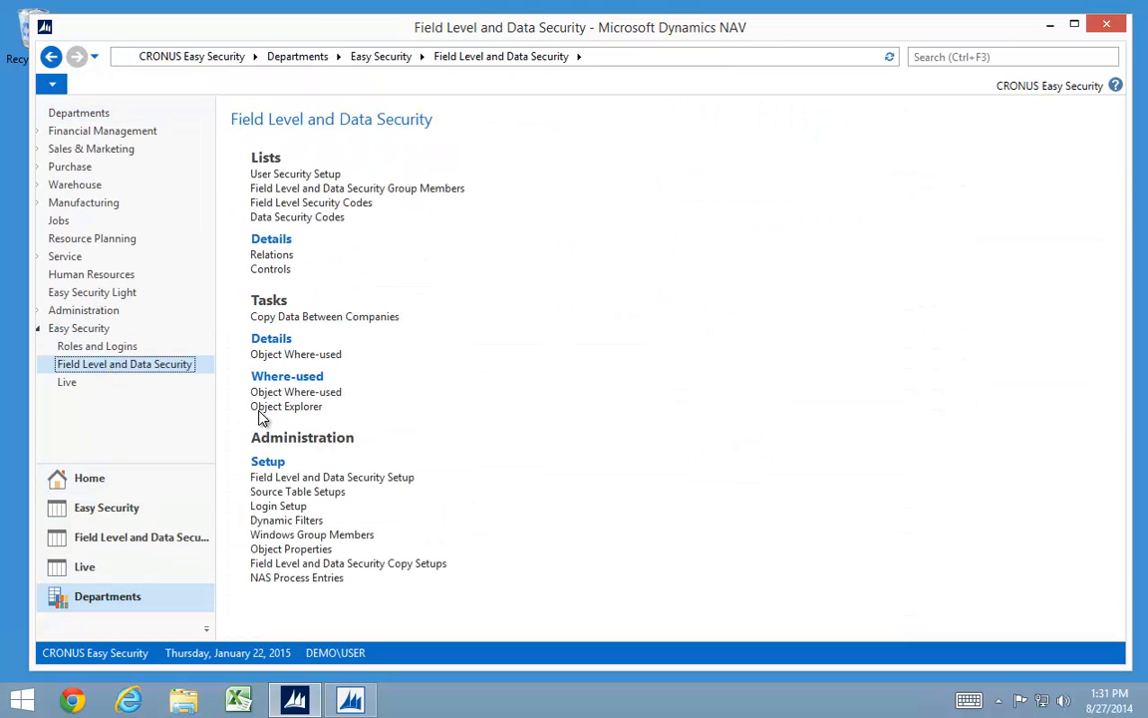
left_click(282, 520)
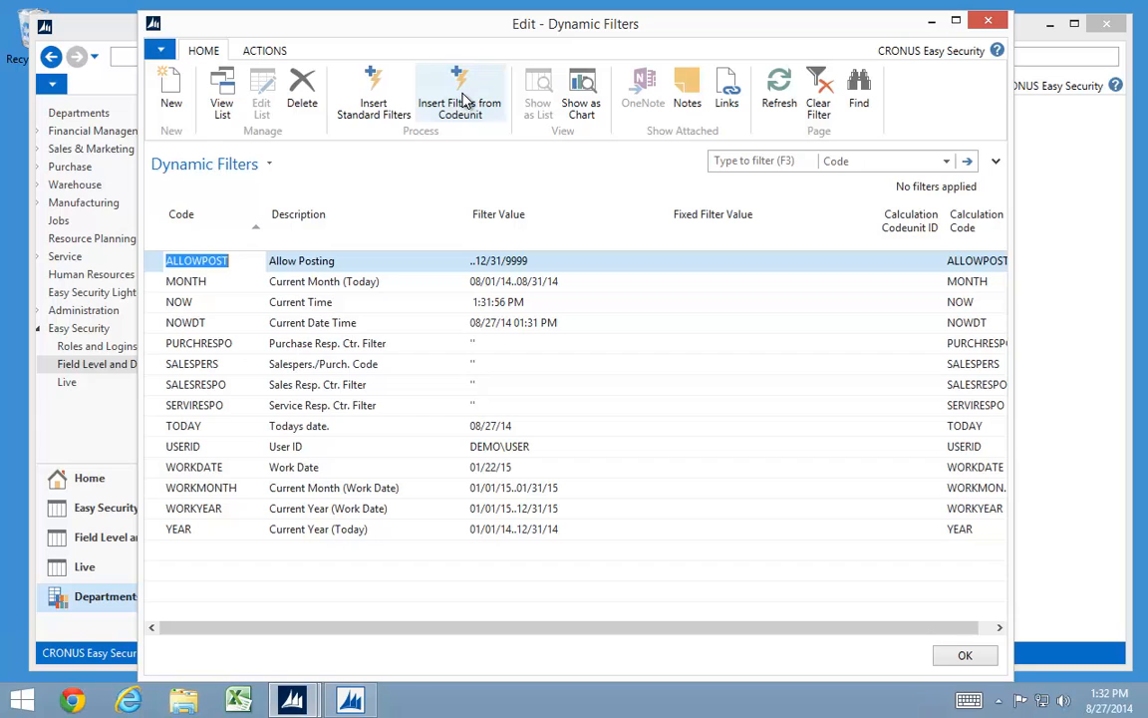
Step: Insert the filters from codeunit 50000, My Dynamic Filter Customize, select the MYTIME filter for review, and close Dynamic Filters
left_click(466, 106)
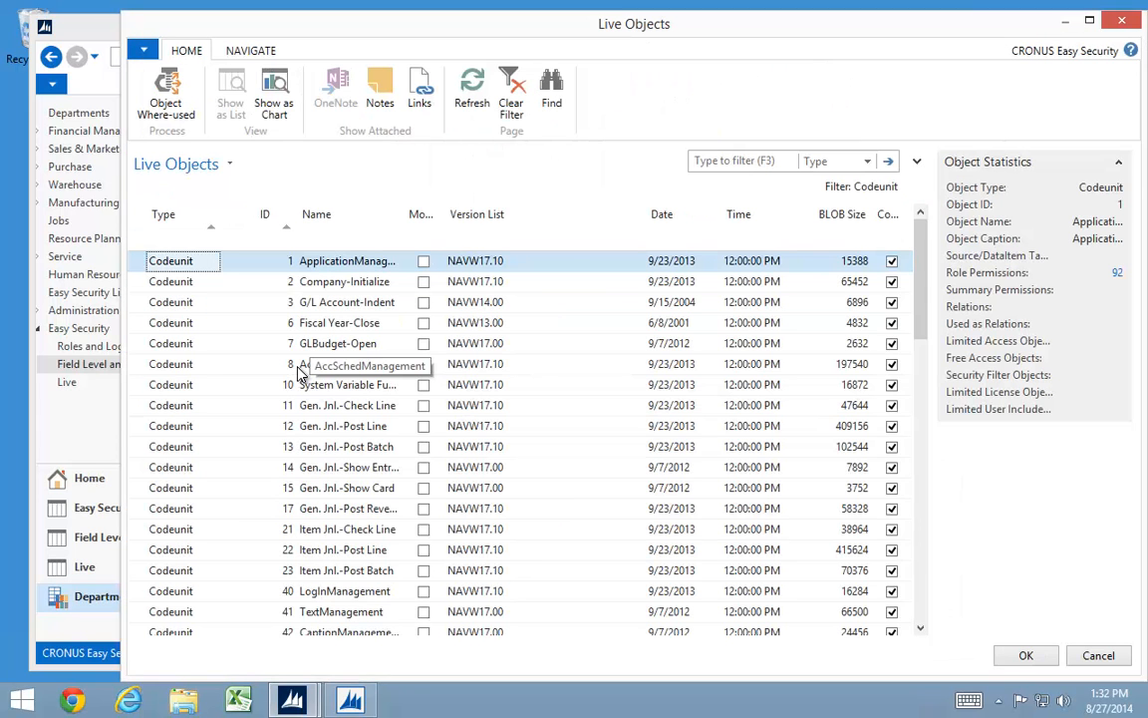
key("Right")
key("ctrl+f")
type("500")
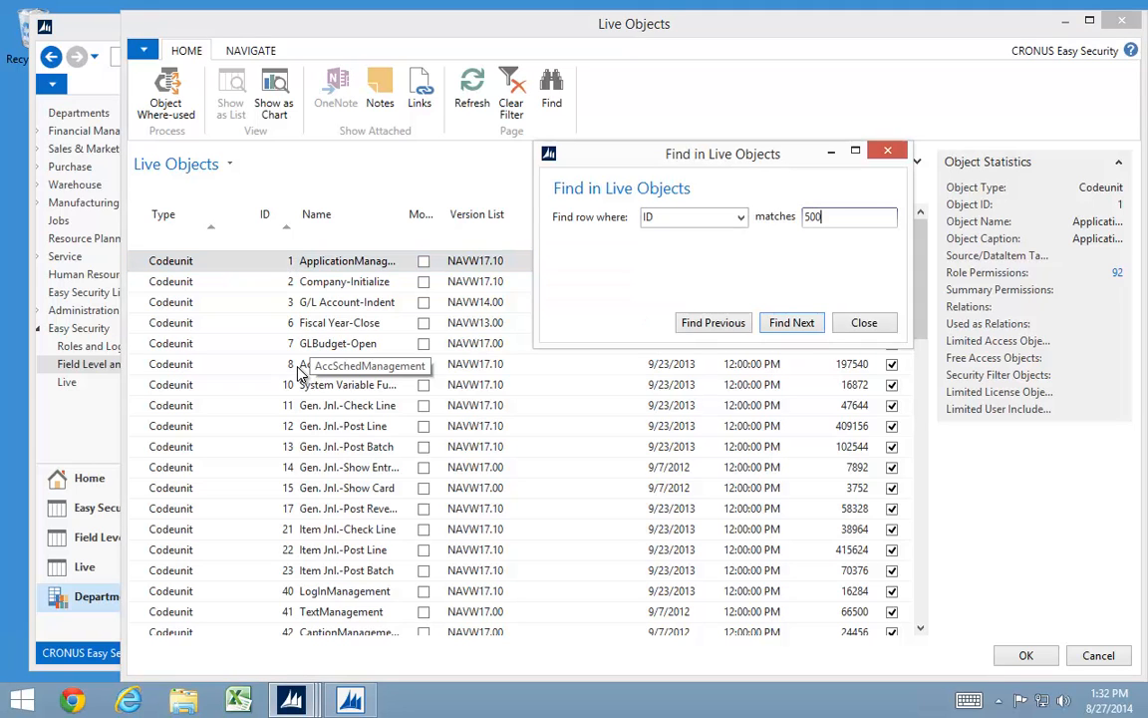
key("Return")
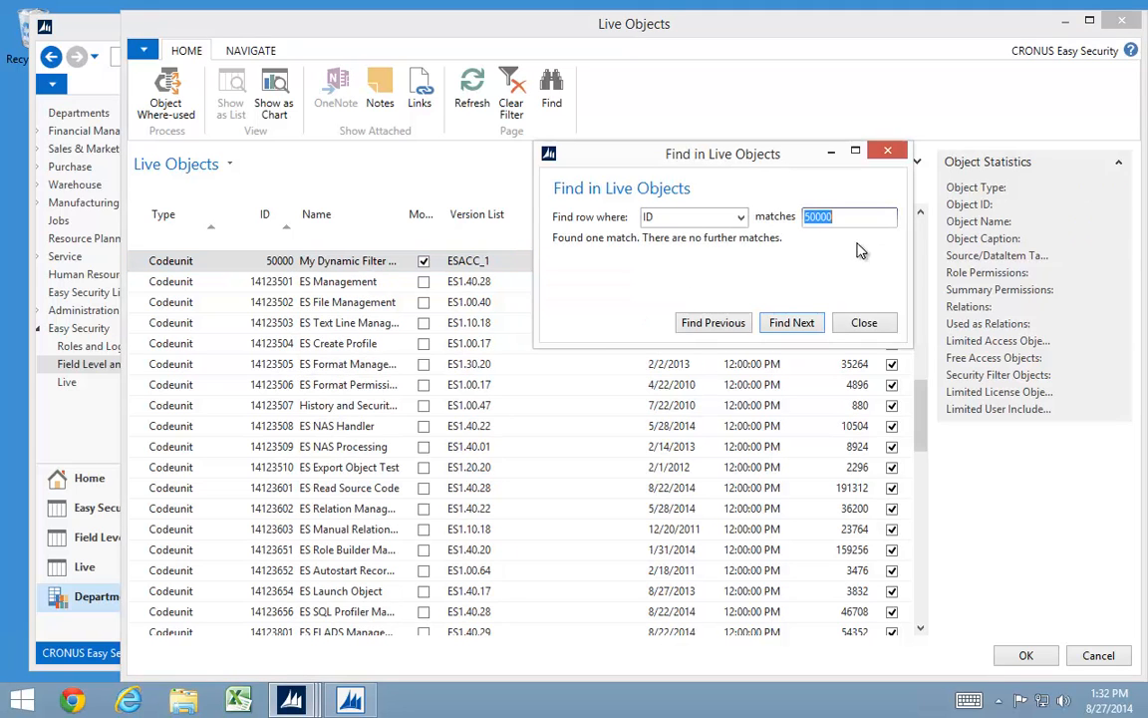
key("Escape")
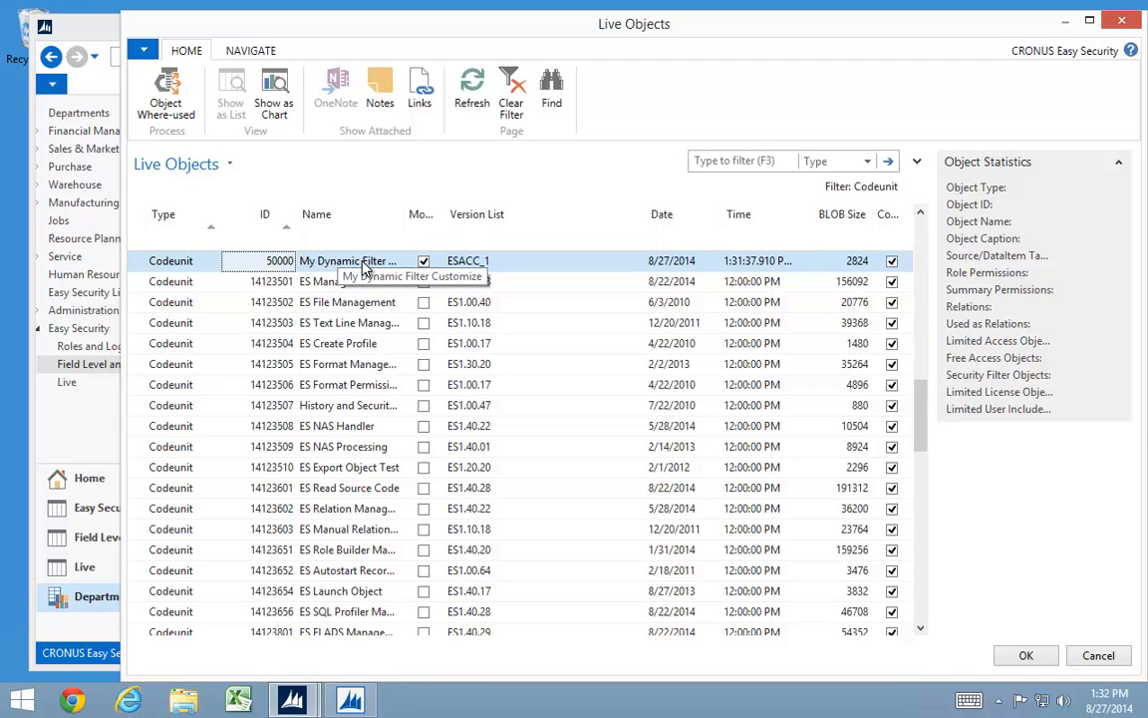
left_click(1022, 656)
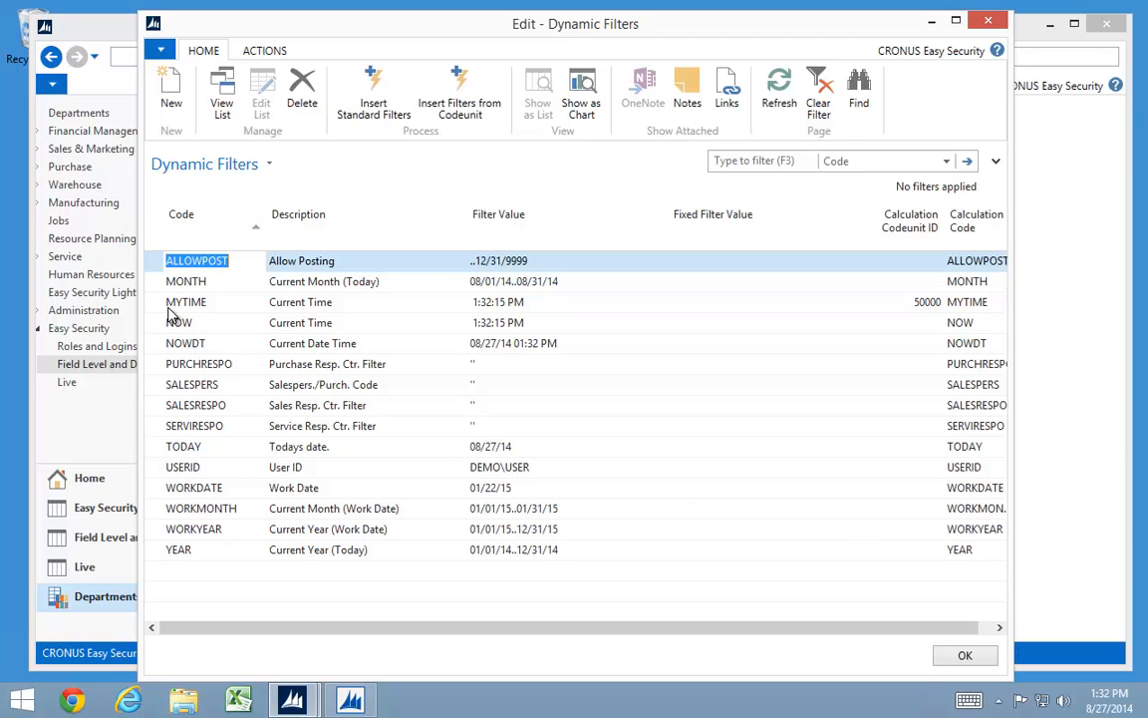
left_click(154, 302)
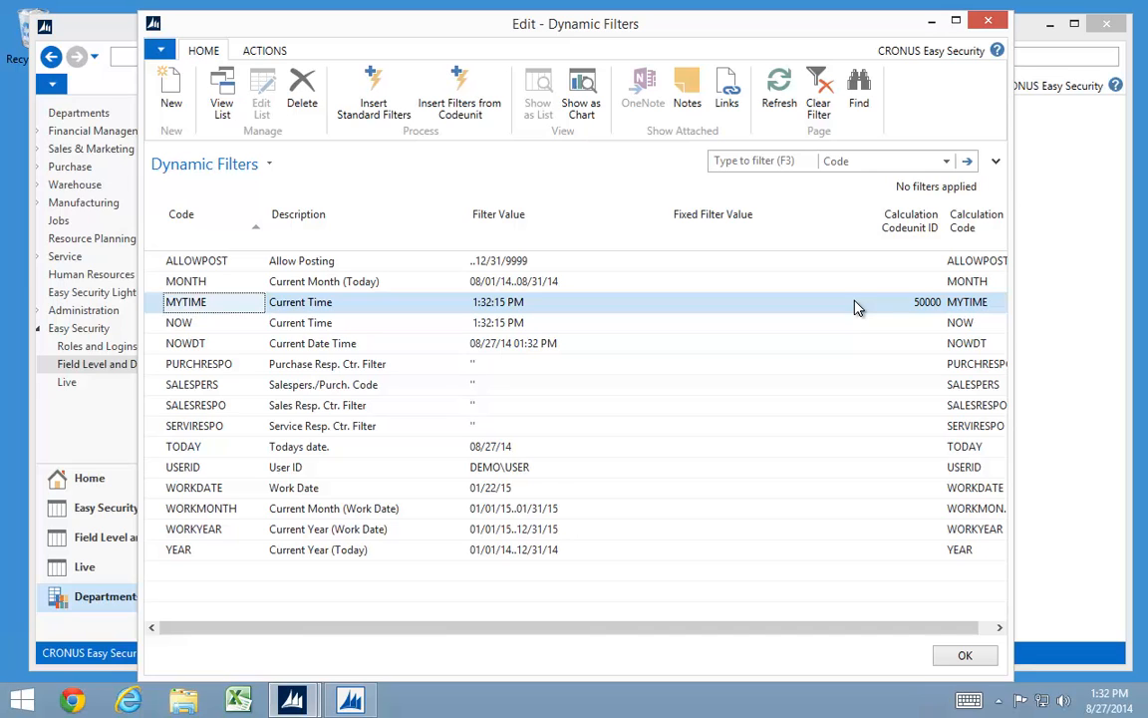
key("Escape")
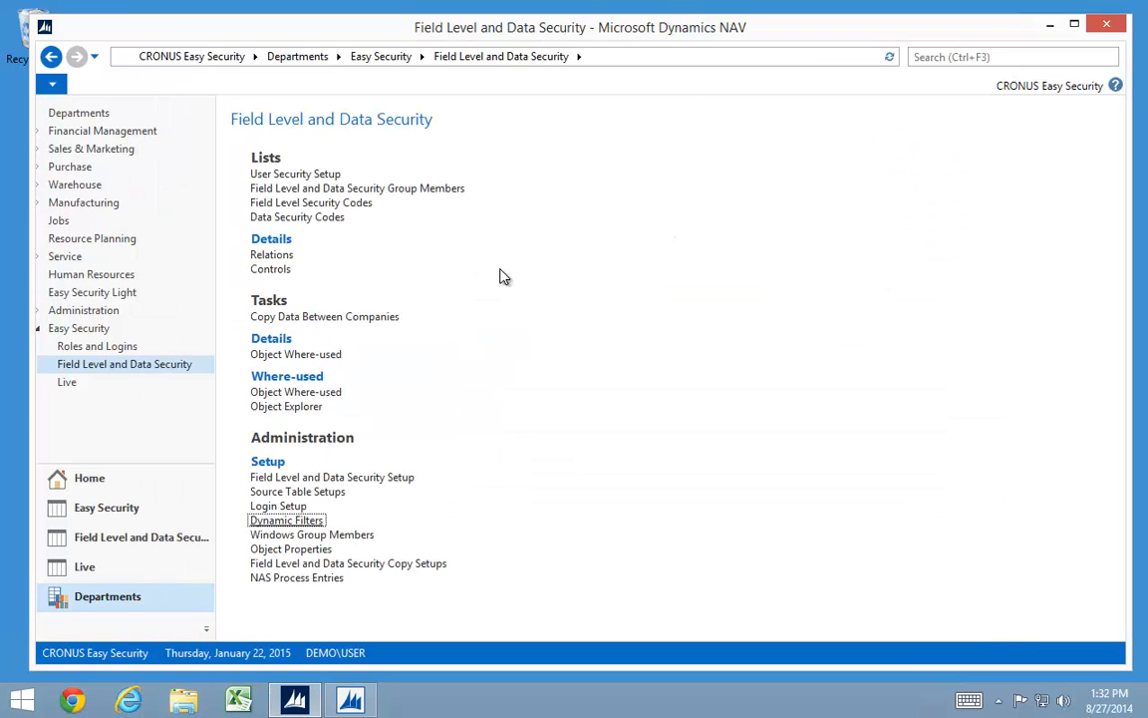
Step: Review the User Security Setup list with its User ID column widened, and return to Field Level and Data Security
left_click(277, 174)
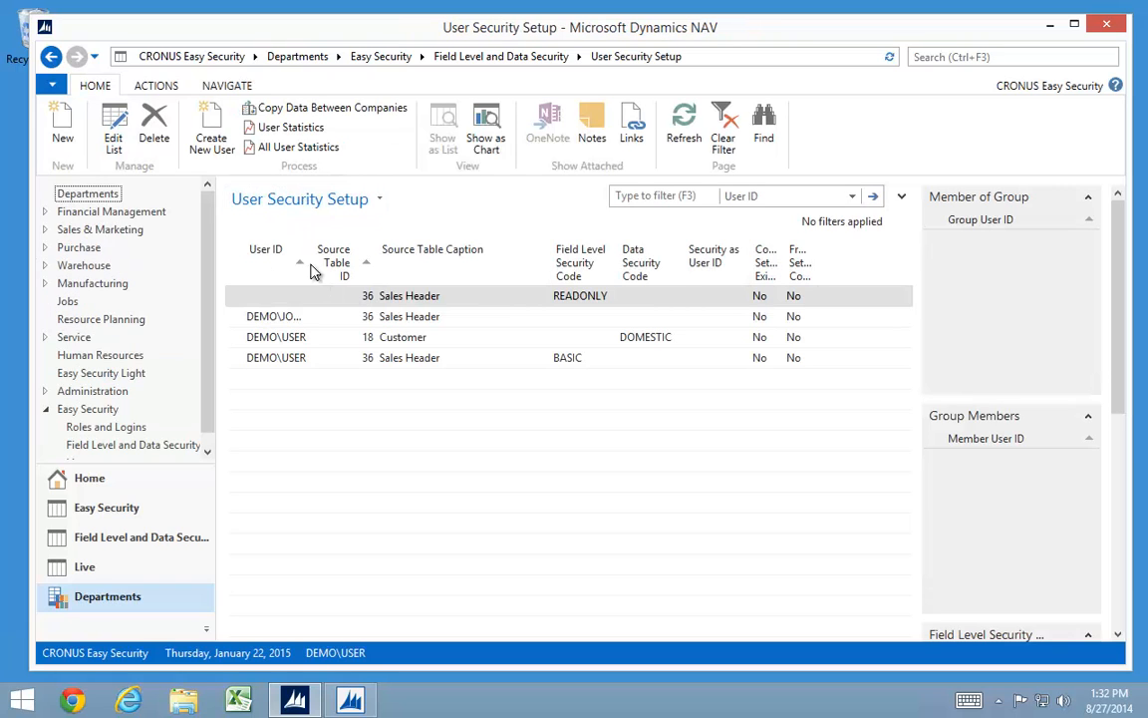
left_click_drag(310, 261, 343, 261)
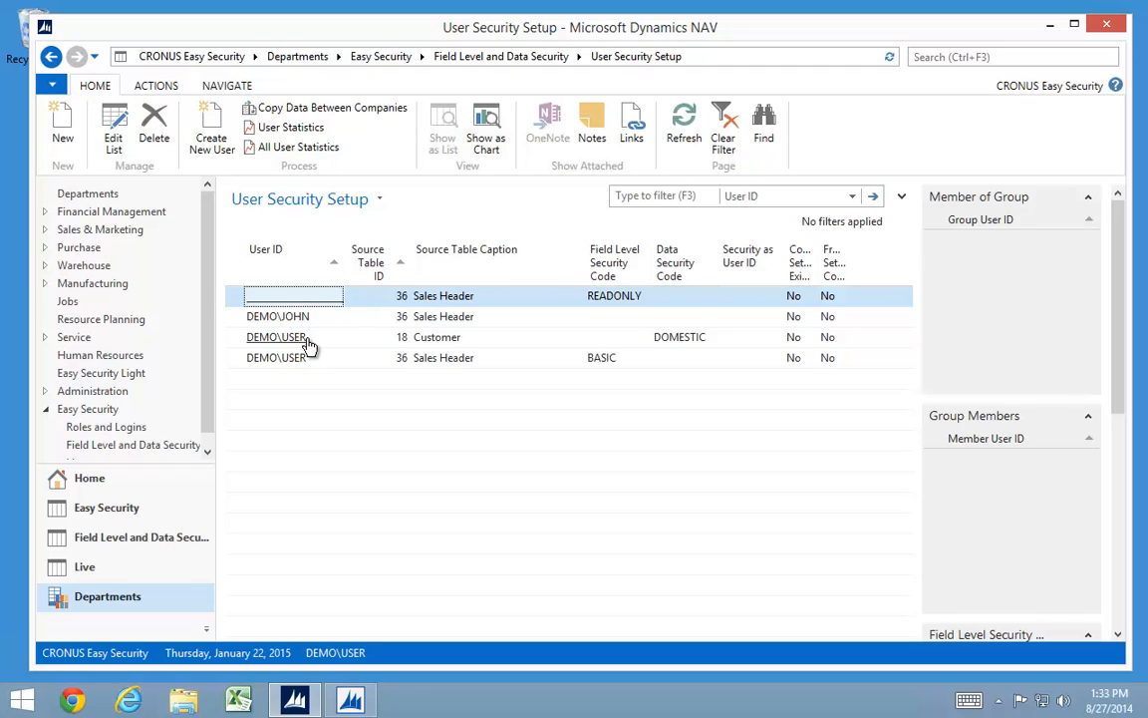
left_click(493, 57)
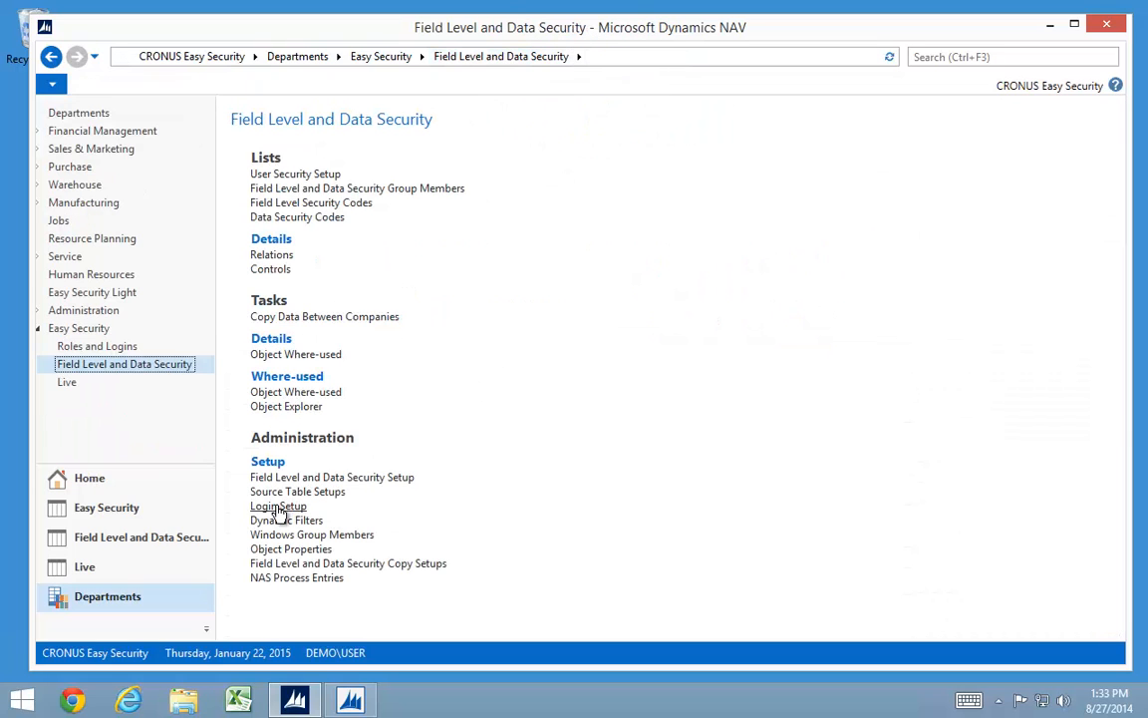
Step: Add a Login Setup entry for DEMO\USER with Edit FLADS Setup enabled
left_click(278, 507)
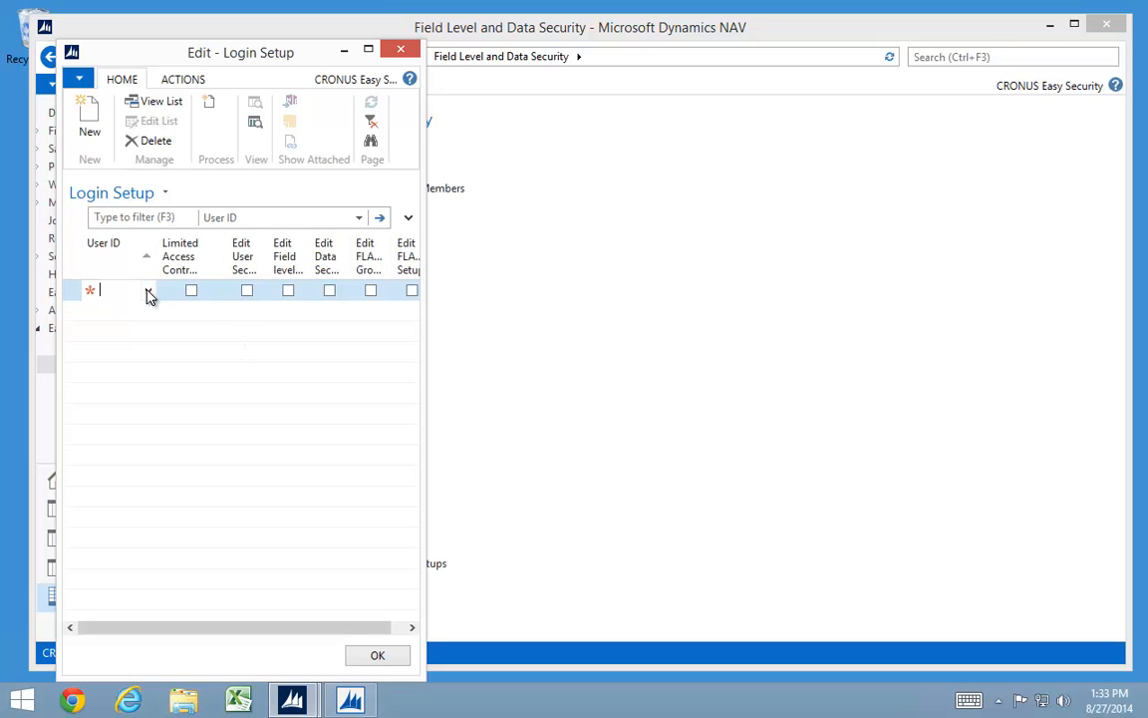
left_click(147, 291)
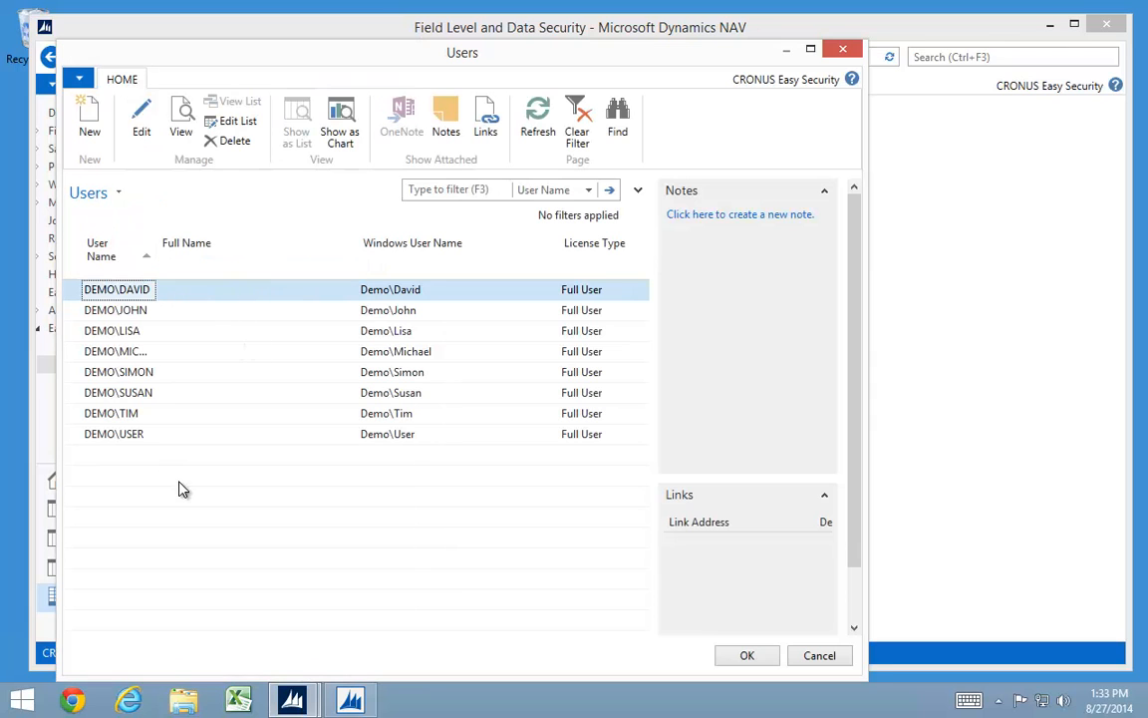
left_click(133, 436)
double_click(132, 437)
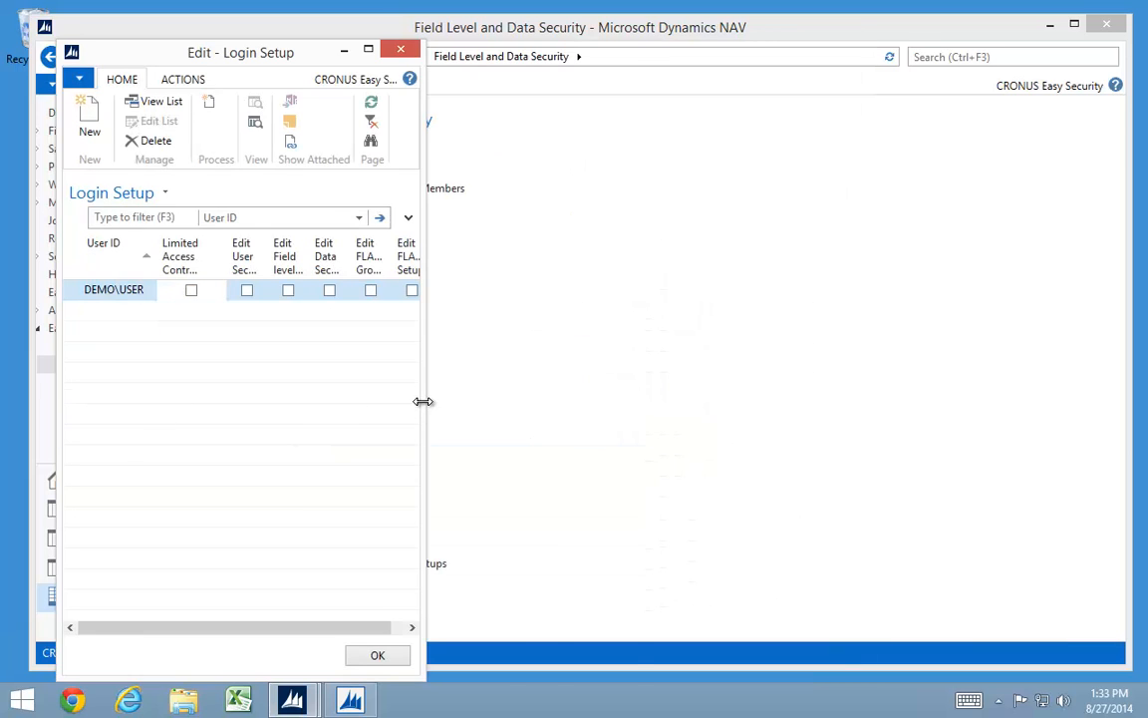
left_click_drag(423, 400, 636, 418)
left_click(413, 291)
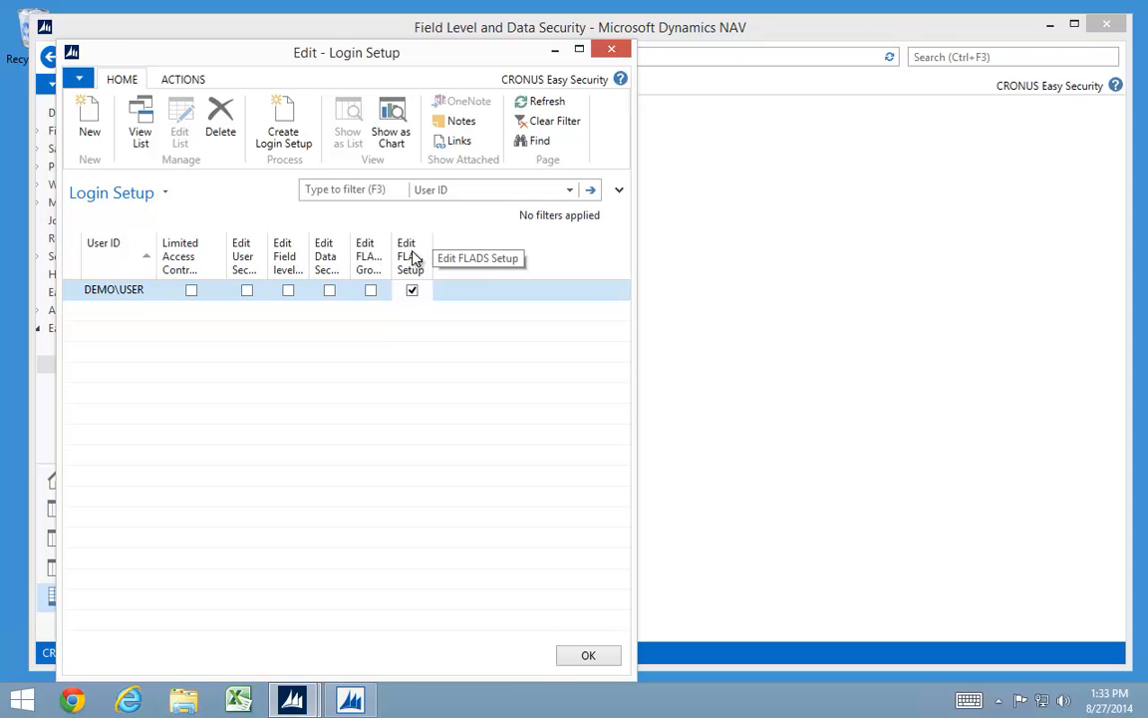
Step: Add a Login Setup entry for the second account in the Users list, enable Edit User Security Setup for it, and close Login Setup
key("Down")
left_click(435, 302)
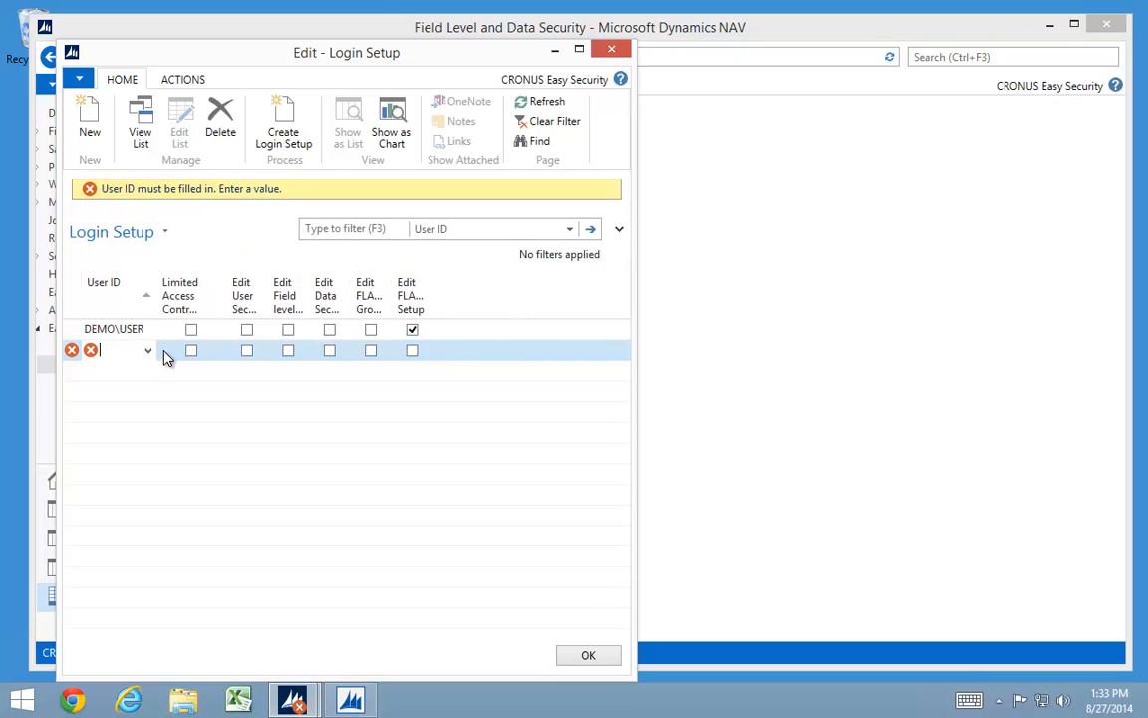
left_click(148, 355)
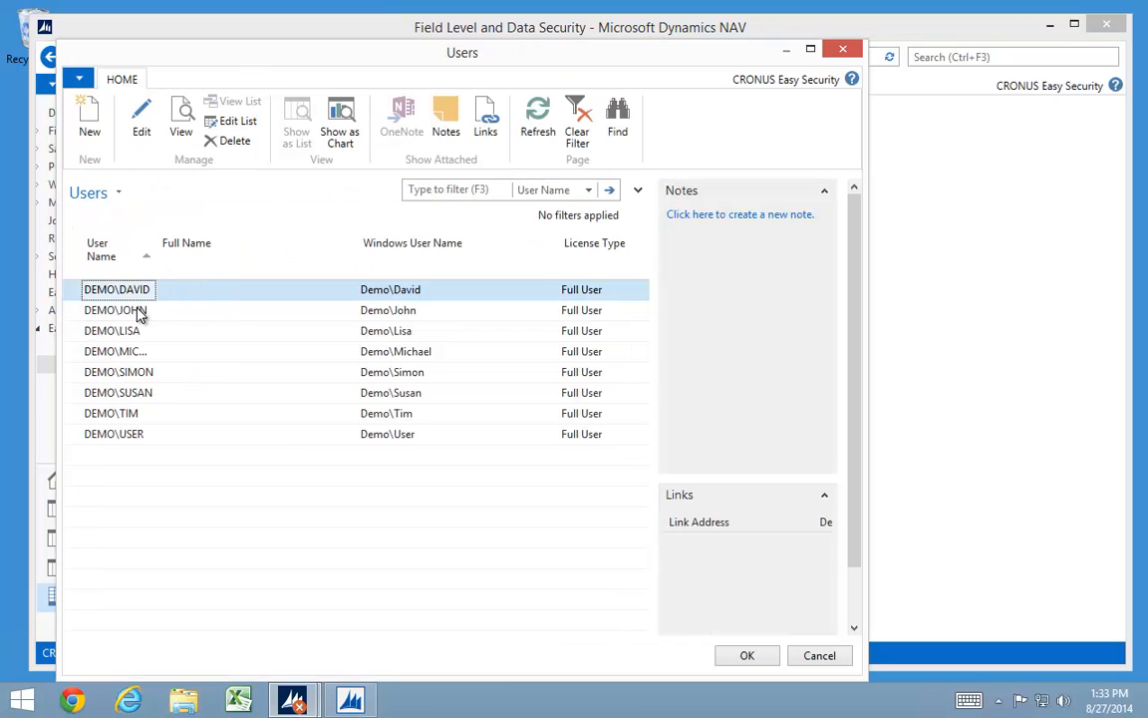
left_click(140, 311)
double_click(139, 312)
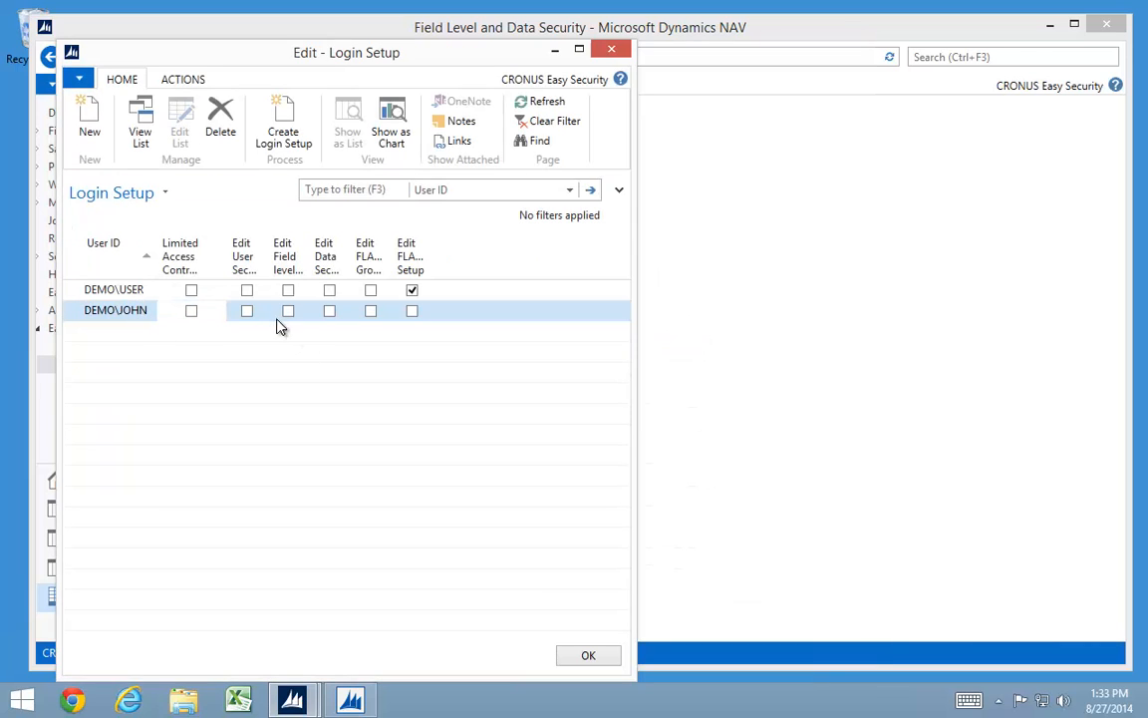
left_click(247, 312)
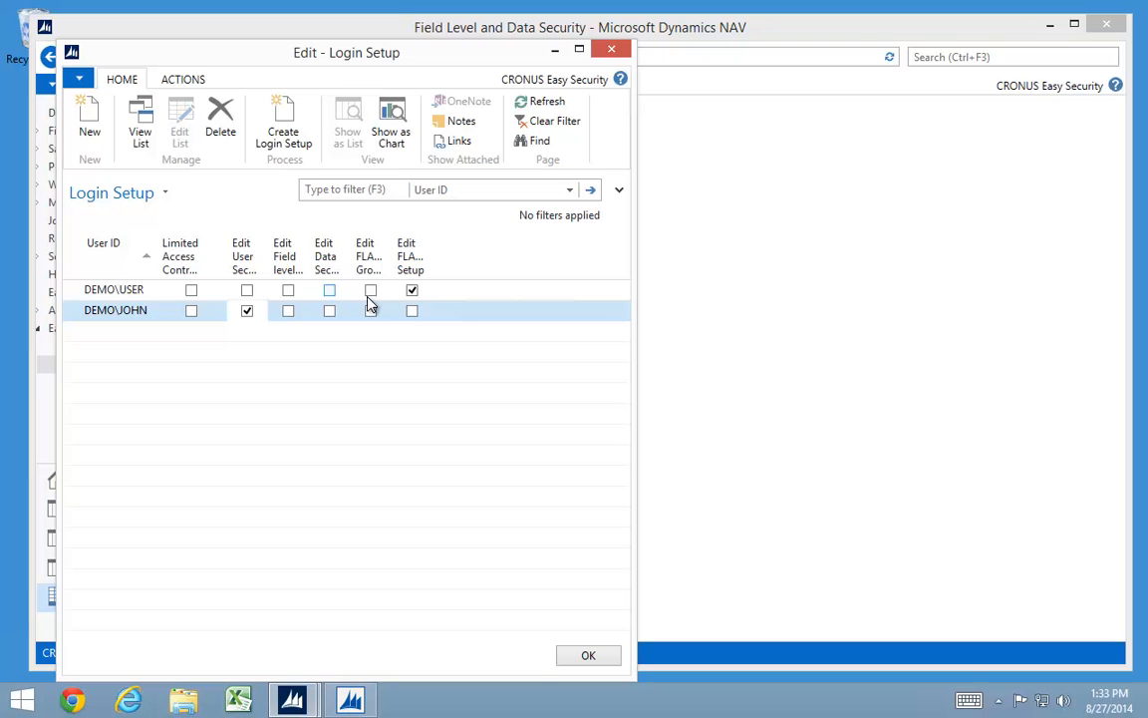
key("Escape")
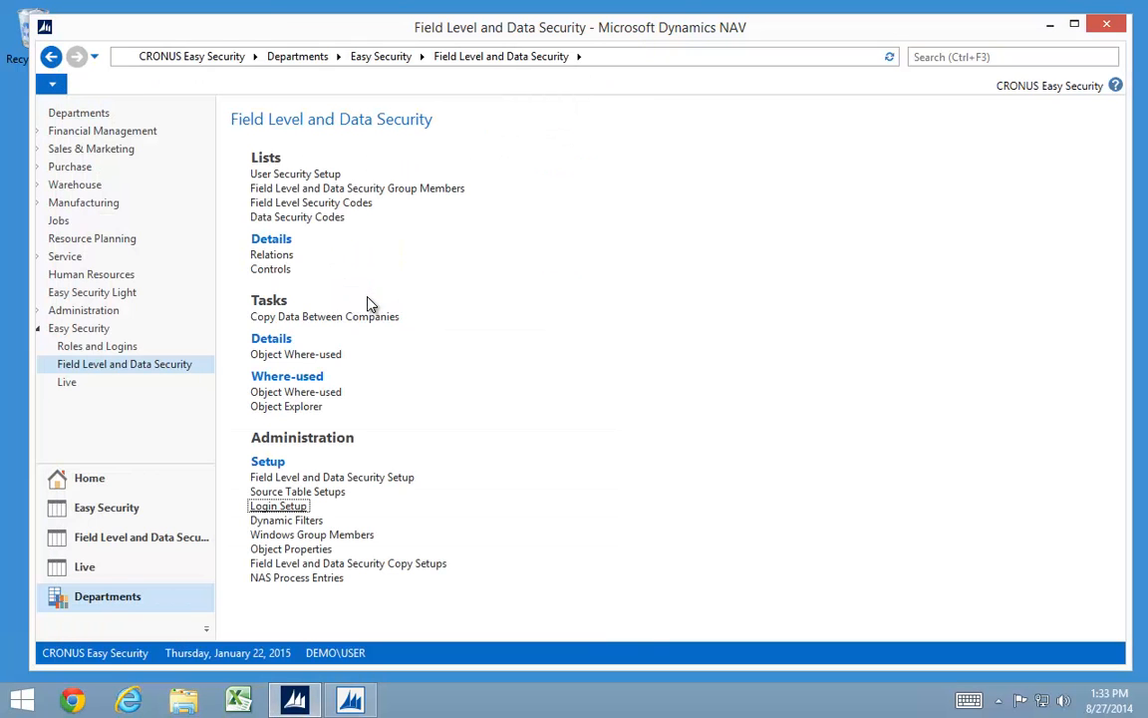
Step: Enable Use Login Setup in the Field Level and Data Security Setup and close the setup card
left_click(304, 479)
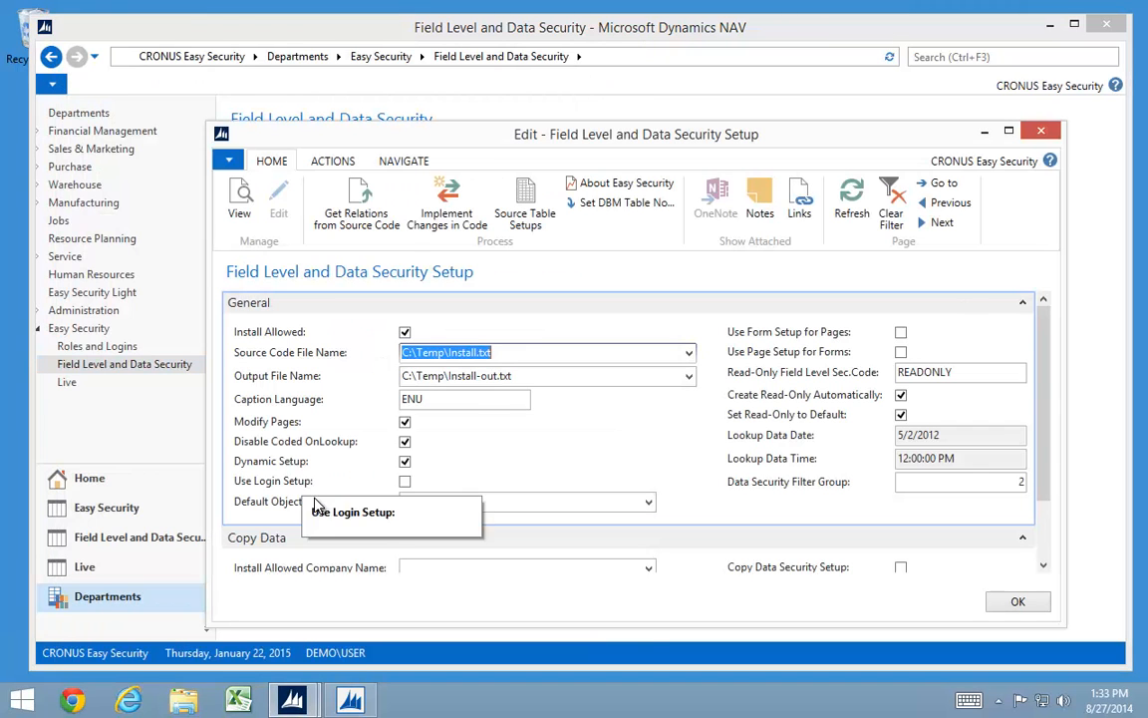
left_click(404, 482)
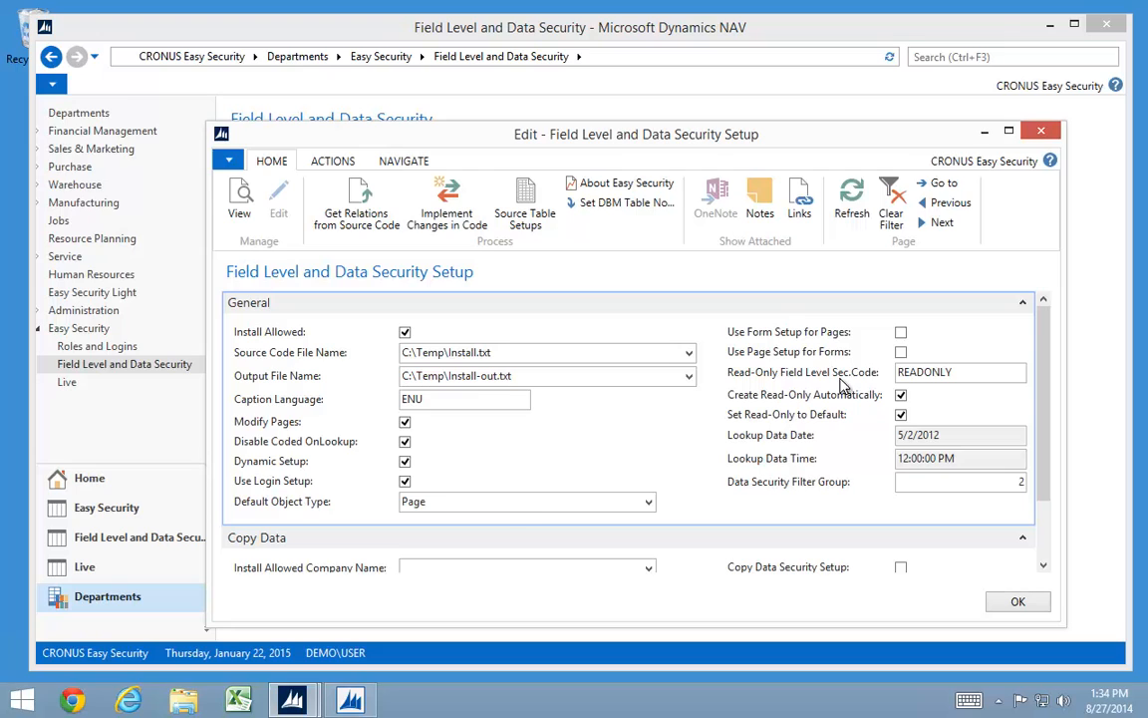
left_click(1042, 133)
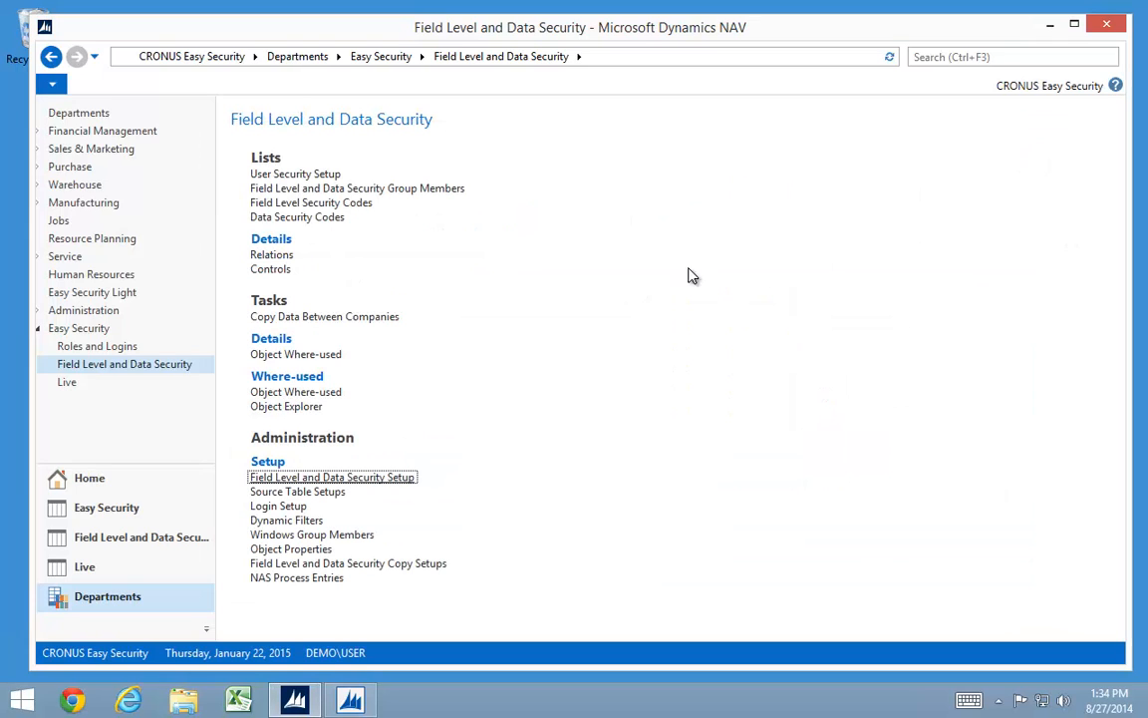
Step: Try to clear the BASIC field level security code from DEMO\USER's Sales Header entry in User Security Setup
left_click(278, 176)
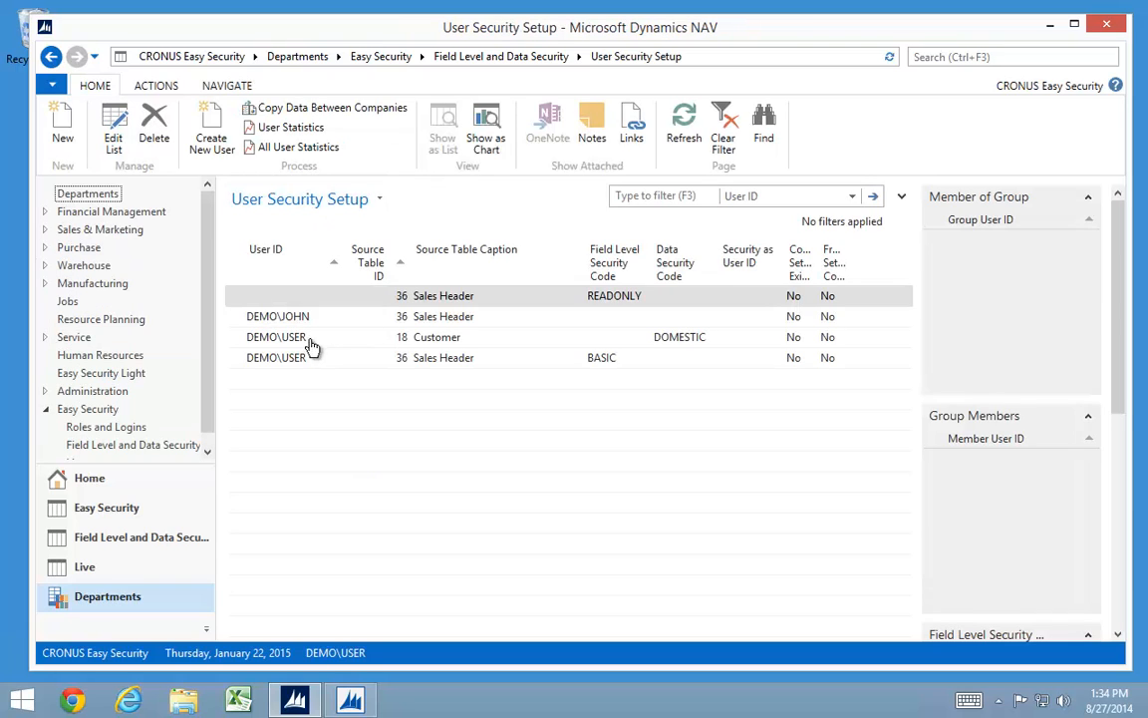
left_click(603, 359)
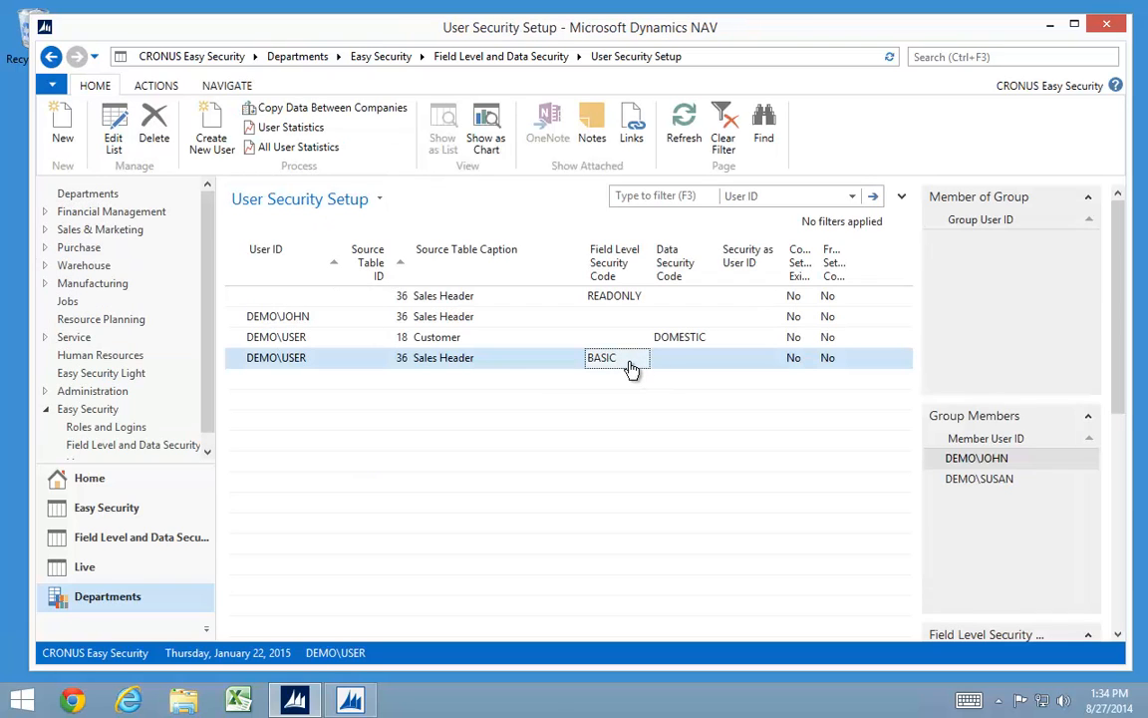
left_click(113, 137)
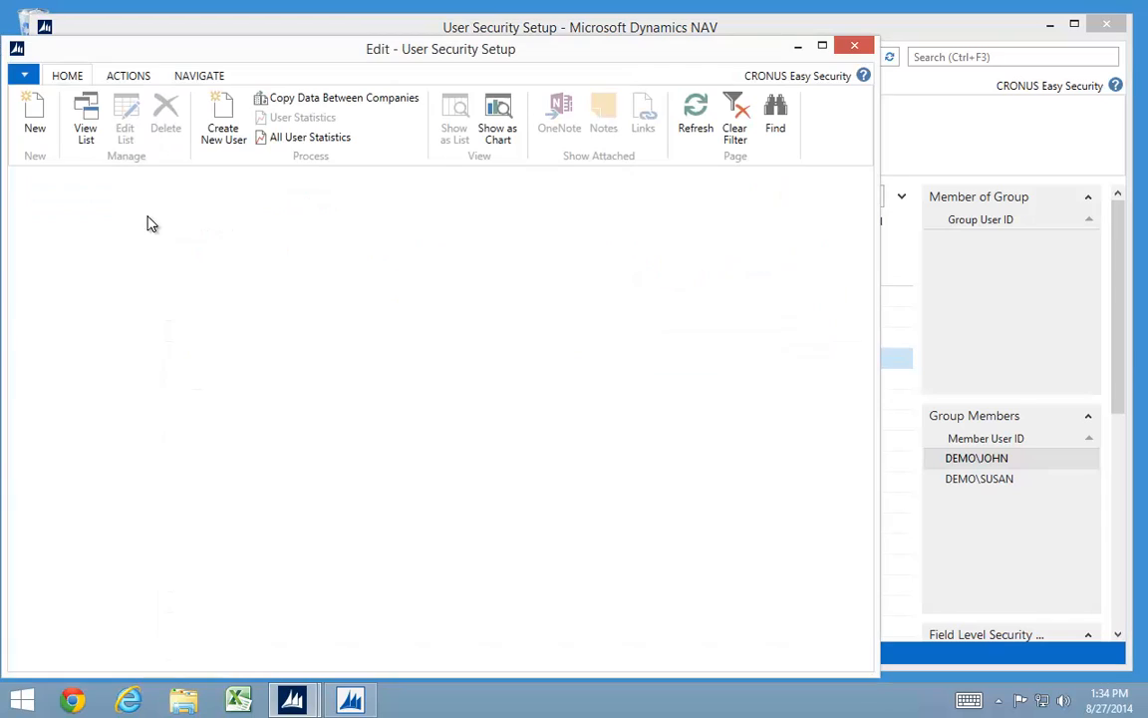
left_click(389, 348)
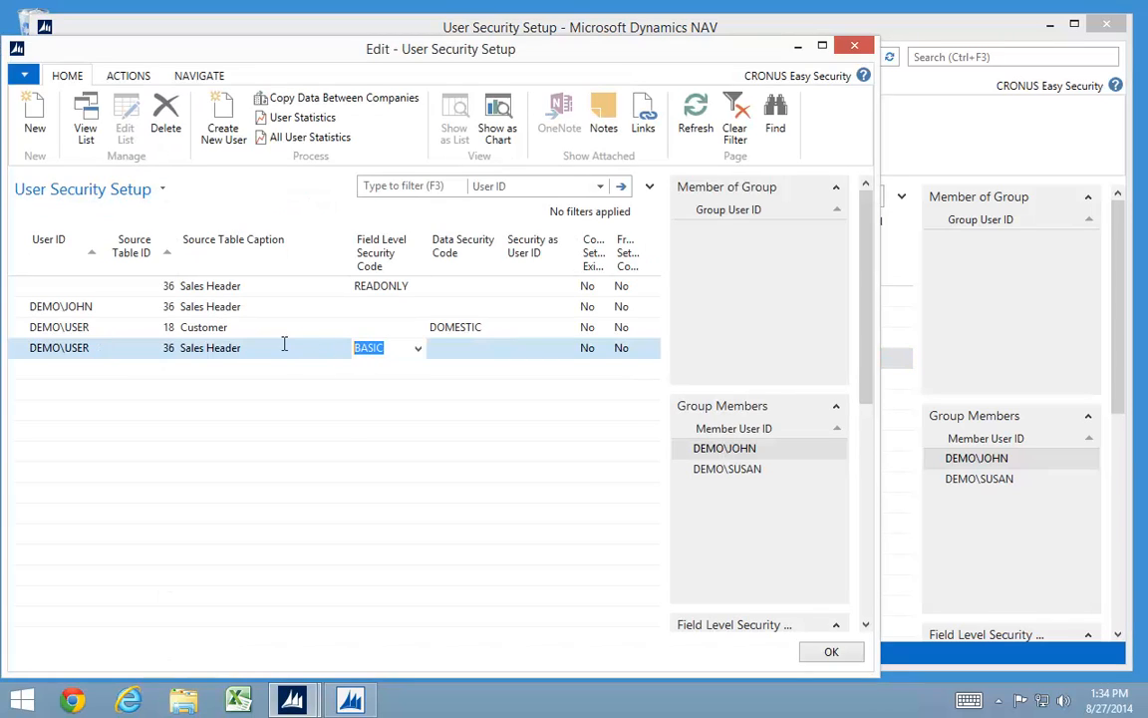
key("Delete")
key("Tab")
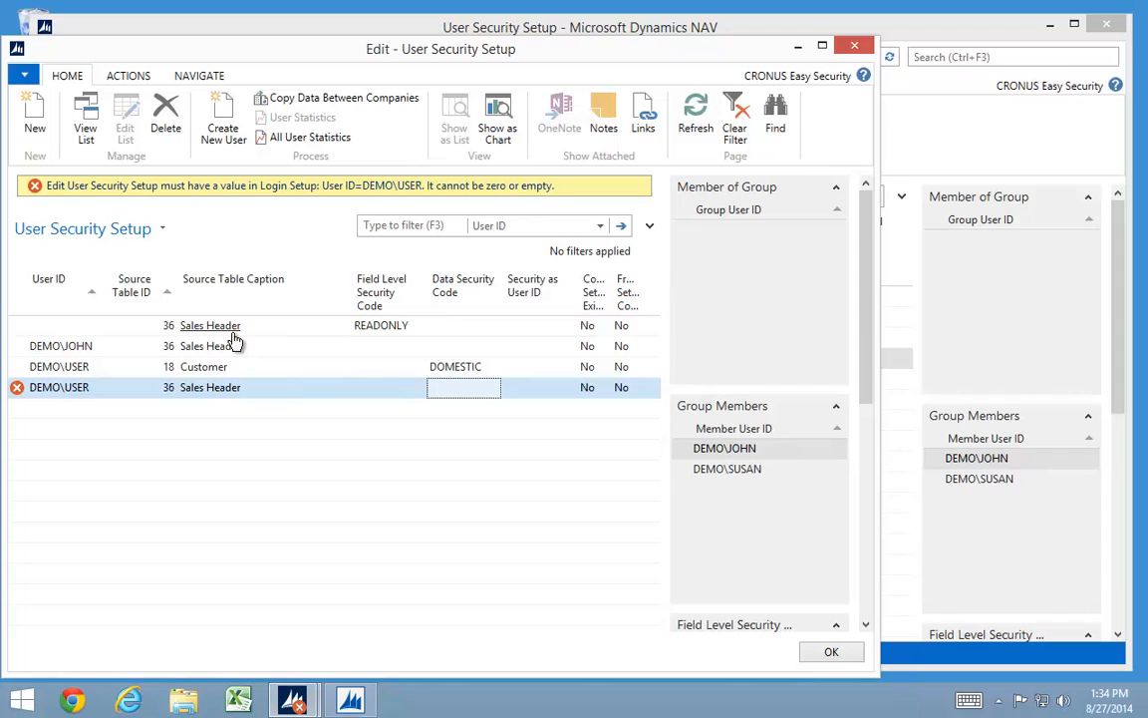
Step: Close the User Security Setup editor, discarding the changes, and return to Field Level and Data Security
left_click(855, 50)
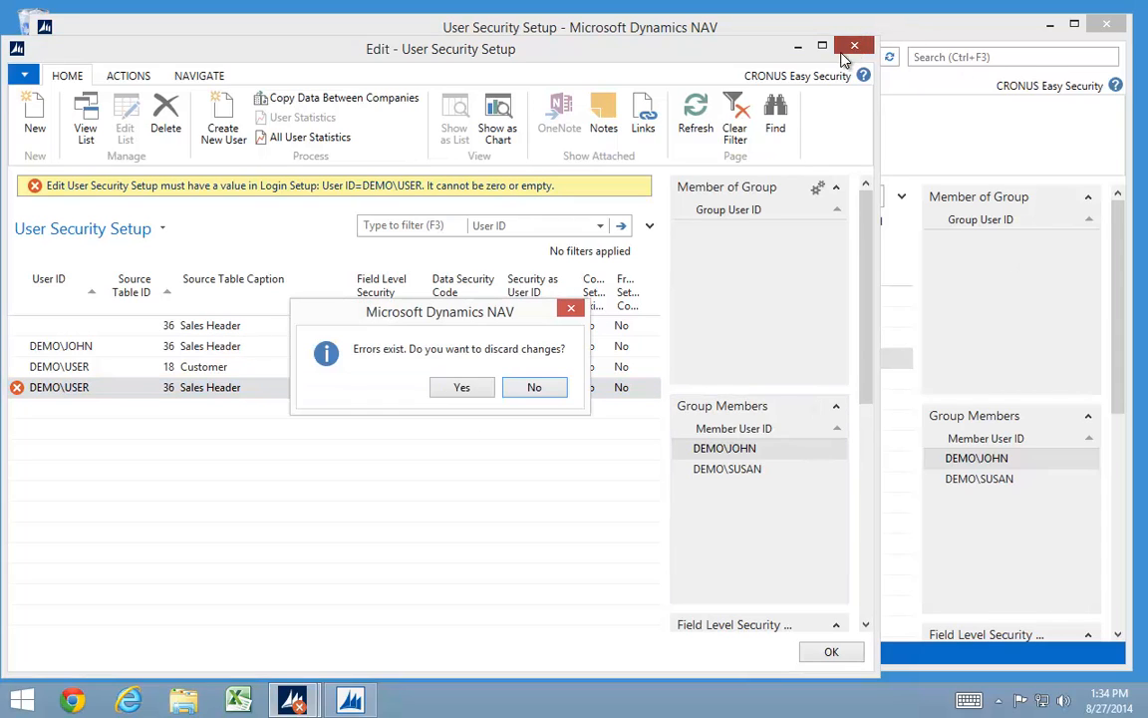
left_click(457, 388)
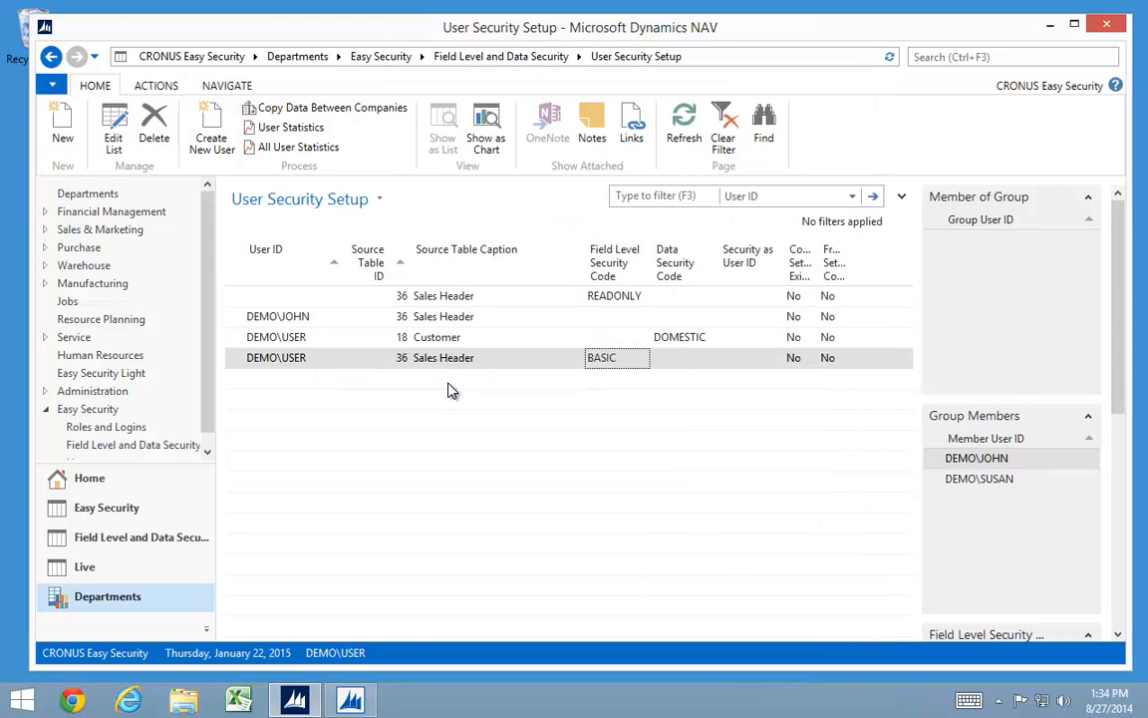
left_click(504, 58)
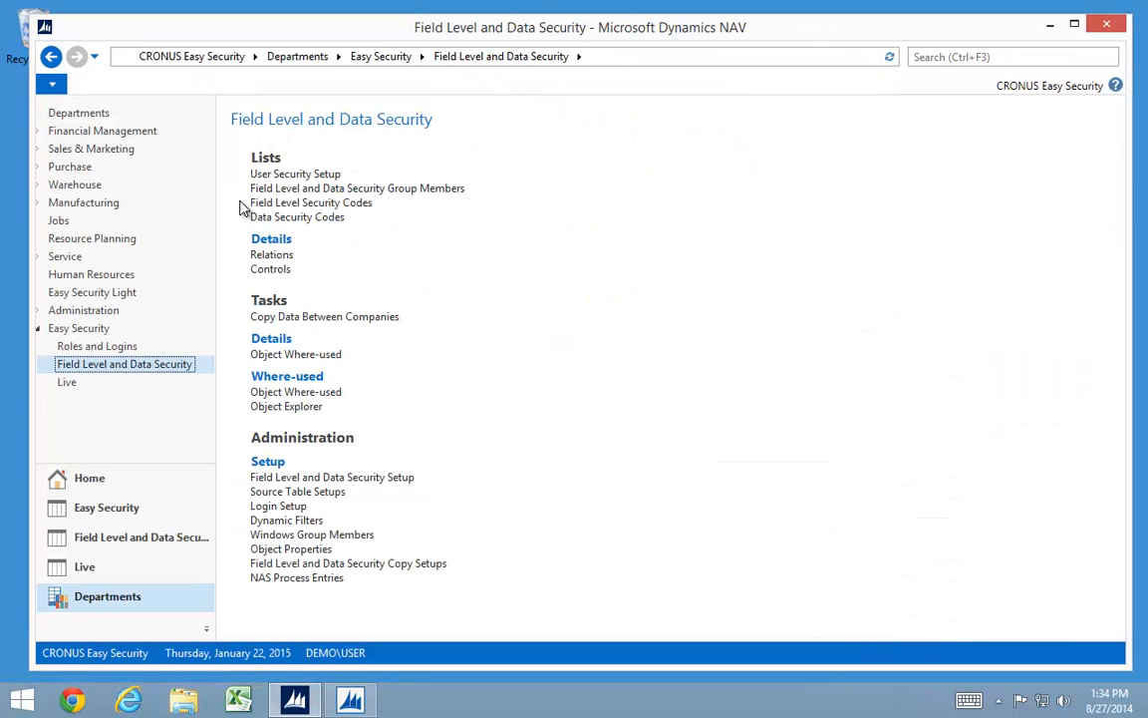